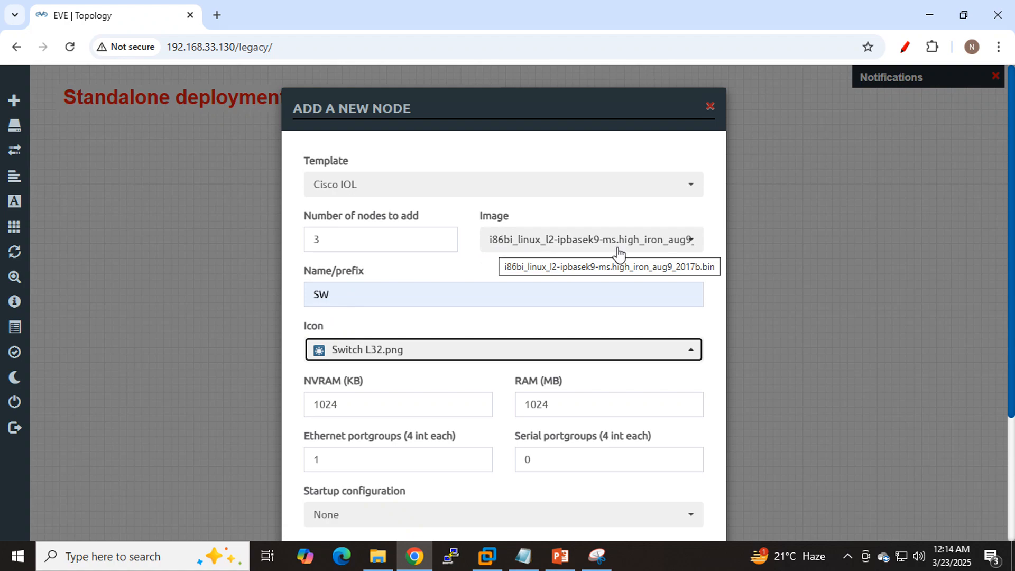
- Save the three Cisco IOL switch nodes with prefix SW and spread them out, with SW3 centred below SW1 and SW2
scroll(585, 291, "down", 3)
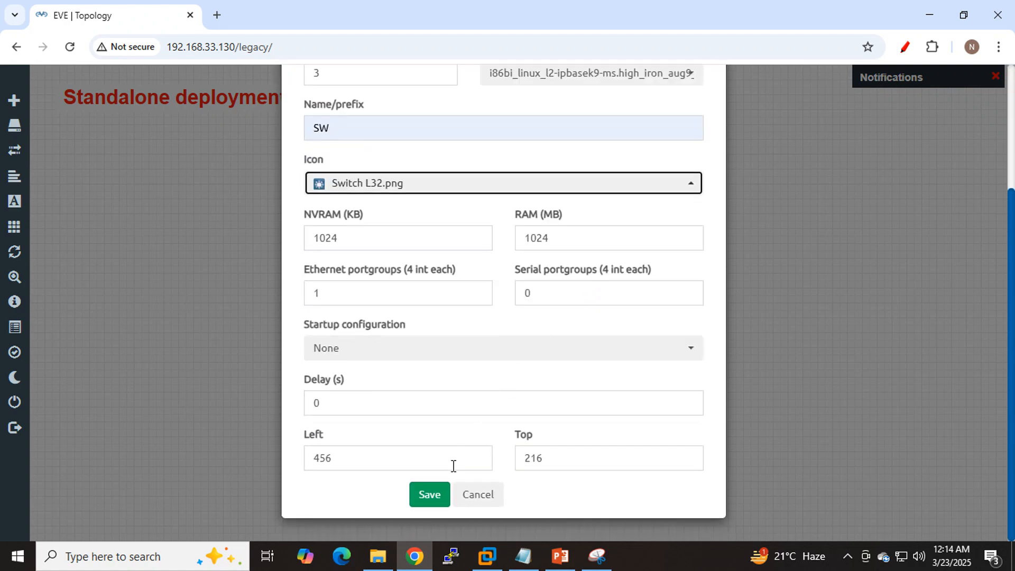
left_click(428, 494)
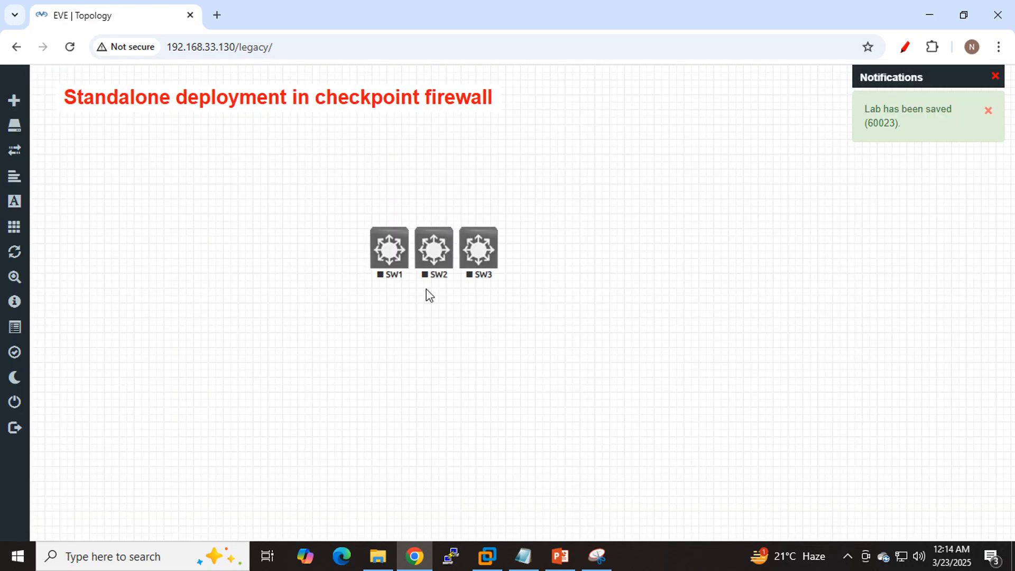
left_click_drag(307, 254, 303, 255)
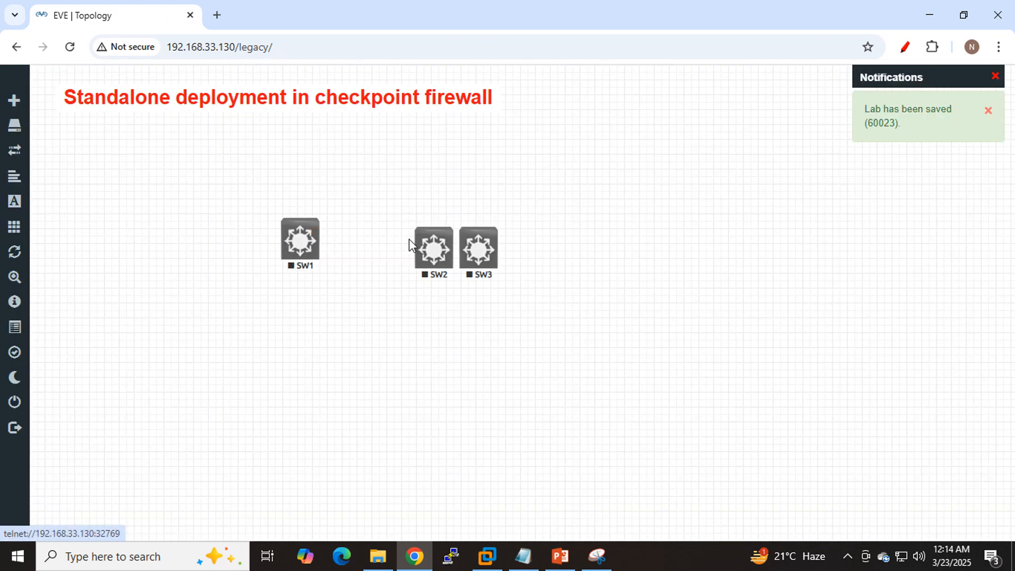
left_click_drag(483, 261, 382, 381)
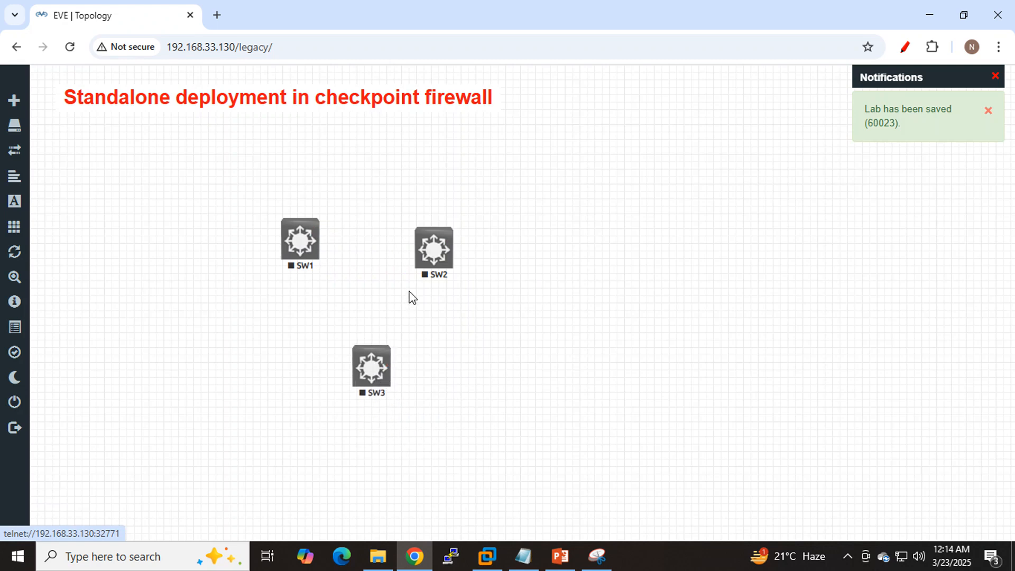
left_click_drag(430, 256, 507, 242)
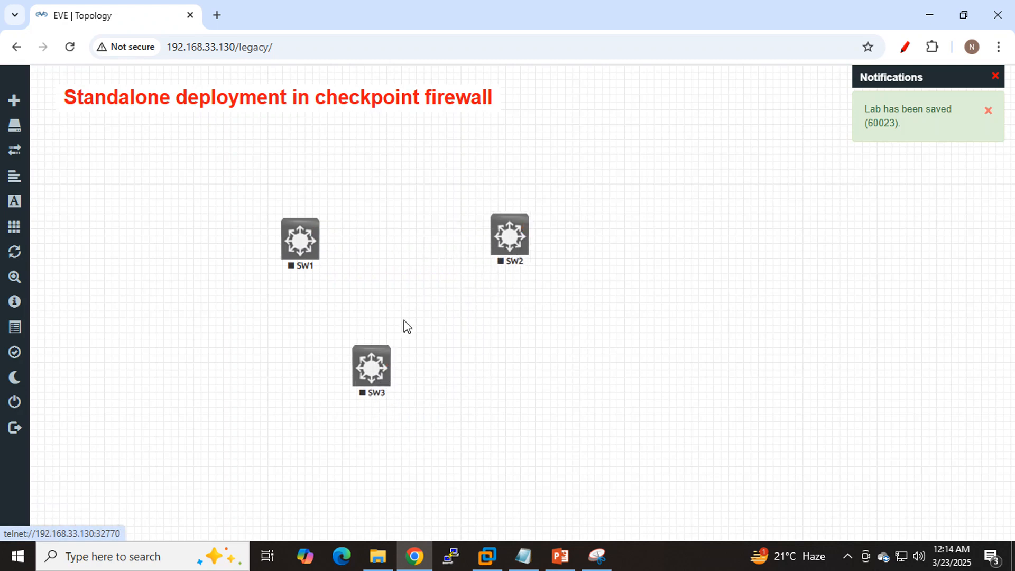
left_click_drag(382, 391, 397, 392)
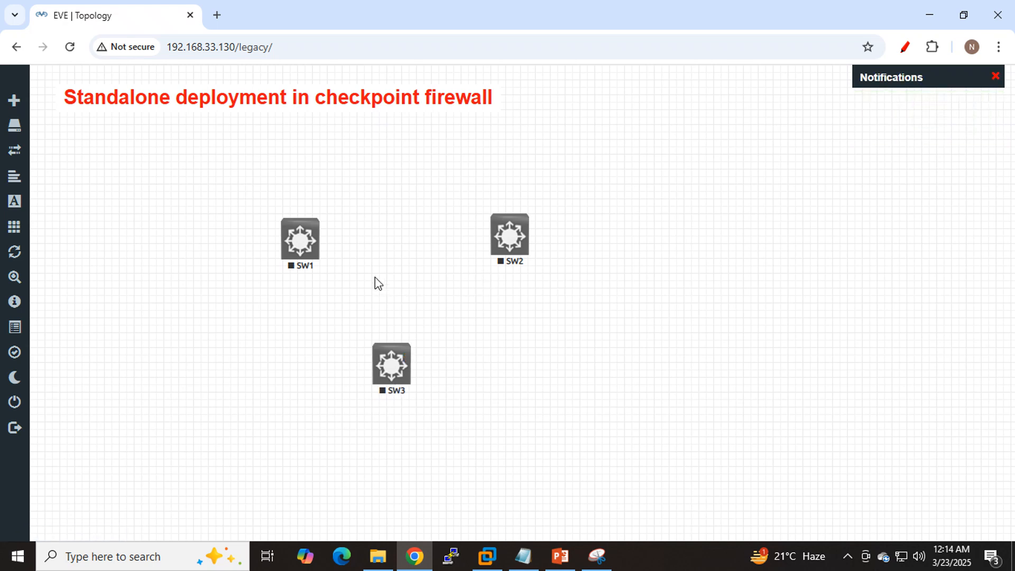
- Add a CheckPoint Security Gateway VE node named CP with image cpsg-R81-20 between SW1 and SW2, and align SW3 beneath it
right_click(381, 231)
left_click(423, 262)
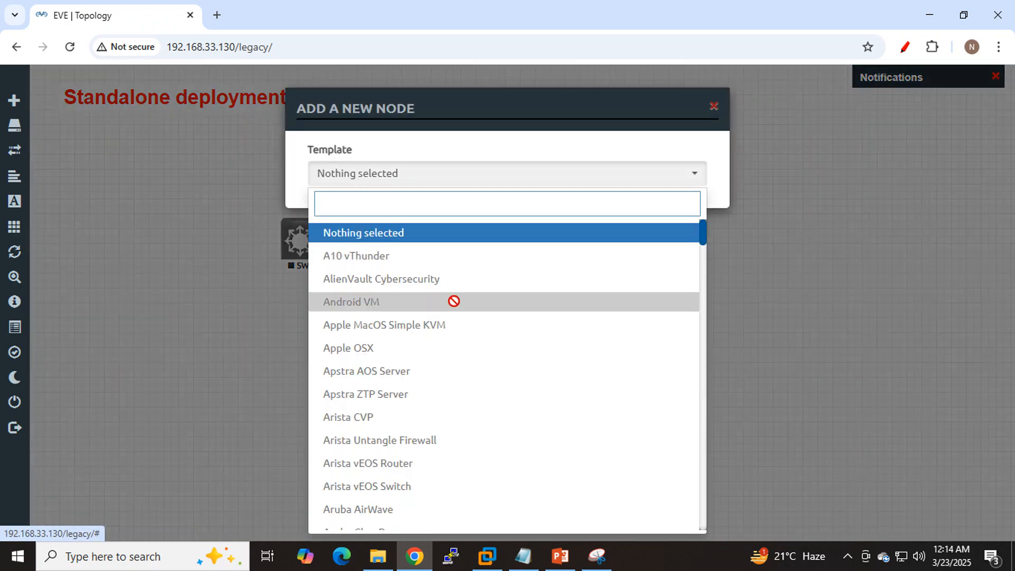
scroll(507, 306, "down", 8)
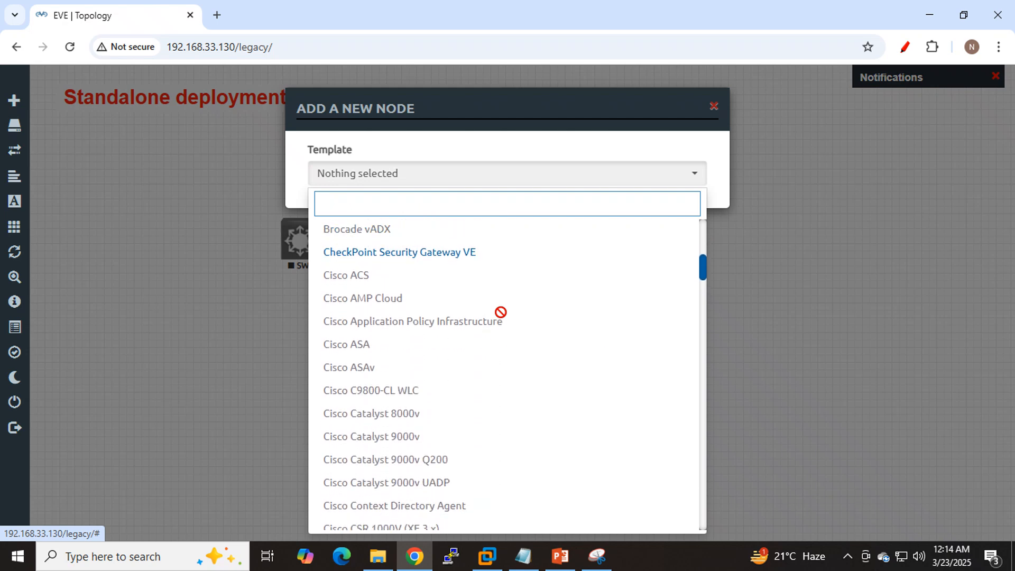
scroll(429, 311, "up", 1)
left_click(430, 301)
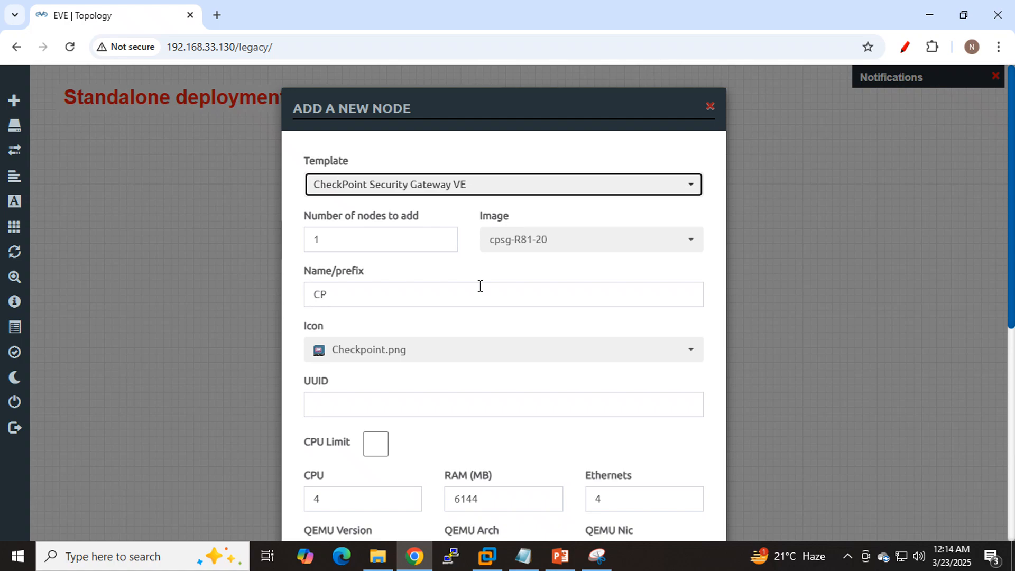
scroll(480, 286, "down", 7)
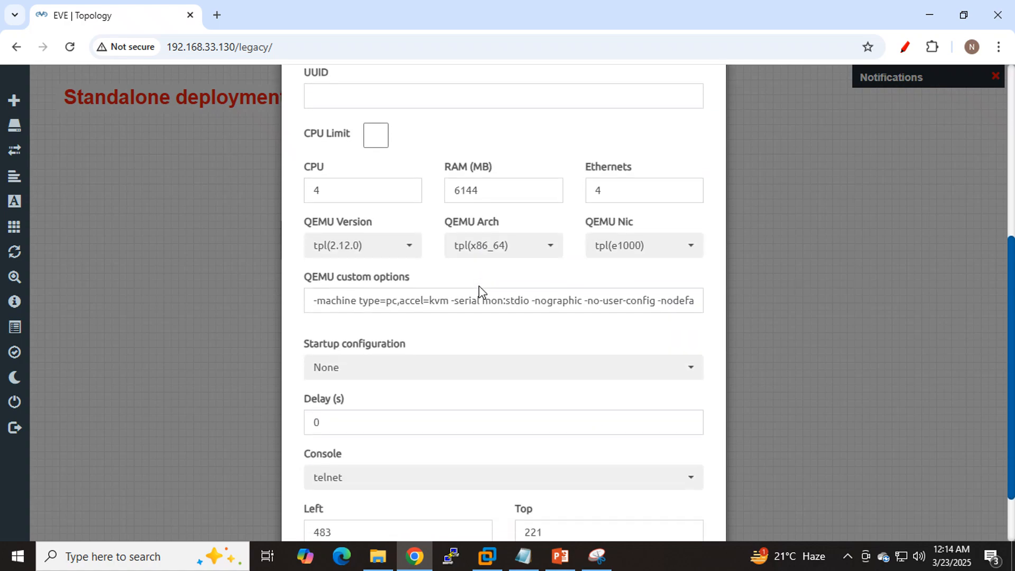
left_click(437, 495)
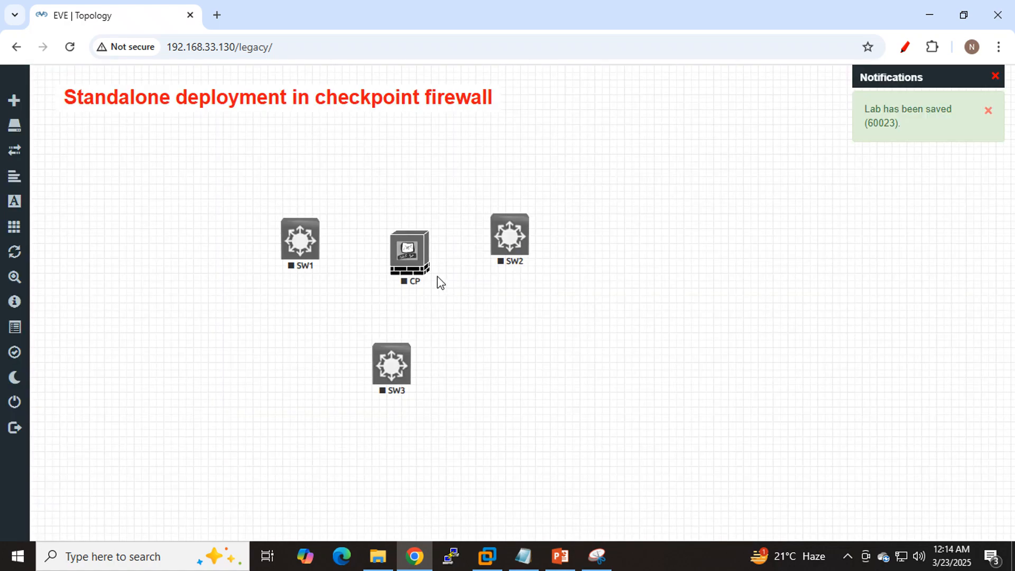
left_click_drag(422, 265, 416, 253)
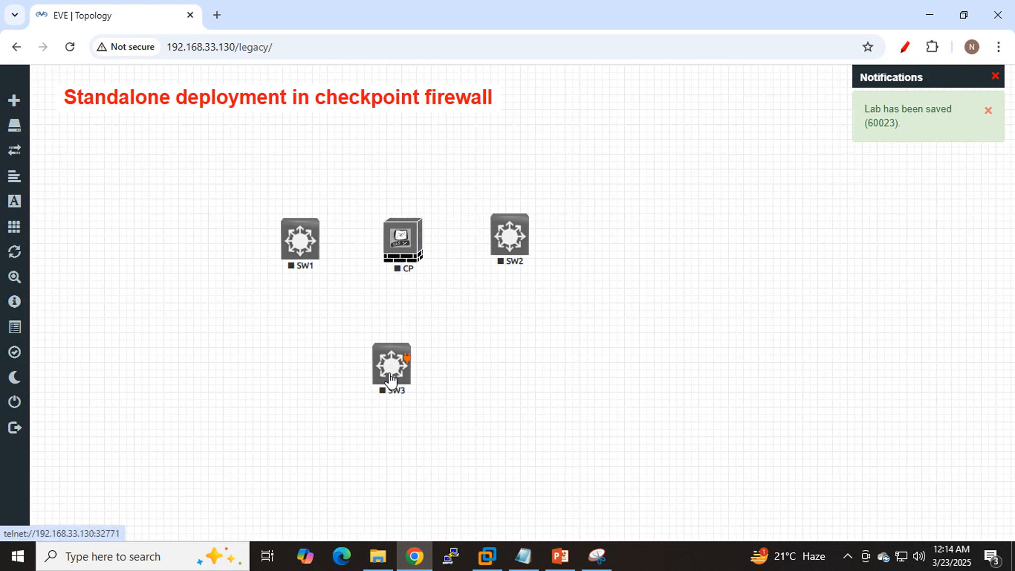
left_click_drag(394, 379, 413, 376)
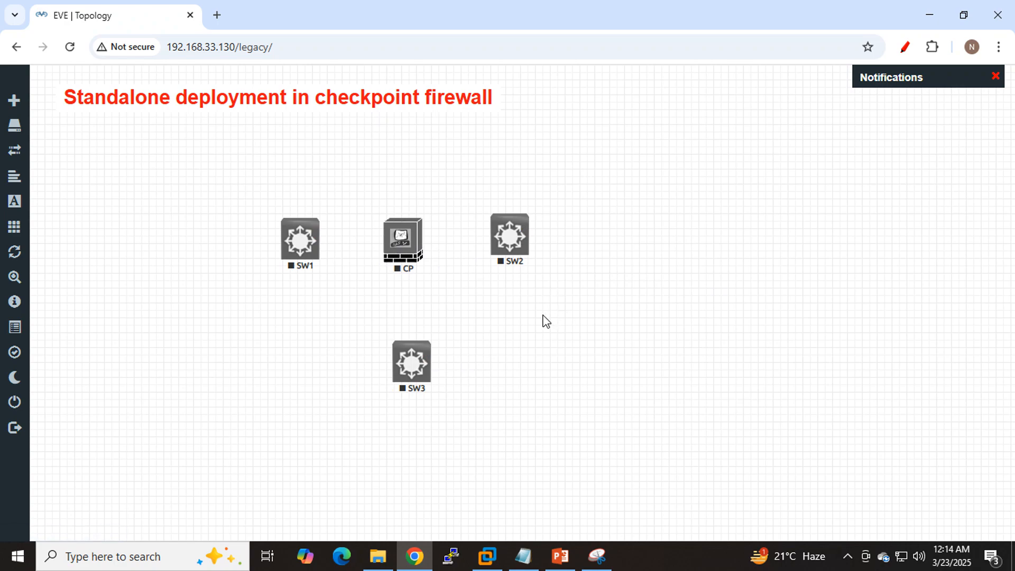
- Add a Windows node with image win-7-x86-IPCC and icon Desktop3.png to the left of SW1, level with the switch
right_click(133, 233)
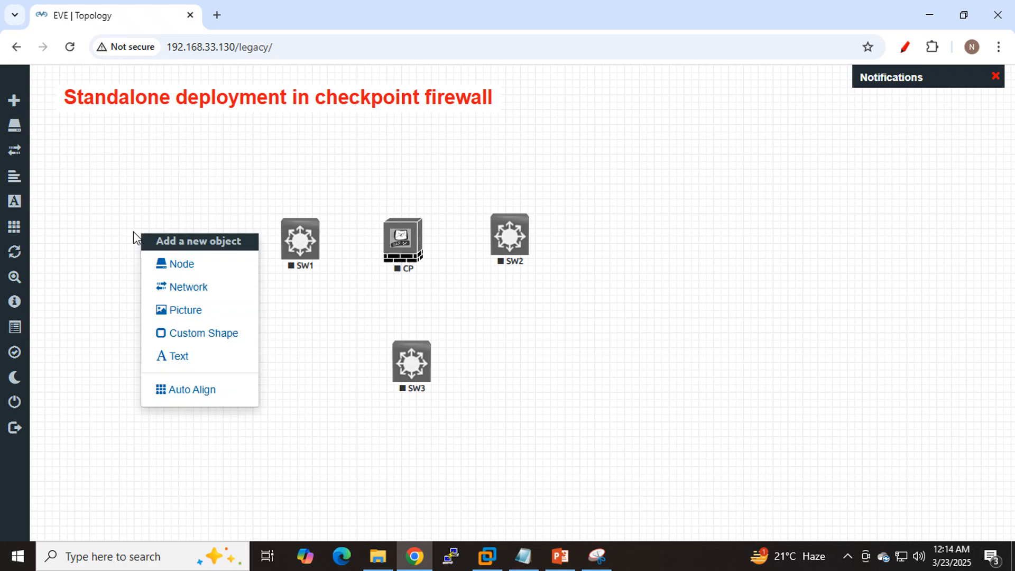
left_click(178, 267)
scroll(445, 317, "down", 4)
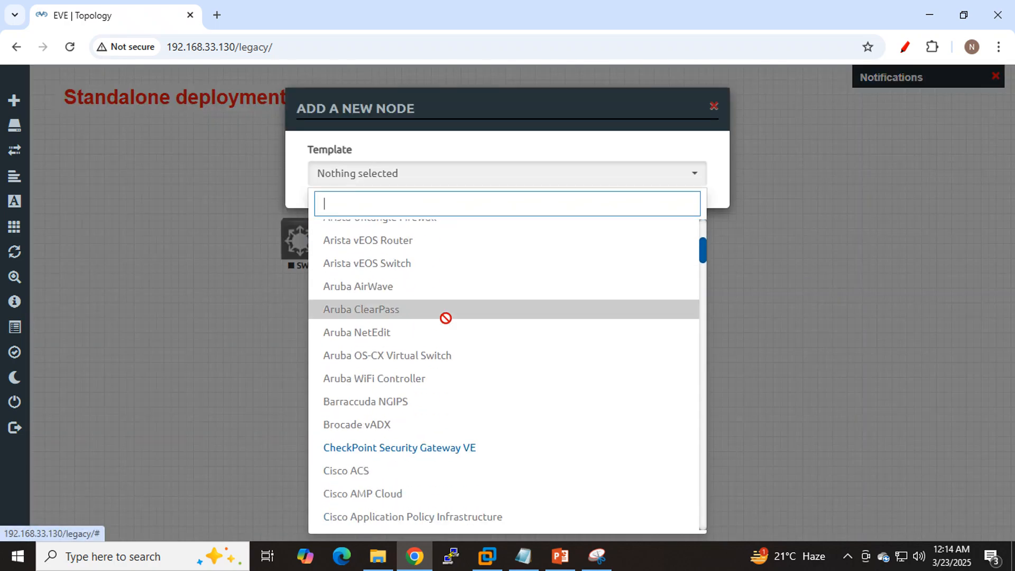
type("win")
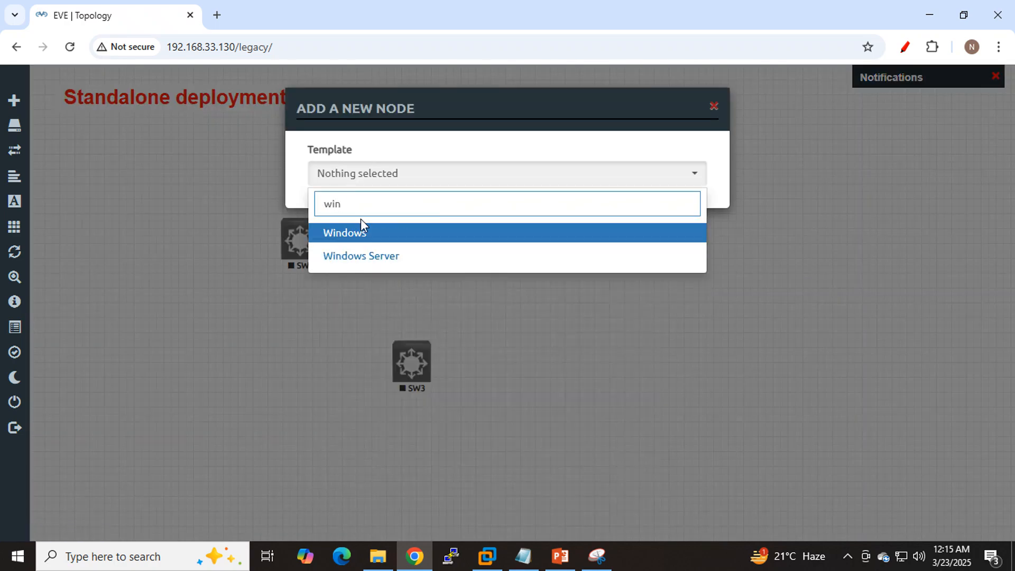
left_click(359, 236)
left_click(408, 354)
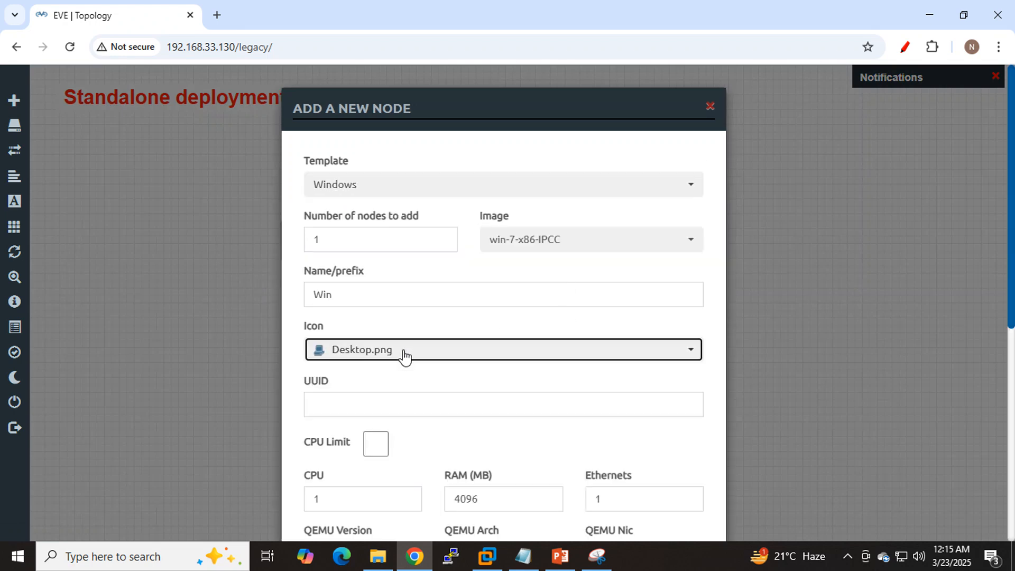
left_click(400, 309)
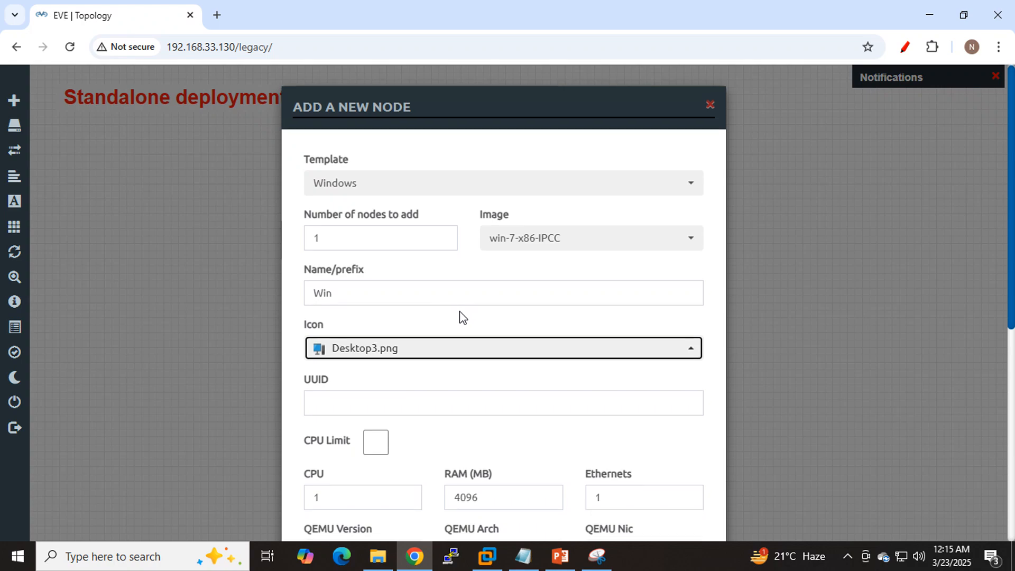
scroll(455, 454, "down", 7)
left_click(430, 494)
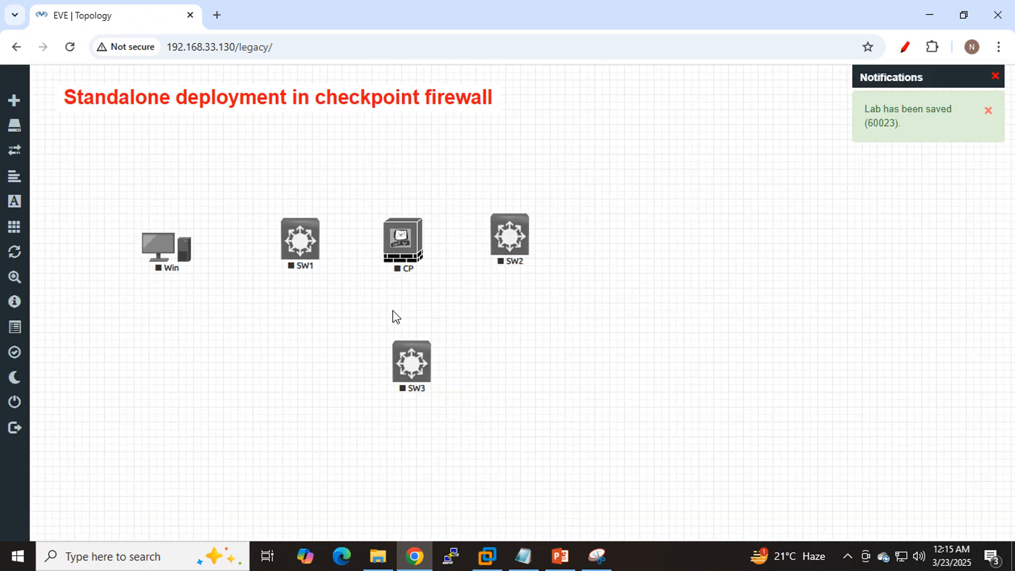
left_click_drag(168, 260, 160, 252)
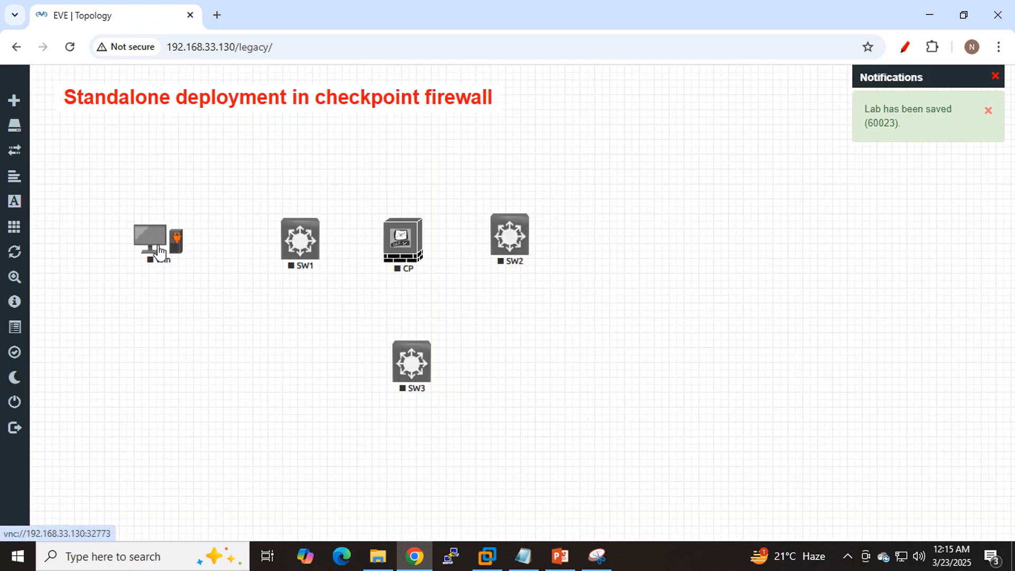
- Rename the Windows node as LAN_PC and save the change
right_click(160, 252)
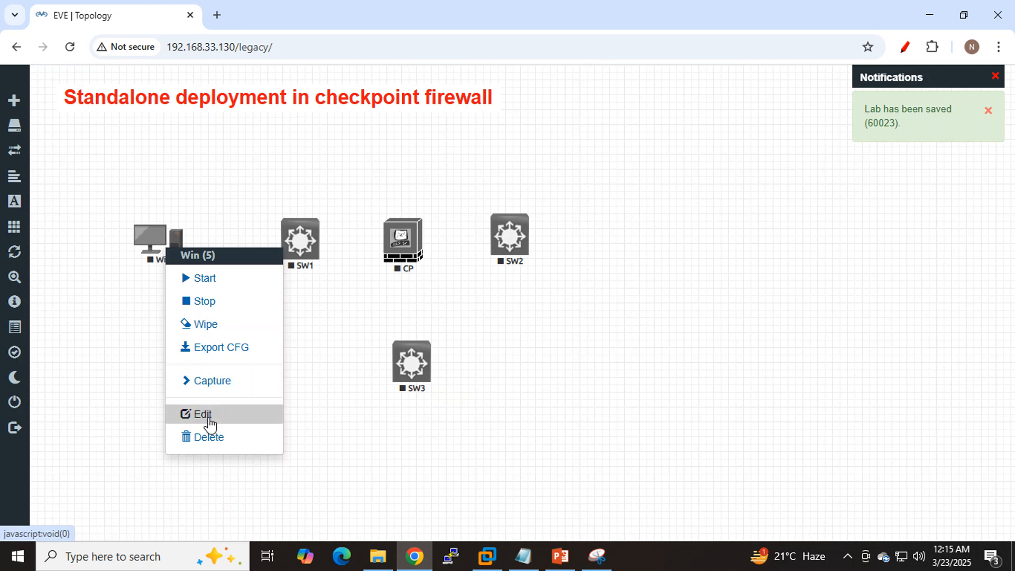
left_click(210, 420)
double_click(366, 351)
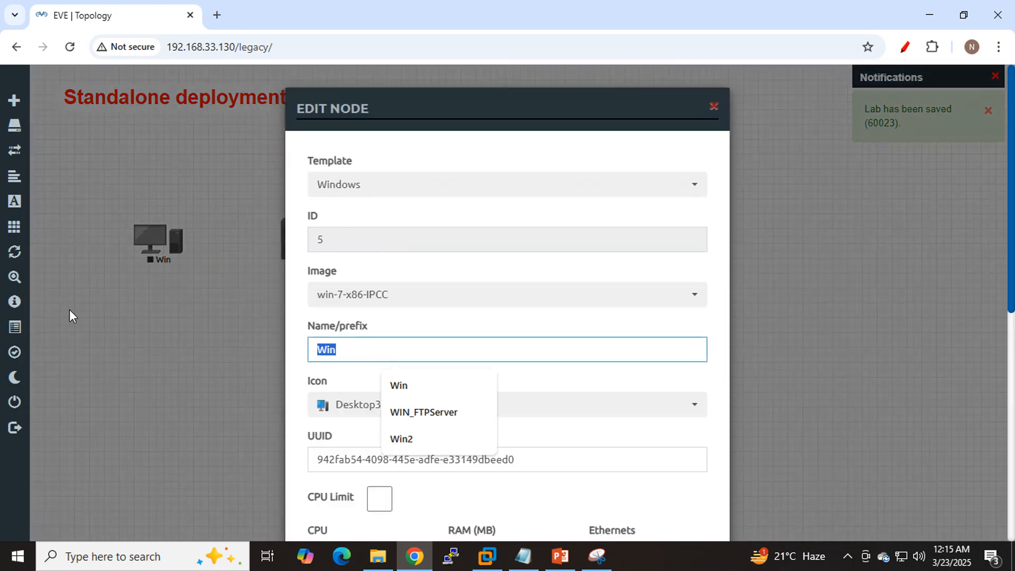
type("LAN_PC")
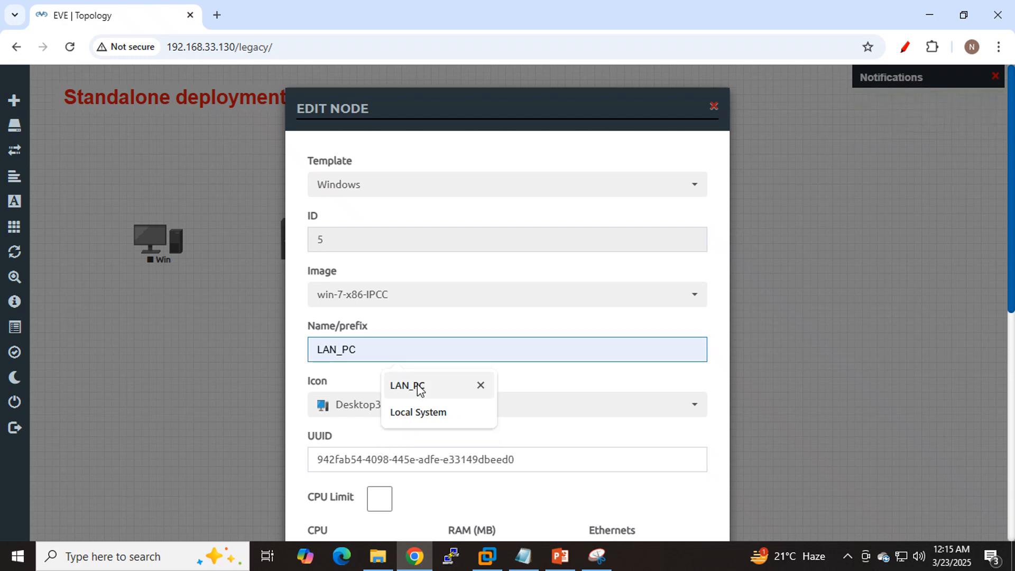
left_click(414, 389)
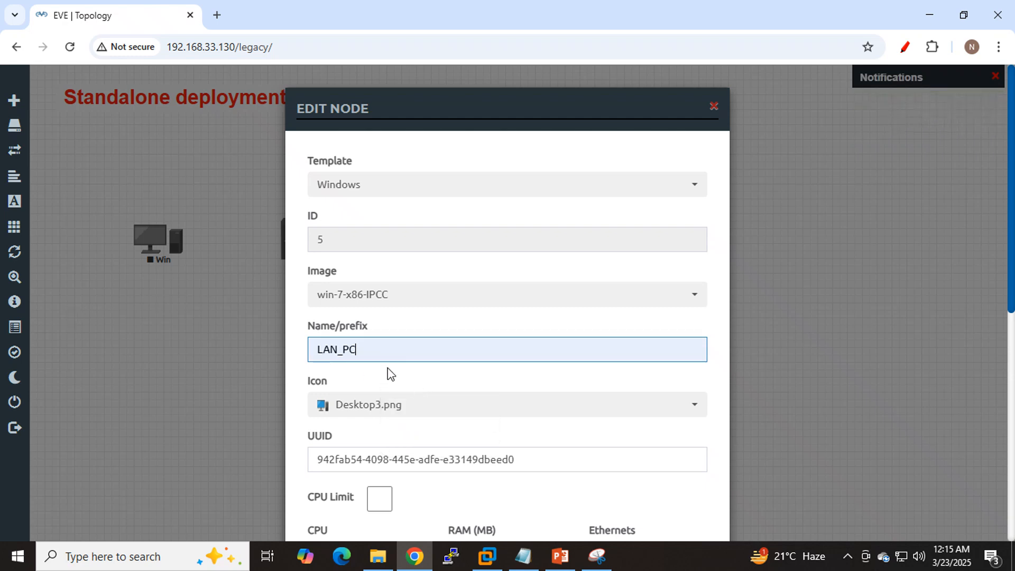
scroll(469, 346, "down", 8)
left_click(428, 496)
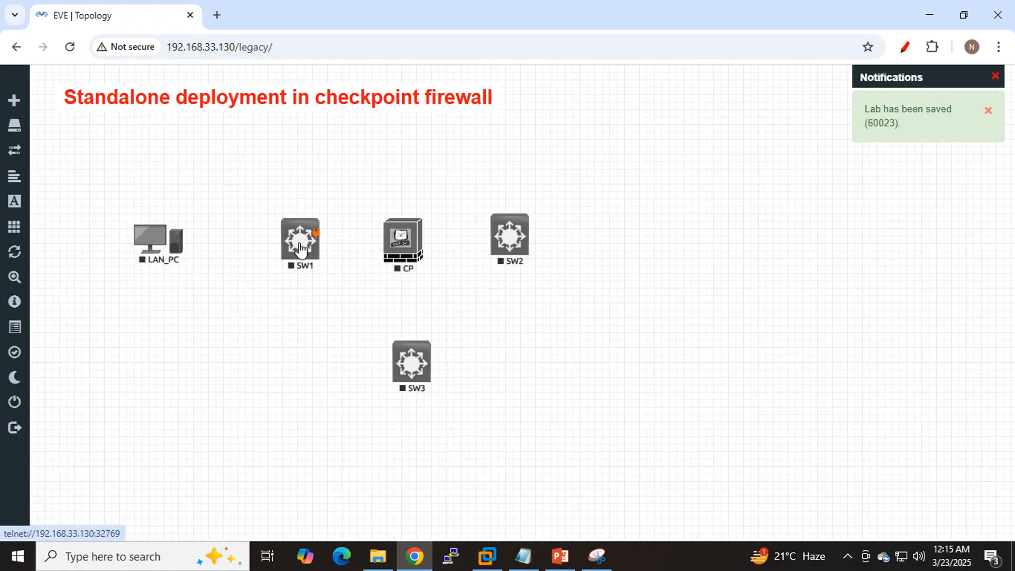
- Rename switch SW1 as LAN_SW and save the change
right_click(302, 246)
left_click(342, 412)
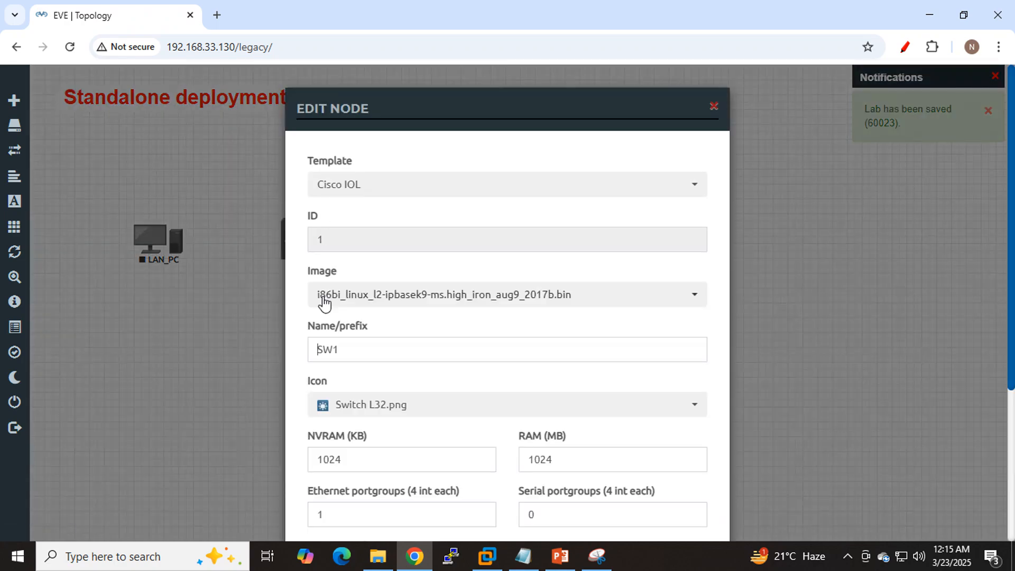
left_click(351, 347)
left_click_drag(351, 347, 141, 315)
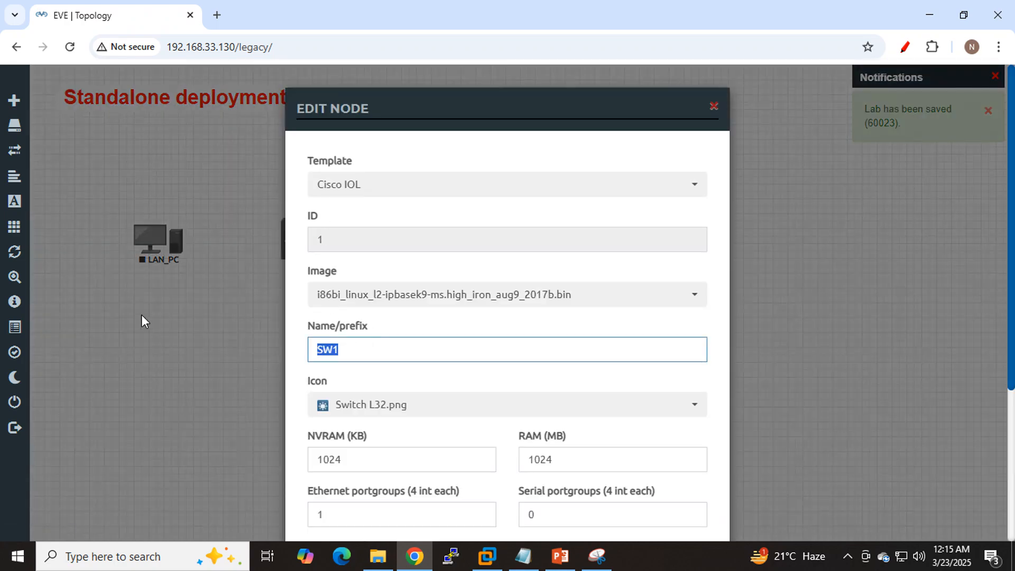
type("LAN")
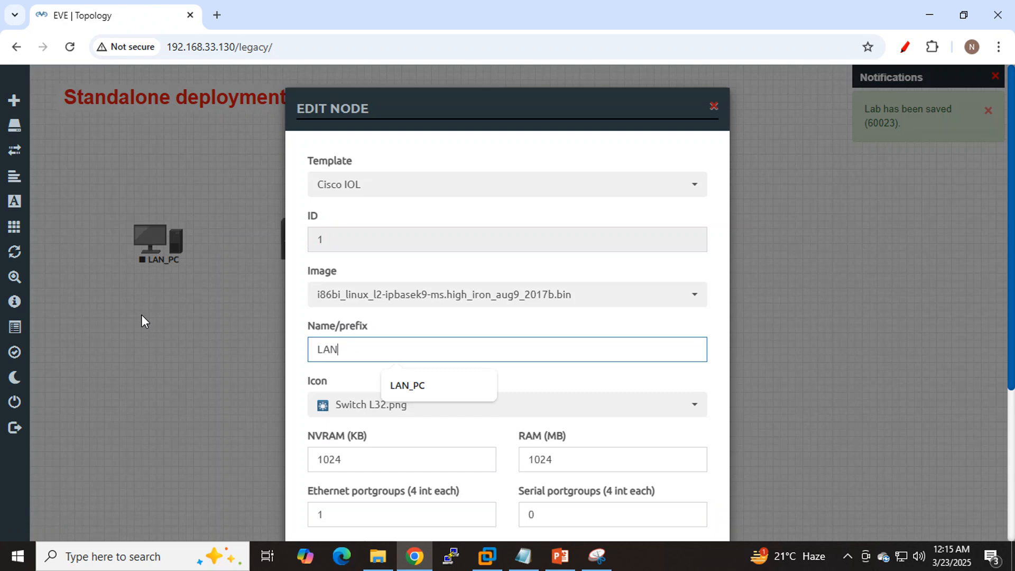
type("_SWw")
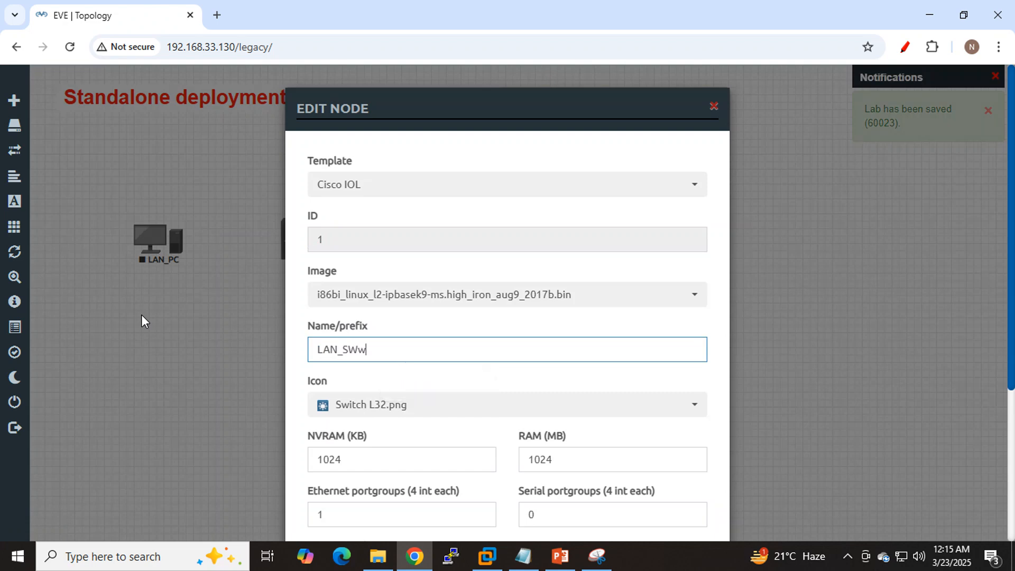
key("BackSpace")
scroll(449, 344, "down", 4)
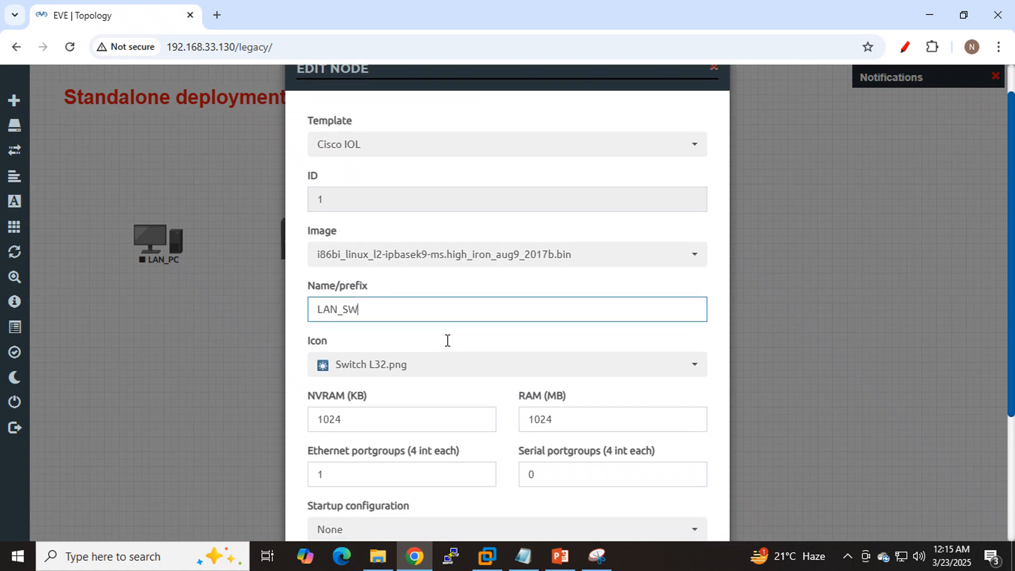
left_click(431, 501)
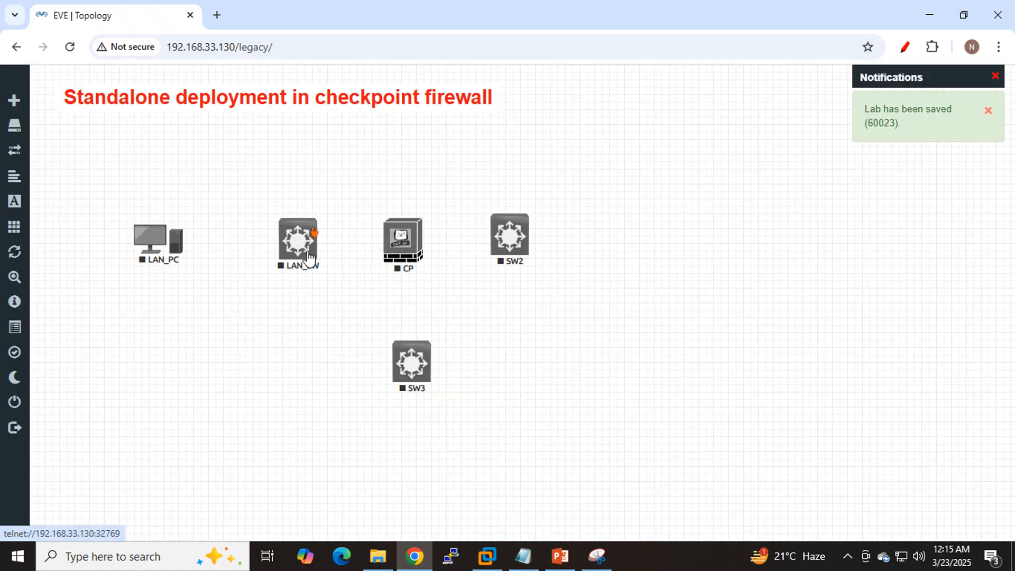
- Move LAN_SW closer to LAN_PC and connect LAN_PC interface e0 to LAN_SW interface e0/0
left_click_drag(309, 259, 288, 263)
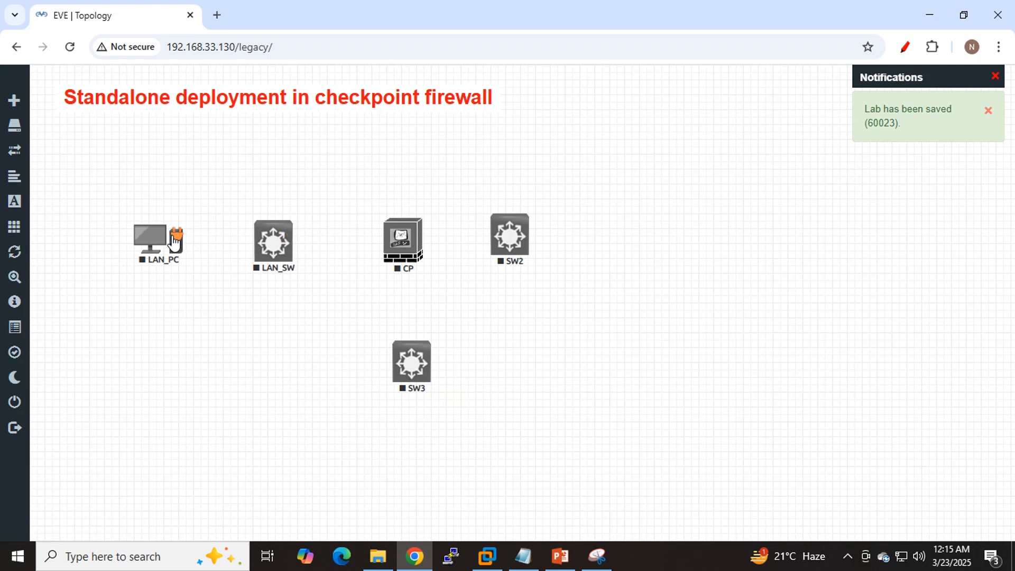
left_click_drag(179, 233, 262, 234)
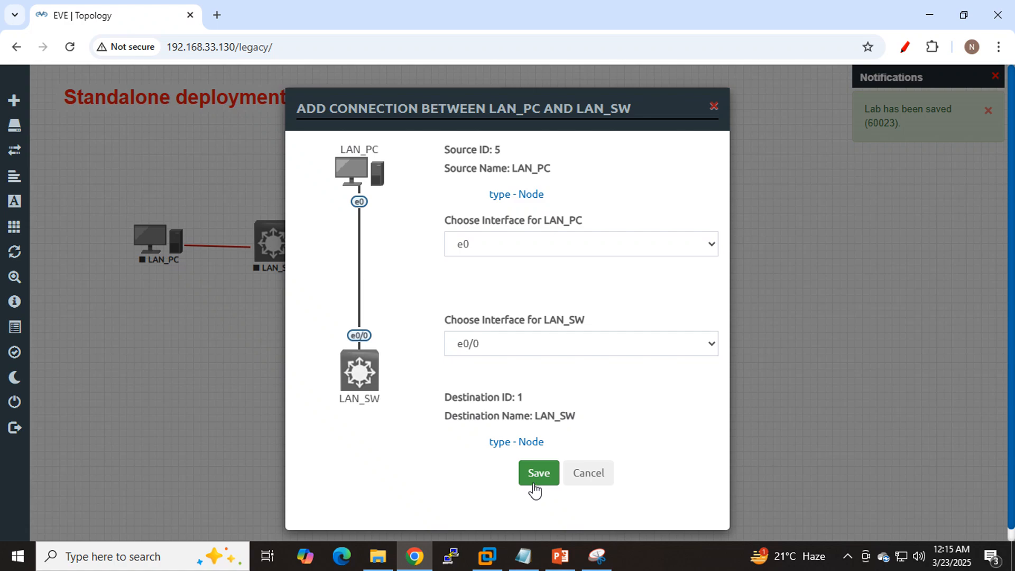
left_click(537, 473)
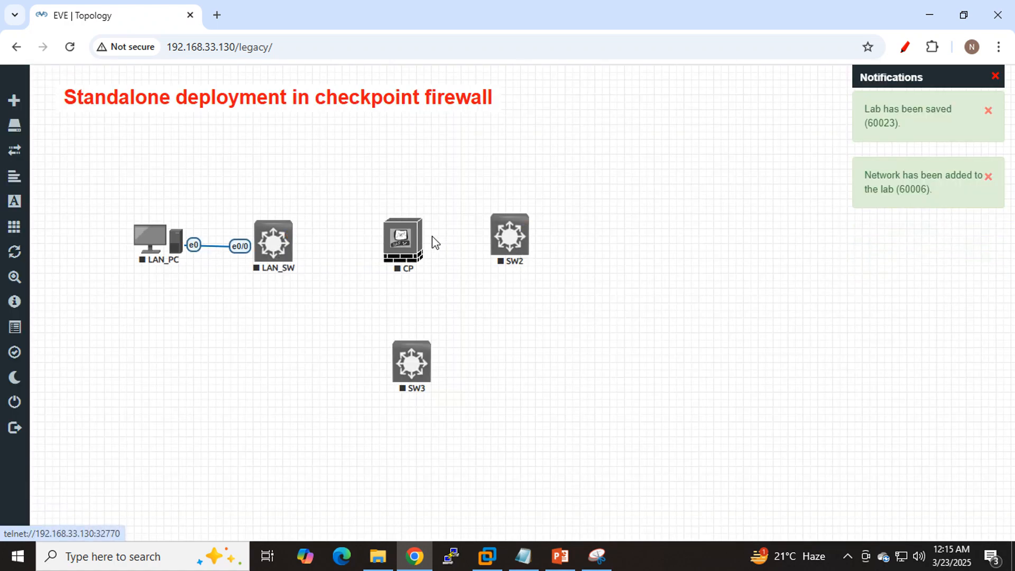
- Connect CP interface eth0 to SW2 interface e0/0 and move SW2 level with CP
left_click_drag(419, 239, 508, 231)
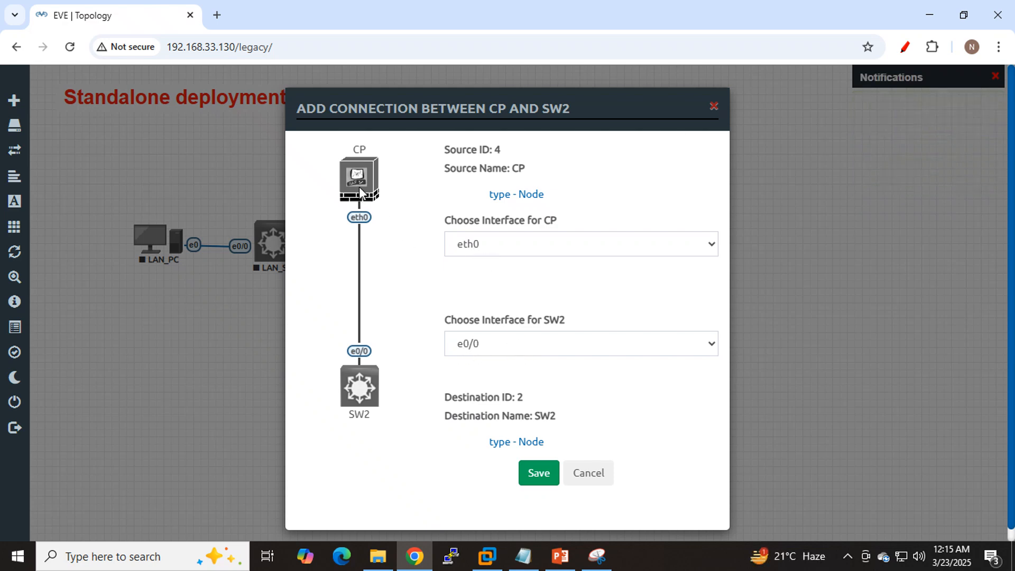
left_click(537, 478)
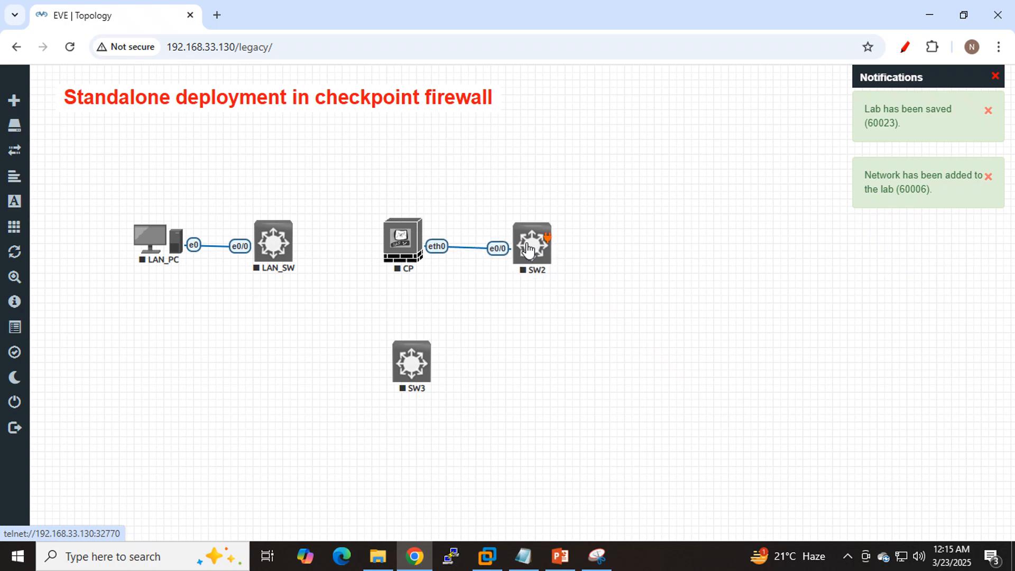
left_click_drag(528, 249, 526, 246)
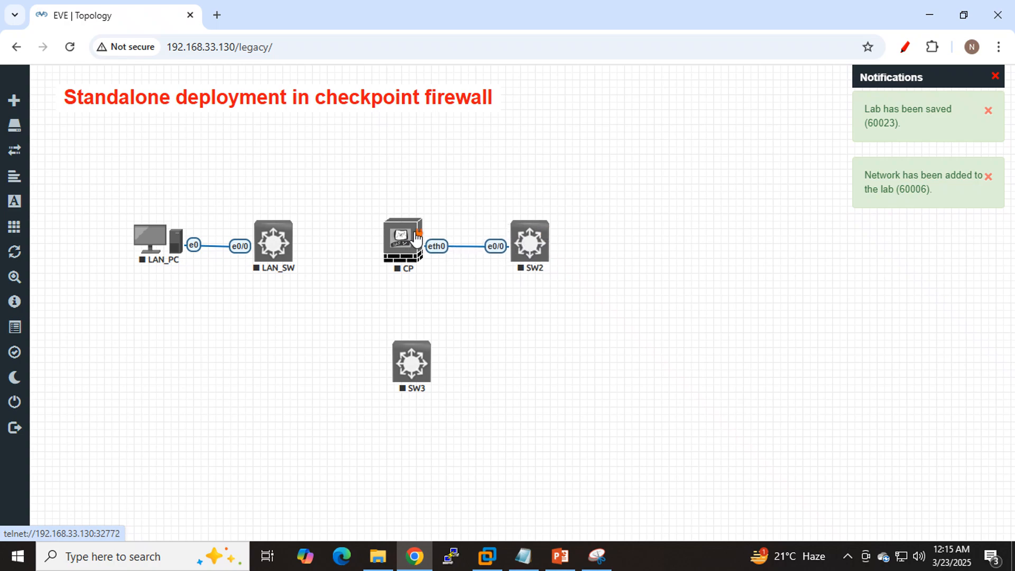
- Connect CP eth1 to SW3 e0/0 with SW3 aligned below the firewall, and connect CP eth2 to LAN_SW e0/1
left_click_drag(418, 235, 411, 363)
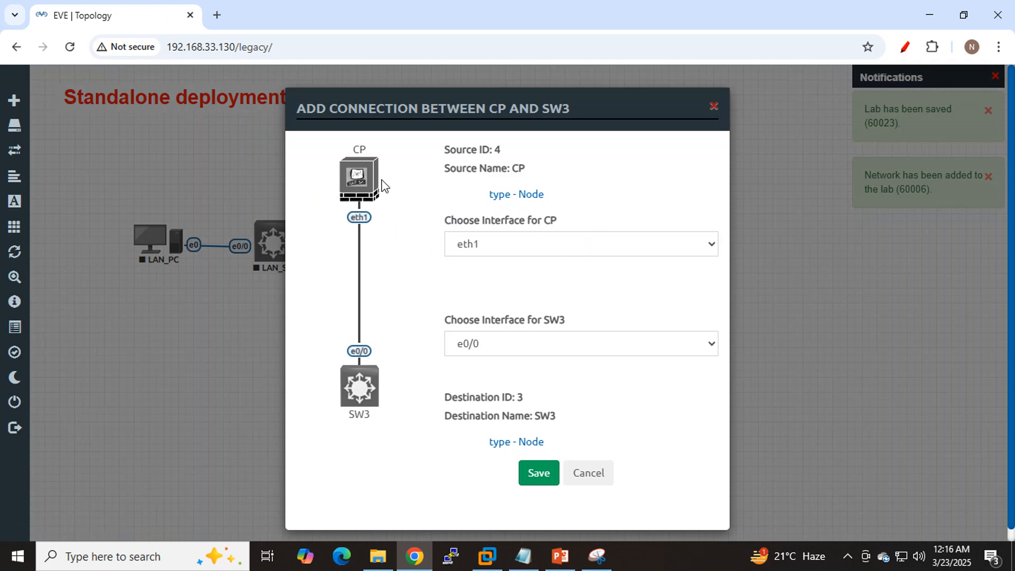
left_click(537, 474)
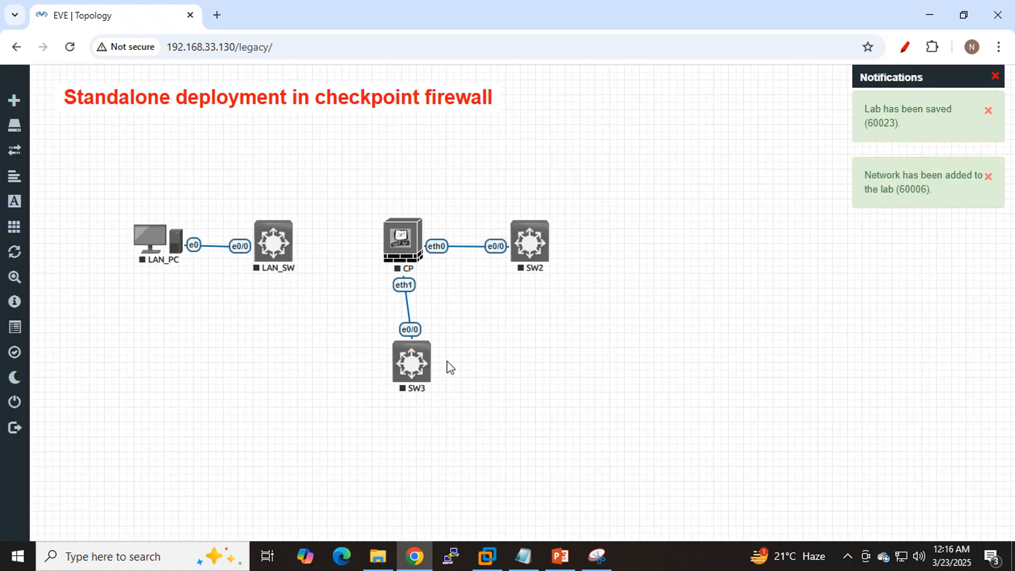
left_click_drag(414, 366, 406, 367)
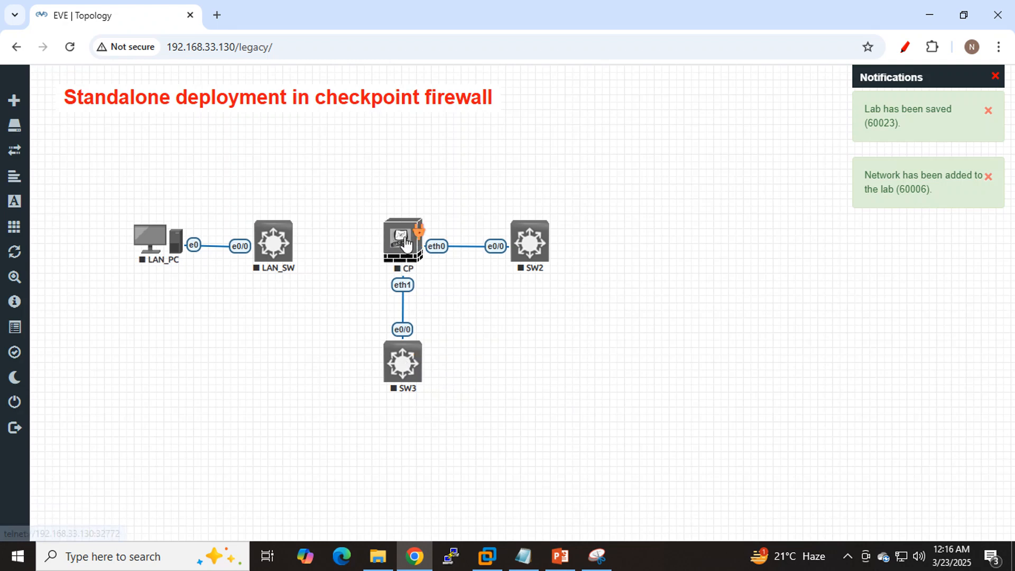
left_click_drag(418, 232, 275, 242)
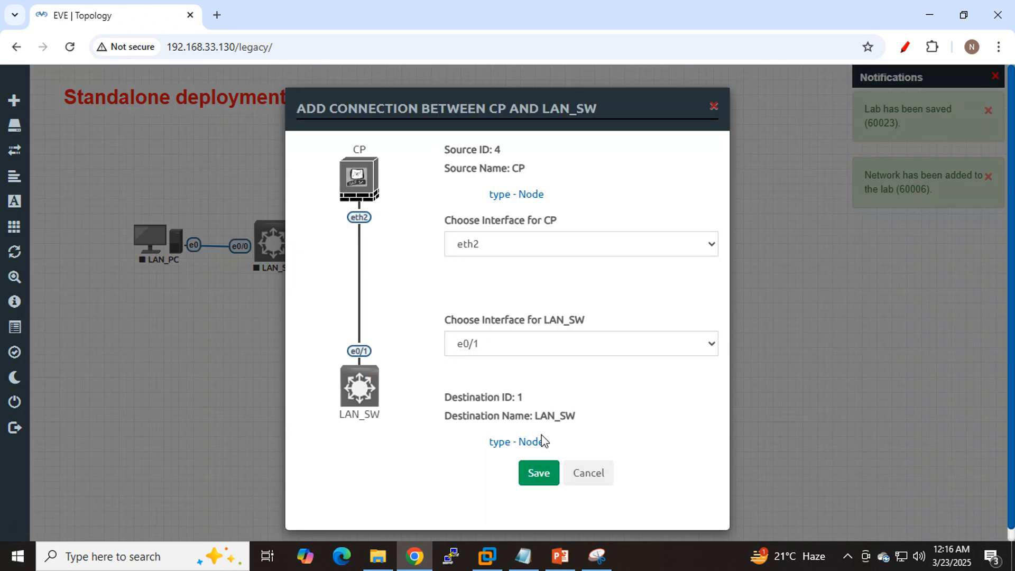
left_click(540, 474)
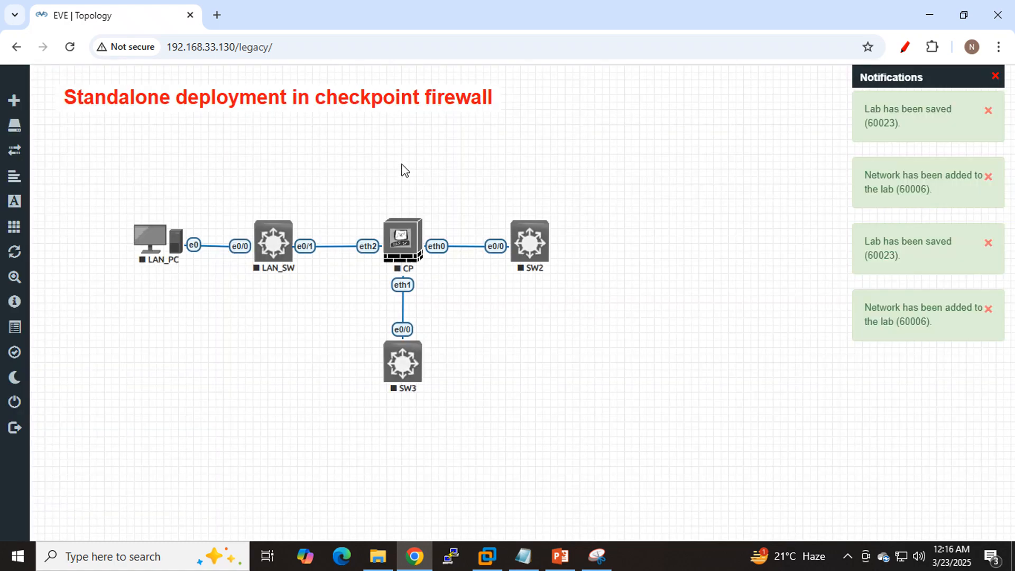
- Add a Cisco IOS 7206VXR (Dynamips) node named DMZ_Router with icon Router.png above CP
right_click(404, 170)
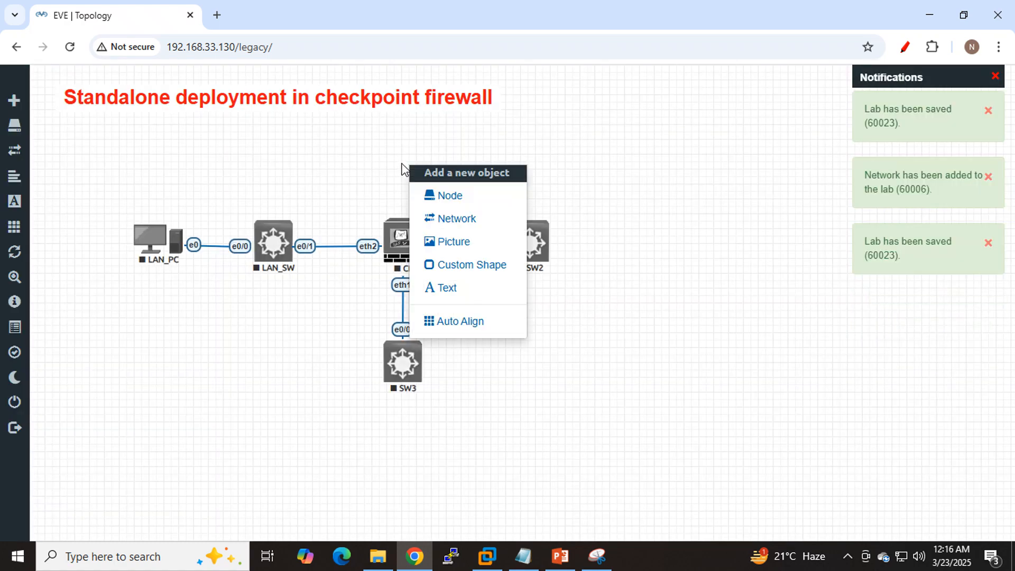
left_click(471, 195)
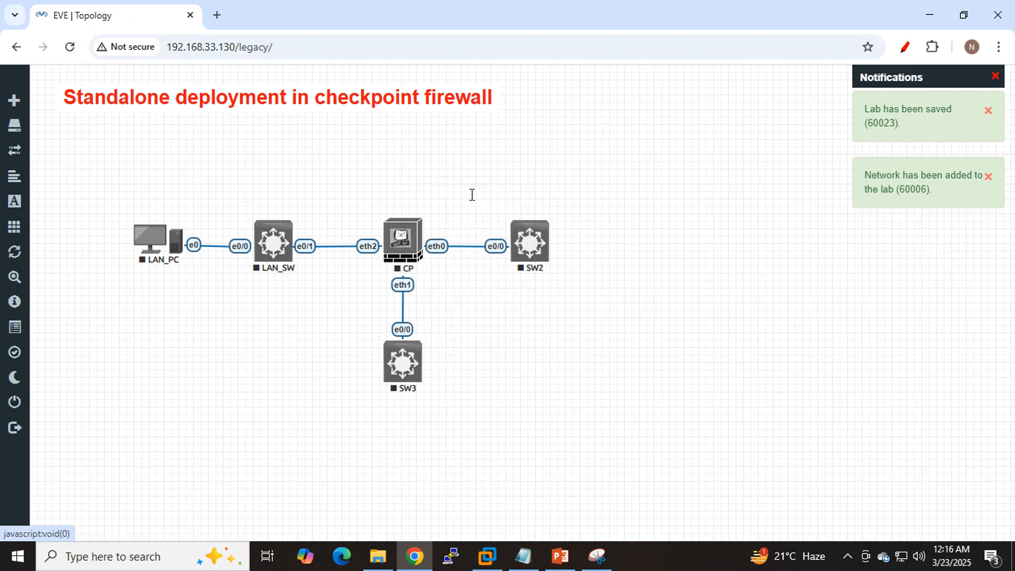
scroll(466, 274, "down", 6)
scroll(466, 274, "down", 10)
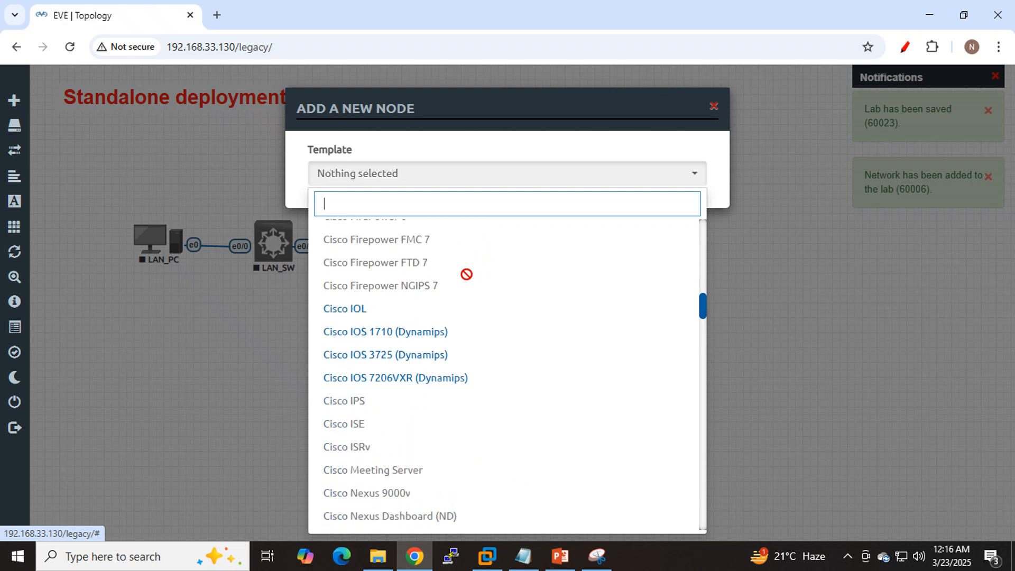
left_click(373, 378)
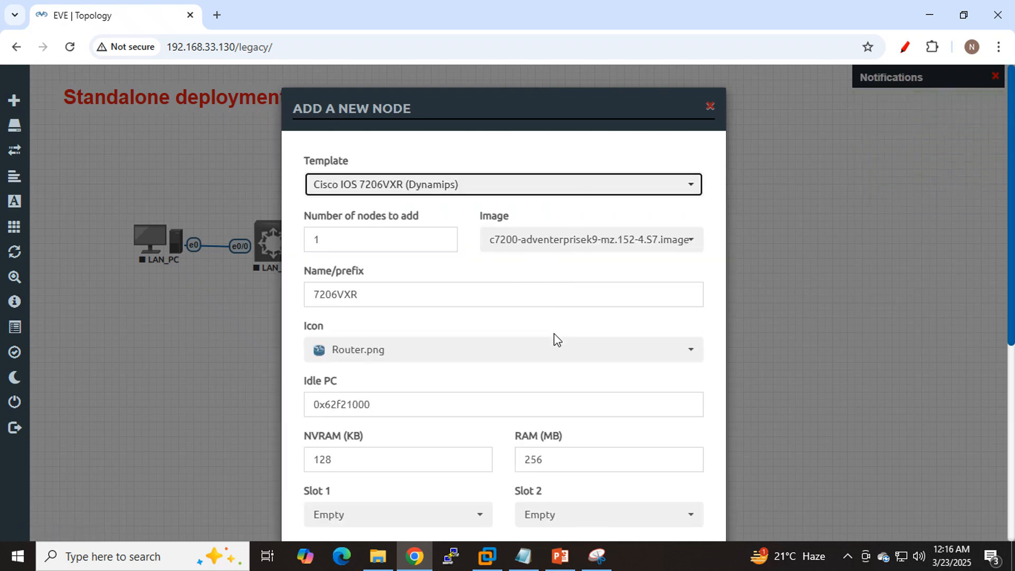
left_click(543, 357)
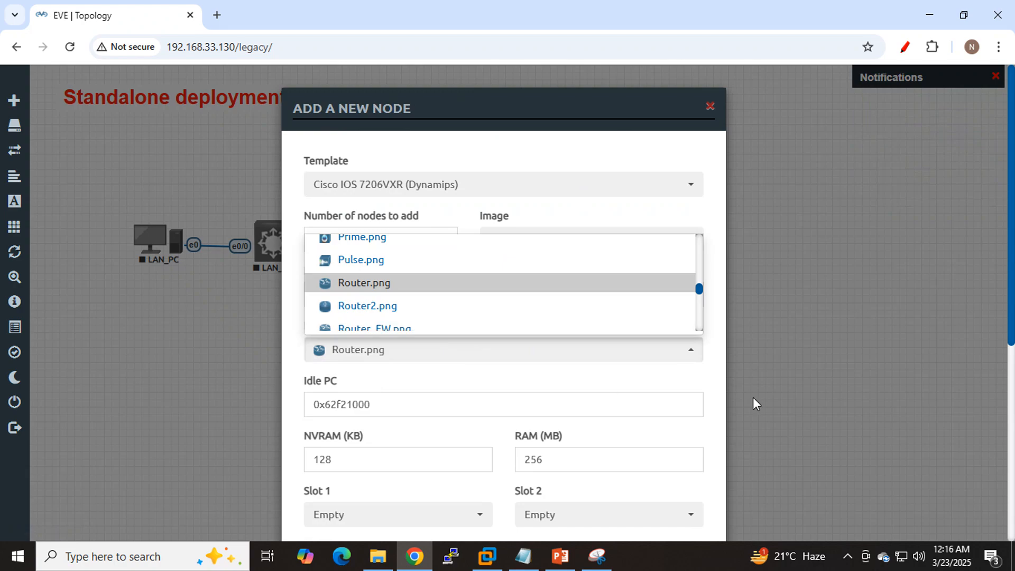
left_click(665, 221)
double_click(415, 296)
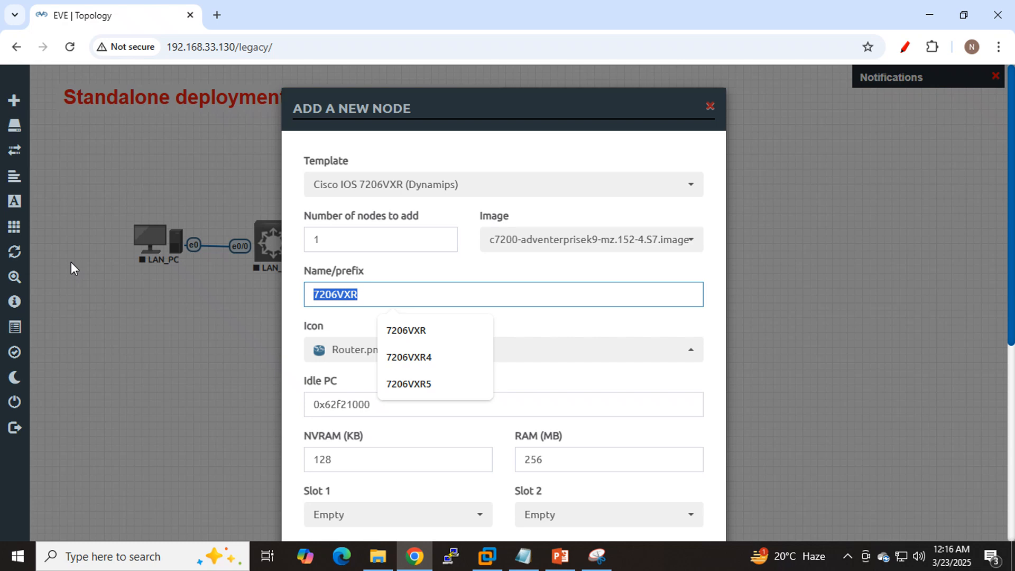
type("DM")
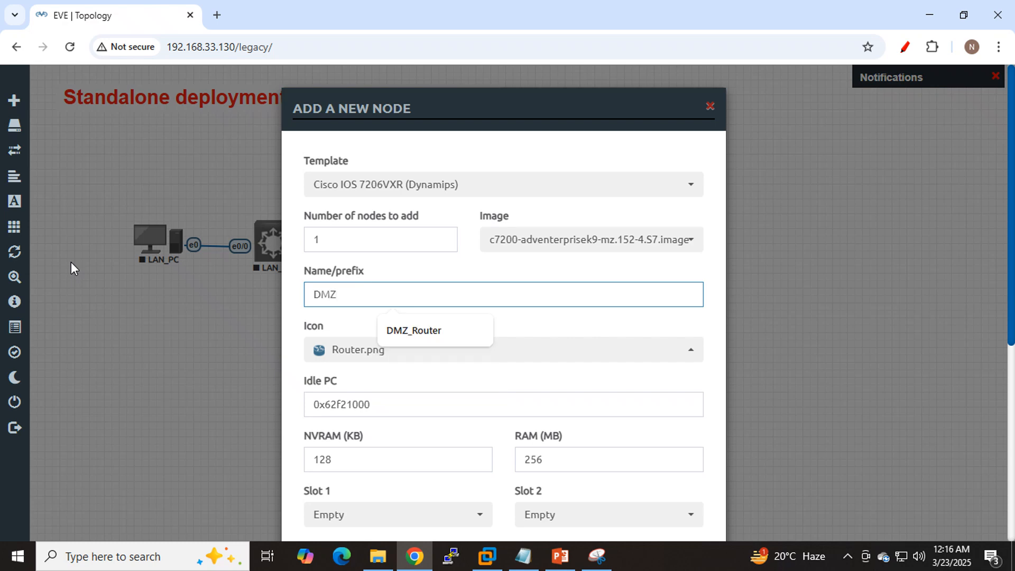
type("Z")
left_click(432, 335)
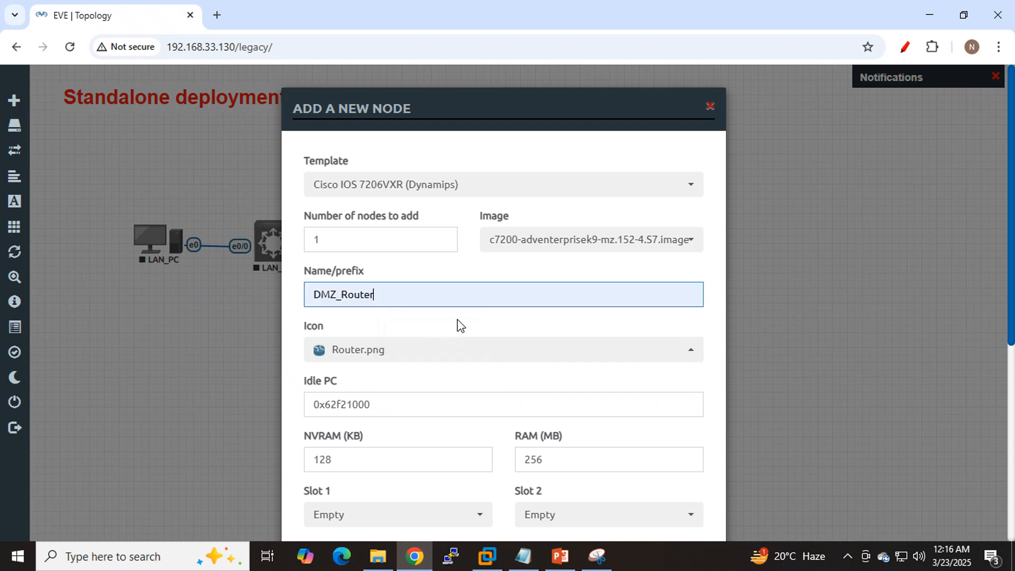
scroll(460, 321, "down", 6)
left_click(437, 490)
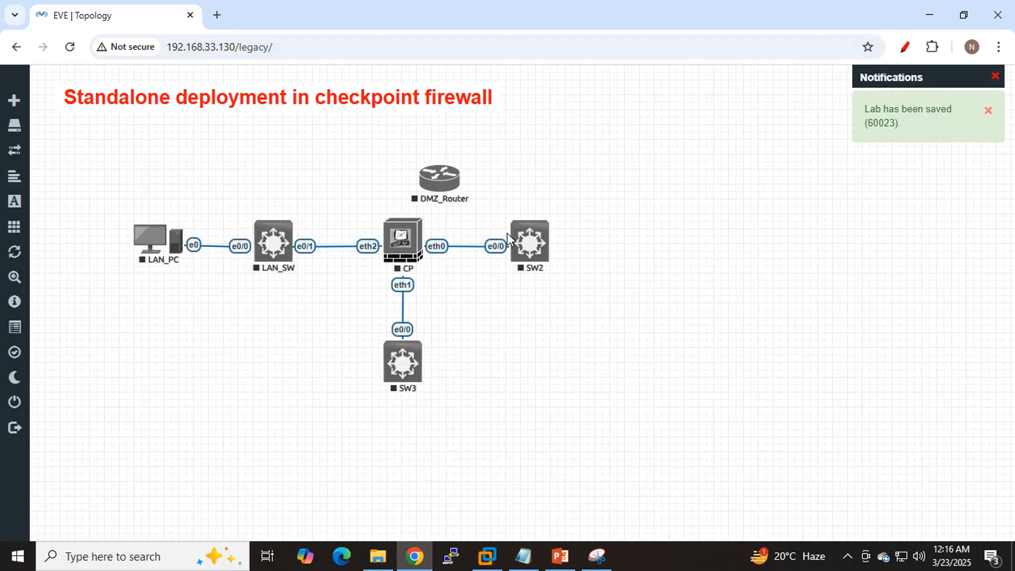
- Connect DMZ_Router interface fa0/0 to CP interface eth3 and align the router above CP
left_click_drag(439, 186, 409, 246)
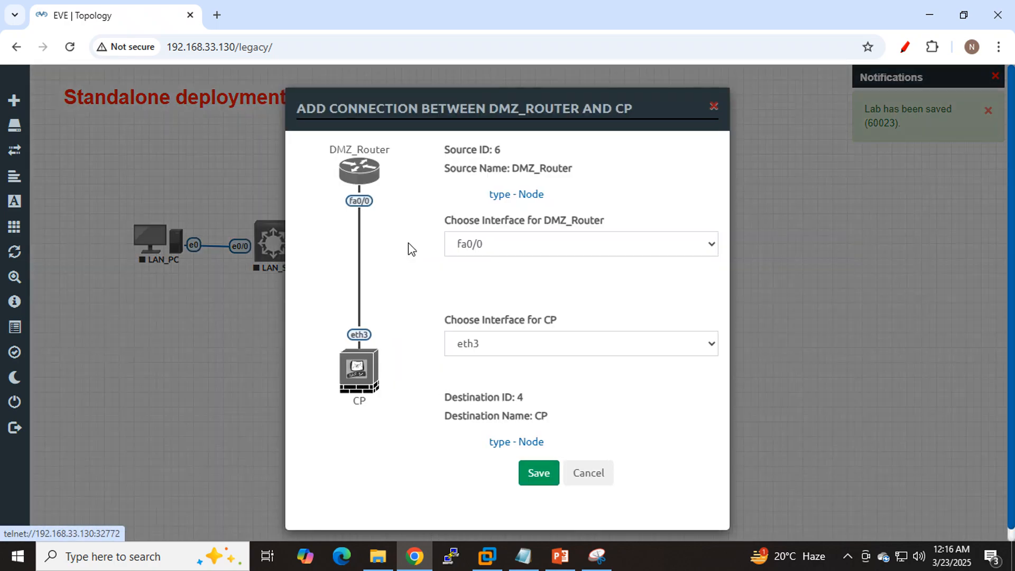
left_click(529, 474)
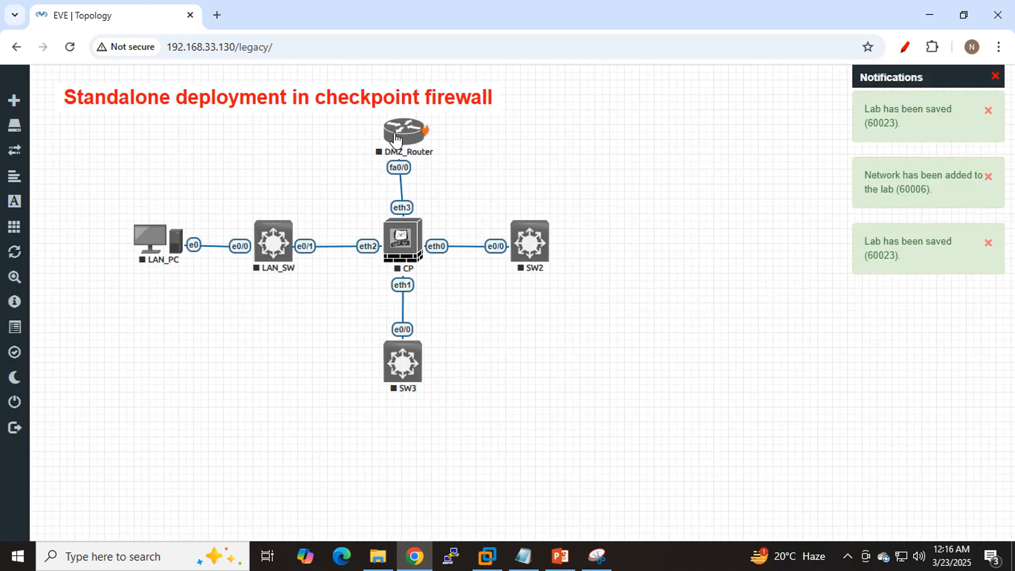
left_click_drag(396, 138, 405, 135)
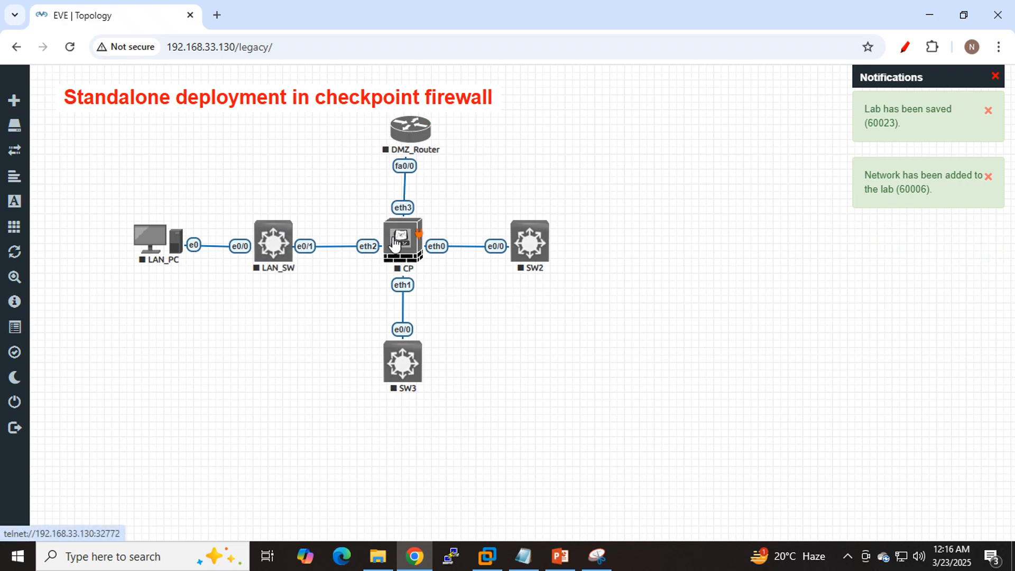
- Start the CP node and shift SW3 slightly beneath it
right_click(393, 243)
left_click(365, 289)
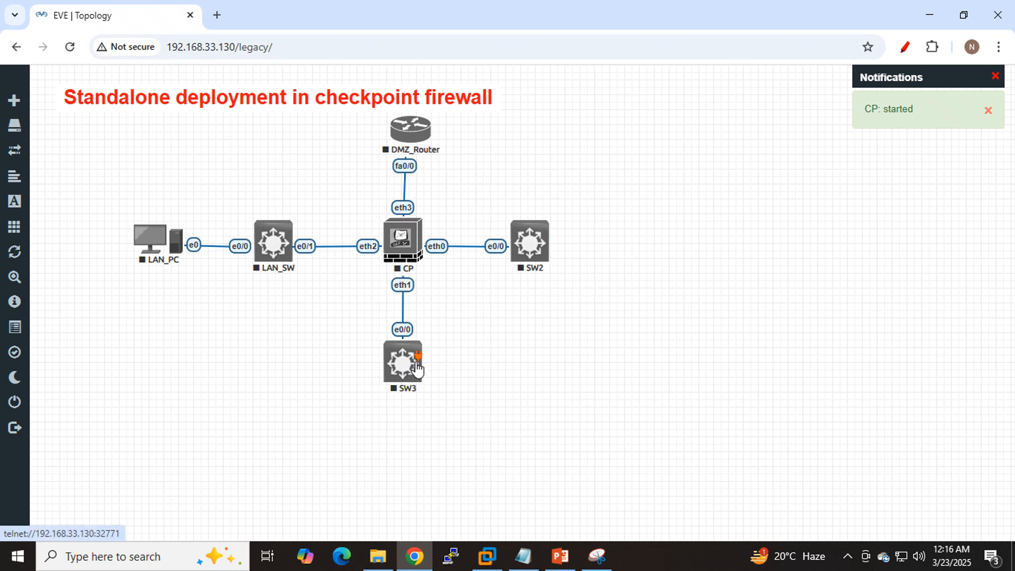
left_click_drag(412, 373, 415, 368)
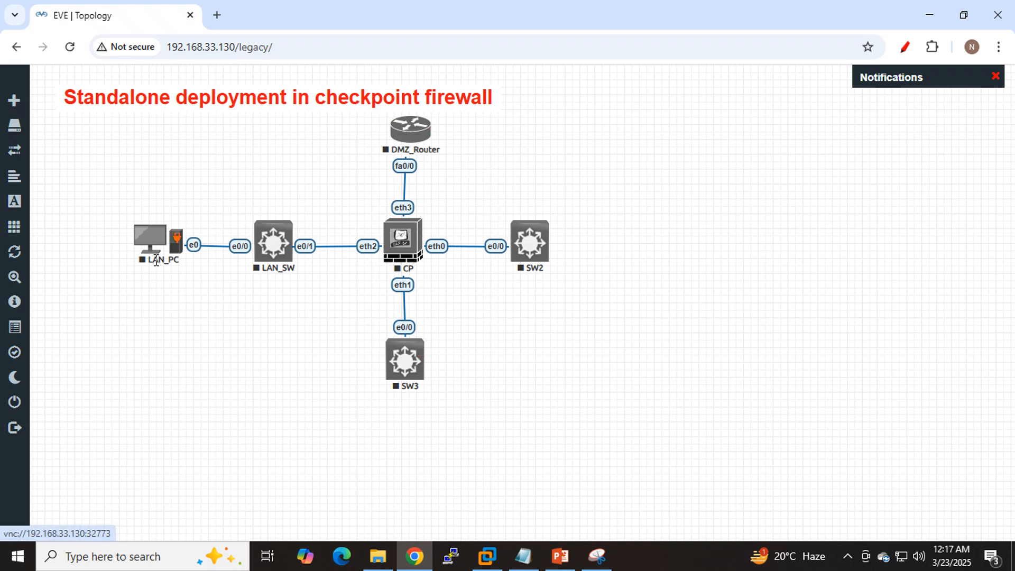
- Add a Management(Cloud0) network named Mgmt with icon globe2.png to the right of SW2 and connect it to SW2 interface e0/1
right_click(642, 239)
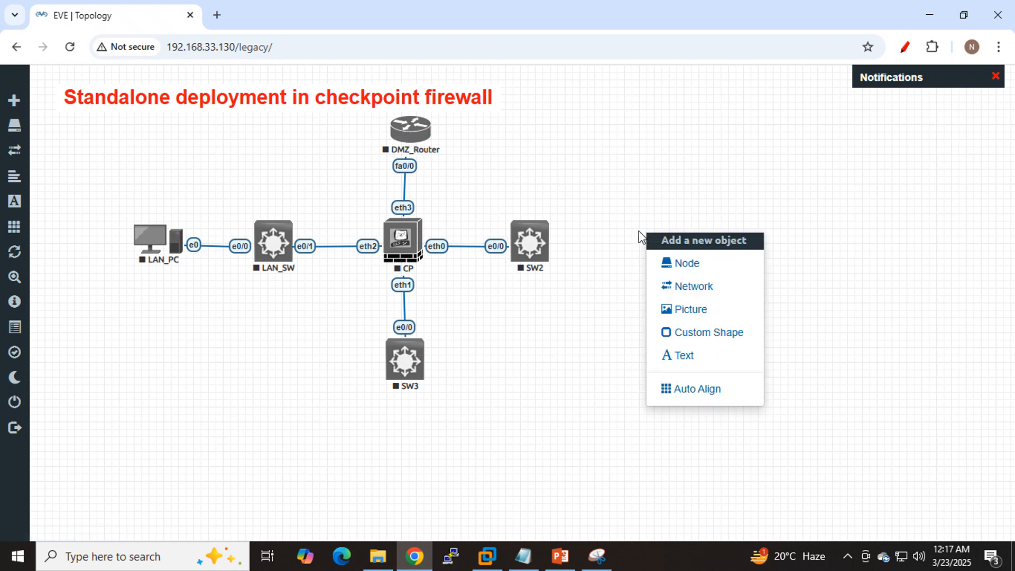
left_click(707, 290)
left_click(540, 244)
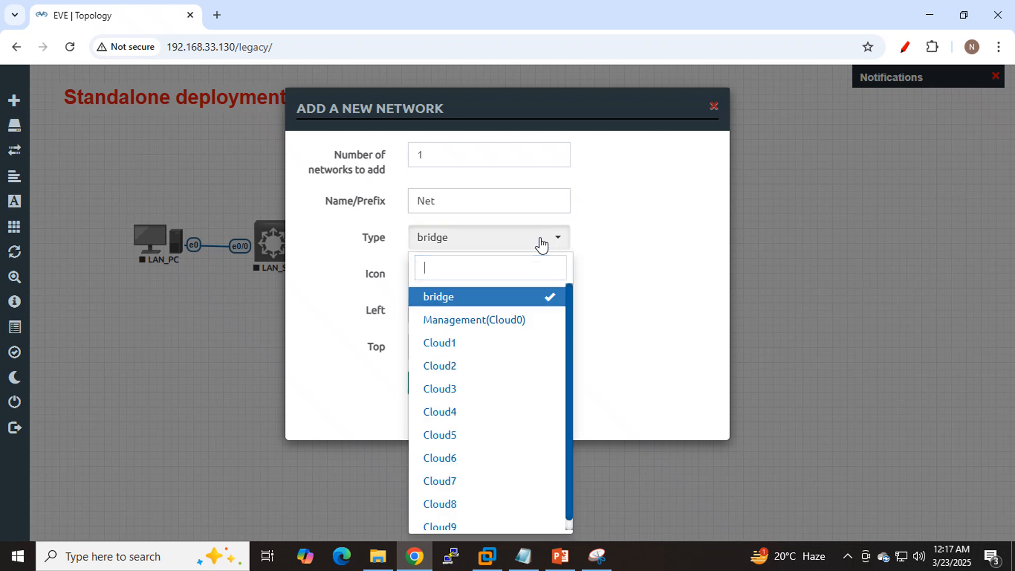
left_click(490, 325)
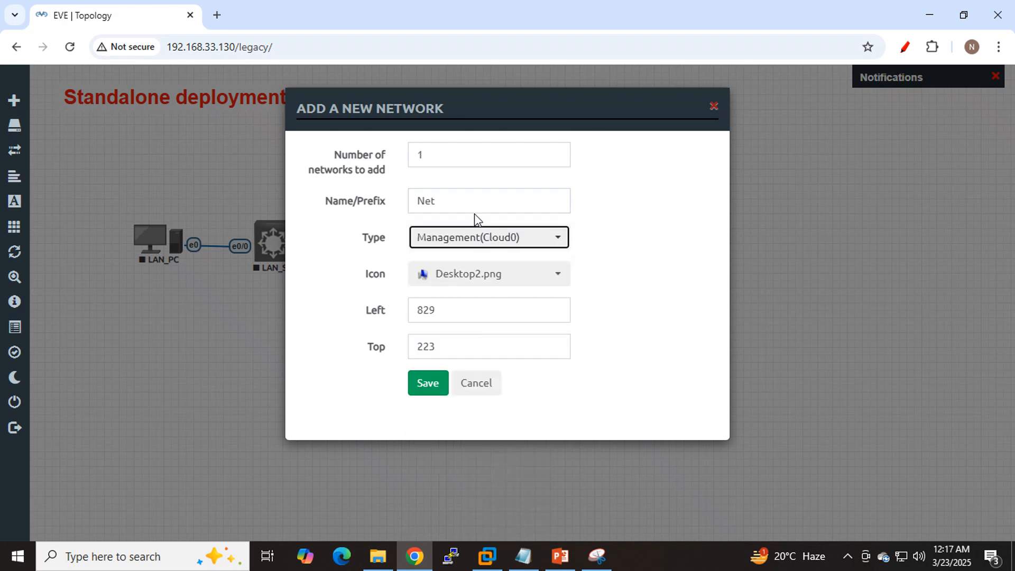
left_click_drag(480, 199, 397, 202)
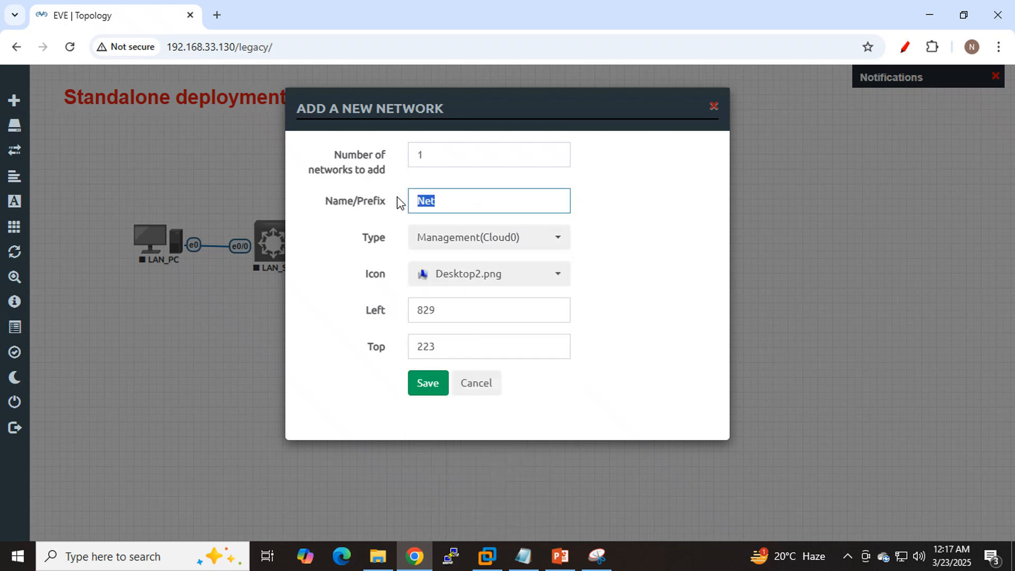
type("mt")
left_click(513, 232)
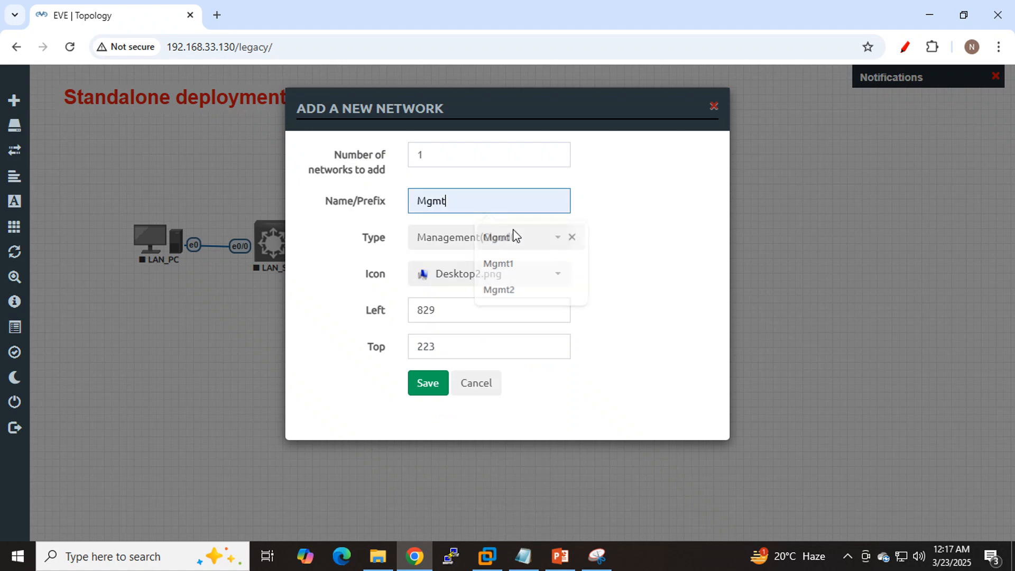
left_click(460, 280)
scroll(515, 351, "down", 5)
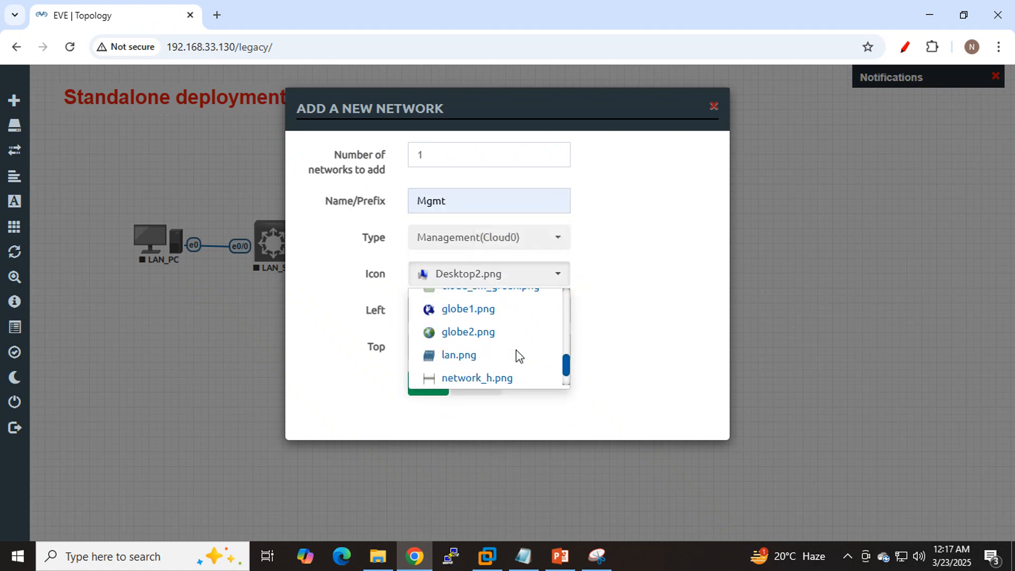
left_click(468, 328)
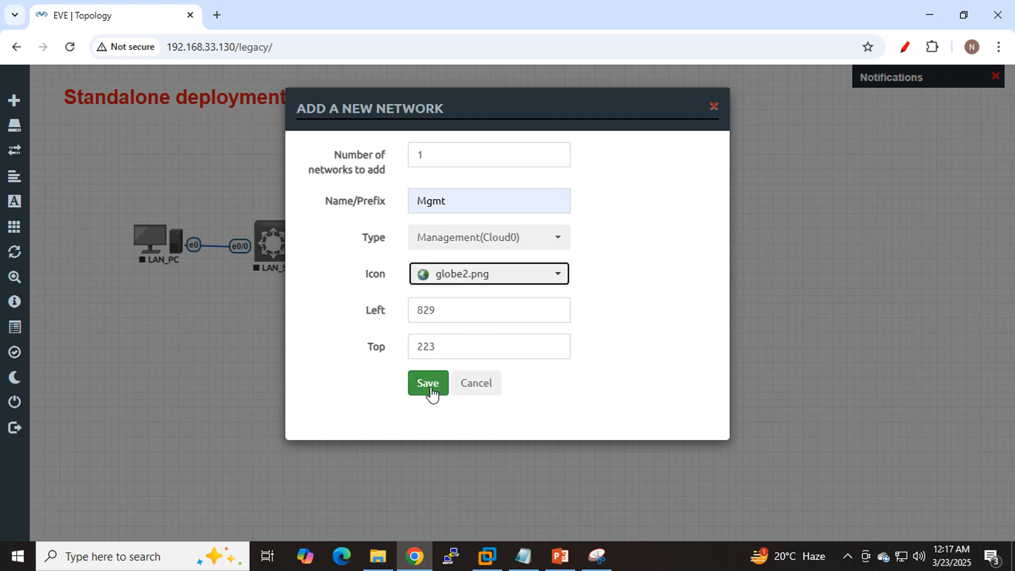
left_click(427, 385)
left_click_drag(664, 262, 545, 248)
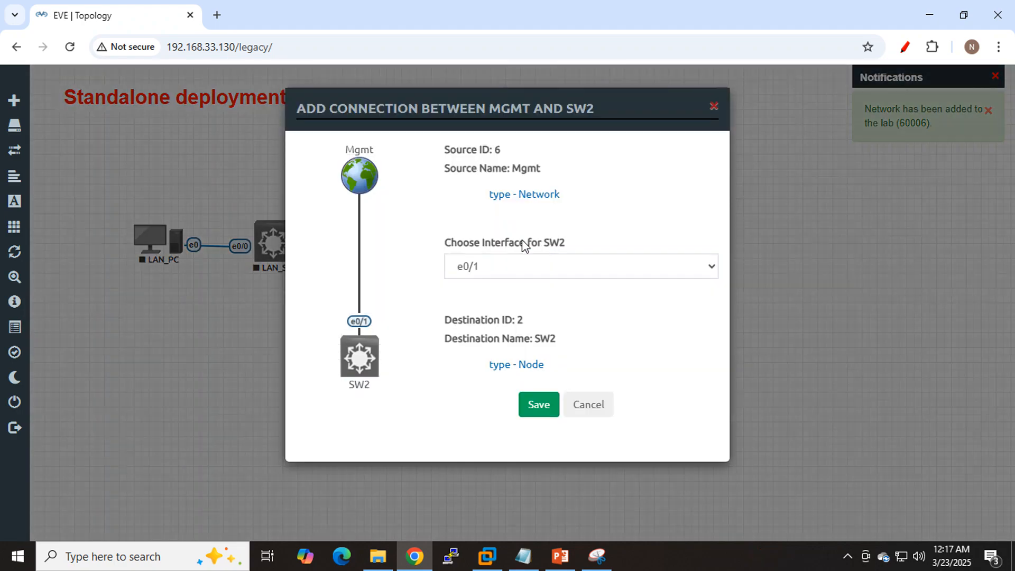
left_click(542, 405)
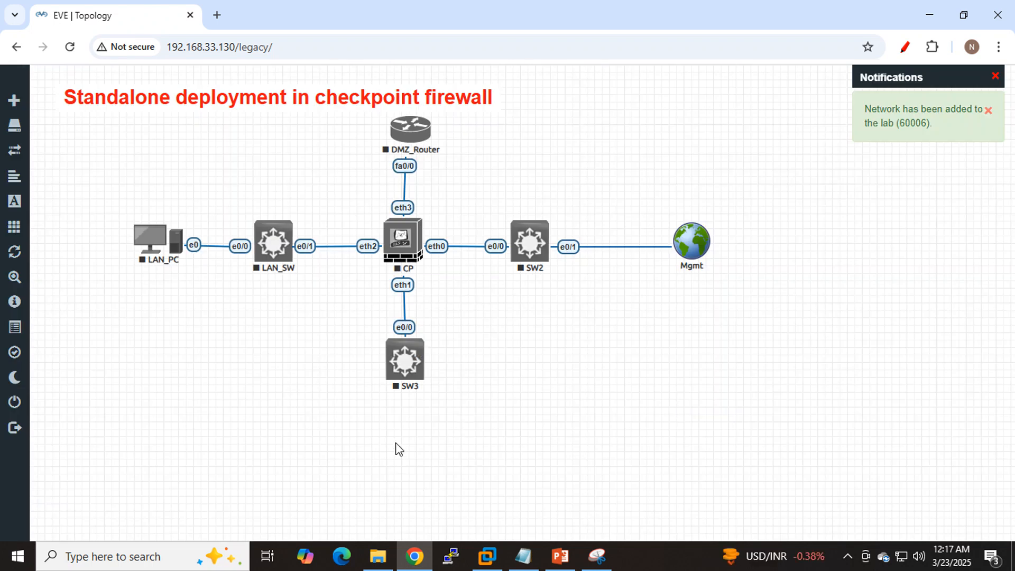
- Add a Cloud1 network named C1_MGMT with icon Desktop2.png and place it beneath SW3
right_click(403, 449)
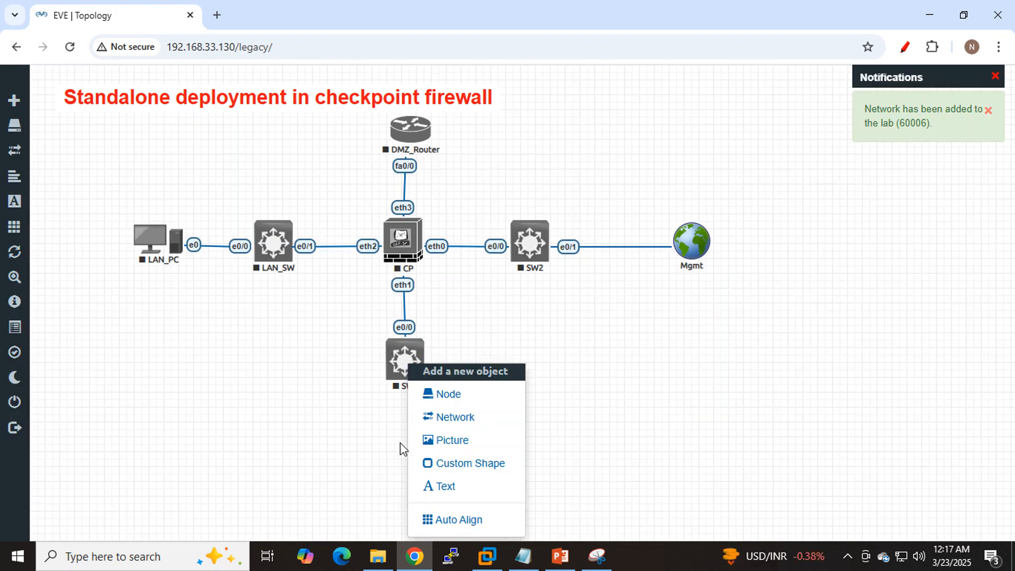
left_click(453, 417)
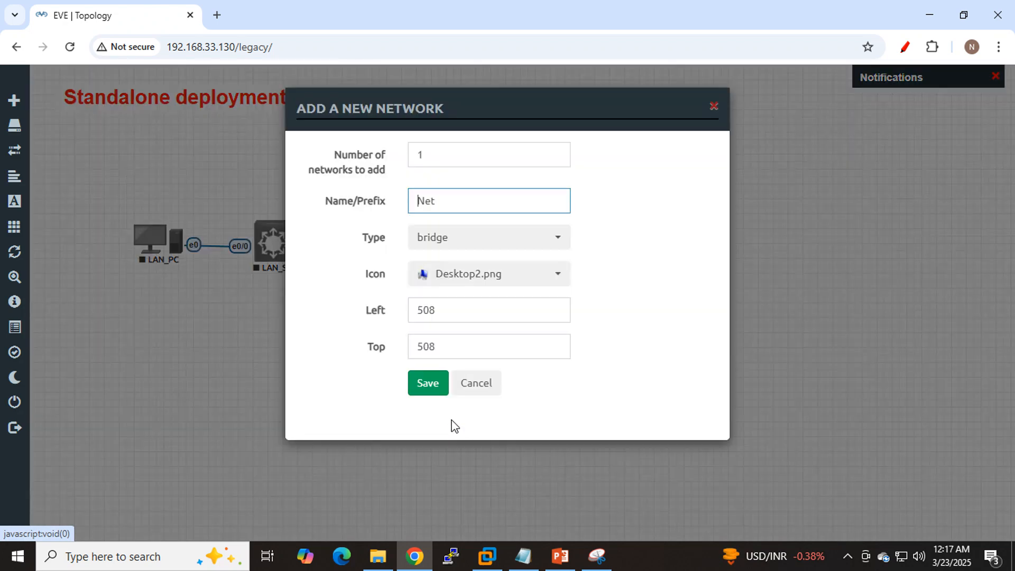
left_click(534, 246)
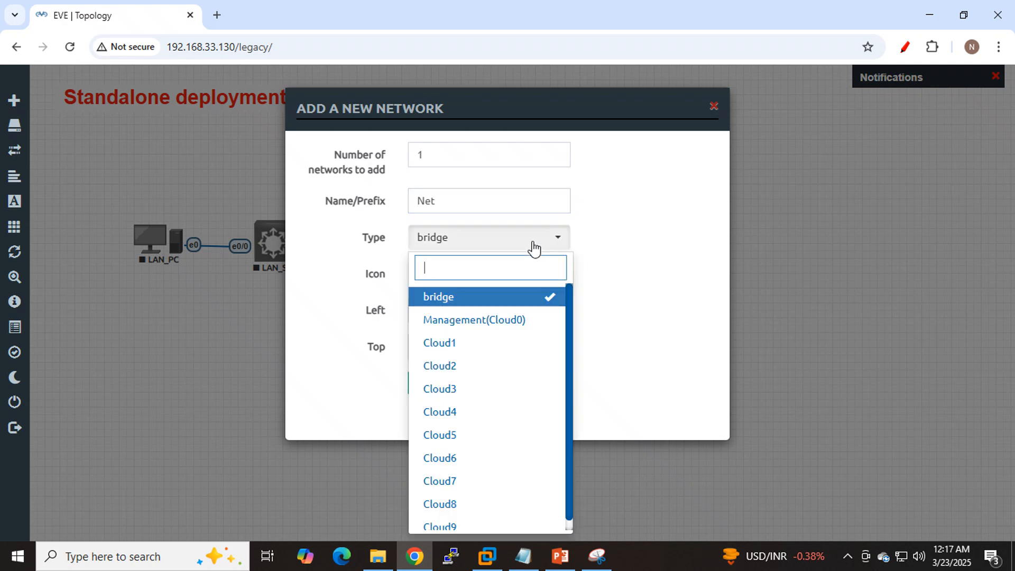
left_click(463, 343)
left_click_drag(486, 201, 403, 212)
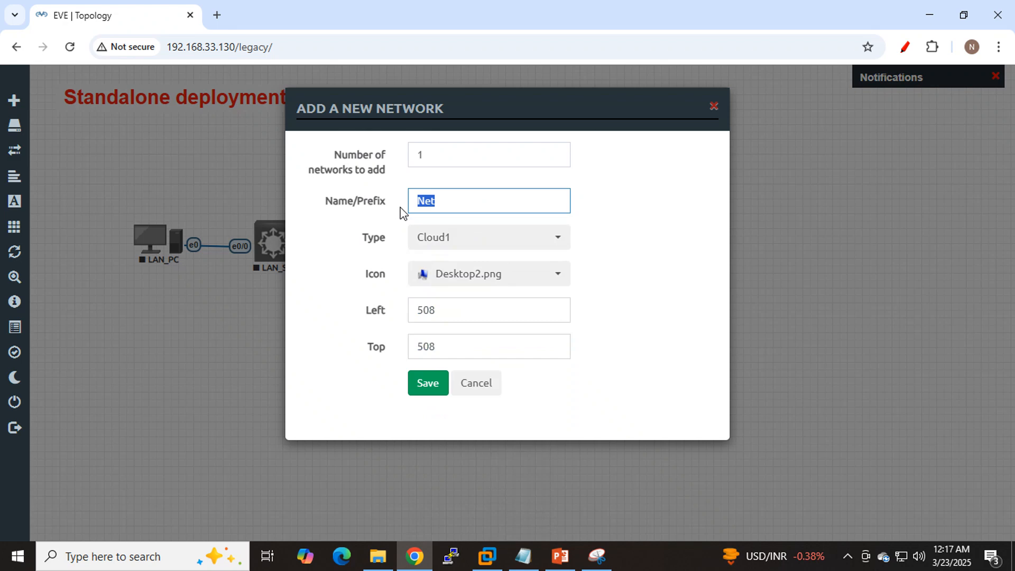
type("m")
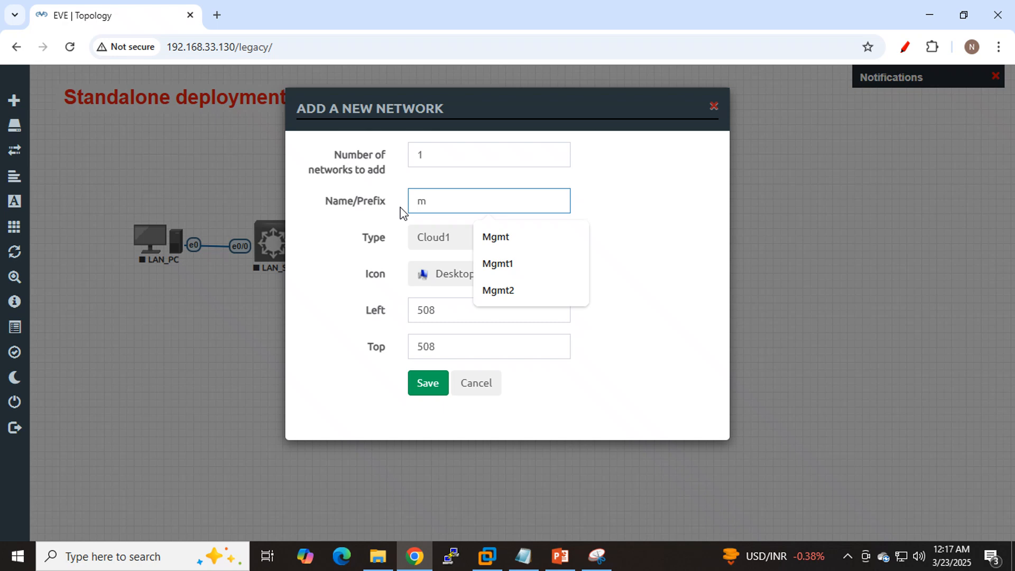
key("BackSpace")
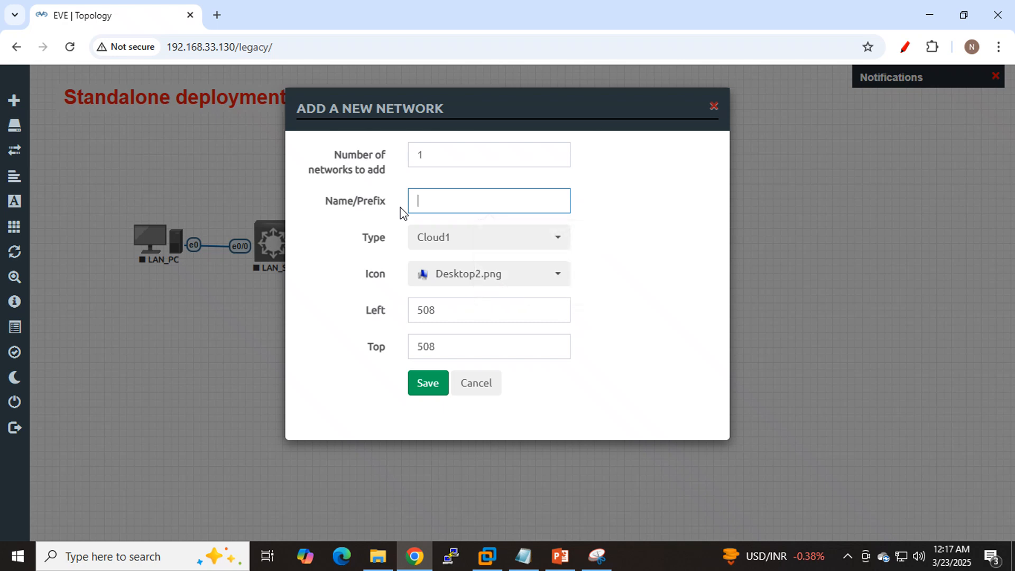
type("C")
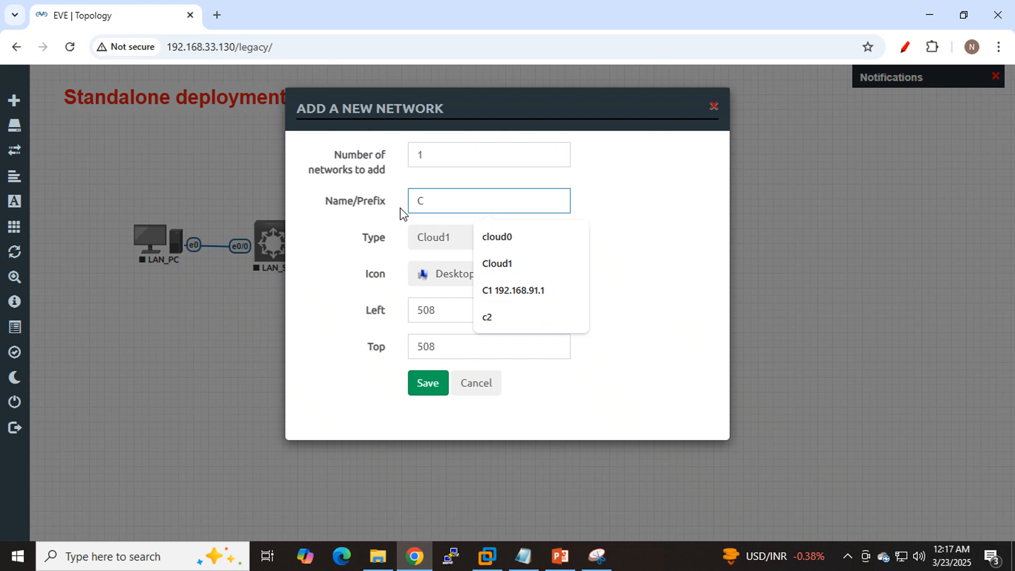
type("1")
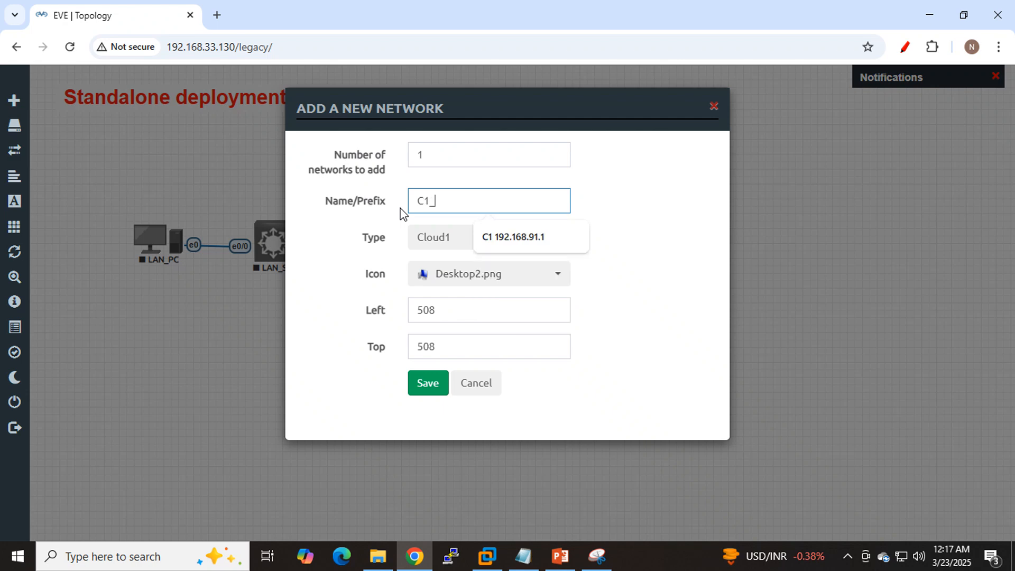
type("_MGMT")
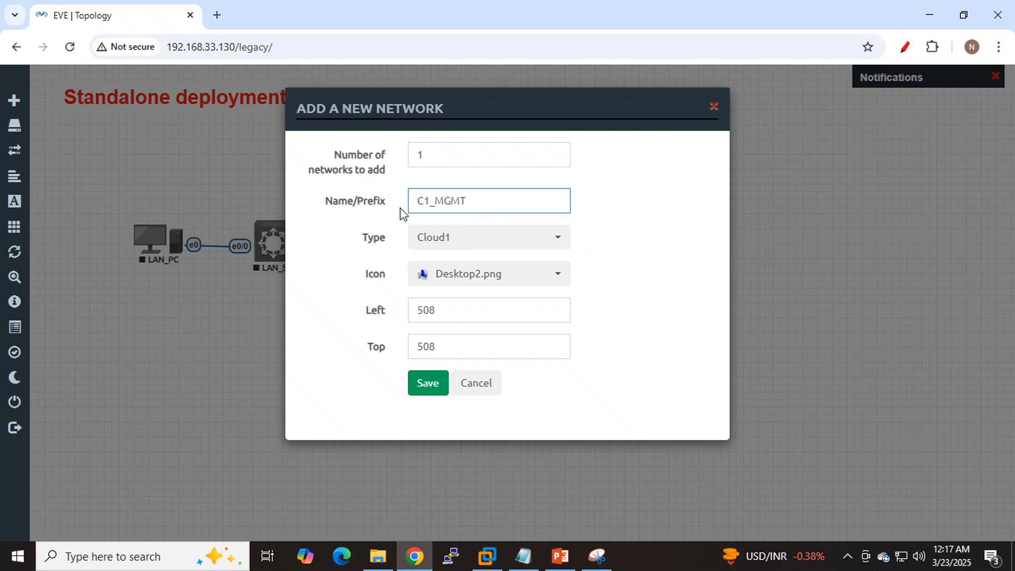
left_click(428, 383)
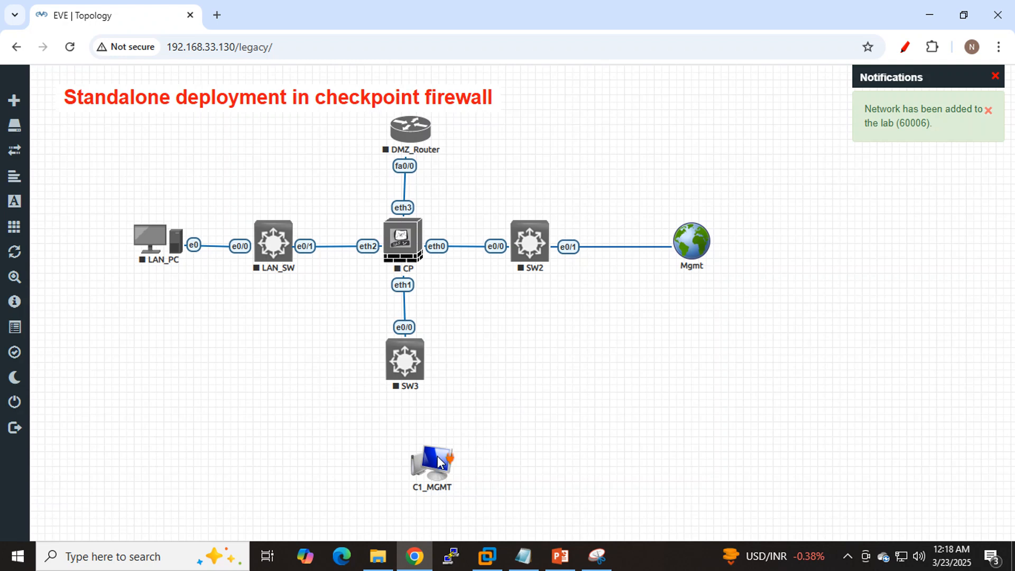
left_click_drag(415, 461, 410, 459)
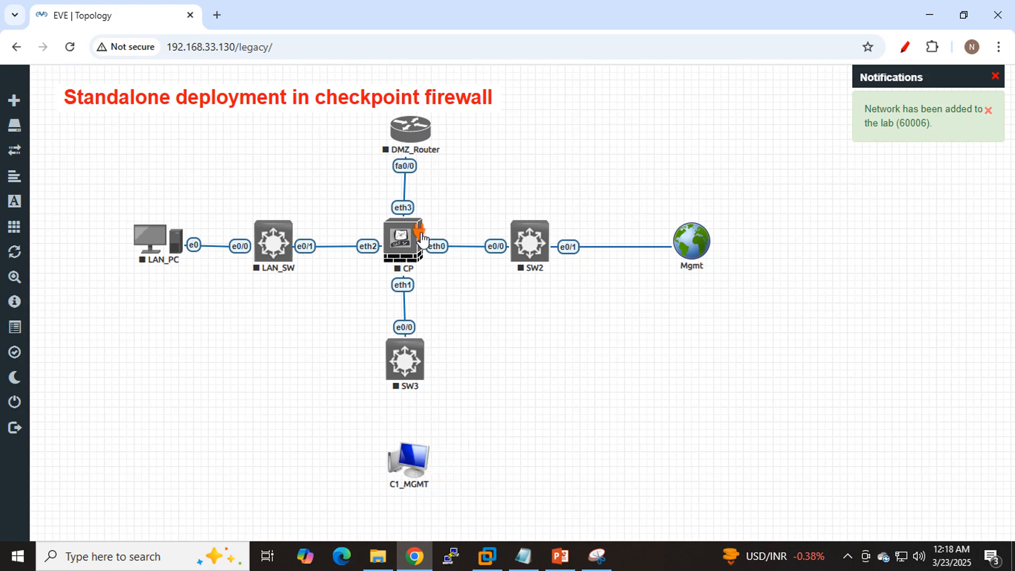
- Start the CP node and connect the C1_MGMT network to SW3 interface e0/1
right_click(400, 247)
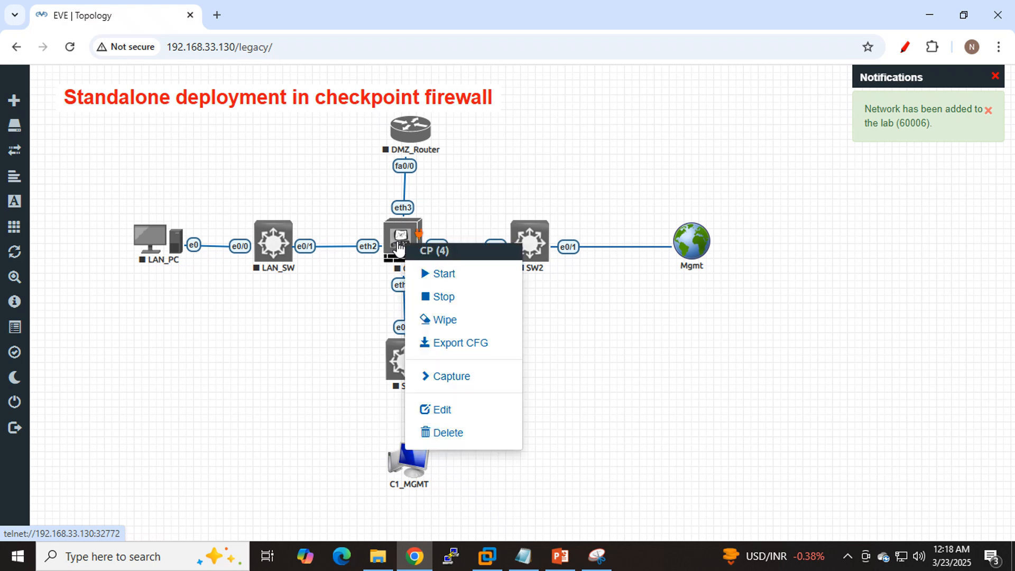
left_click(437, 271)
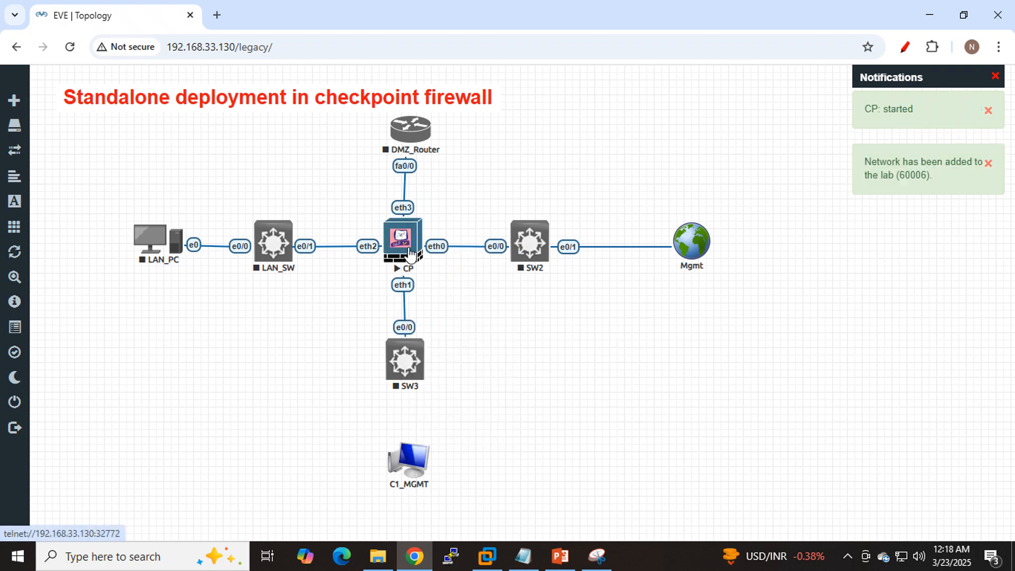
left_click_drag(427, 451, 411, 375)
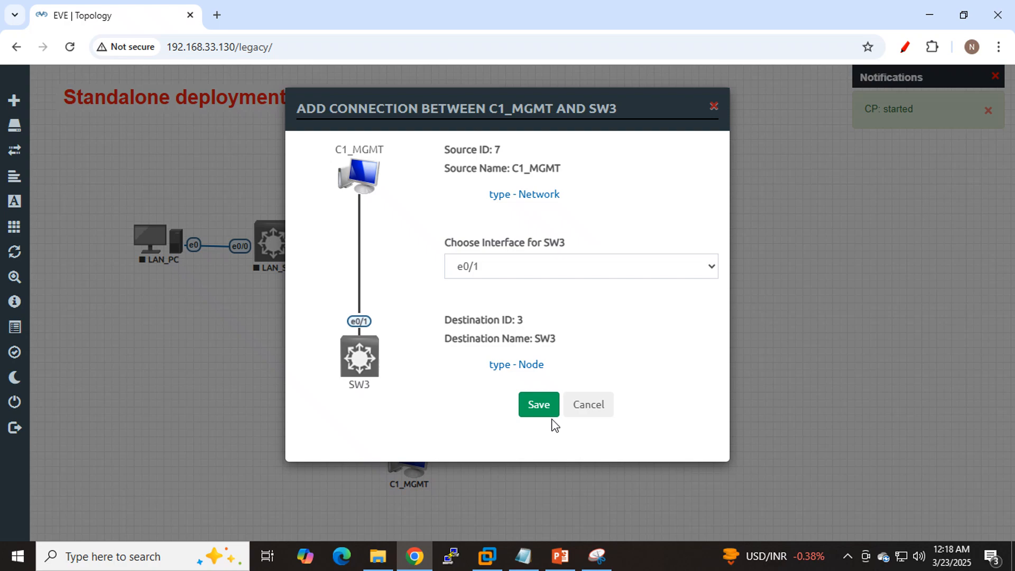
left_click(535, 410)
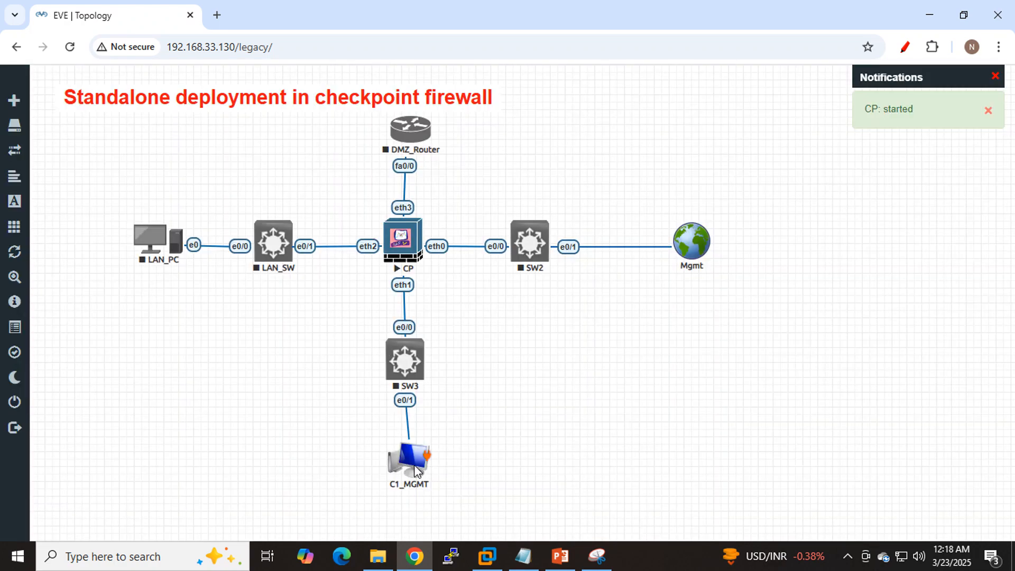
- Nudge C1_MGMT and DMZ_Router into vertical alignment with SW3 and CP
left_click_drag(416, 471, 413, 471)
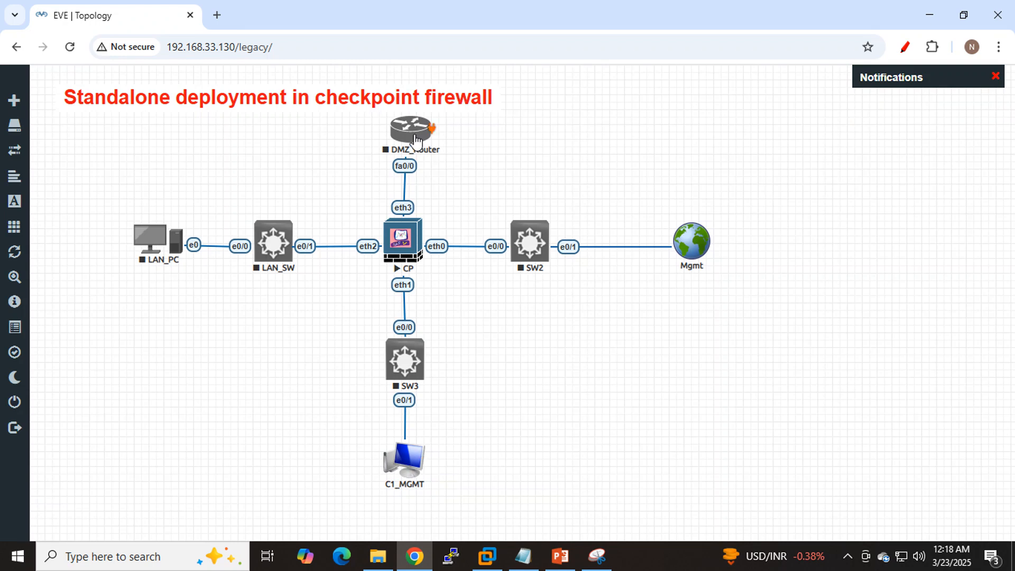
left_click_drag(417, 139, 413, 135)
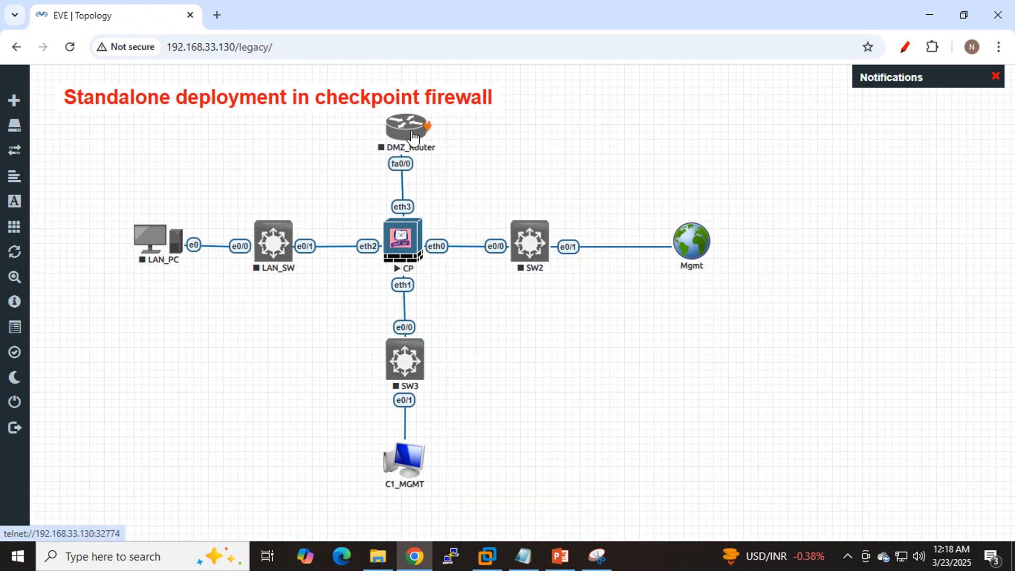
- Open the available actions for the Mgmt network connected to SW2
right_click(686, 246)
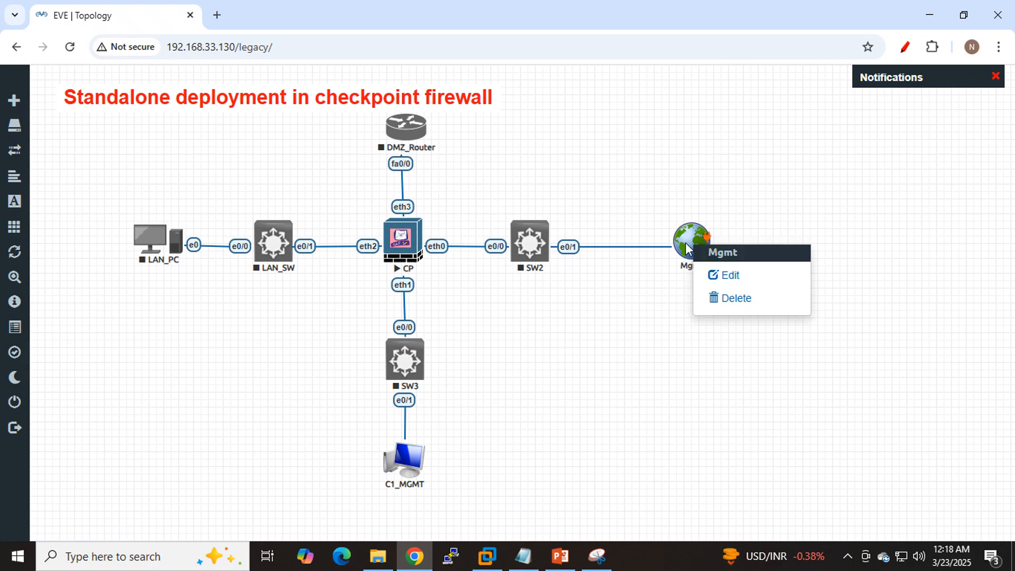
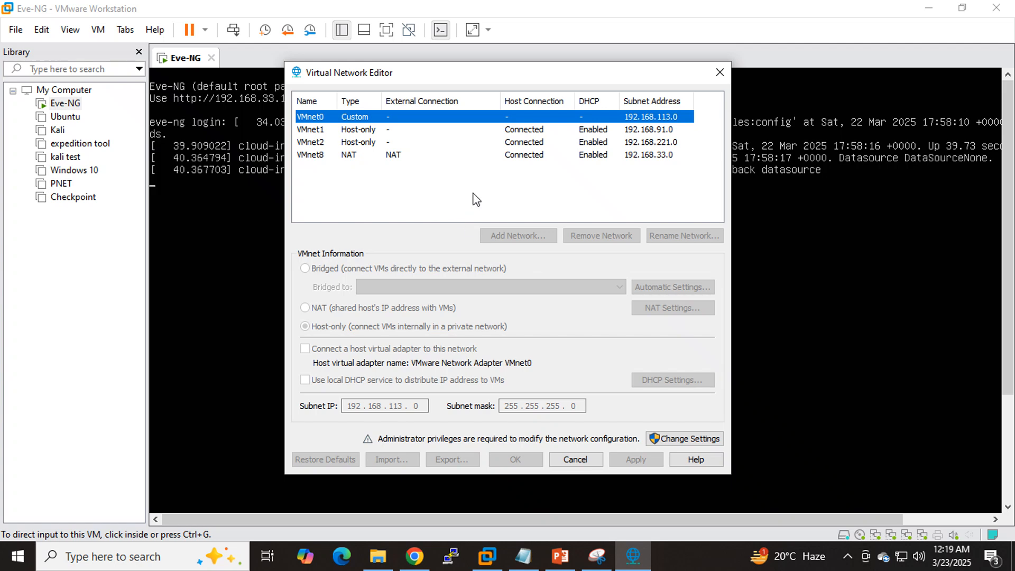
- Switch to the EVE-NG topology in Chrome and start the SW3 node
left_click(412, 565)
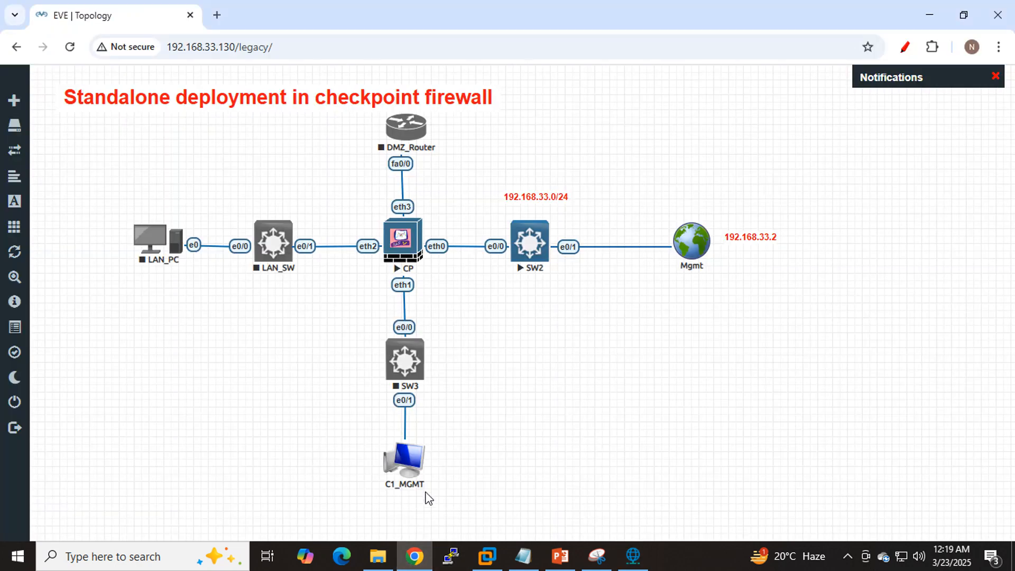
right_click(406, 363)
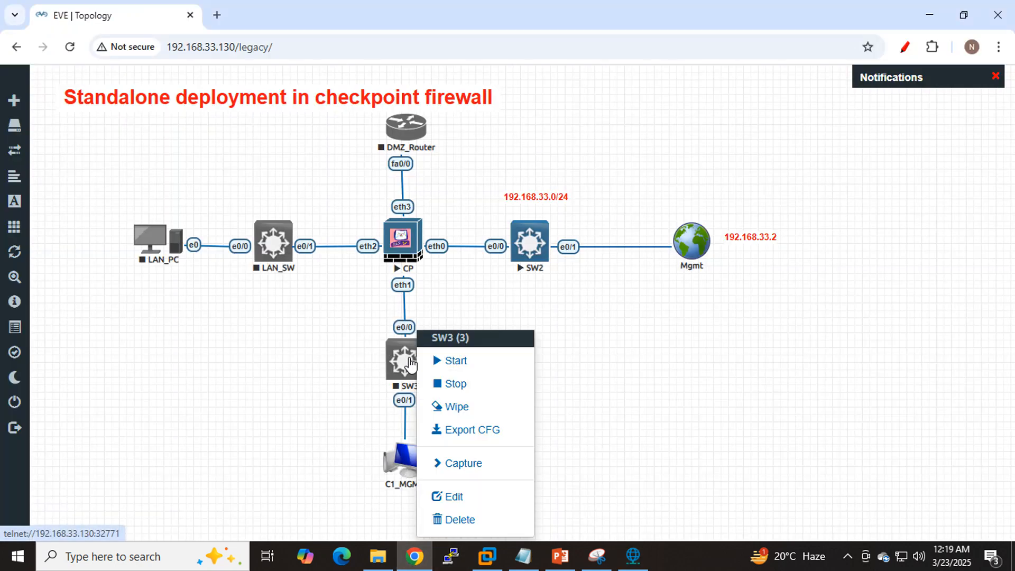
left_click(458, 364)
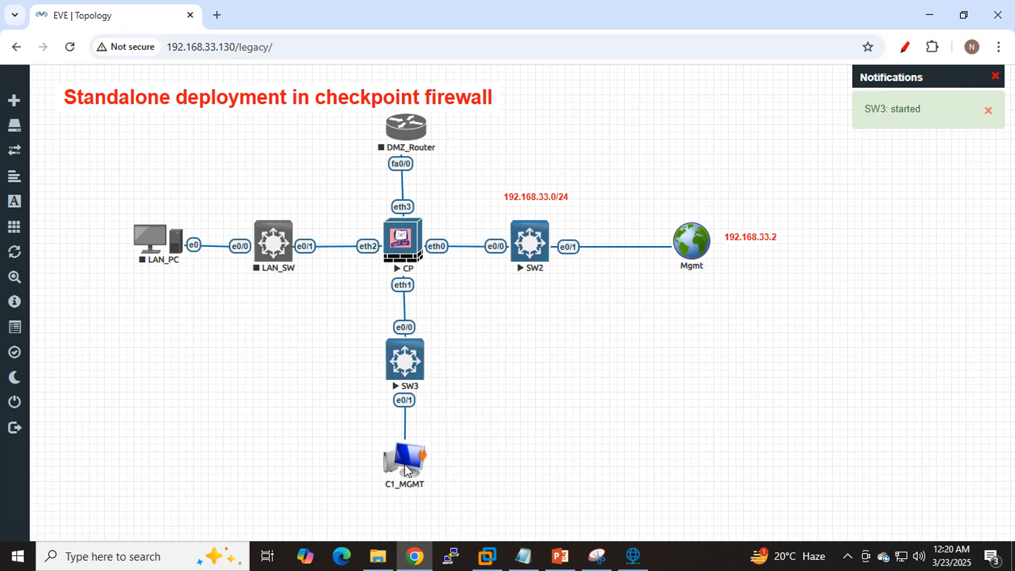
- Check the C1_MGMT network's cloud type, and look up VMnet1's subnet in the VMware Virtual Network Editor
right_click(407, 470)
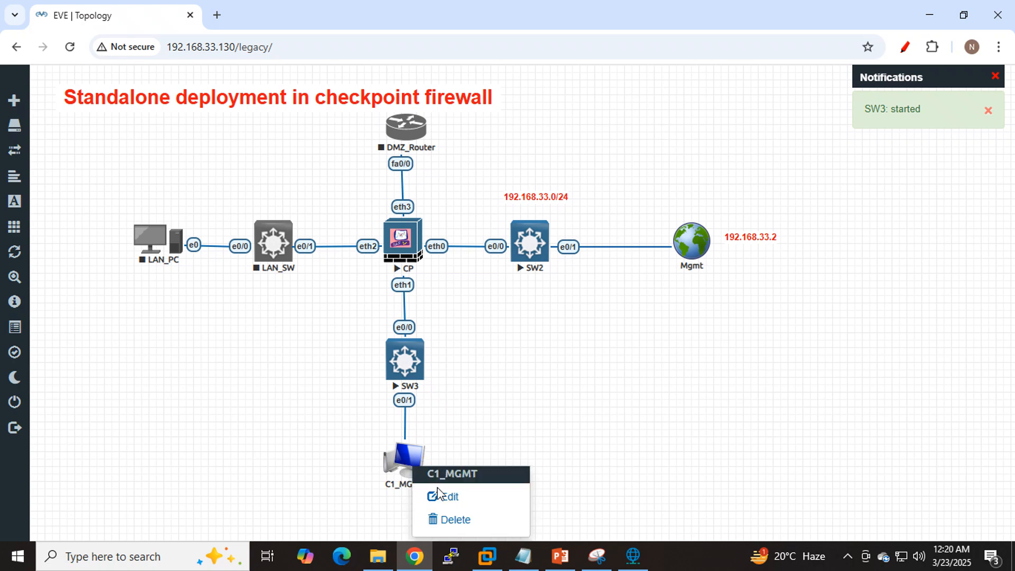
left_click(452, 494)
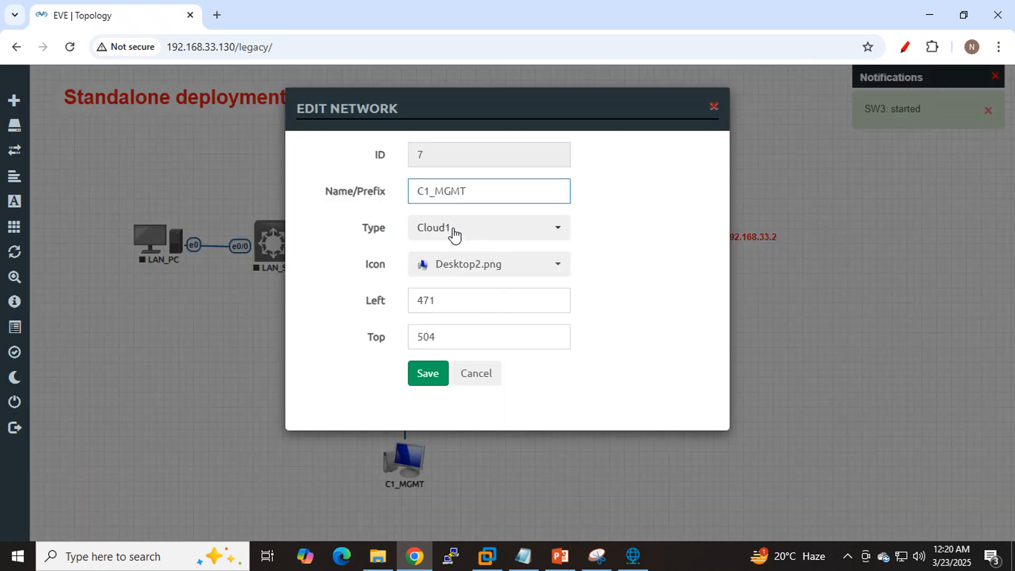
left_click(714, 106)
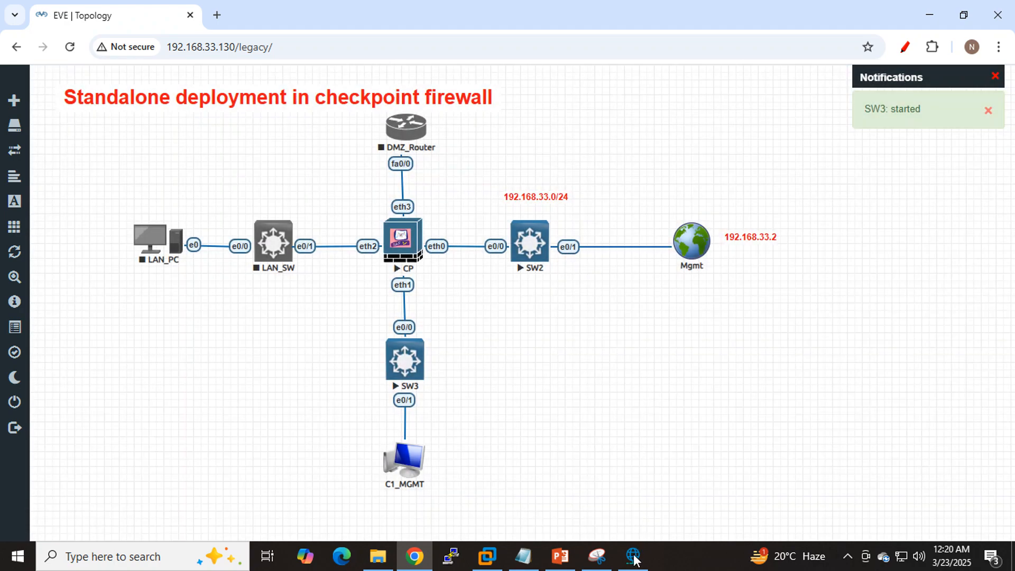
left_click(633, 556)
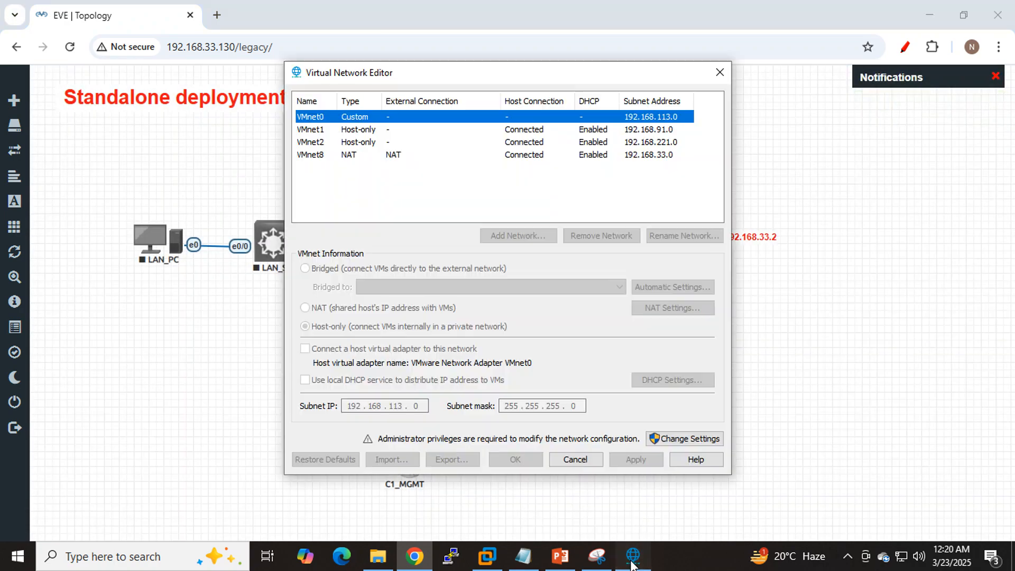
left_click(332, 129)
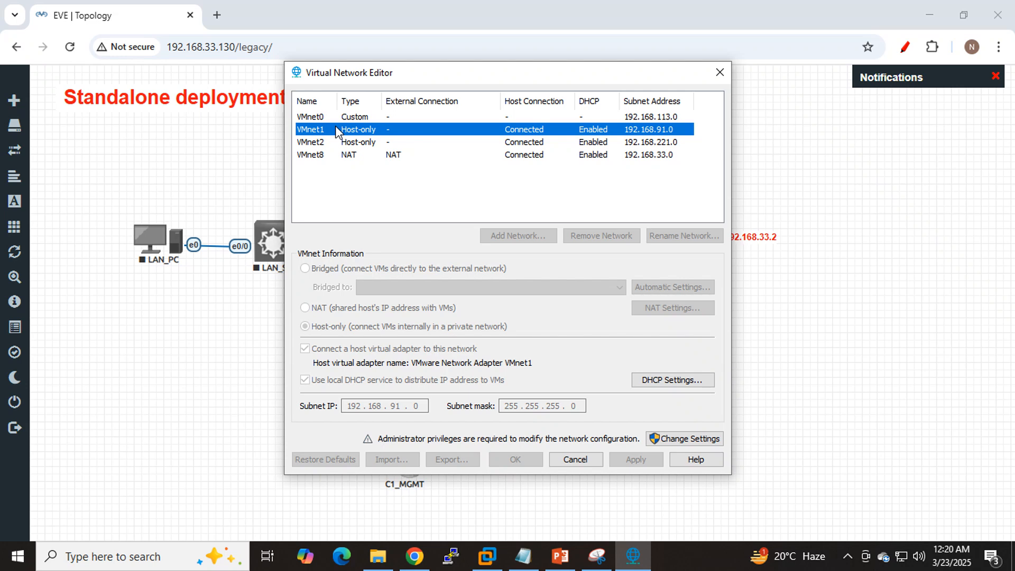
left_click(719, 72)
- Duplicate the subnet label above SW2, place the copy beside SW3, and change its text to 192.168.91.0/24
right_click(547, 197)
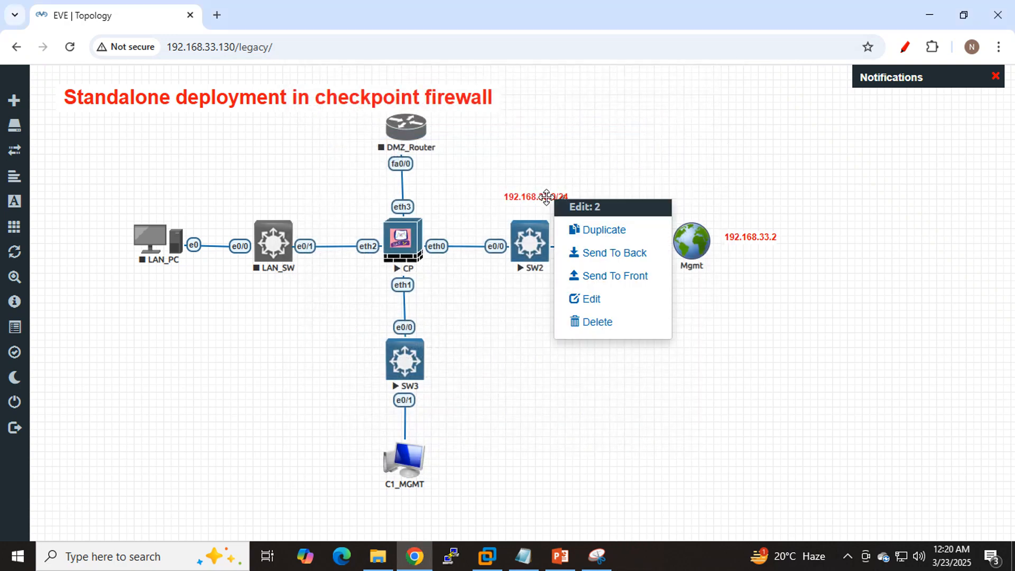
left_click(607, 231)
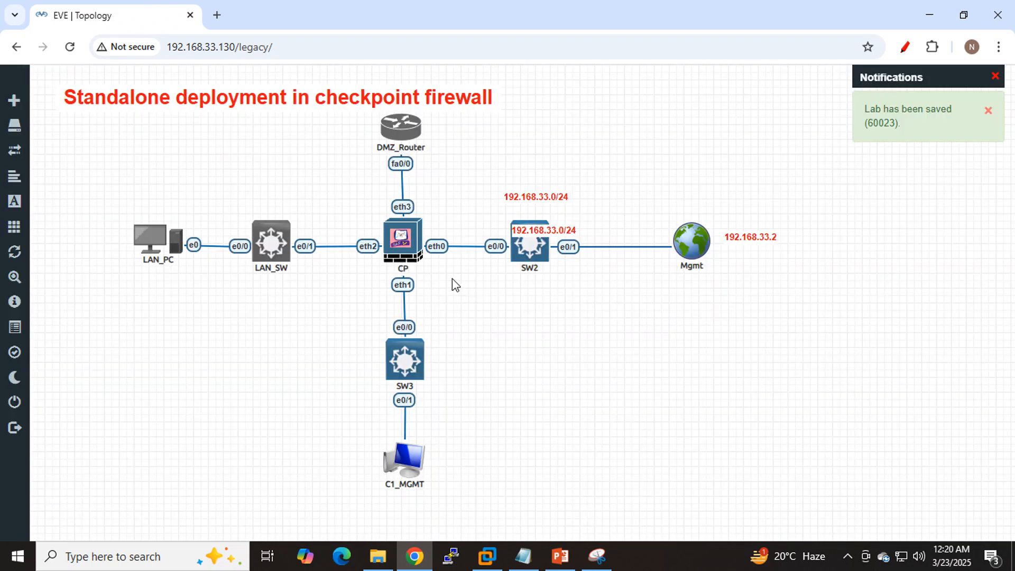
left_click_drag(539, 231, 458, 355)
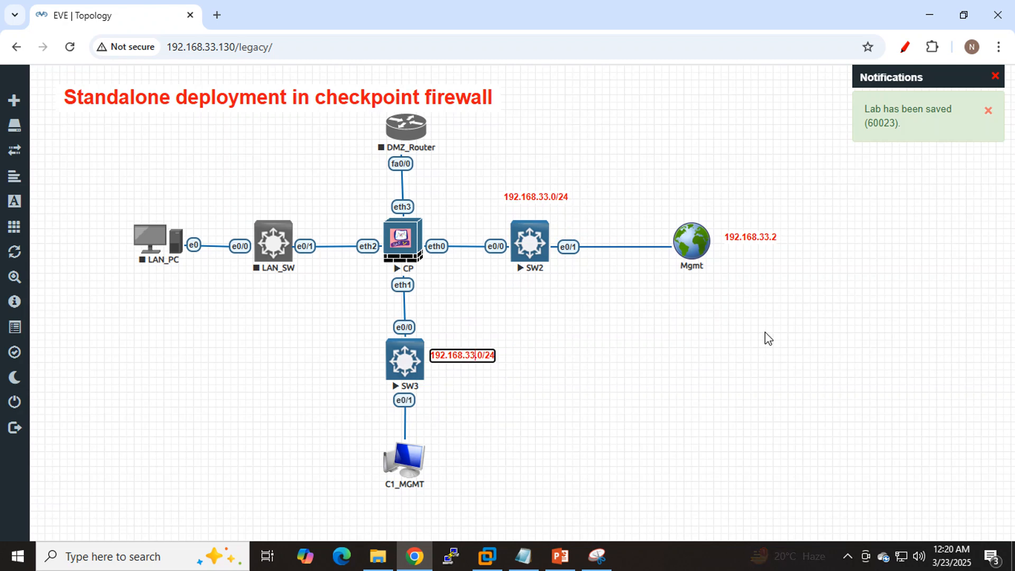
key("Delete")
key("Delete")
type("91")
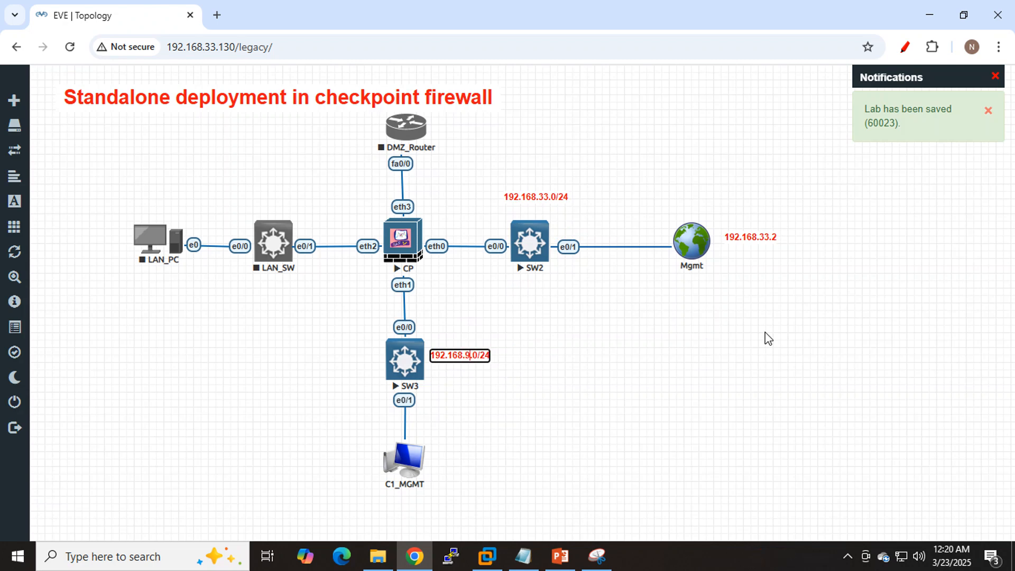
left_click(590, 367)
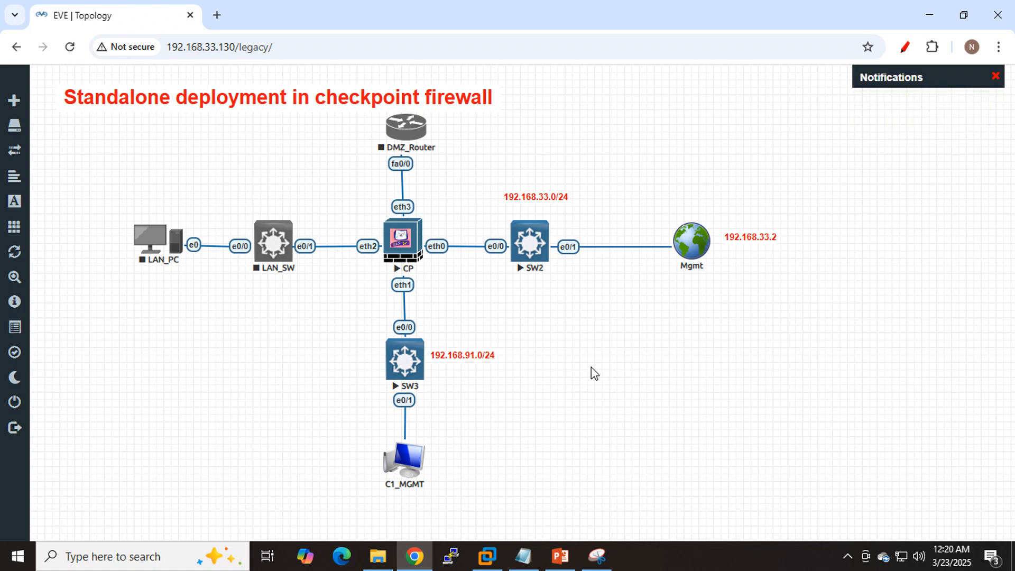
- Switch to VMware Workstation and review the connection type of each network adapter in the Eve-NG virtual machine's settings
left_click(486, 556)
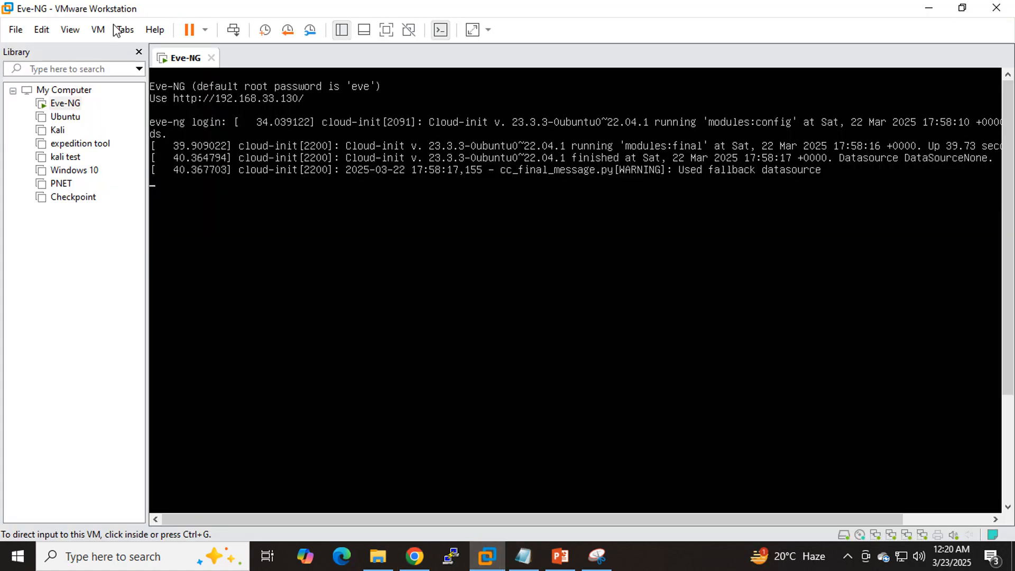
right_click(175, 57)
left_click(227, 271)
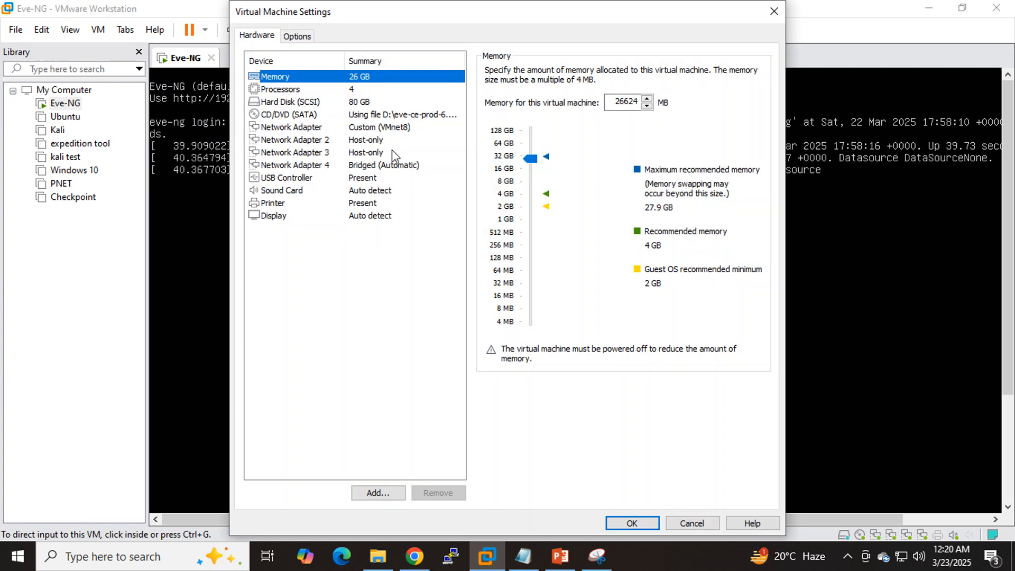
left_click(320, 129)
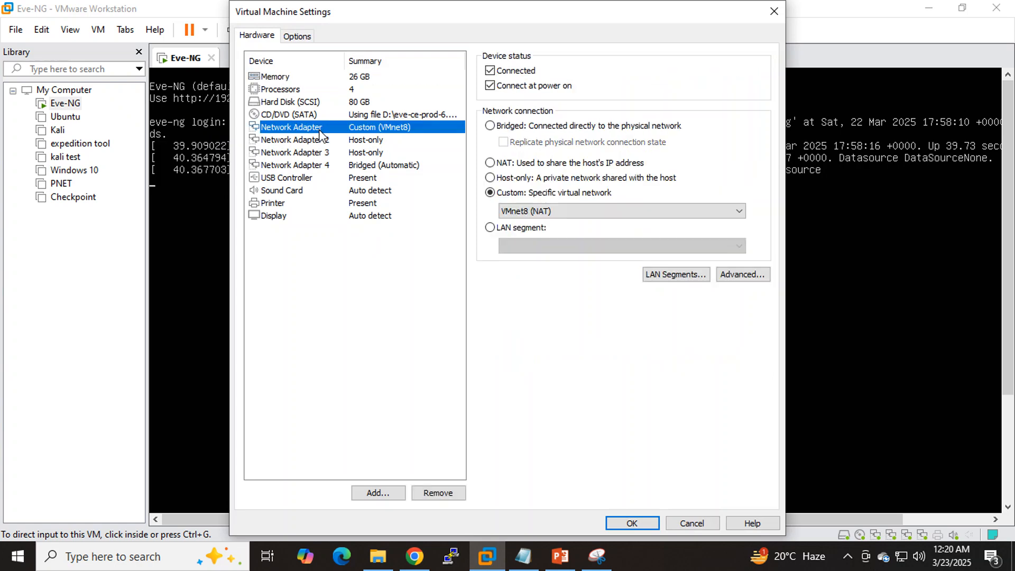
left_click(322, 141)
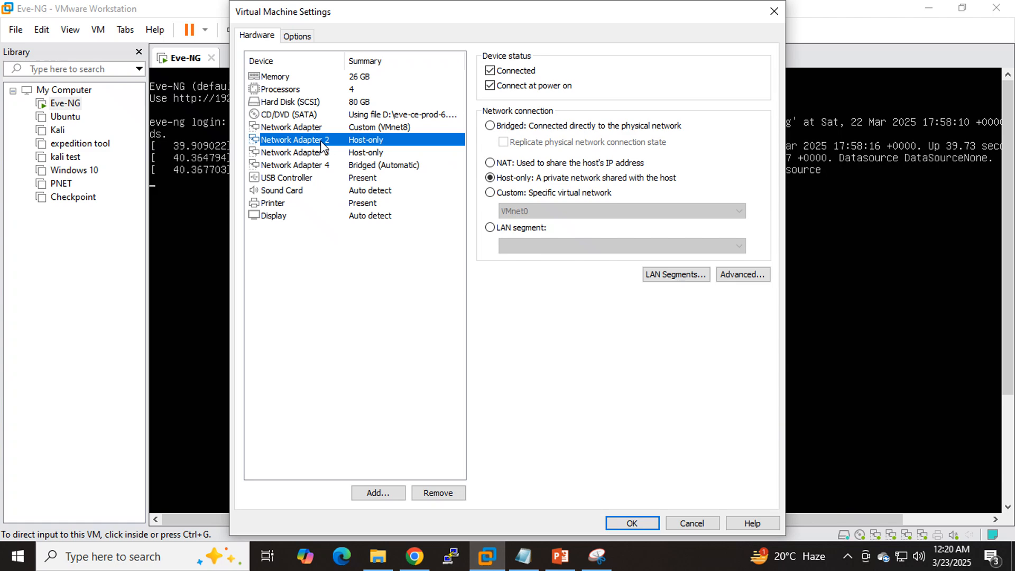
left_click(341, 153)
left_click(364, 166)
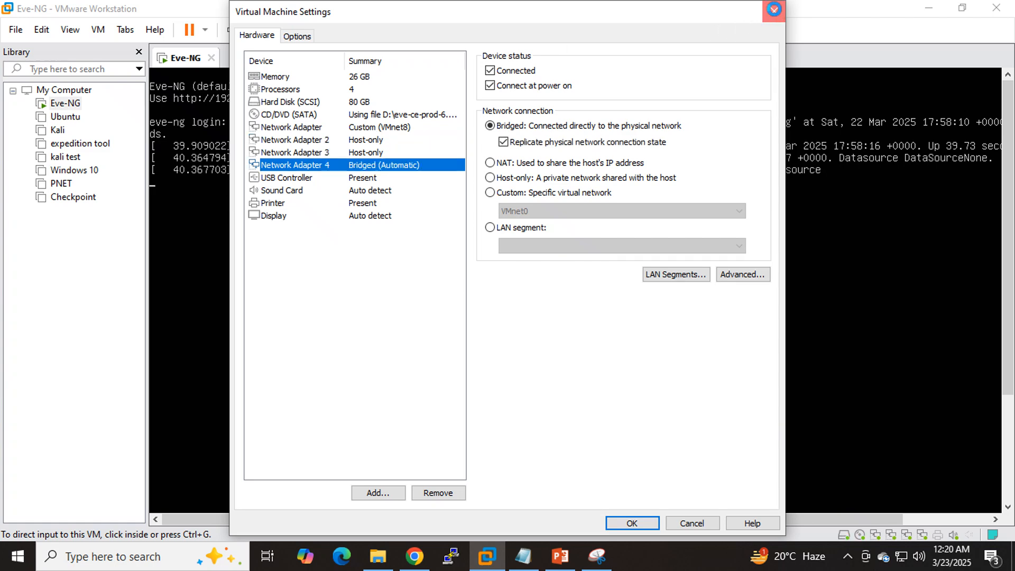
left_click(774, 11)
- Return to the EVE-NG topology in Chrome and inspect the C1_MGMT network's settings
left_click(415, 556)
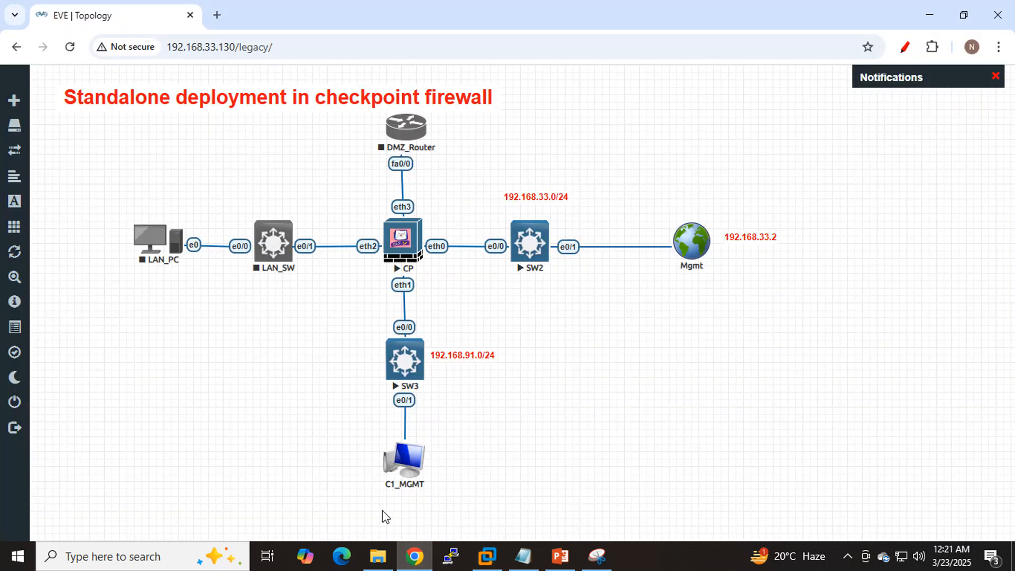
right_click(407, 483)
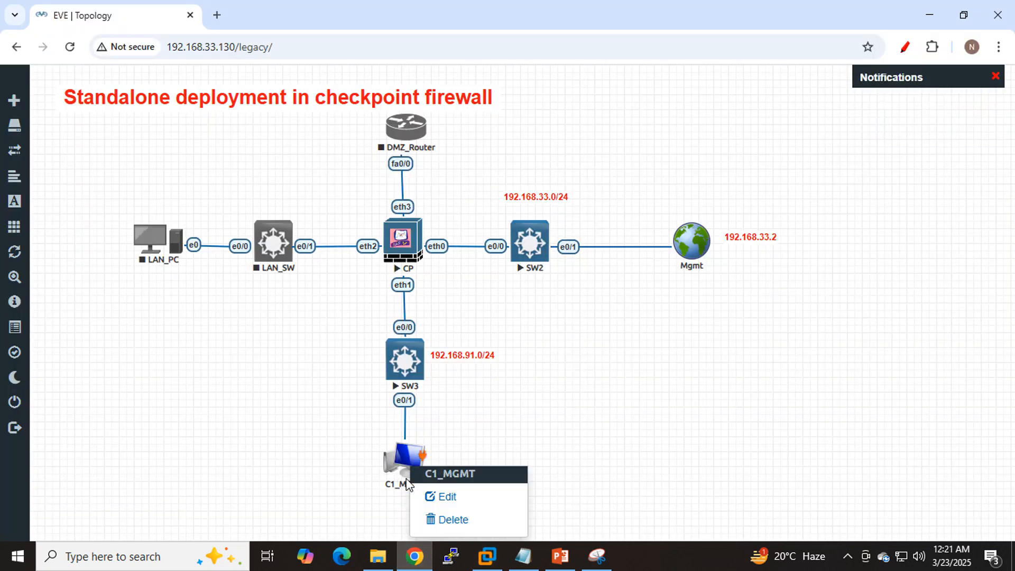
left_click(447, 500)
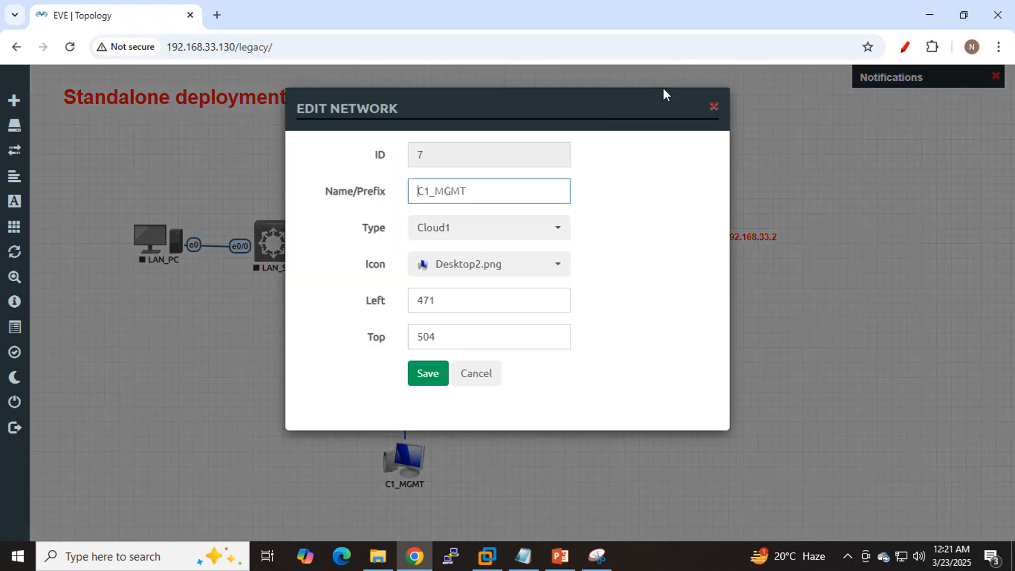
left_click(714, 108)
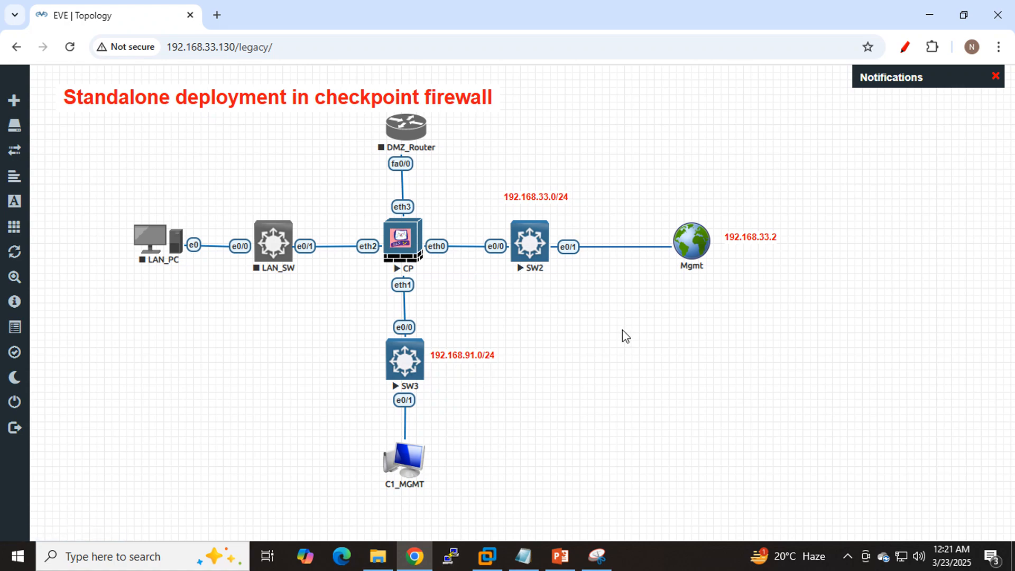
- Open the CP node's console and log in as admin with the account password
mouse_move(597, 555)
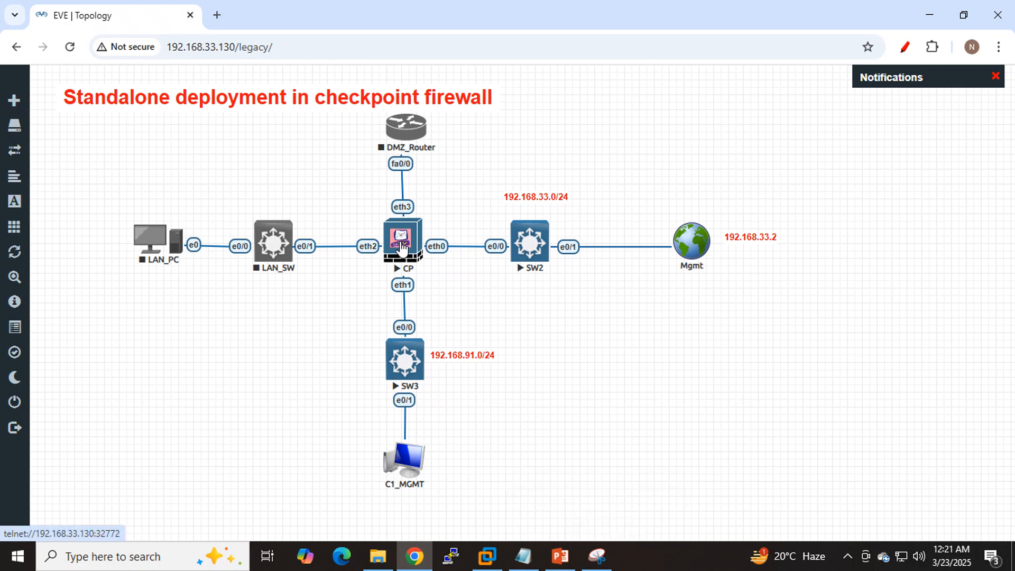
left_click(401, 246)
left_click(478, 155)
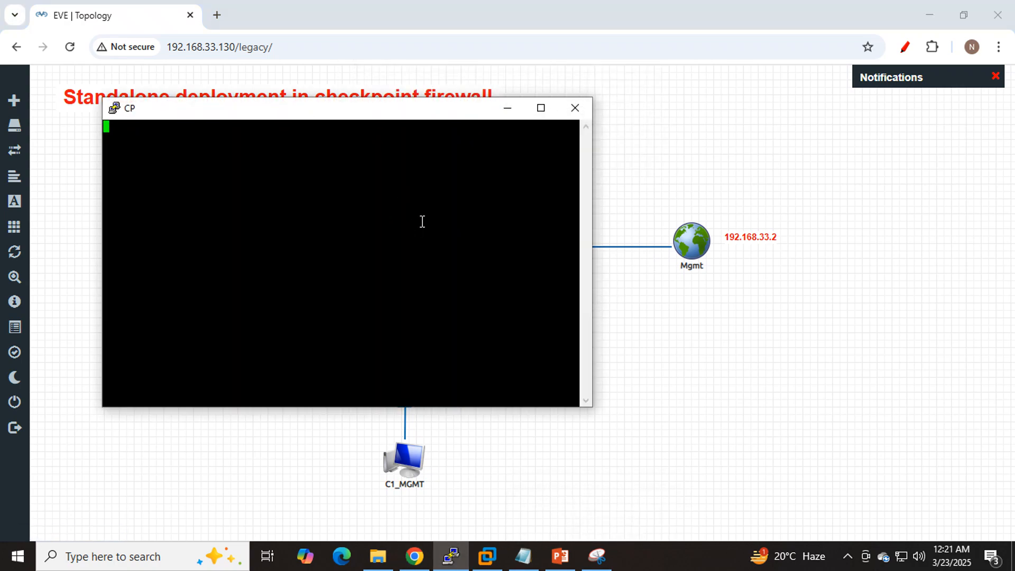
key("Return")
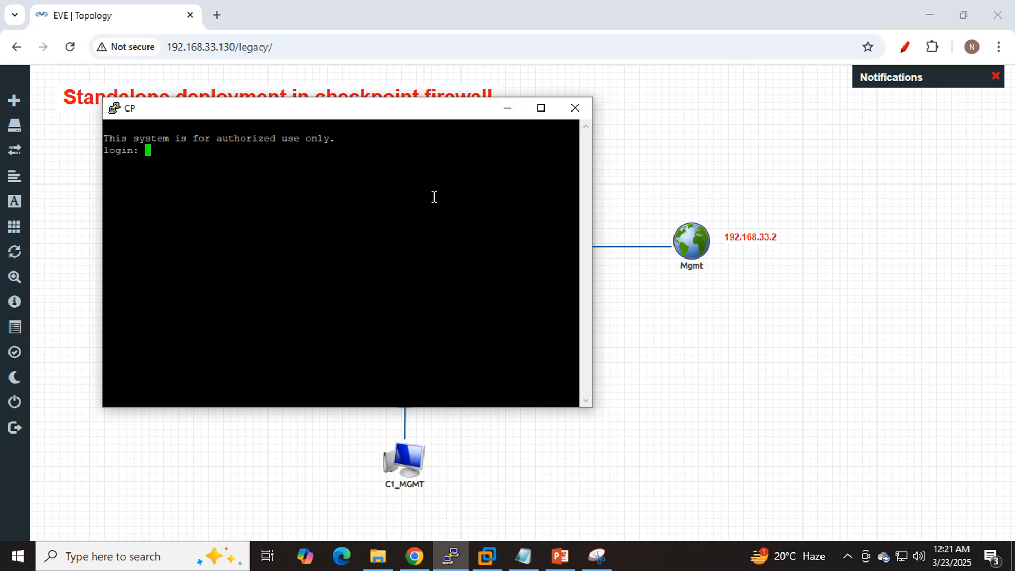
type("admin")
key("Return")
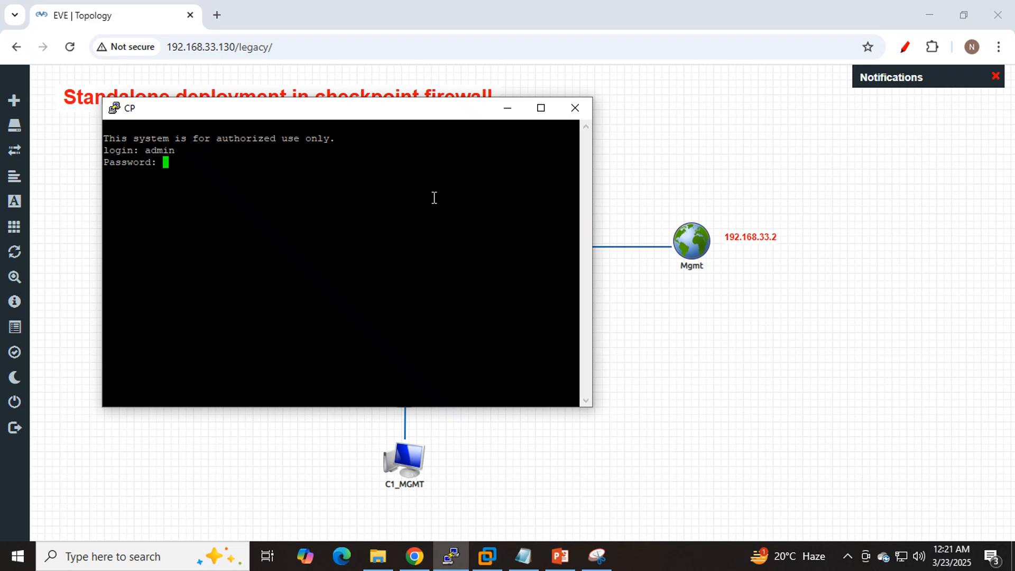
key("Return")
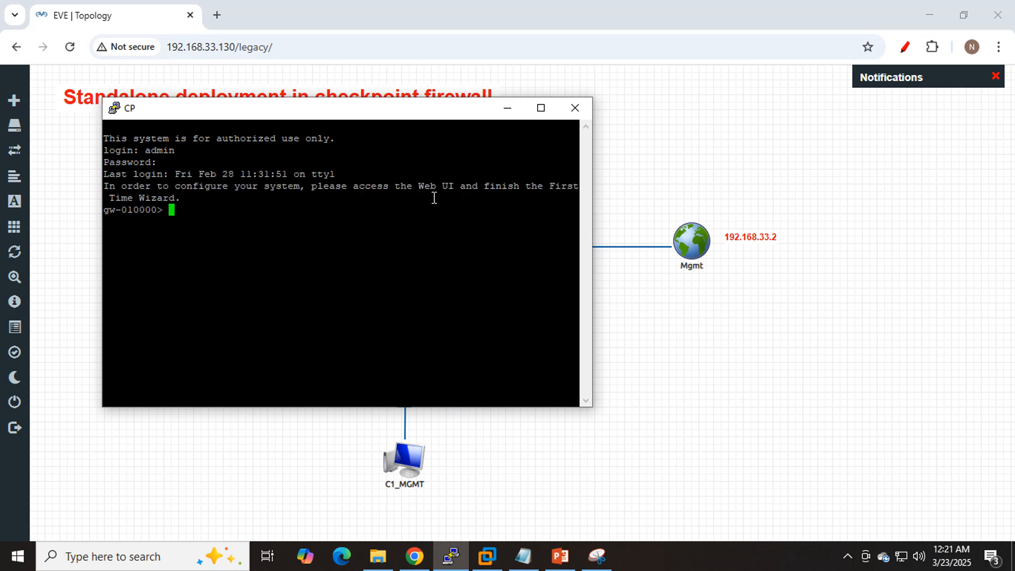
- Add a text label with the firewall's admin username and password, and place it beside the topology title
left_click(644, 166)
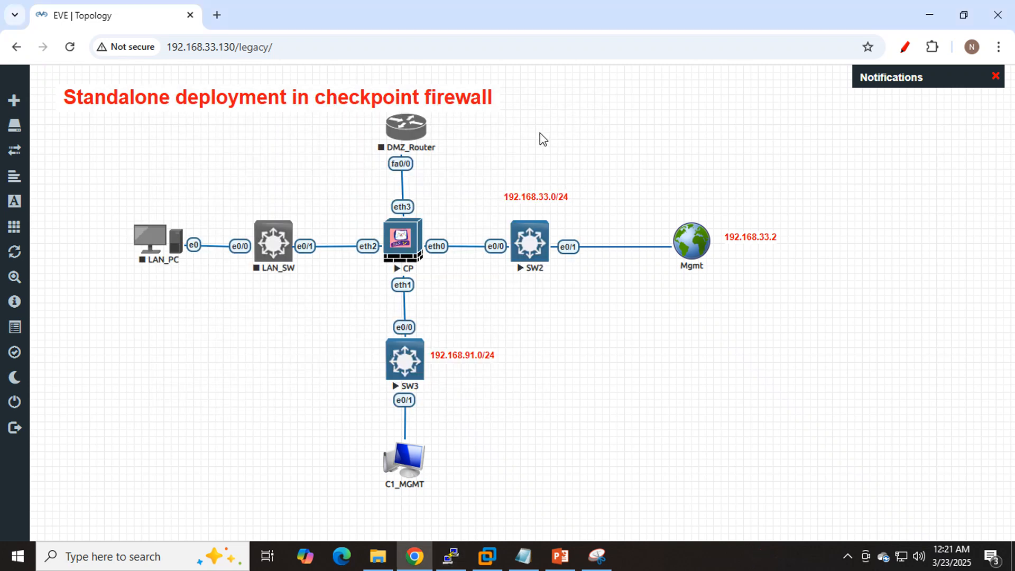
right_click(552, 299)
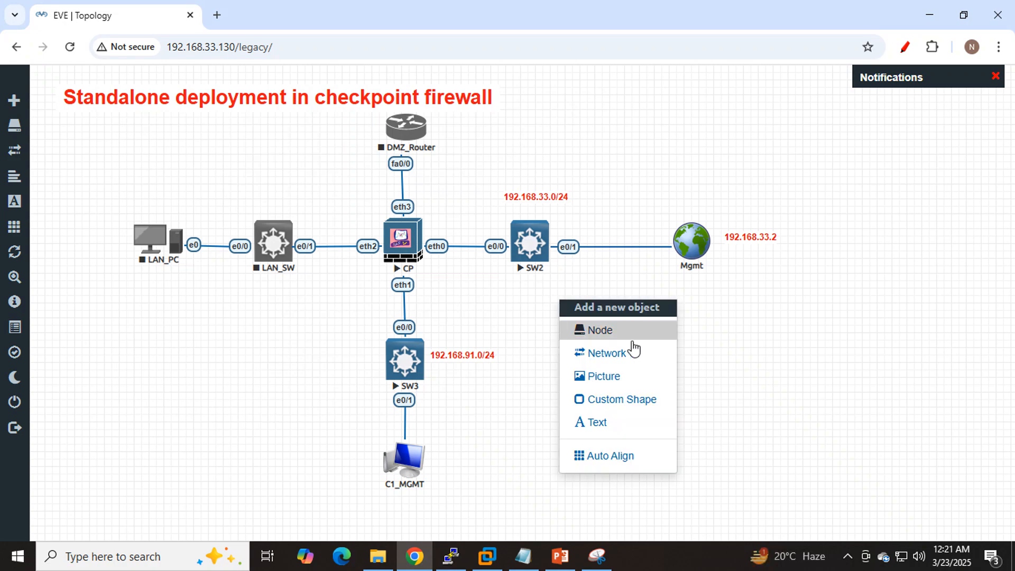
left_click(637, 425)
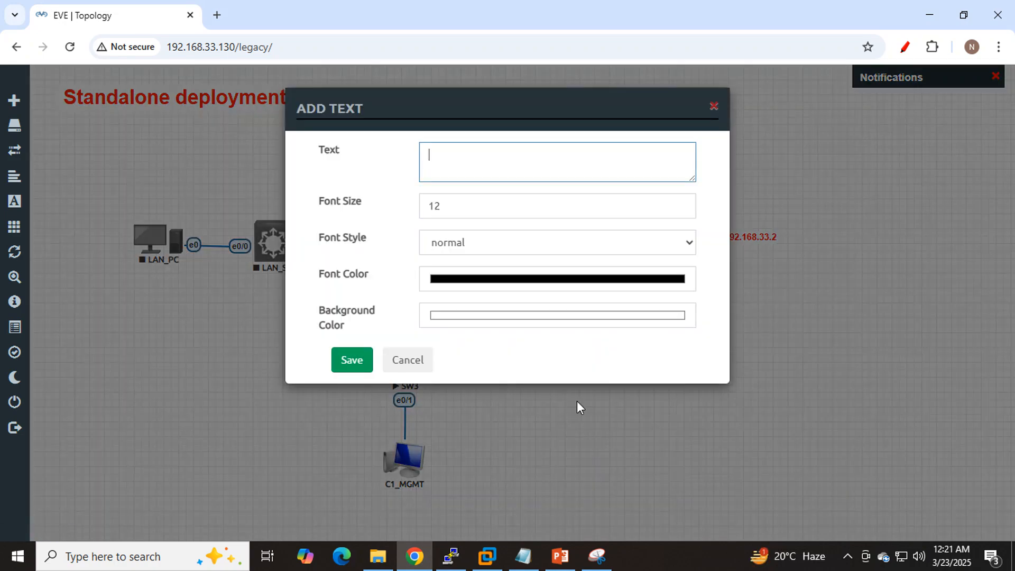
type("admin/Admin@")
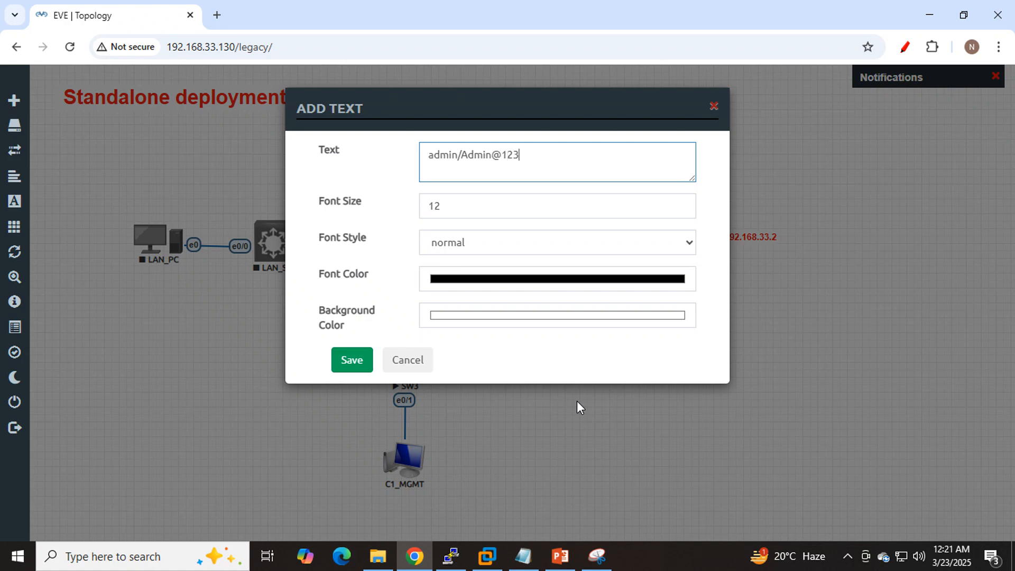
type("123")
left_click(351, 361)
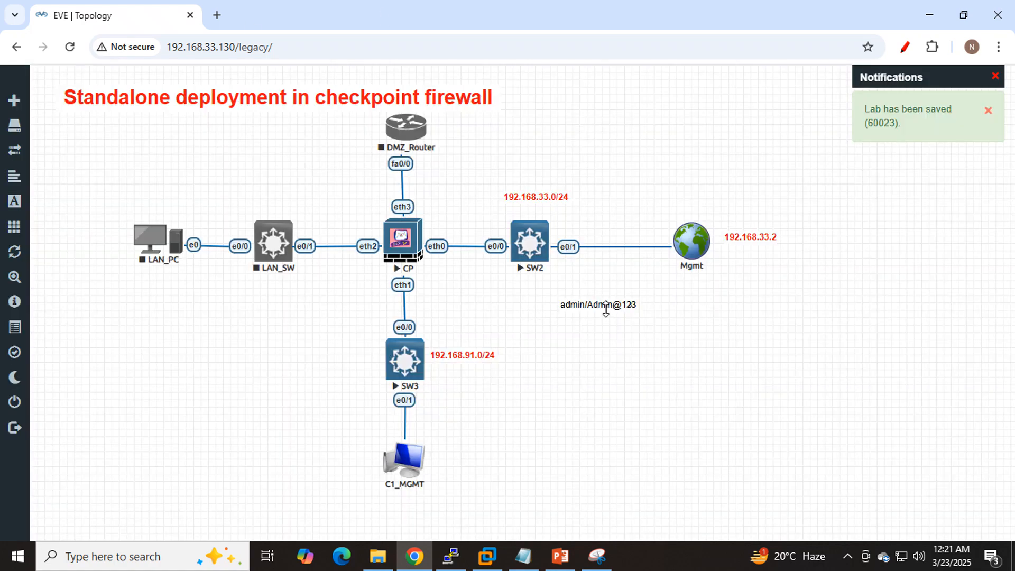
left_click_drag(602, 304, 625, 103)
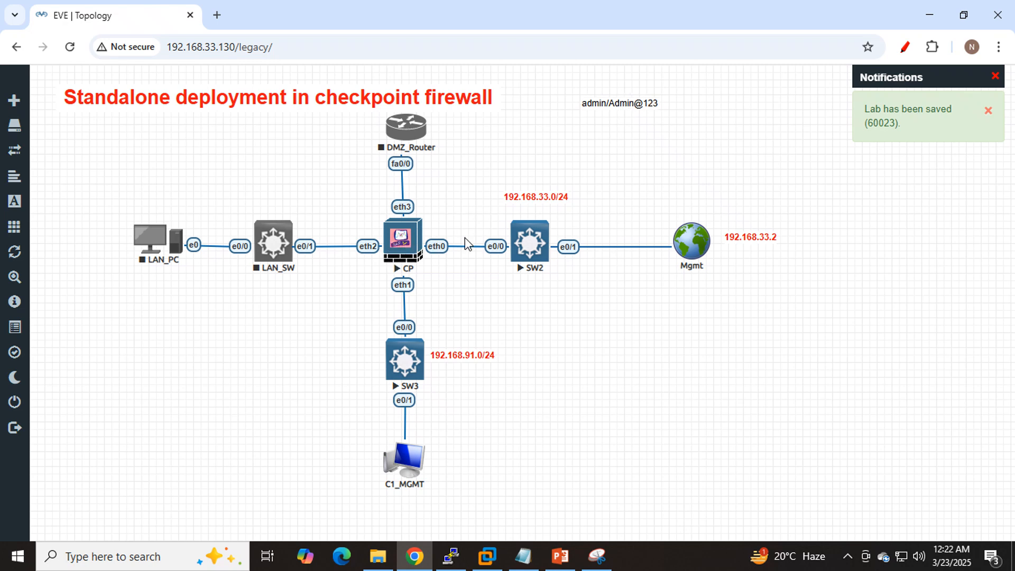
- Duplicate the 192.168.33.0/24 label, place the copy above the CP node's eth0 port, and change its text to 192.168.33.200/24
right_click(552, 198)
left_click(594, 233)
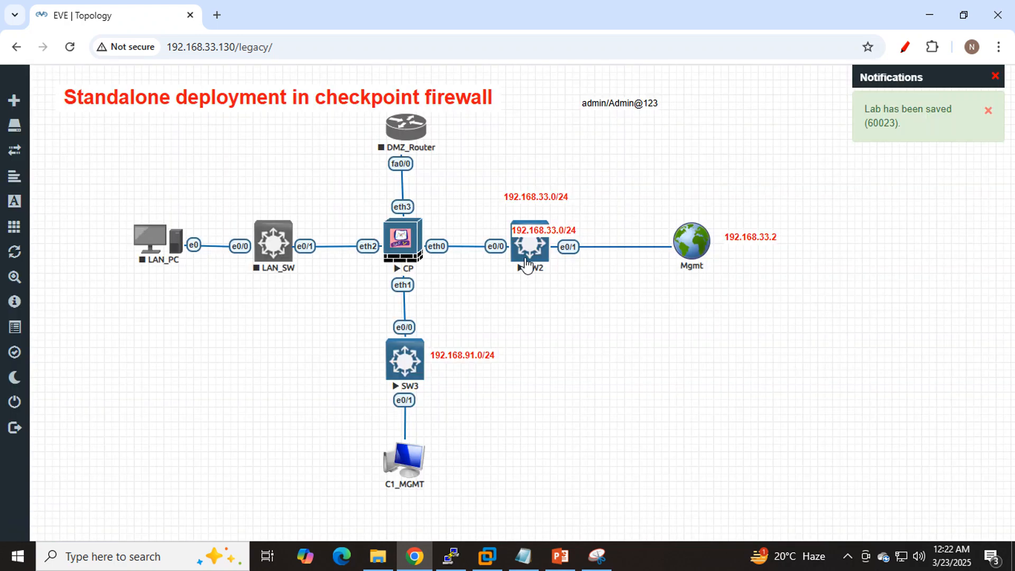
left_click_drag(532, 232, 448, 225)
double_click(448, 225)
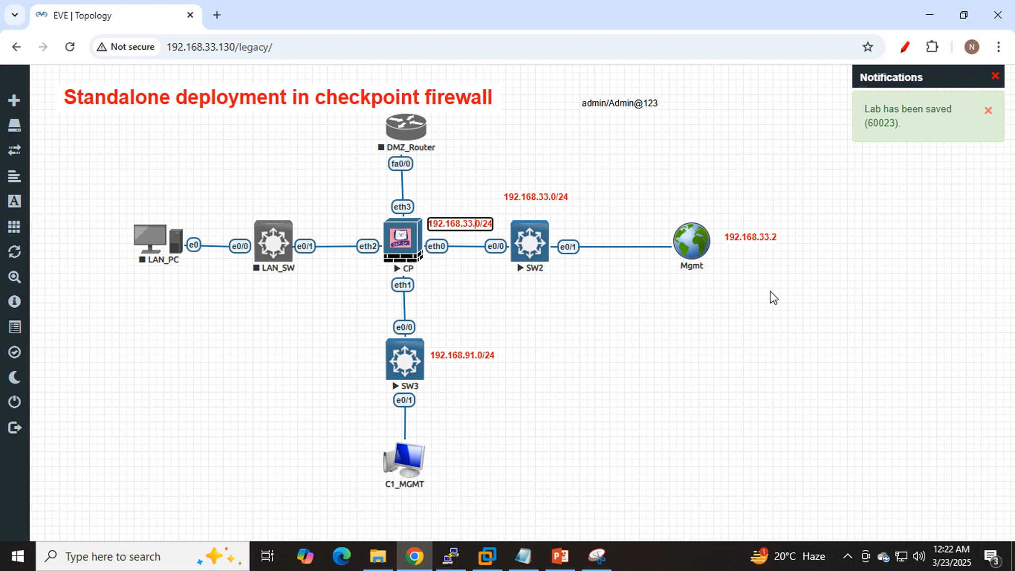
type("20")
key("Return")
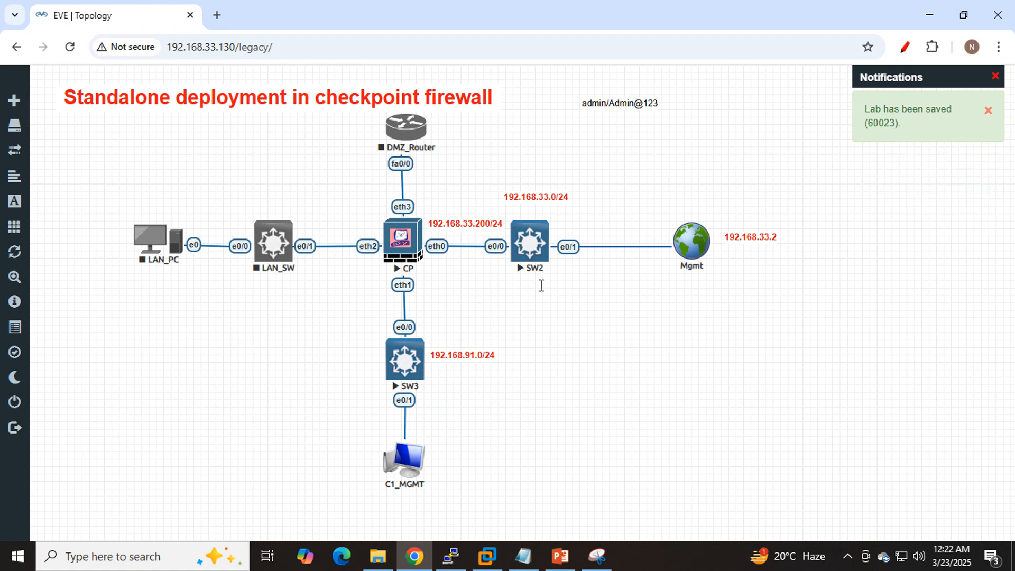
- Switch to the CP console and display the eth0 interface configuration with show interface eth0
left_click(452, 554)
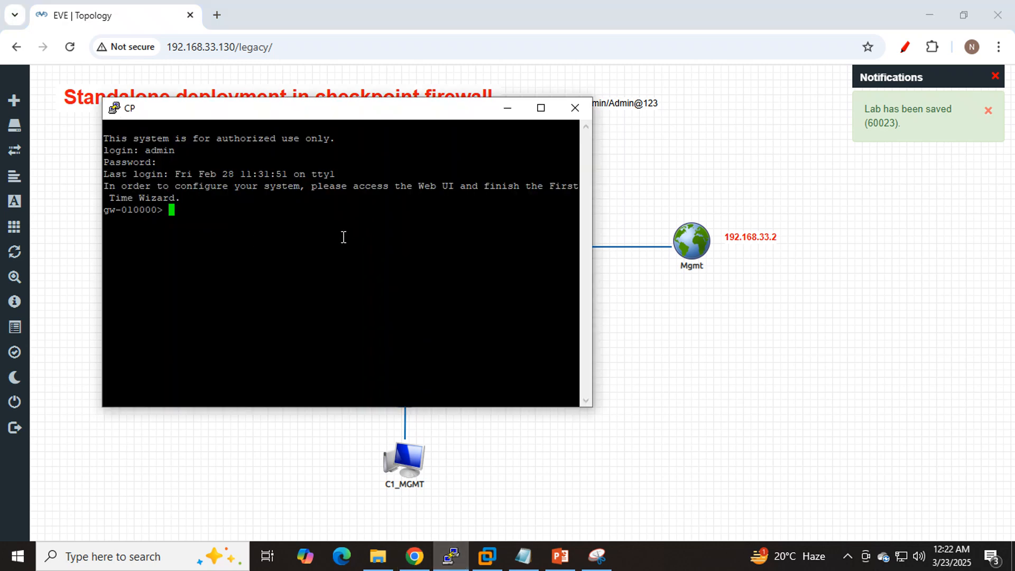
type("sh")
key("BackSpace")
type("ow in")
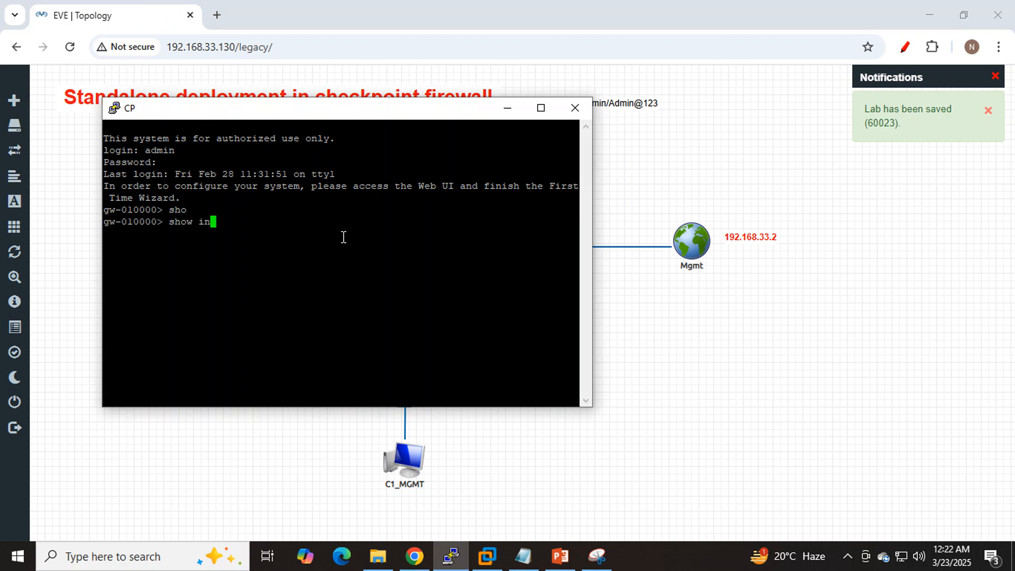
key("Tab")
type("t")
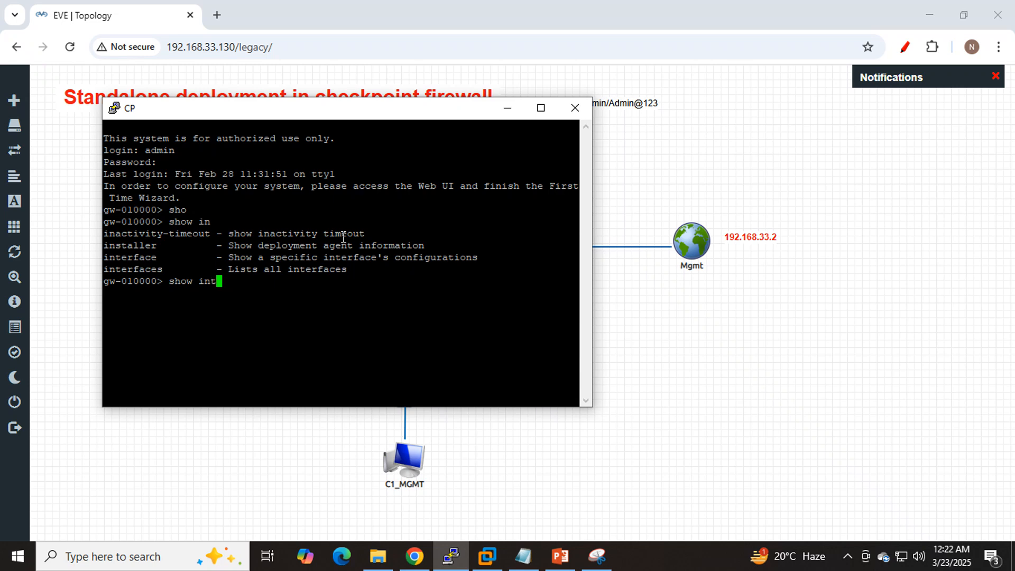
key("Tab")
type("et")
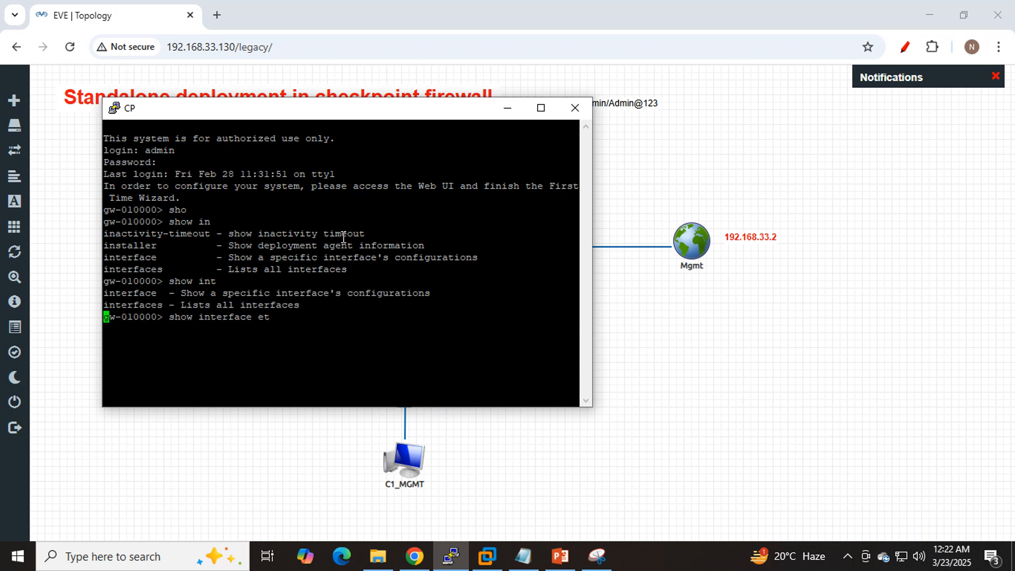
key("Tab")
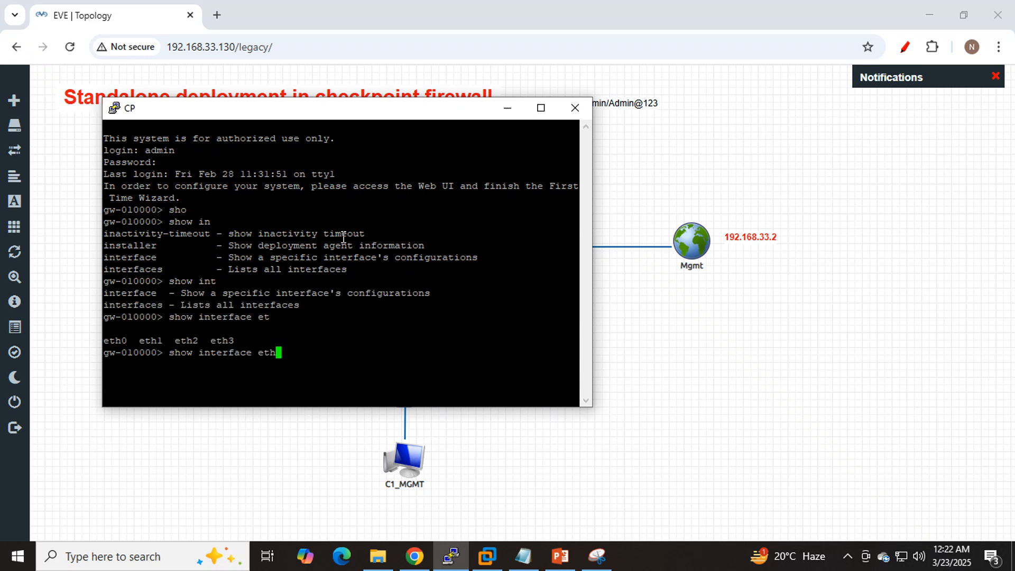
type("0")
key("Return")
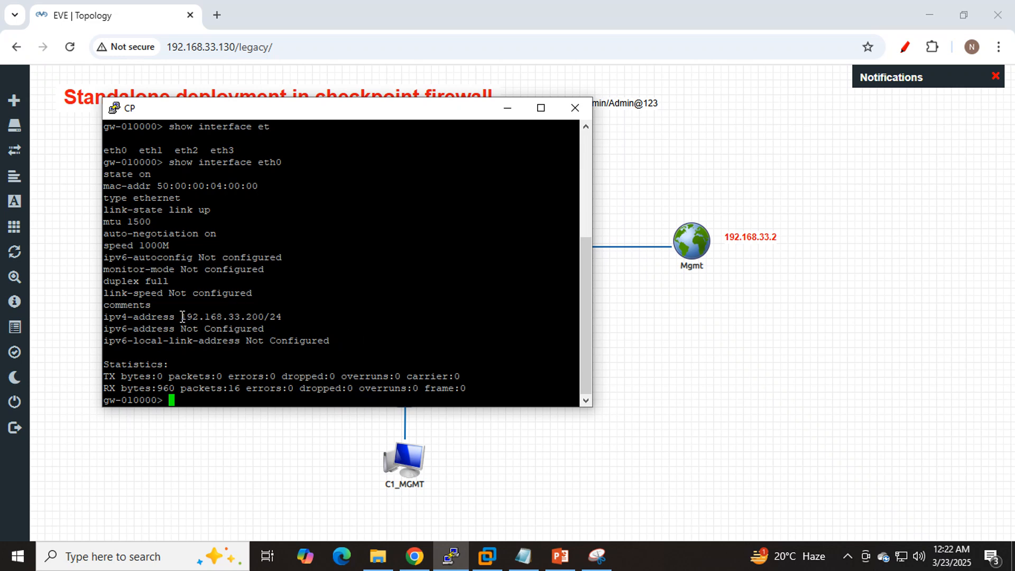
- Copy eth0's IPv4 address, open the Gaia portal at 192.168.33.200 in a new Chrome tab, and log in as admin with the account password
left_click_drag(181, 317, 262, 316)
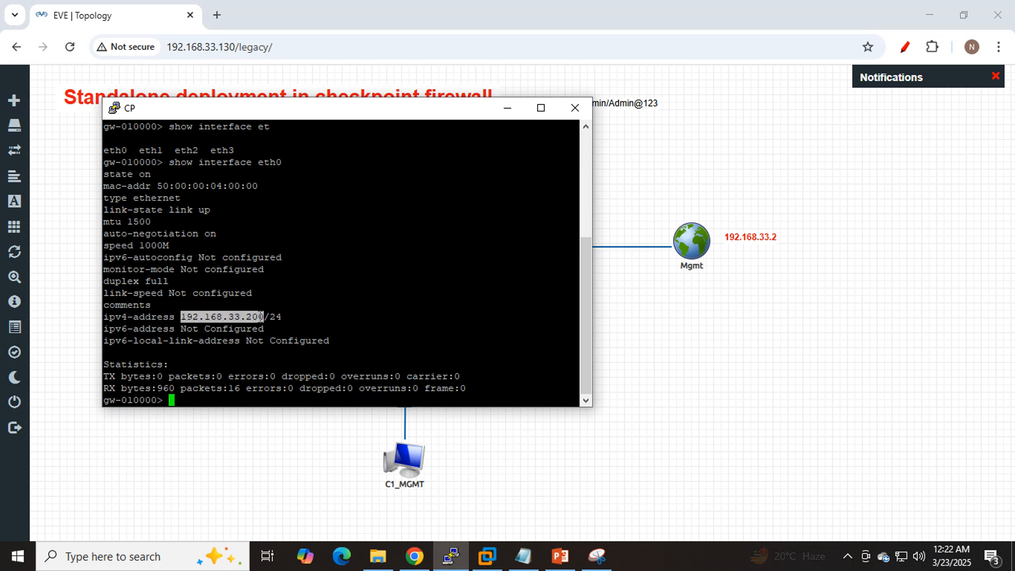
left_click(219, 14)
left_click(219, 15)
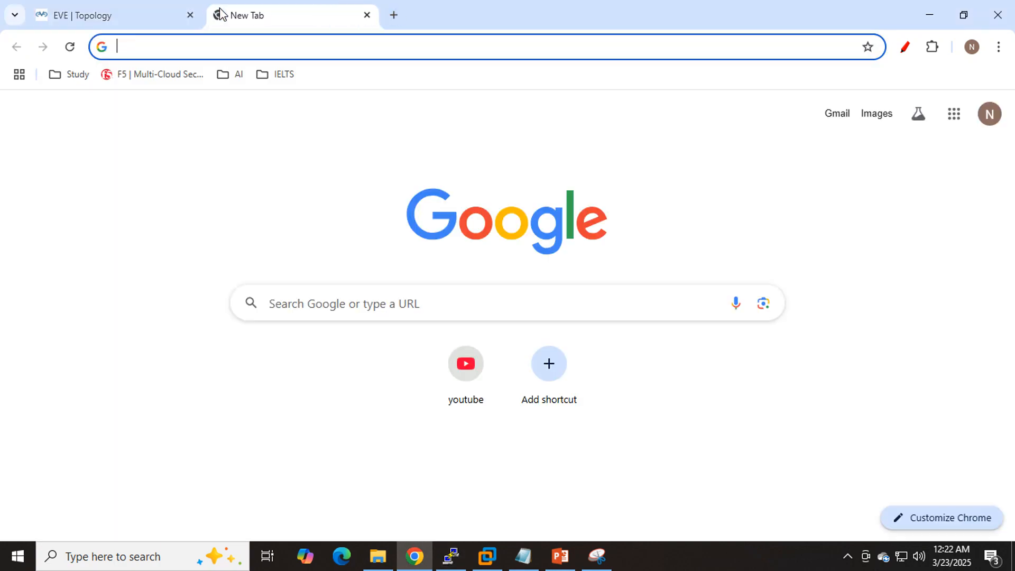
type("192.168.33.200")
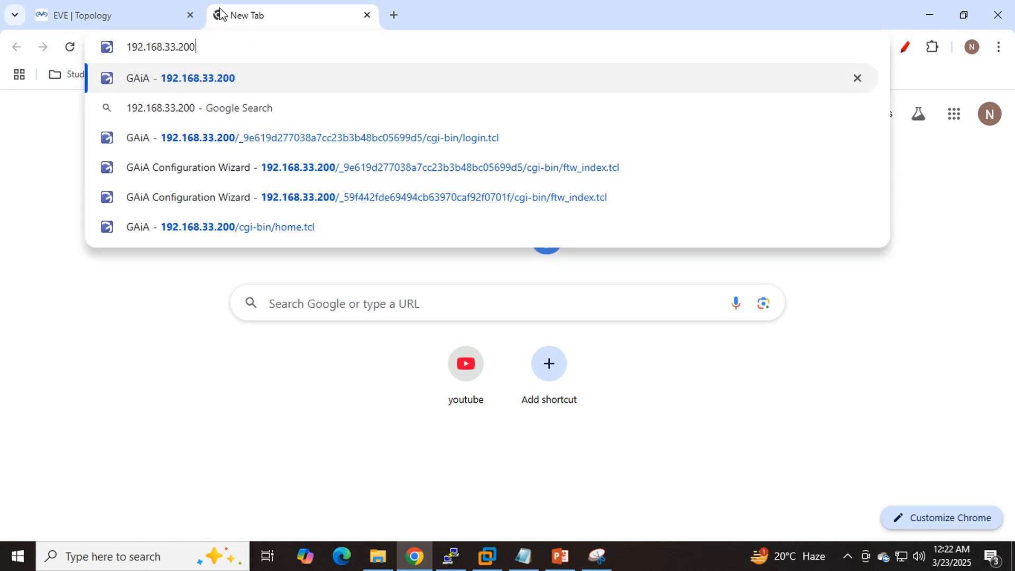
key("Return")
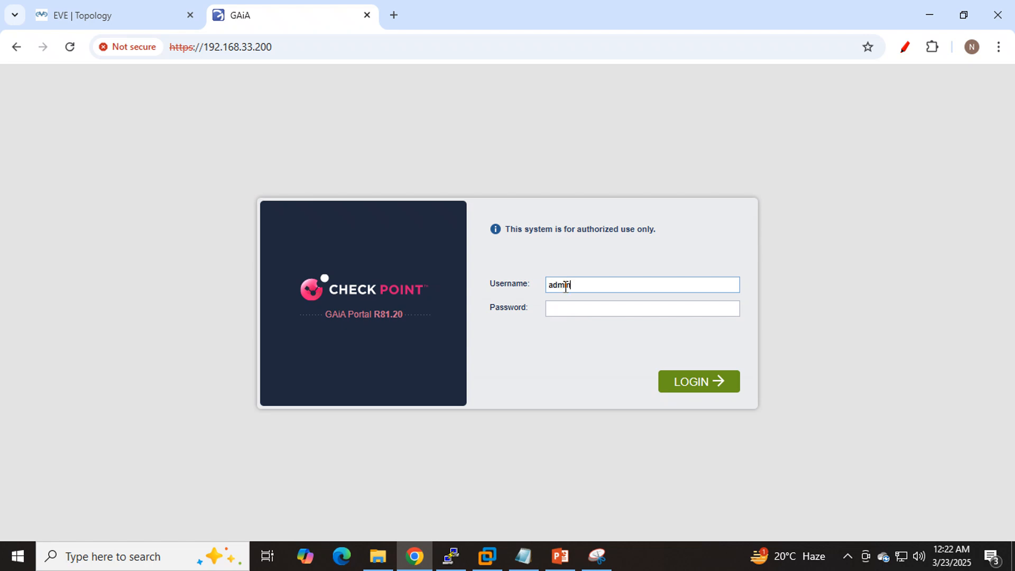
key("Tab")
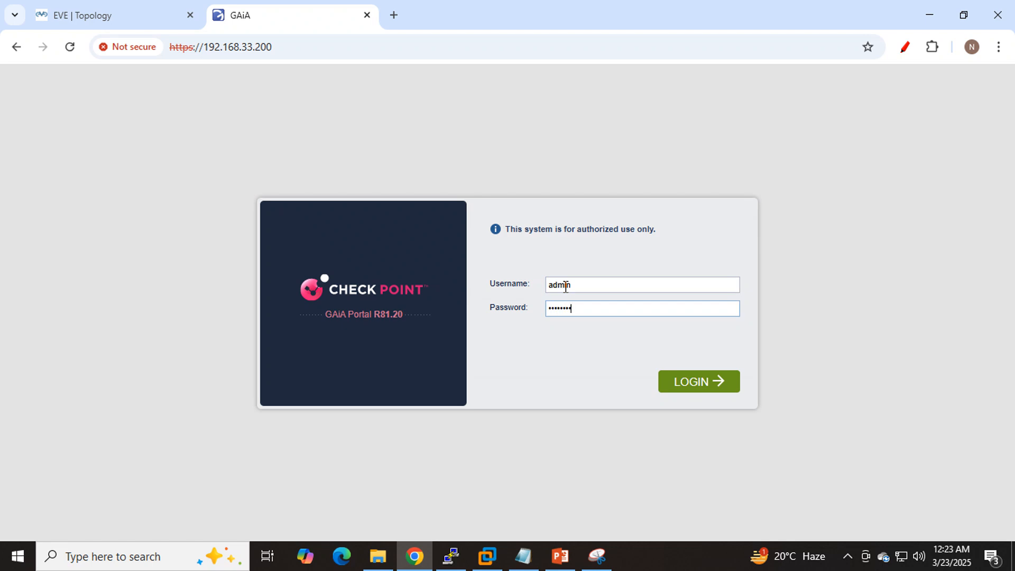
key("Return")
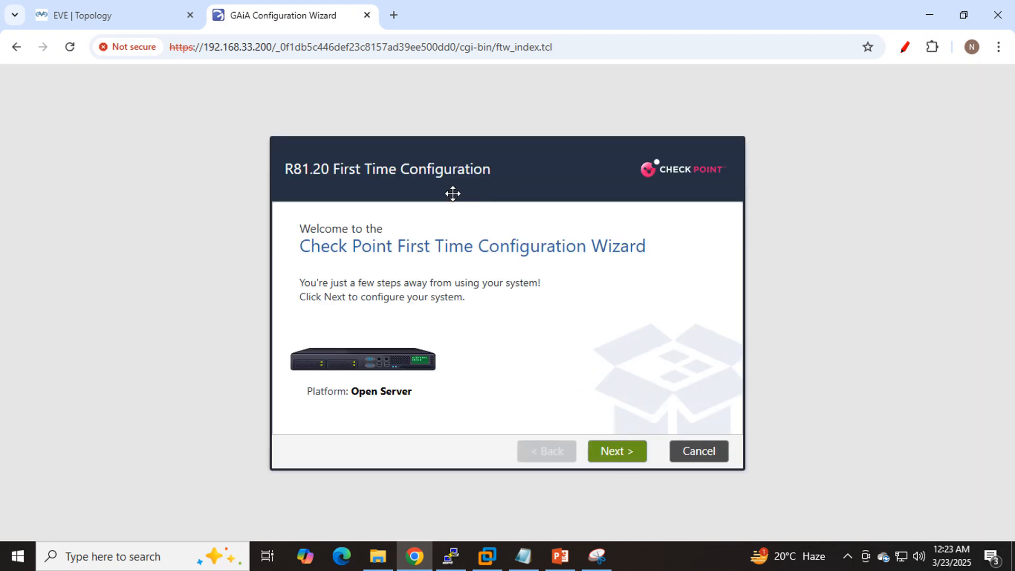
- Review the EVE-NG topology and return to the Check Point configuration wizard
left_click(154, 7)
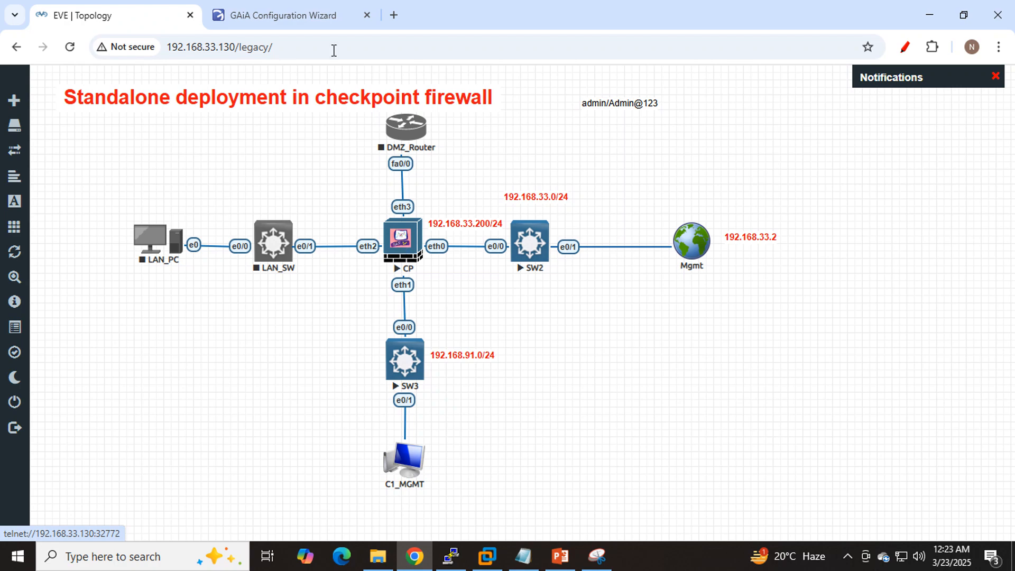
left_click(313, 20)
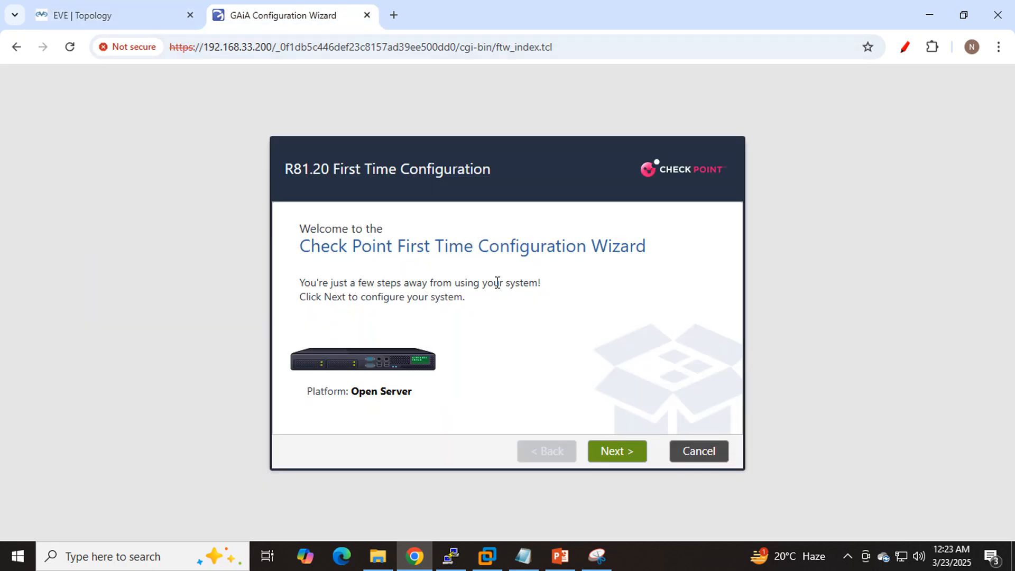
- Capture the wizard's welcome page with Snipping Tool and underline its R81.20 First Time Configuration title and the Open Server platform
left_click(597, 556)
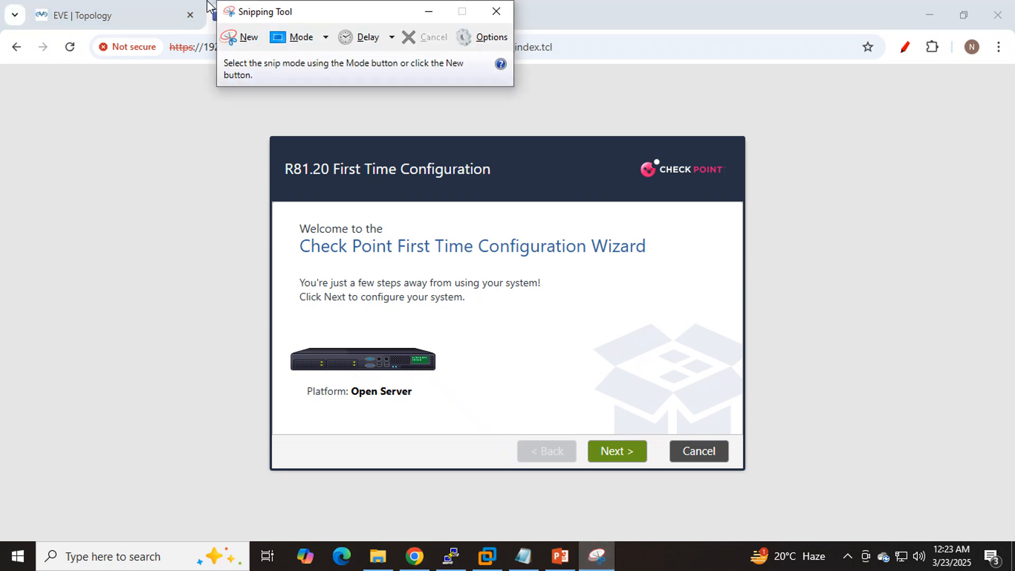
left_click(242, 40)
left_click_drag(236, 102, 778, 507)
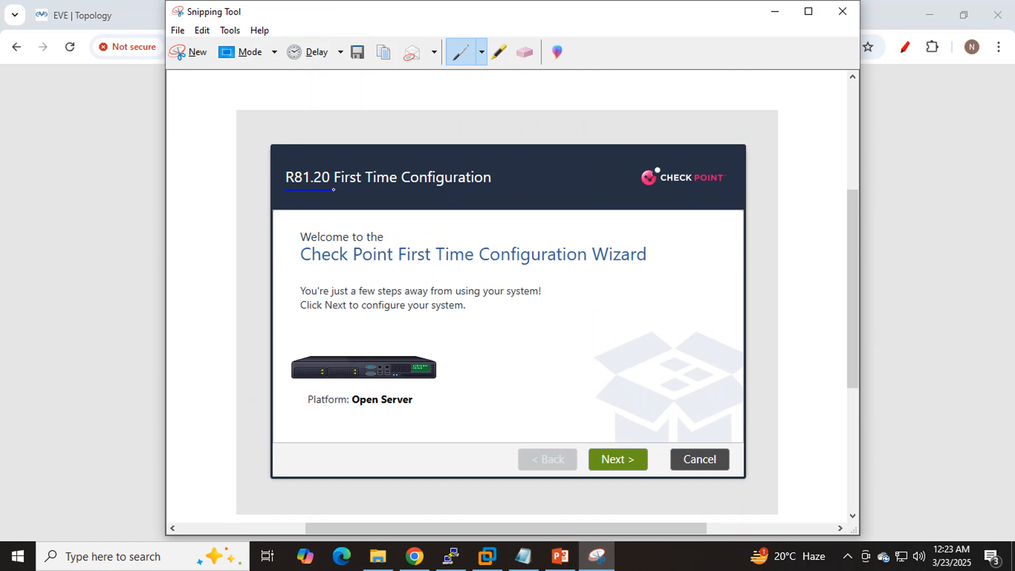
left_click_drag(334, 189, 507, 189)
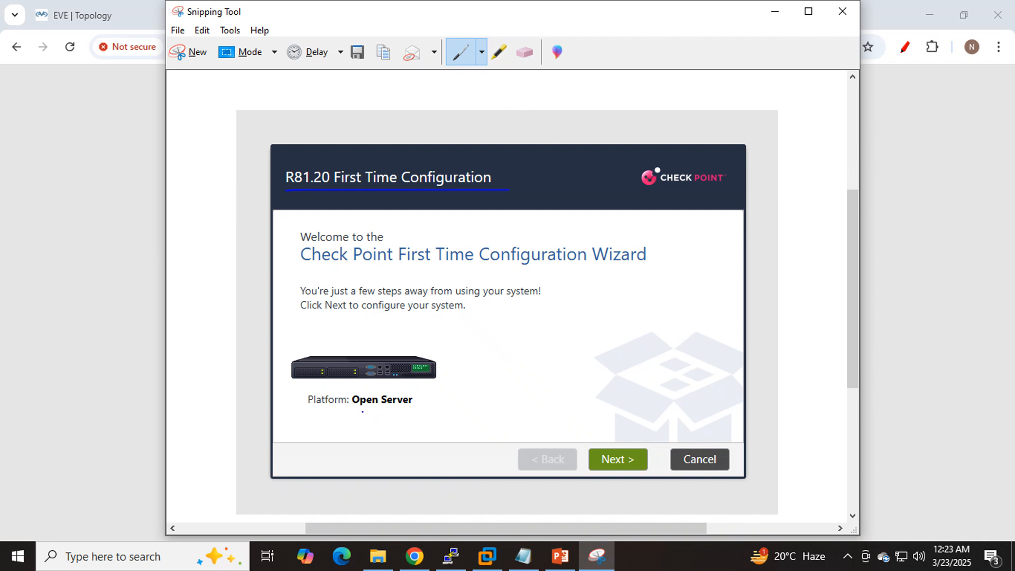
left_click_drag(352, 412, 416, 416)
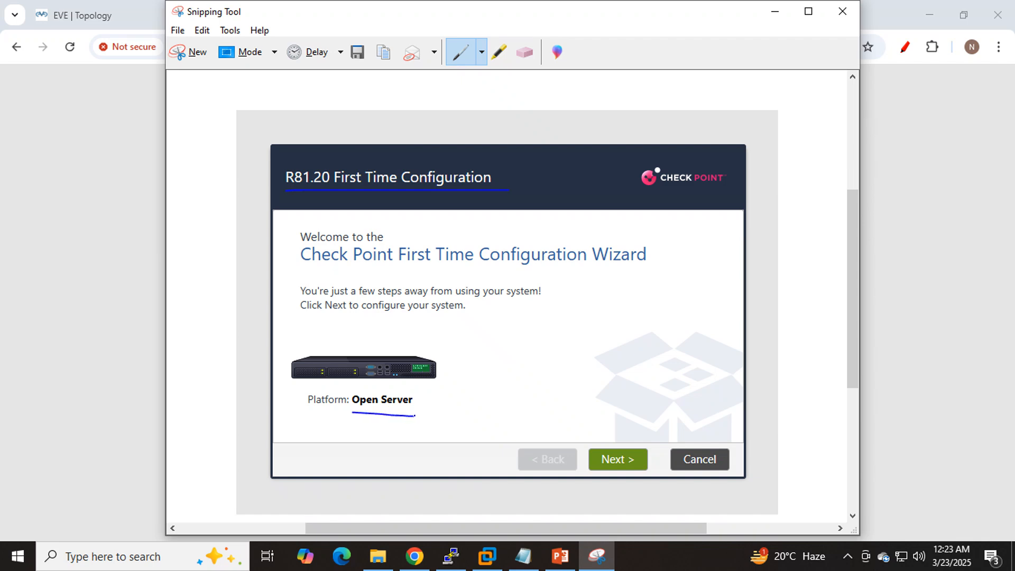
left_click(773, 7)
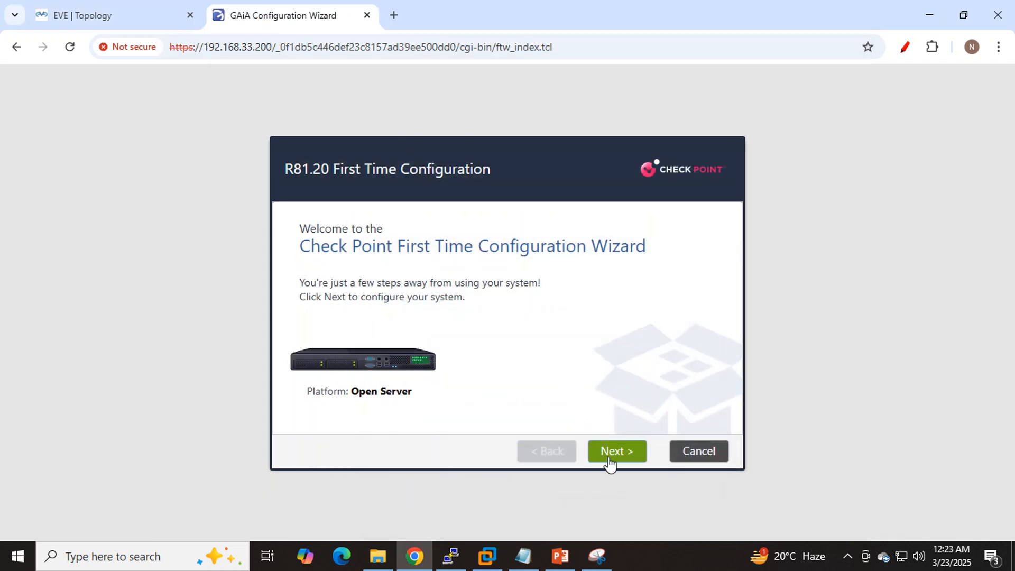
- Continue with the R81.20 configuration and accept the eth0 management connection settings after checking them against the topology
left_click(609, 463)
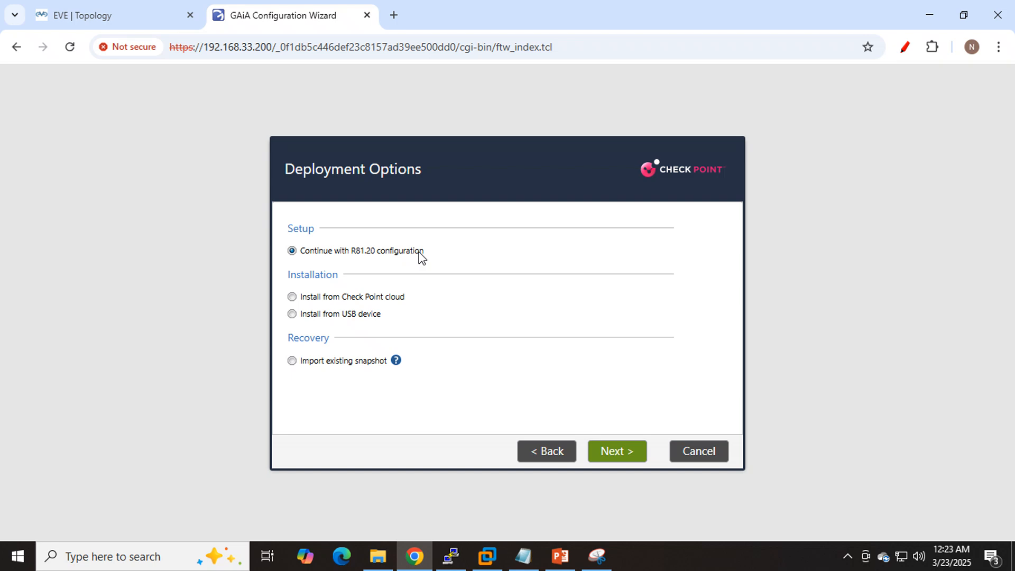
left_click(626, 453)
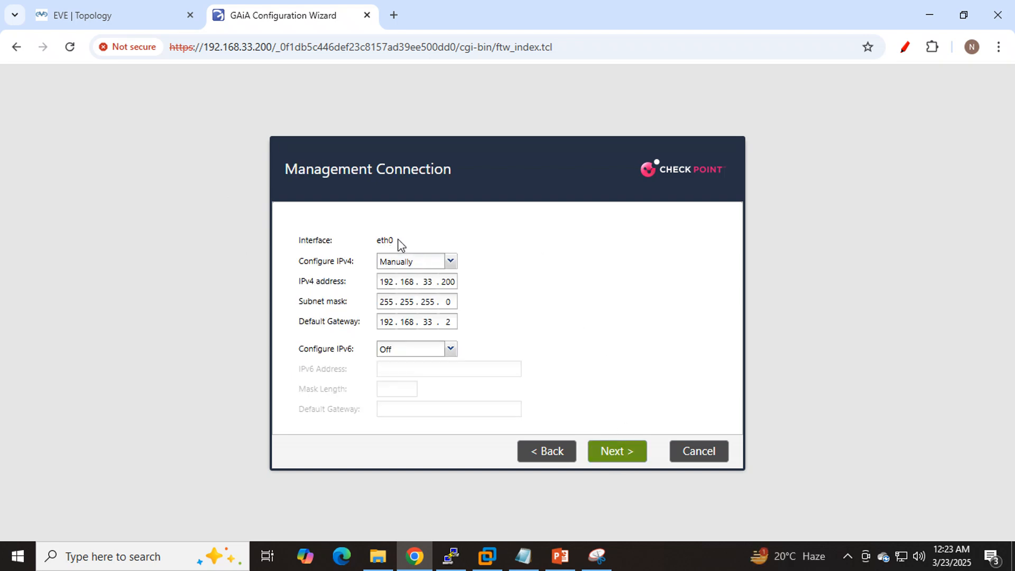
left_click(100, 13)
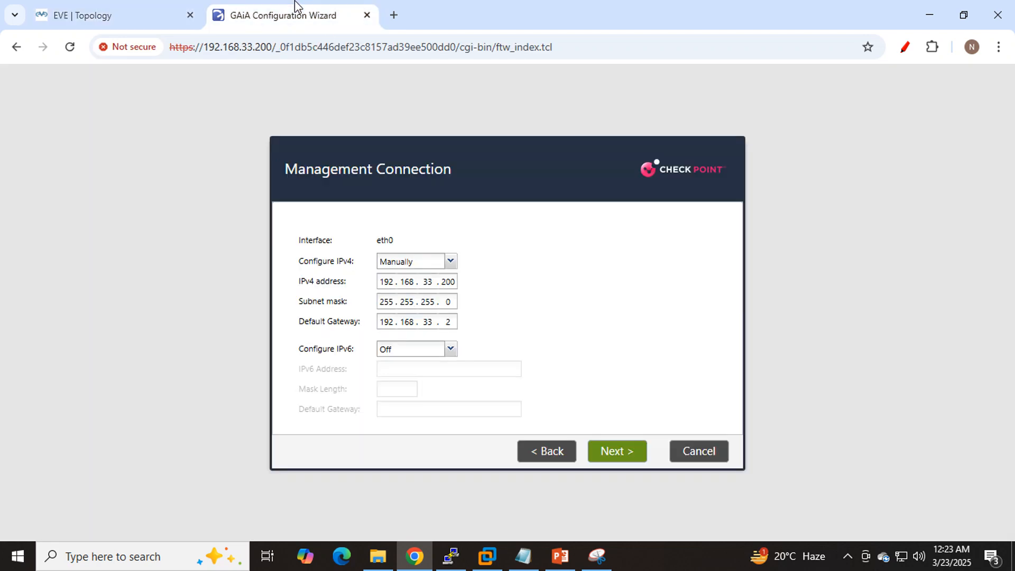
left_click(275, 14)
left_click(617, 457)
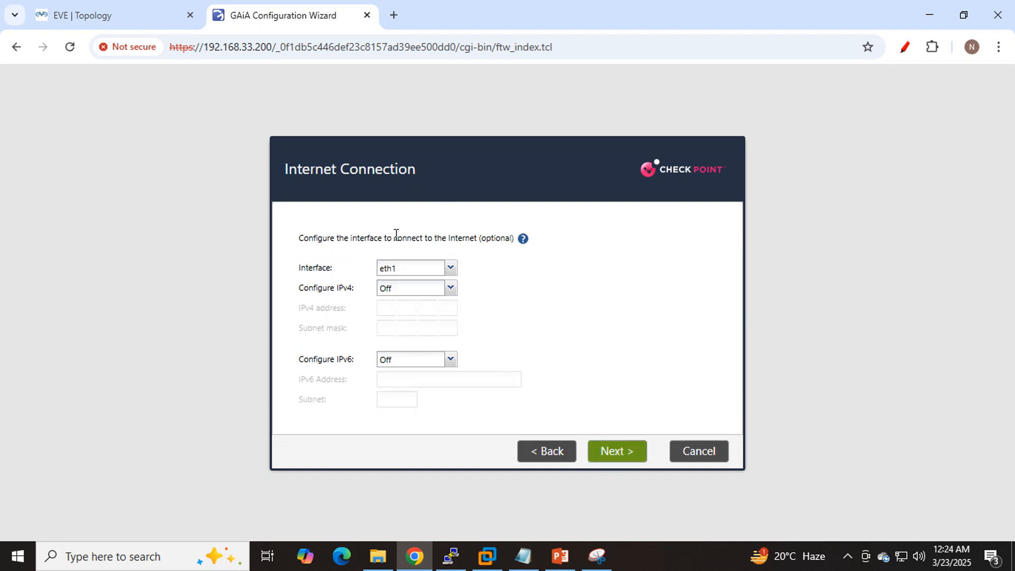
- Check the CP node's eth1 link in the topology and proceed past Internet Connection with IPv4 and IPv6 left off
left_click(131, 19)
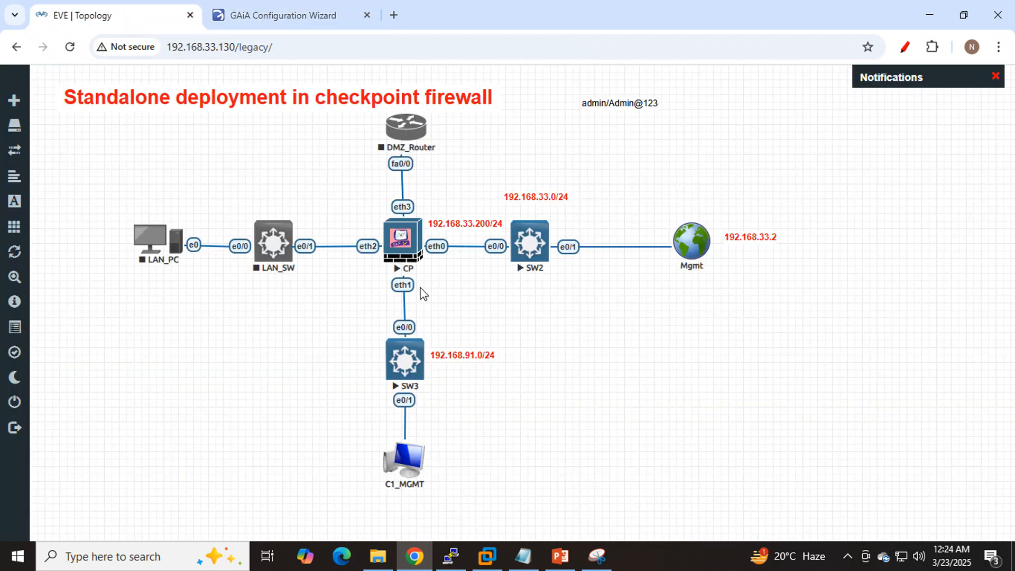
left_click(292, 22)
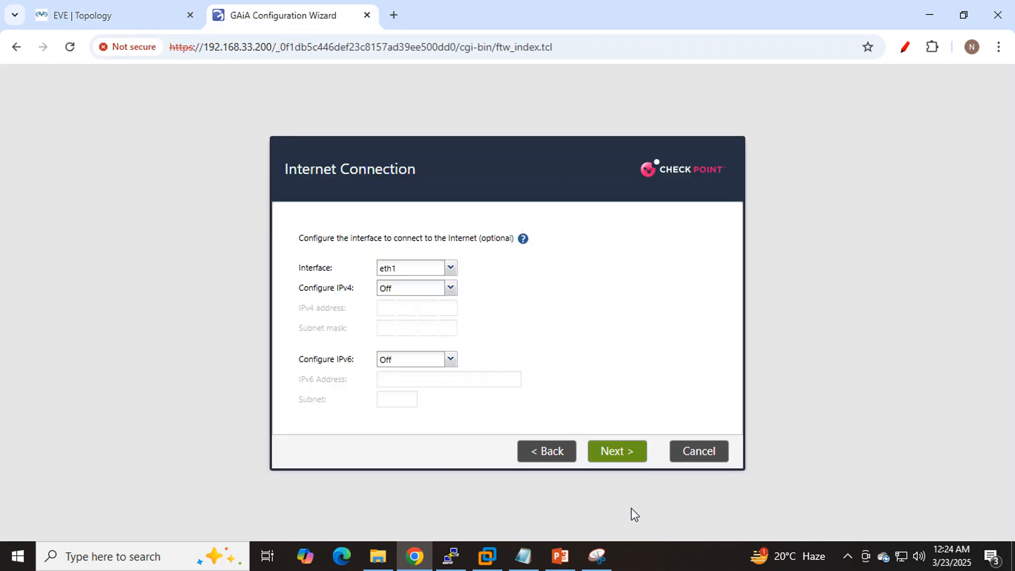
left_click(613, 451)
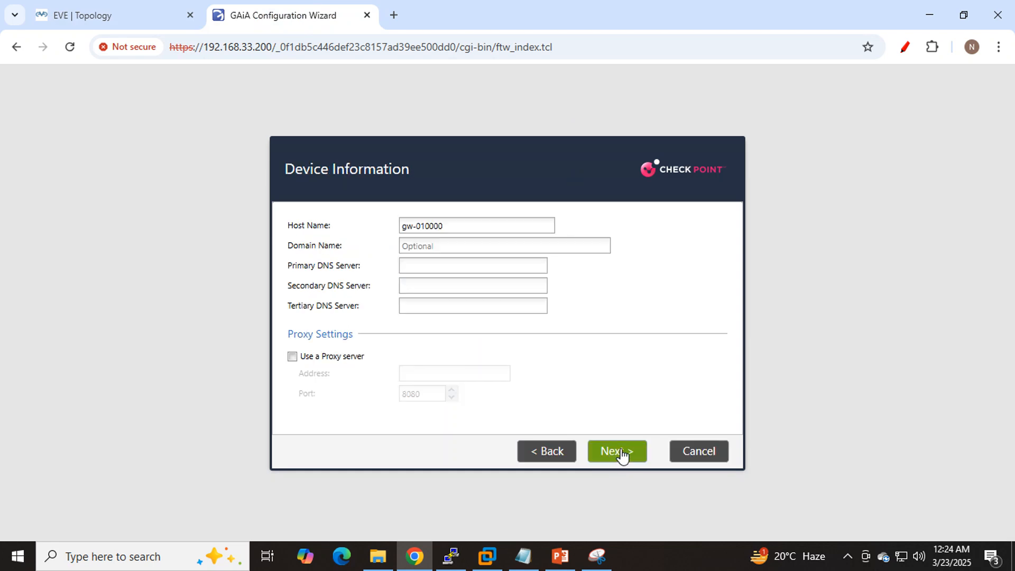
- Set the firewall's host name to SG-SMS in the Device Information page
left_click_drag(457, 226, 248, 212)
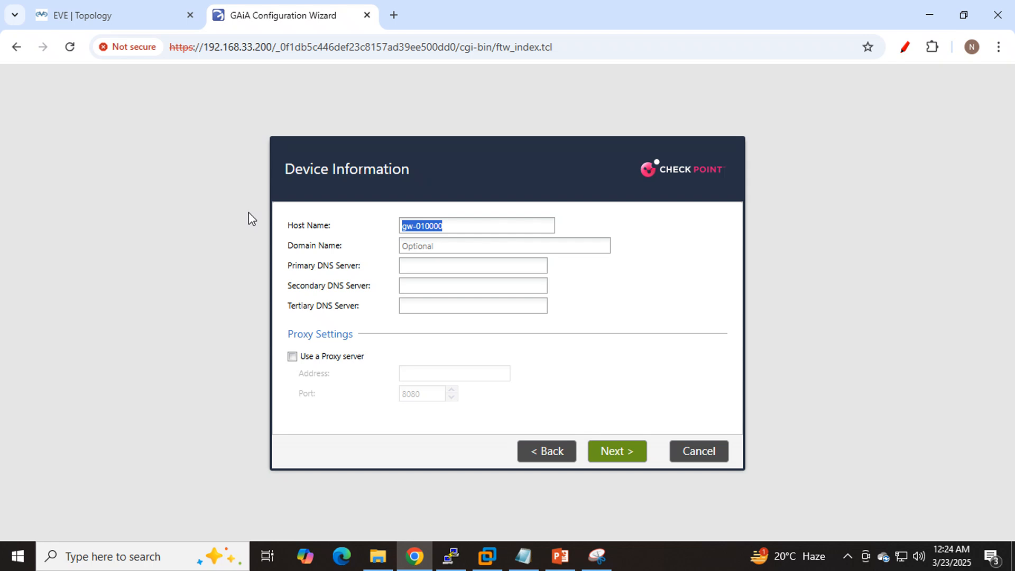
type("SG-")
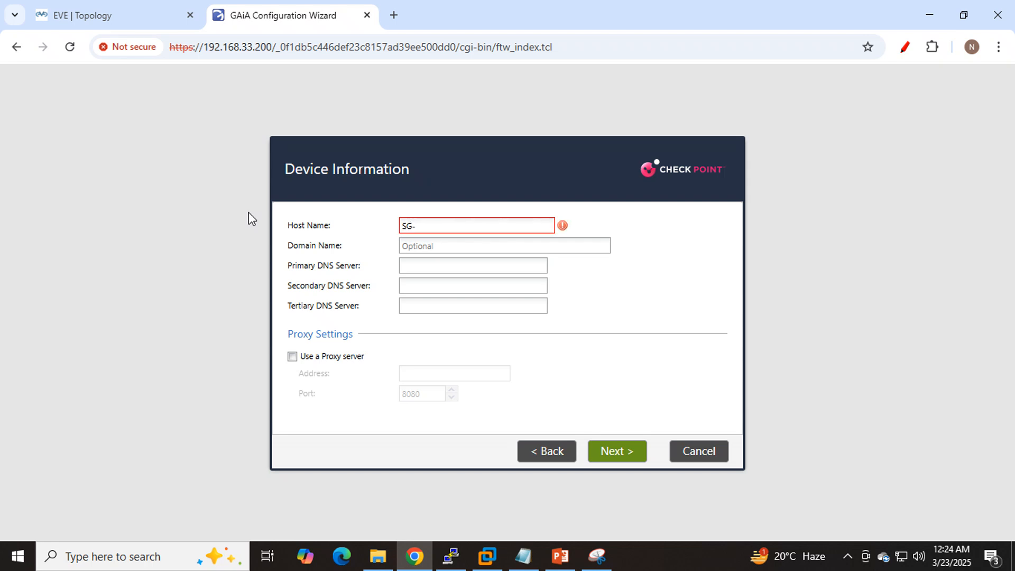
type("SM")
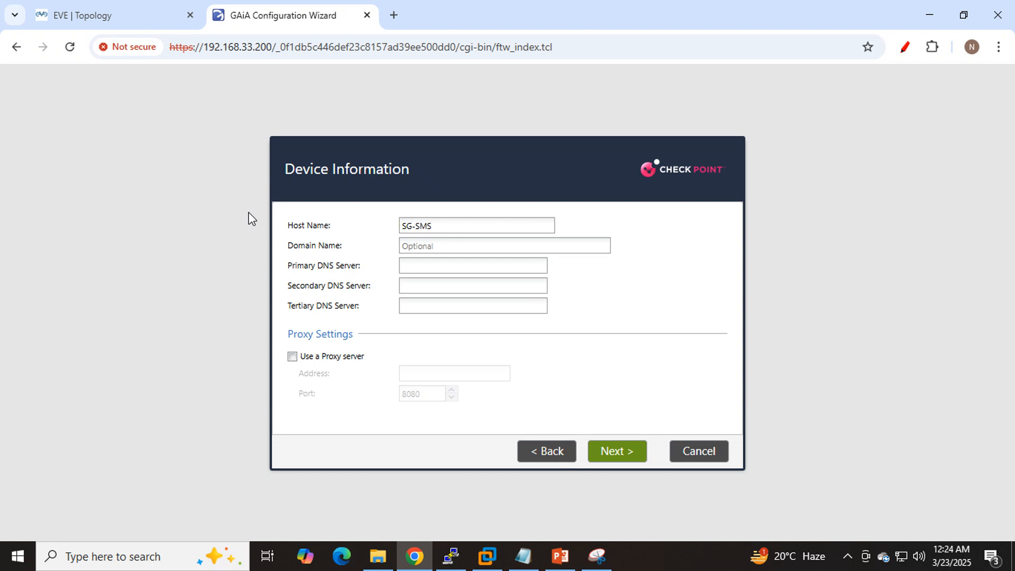
type("S")
left_click_drag(440, 225, 369, 215)
- Review the network addresses in the EVE-NG topology for the Primary DNS Server entry and return to Device Information
left_click(469, 268)
left_click(118, 5)
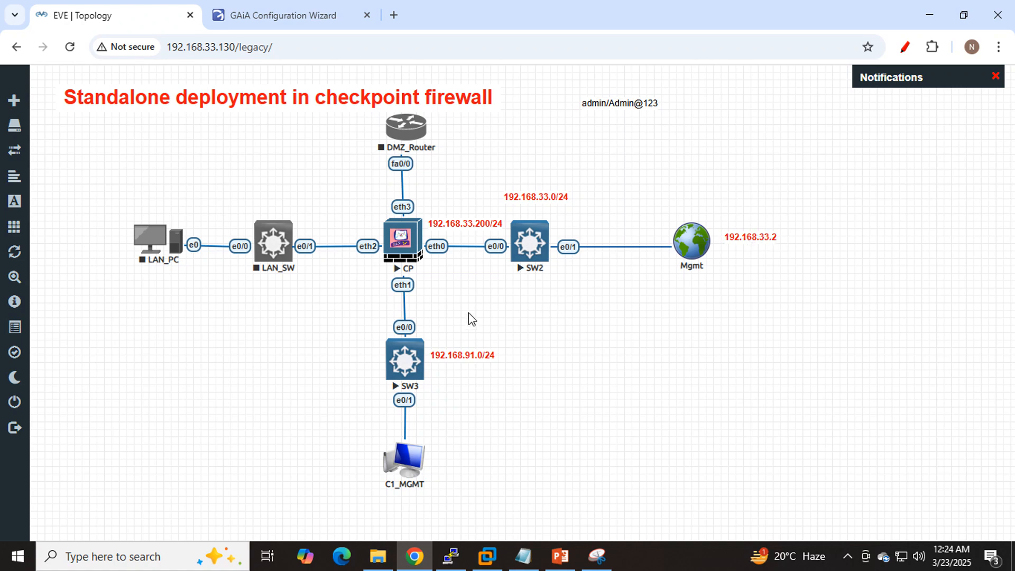
left_click(284, 16)
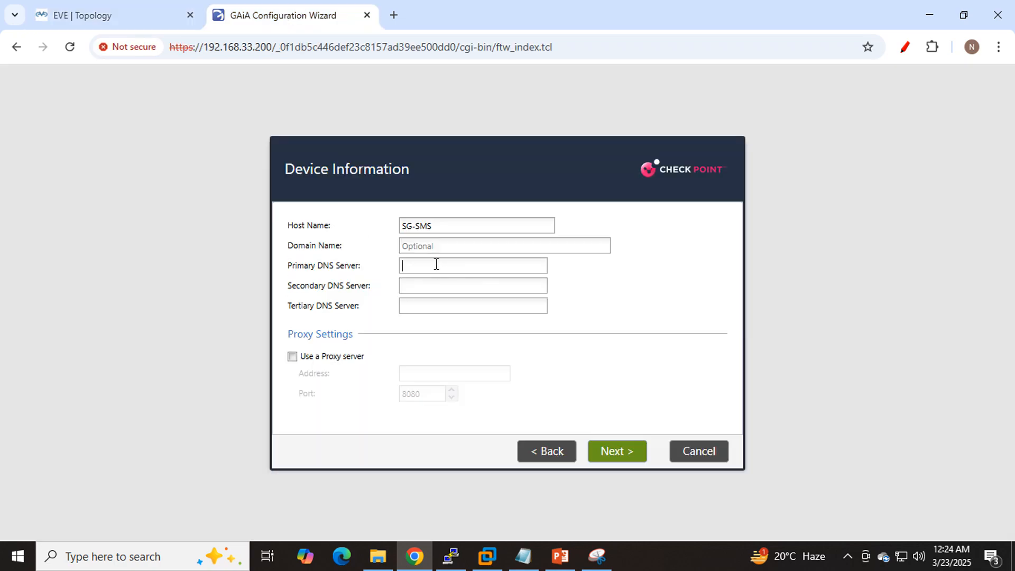
left_click(102, 17)
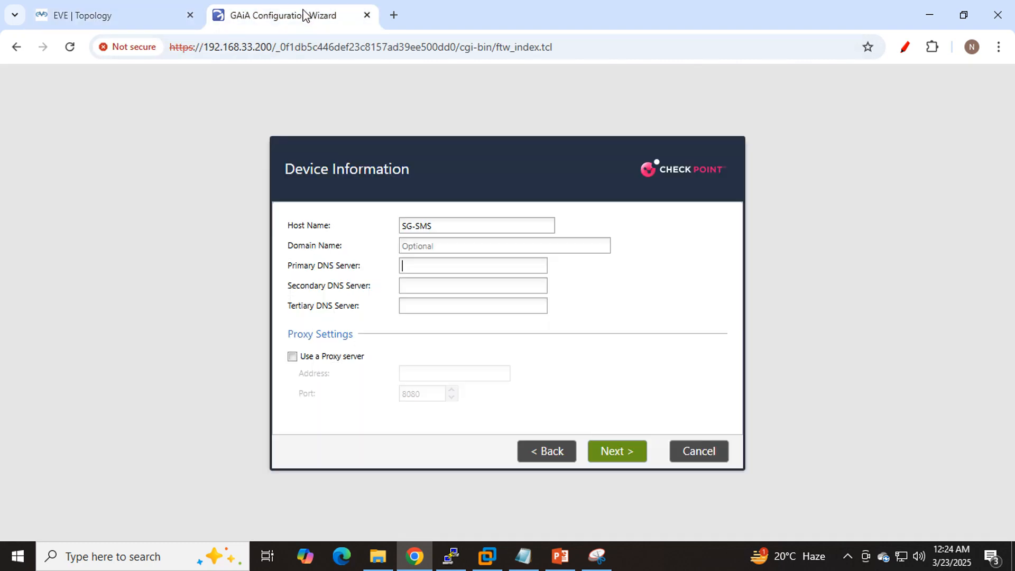
left_click(303, 9)
- Set the primary, secondary and tertiary DNS servers to 192.168.33.2, 192.168.91.1 and 8.8.8.8, and proceed past Device Information
left_click(447, 268)
type("192.168.33.2")
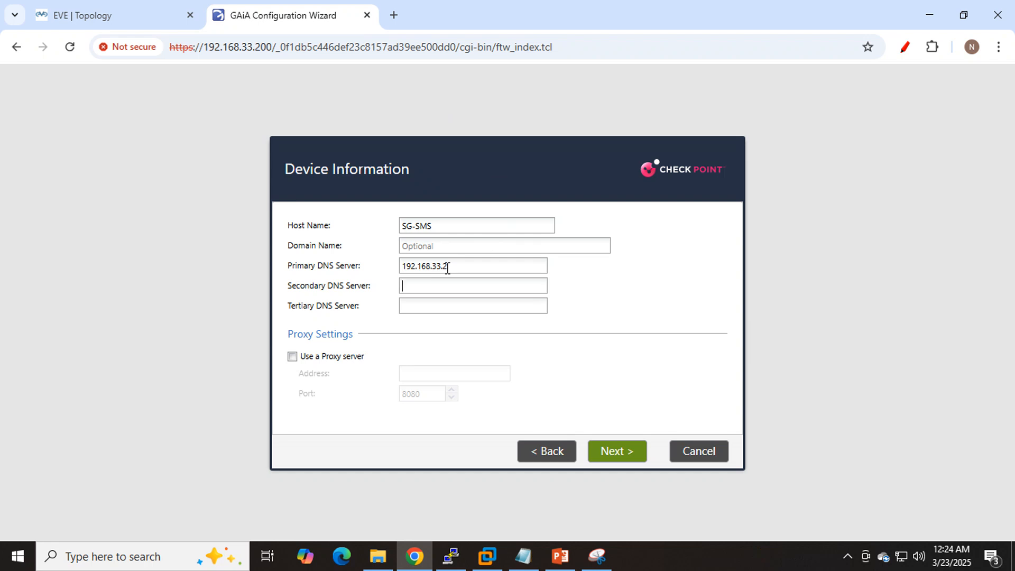
key("Tab")
type("192")
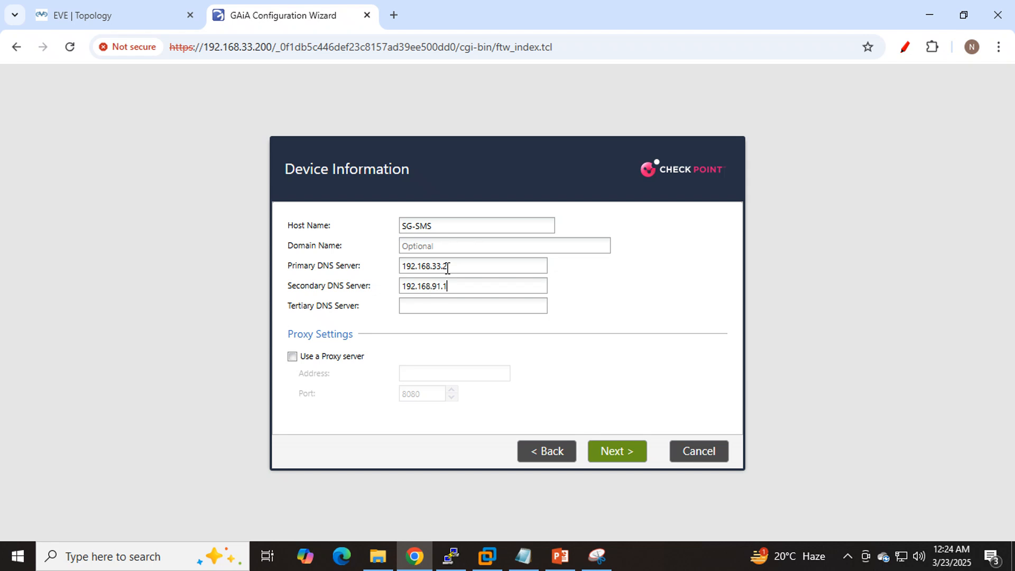
type("8.8.8.8")
left_click(624, 453)
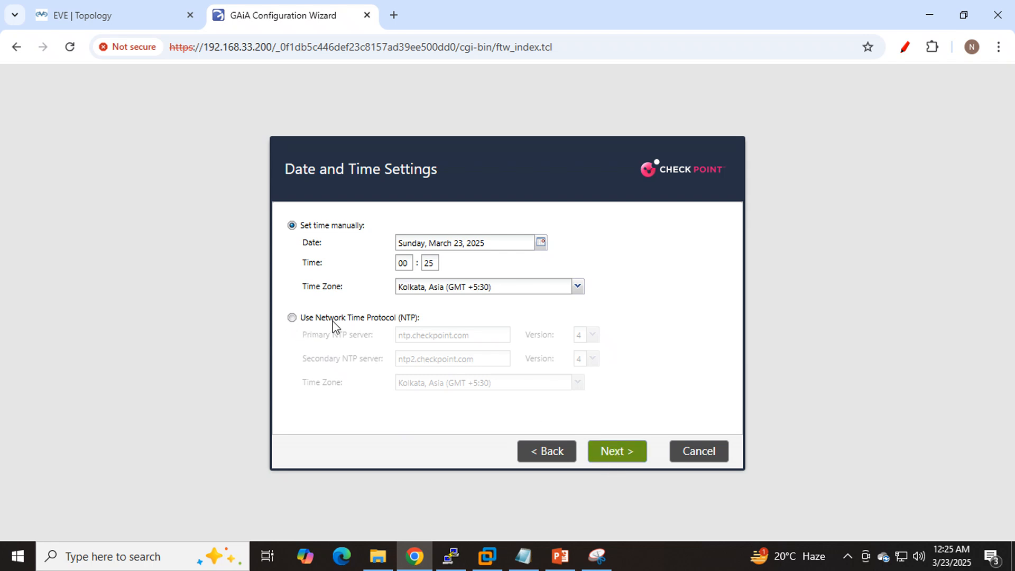
- Accept the manual date and time with the Kolkata time zone, and proceed with the Security Gateway and/or Security Management installation type
left_click(616, 453)
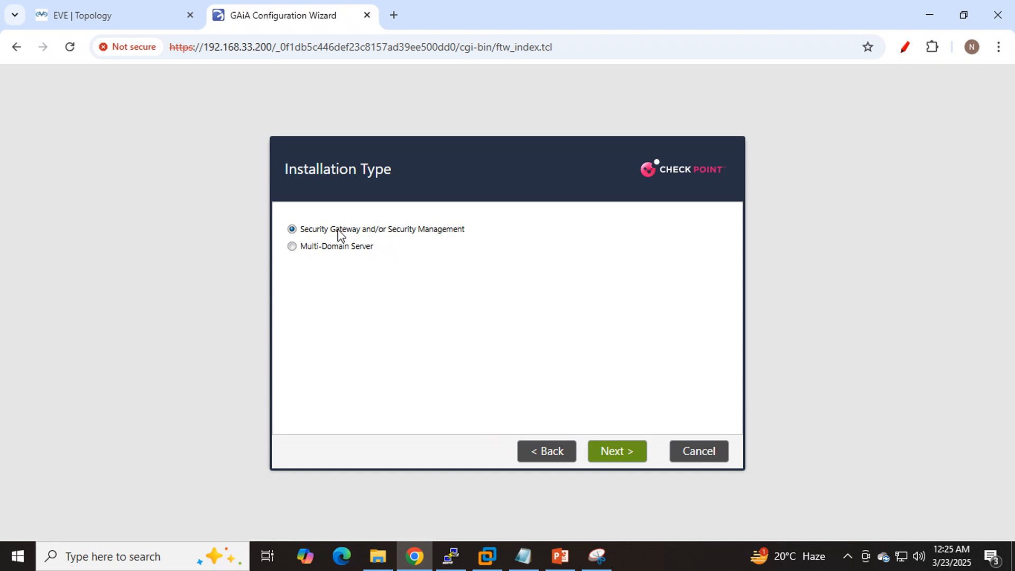
left_click(621, 452)
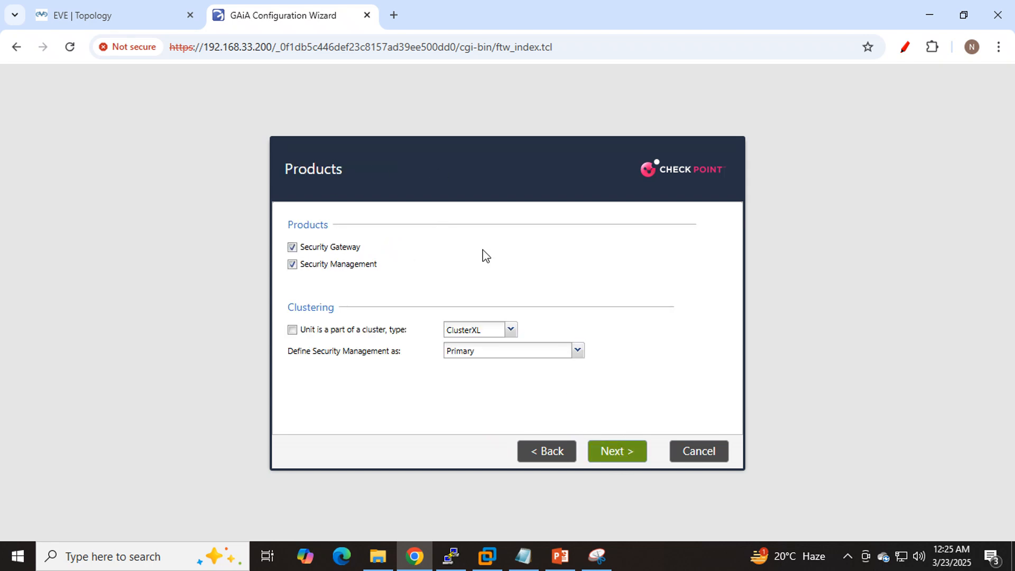
- Capture the wizard's Products page in Snipping Tool and mark the Security Gateway and Security Management options with the pen
left_click(596, 556)
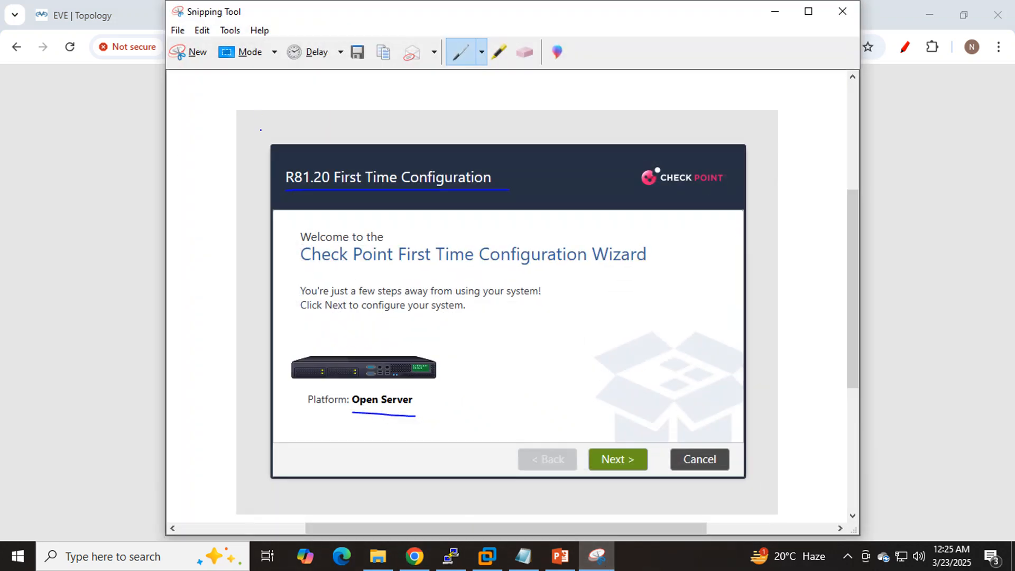
left_click(179, 53)
left_click_drag(249, 123, 754, 474)
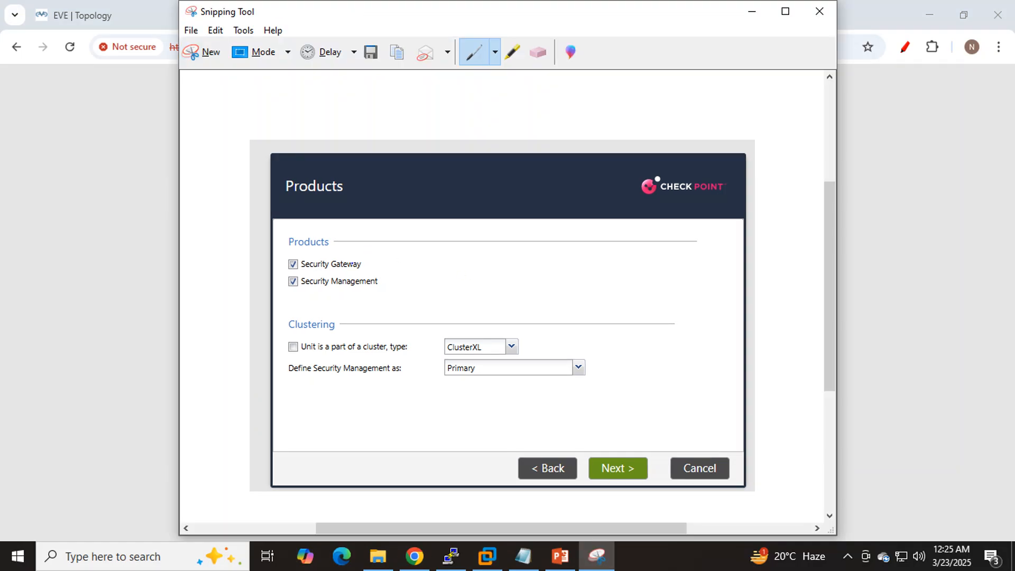
mouse_move(316, 274)
left_mouse_down()
mouse_move(389, 263)
mouse_move(298, 244)
mouse_move(286, 288)
mouse_move(376, 299)
mouse_move(382, 260)
left_mouse_up()
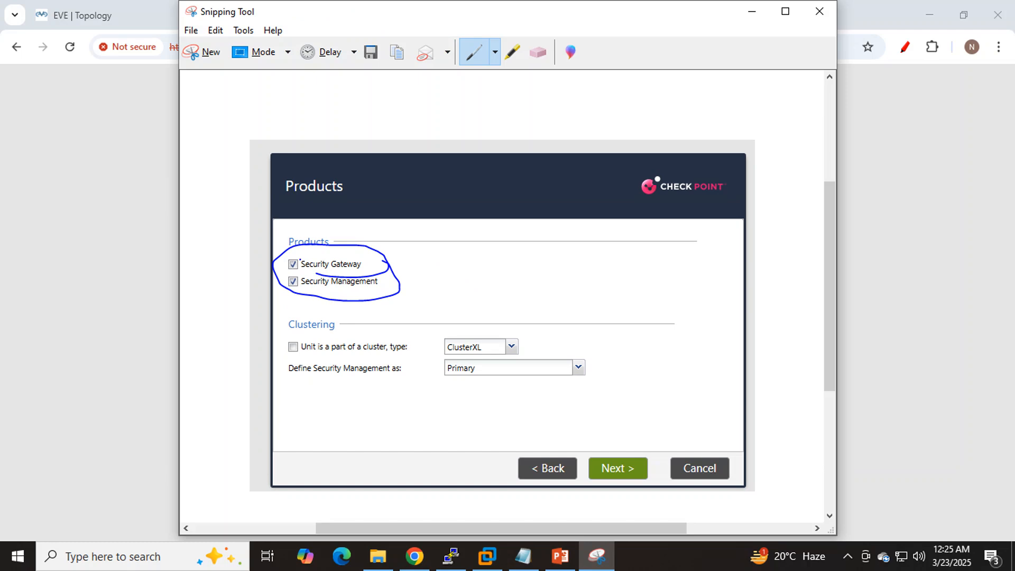
left_click_drag(299, 259, 363, 206)
mouse_move(293, 269)
left_mouse_down()
mouse_move(285, 295)
mouse_move(293, 294)
left_mouse_up()
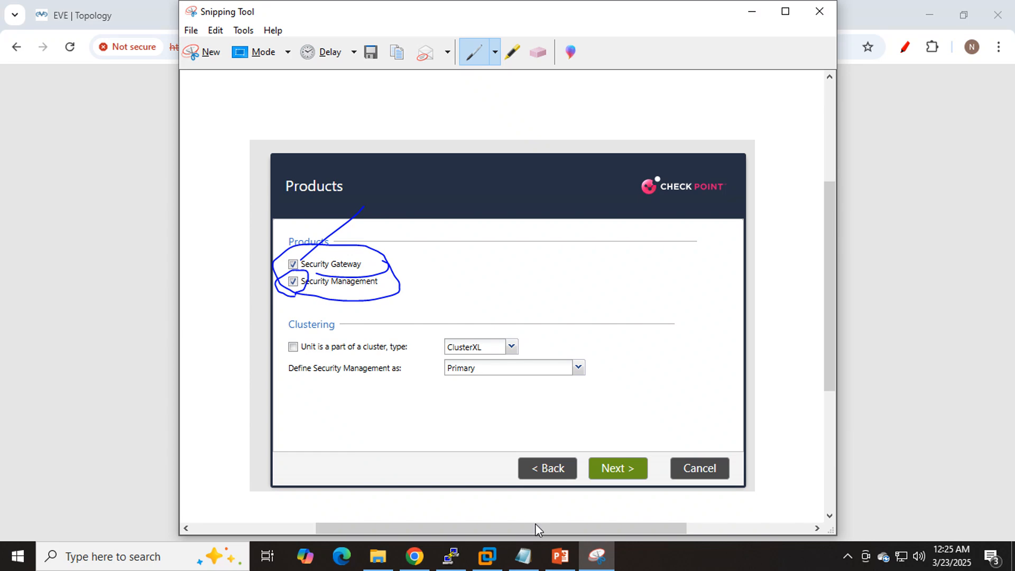
- Review the Standalone deployment slide in PowerPoint and return to the wizard's Products page
left_click(560, 556)
left_click(75, 173)
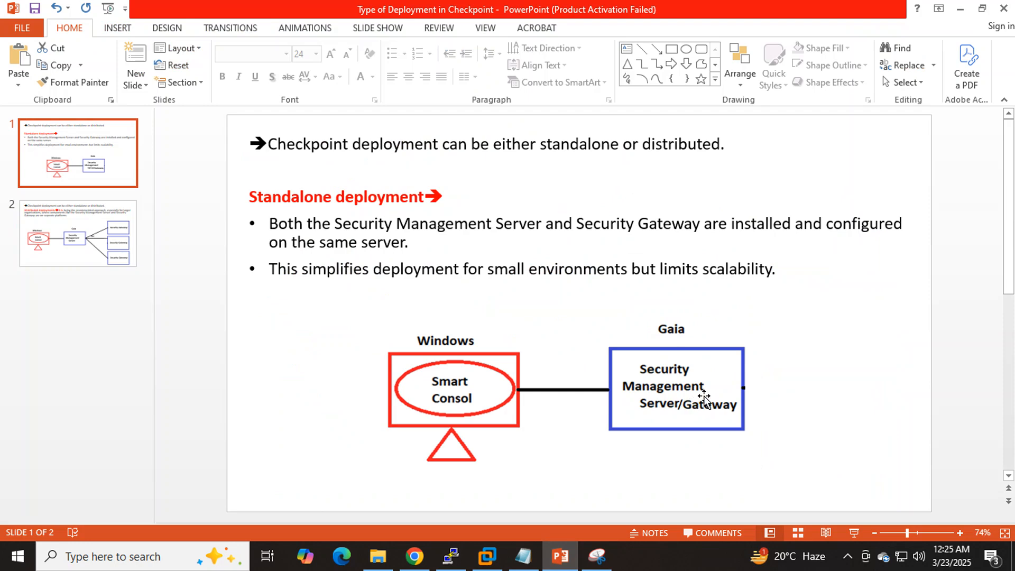
left_click(961, 11)
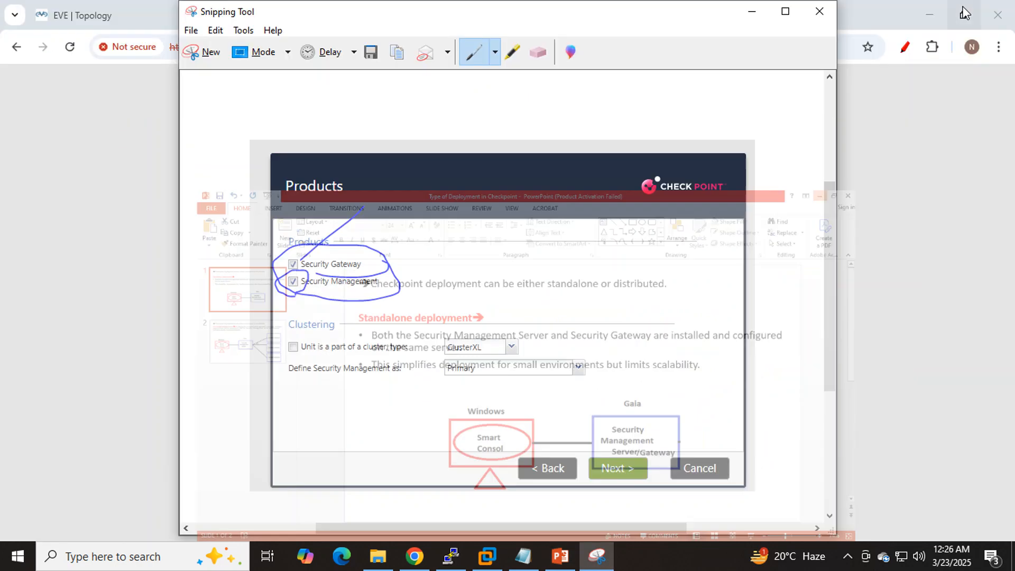
left_click(756, 12)
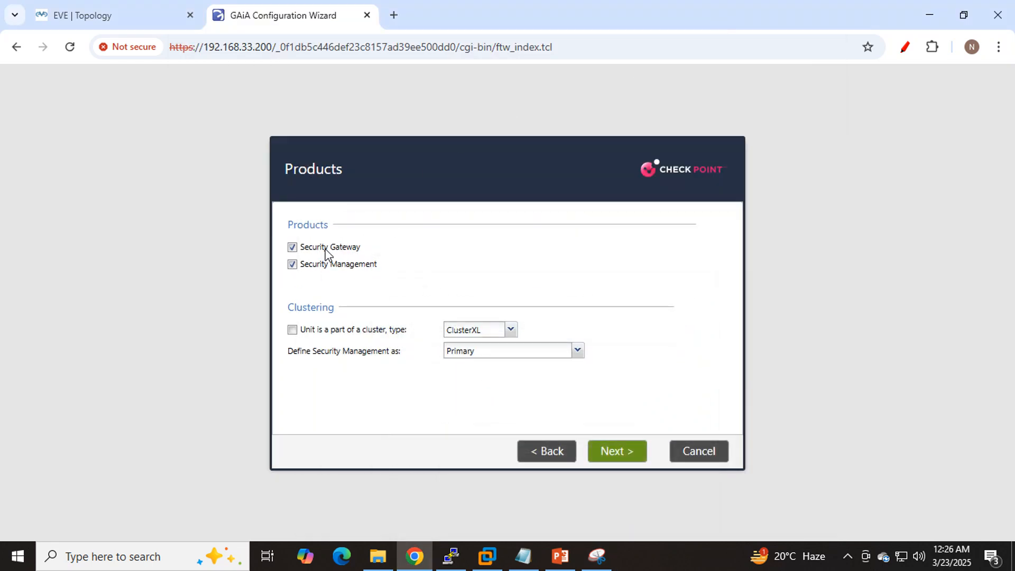
- Proceed with both Security Gateway and Security Management as products, and keep the Gaia administrator as the Security Management administrator
left_click(293, 259)
left_click(608, 458)
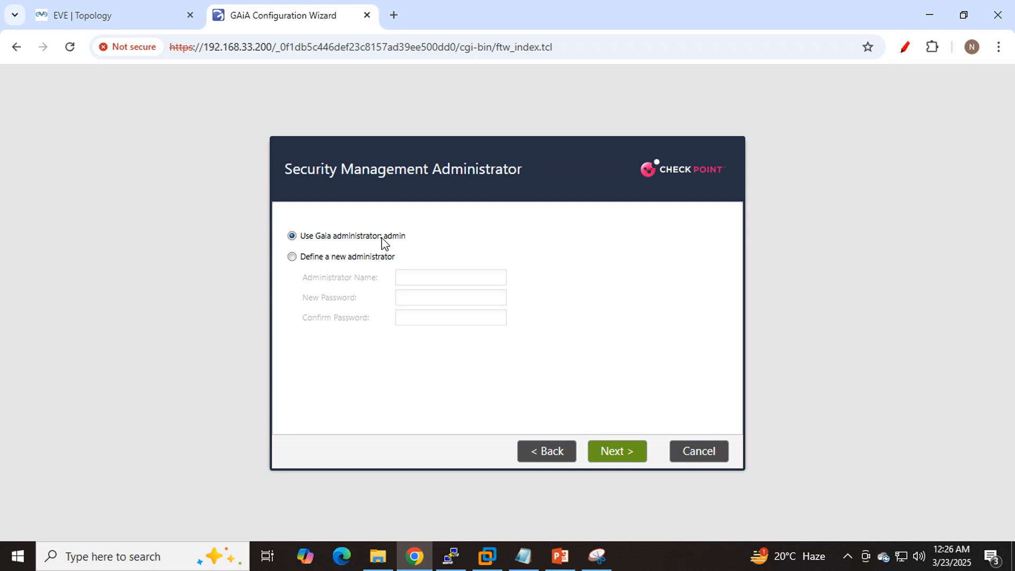
left_click(619, 452)
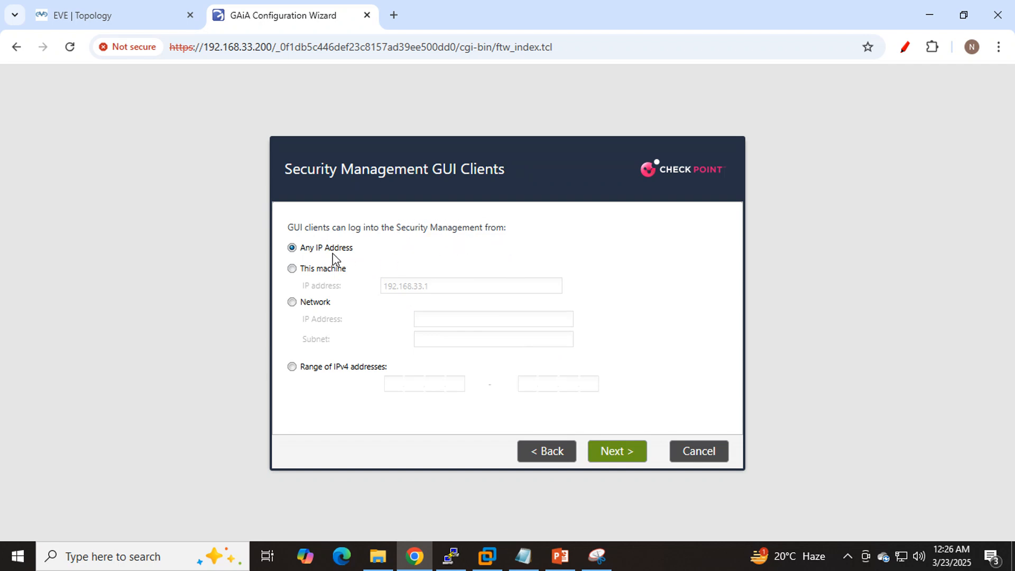
left_click(315, 271)
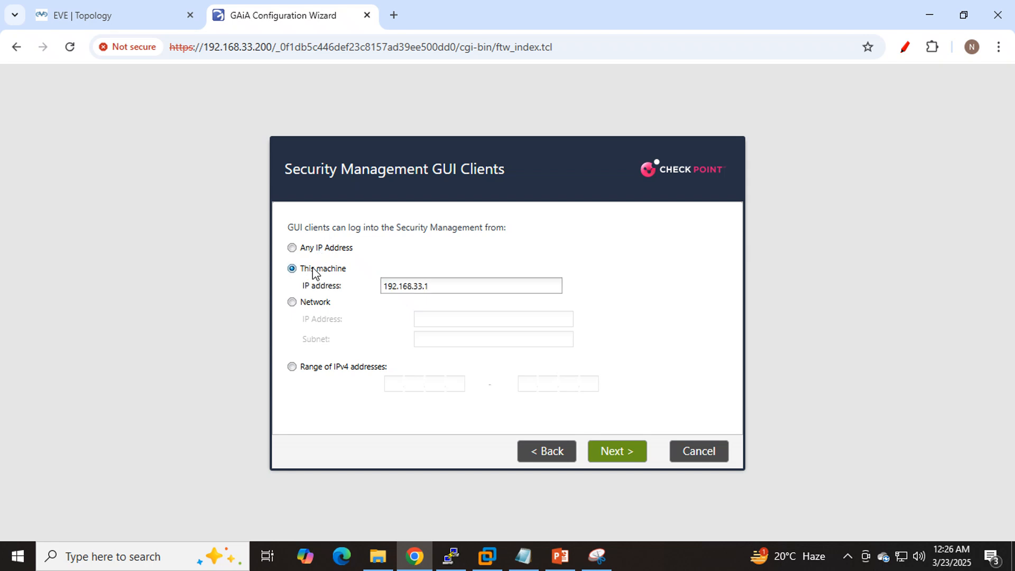
left_click(311, 305)
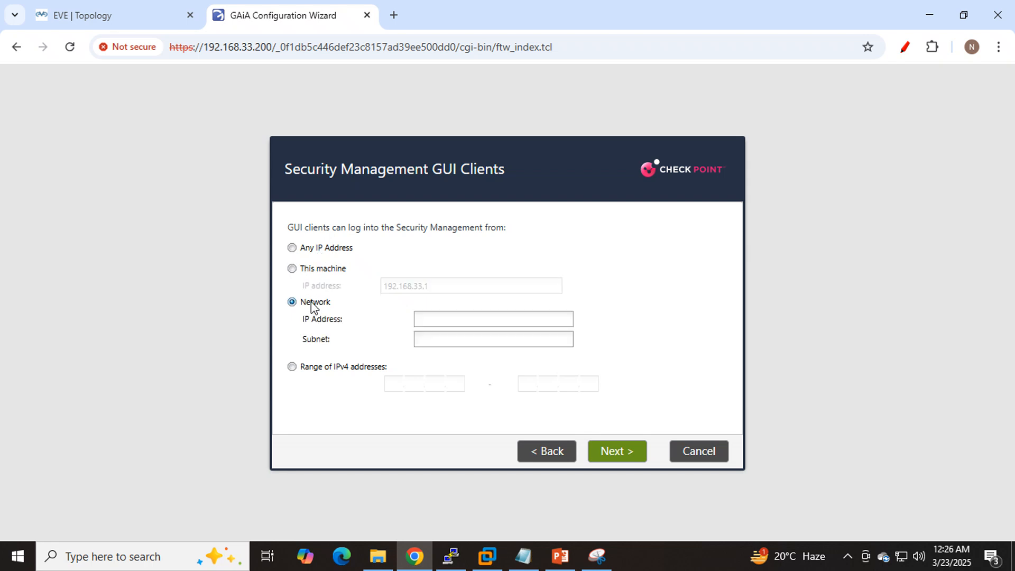
left_click(293, 367)
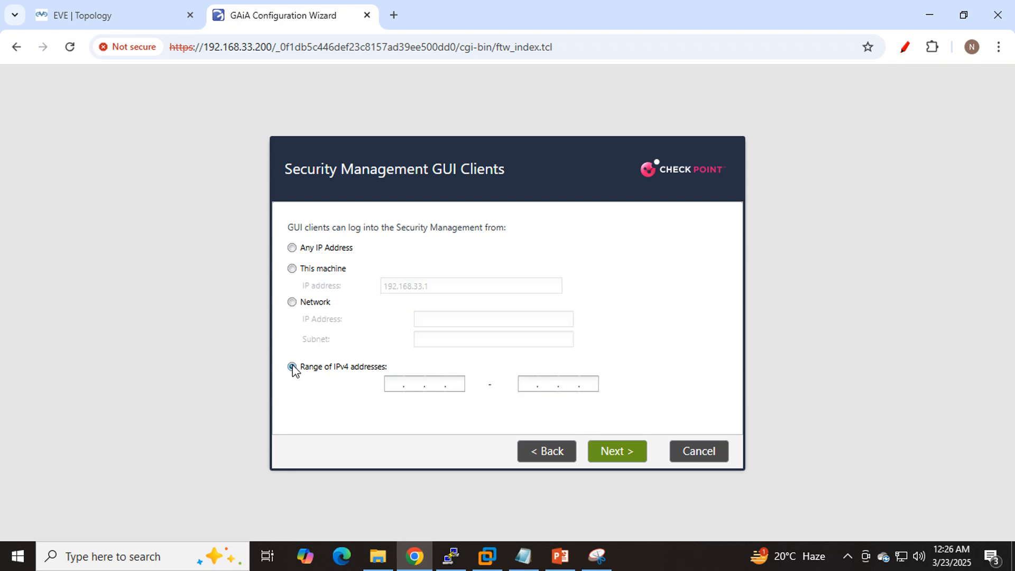
- Allow GUI clients to log into Security Management from Any IP Address and proceed to the wizard summary
left_click(312, 249)
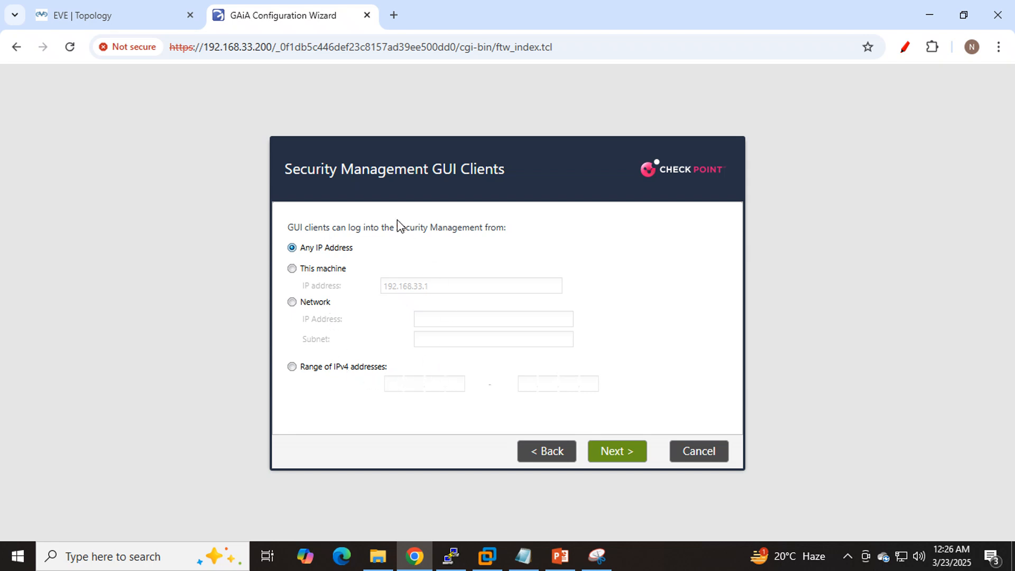
left_click_drag(398, 221, 530, 226)
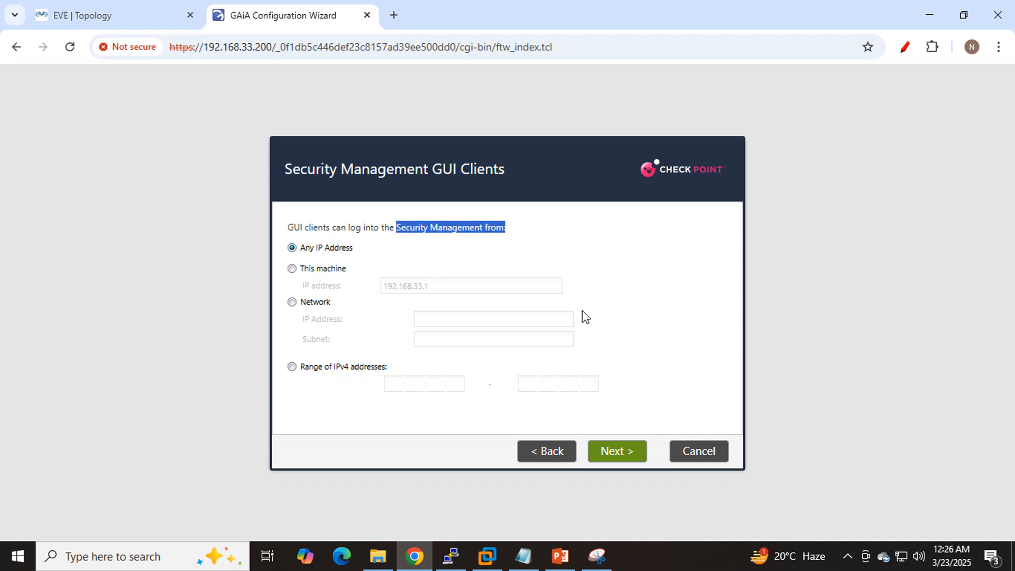
left_click(292, 248)
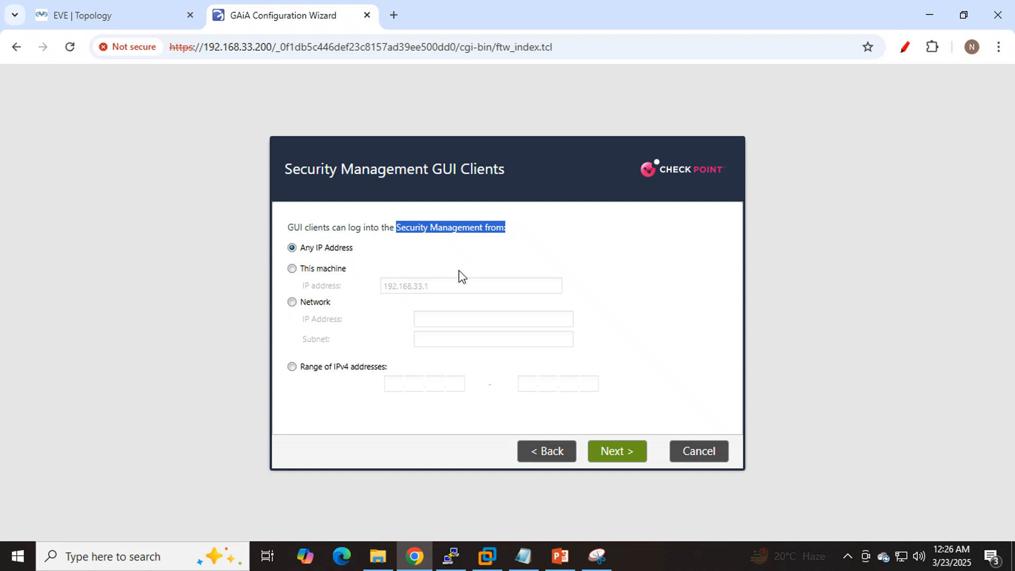
left_click(609, 453)
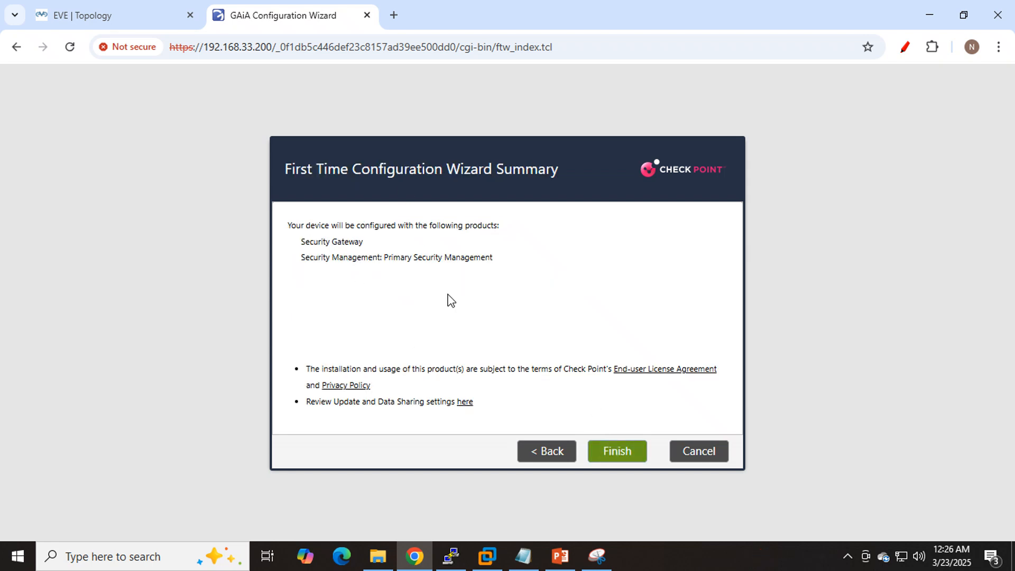
- Finish the First Time Configuration Wizard and confirm the start of the configuration process
left_click(617, 452)
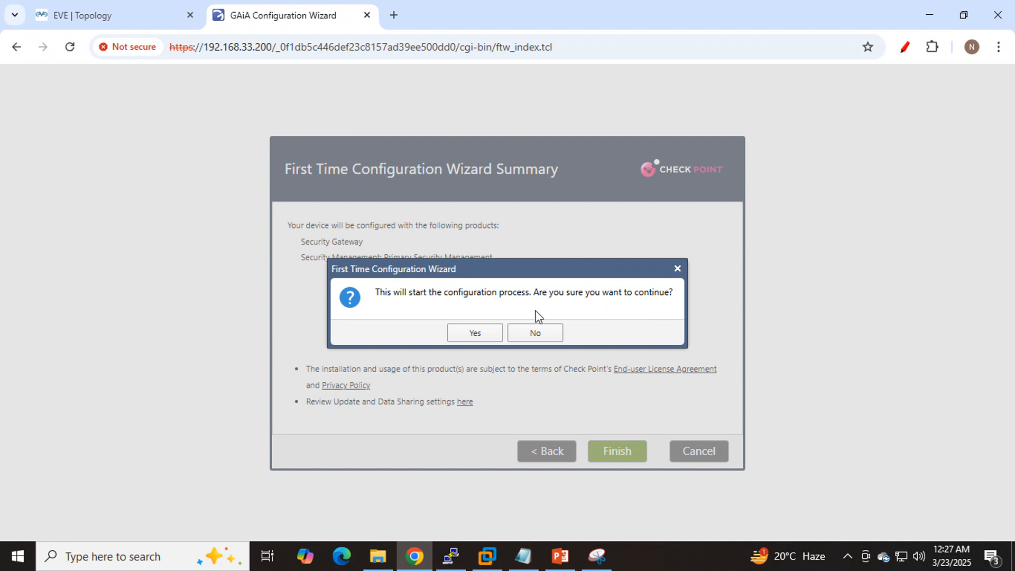
left_click(478, 335)
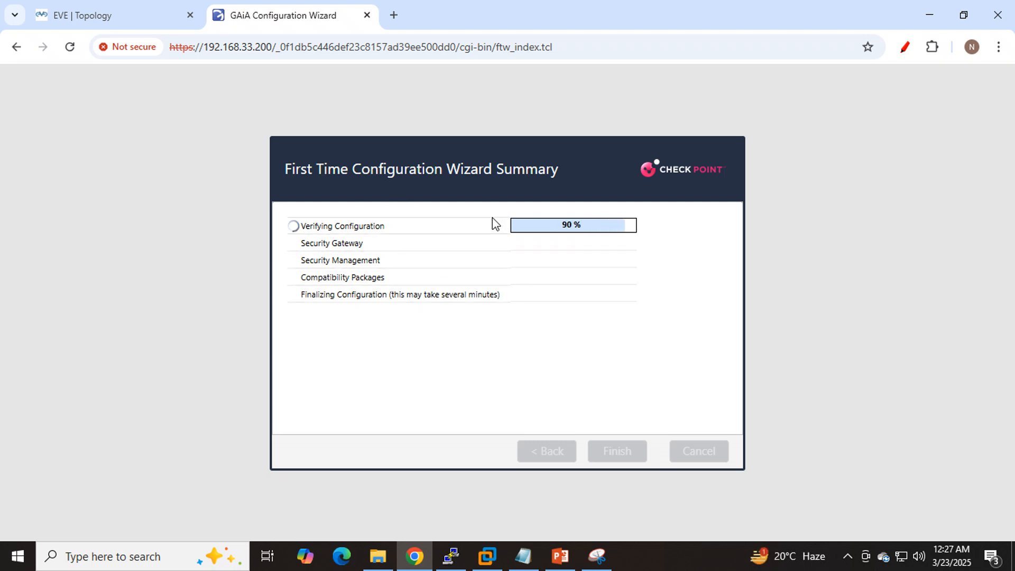
- Capture the EVE-NG topology in Snipping Tool and mark the Mgmt cloud with the pen
left_click(116, 13)
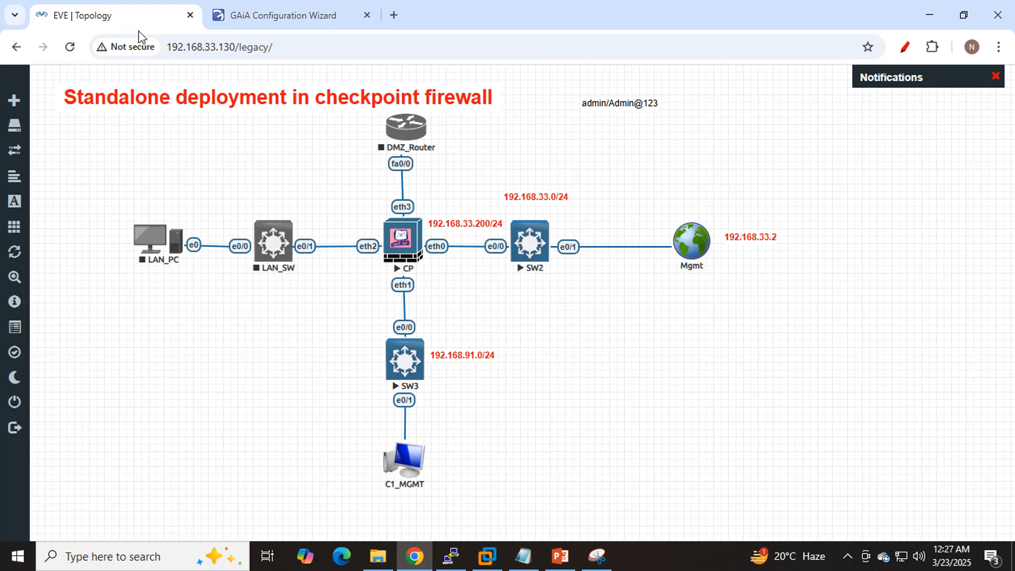
left_click(596, 555)
left_click(206, 50)
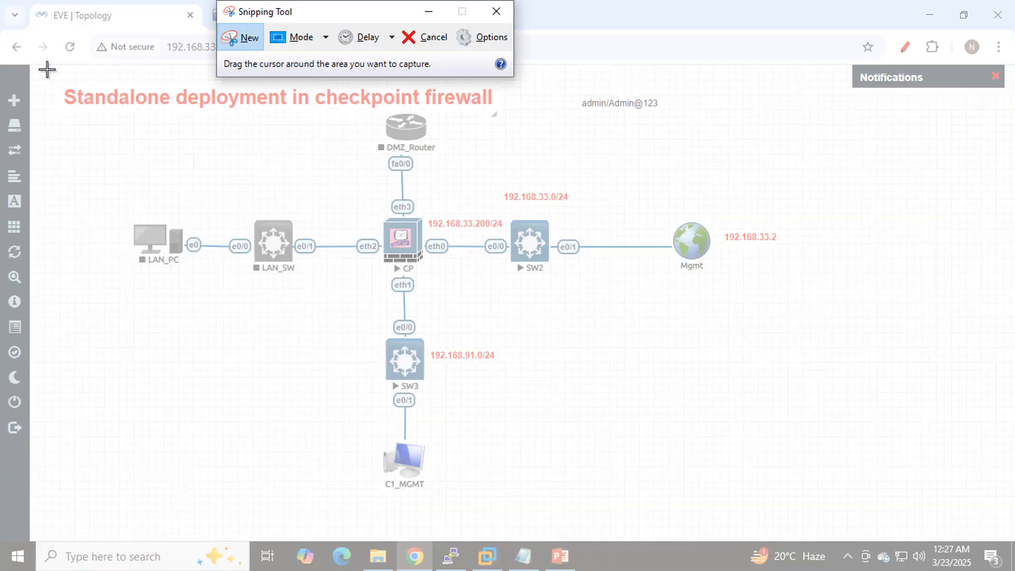
left_click_drag(47, 69, 814, 501)
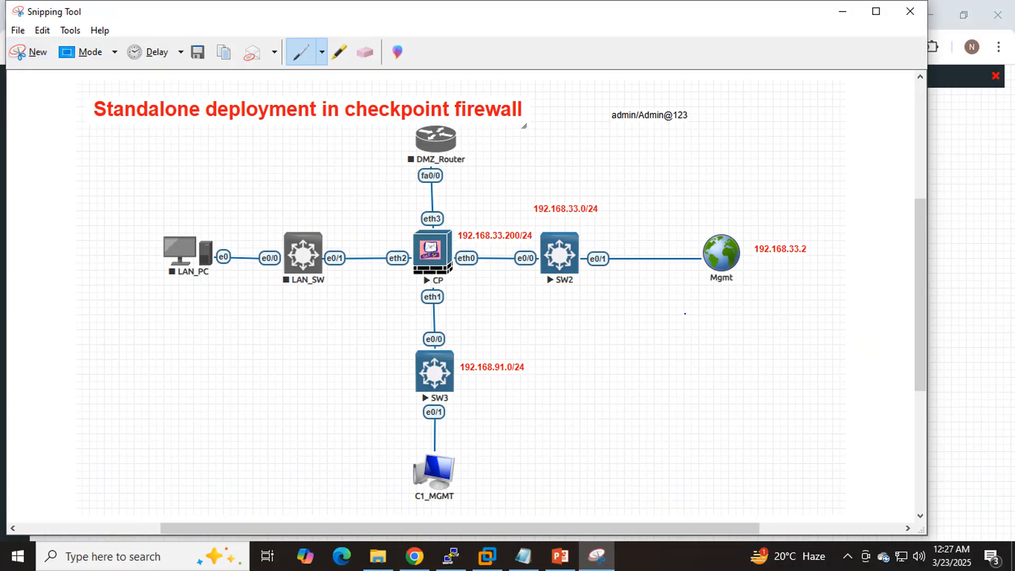
left_click_drag(730, 261, 829, 173)
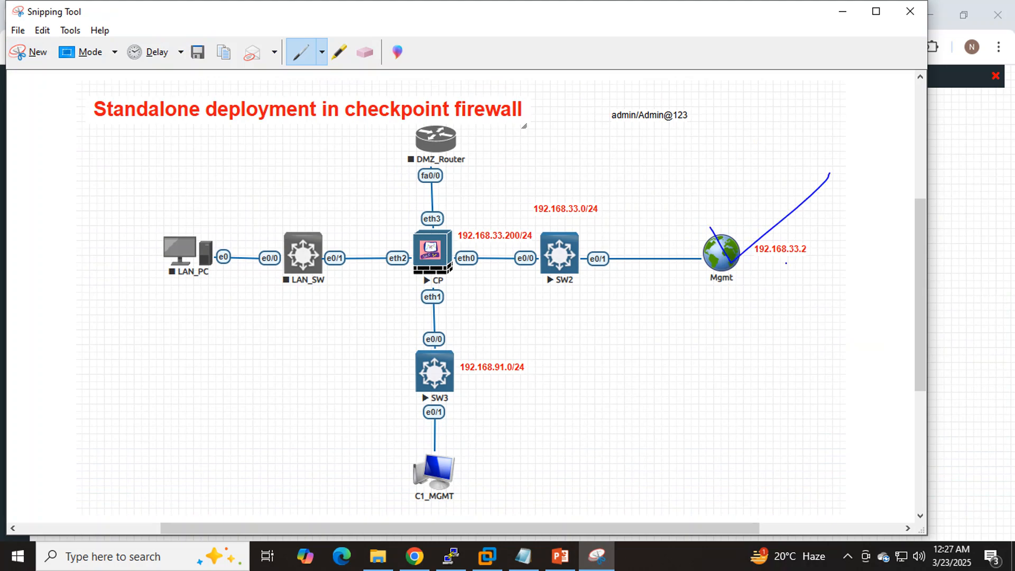
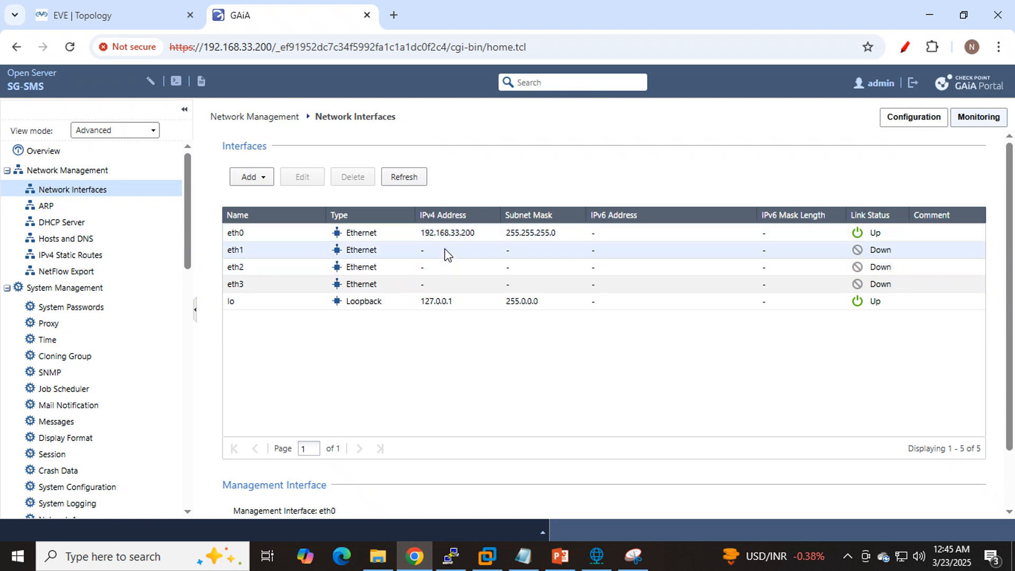
- Check the eth1 address in the EVE-NG topology and open the eth1 interface for editing in Gaia
left_click(131, 14)
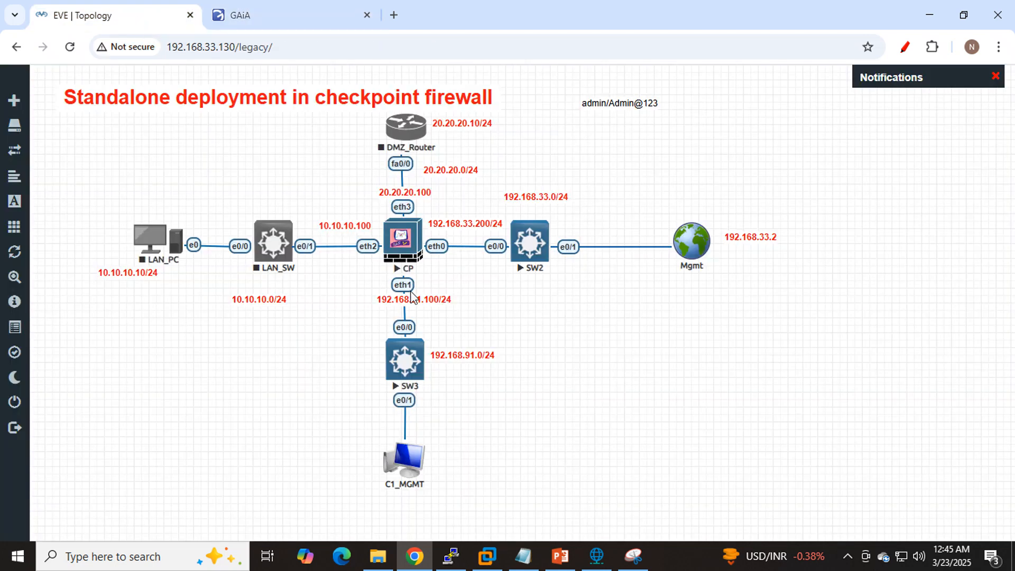
left_click(260, 18)
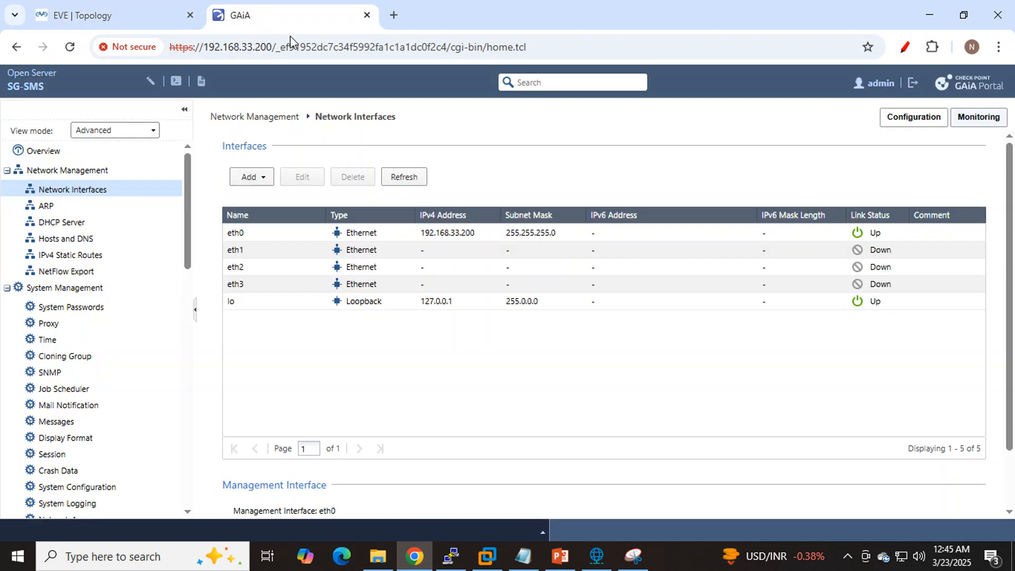
left_click(290, 251)
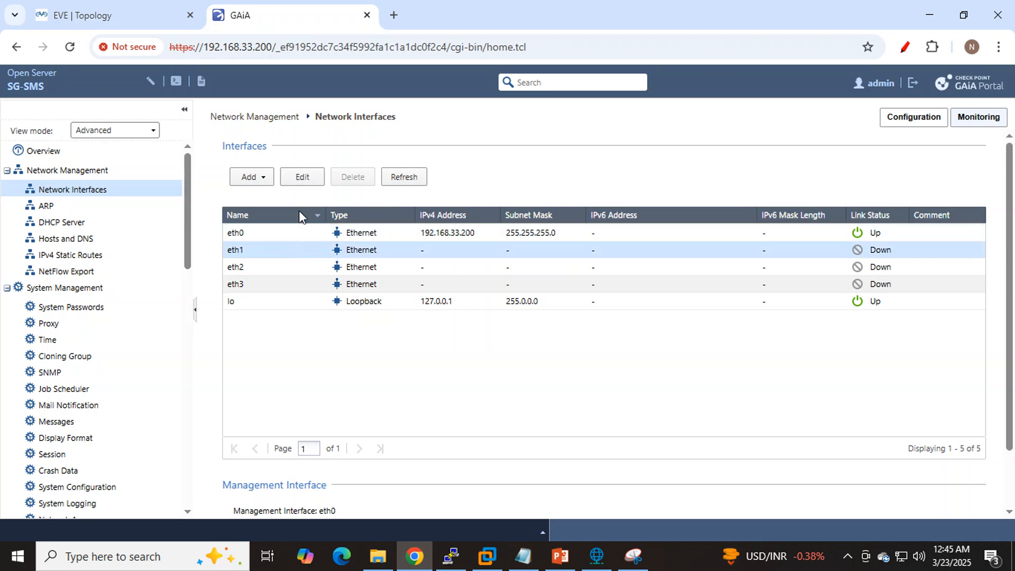
left_click(301, 178)
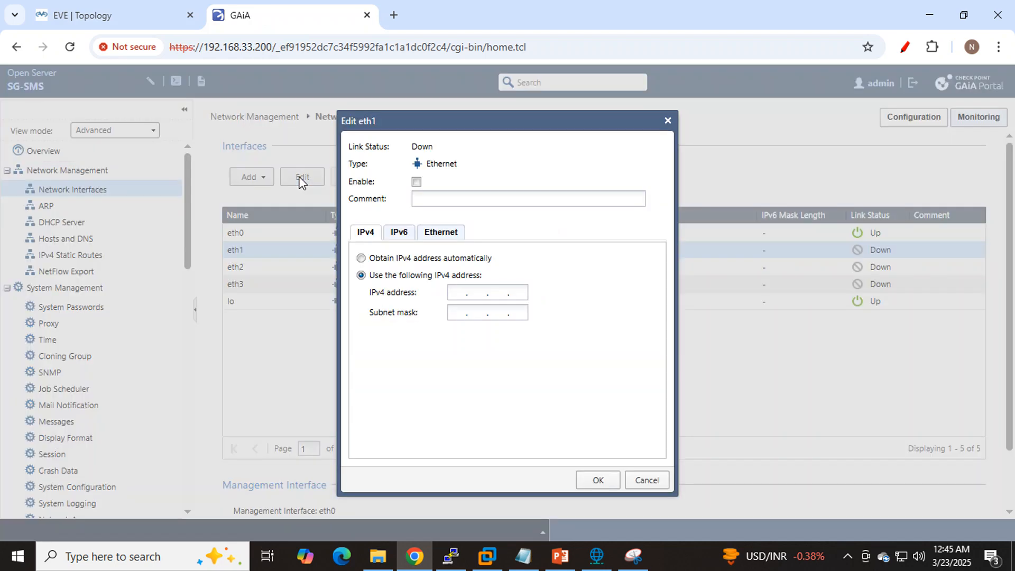
- Capture the Edit eth1 dialog in Snipping Tool and mark the Enable checkbox and both IPv4 address options with the pen
left_click(633, 555)
left_click(29, 52)
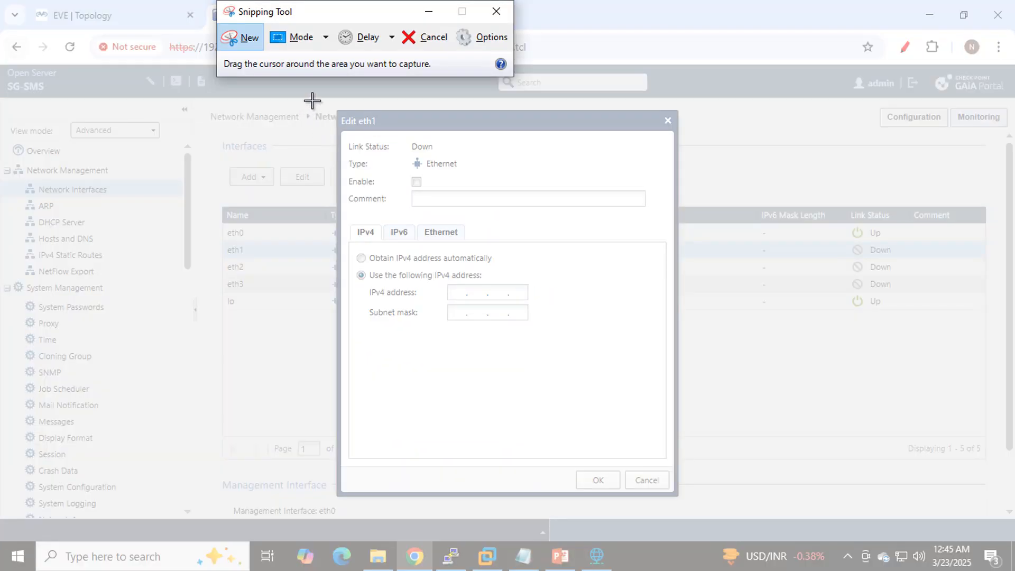
left_click_drag(314, 100, 720, 512)
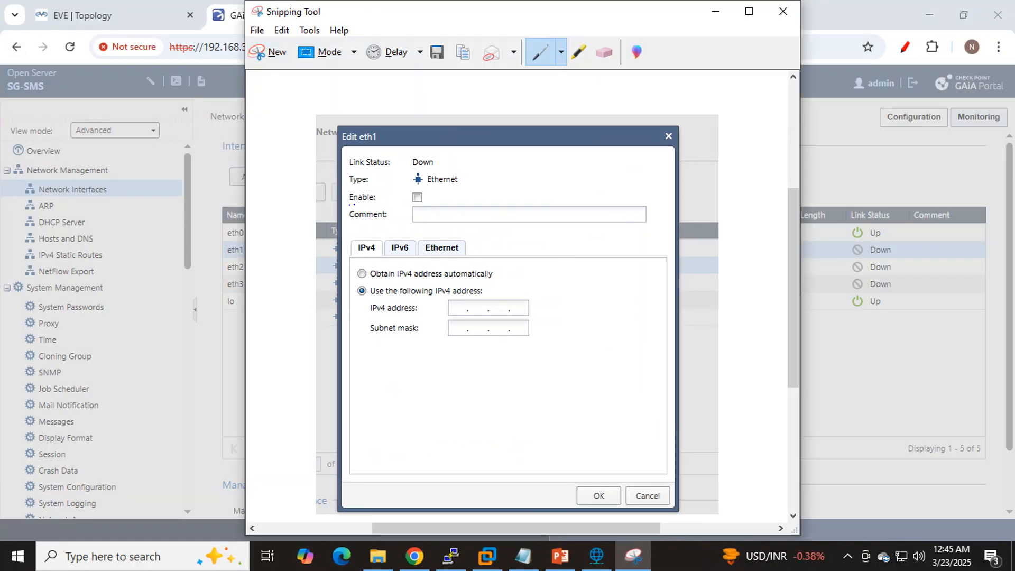
mouse_move(351, 204)
left_mouse_down()
mouse_move(427, 202)
mouse_move(412, 189)
mouse_move(466, 202)
mouse_move(485, 192)
left_mouse_up()
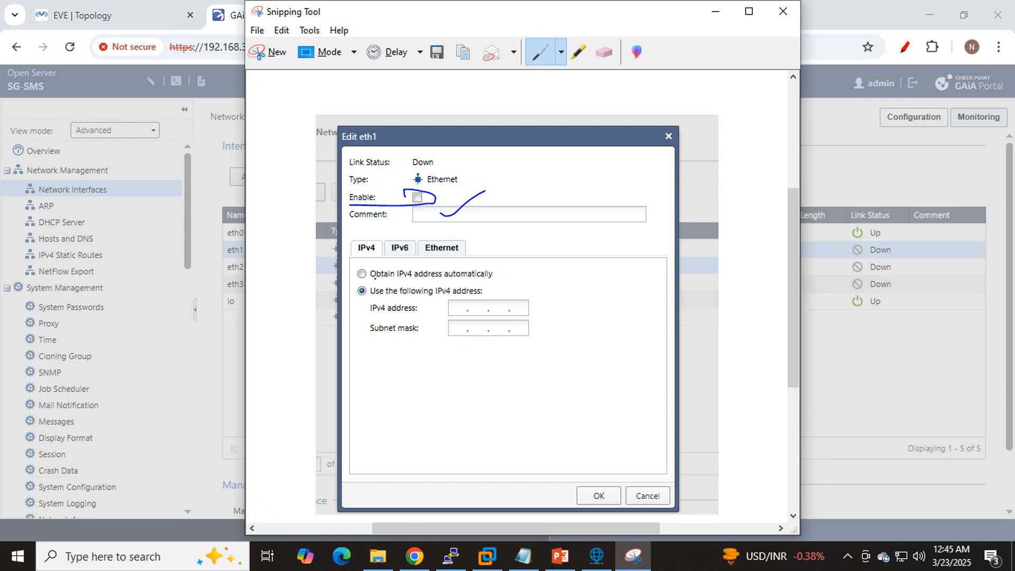
left_click_drag(375, 278, 483, 275)
left_click_drag(372, 305, 433, 304)
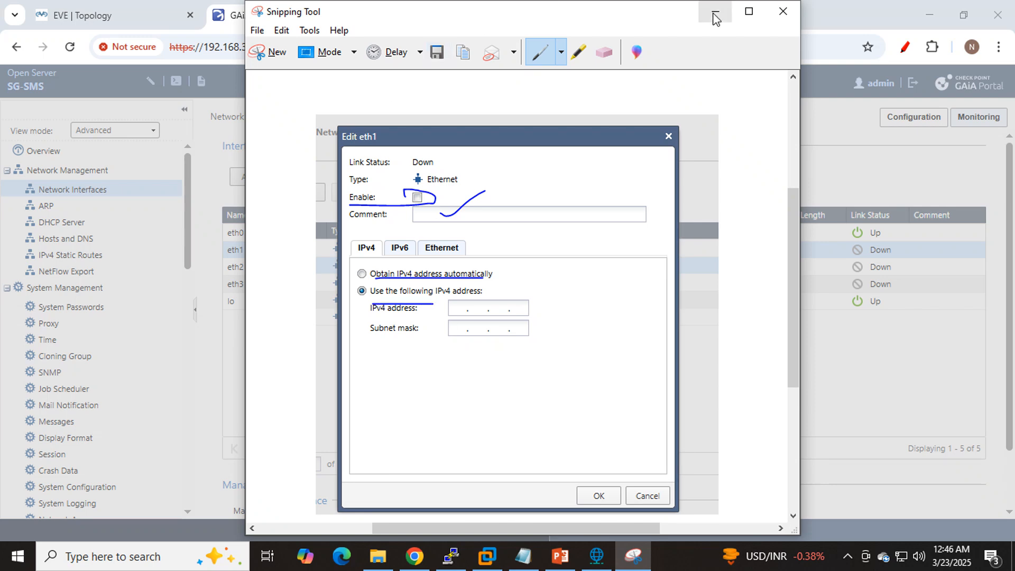
left_click(714, 17)
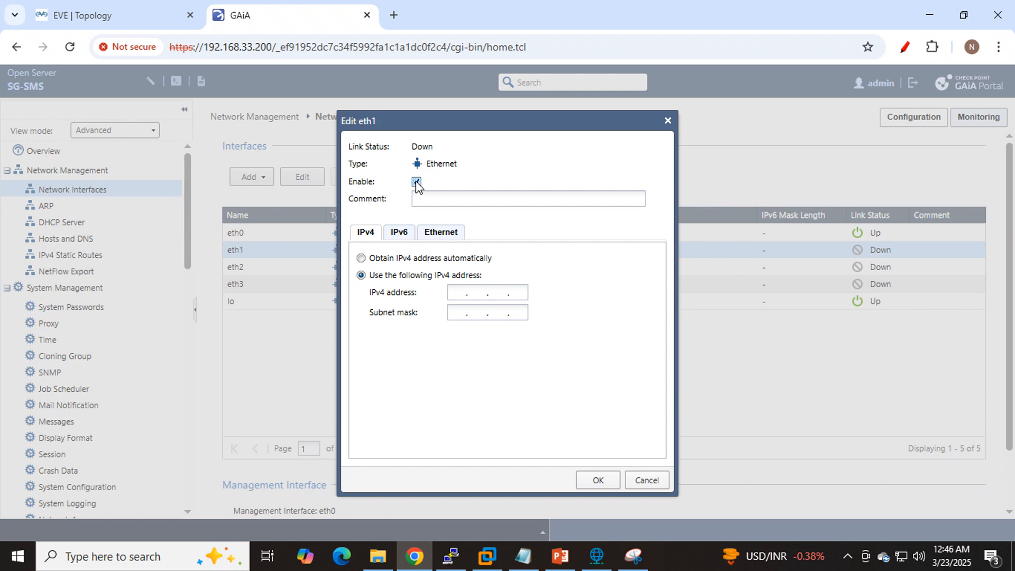
- Enable the eth1 interface and set its comment to MGMT
left_click(443, 199)
left_click(113, 16)
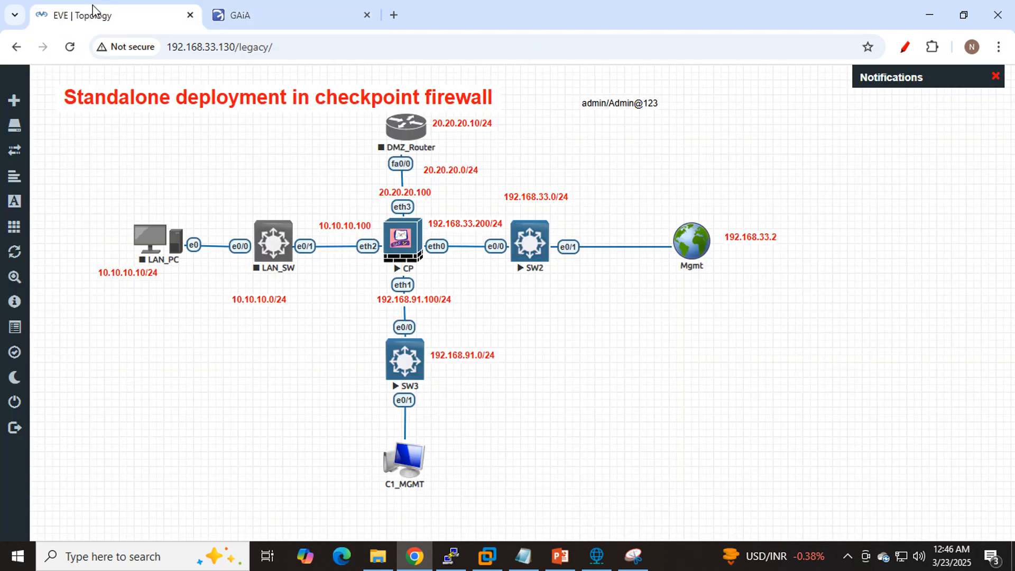
left_click(245, 15)
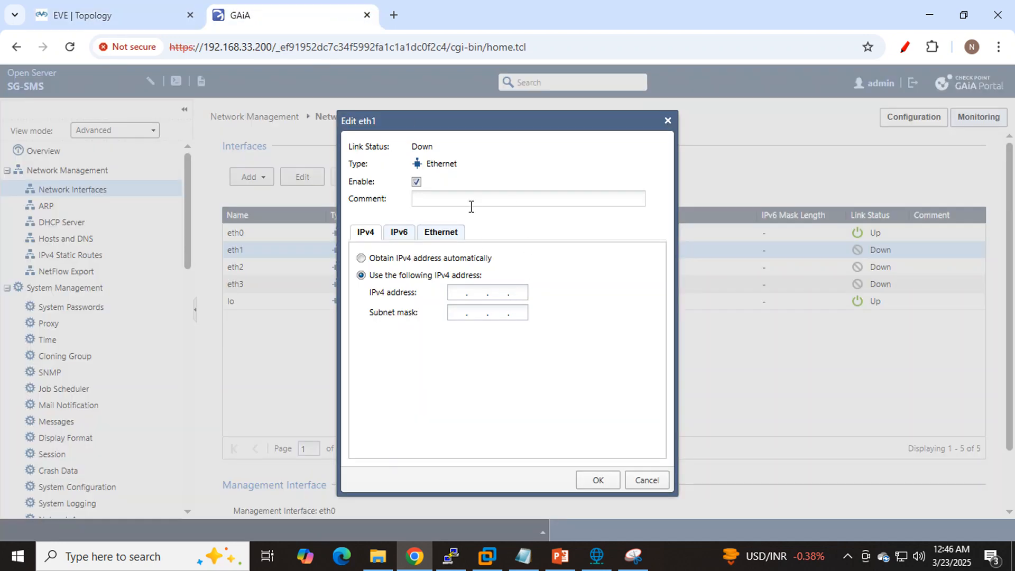
type("MGMT")
- Assign eth1 the IPv4 address 192.168.91.100 with subnet mask 255.255.255.0, matching the topology, and save the interface
left_click(456, 293)
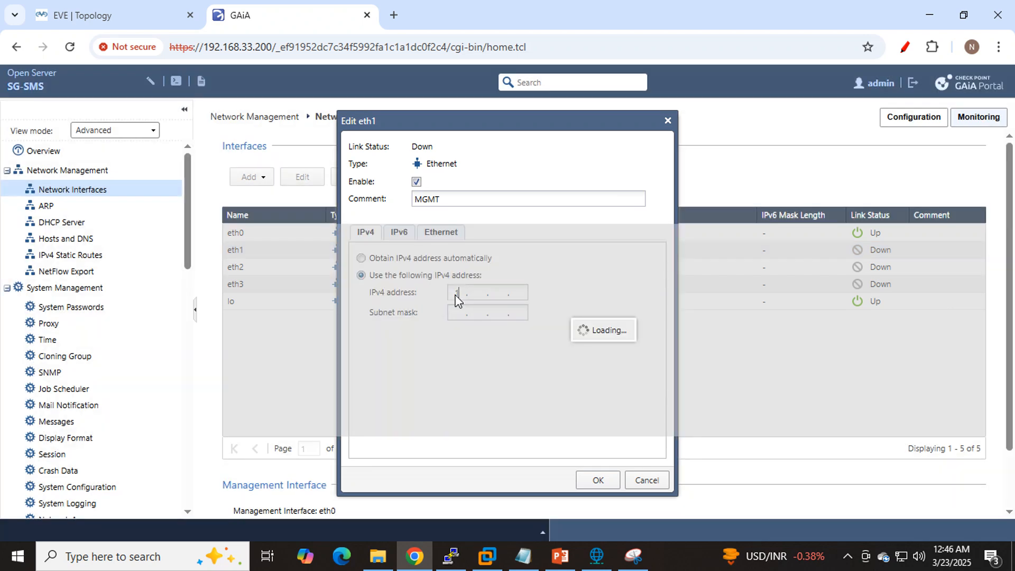
type("192 . . .")
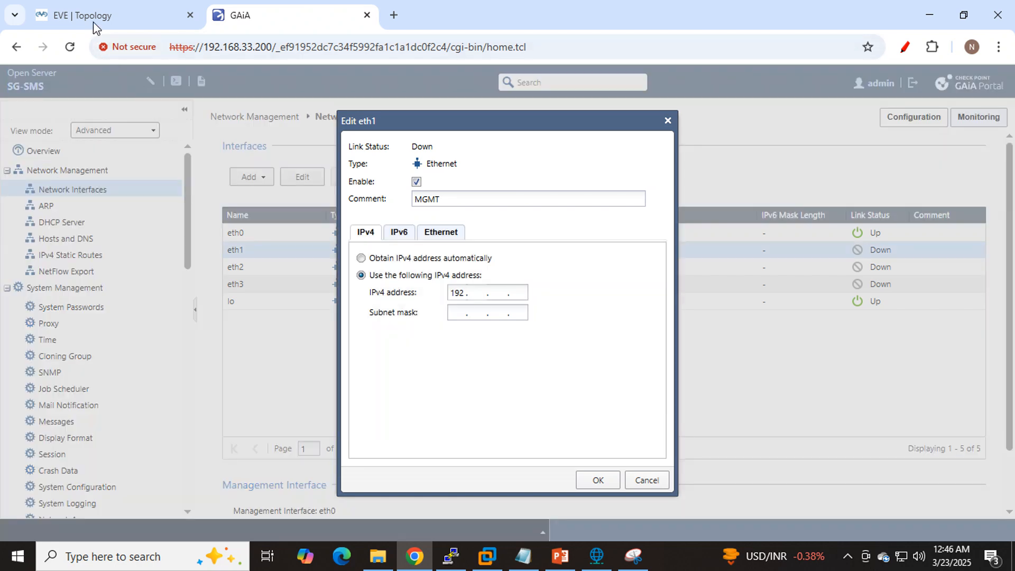
left_click(93, 21)
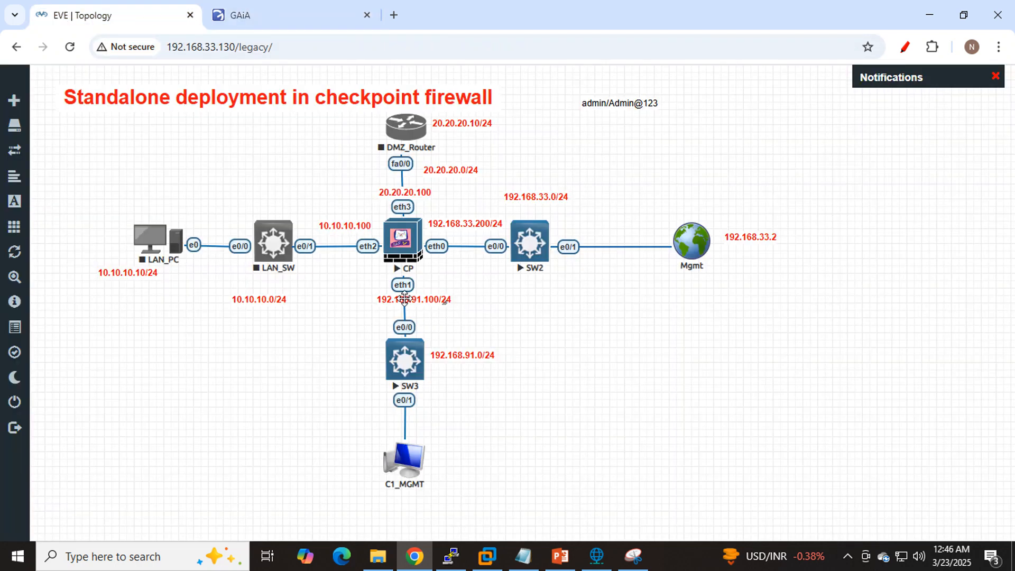
left_click(306, 14)
type("168")
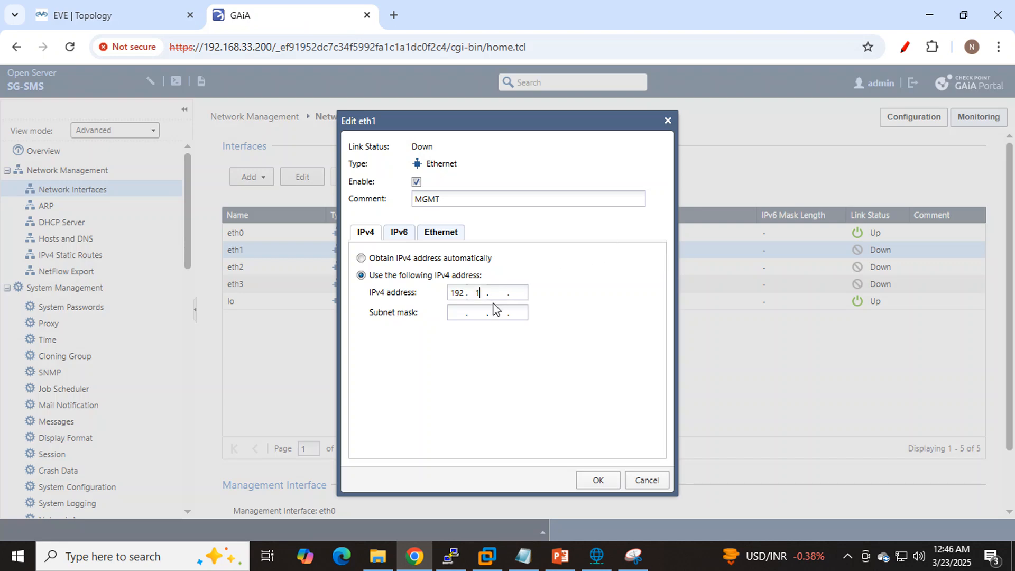
type("9 ")
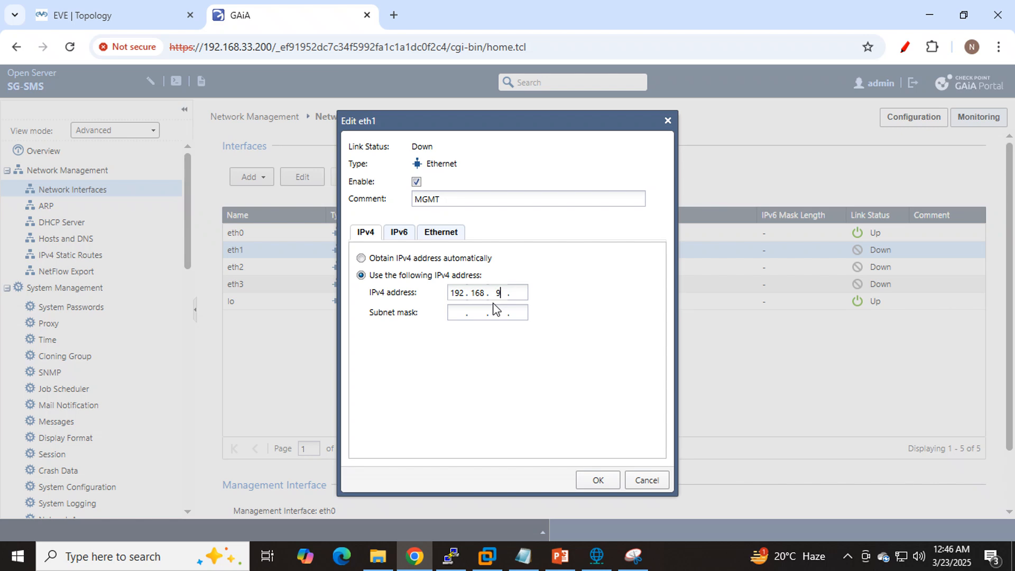
type("1.100255.255255")
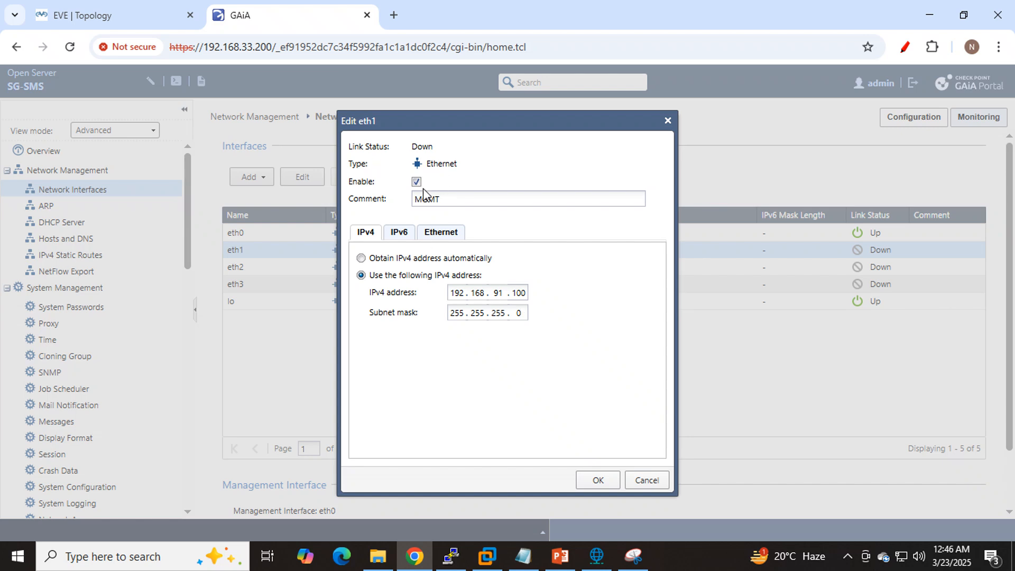
left_click(596, 490)
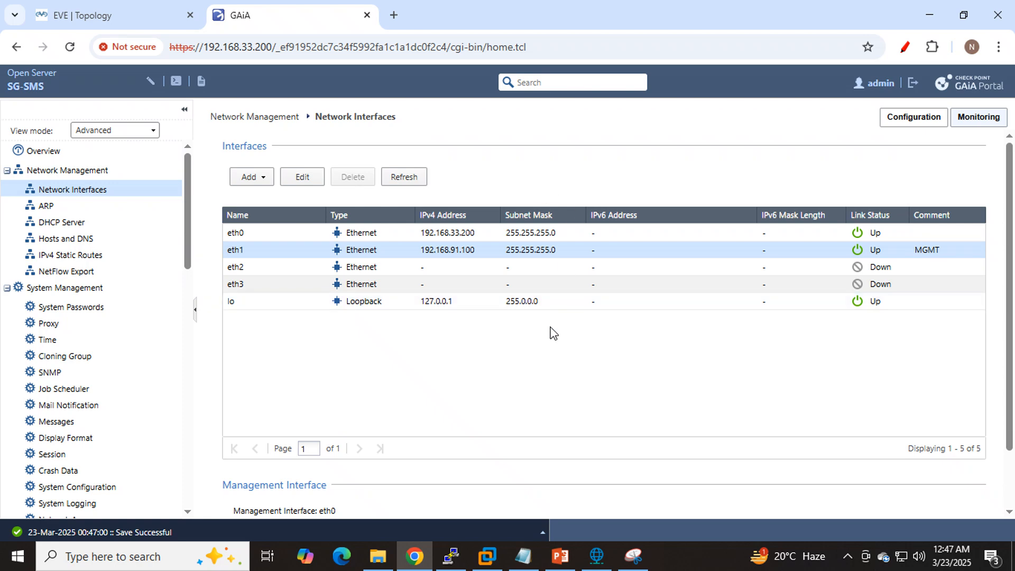
- Change the Gaia management interface to eth1 and confirm the change
scroll(551, 333, "down", 2)
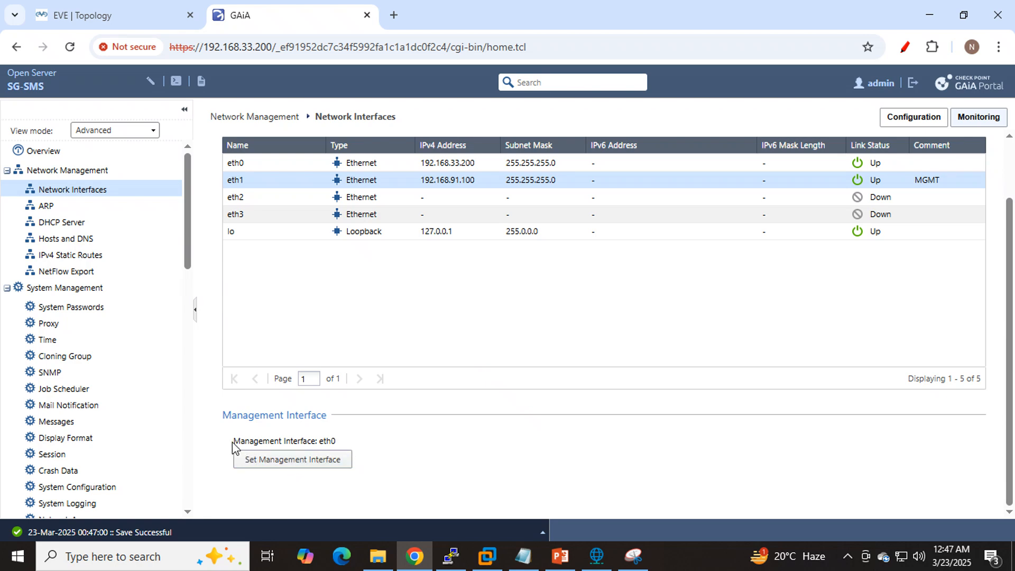
left_click_drag(233, 439, 336, 440)
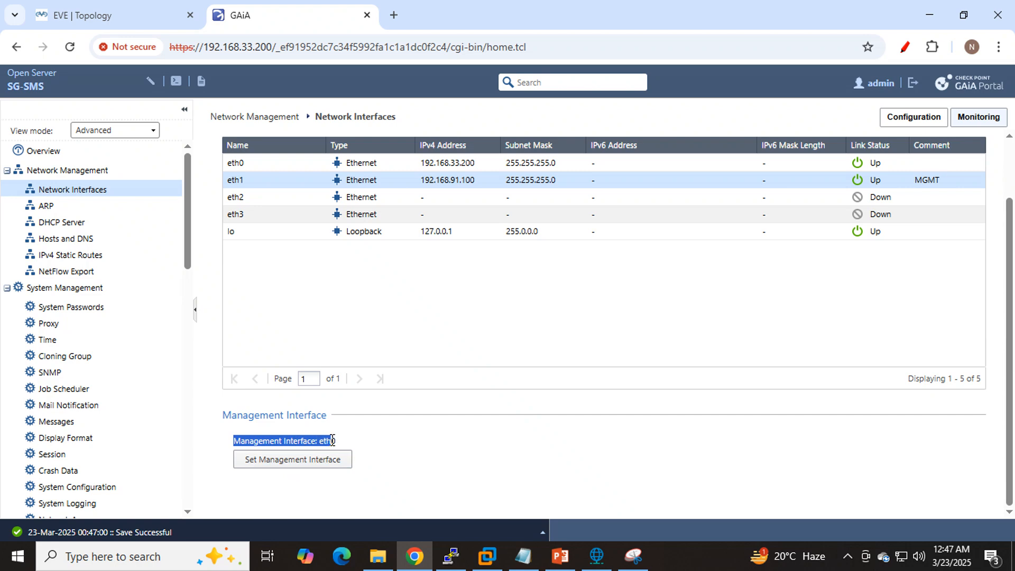
left_click(338, 445)
triple_click(336, 439)
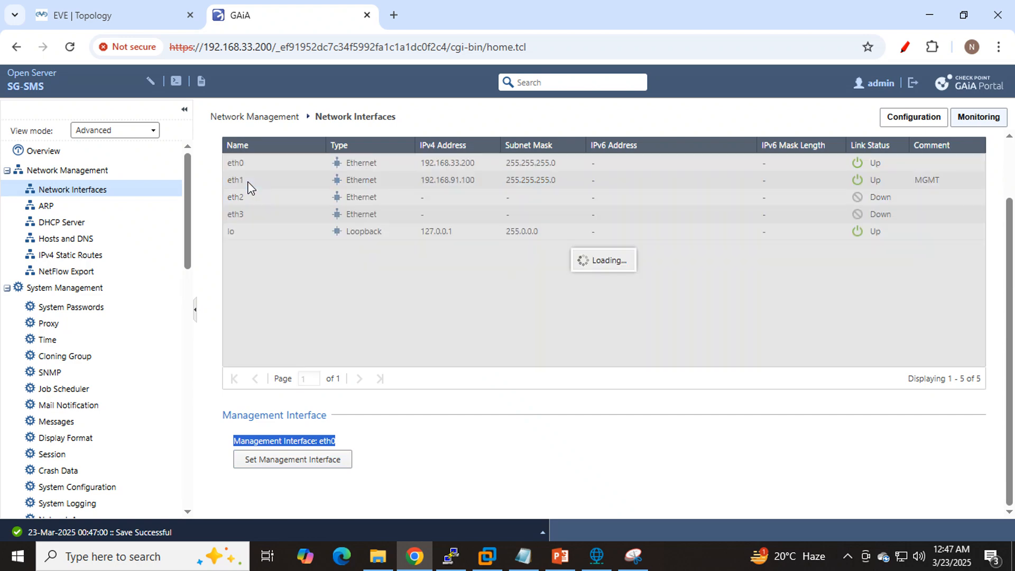
left_click(301, 467)
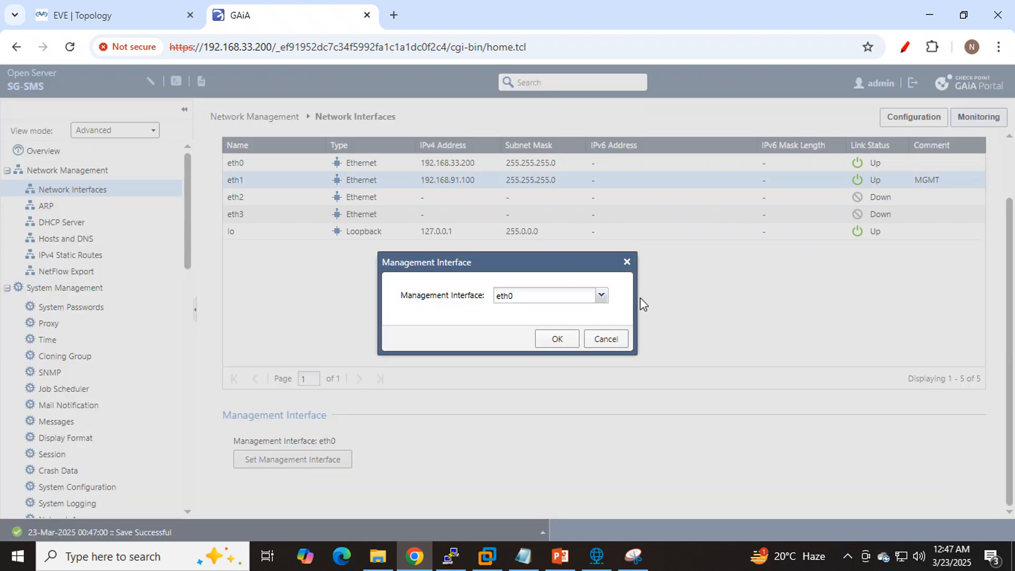
left_click(601, 296)
left_click(517, 331)
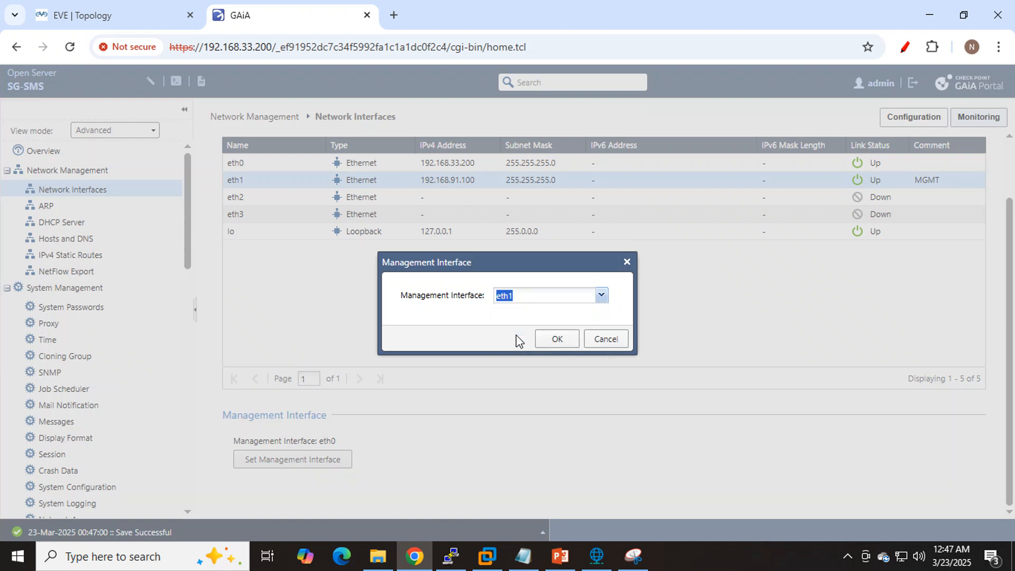
left_click(561, 343)
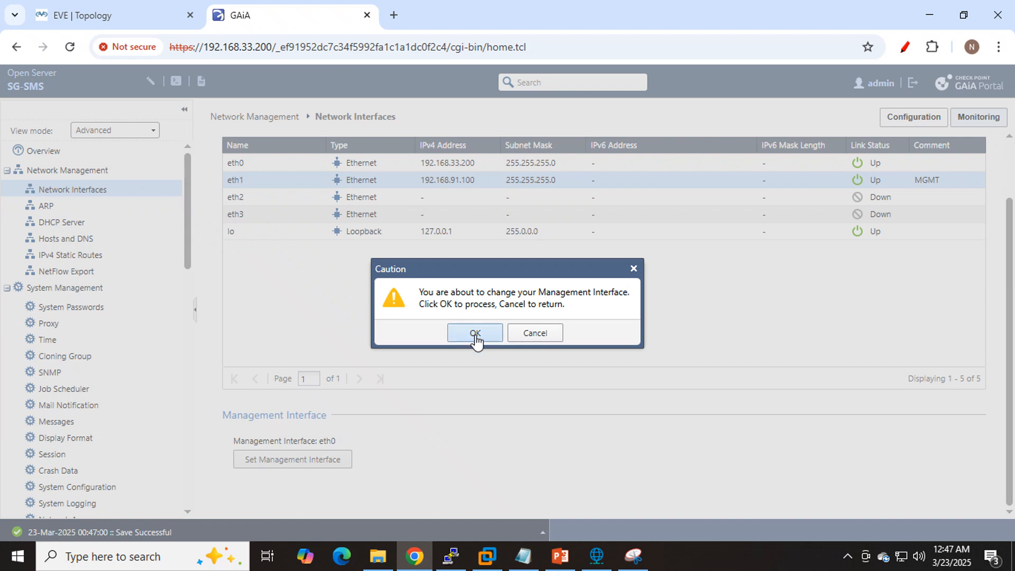
left_click(475, 333)
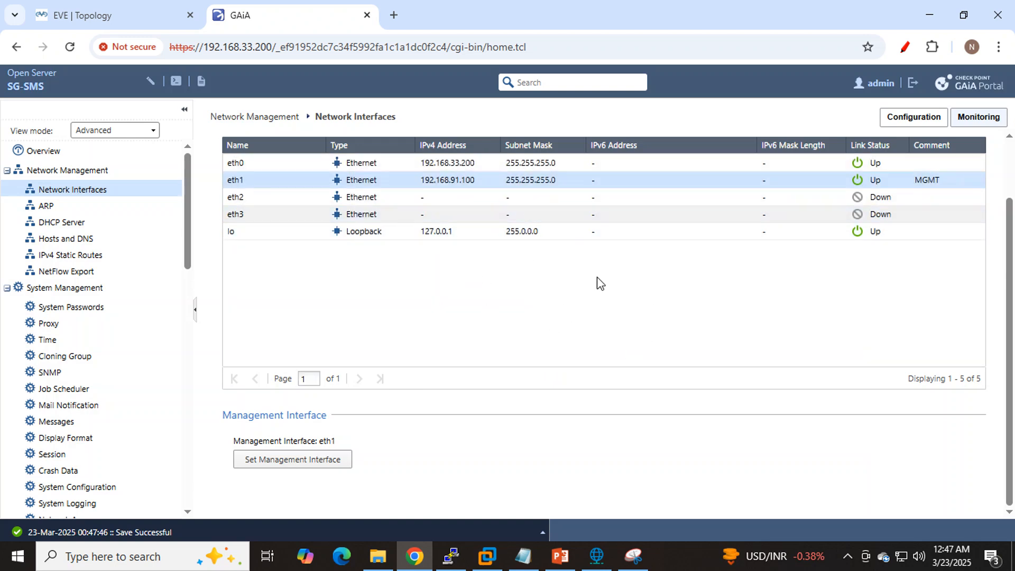
- Check the CP node in the topology and load the Gaia portal at 192.168.91.100 in a new browser tab
left_click(142, 18)
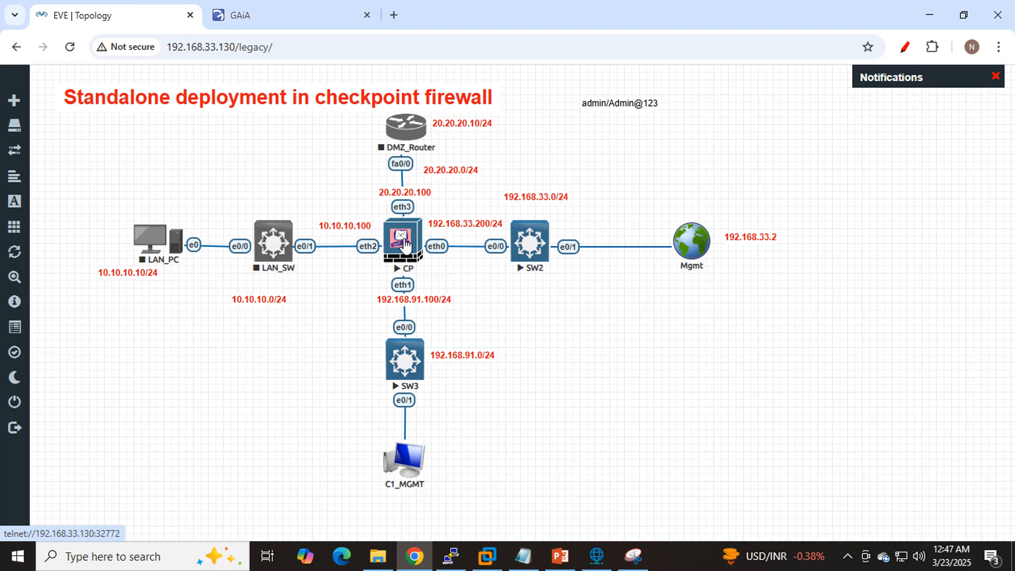
left_click(397, 12)
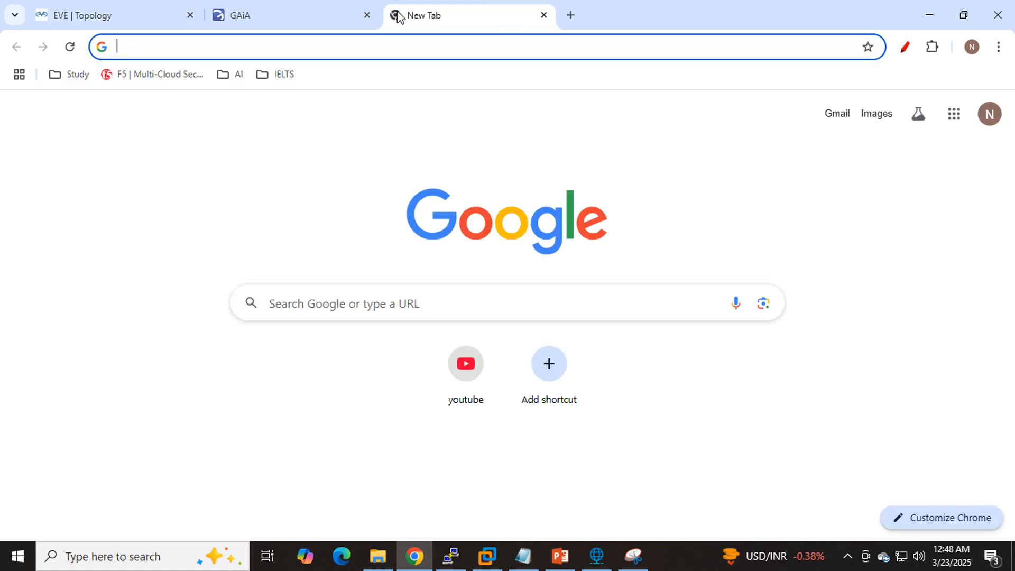
type("192")
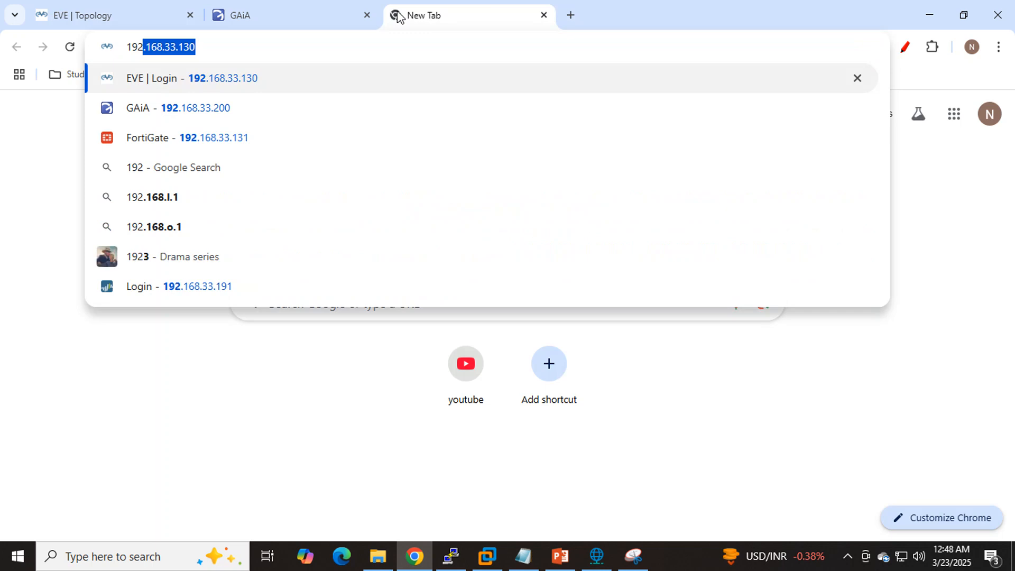
type(".168.9")
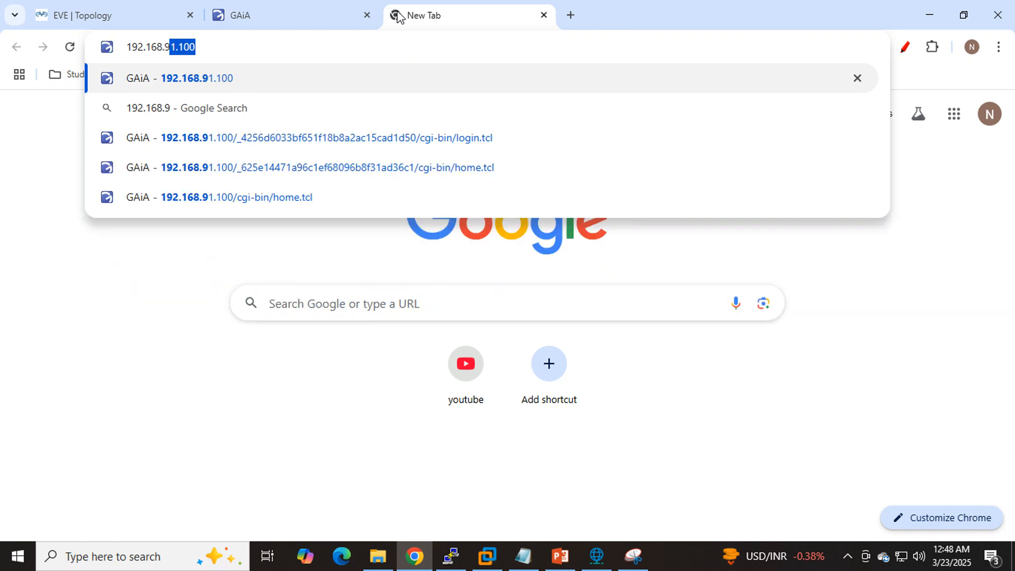
type("1.100")
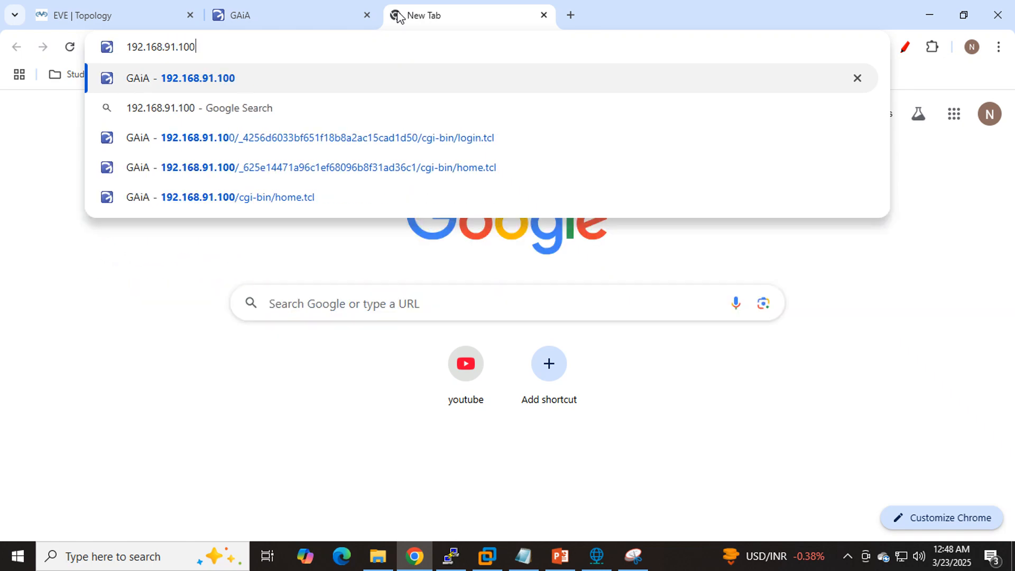
key("Return")
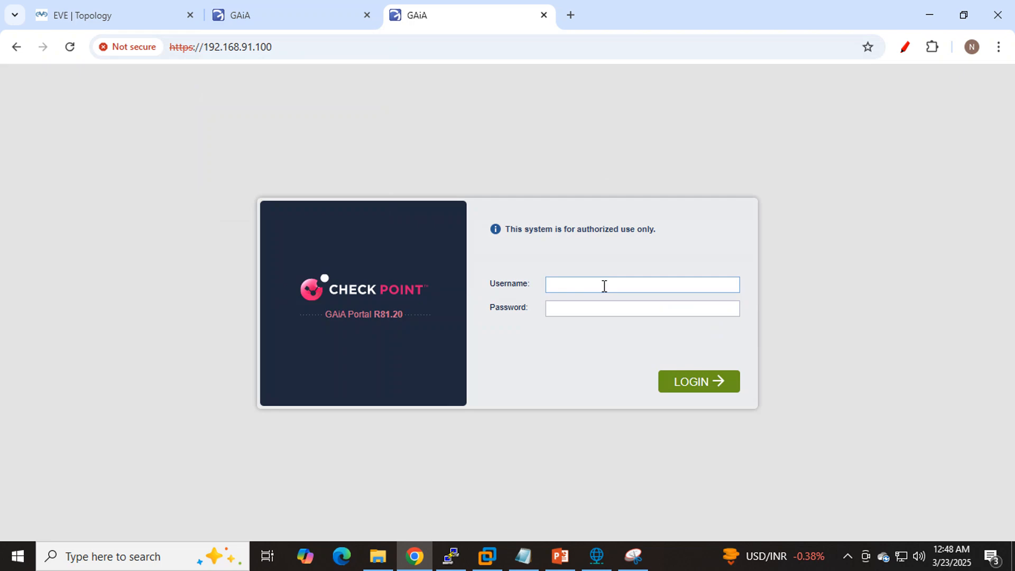
- Open the eth0 interface for editing in the original Gaia session at 192.168.33.200
left_click(312, 11)
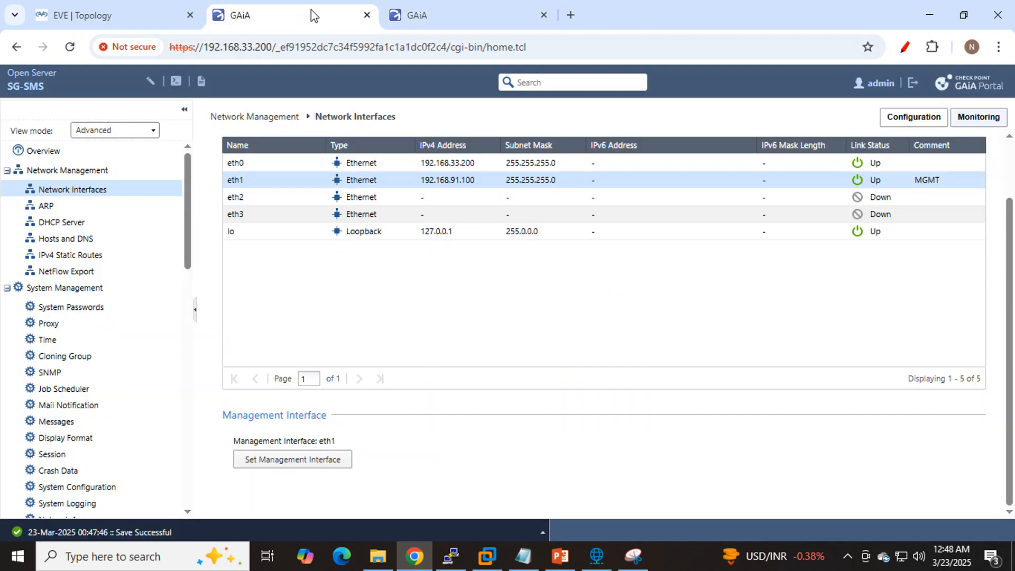
left_click(612, 164)
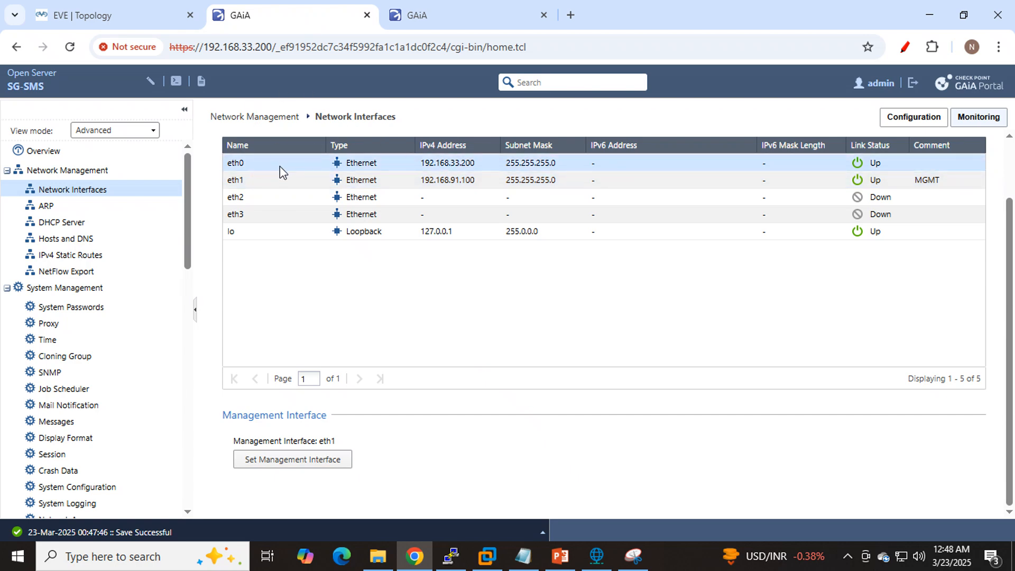
scroll(766, 259, "up", 2)
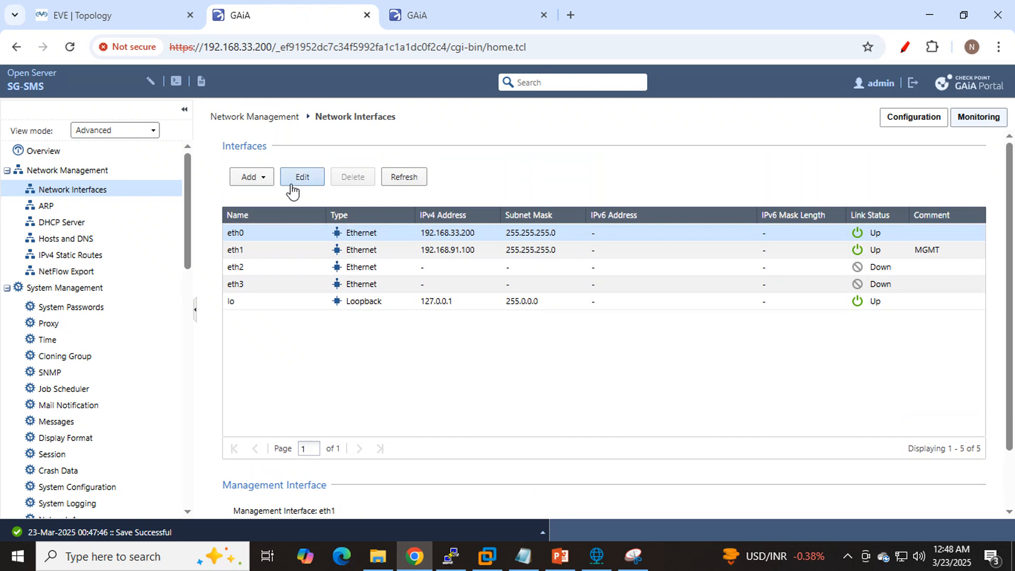
left_click(290, 184)
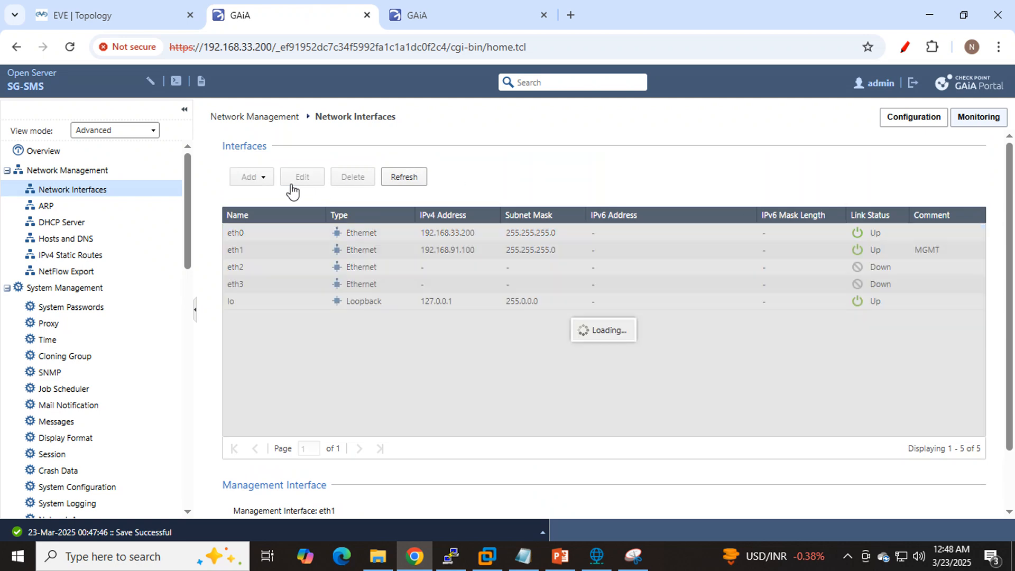
- Log in to the Gaia portal at 192.168.91.100 as admin with the account password, and close the old 192.168.33.200 session
left_click(467, 14)
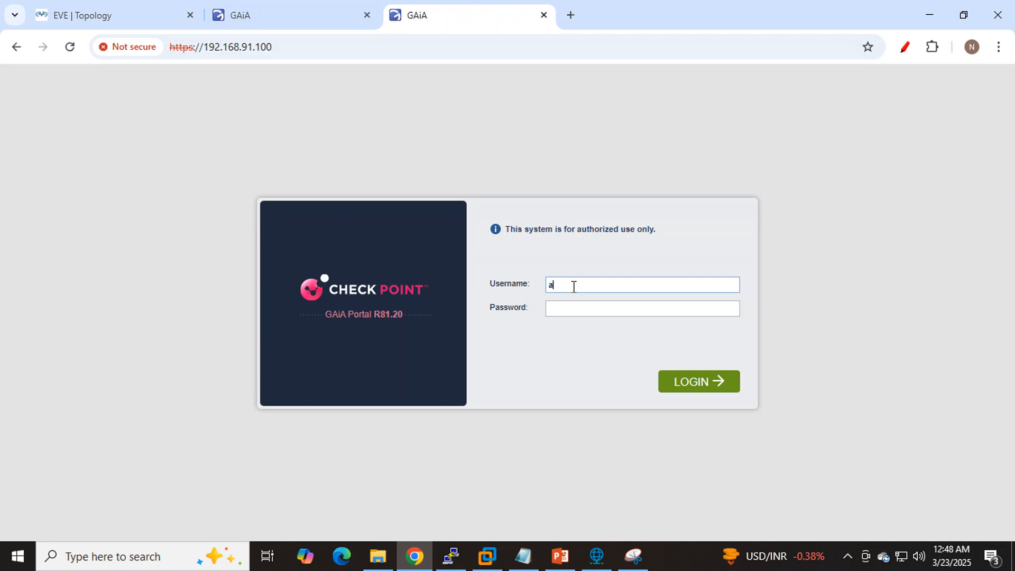
type("admin")
key("Tab")
type("••")
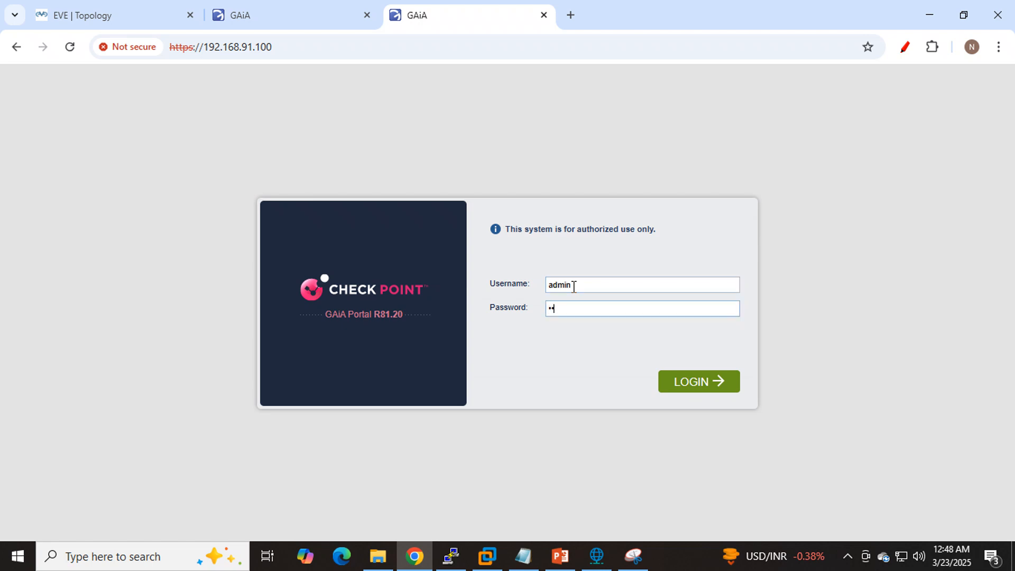
type("•••")
key("Return")
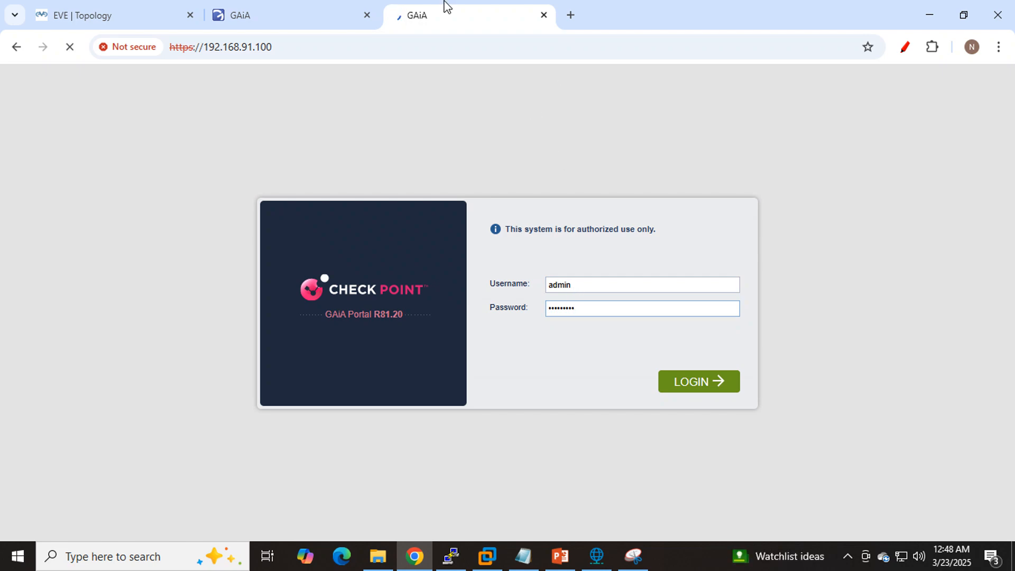
left_click(311, 11)
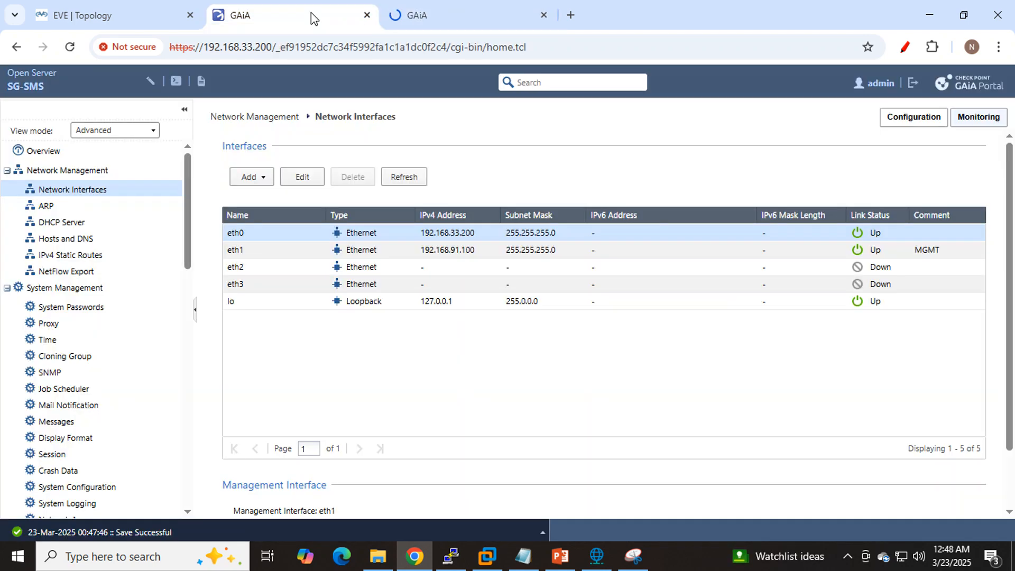
left_click(366, 14)
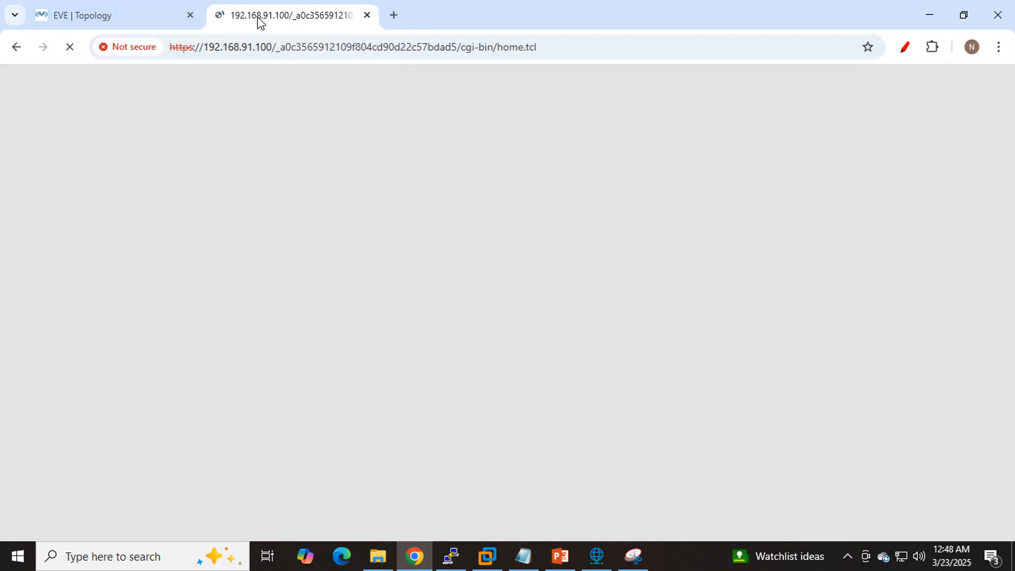
- Capture the EVE-NG topology with Snipping Tool and mark eth1, eth0 and the path to the circled Mgmt cloud
left_click(151, 11)
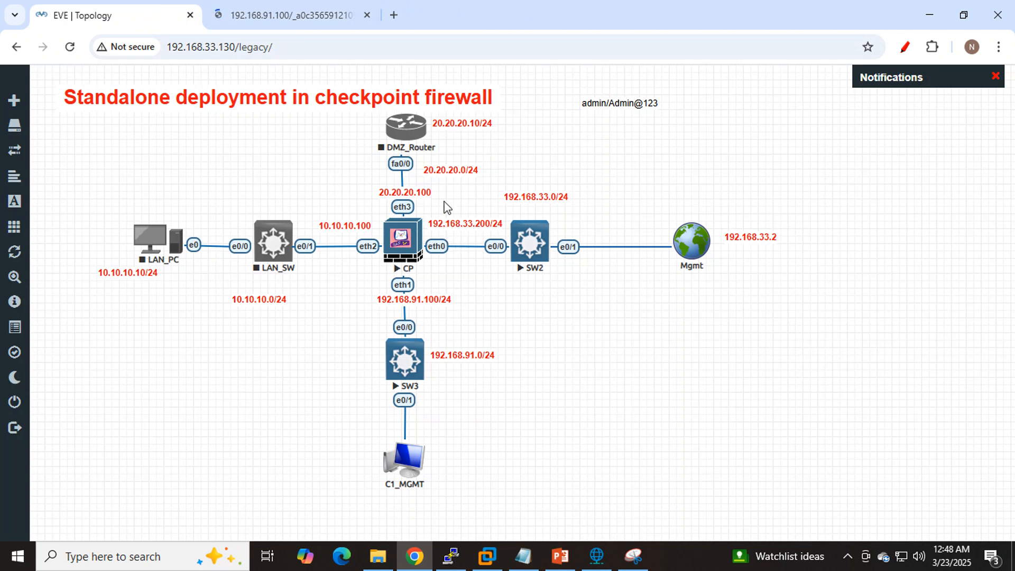
left_click(633, 558)
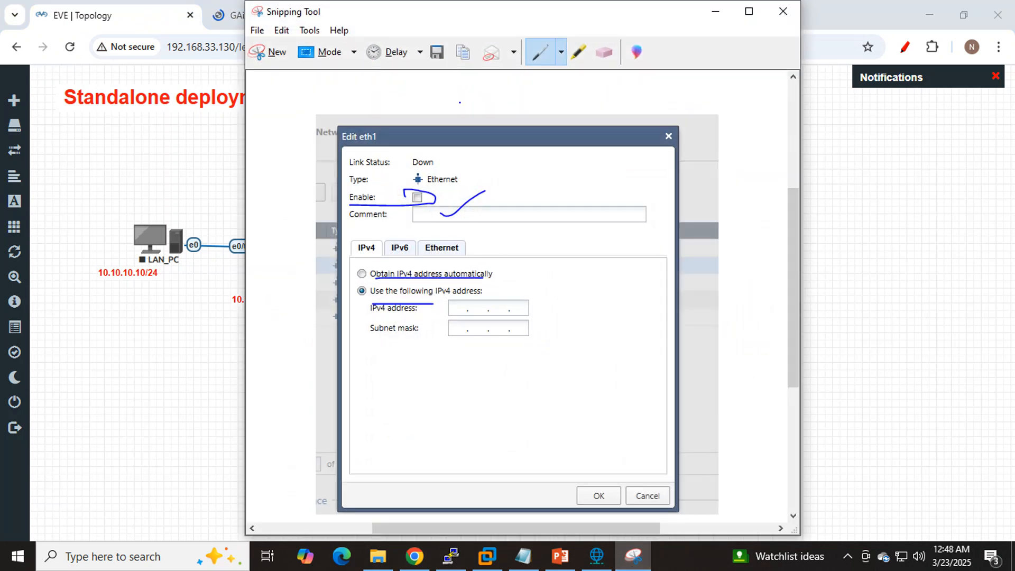
left_click(268, 52)
left_click_drag(706, 405, 834, 512)
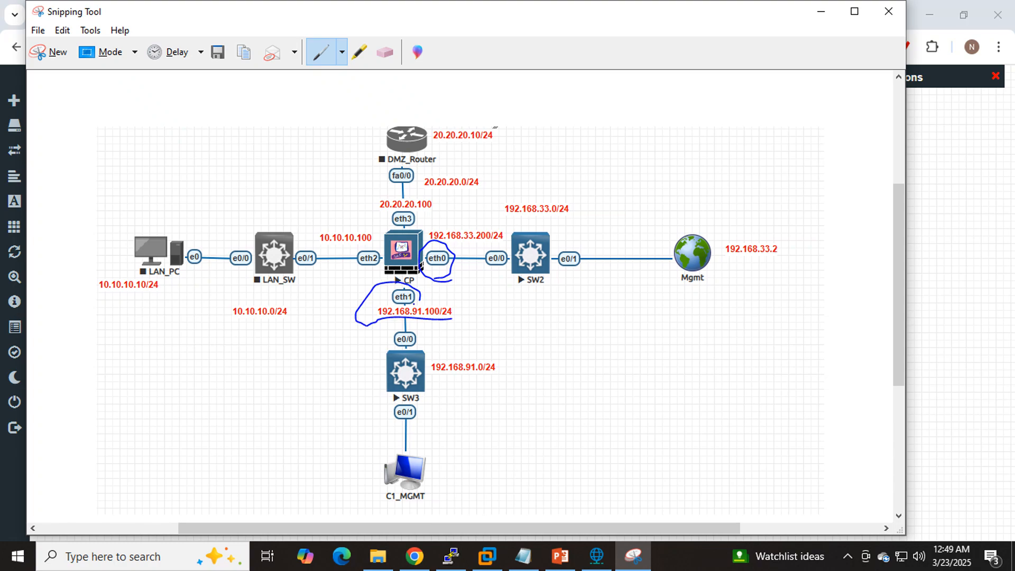
left_click_drag(416, 302, 486, 277)
left_click_drag(423, 269, 706, 264)
mouse_move(709, 216)
left_mouse_down()
mouse_move(658, 303)
mouse_move(877, 258)
mouse_move(695, 228)
left_mouse_up()
left_click(817, 13)
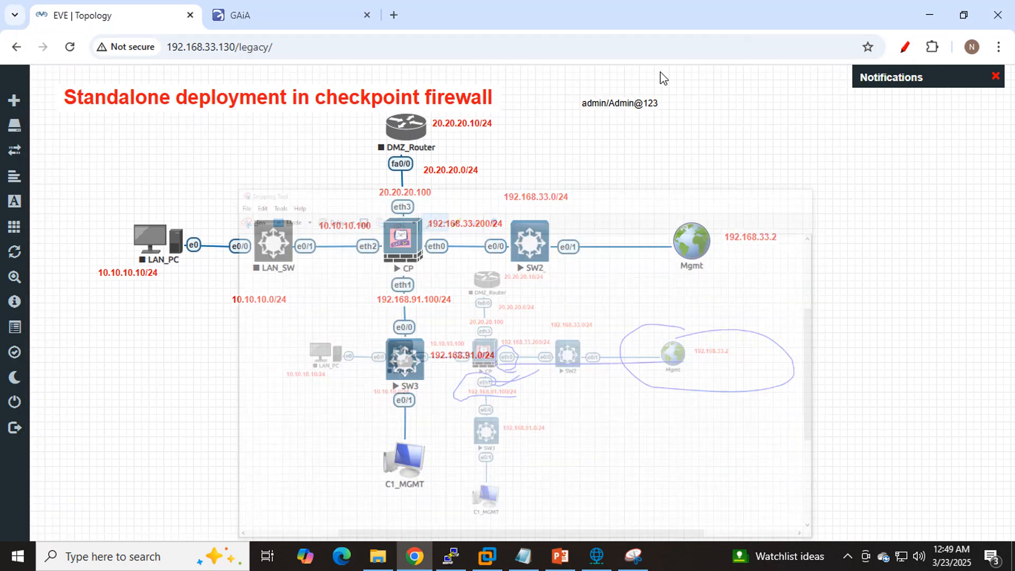
- Rename the Mgmt cloud network in the topology to Internet and save it
right_click(684, 255)
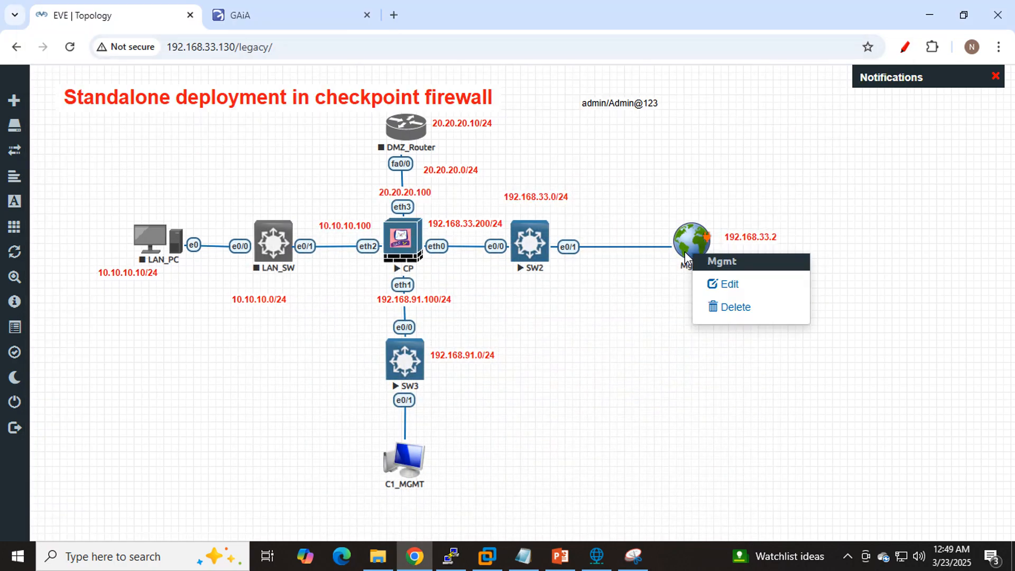
left_click(735, 287)
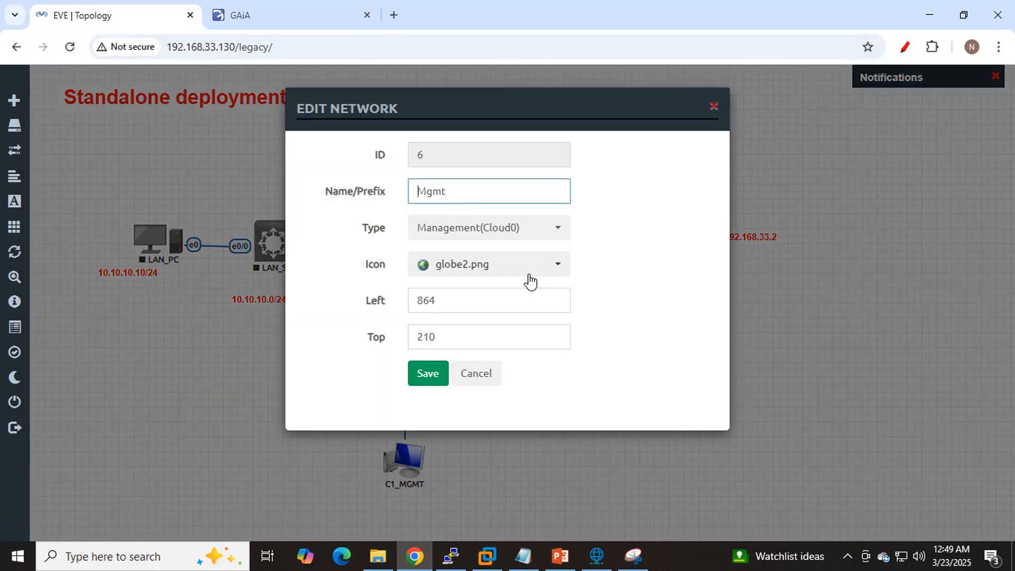
double_click(484, 194)
type("Internet")
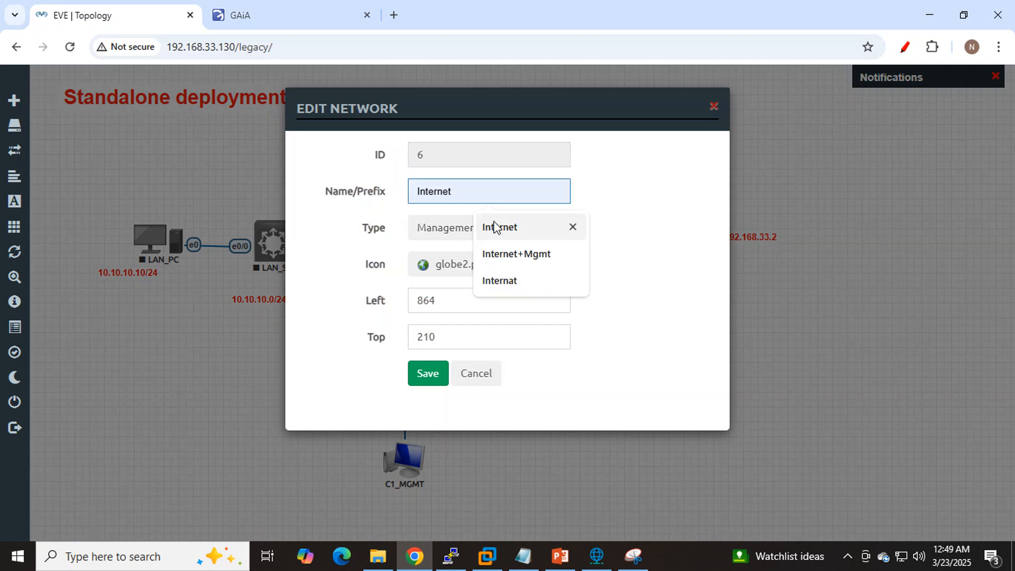
left_click(498, 226)
left_click(415, 373)
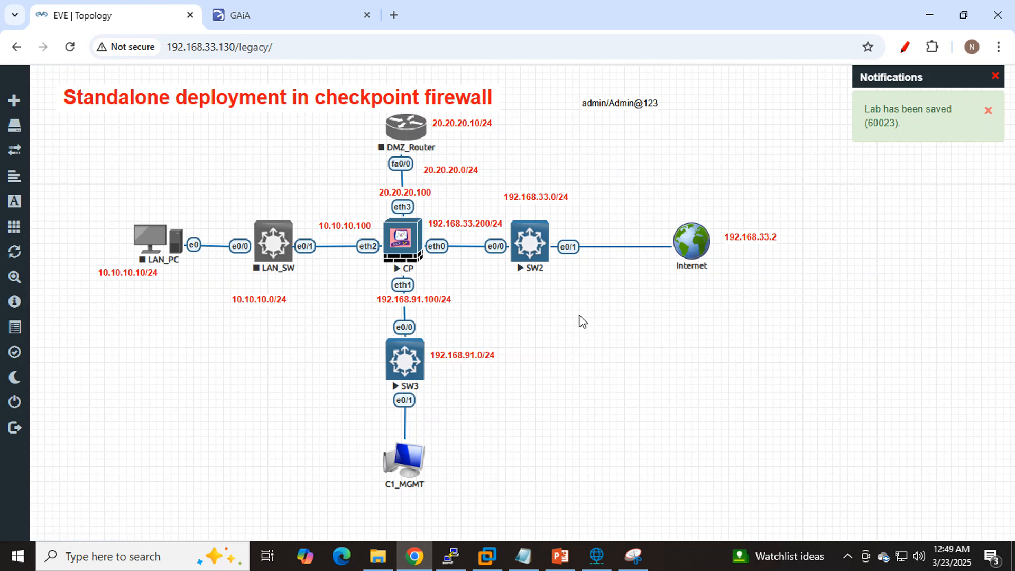
- Review the R81.20 SmartConsole download page linked from the Gaia overview, and close it without downloading
left_click(260, 11)
left_click(77, 15)
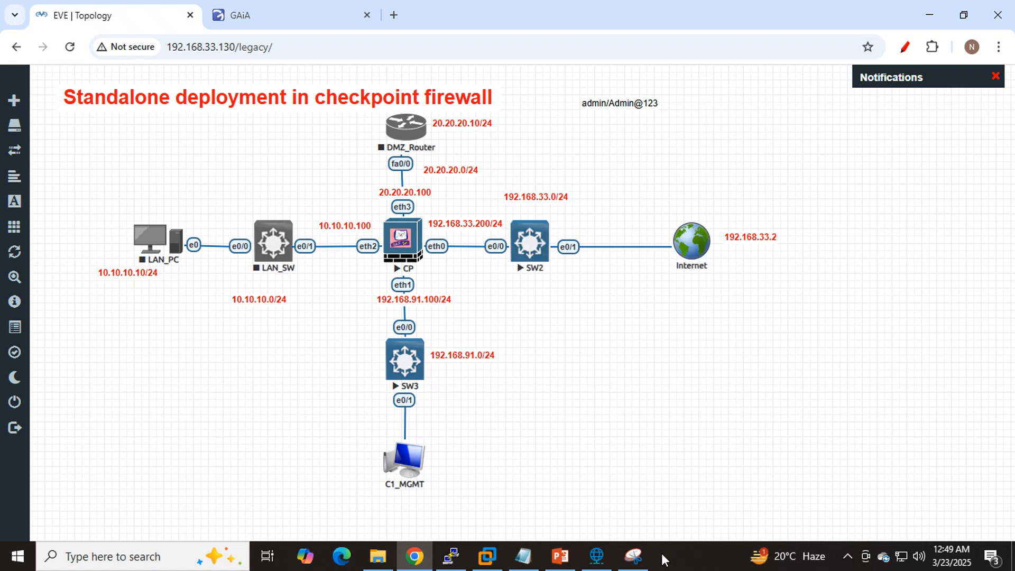
left_click(281, 13)
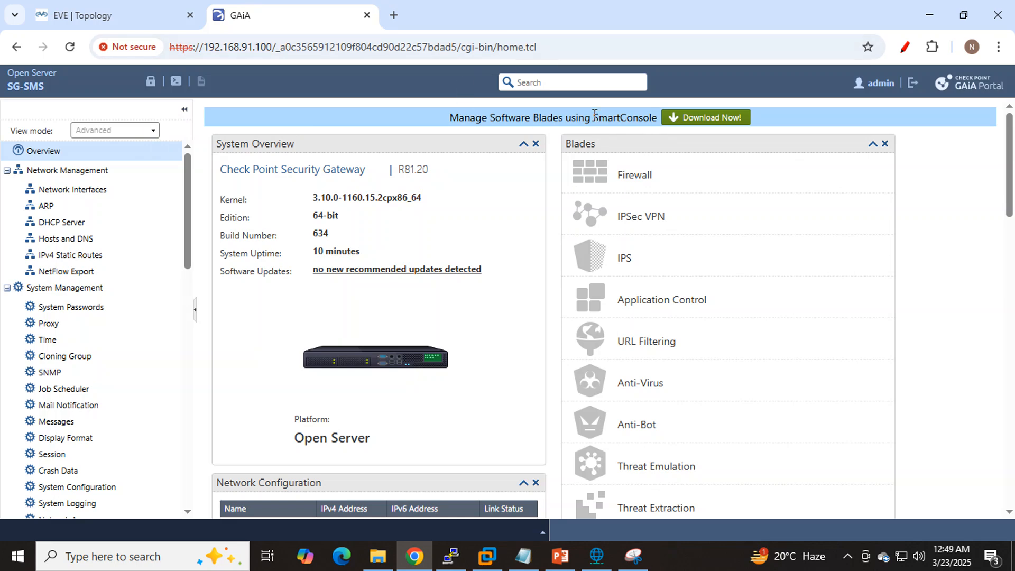
left_click_drag(594, 113, 658, 118)
left_click(684, 121)
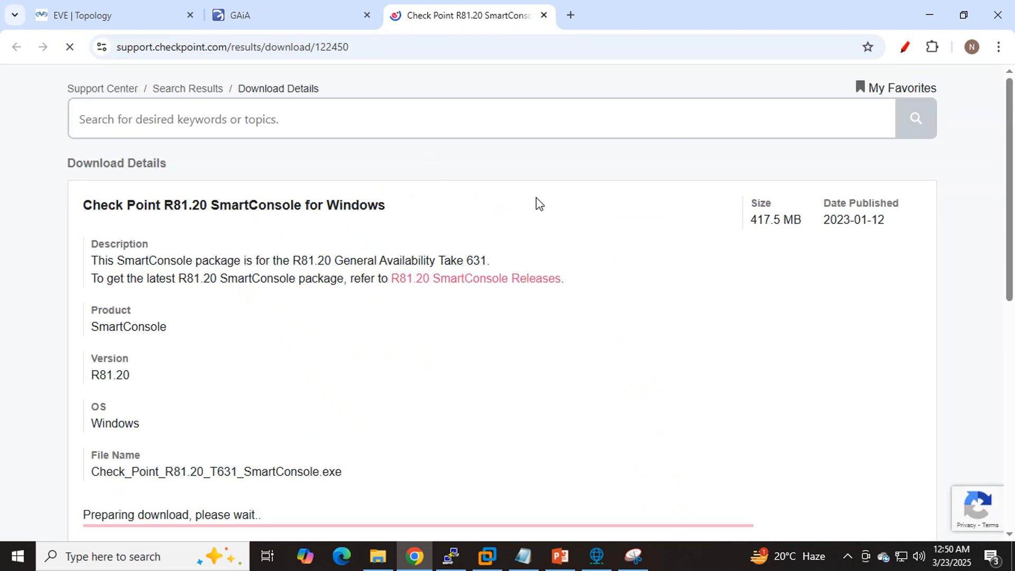
scroll(493, 226, "down", 4)
scroll(493, 226, "down", 2)
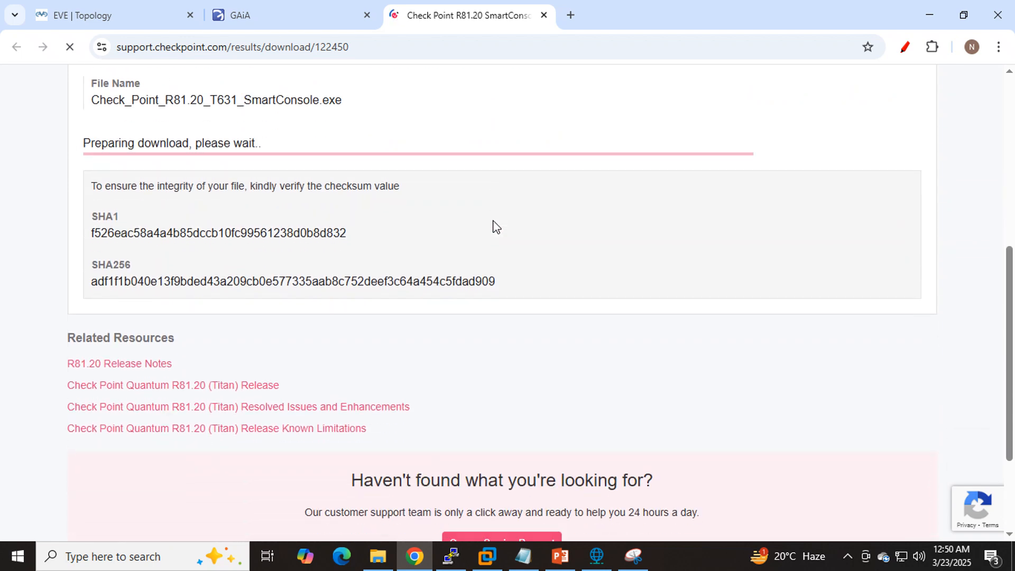
scroll(494, 226, "up", 1)
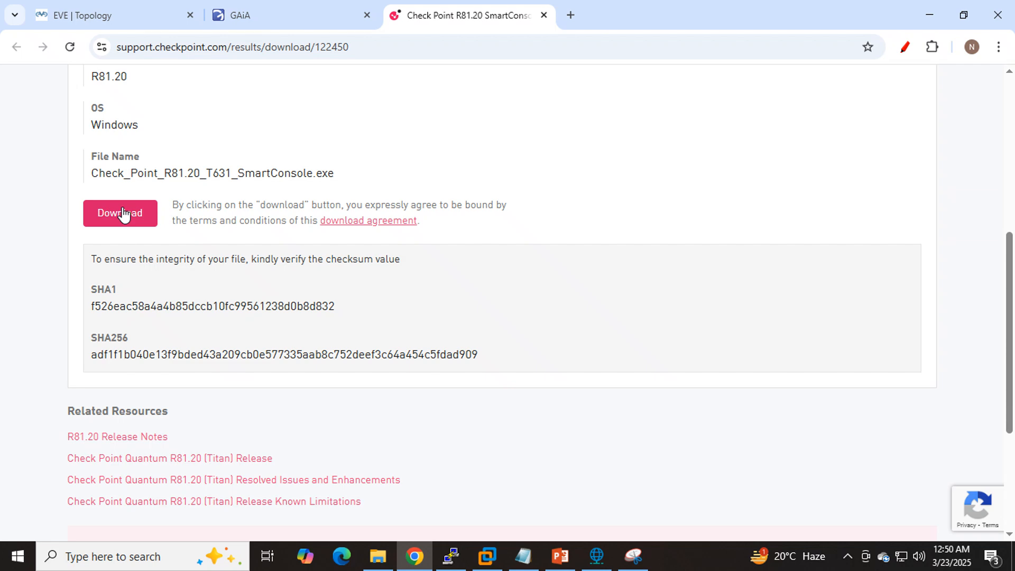
left_click(240, 15)
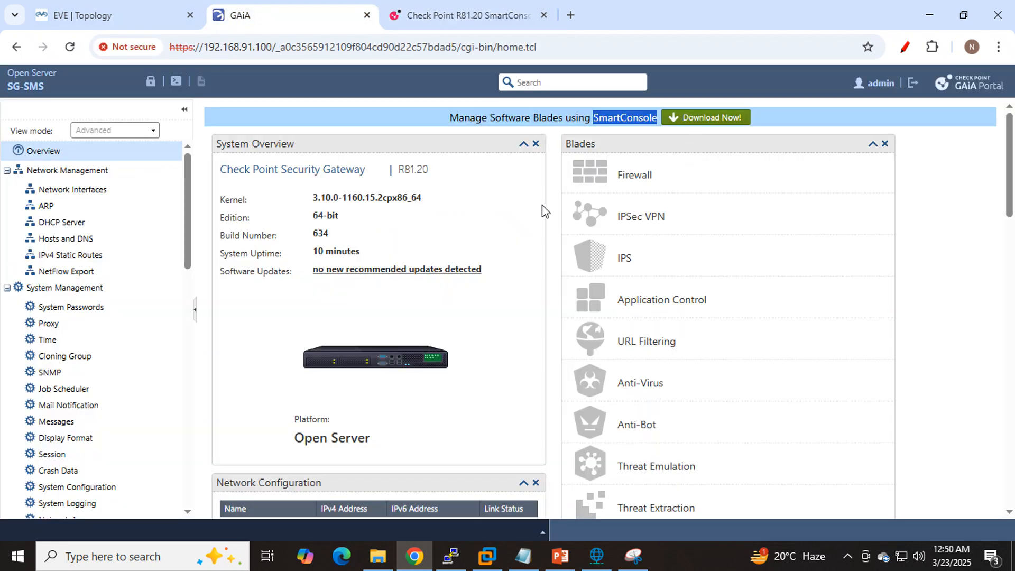
left_click(480, 19)
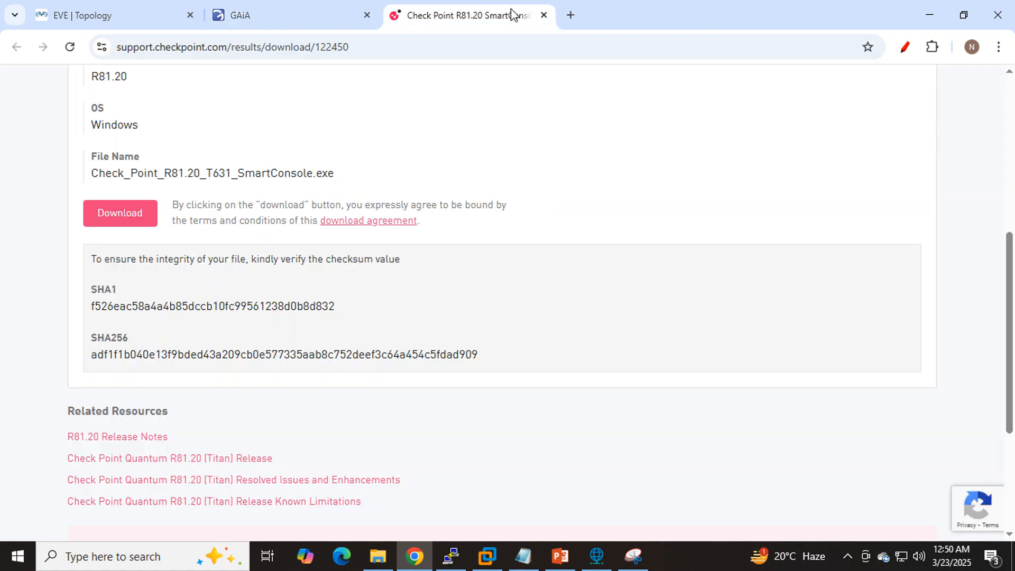
left_click(543, 15)
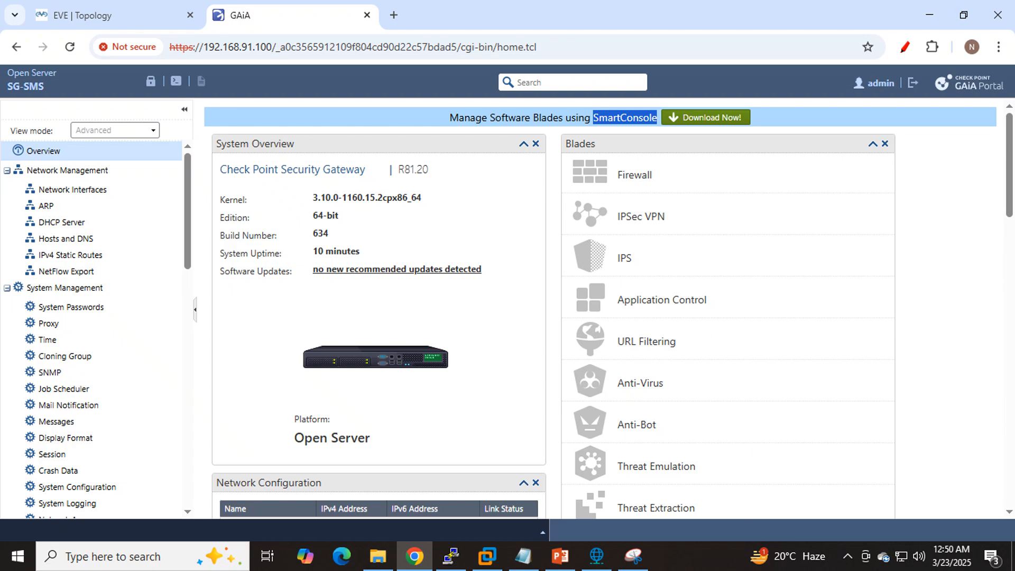
- Launch SmartConsole R81.20 from the Windows desktop
left_click(678, 565)
key("super+d")
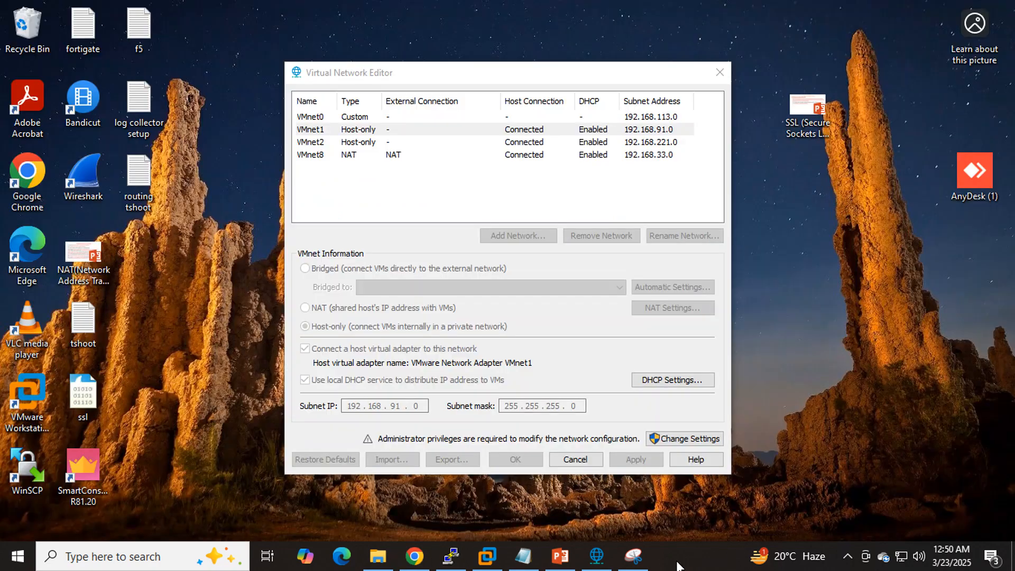
left_click(86, 461)
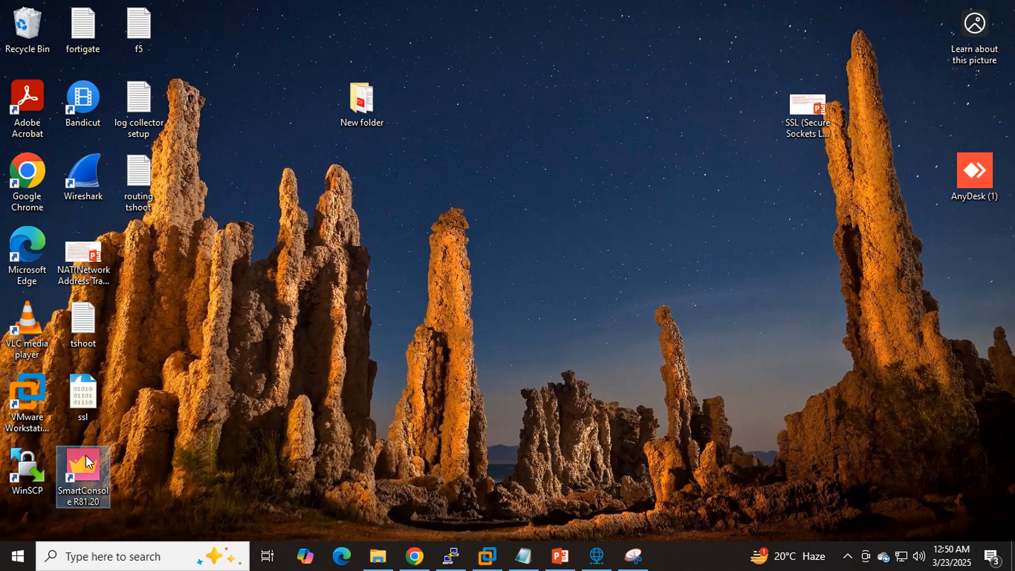
double_click(87, 453)
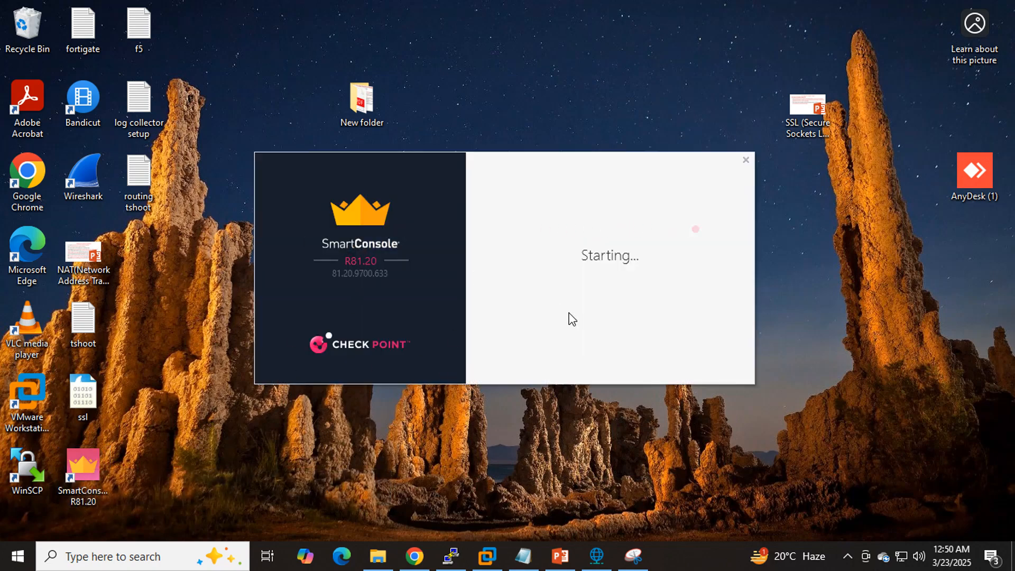
- Return to the EVE-NG topology and start the LAN_SW, LAN_PC and DMZ_Router nodes
left_click(415, 554)
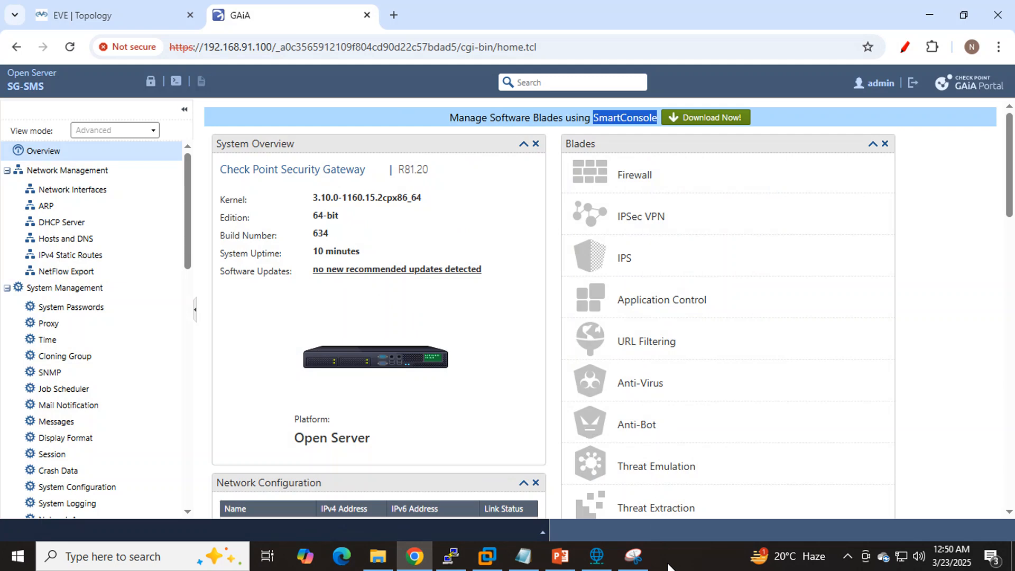
left_click(78, 15)
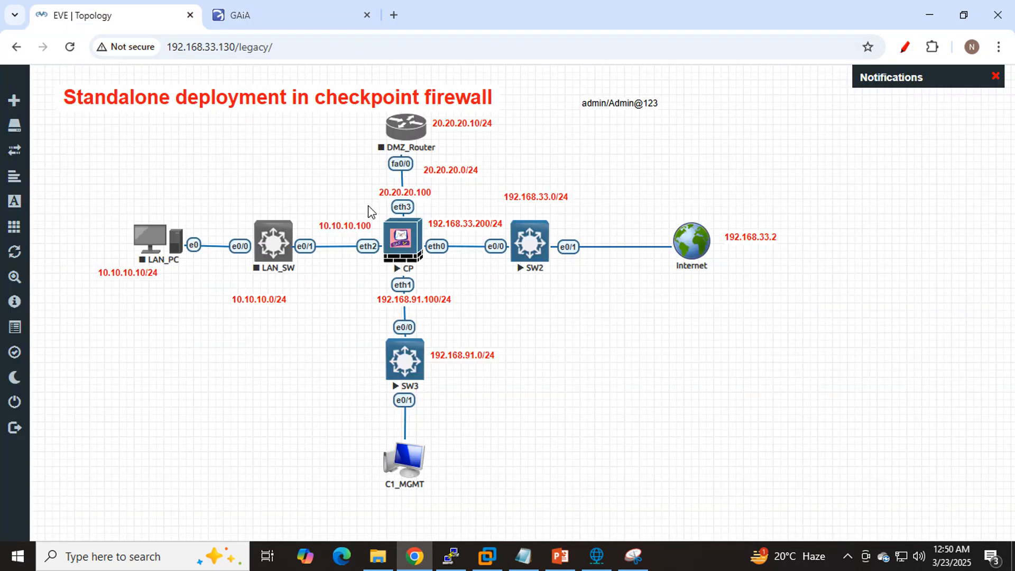
left_click(411, 252)
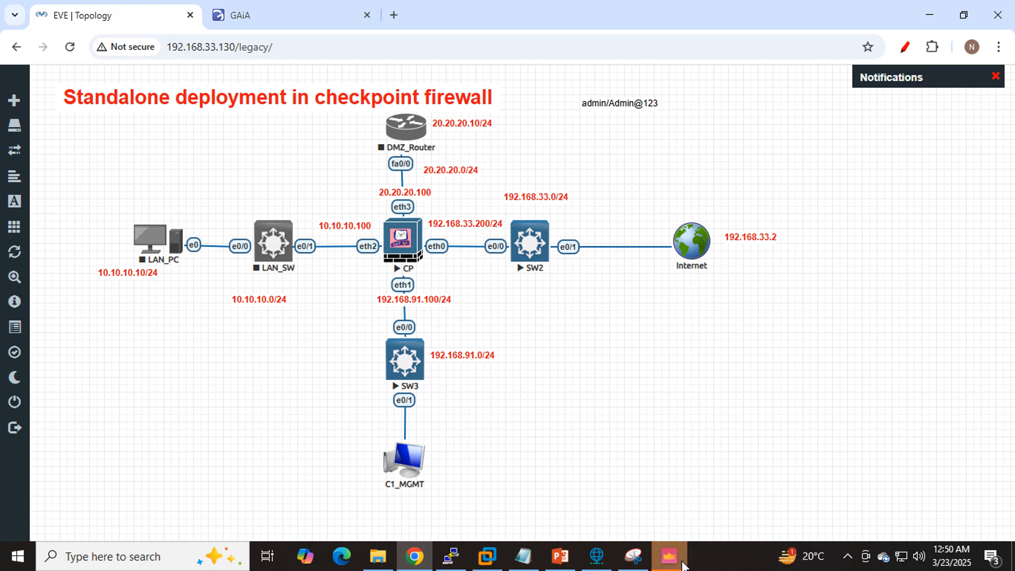
right_click(284, 262)
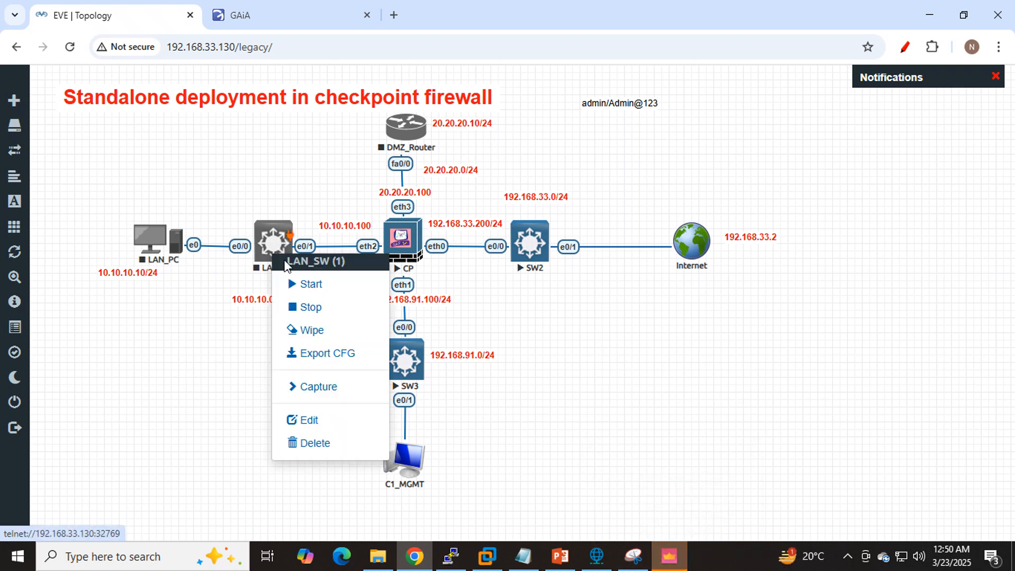
left_click(311, 284)
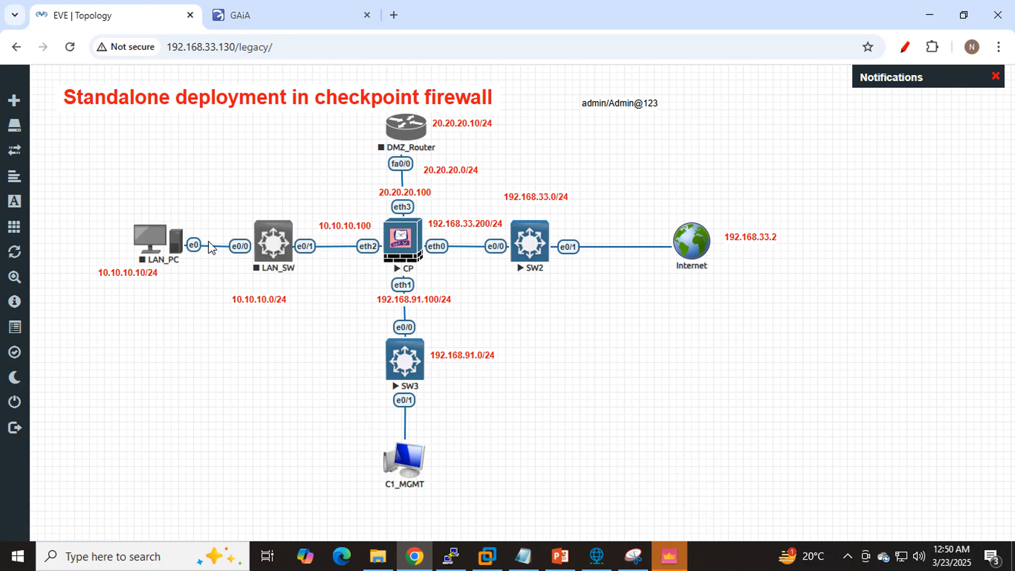
right_click(159, 246)
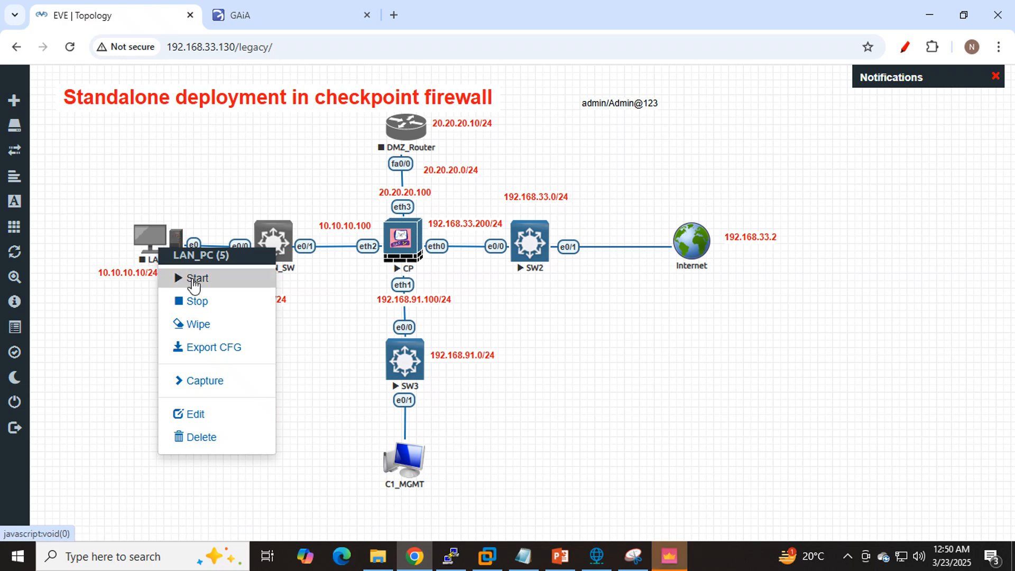
left_click(193, 280)
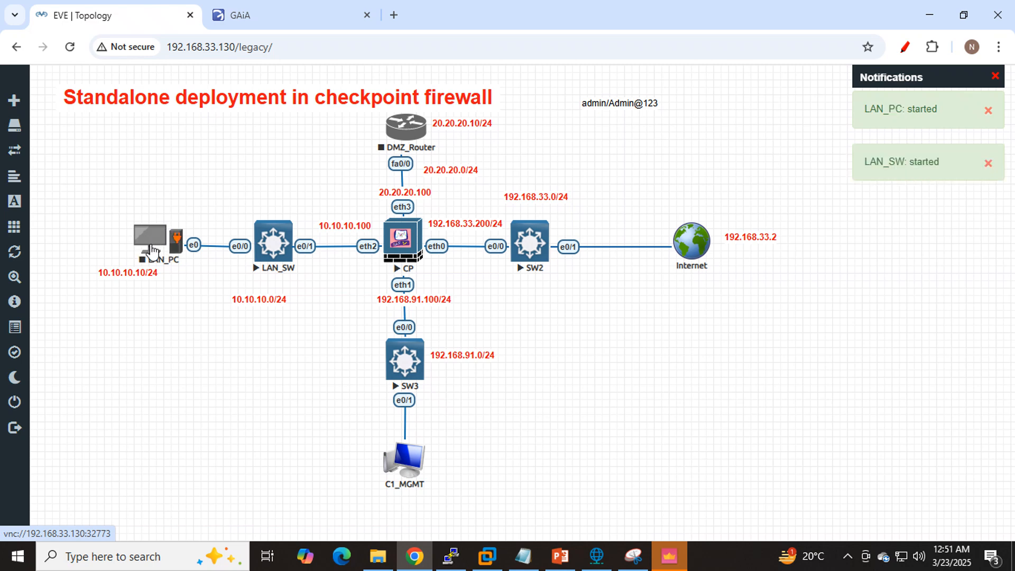
left_click(402, 136)
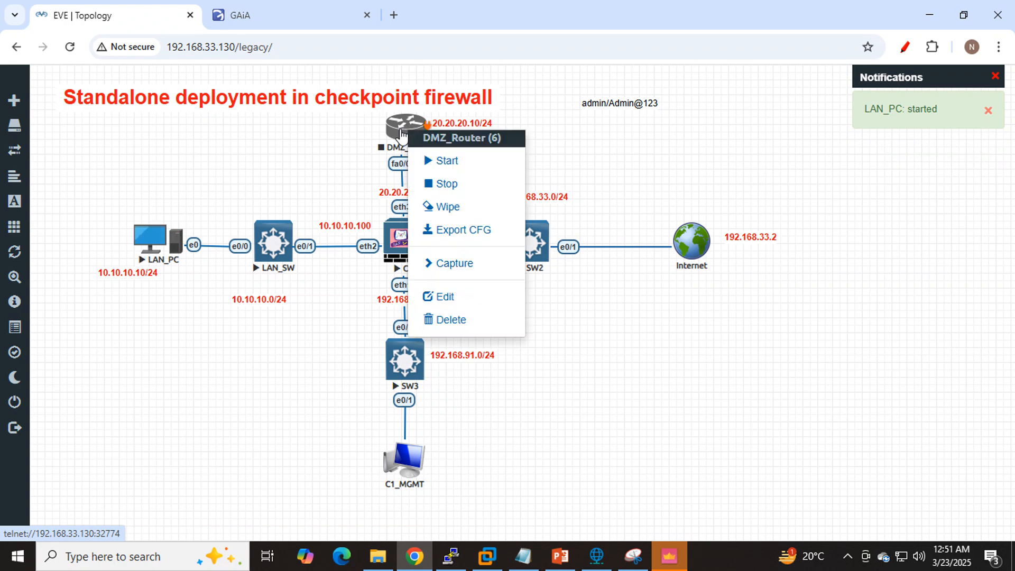
left_click(457, 168)
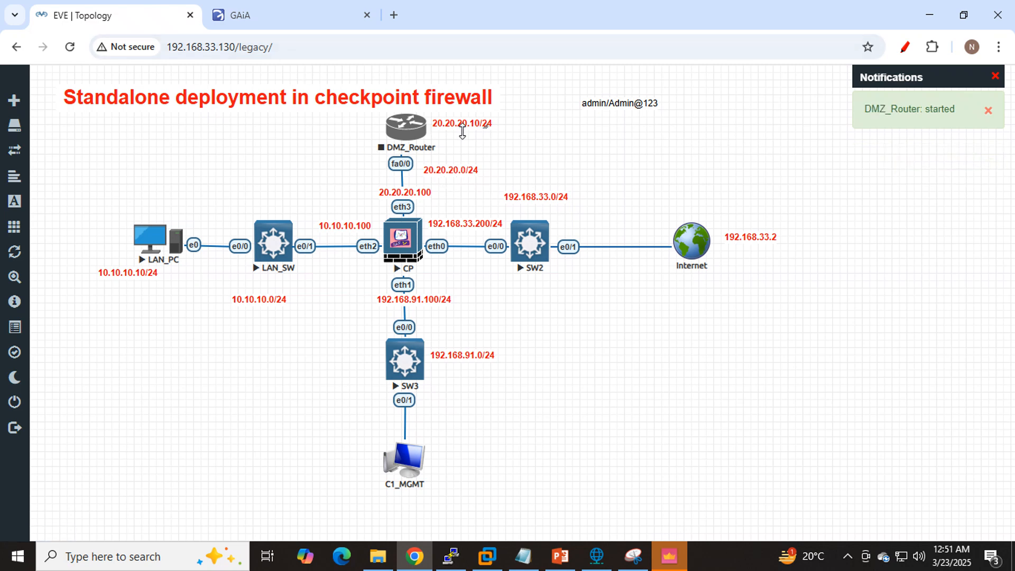
- Switch to SmartConsole and try to log in to 192.168.91.100 as admin with the account password
left_click(672, 552)
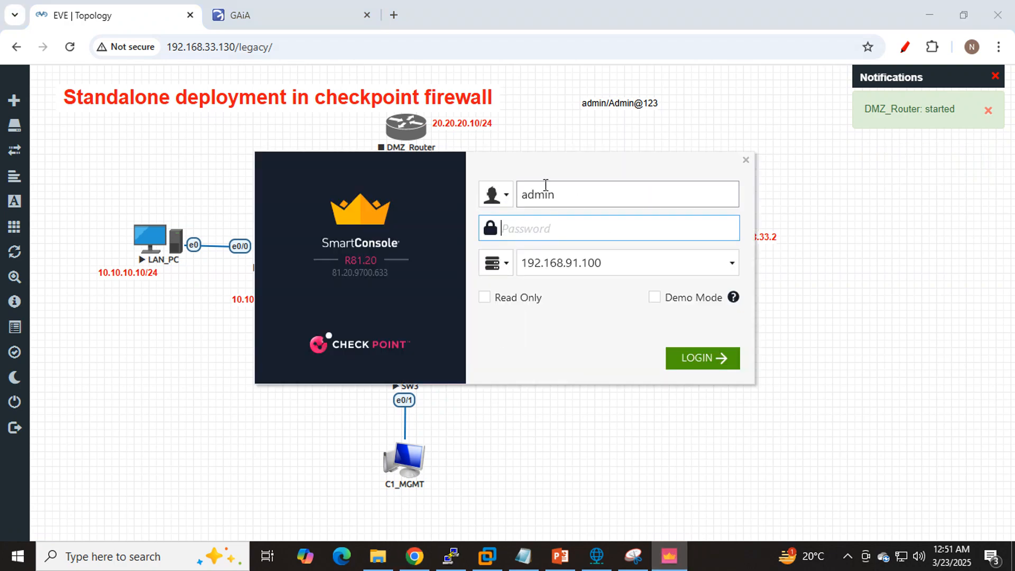
left_click_drag(552, 165, 753, 137)
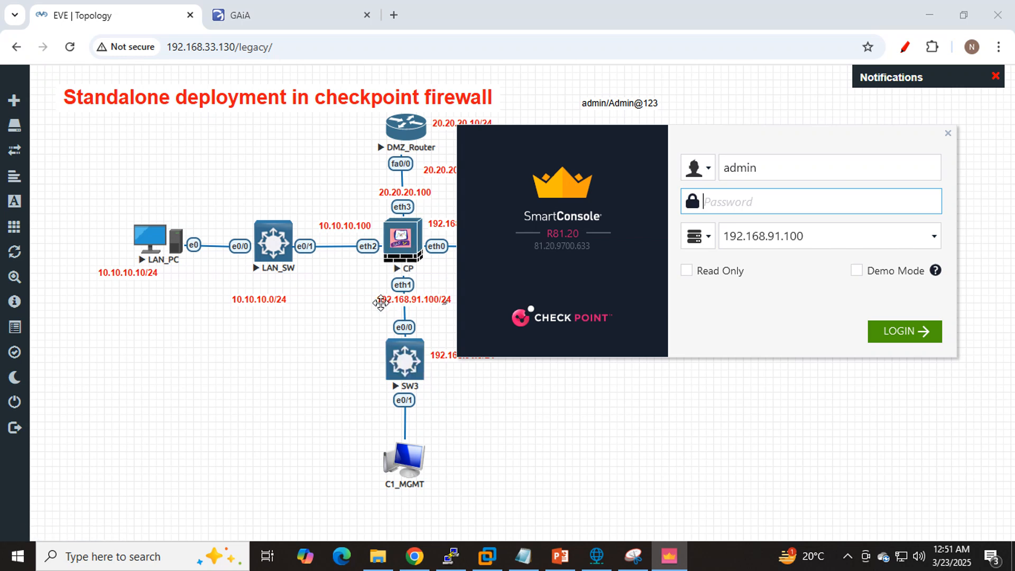
left_click(812, 234)
left_click(754, 168)
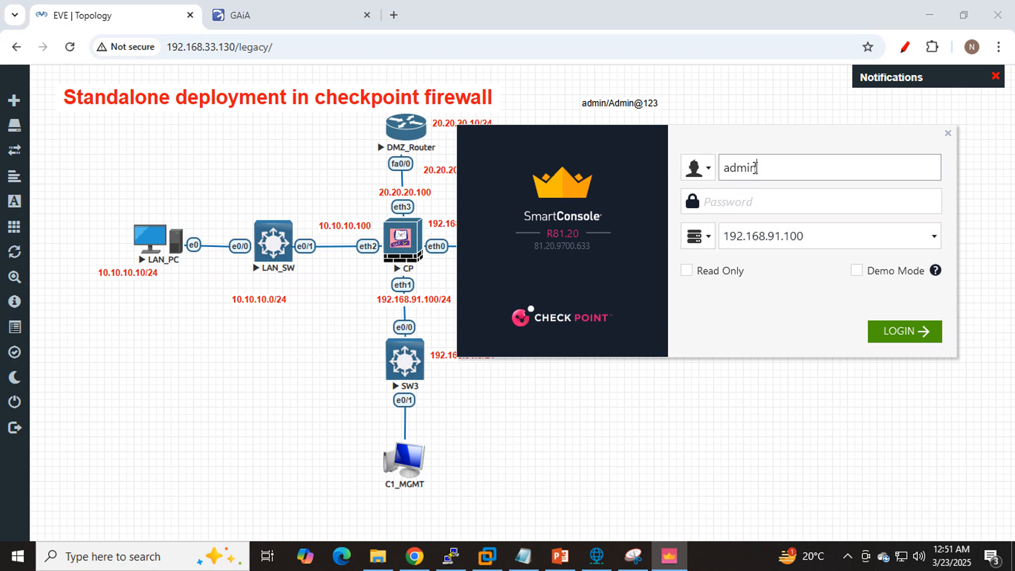
double_click(755, 168)
left_click(760, 204)
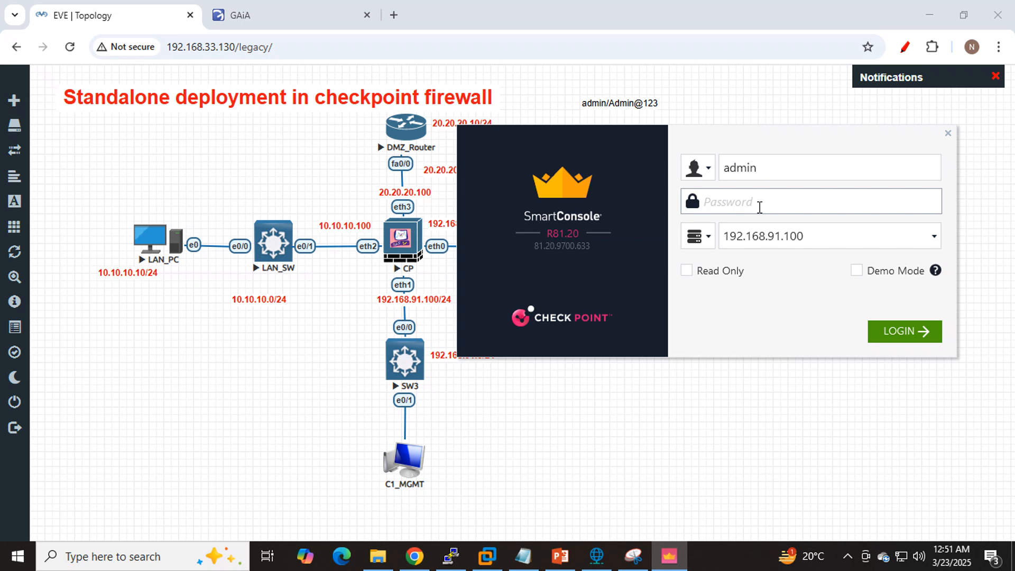
type("Admin")
key("Return")
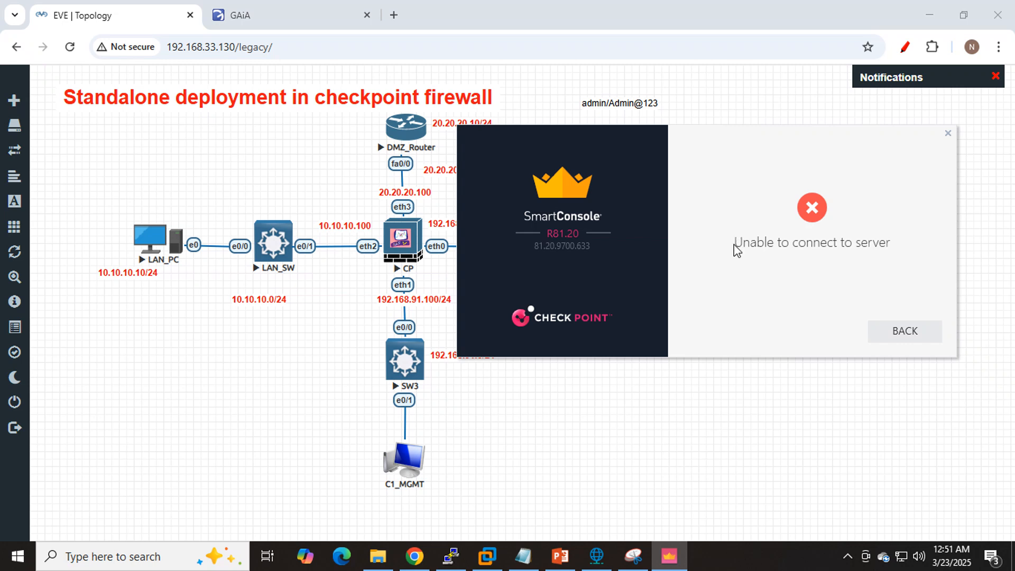
left_click_drag(887, 244, 734, 241)
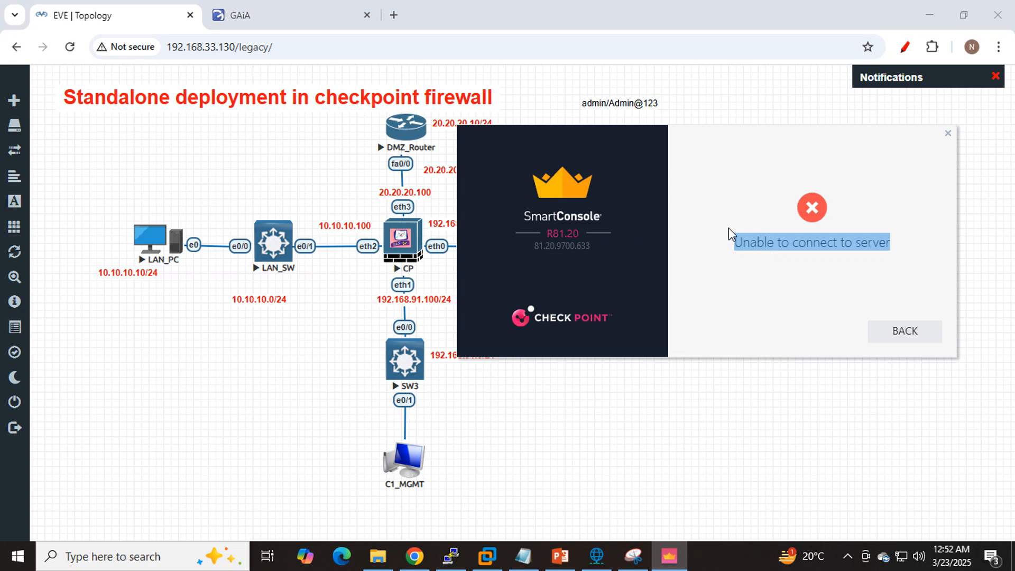
- Switch to the CP firewall's PuTTY console and log in as admin with the account password
left_click(451, 555)
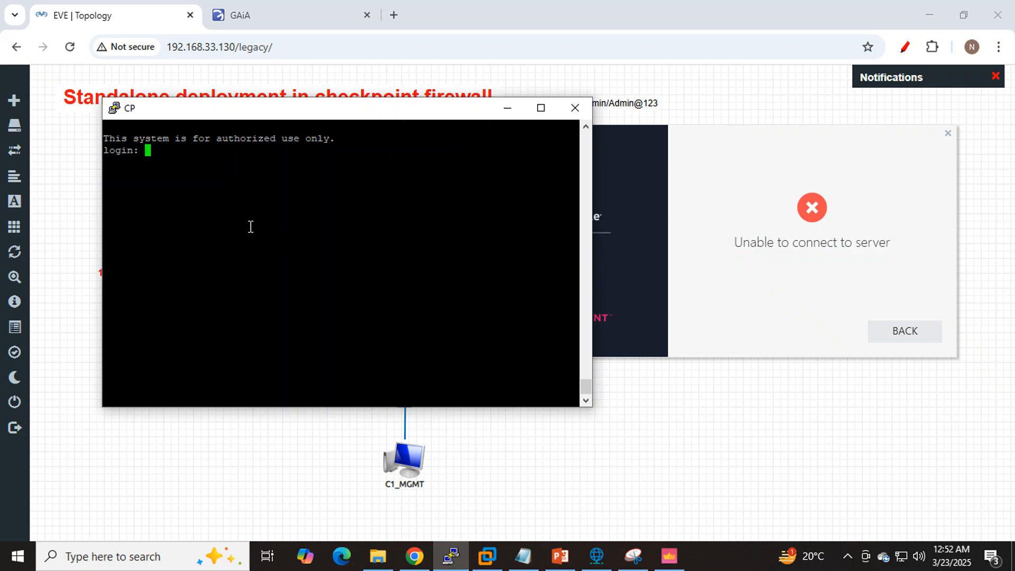
type("admin")
key("Return")
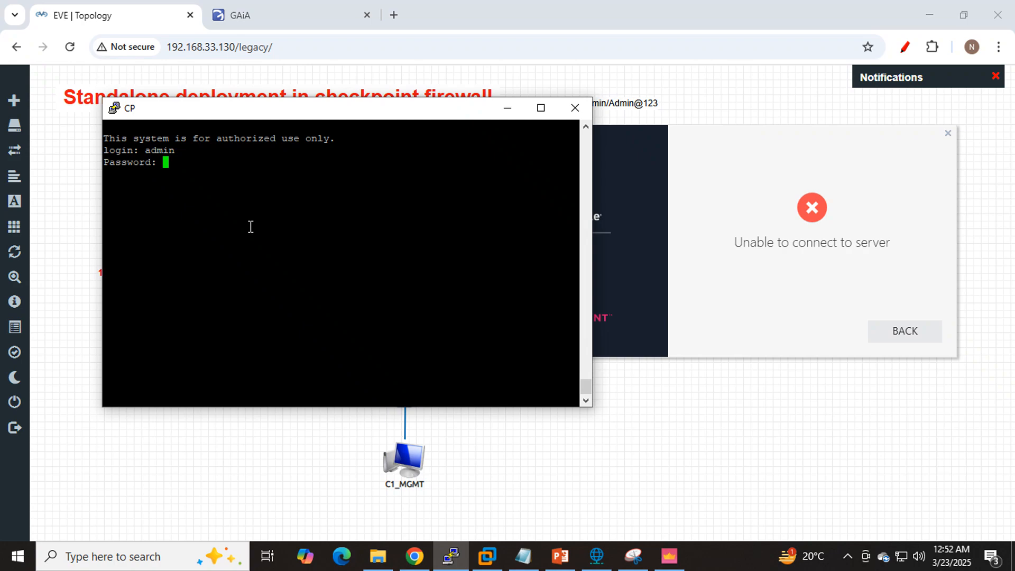
key("Return")
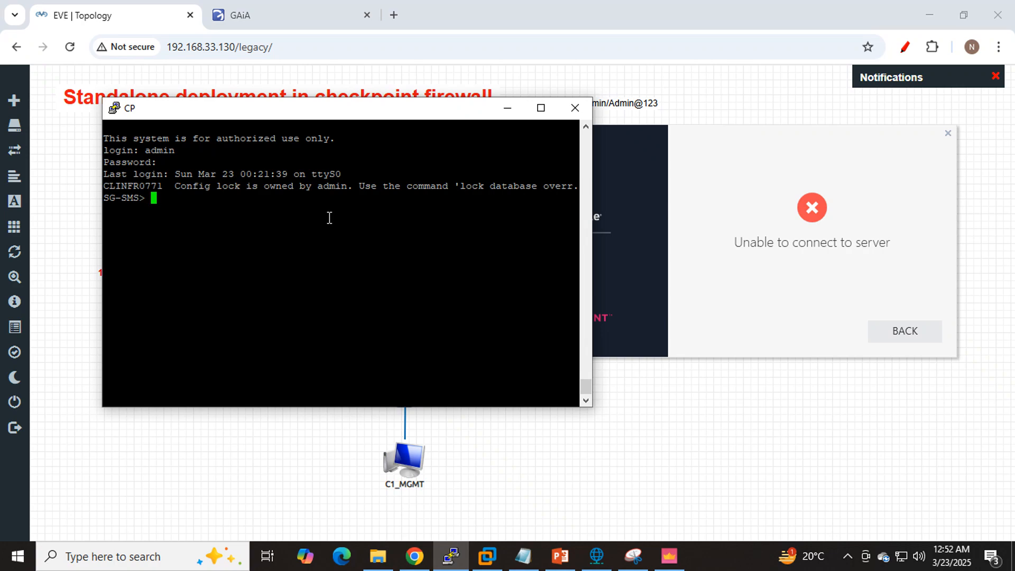
- Run the api status command on the CP firewall to check its management services
type("ap")
key("Tab")
type("status")
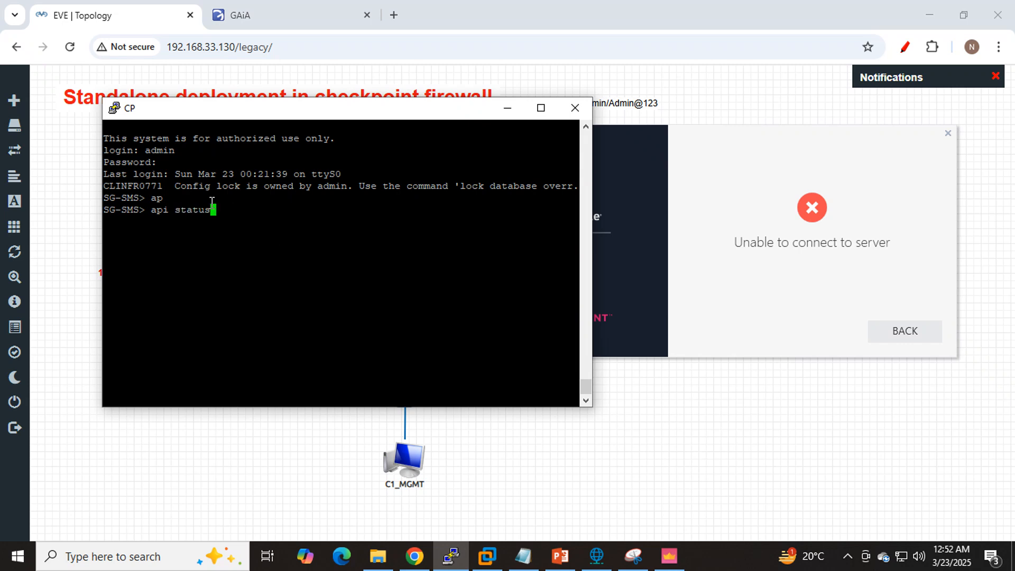
left_click_drag(212, 210, 152, 214)
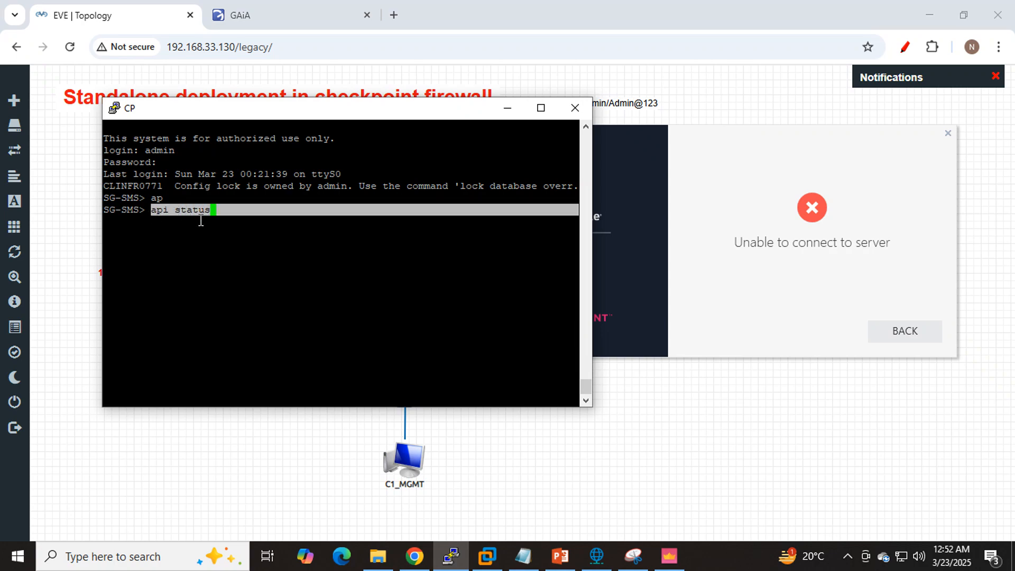
left_click(253, 217)
key("Return")
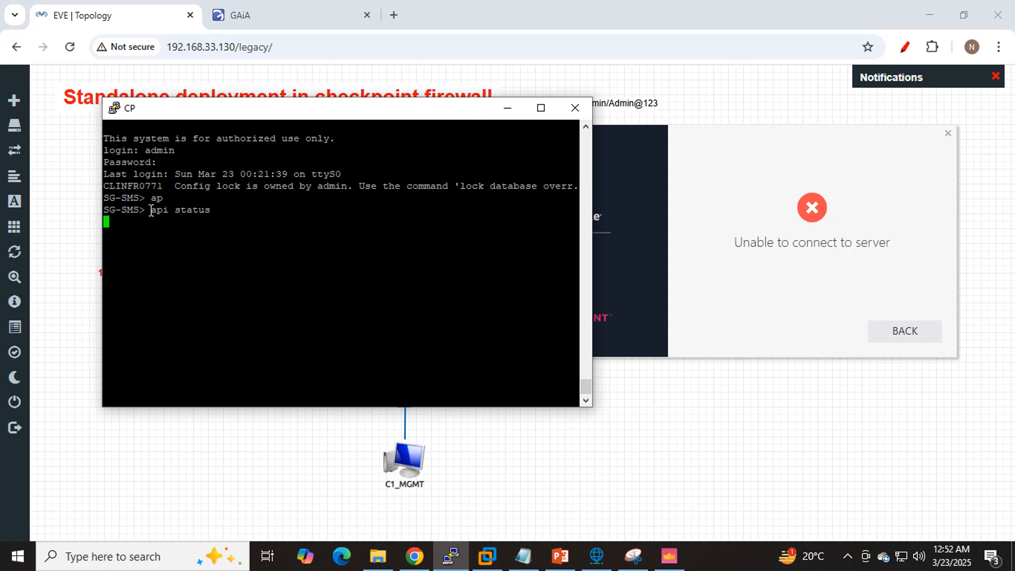
- Compare the SmartConsole connection message with the API and CPM process states and the readiness test in the status output
left_click(738, 242)
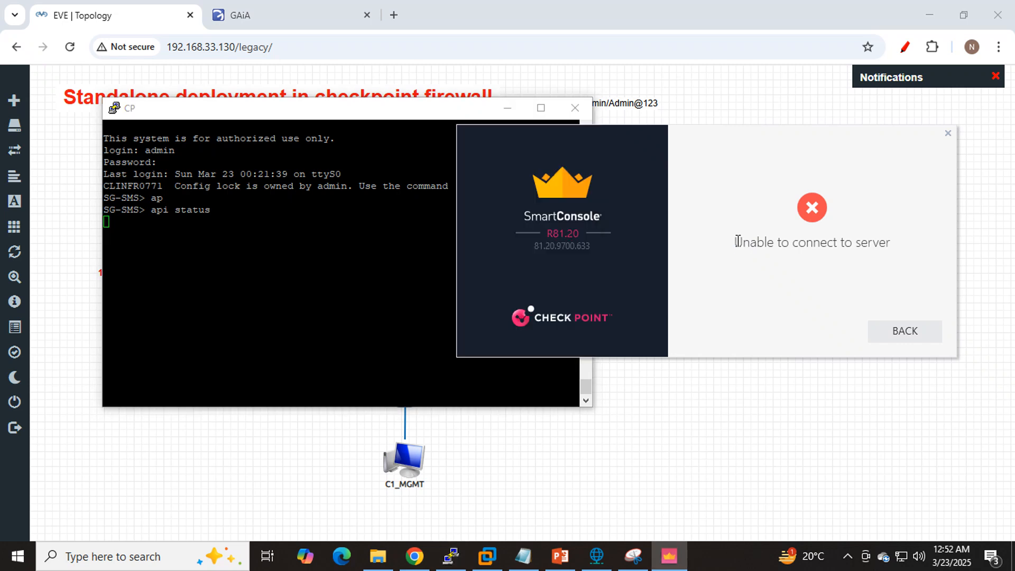
left_click_drag(737, 241, 891, 243)
left_click(282, 240)
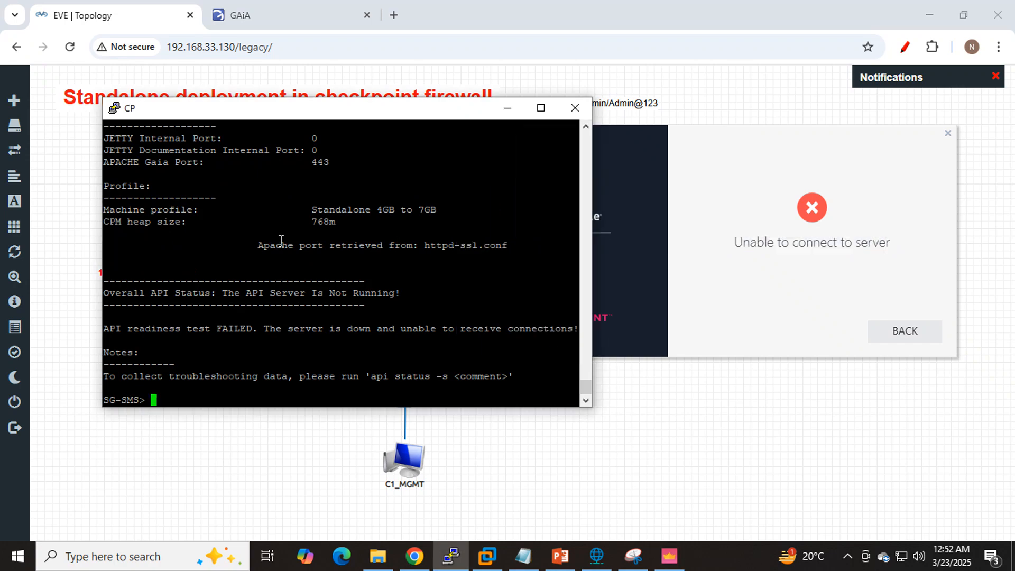
scroll(281, 240, "up", 4)
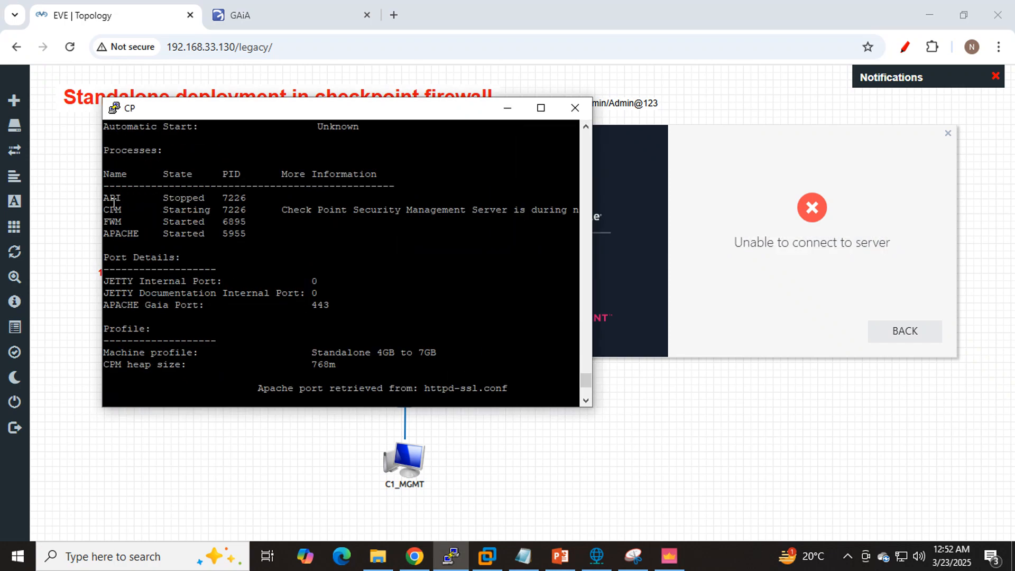
left_click_drag(104, 194, 239, 193)
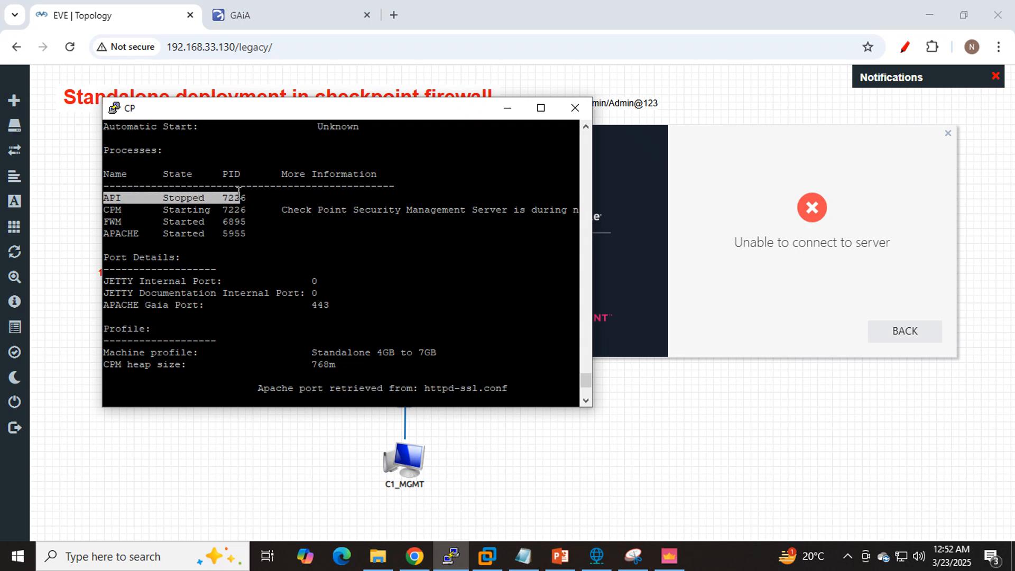
left_click_drag(104, 210, 212, 210)
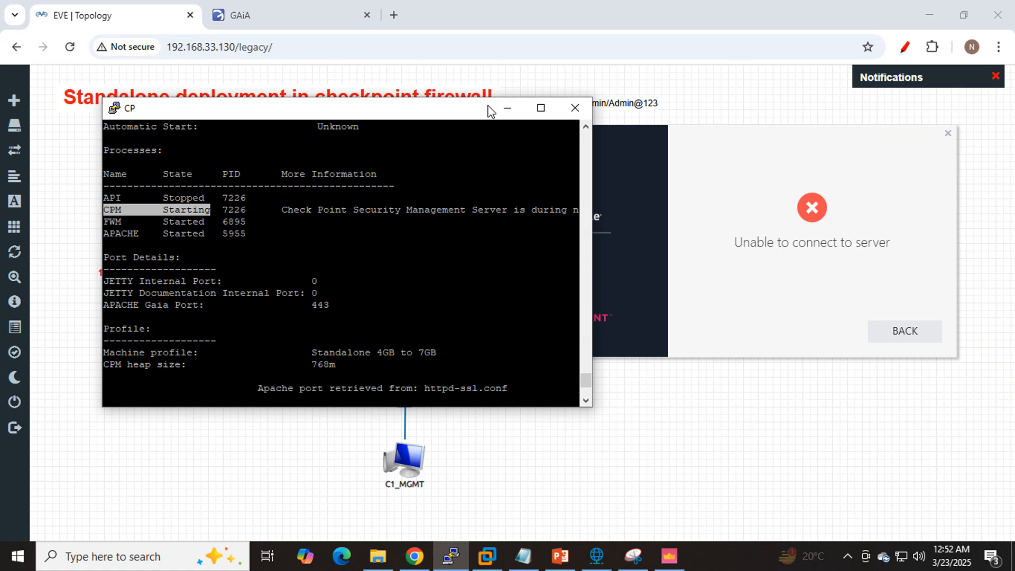
left_click(540, 108)
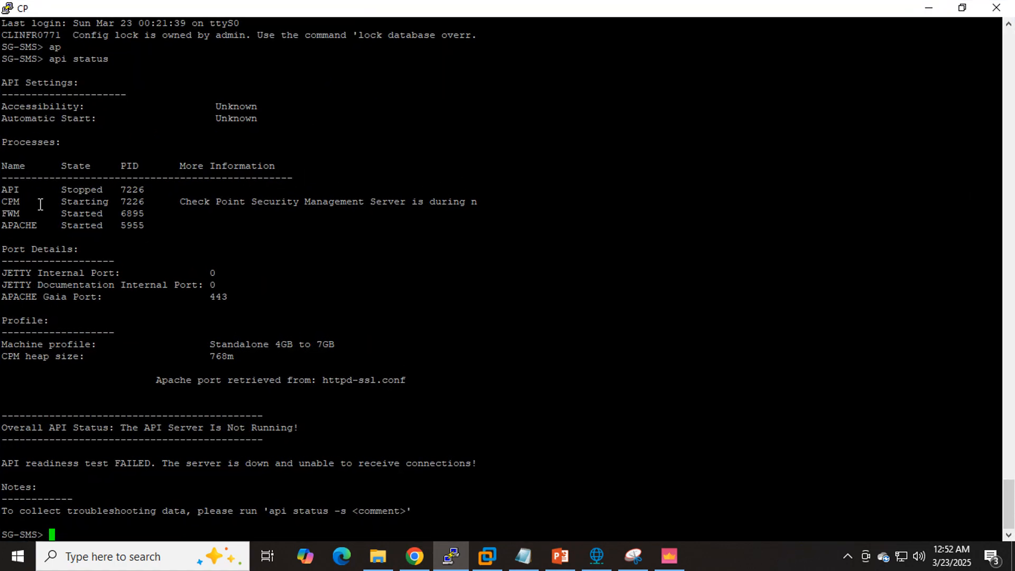
left_click_drag(5, 202, 144, 201)
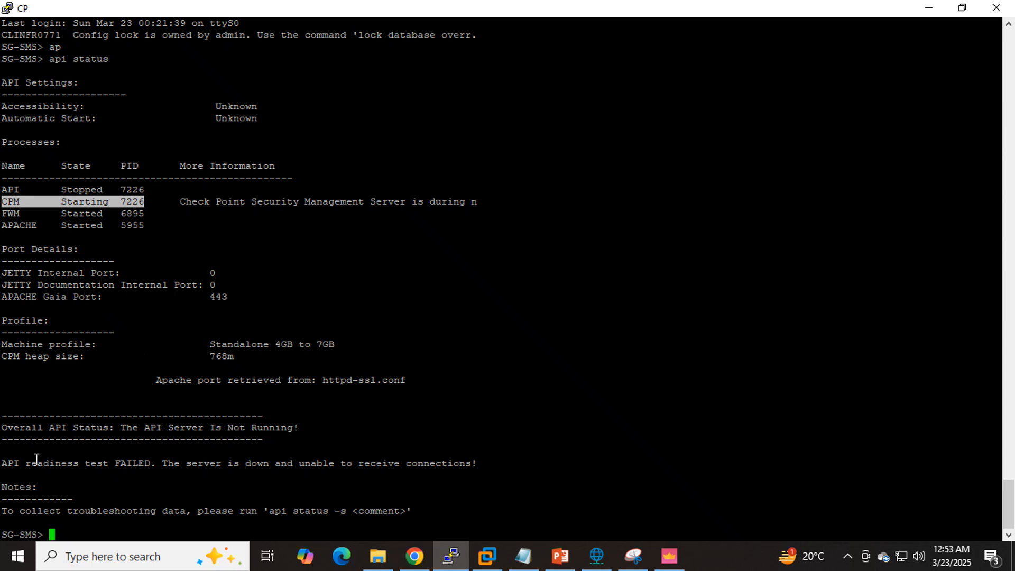
left_click_drag(3, 463, 484, 463)
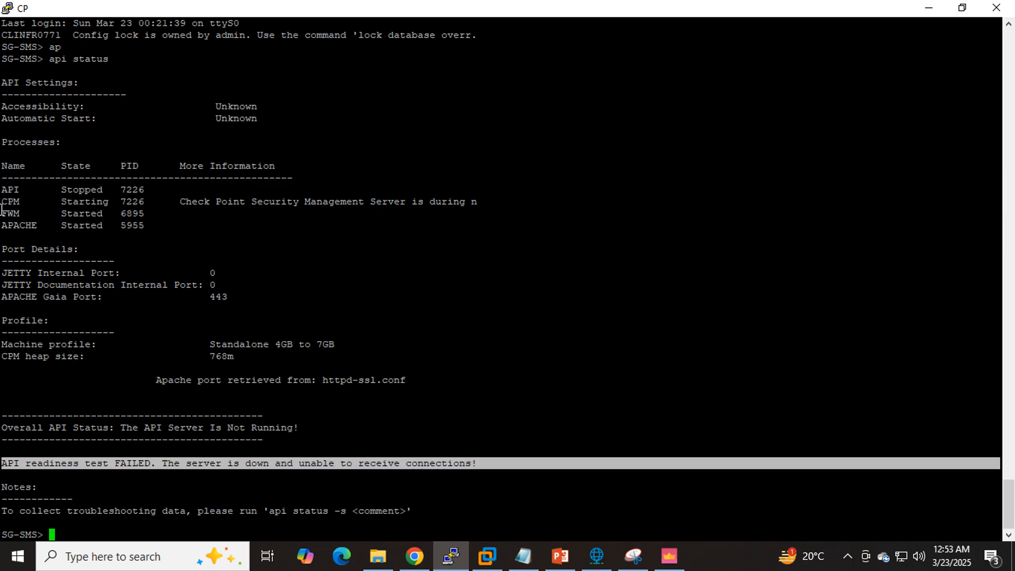
left_click_drag(2, 205, 142, 197)
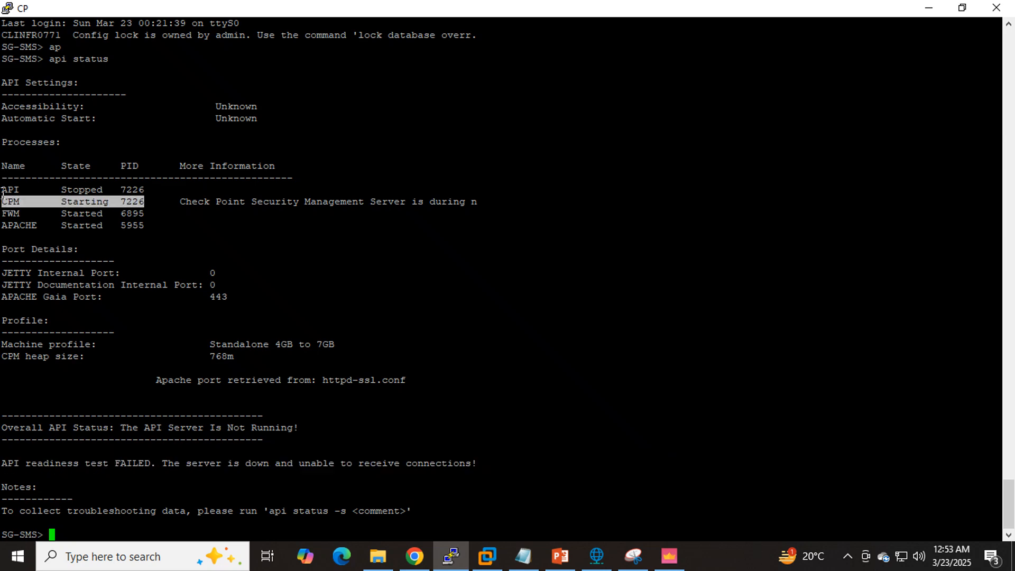
left_click_drag(2, 191, 142, 185)
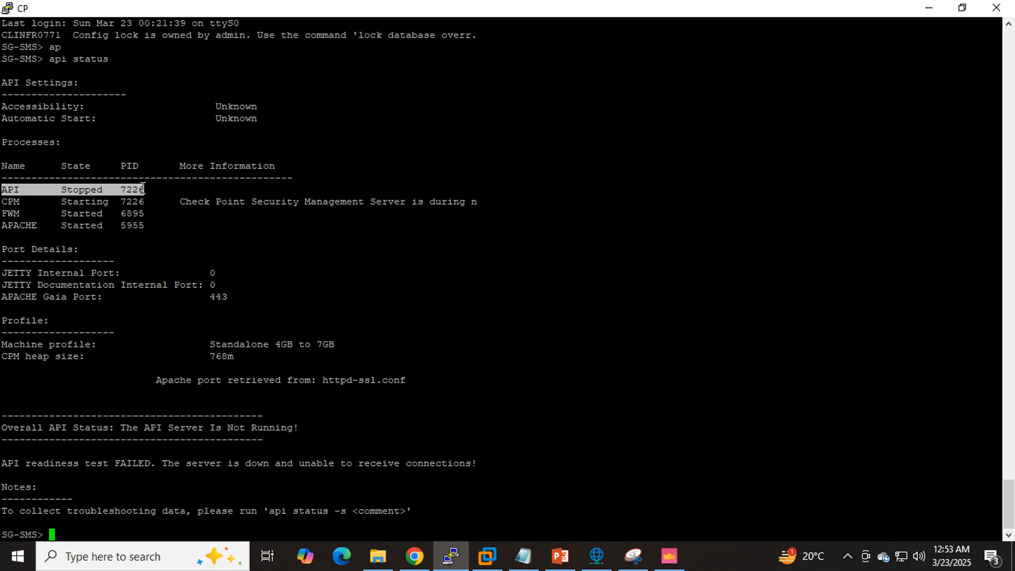
left_click(962, 8)
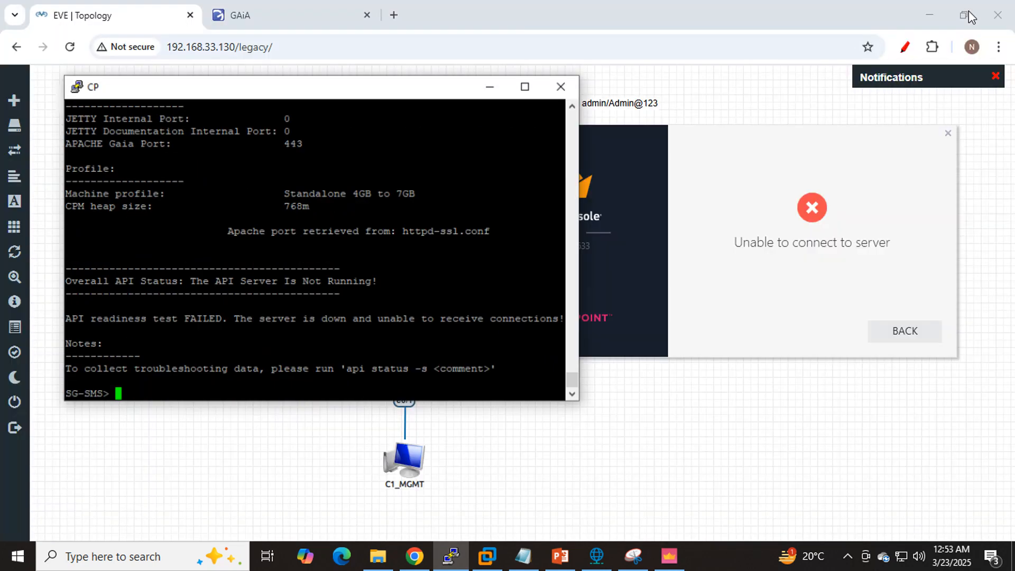
left_click(507, 107)
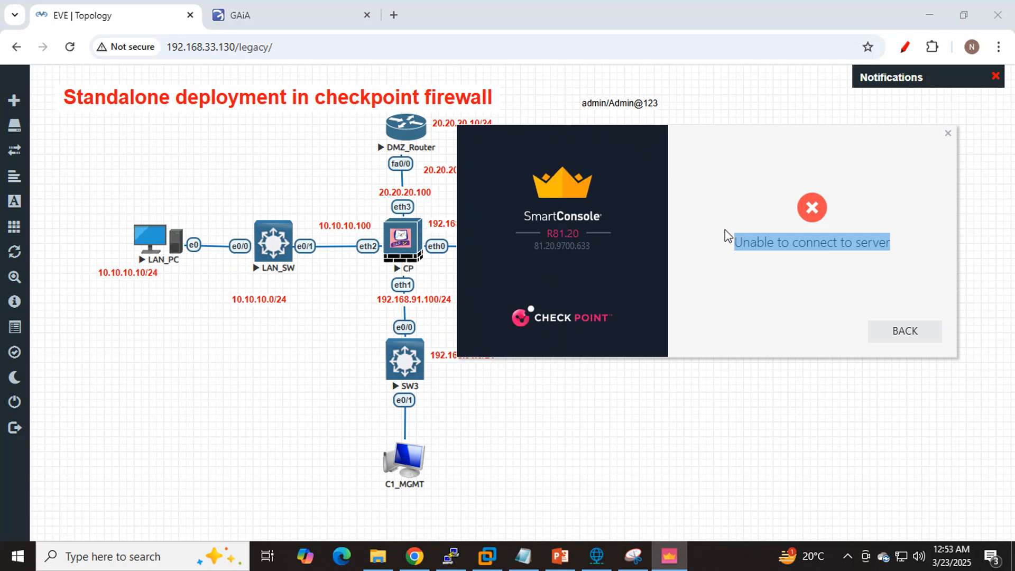
left_click(450, 556)
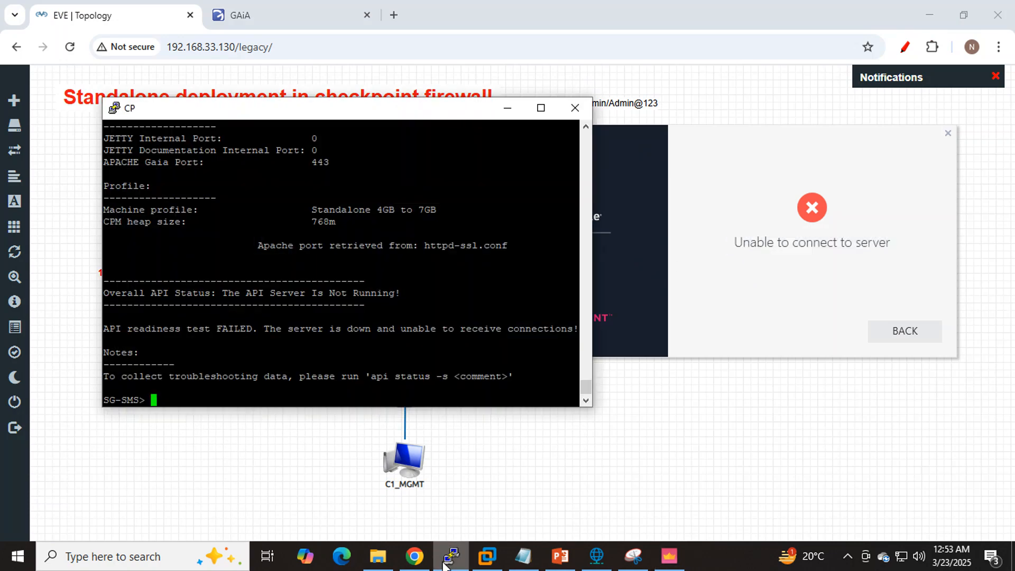
scroll(312, 294, "up", 4)
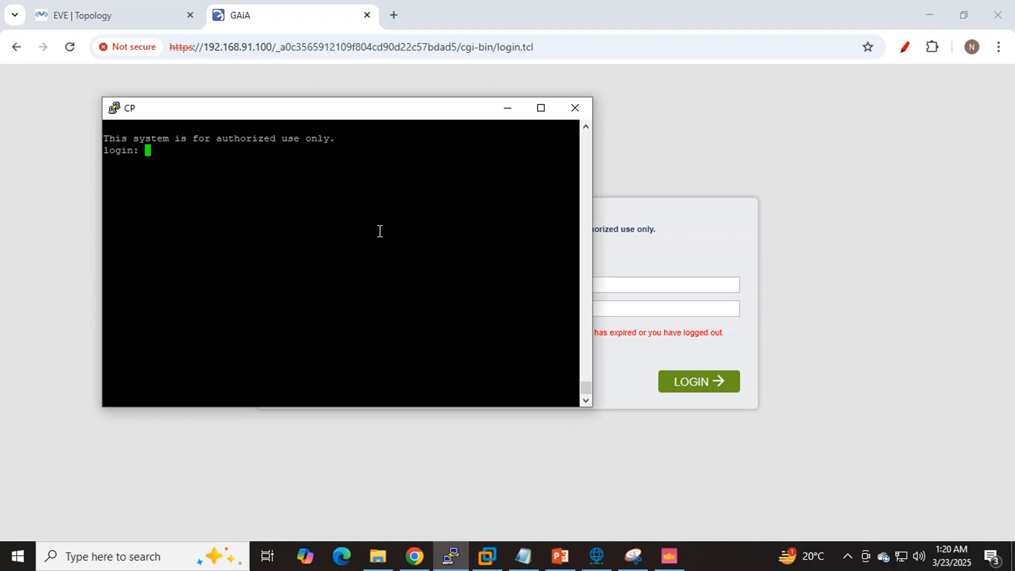
- Log back in to the expired CP console session as admin with the account password
type("admin")
key("Return")
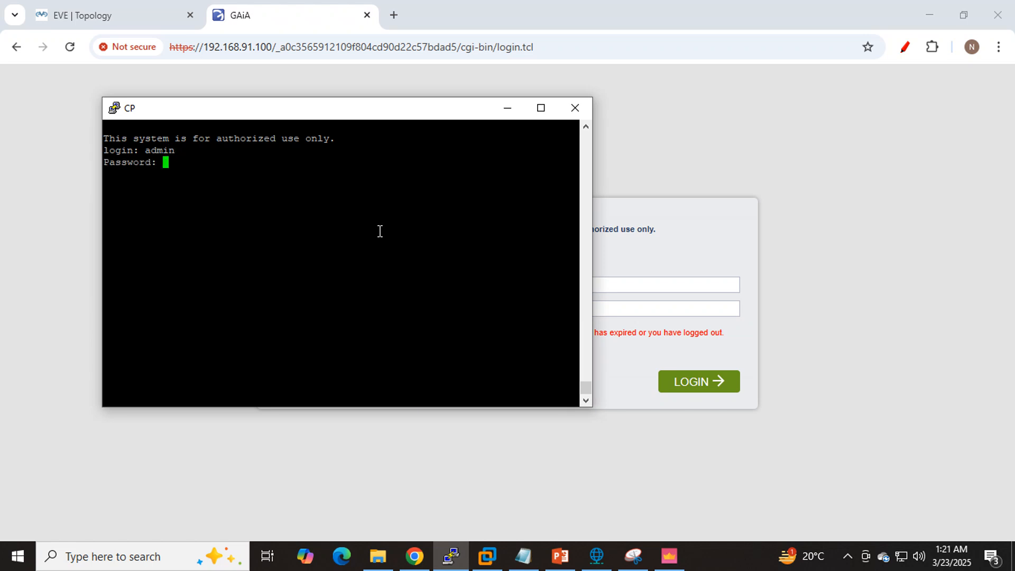
key("Return")
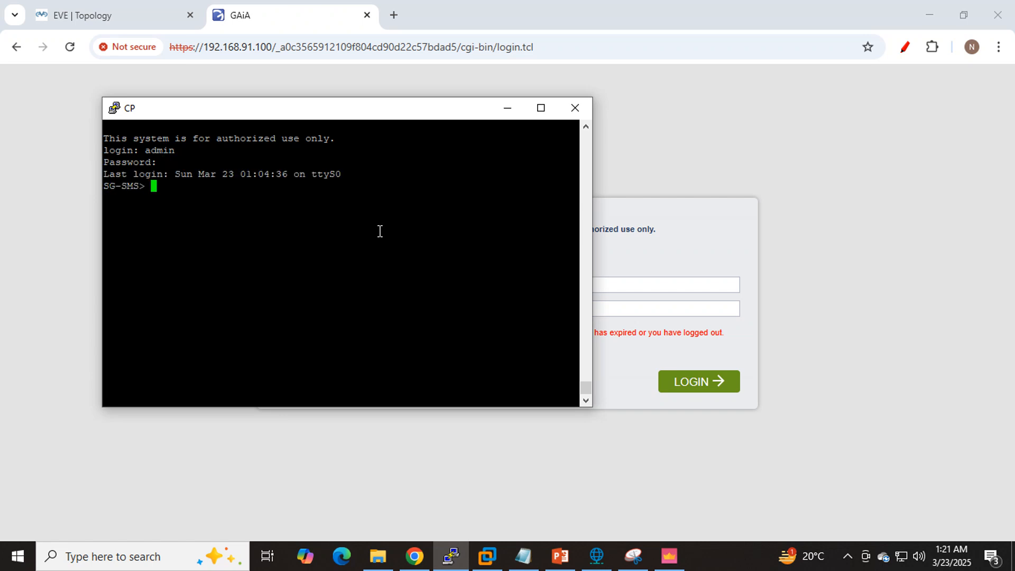
- Run api status again on the firewall and check the state of the CPM process
type("ap")
key("Tab")
type("statu")
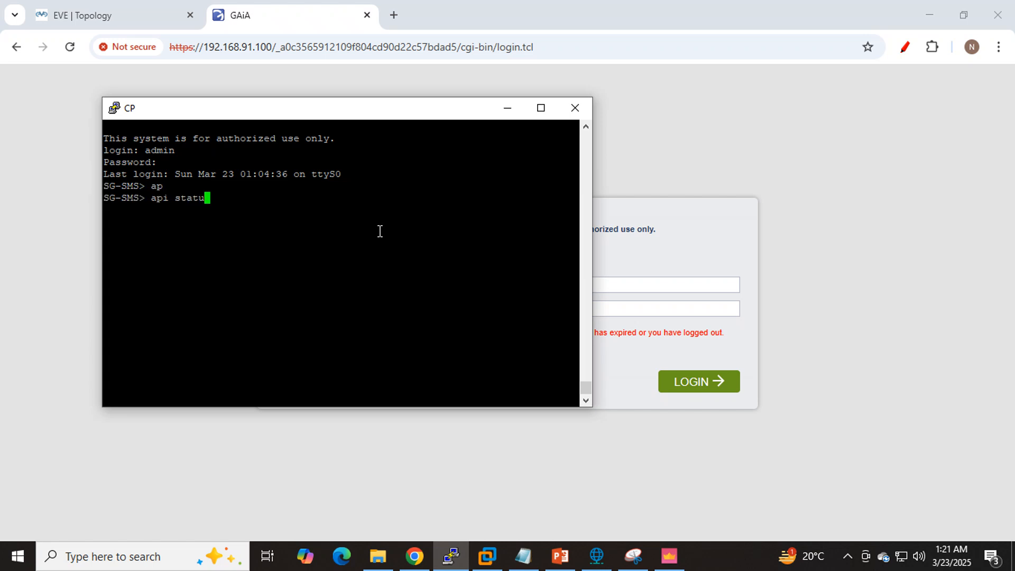
type("s")
key("Return")
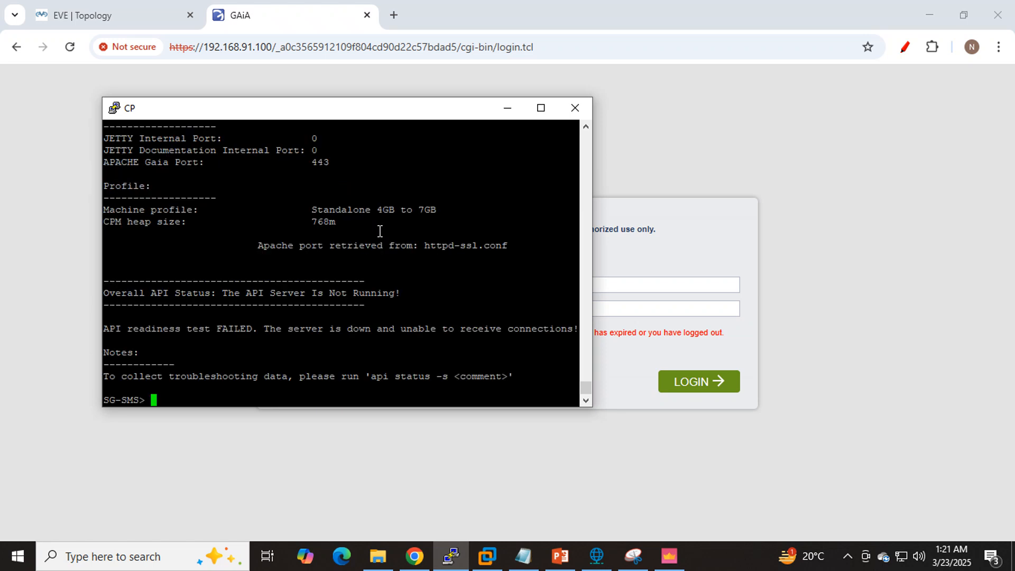
scroll(379, 231, "up", 4)
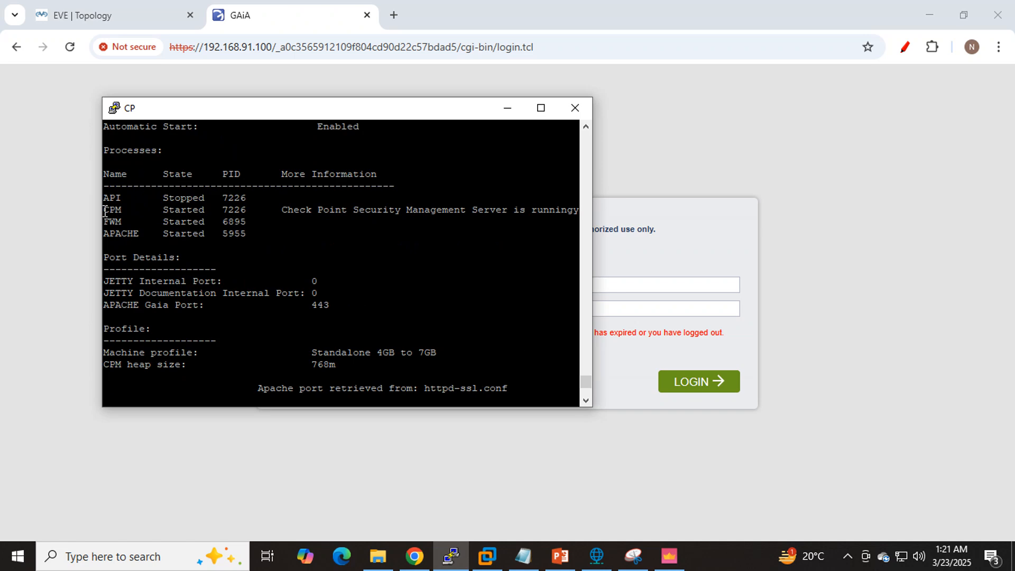
left_click_drag(105, 211, 253, 211)
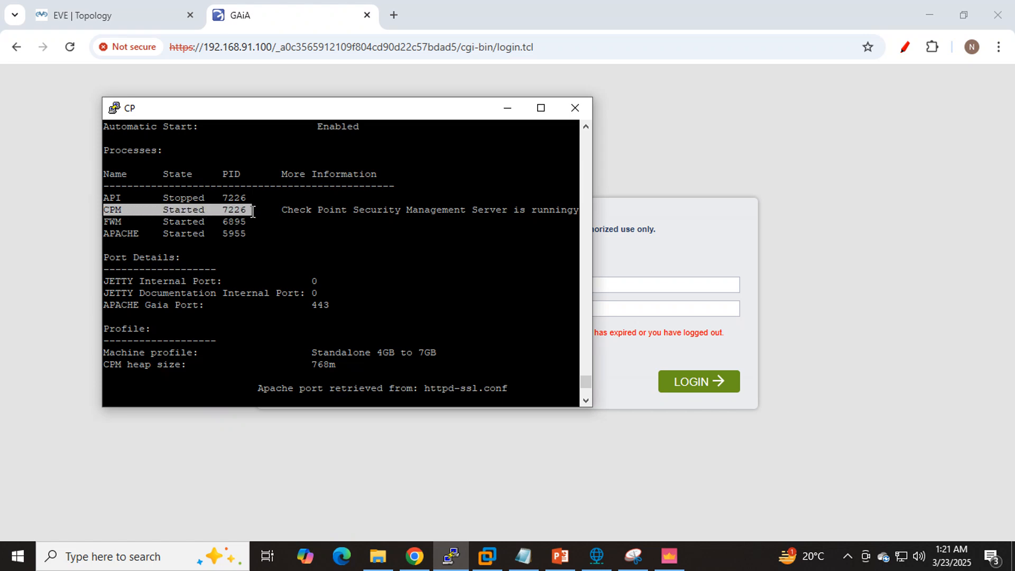
- Return to the SmartConsole login form, enter the admin account's password and connect to 192.168.91.100
left_click(669, 555)
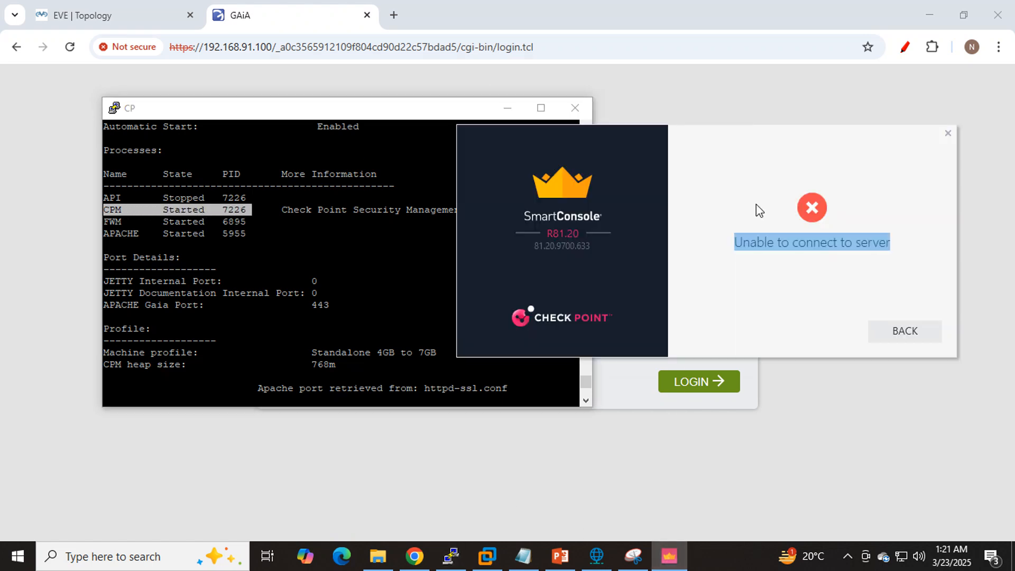
left_click(880, 339)
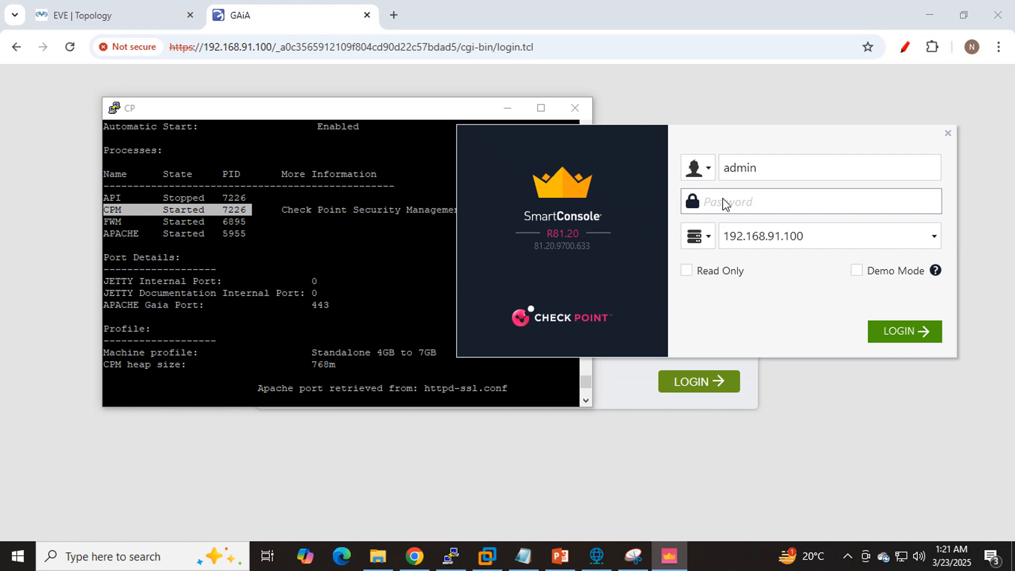
type("admin@123")
key("Return")
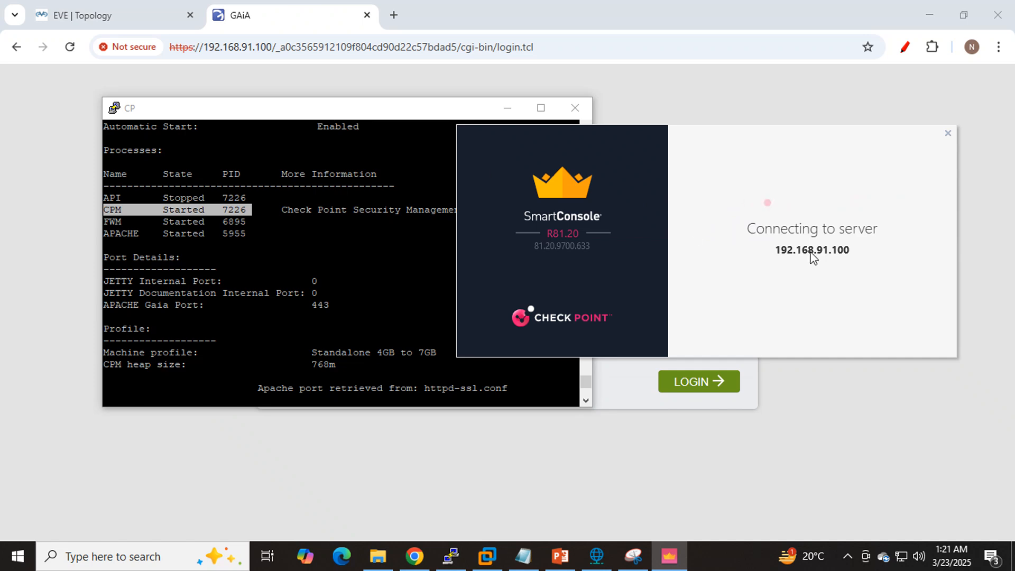
- Examine the API, CPM, FWM and APACHE process states and the readiness test in the api status output
left_click(267, 211)
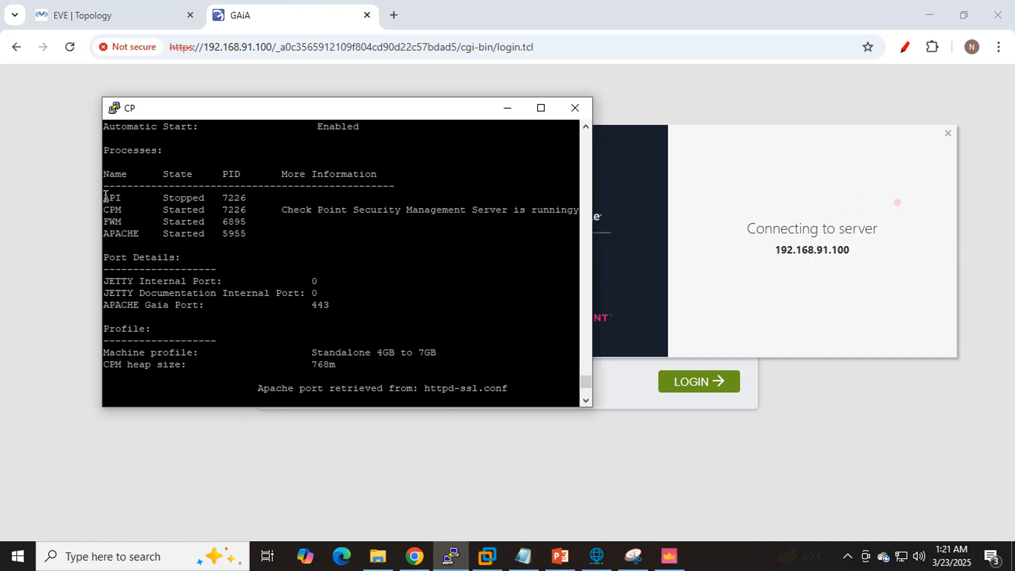
left_click_drag(104, 209, 246, 235)
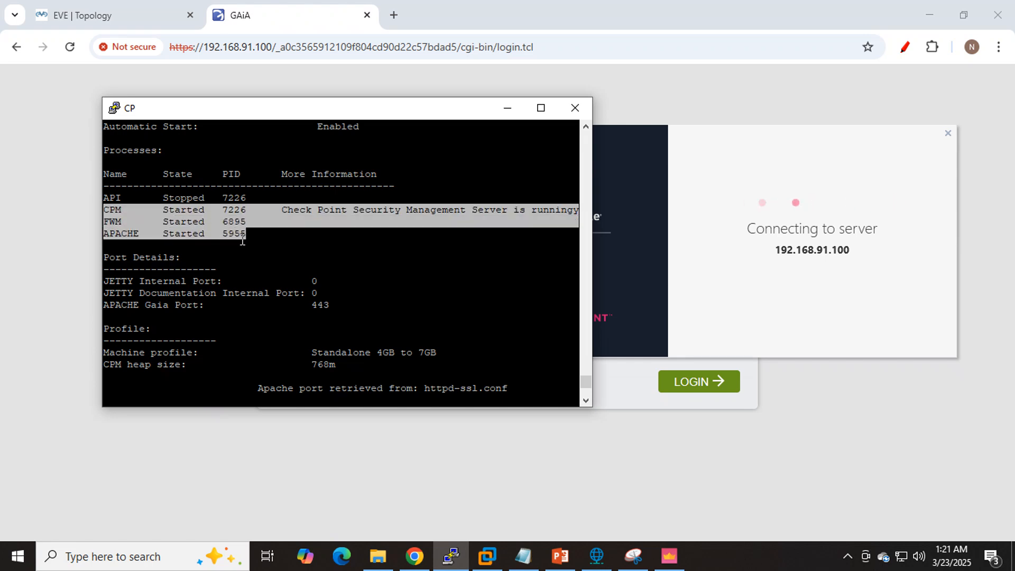
left_click(104, 197)
left_click_drag(105, 197, 247, 199)
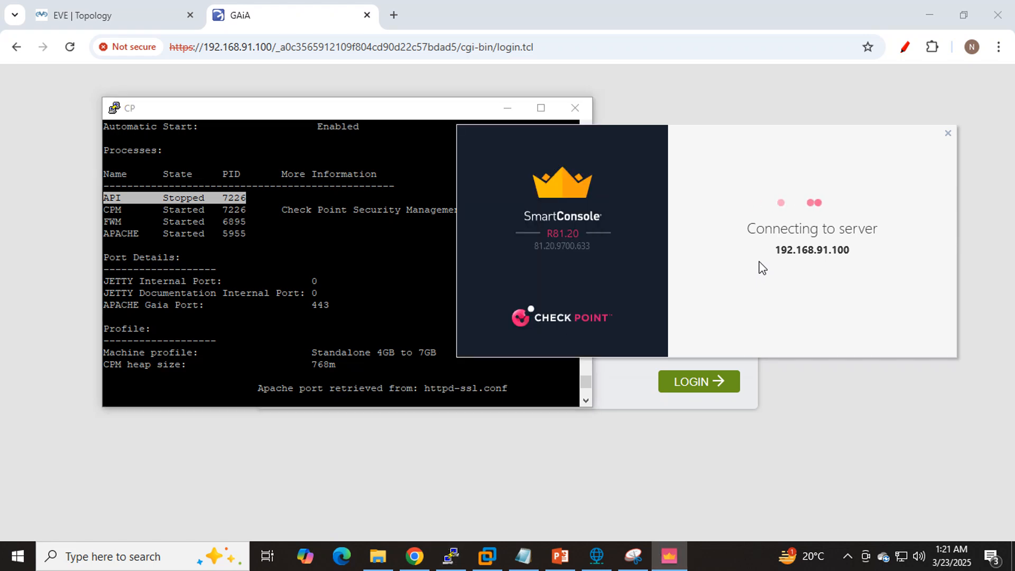
left_click(249, 253)
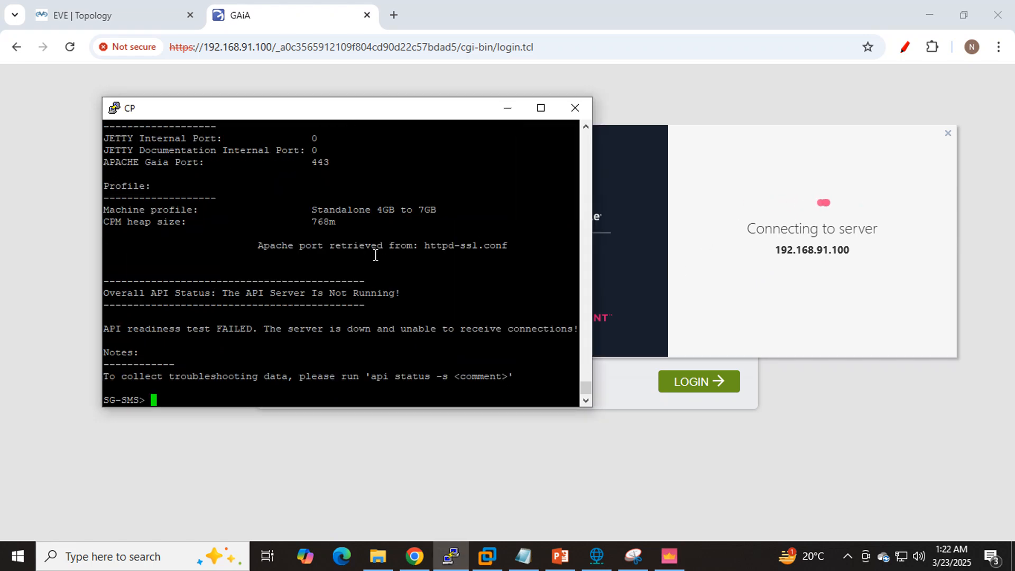
scroll(375, 256, "up", 4)
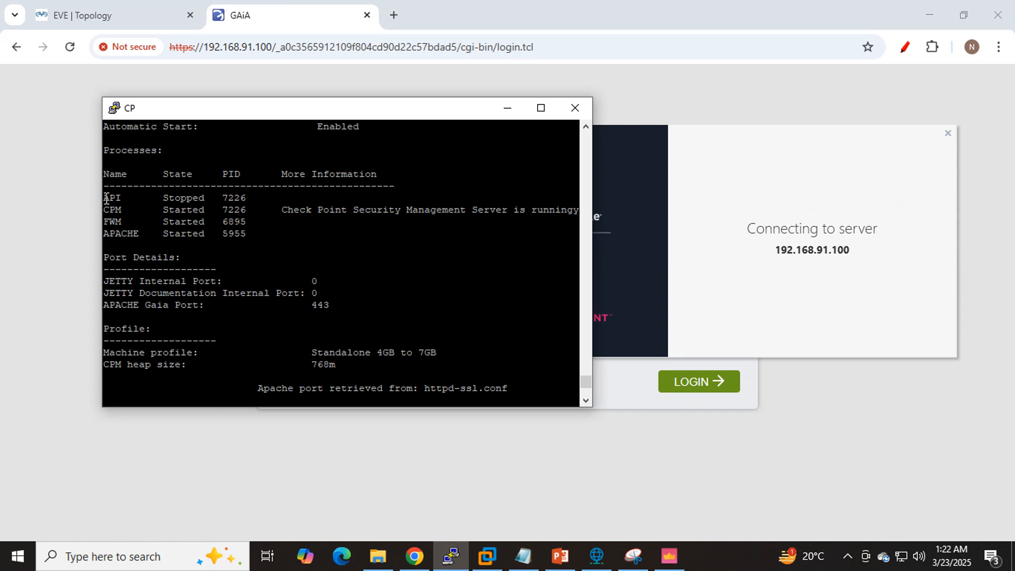
left_click_drag(105, 199, 203, 197)
scroll(380, 251, "down", 4)
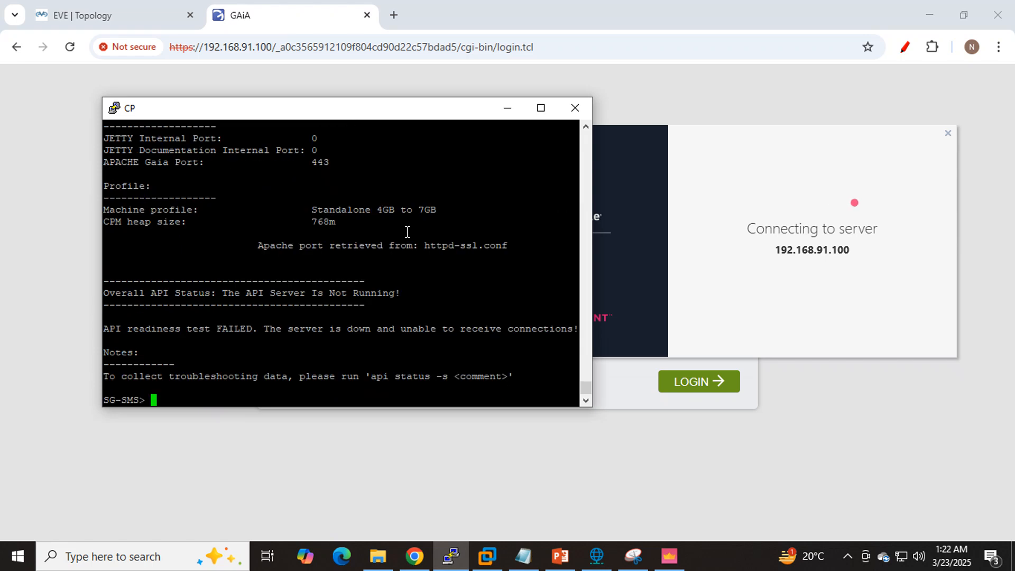
type("ap")
key("Tab")
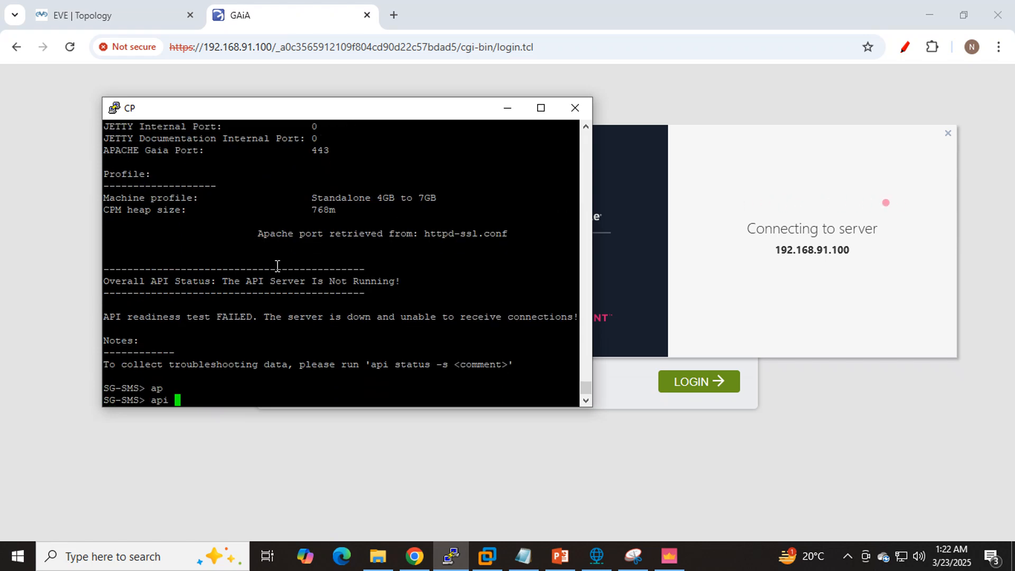
type("start")
- Arrange the CP console and SmartConsole windows side by side so both can be read
left_click_drag(337, 113, 253, 110)
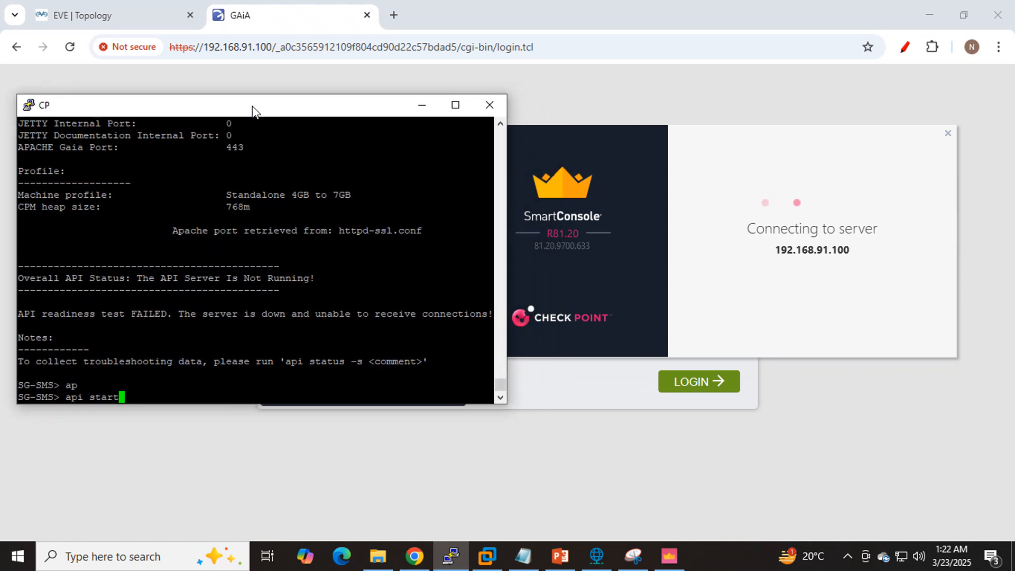
left_click_drag(550, 141, 600, 136)
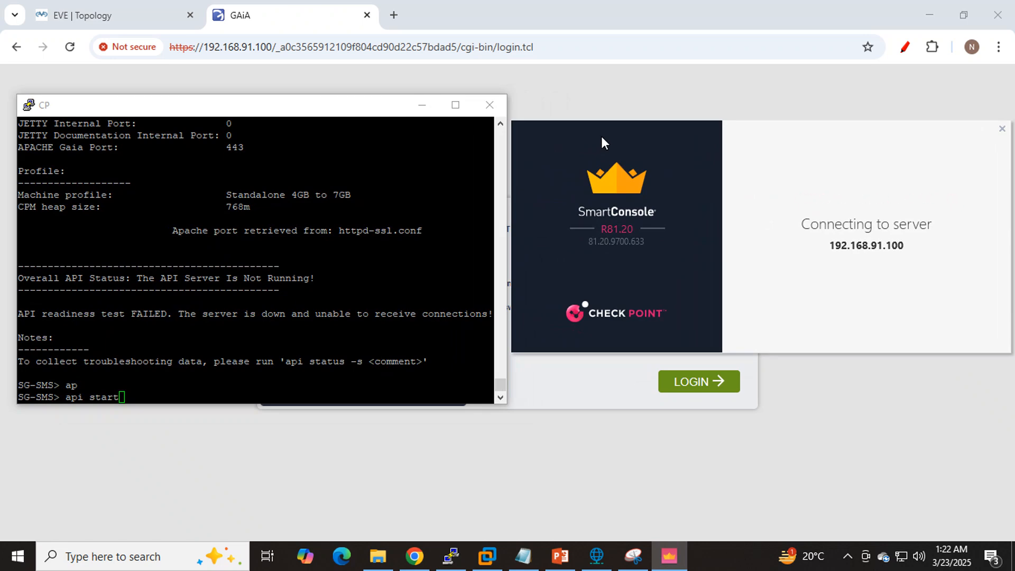
left_click_drag(602, 137, 586, 139)
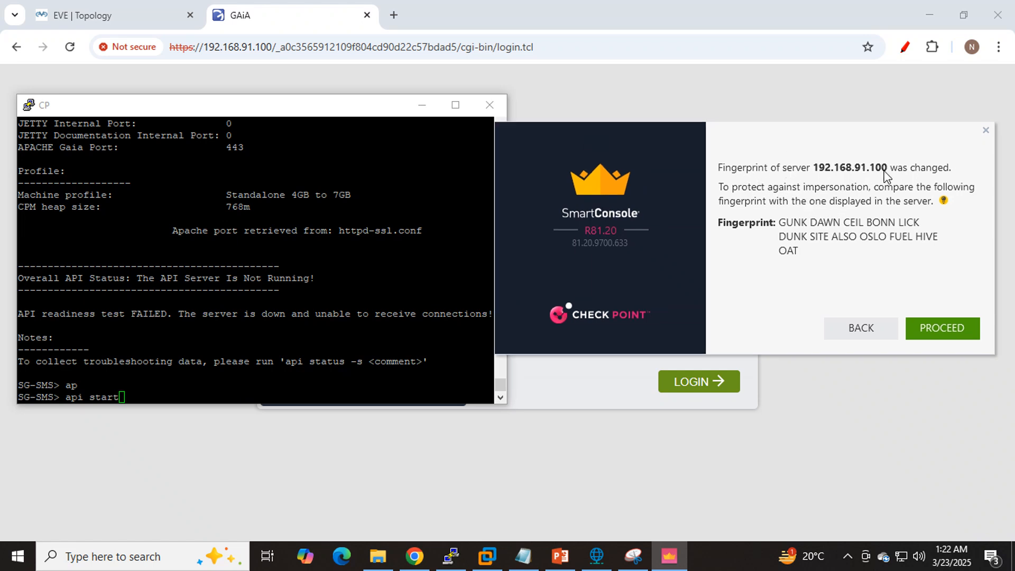
- Clear the unexecuted api start command from the CP console prompt and run cpconfig instead
left_click(138, 392)
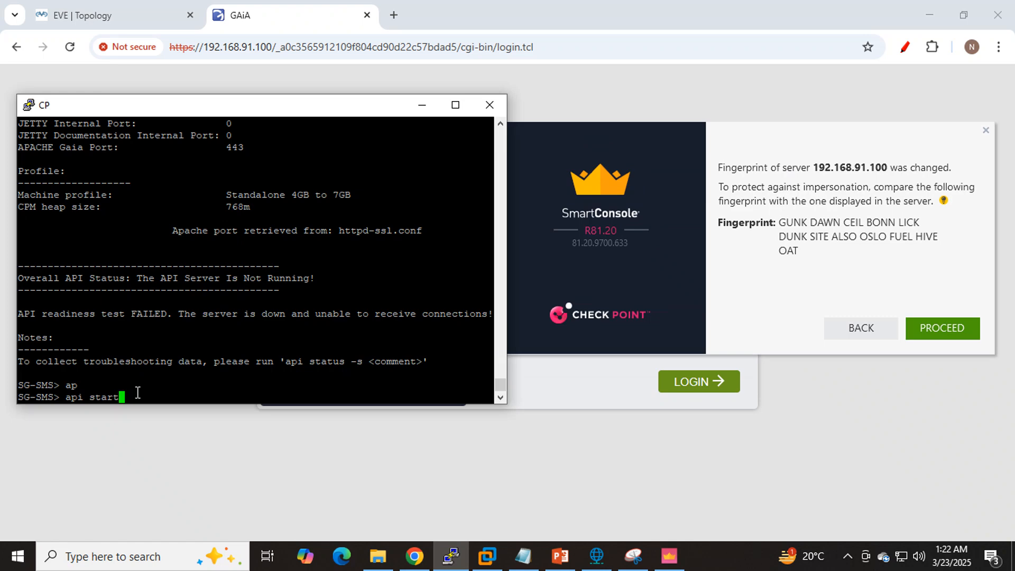
key("BackSpace")
key("BackSpace")
key("BackSpace")
key("BackSpace")
key("BackSpace")
key("BackSpace")
key("BackSpace")
key("BackSpace")
key("BackSpace")
type("cpcon")
key("Tab")
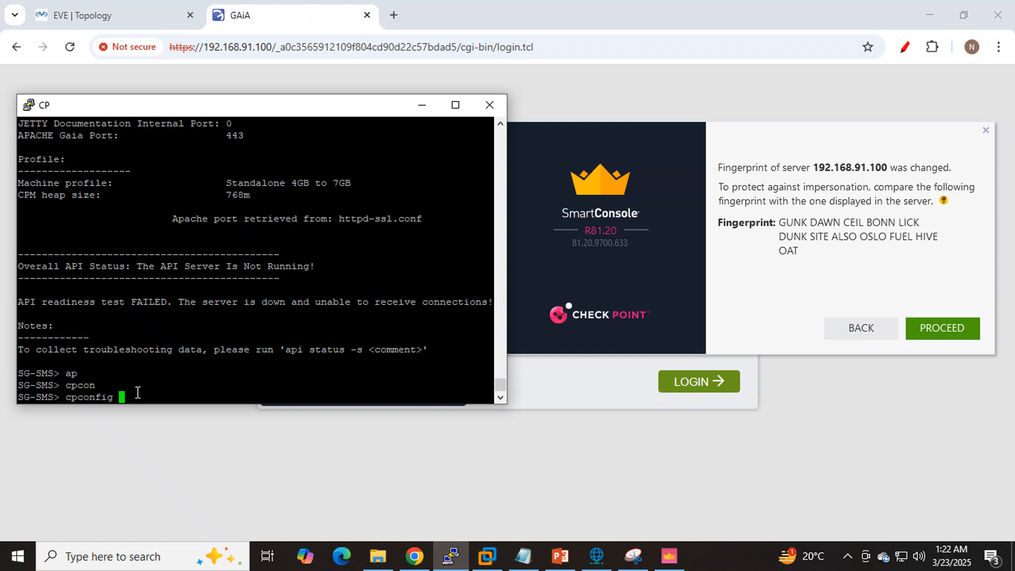
key("Return")
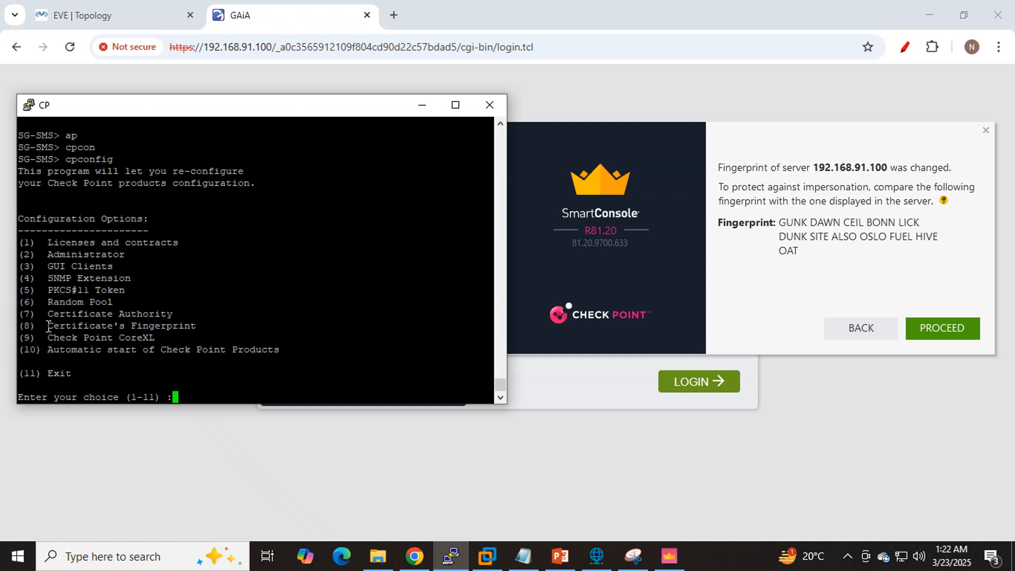
- Choose option 8, Certificate's Fingerprint, among the cpconfig configuration options
left_click_drag(48, 325, 193, 328)
left_click(287, 294)
type("8")
key("Return")
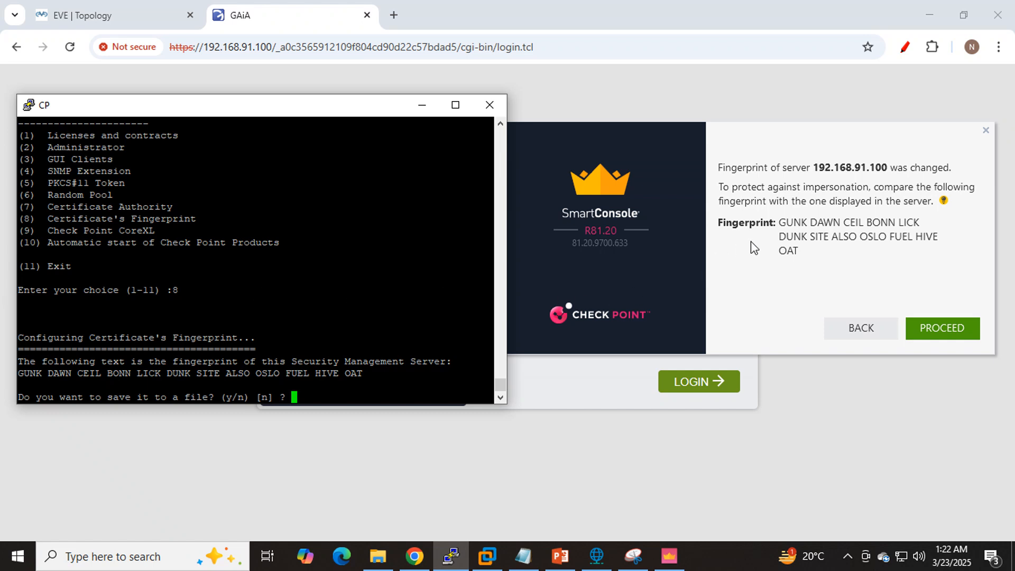
- Compare the server fingerprint in SmartConsole with the management server fingerprint in the CP console
left_click_drag(780, 218, 799, 250)
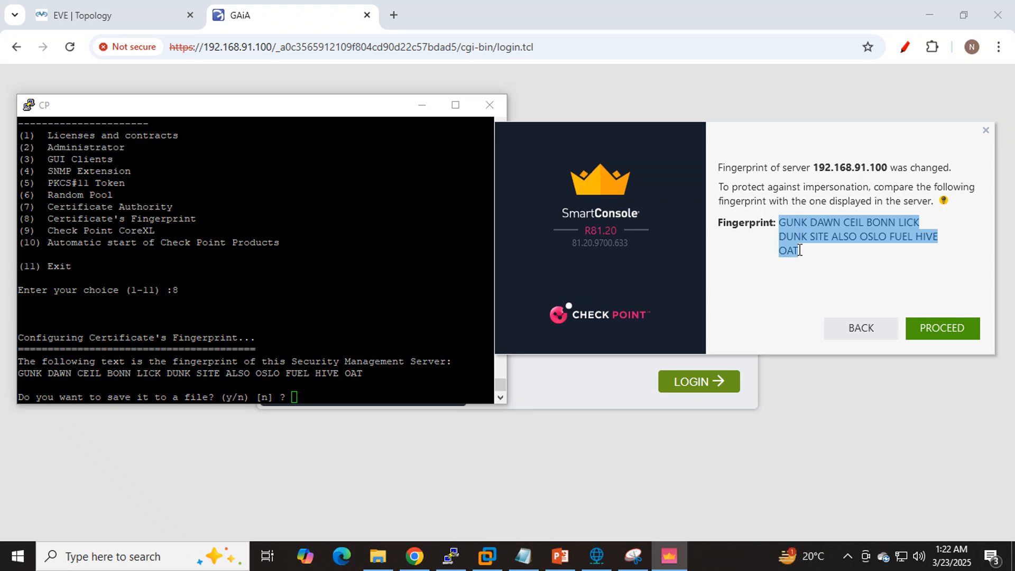
left_click(389, 296)
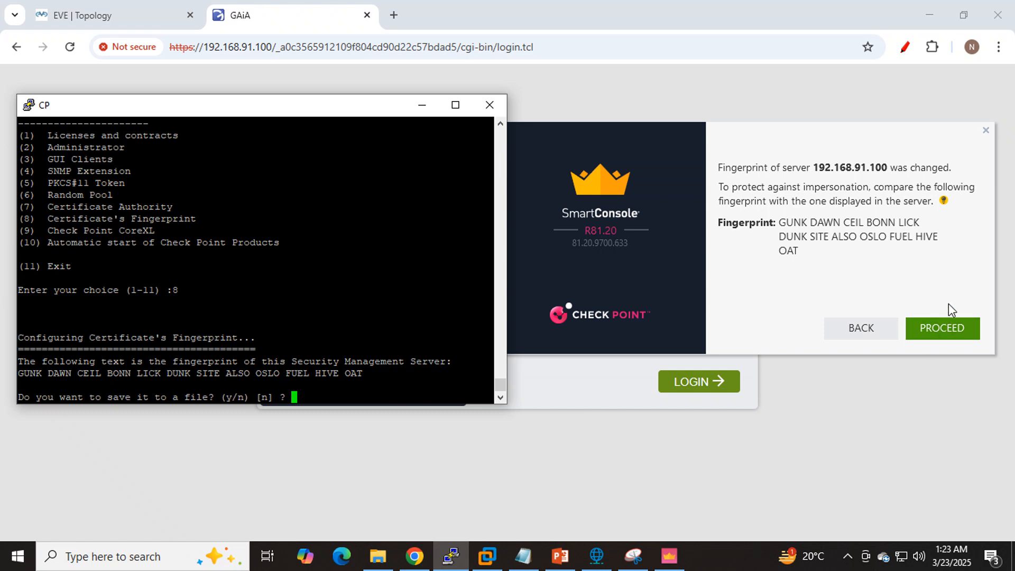
triple_click(809, 250)
mouse_move(813, 258)
left_mouse_down()
mouse_move(805, 232)
mouse_move(824, 264)
left_mouse_up()
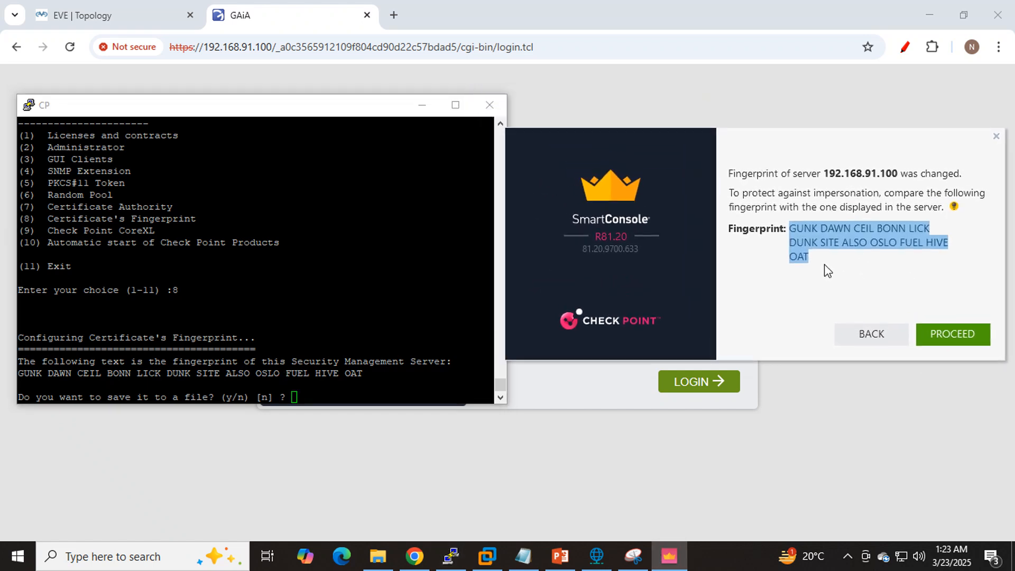
- Answer n to saving the fingerprint to a file and accept the fingerprint in SmartConsole to continue connecting
left_click(342, 388)
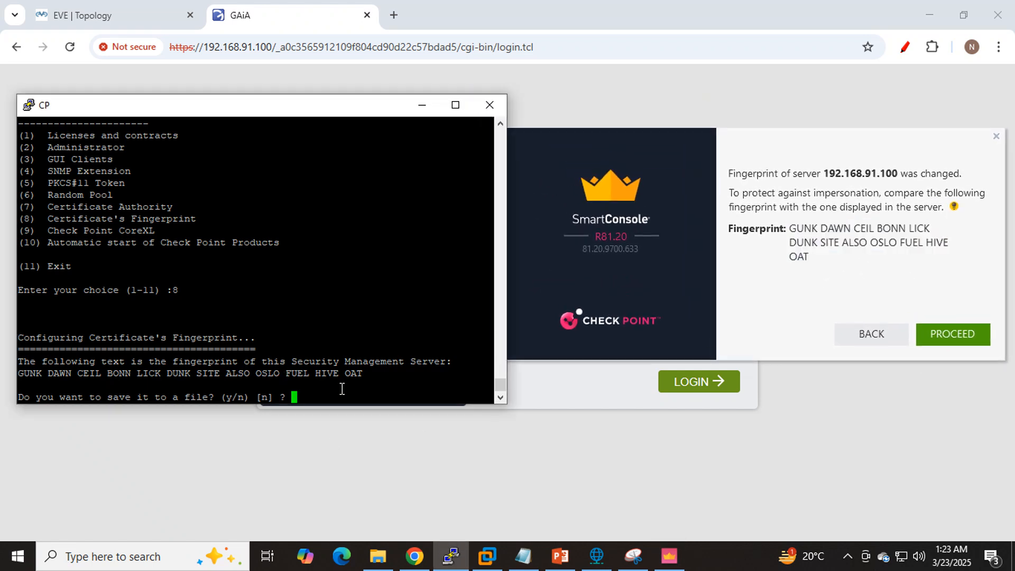
type("n")
key("Return")
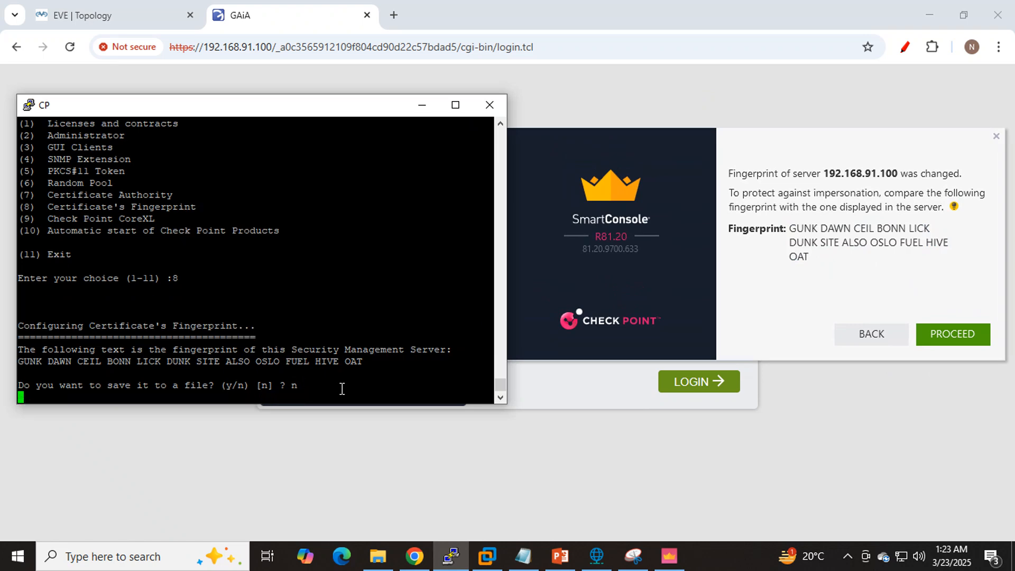
left_click(868, 294)
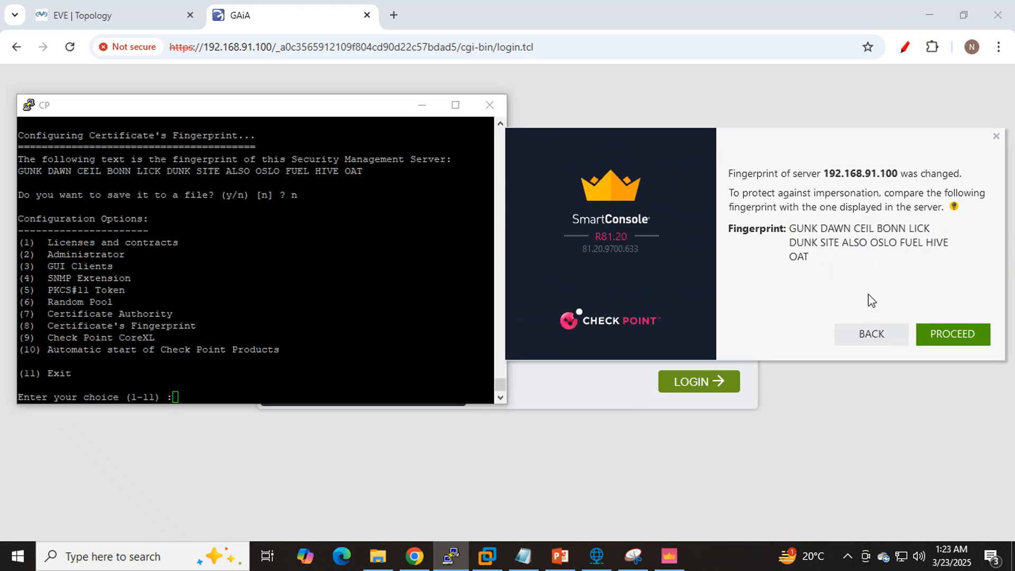
left_click(963, 336)
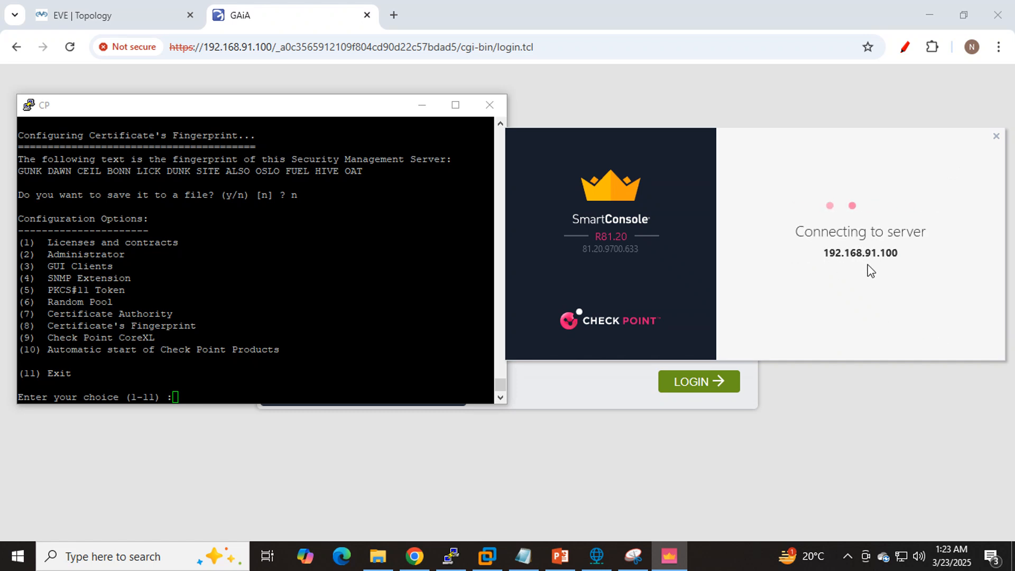
- Exit cpconfig in the CP console with option 11
left_click(338, 317)
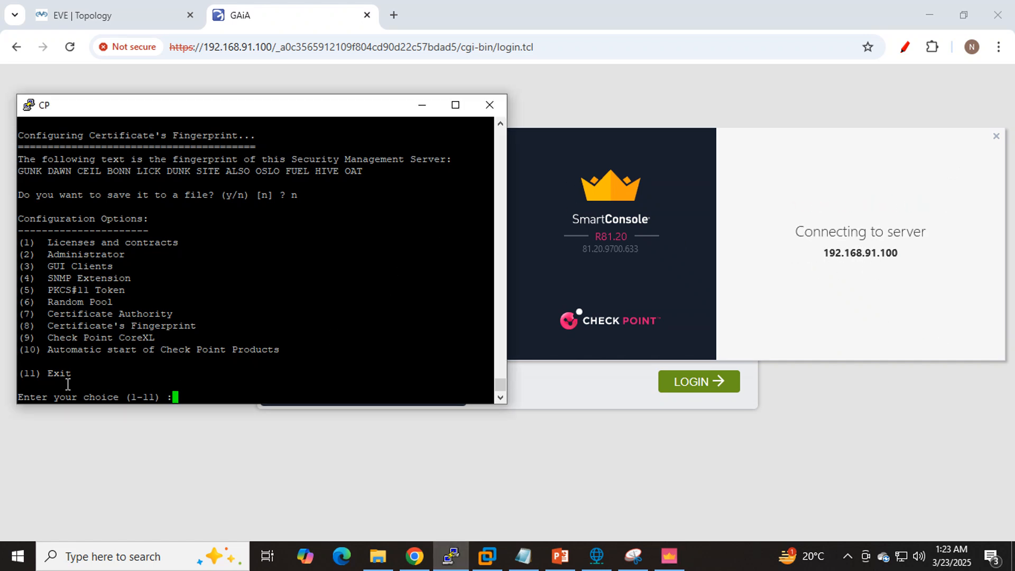
type("11")
key("Return")
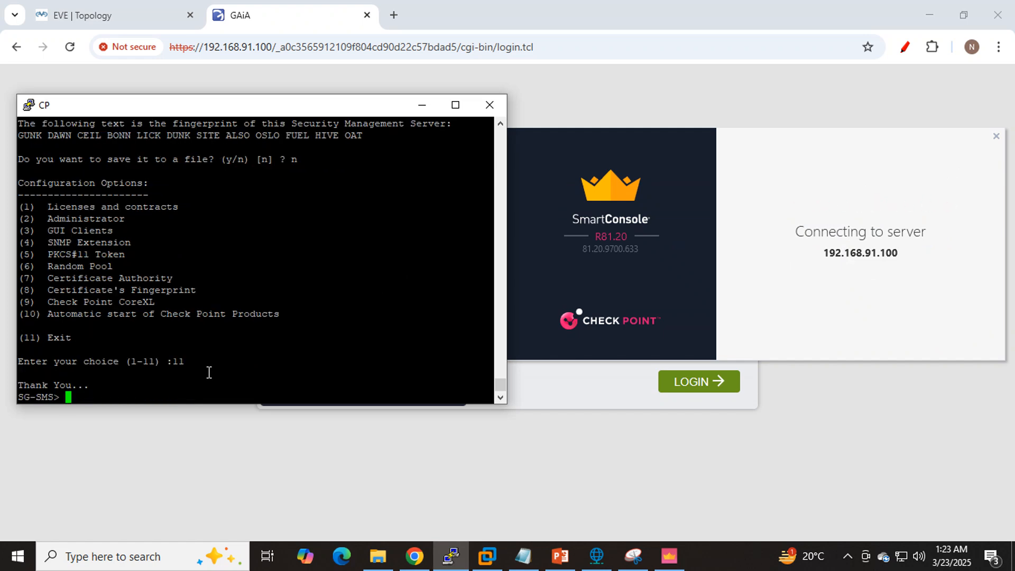
- Enter api start at the CP console prompt without running it and check the SmartConsole connection progress
type("ap")
key("Tab")
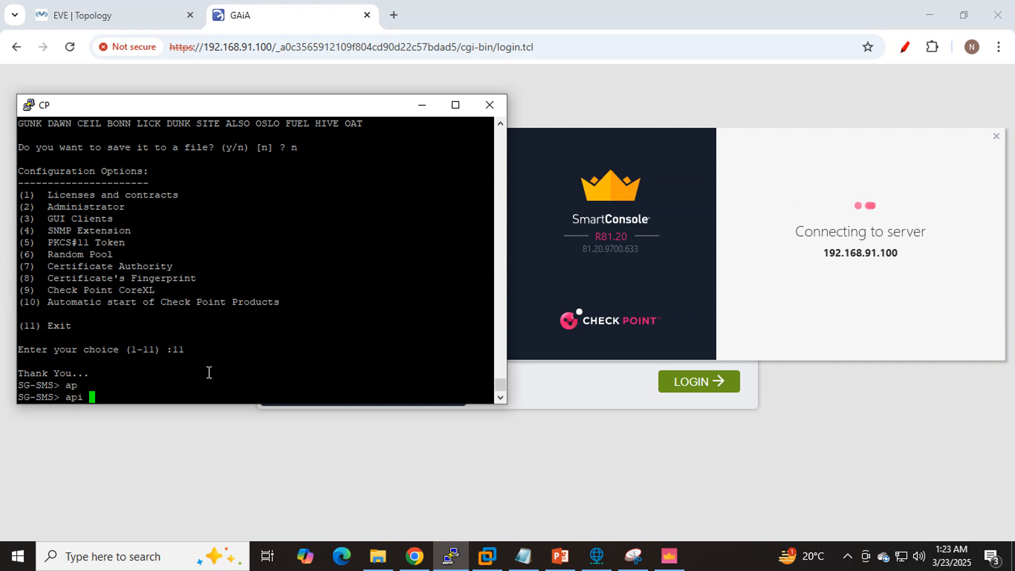
type("start")
key("Tab")
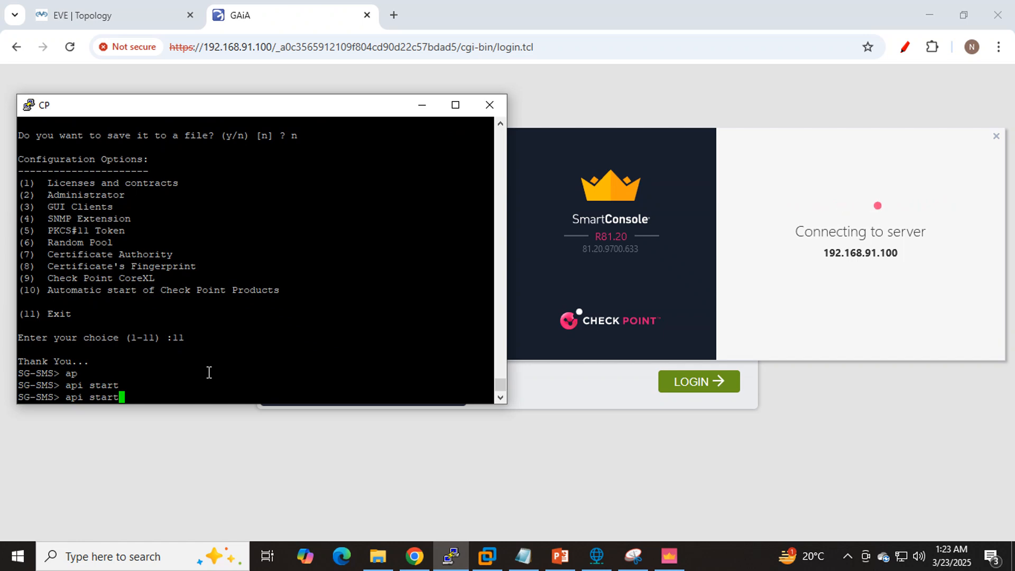
left_click(798, 277)
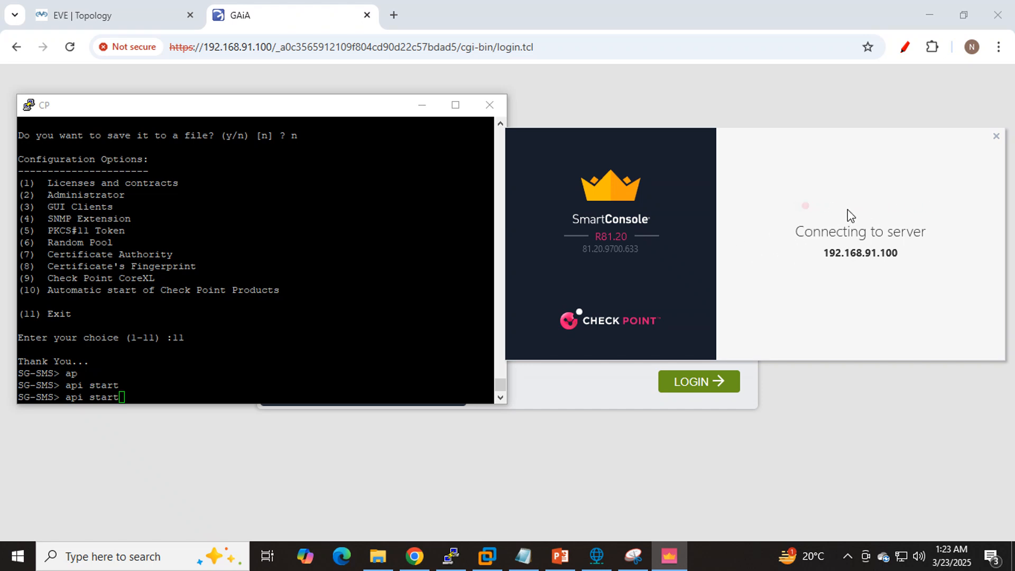
left_click(171, 378)
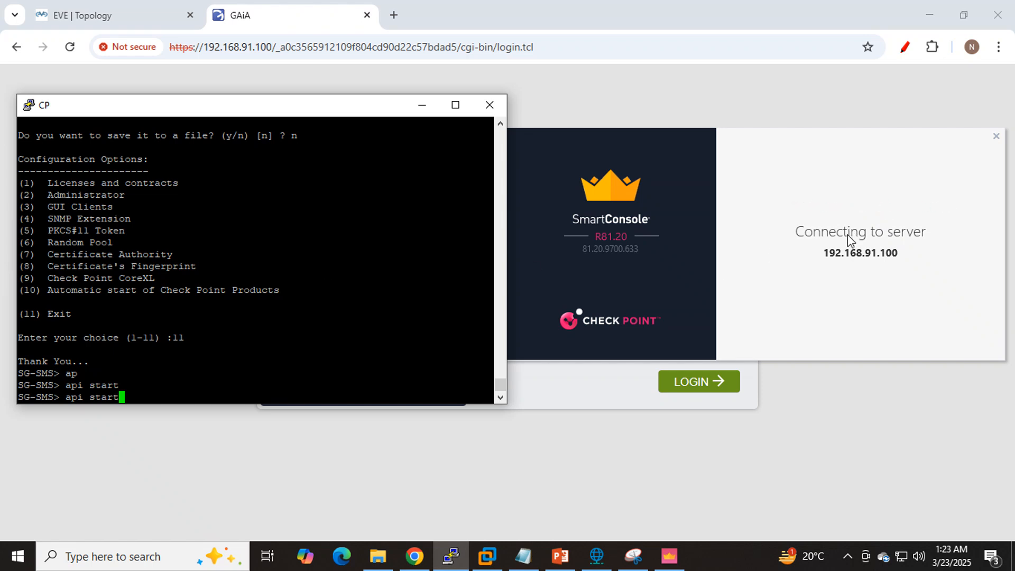
- Bring up a blank Notepad note over the EVE topology and write "standalone deployment-- part 1" on its first line
left_click(538, 547)
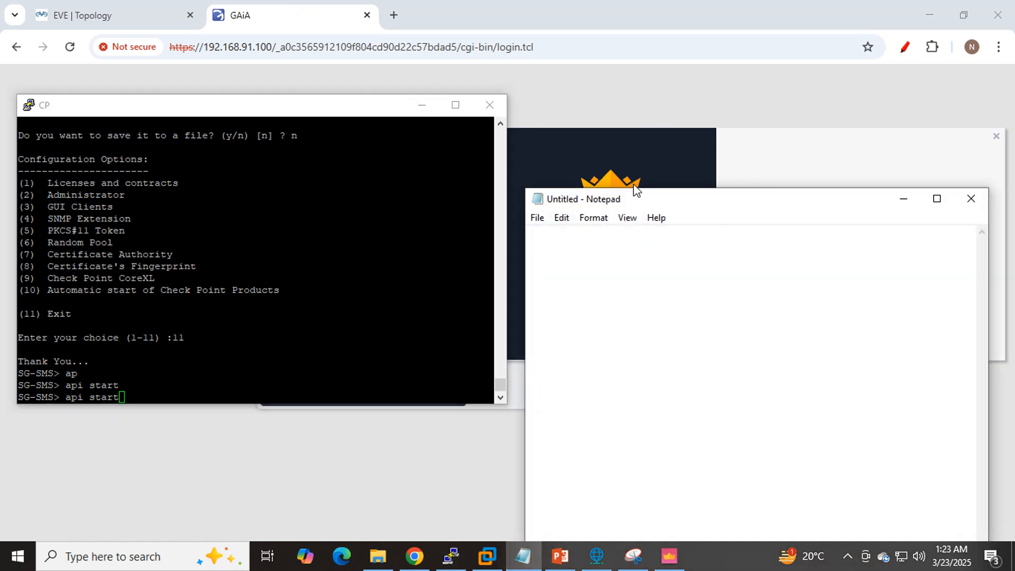
left_click(108, 18)
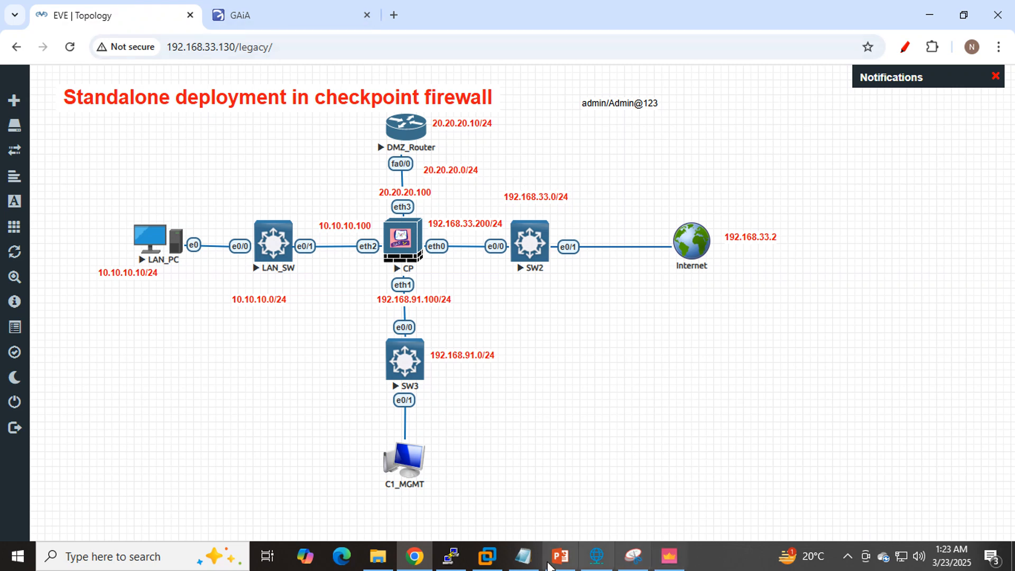
left_click(522, 555)
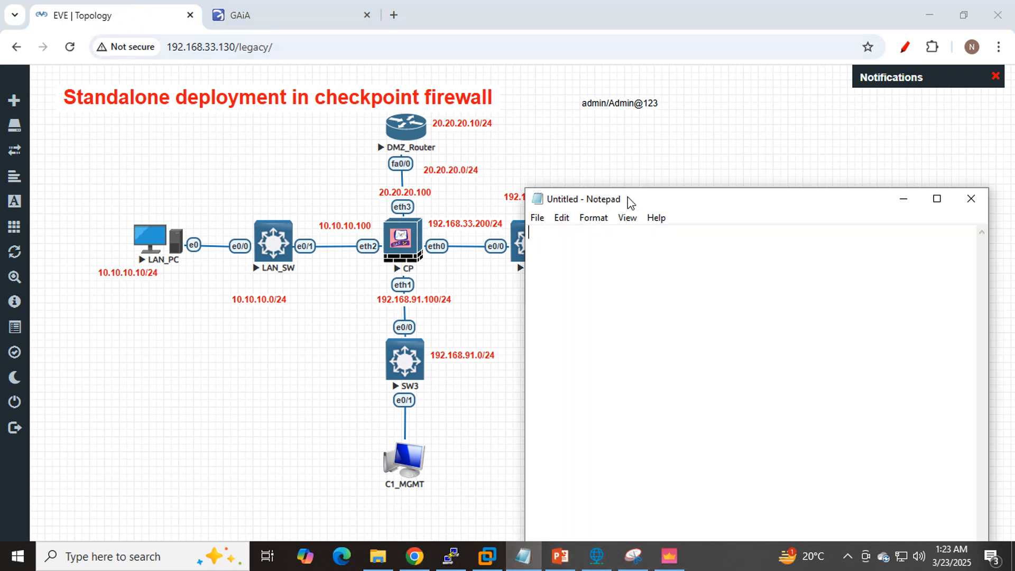
type("standa")
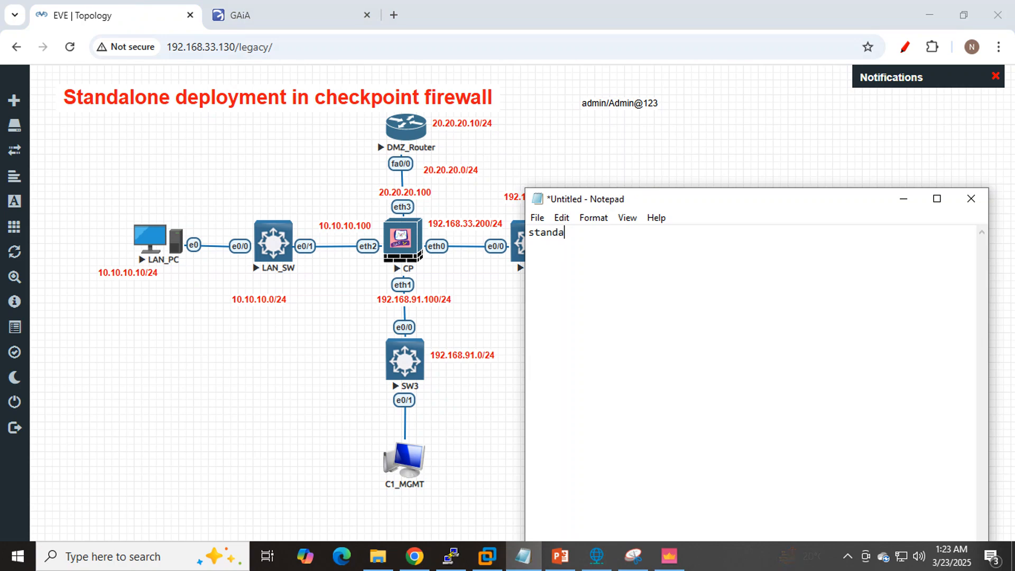
type("lon")
key("BackSpace")
type("e dep")
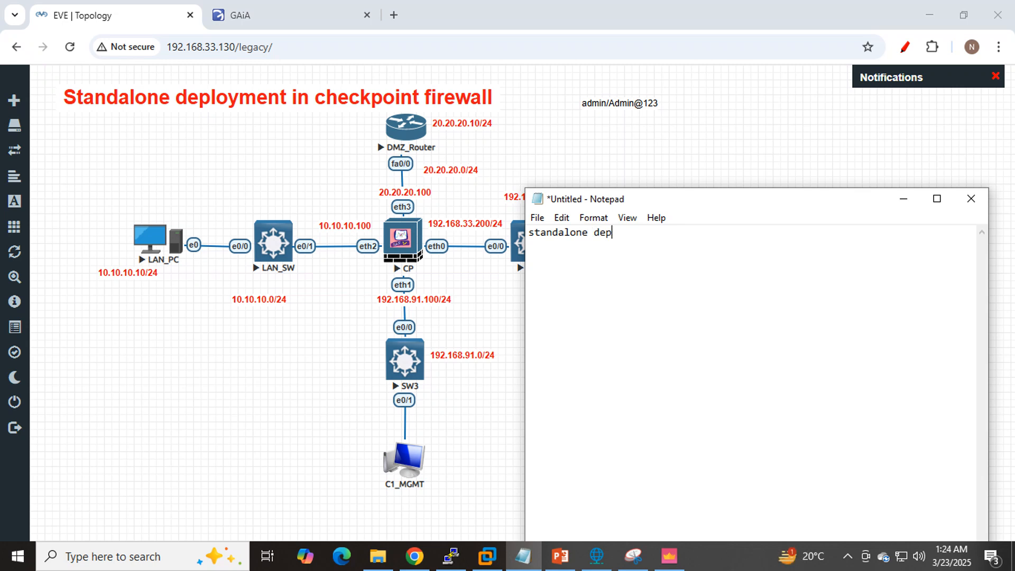
type("loyment-- part 1")
key("Return")
- Add "inter access for lan PC-- Part 2" to the note after a blank line and switch back to SmartConsole
type("inter ac")
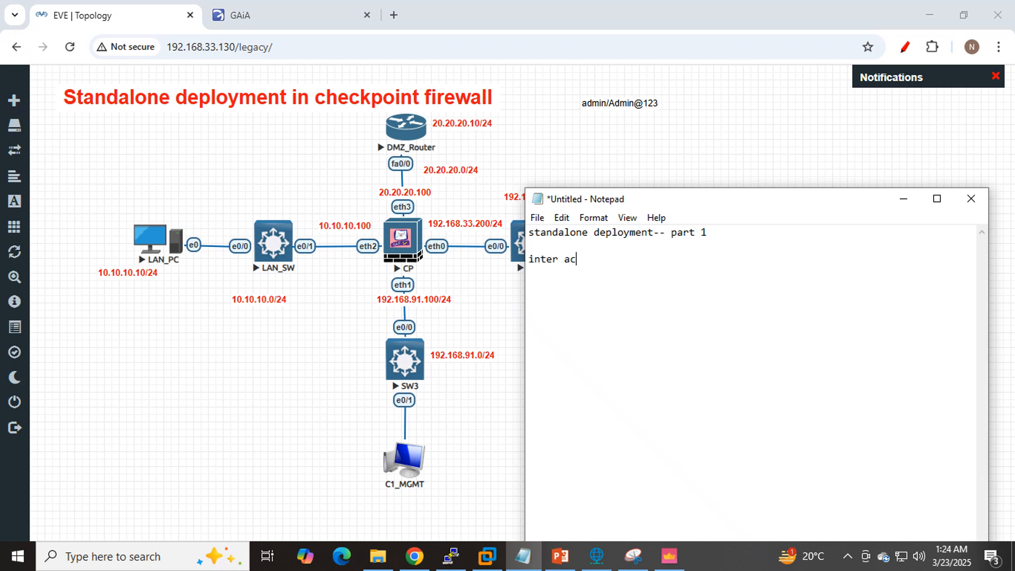
type("cess for lan PC-- Part 2")
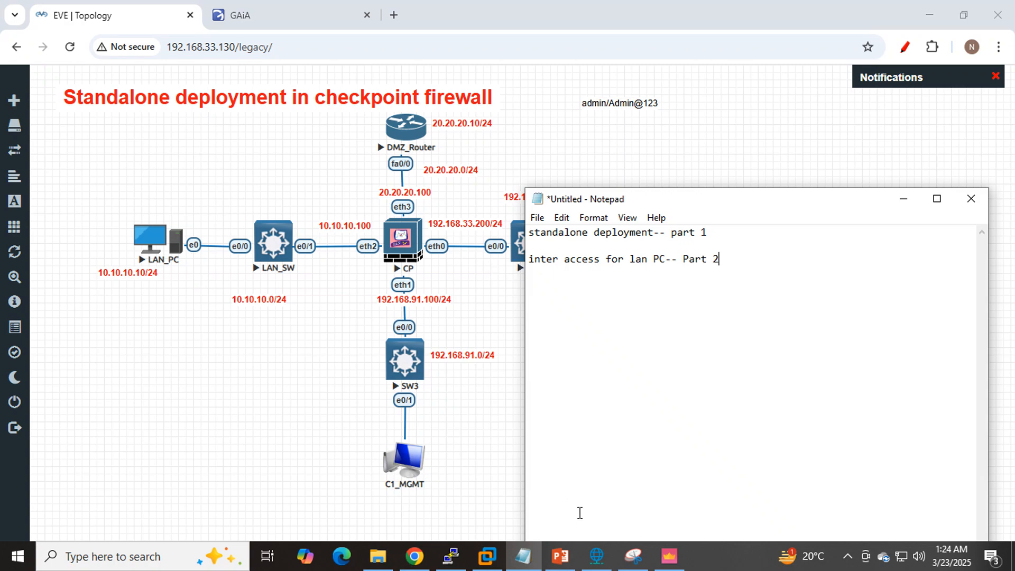
left_click(667, 559)
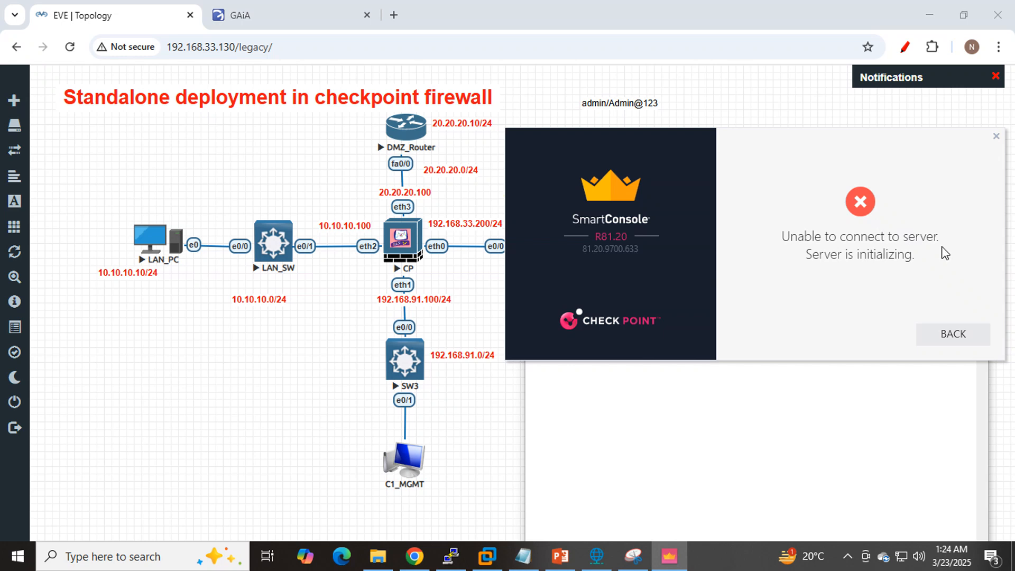
- Check the SmartConsole connection message and run the pending api start command in the CP console
left_click_drag(916, 256, 772, 228)
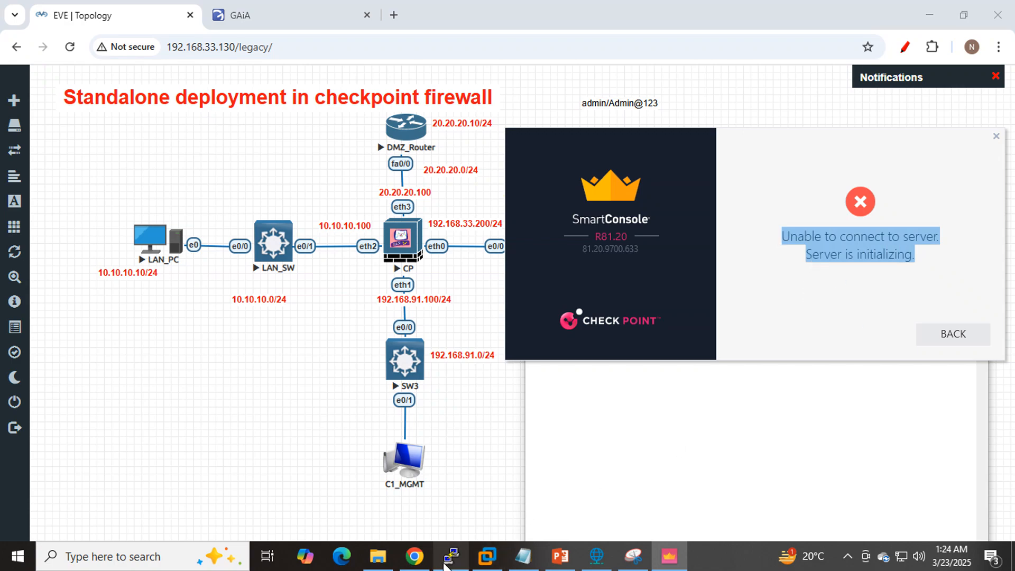
left_click(835, 242)
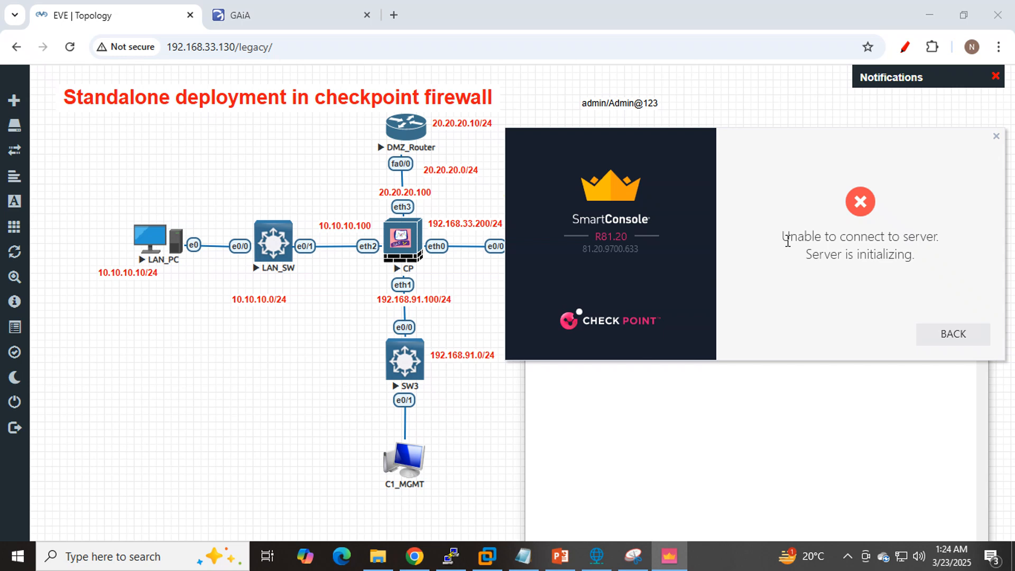
left_click_drag(782, 236, 932, 253)
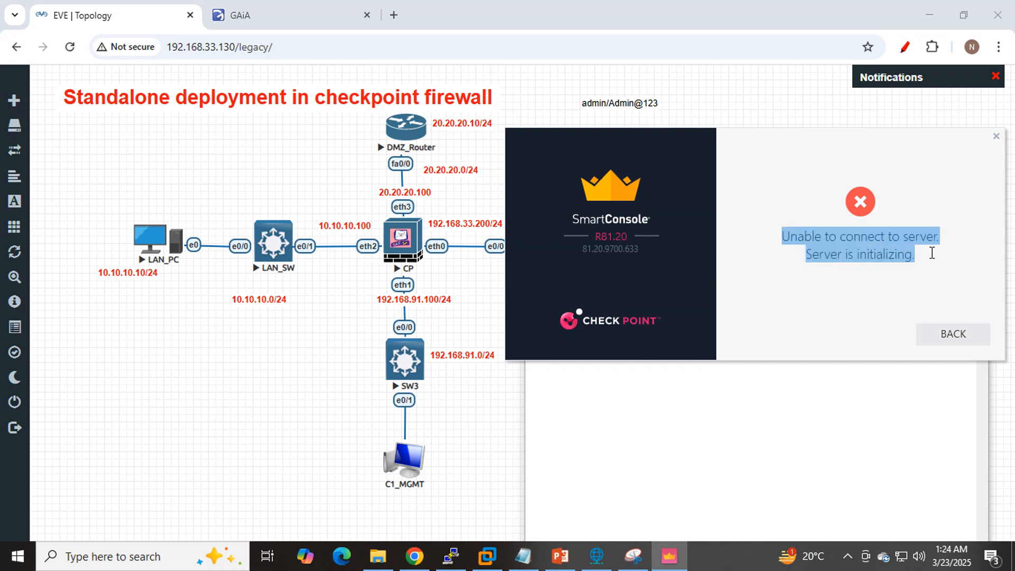
left_click(451, 554)
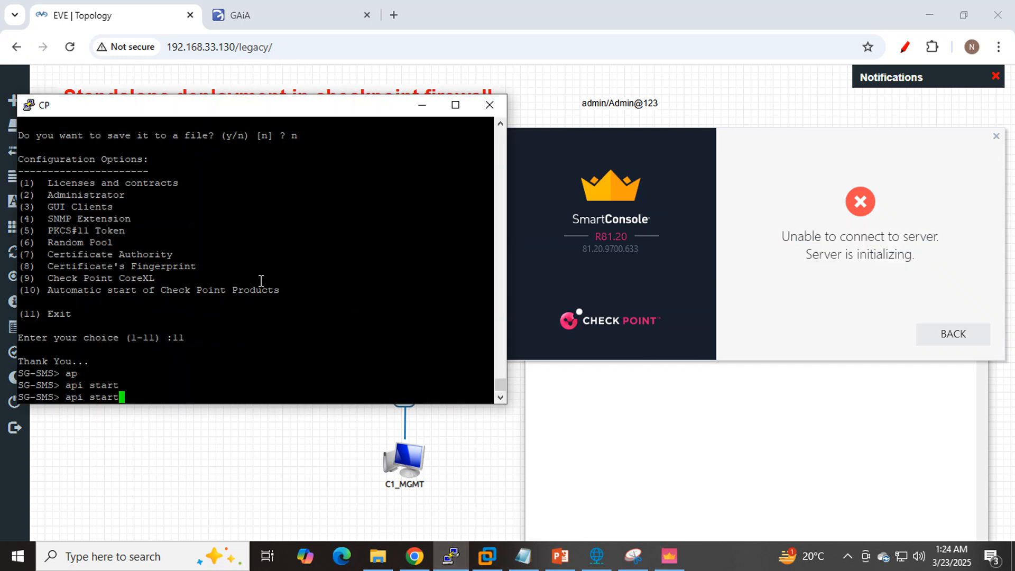
scroll(151, 214, "up", 10)
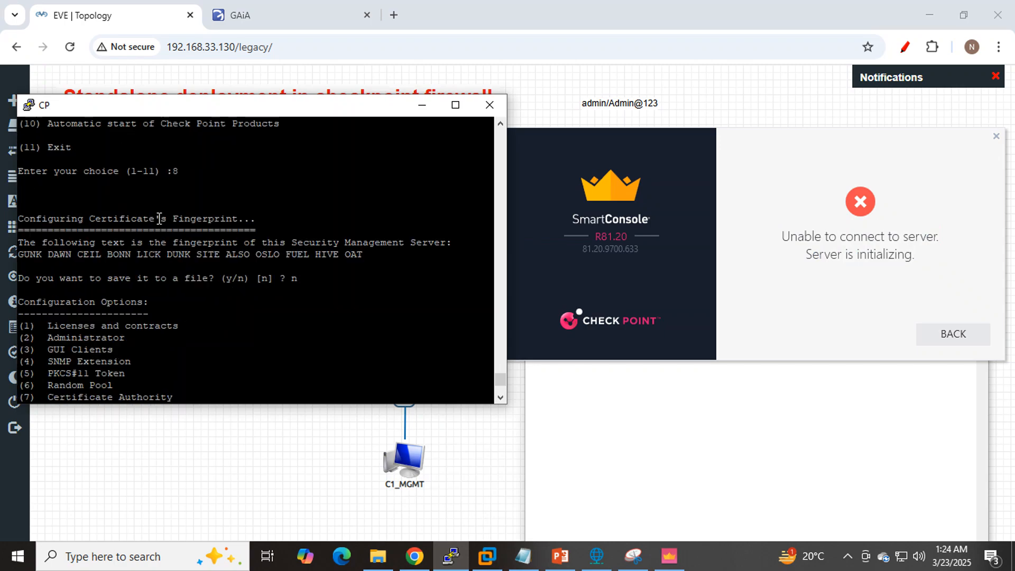
scroll(159, 219, "up", 5)
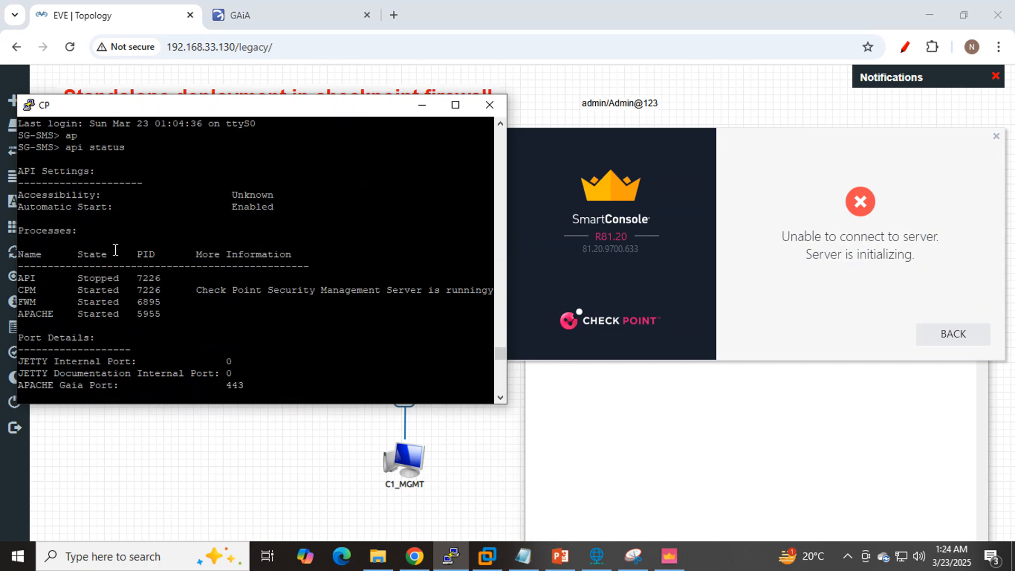
scroll(99, 277, "down", 12)
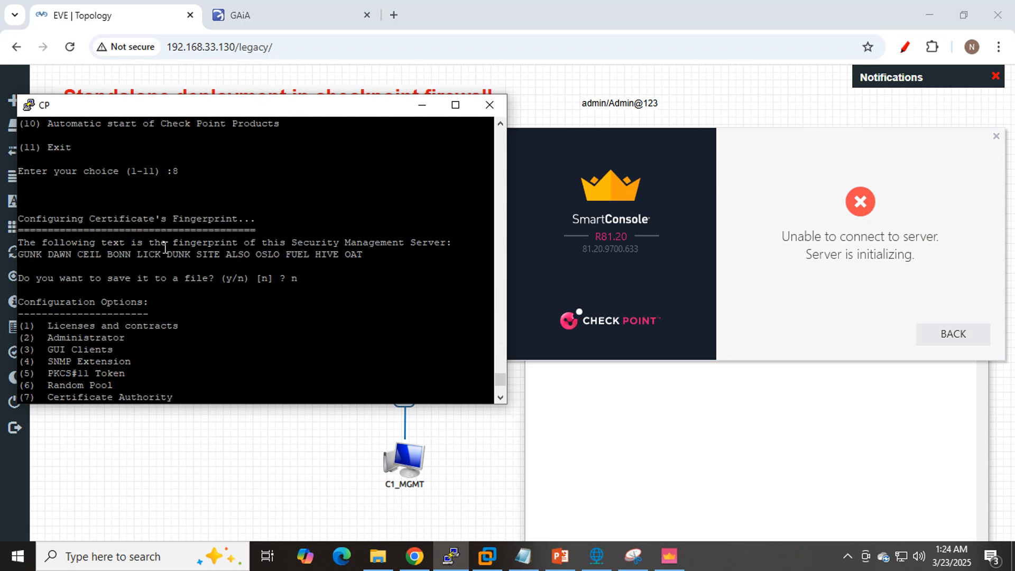
key("Return")
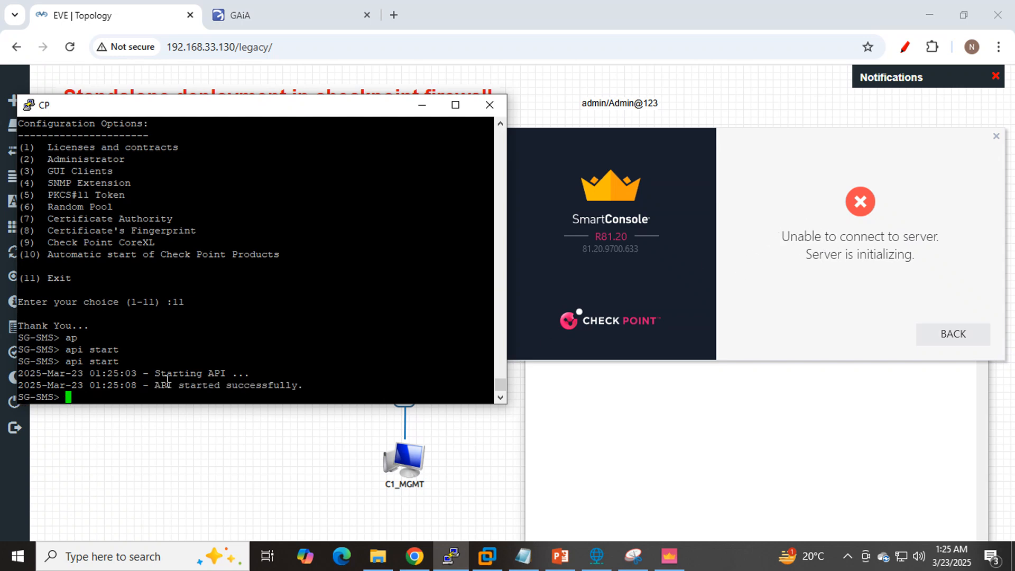
left_click_drag(150, 385, 297, 385)
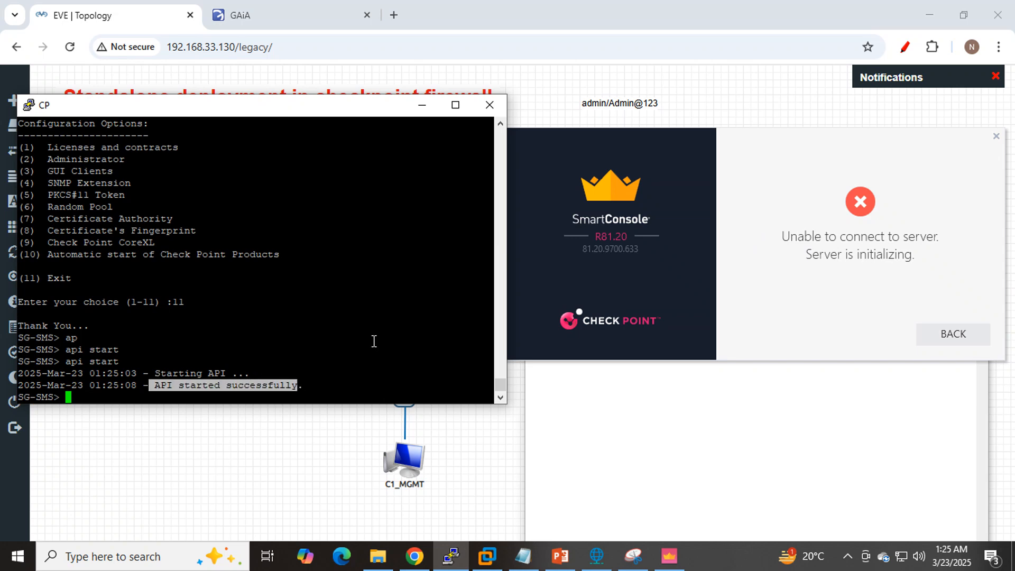
left_click(373, 341)
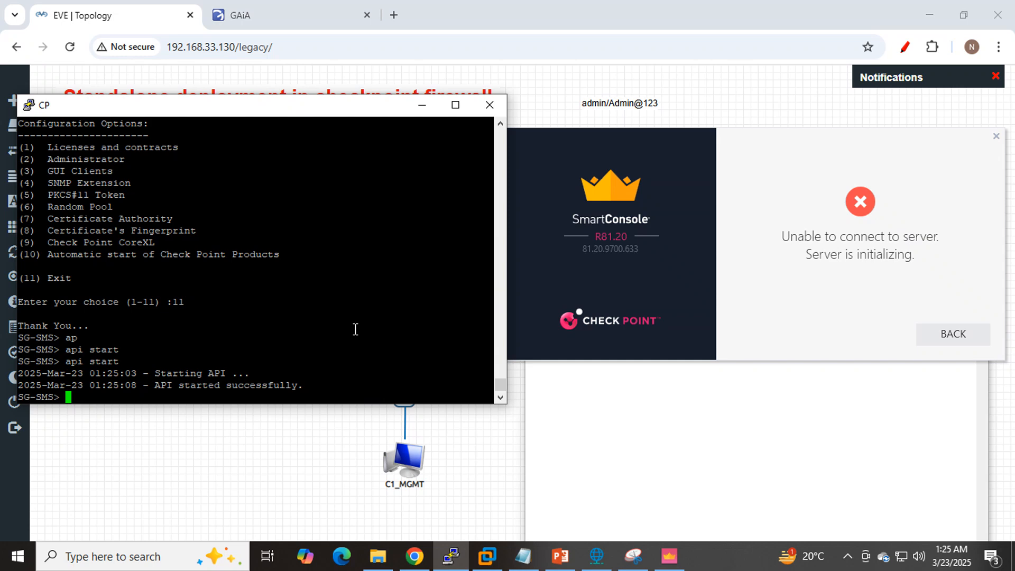
- Run api status in the CP console and review the states of the API, CPM, FWM and APACHE processes
type("api status")
key("Return")
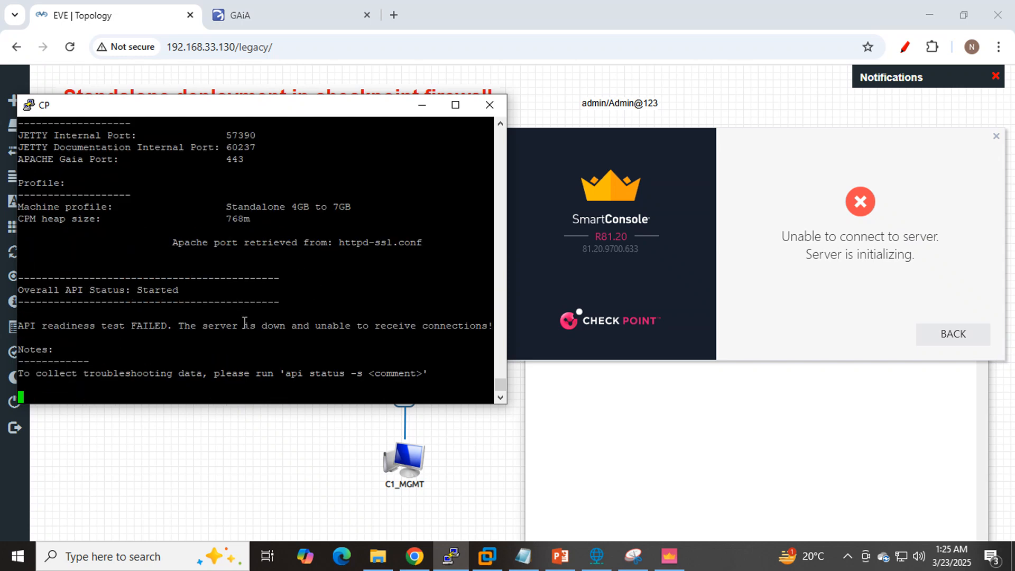
scroll(244, 322, "up", 8)
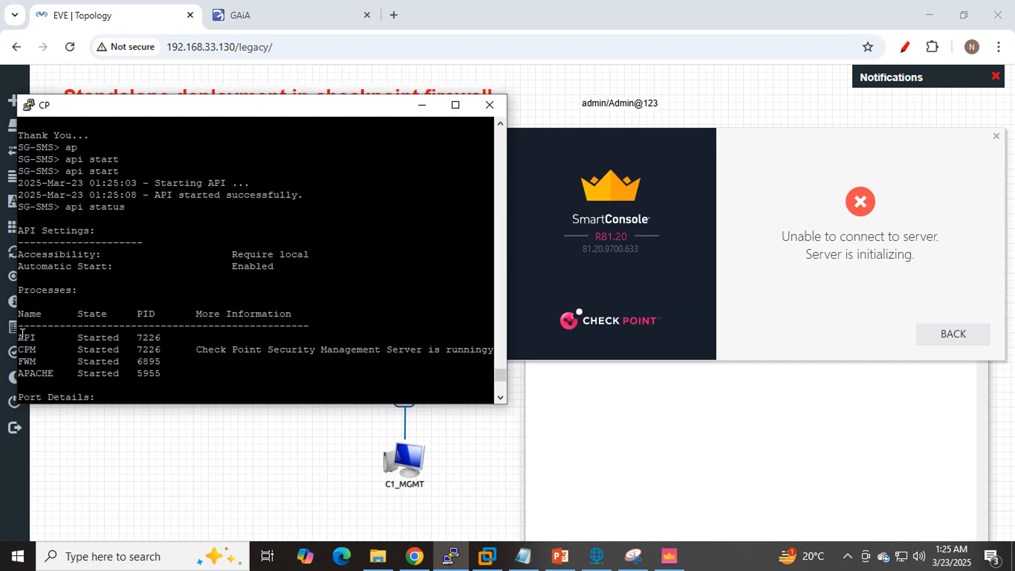
left_click_drag(22, 334, 163, 374)
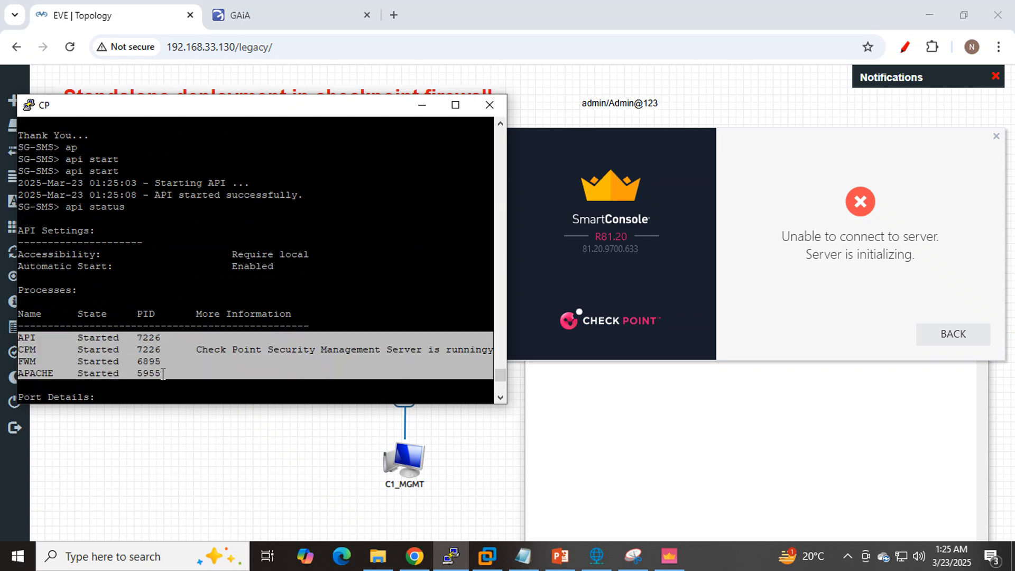
- Return to the SmartConsole login form and try to connect to 192.168.91.100 as admin with the account password
left_click(956, 337)
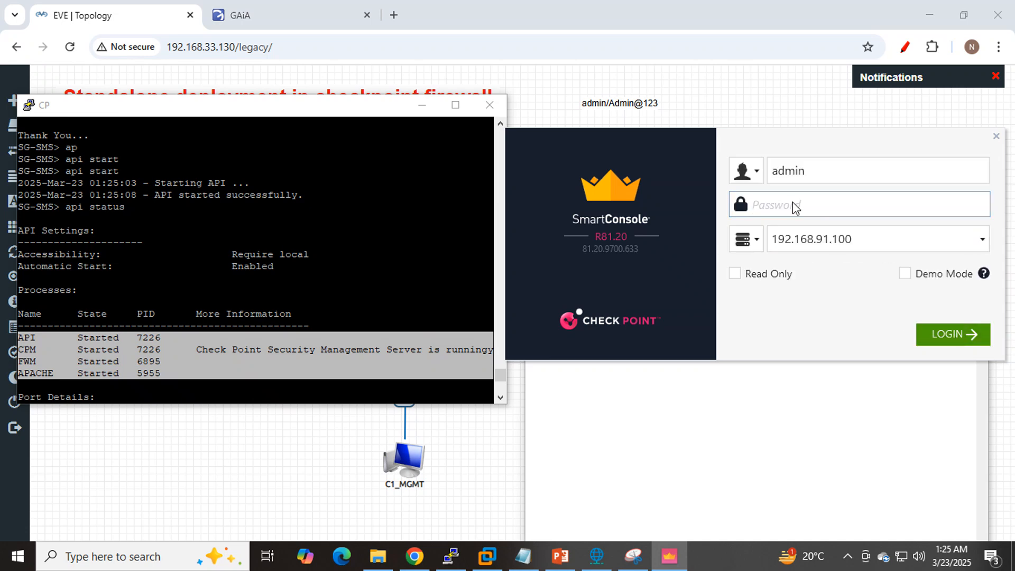
left_click(861, 238)
left_click(778, 206)
type("dmin@123")
key("Return")
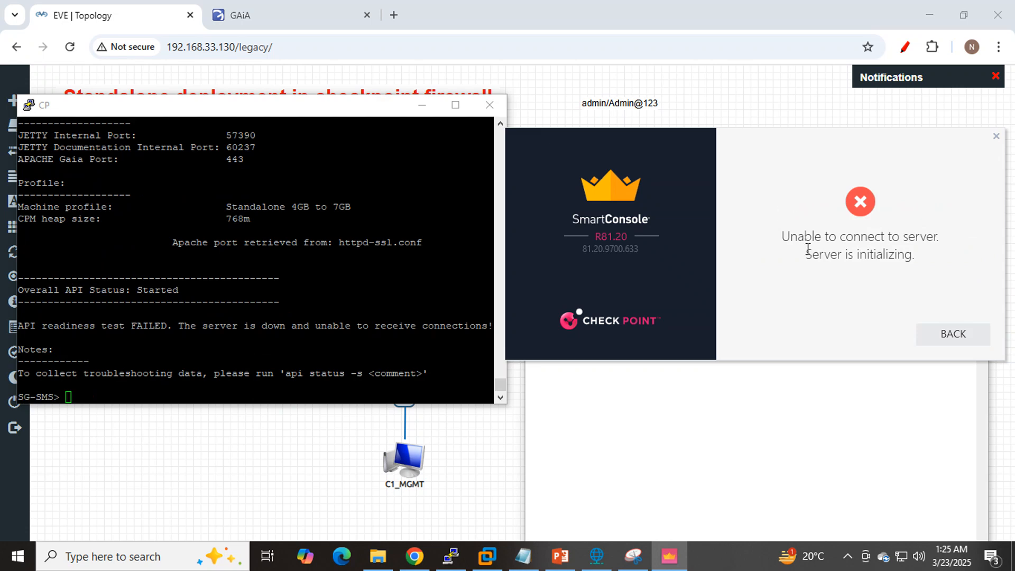
- Review the connection message, retry the SmartConsole login as admin and go back to the login form
left_click_drag(805, 254, 918, 256)
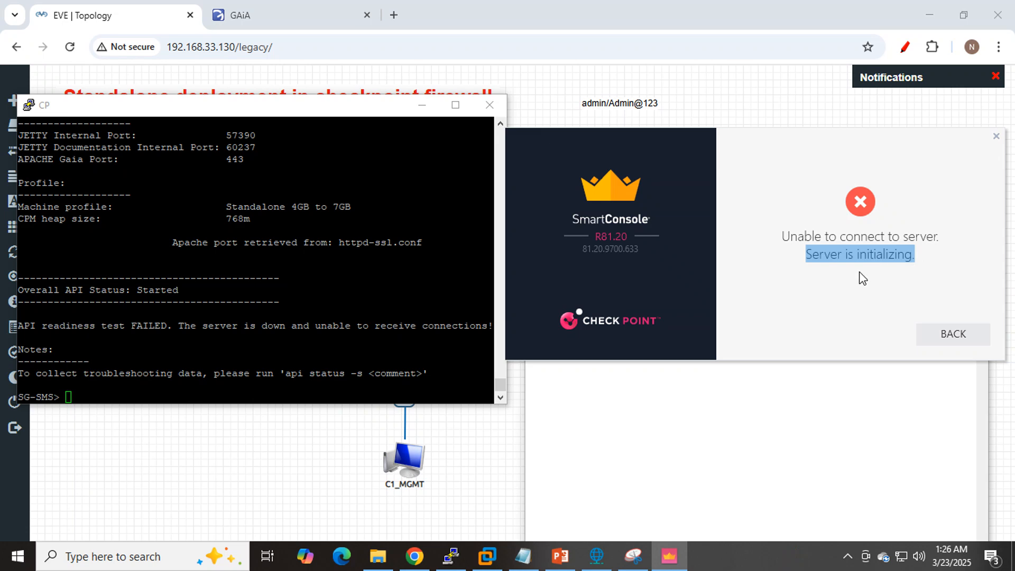
left_click(806, 256)
left_click_drag(806, 256, 841, 269)
left_click(925, 253)
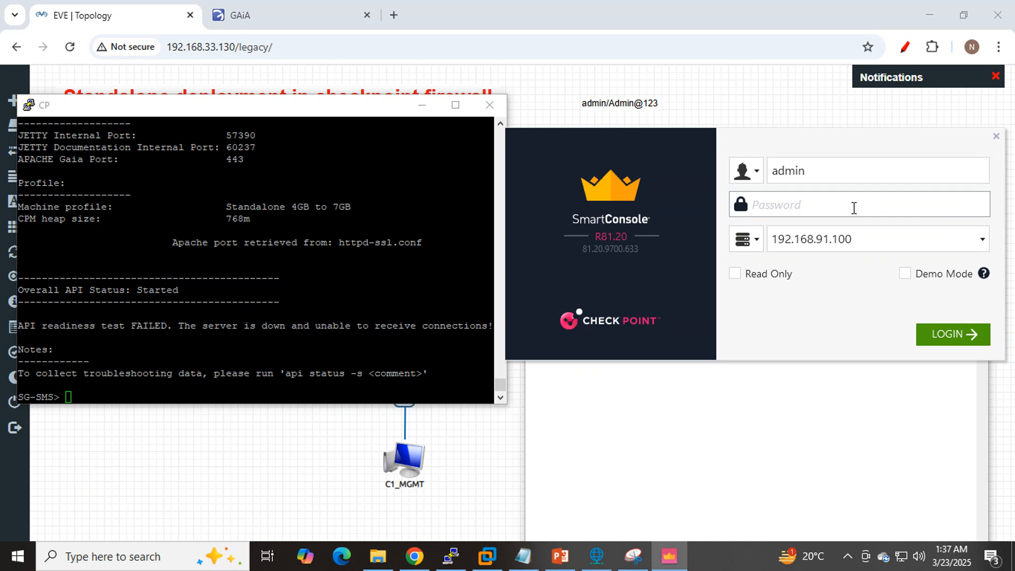
key("Return")
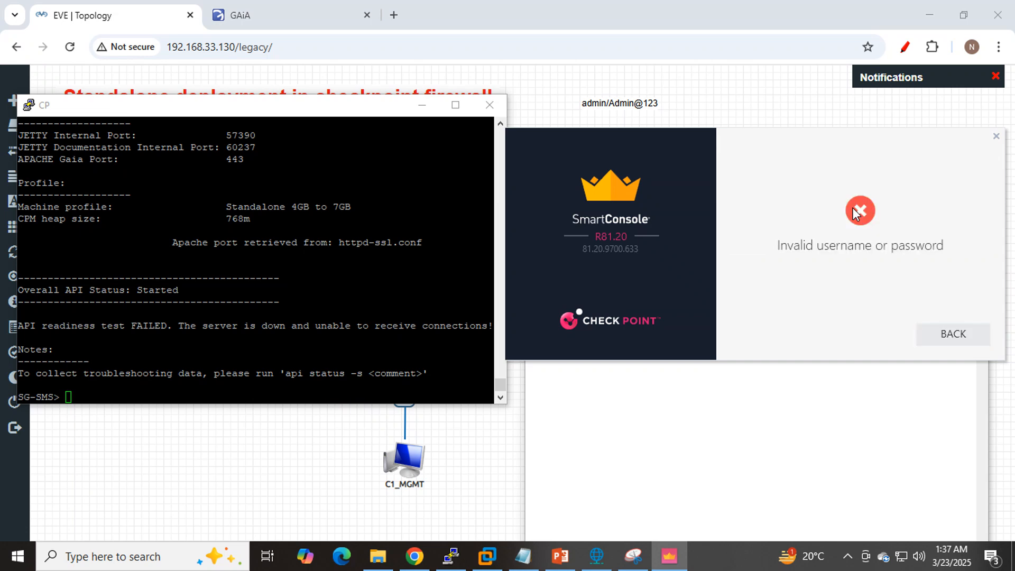
left_click(954, 333)
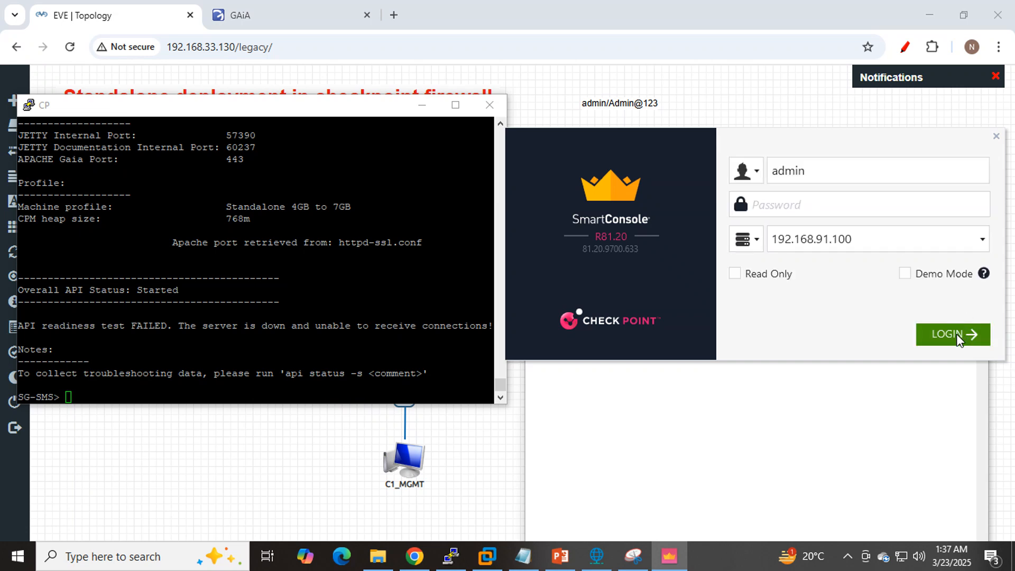
- Run api status again in the CP console to recheck whether the management server is ready
left_click(362, 293)
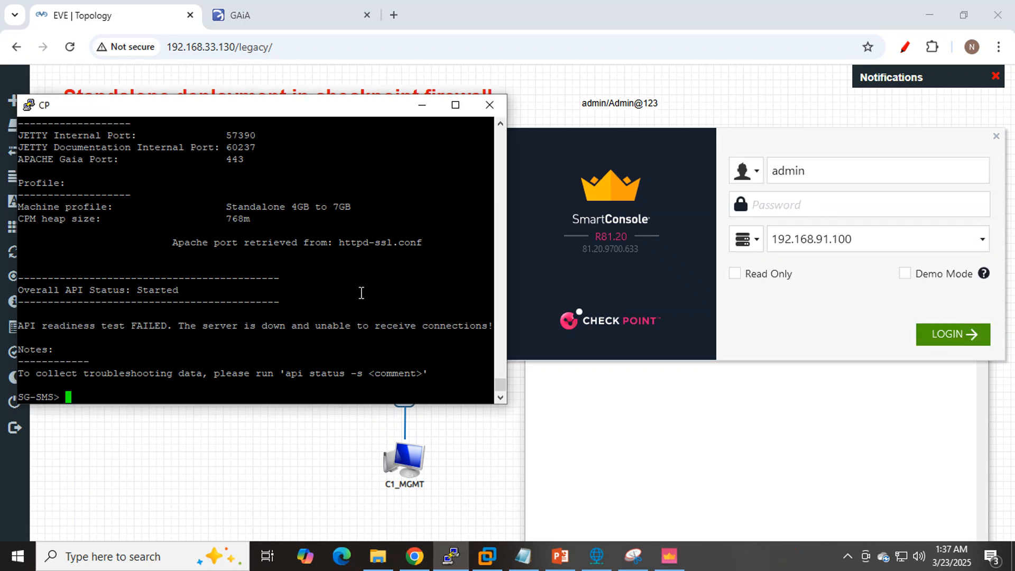
type("api status")
key("Return")
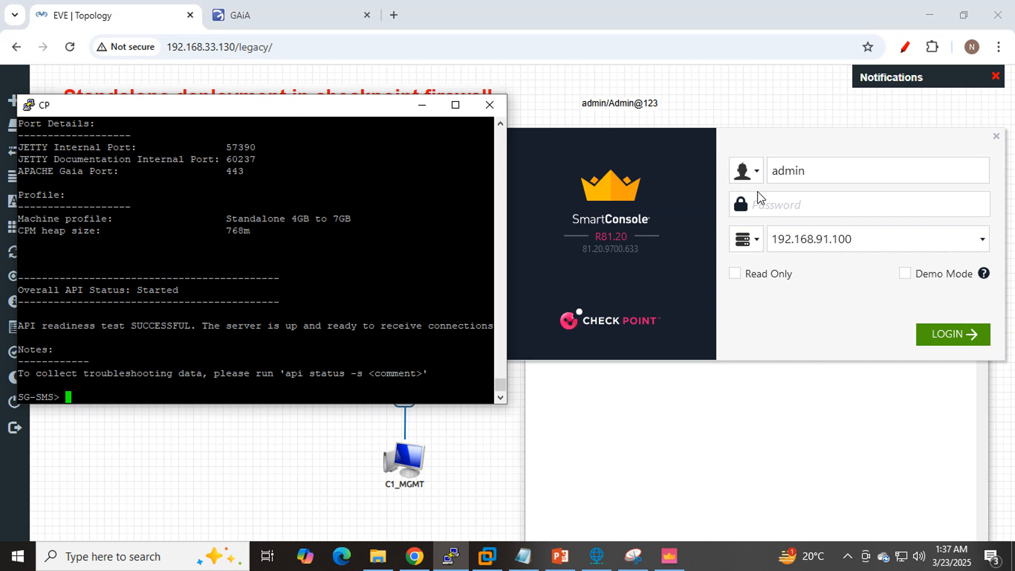
left_click(683, 211)
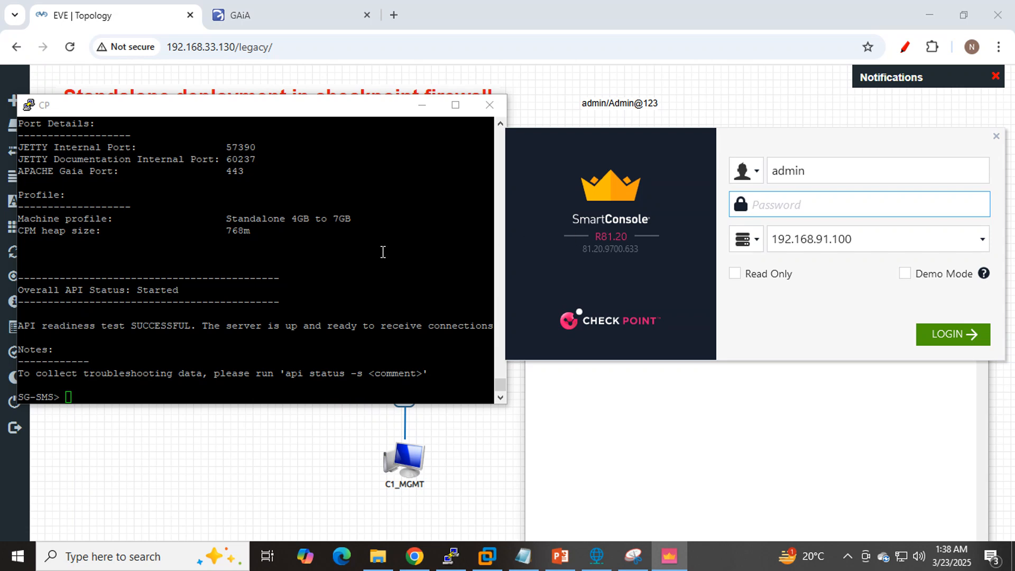
- Compare the process states and API readiness test lines of the two latest api status outputs in the CP console
scroll(355, 258, "up", 4)
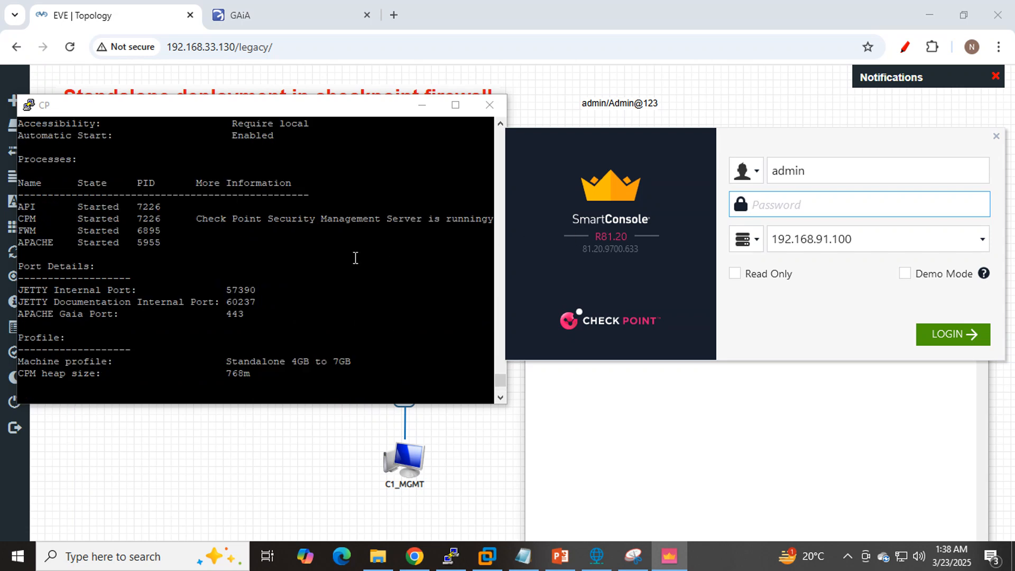
scroll(356, 258, "up", 4)
scroll(355, 258, "up", 3)
scroll(355, 257, "down", 8)
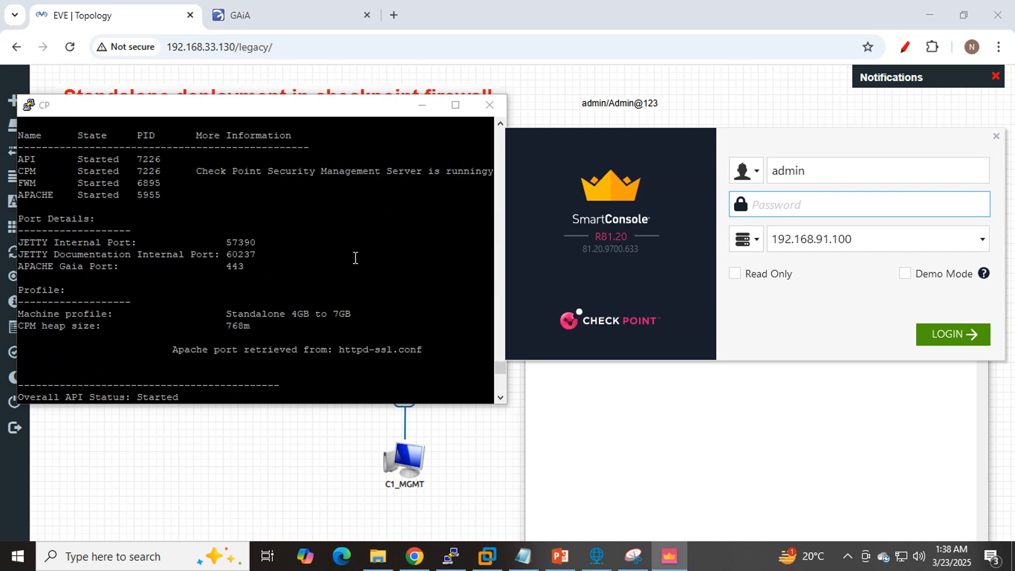
left_click_drag(18, 156, 160, 199)
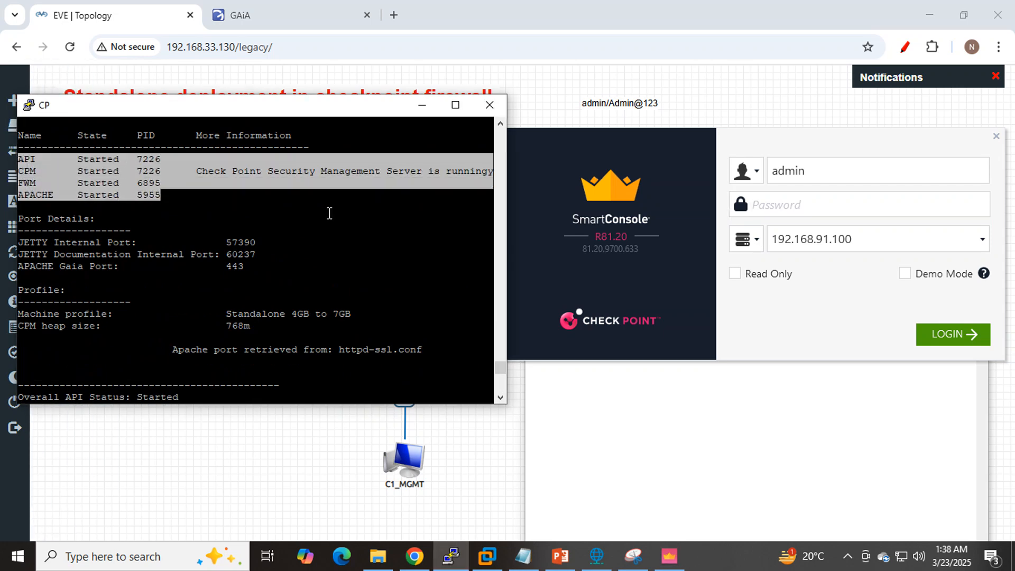
scroll(328, 213, "down", 4)
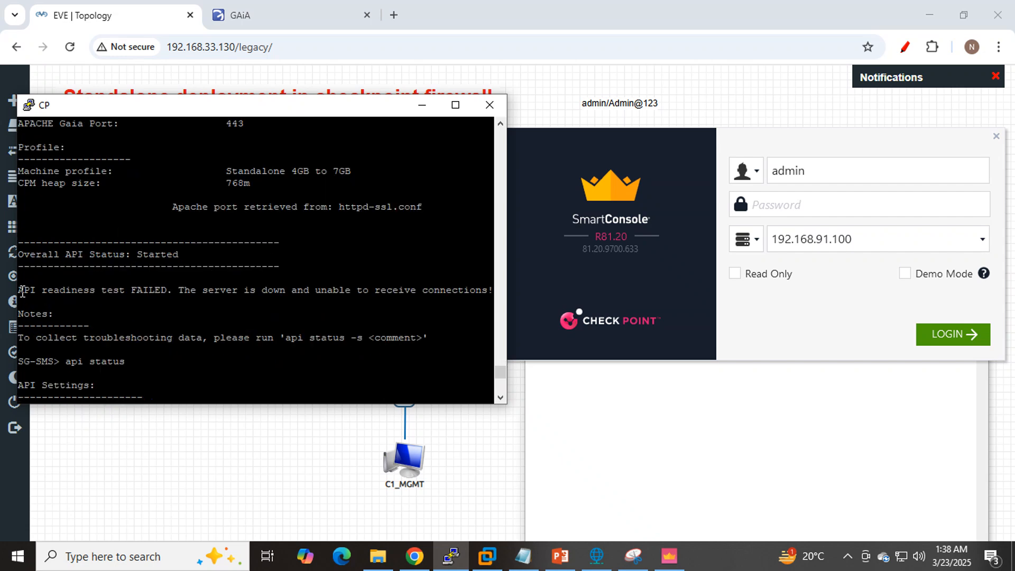
left_click_drag(18, 295, 175, 296)
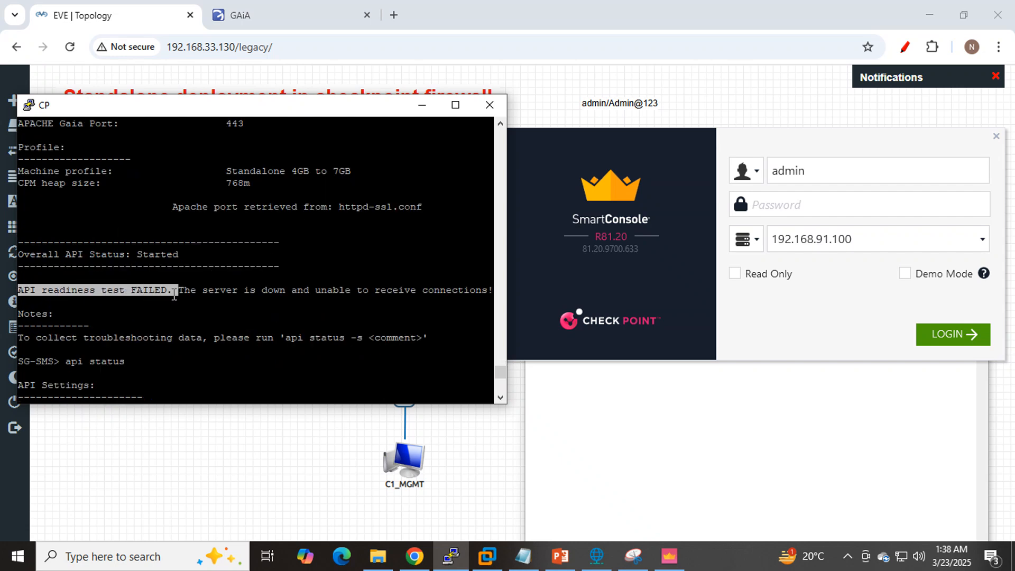
scroll(272, 285, "up", 4)
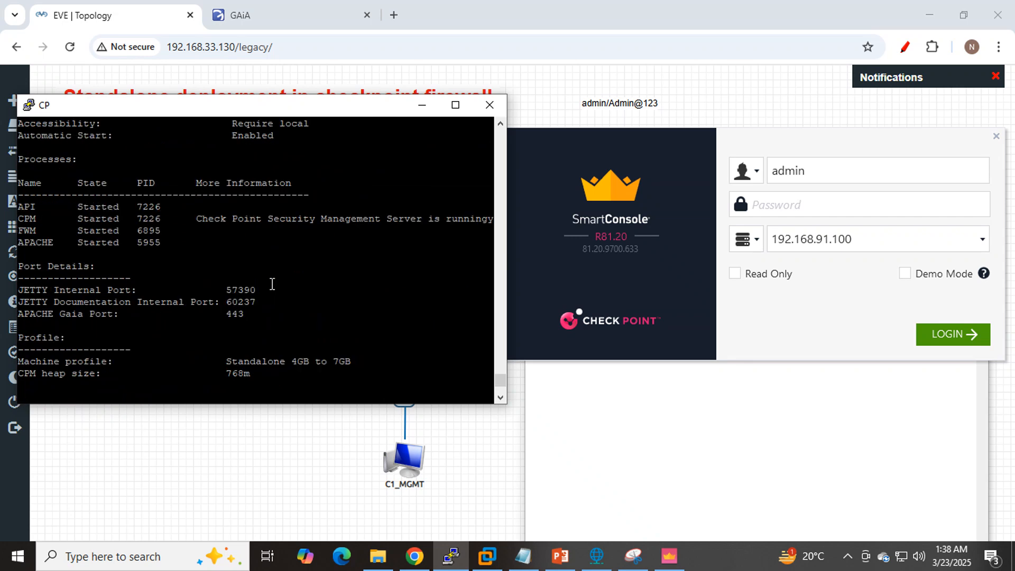
left_click(667, 234)
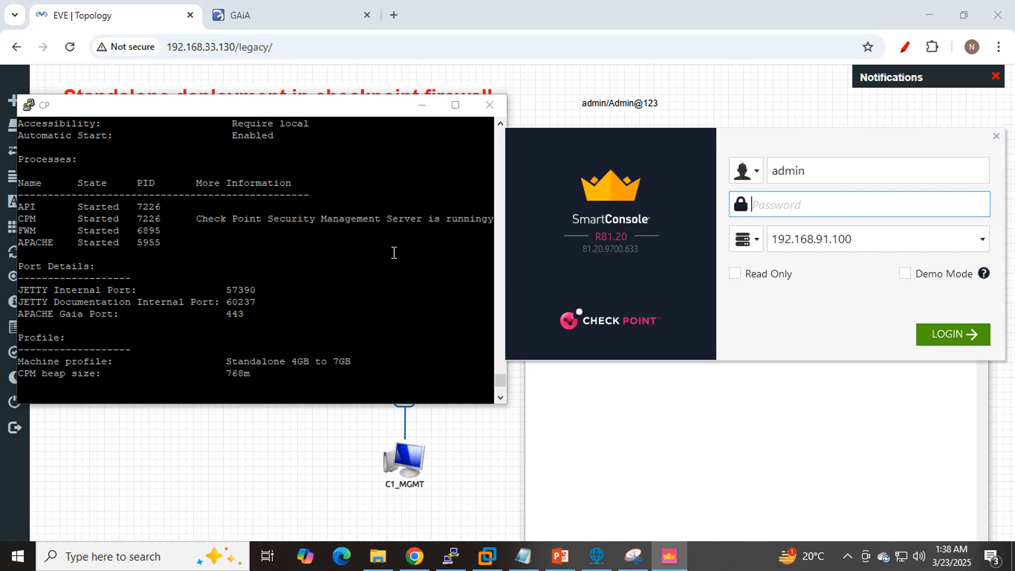
left_click_drag(18, 206, 167, 244)
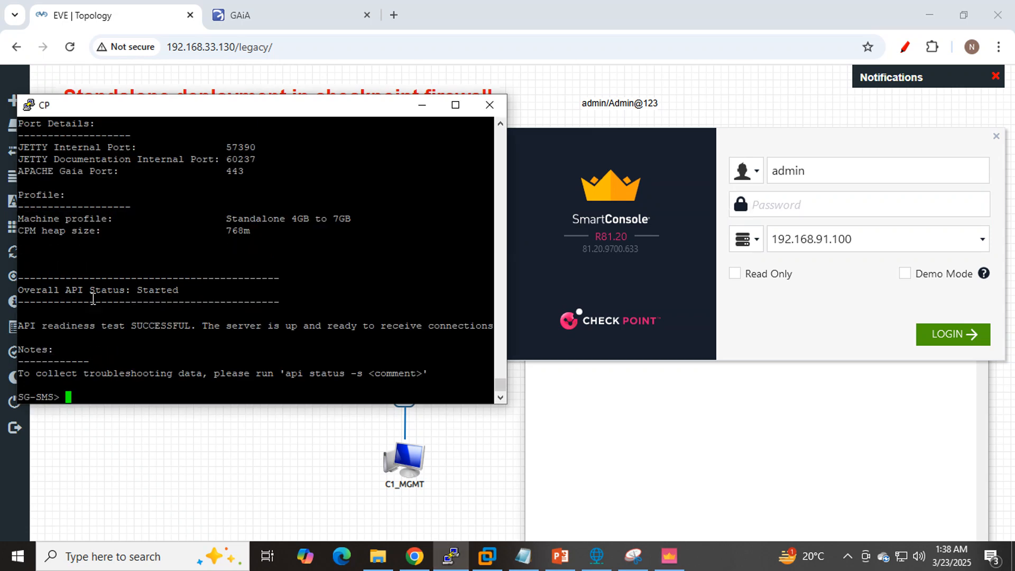
left_click_drag(20, 327, 190, 329)
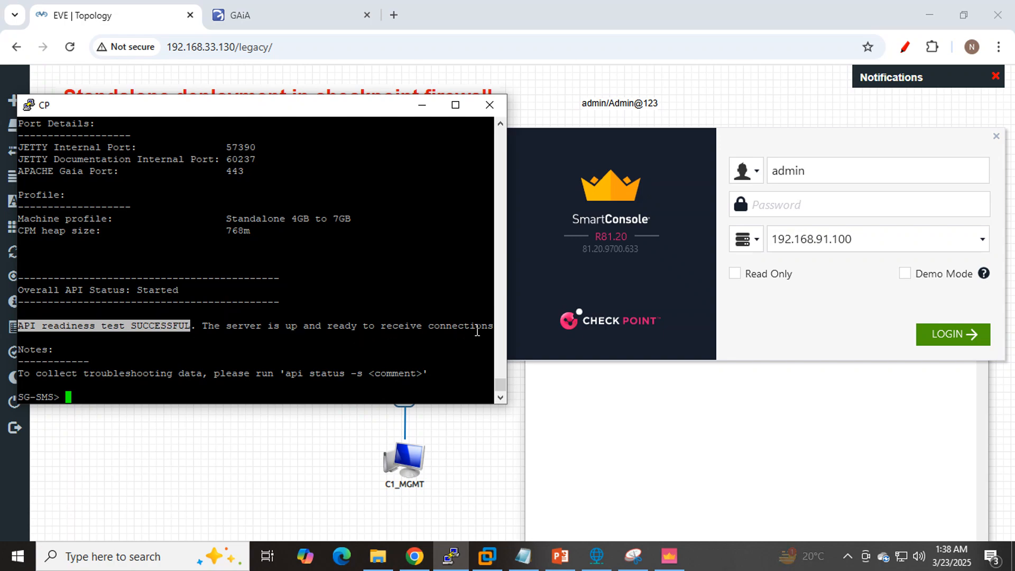
- Log in to 192.168.91.100 as admin in SmartConsole with the account password and bring the Notepad note to the front
left_click(804, 206)
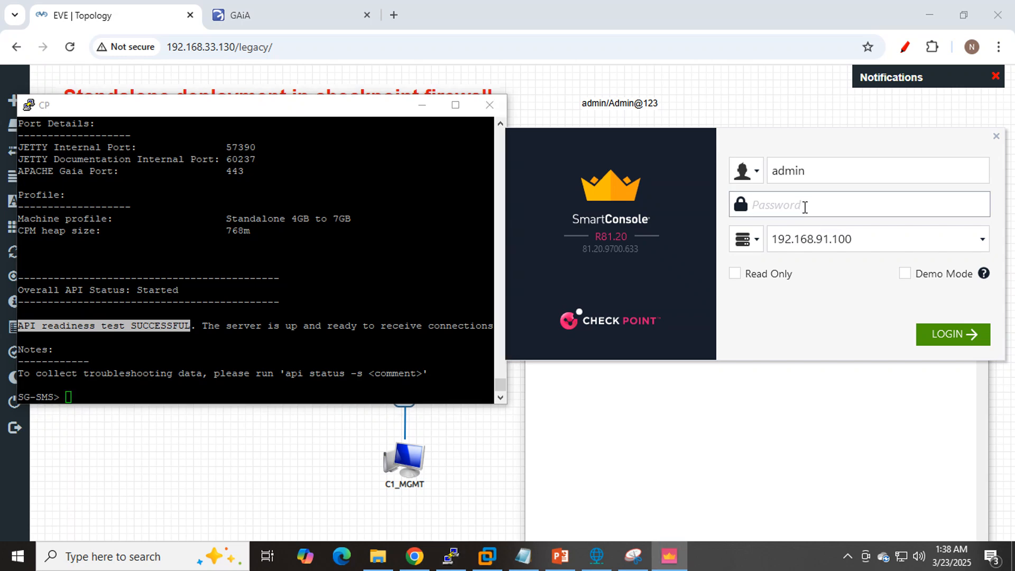
type("Admin")
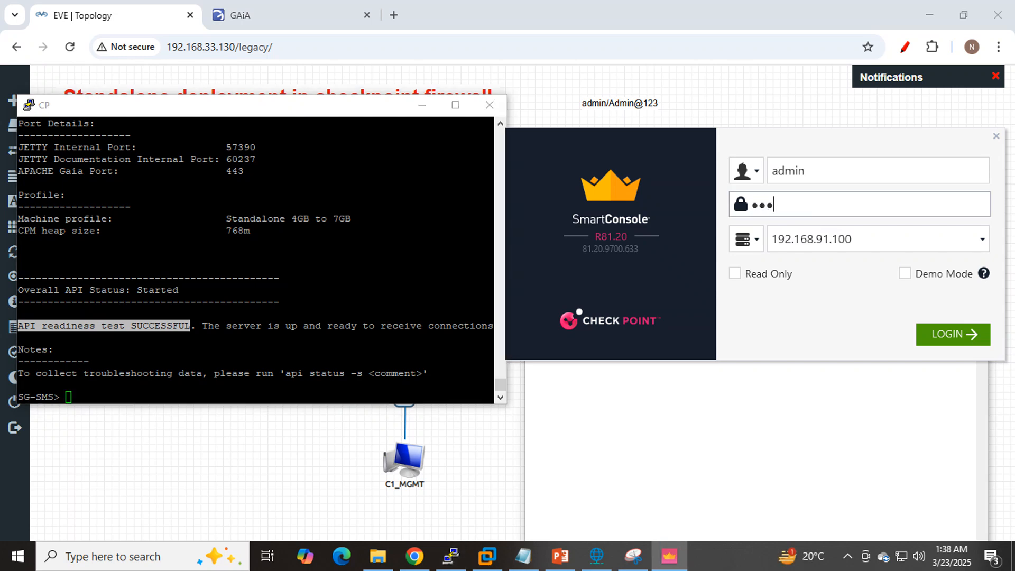
type("@123")
key("Return")
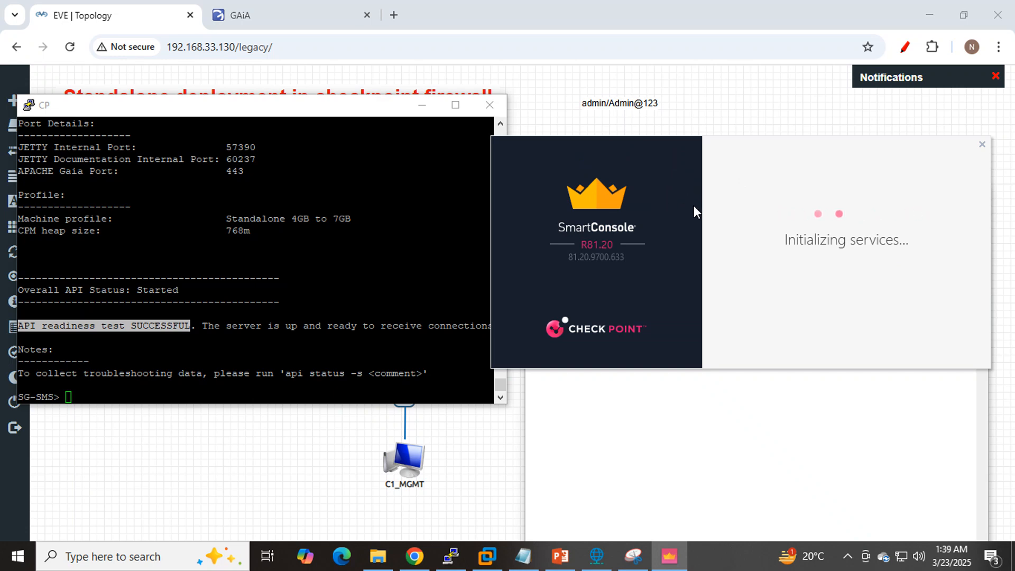
left_click(523, 554)
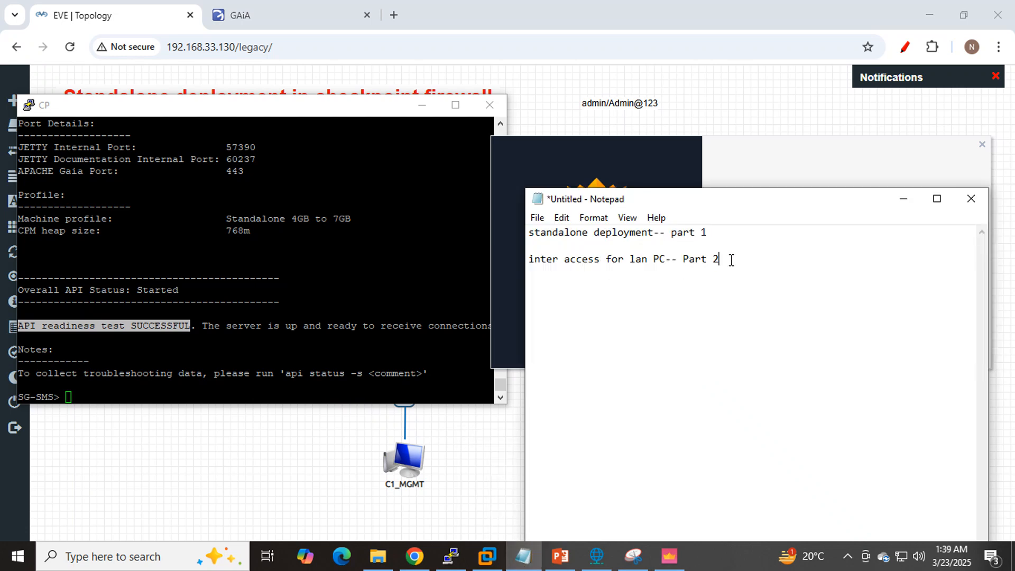
- Highlight the LAN PC Part 2 line in the note, check SmartConsole's login progress and switch to the Snipping Tool topology capture
left_click_drag(730, 259, 527, 254)
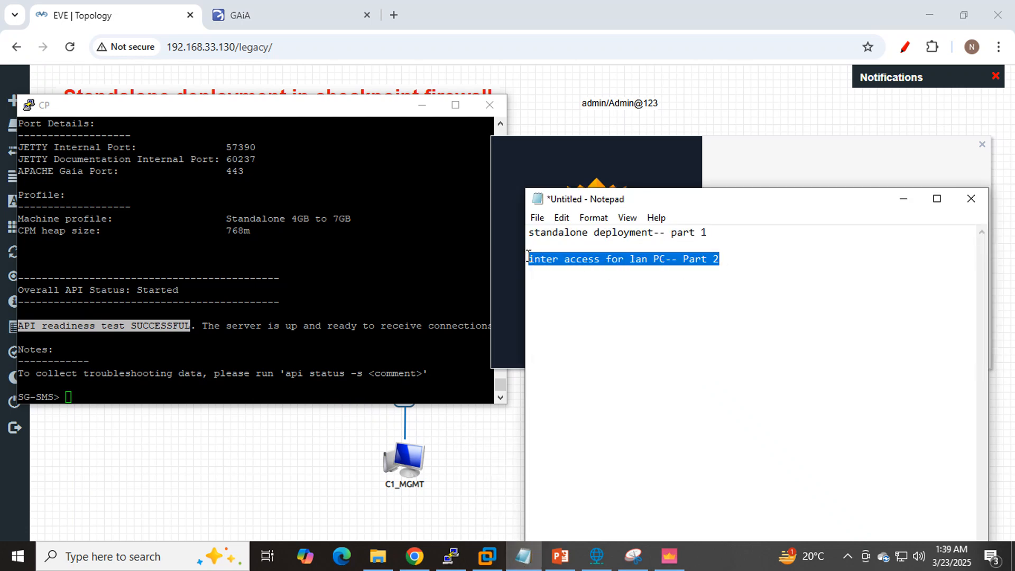
left_click(778, 163)
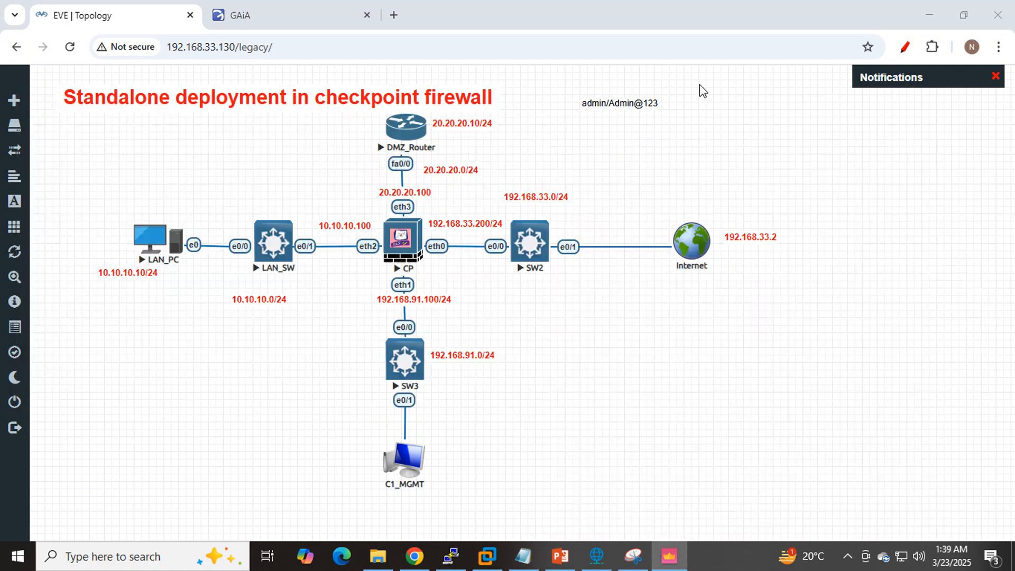
left_click(698, 91)
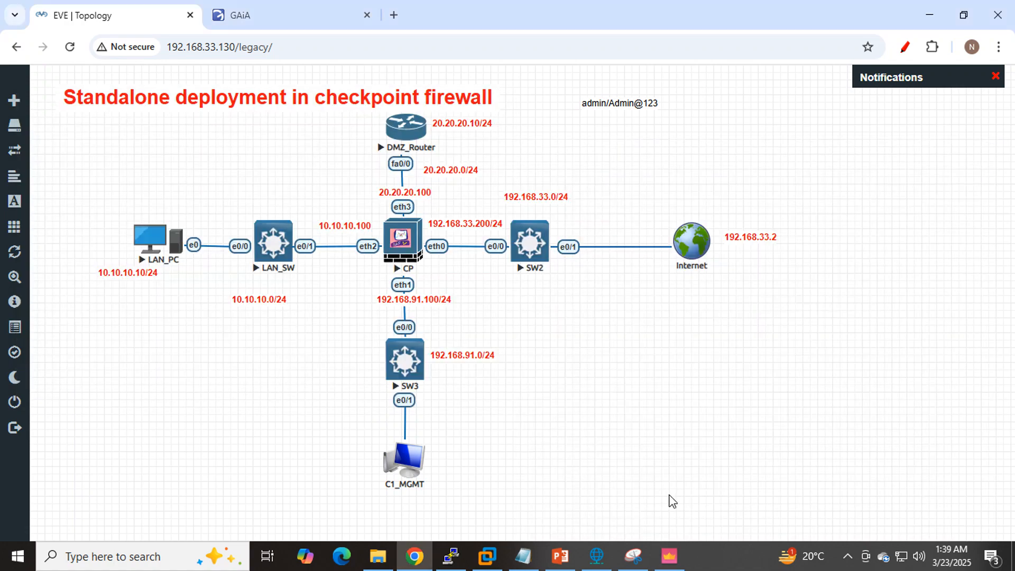
left_click(632, 555)
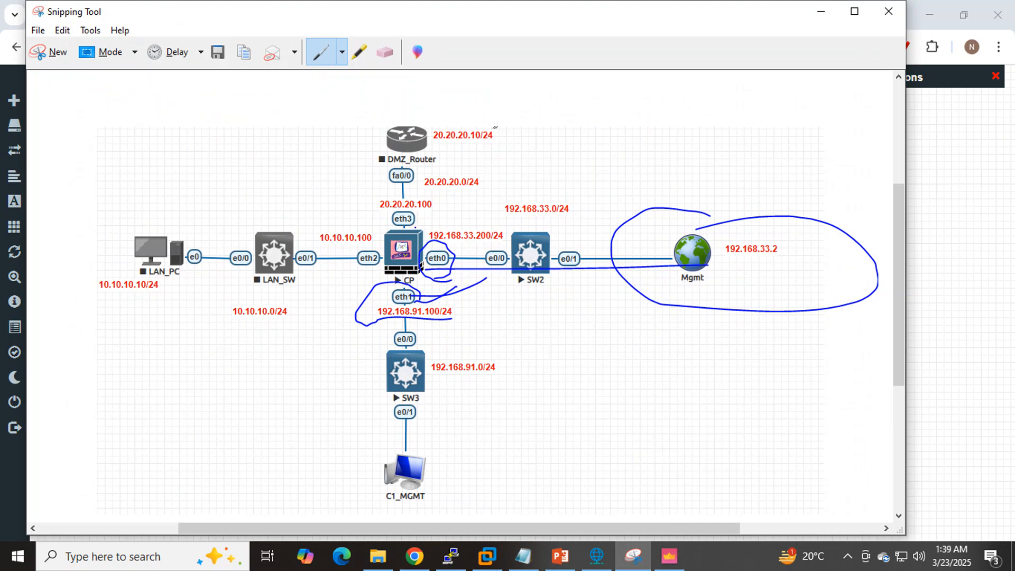
- Circle the CP firewall and the LAN segment on the topology capture and draw an arrow from LAN_PC to the Mgmt cloud
mouse_move(417, 227)
left_mouse_down()
mouse_move(405, 215)
mouse_move(348, 260)
mouse_move(387, 289)
mouse_move(431, 296)
mouse_move(438, 280)
mouse_move(418, 225)
left_mouse_up()
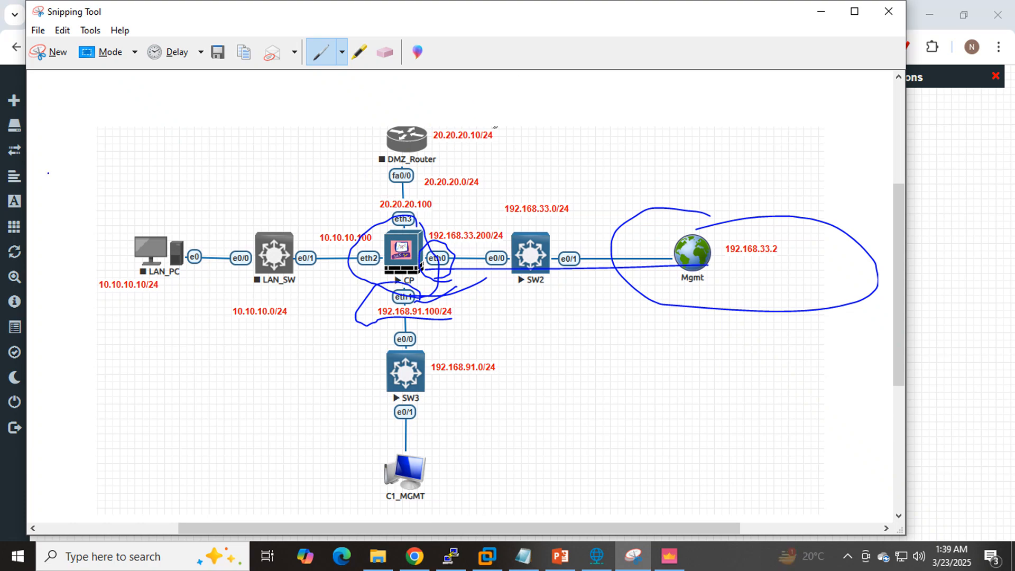
mouse_move(171, 222)
left_mouse_down()
mouse_move(63, 258)
mouse_move(179, 348)
mouse_move(316, 352)
mouse_move(384, 217)
mouse_move(248, 188)
mouse_move(140, 218)
left_mouse_up()
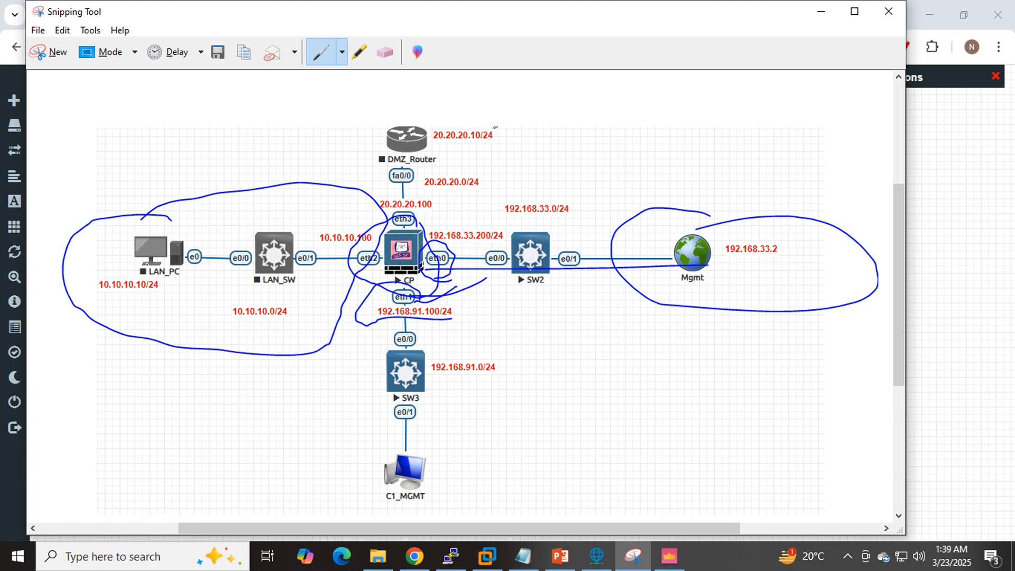
mouse_move(143, 267)
left_mouse_down()
mouse_move(286, 222)
mouse_move(566, 222)
mouse_move(686, 237)
left_mouse_up()
left_click_drag(686, 239, 637, 253)
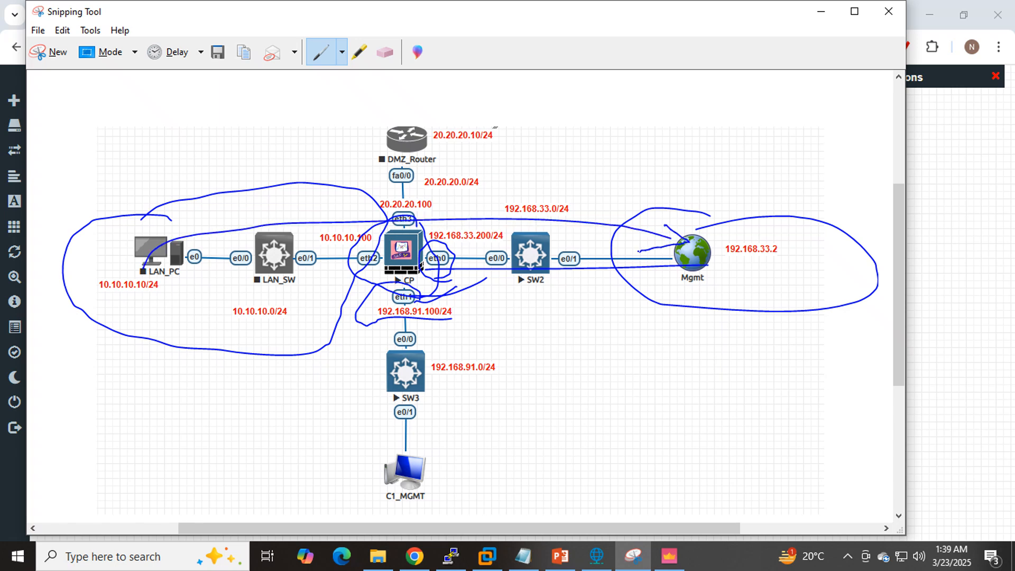
- Erase the LAN, CP and Mgmt pen marks, then circle the Mgmt cloud with its 192.168.33.2 label and add a pointer line
left_click(390, 55)
mouse_move(657, 170)
left_mouse_down()
mouse_move(690, 254)
mouse_move(386, 289)
mouse_move(323, 197)
left_mouse_up()
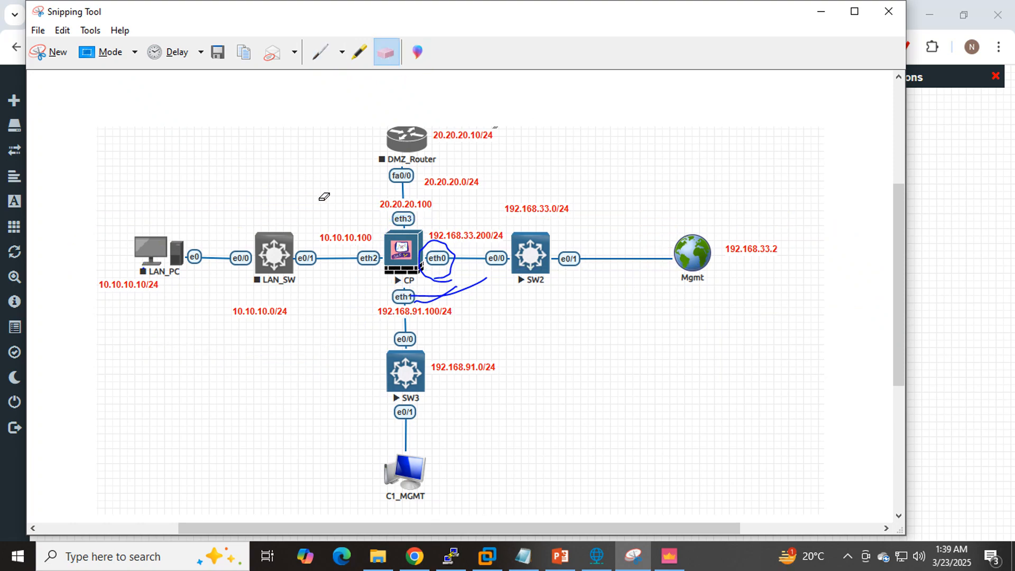
left_click(321, 52)
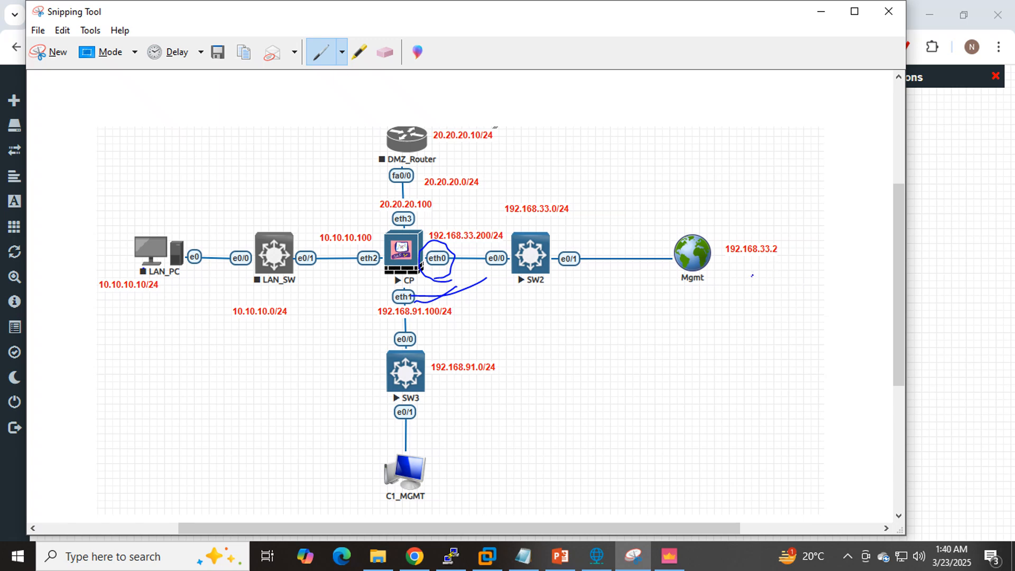
mouse_move(752, 276)
left_mouse_down()
mouse_move(718, 203)
mouse_move(700, 300)
mouse_move(777, 271)
left_mouse_up()
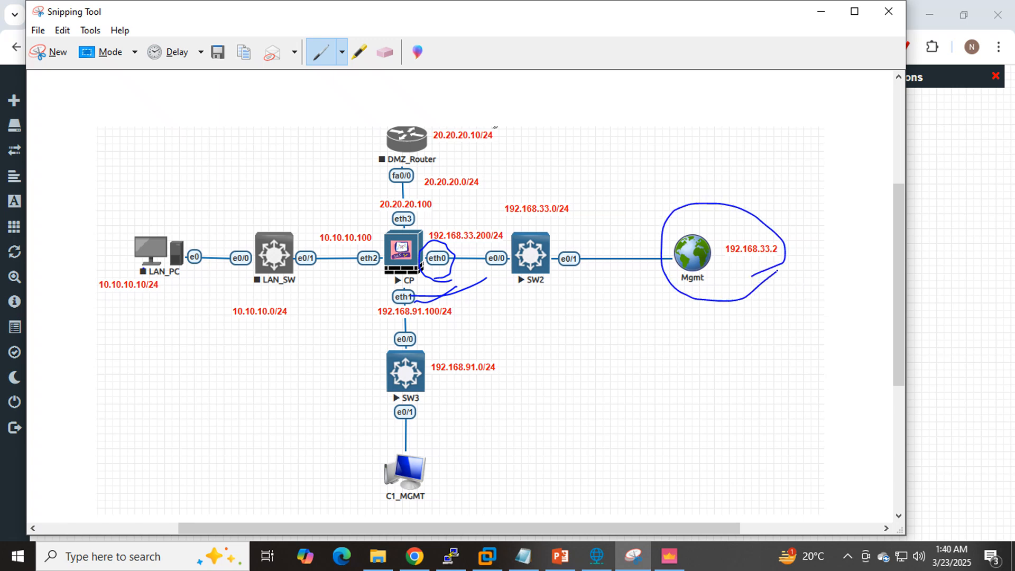
left_click_drag(697, 253, 741, 213)
- Circle the CP firewall and its eth1 port, draw a pointer line from eth0 and underline 192.168.91.100/24 with the pen
mouse_move(441, 227)
left_mouse_down()
mouse_move(362, 272)
mouse_move(438, 287)
mouse_move(446, 228)
mouse_move(429, 228)
left_mouse_up()
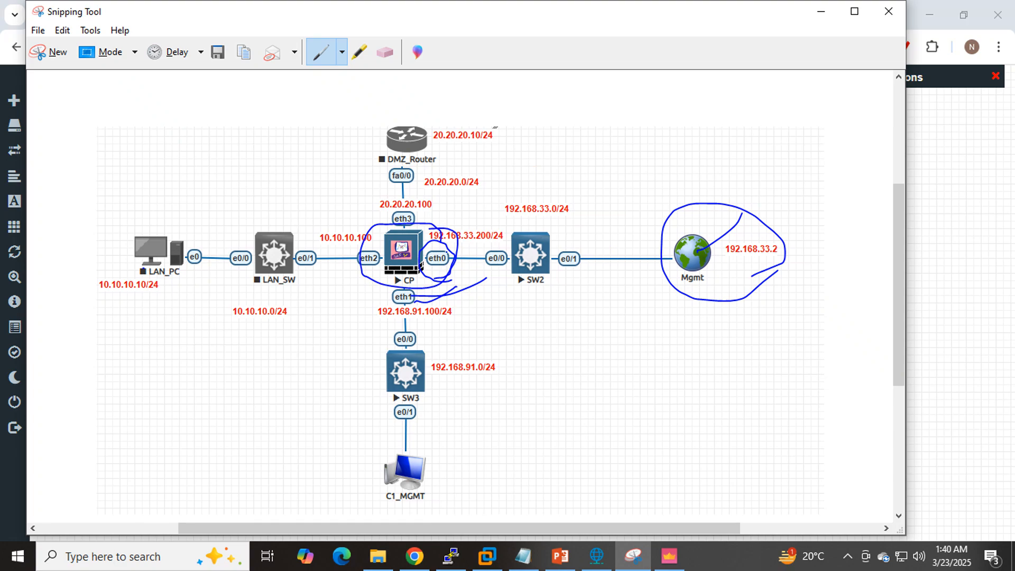
left_click_drag(448, 254, 495, 215)
mouse_move(420, 311)
left_mouse_down()
mouse_move(447, 280)
mouse_move(366, 314)
mouse_move(417, 322)
mouse_move(432, 301)
left_mouse_up()
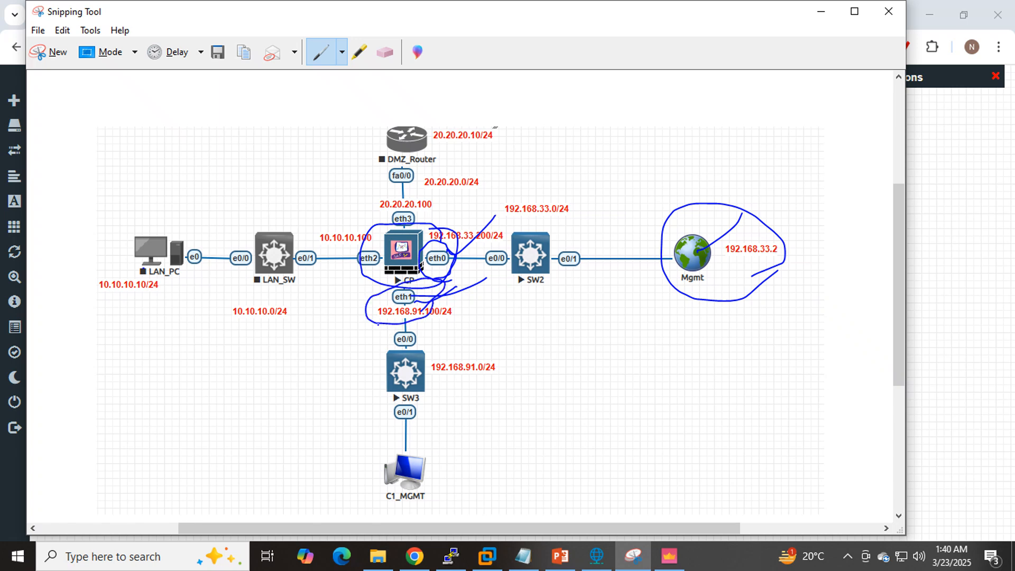
left_click_drag(356, 323, 453, 319)
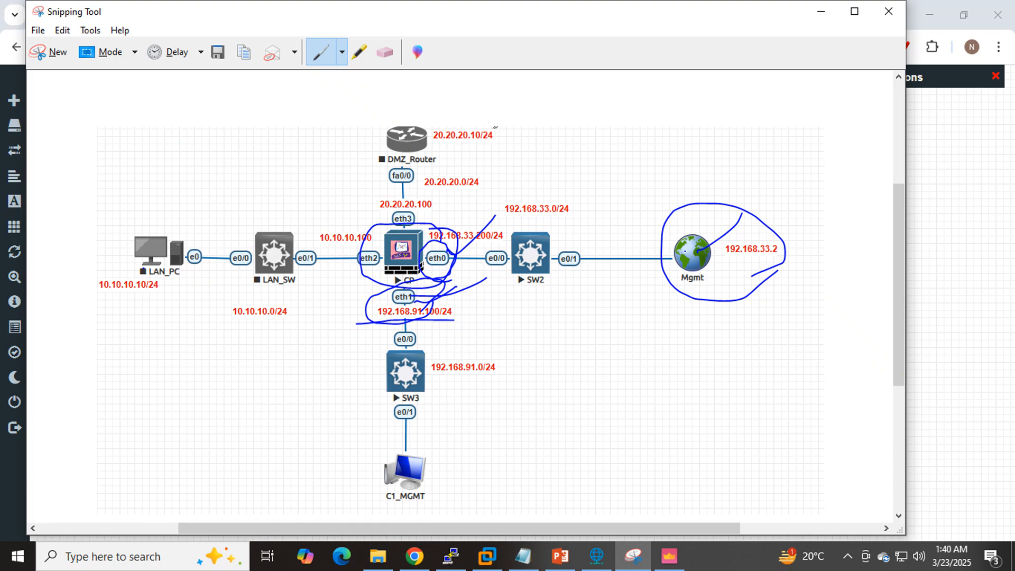
- Draw pen lines linking CP's eth0 to the Mgmt cloud, loop around the outside segment and underline 192.168.33.2
mouse_move(674, 242)
left_mouse_down()
mouse_move(692, 247)
mouse_move(789, 202)
left_mouse_up()
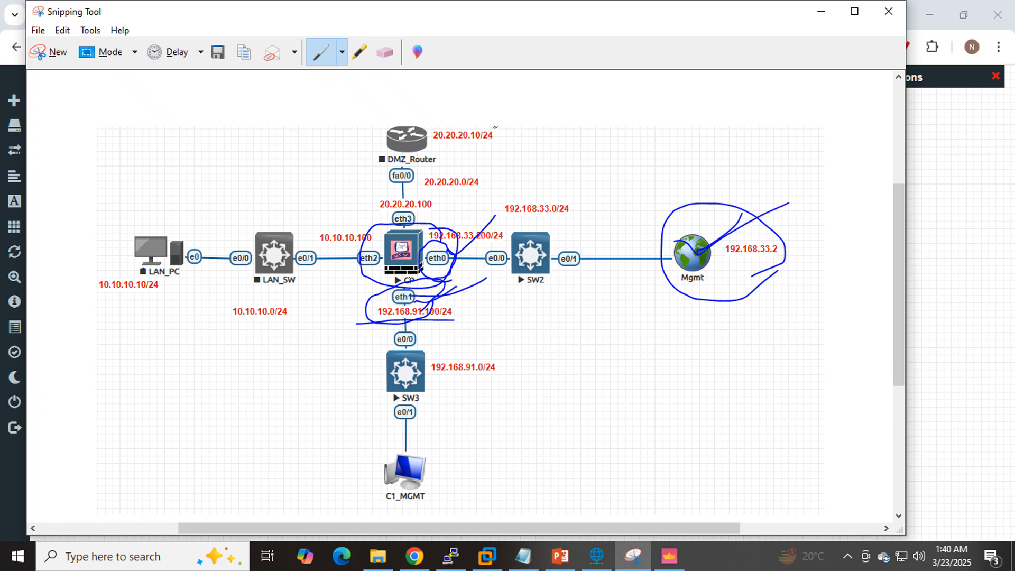
mouse_move(421, 264)
left_mouse_down()
mouse_move(565, 273)
mouse_move(693, 298)
left_mouse_up()
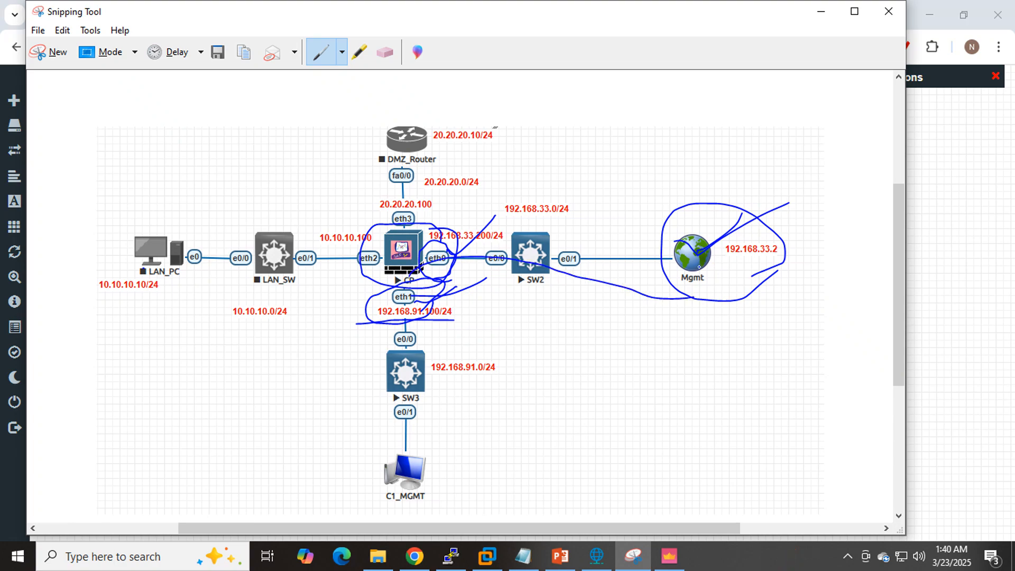
left_click_drag(721, 262, 785, 261)
mouse_move(763, 323)
left_mouse_down()
mouse_move(790, 152)
mouse_move(559, 143)
mouse_move(470, 194)
mouse_move(426, 235)
mouse_move(421, 259)
mouse_move(449, 290)
mouse_move(547, 318)
mouse_move(762, 327)
left_mouse_up()
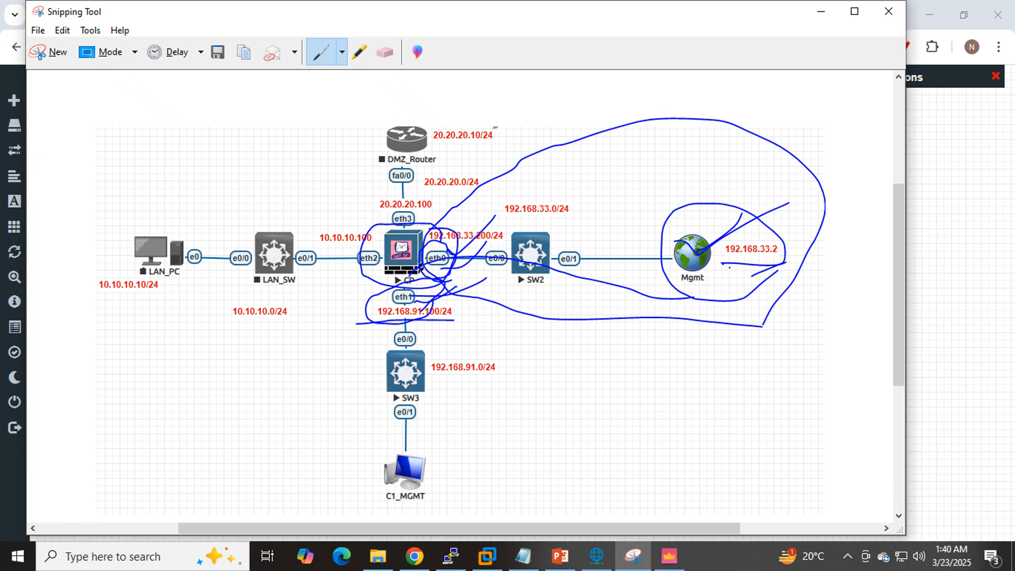
left_click_drag(729, 267, 767, 264)
- Circle the DMZ_Router segment and trace pen paths among LAN_PC, DMZ_Router and the Mgmt cloud
mouse_move(411, 229)
left_mouse_down()
mouse_move(381, 213)
mouse_move(369, 179)
mouse_move(403, 135)
mouse_move(478, 109)
mouse_move(521, 141)
mouse_move(436, 222)
mouse_move(403, 225)
left_mouse_up()
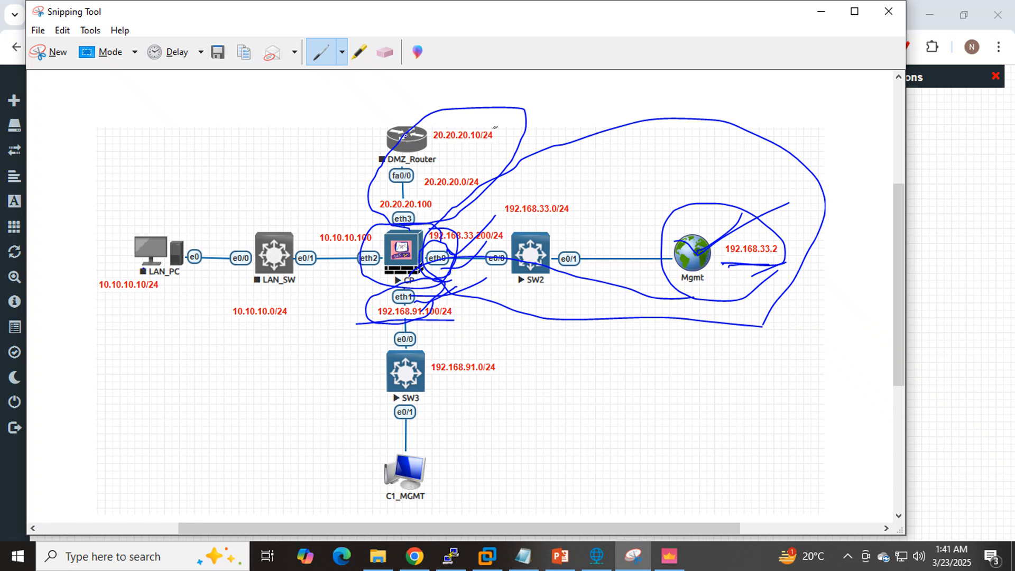
left_click_drag(405, 136, 498, 88)
left_click_drag(142, 263, 645, 239)
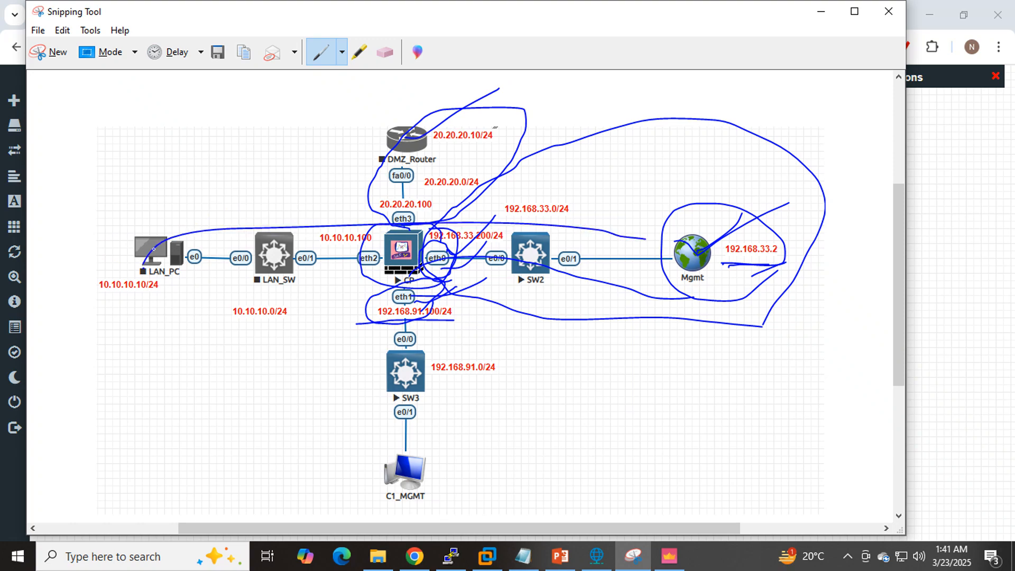
mouse_move(144, 249)
left_mouse_down()
mouse_move(282, 232)
mouse_move(412, 170)
mouse_move(396, 197)
left_mouse_up()
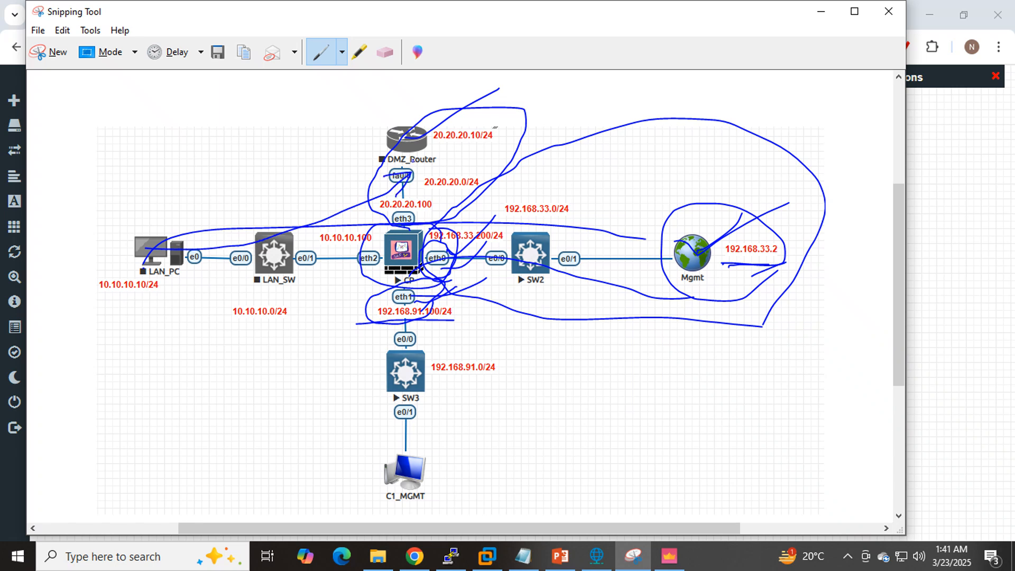
mouse_move(416, 163)
left_mouse_down()
mouse_move(604, 226)
mouse_move(677, 232)
mouse_move(662, 248)
left_mouse_up()
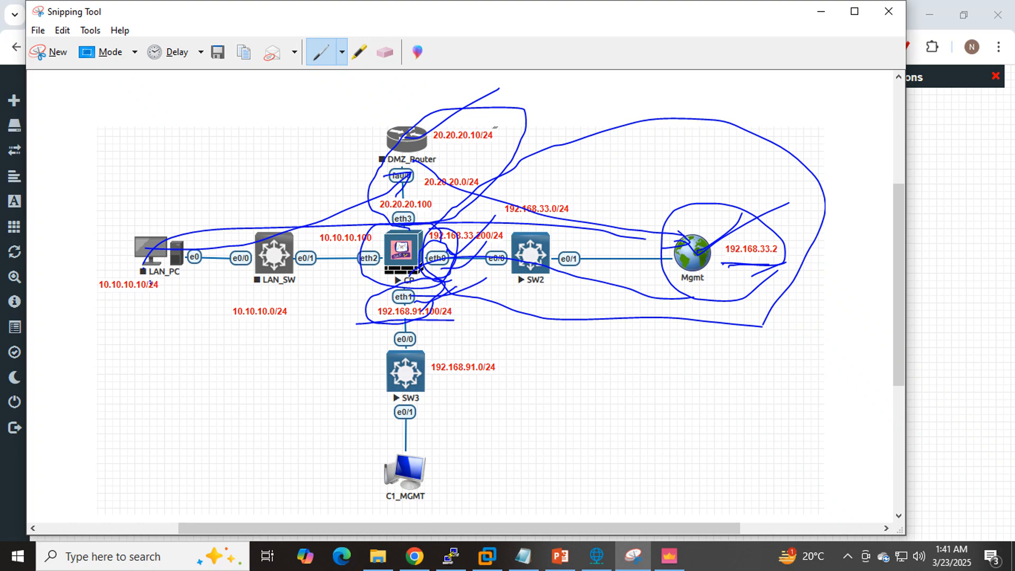
mouse_move(150, 283)
left_mouse_down()
mouse_move(528, 280)
mouse_move(730, 295)
mouse_move(713, 306)
left_mouse_up()
mouse_move(130, 282)
left_mouse_down()
mouse_move(283, 171)
mouse_move(415, 157)
mouse_move(376, 203)
left_mouse_up()
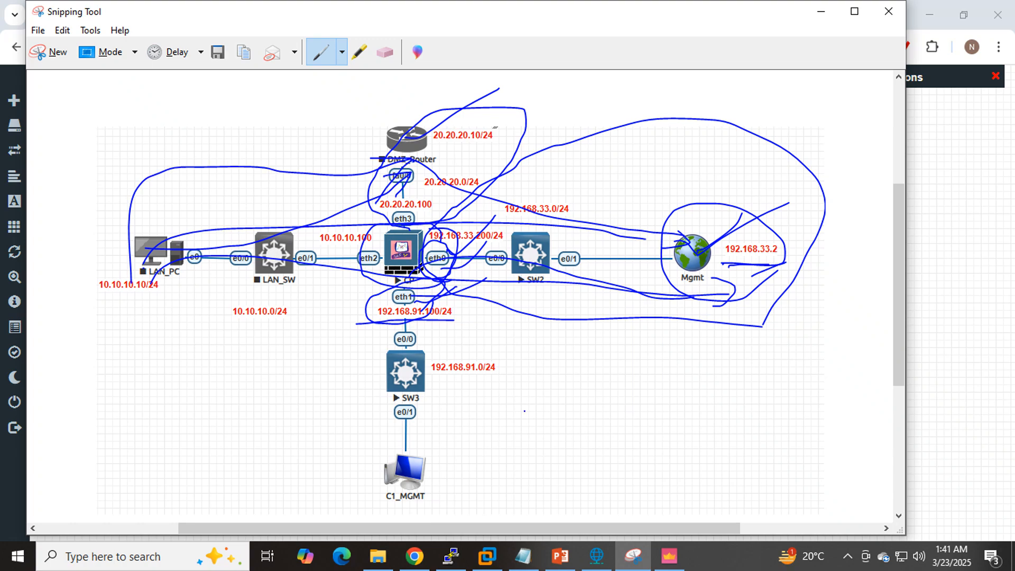
- Add an "interface" line below the Part 2 heading in the Notepad note and circle LAN_PC on the topology capture
left_click(523, 555)
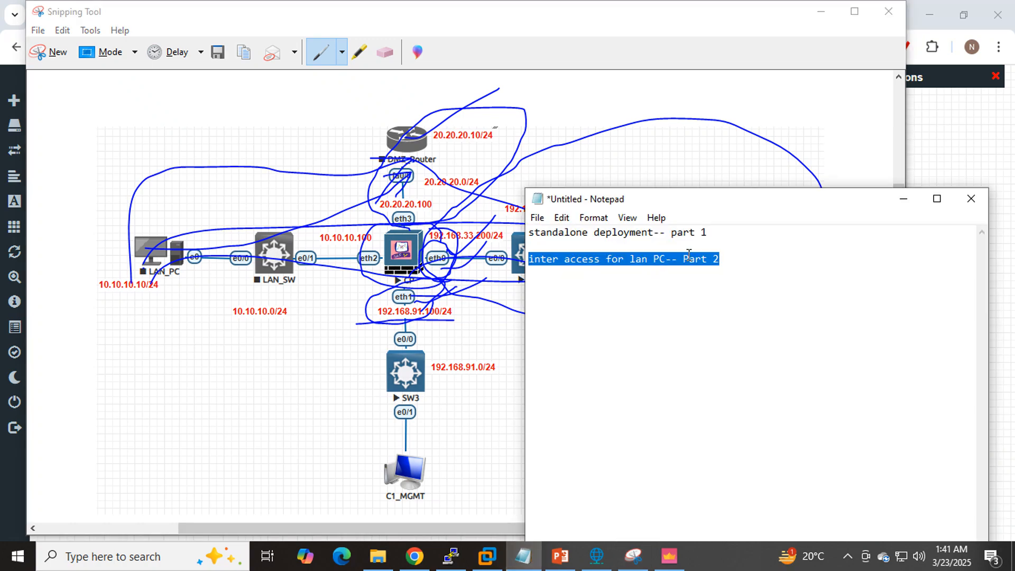
left_click(937, 259)
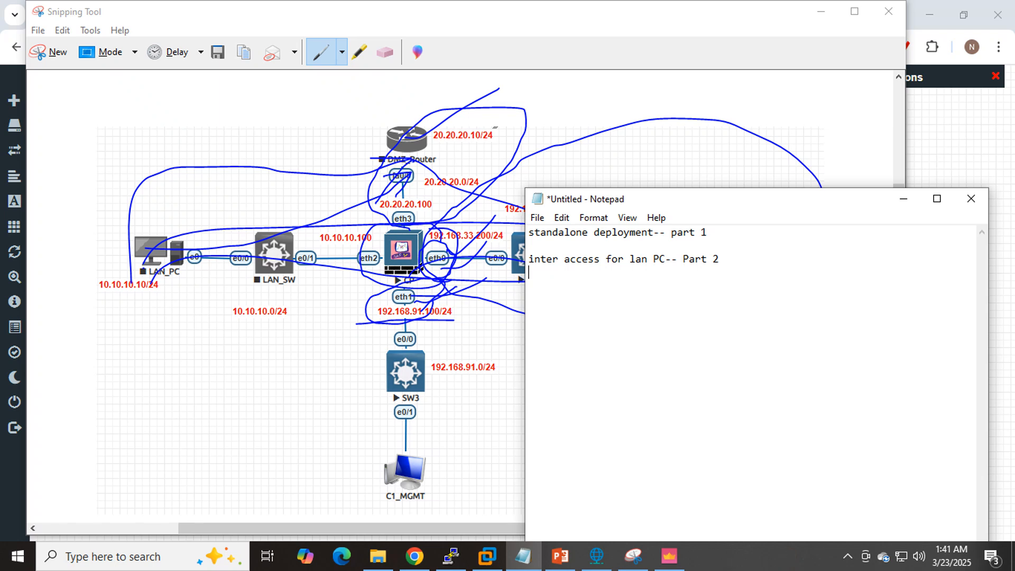
key("Return")
type("interface")
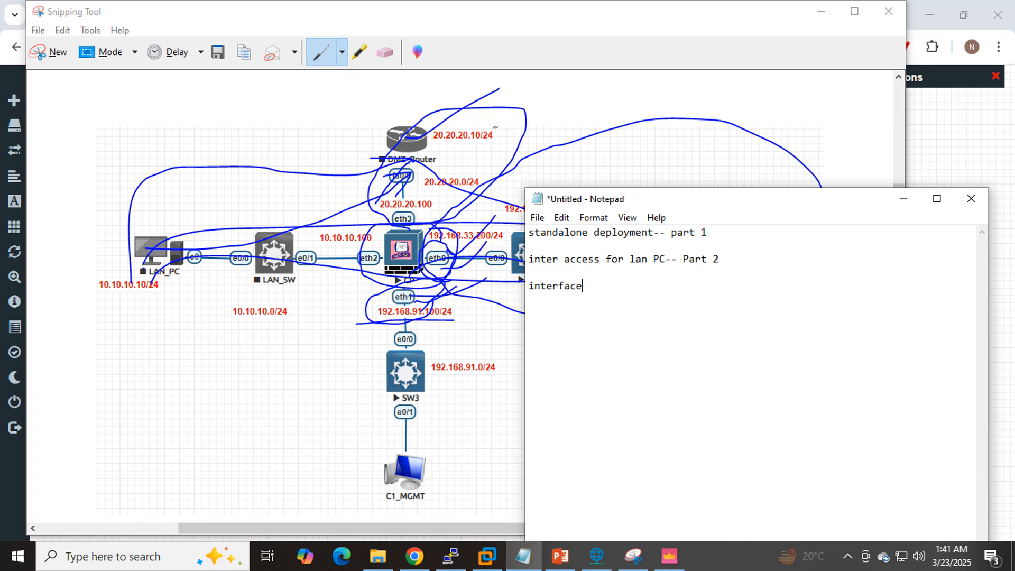
key("Return")
left_click(152, 284)
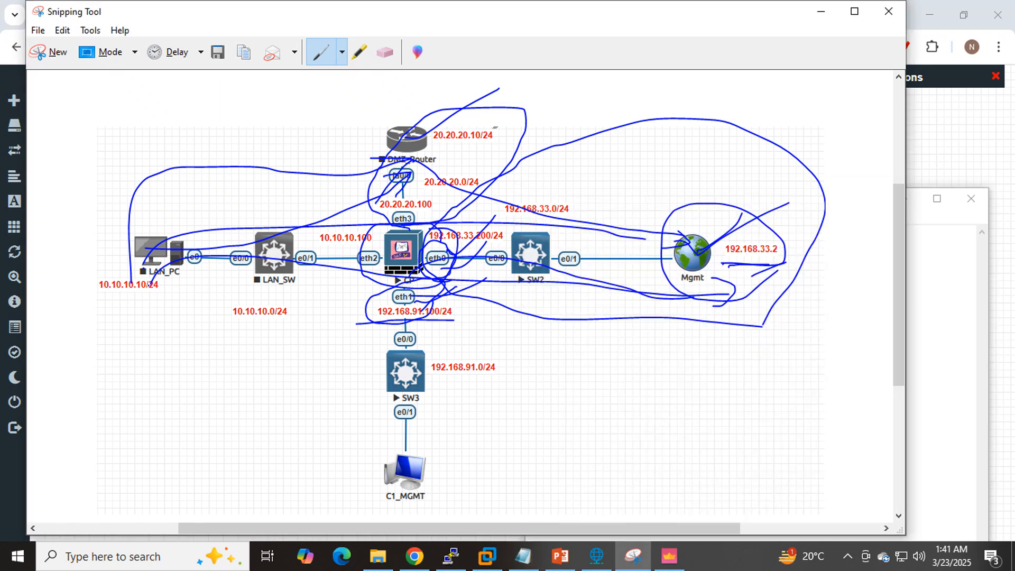
mouse_move(152, 284)
left_mouse_down()
mouse_move(191, 288)
mouse_move(201, 249)
mouse_move(143, 288)
mouse_move(181, 293)
left_mouse_up()
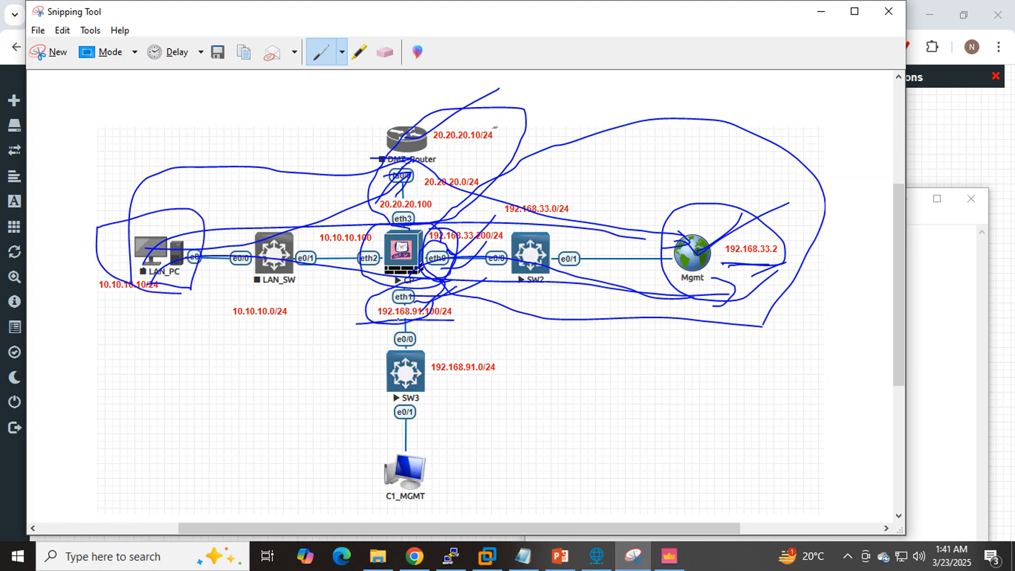
- Add the lines "LAN PC IP" and "DMZ_Router- Interface Configure" under "interface" in the Notepad note
left_click(521, 559)
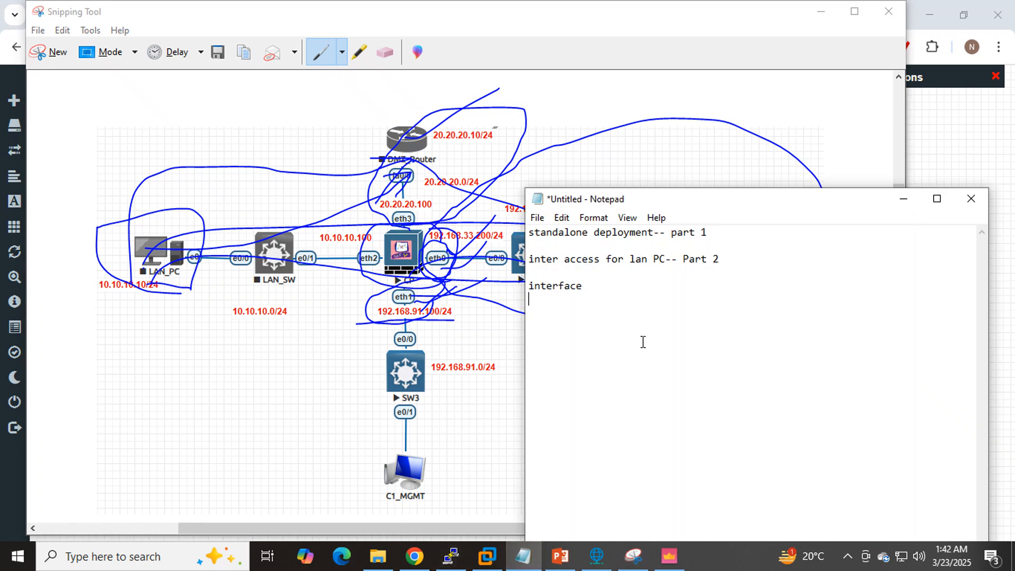
type("LAN PC IP")
key("Return")
type("X")
type("_Router")
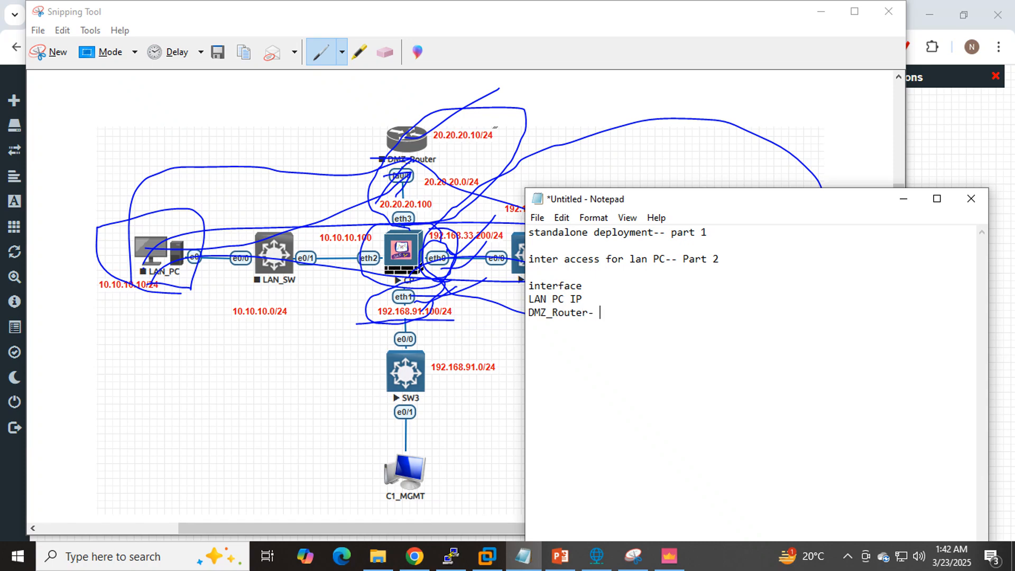
type("- IP")
key("BackSpace")
type("nterface Configure  ")
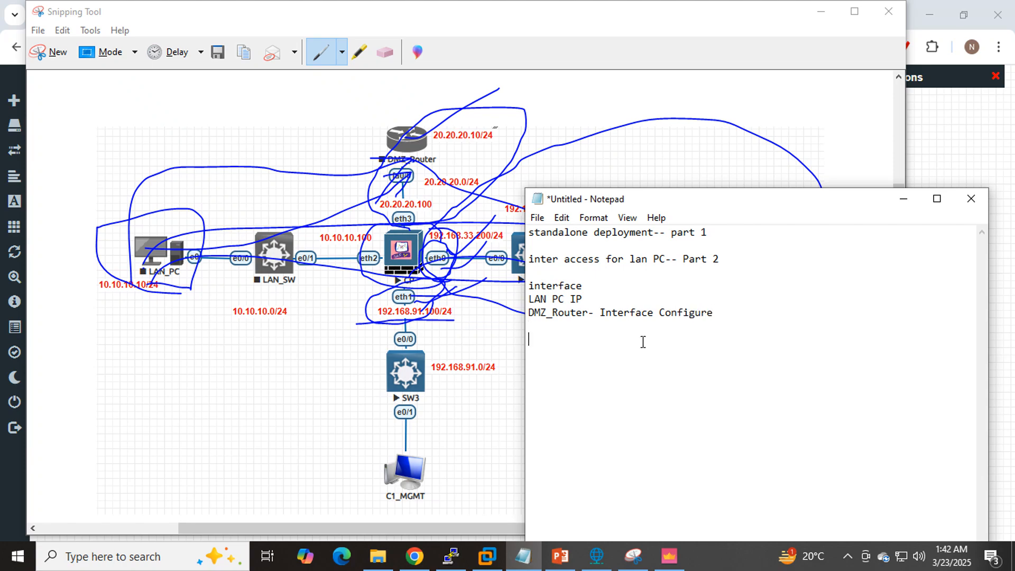
type("Routing")
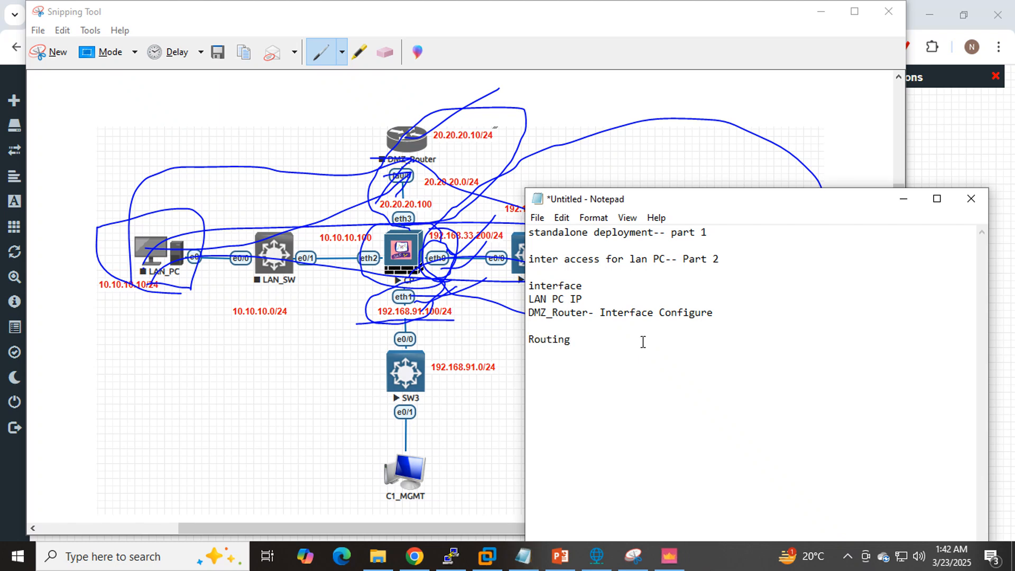
type("- CP")
- Add "Routing- CP", "Policy" and "NAT" lines to the note and highlight NAT
type("ol")
type("icy")
key("Return")
type("NAT")
left_click_drag(558, 381, 527, 379)
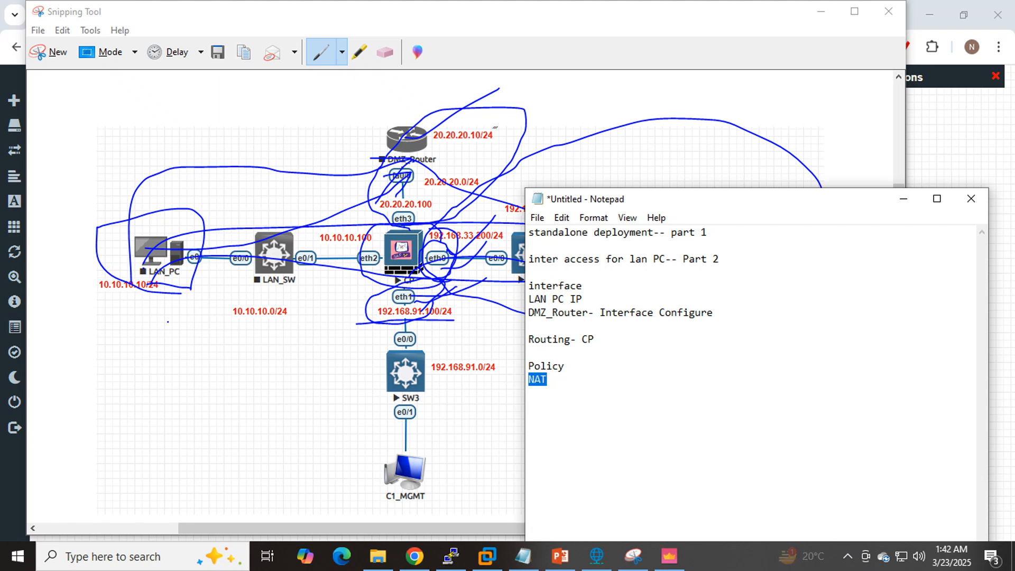
- Trace pen paths on the topology capture from LAN_PC through CP's eth0 towards the Mgmt cloud
left_click(160, 315)
mouse_move(145, 310)
left_mouse_down()
mouse_move(617, 240)
mouse_move(610, 256)
left_mouse_up()
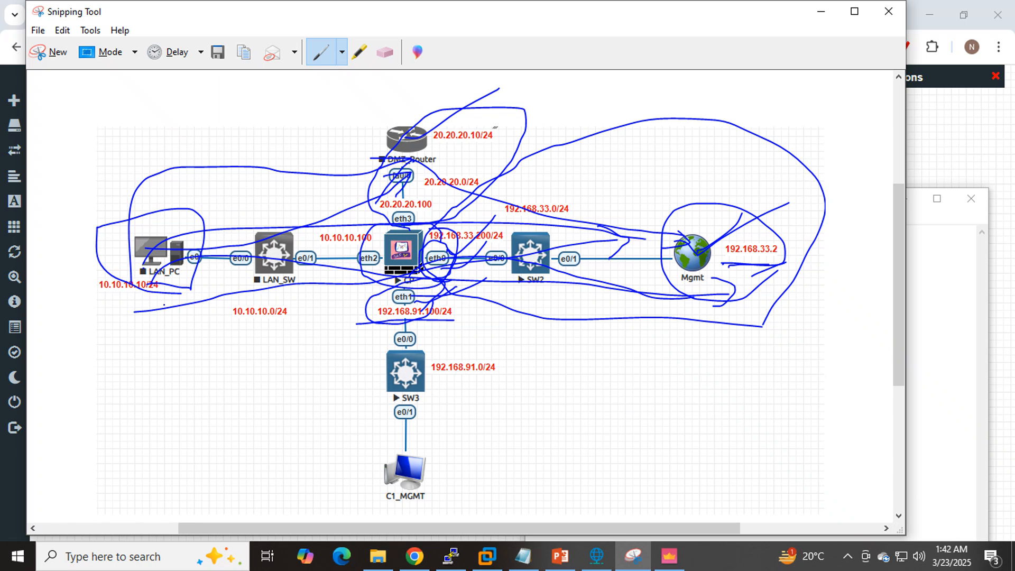
mouse_move(448, 247)
left_mouse_down()
mouse_move(433, 279)
mouse_move(465, 253)
mouse_move(443, 247)
mouse_move(506, 246)
left_mouse_up()
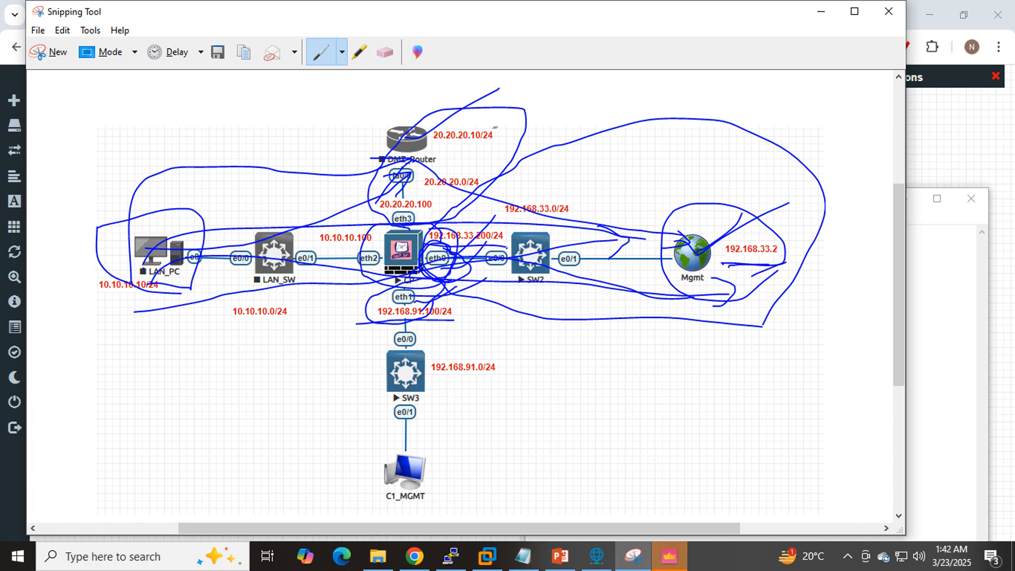
mouse_move(129, 343)
left_mouse_down()
mouse_move(250, 317)
mouse_move(635, 294)
mouse_move(680, 264)
left_mouse_up()
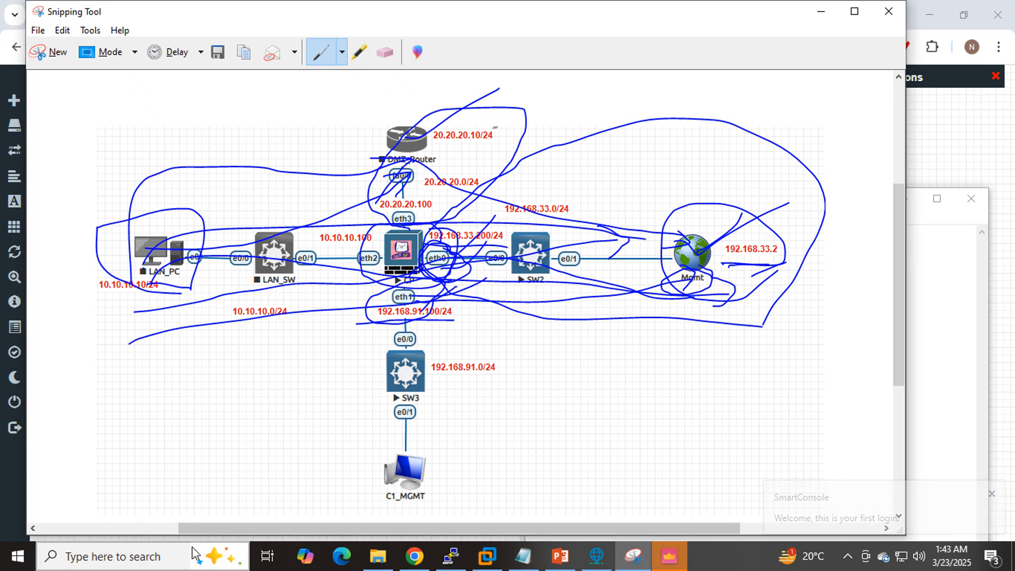
- Review the EVE-NG topology, the note's interface line, the GAiA login page and SmartConsole's loading status
left_click(414, 556)
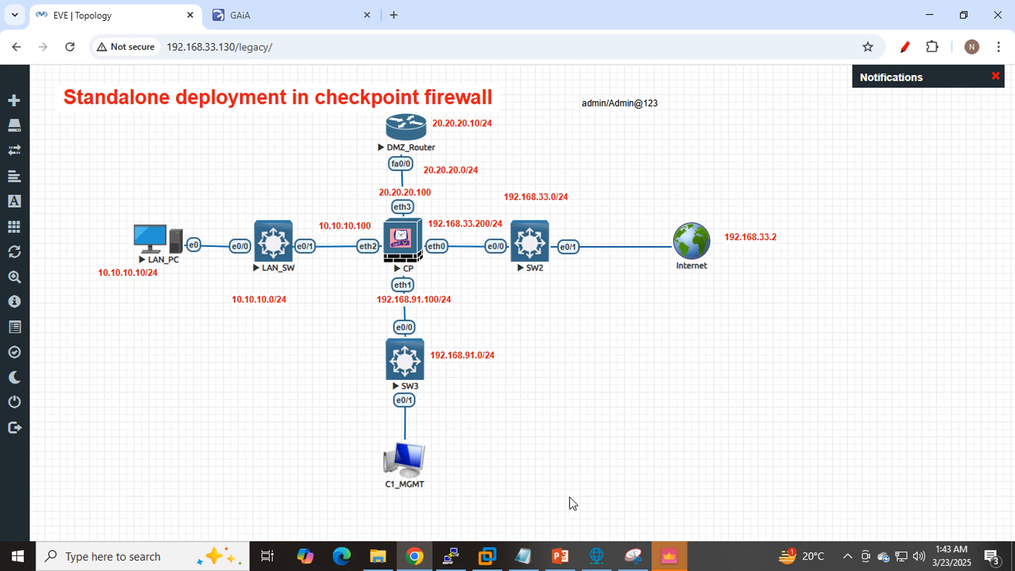
left_click(682, 557)
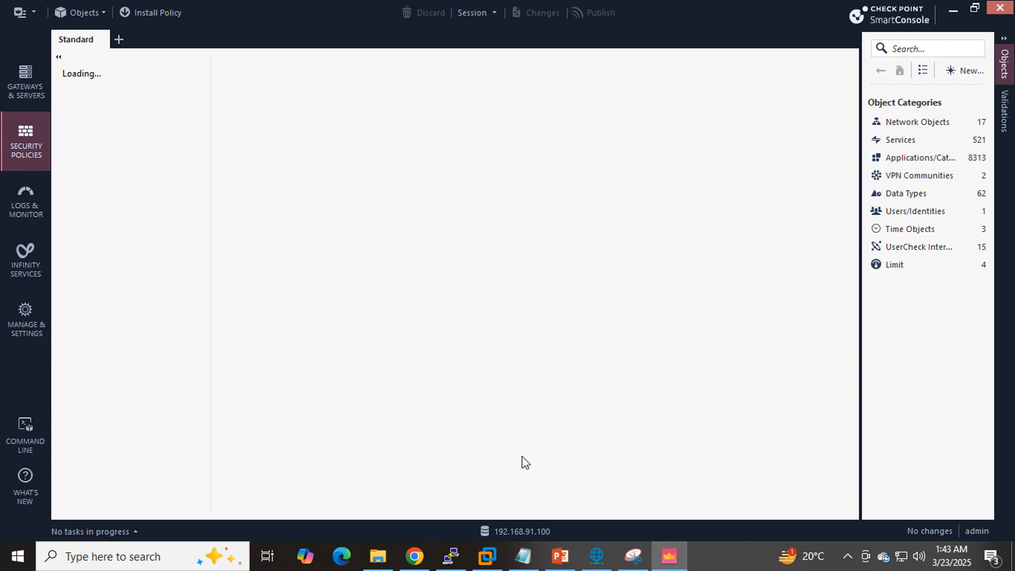
left_click(524, 561)
left_click_drag(586, 287, 528, 288)
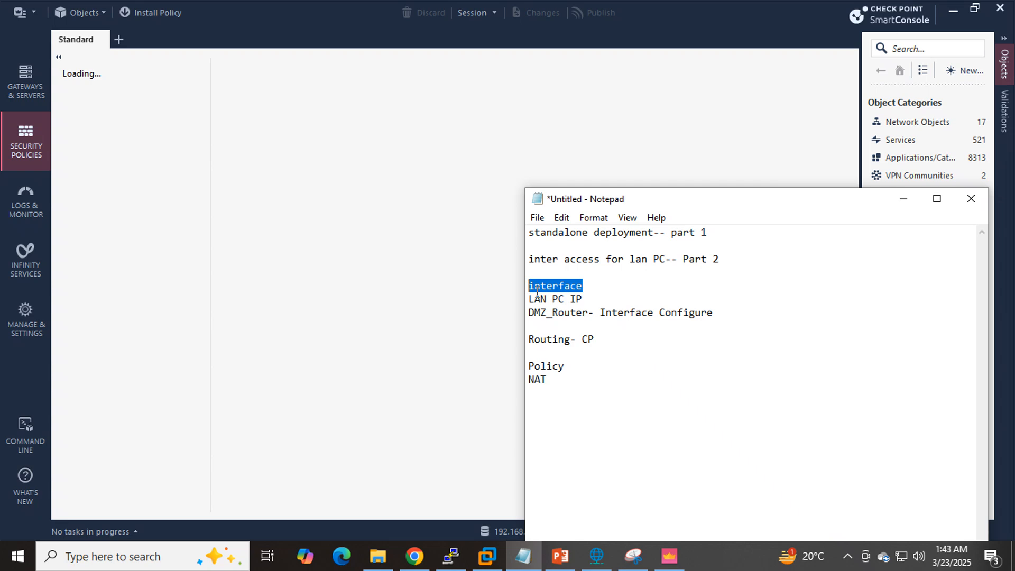
left_click(423, 558)
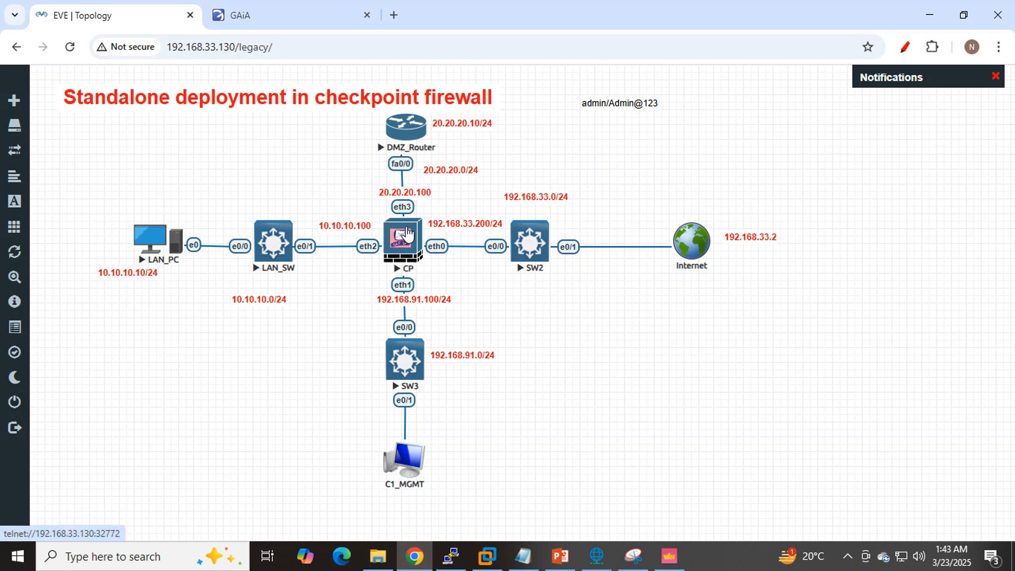
left_click(261, 9)
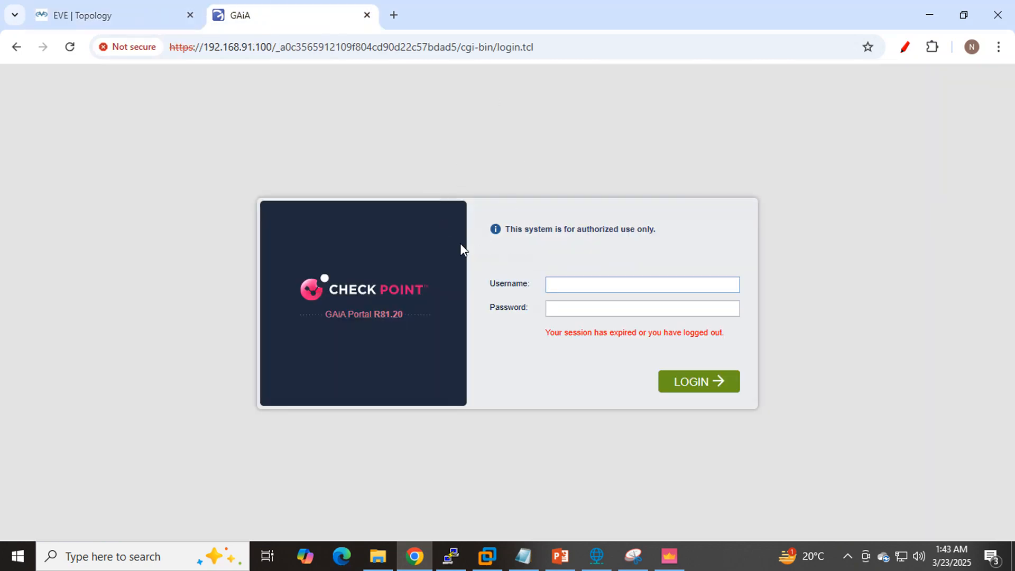
left_click(669, 555)
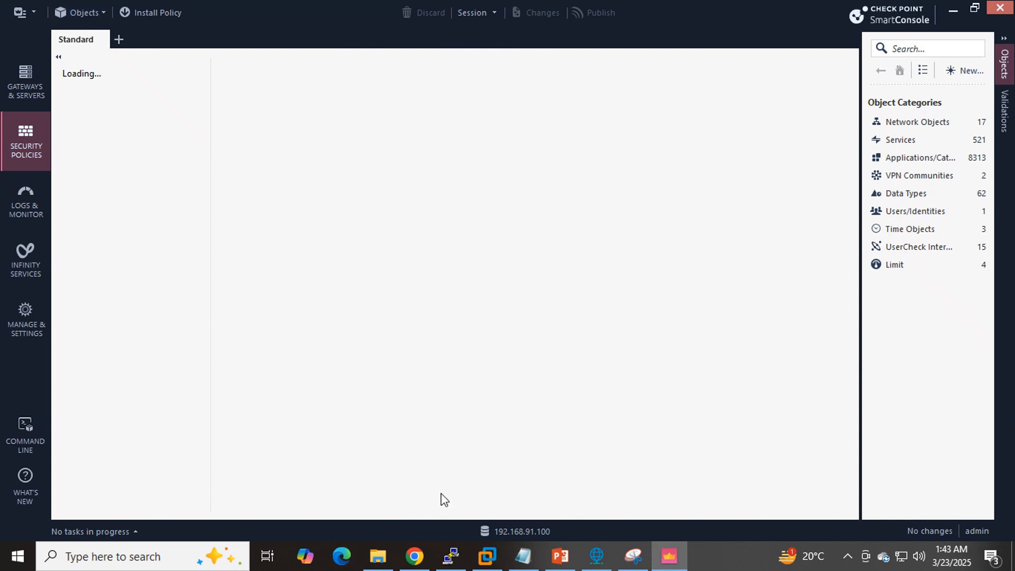
- Log in to the GAiA Portal at 192.168.91.100 as admin with the account password
left_click(414, 556)
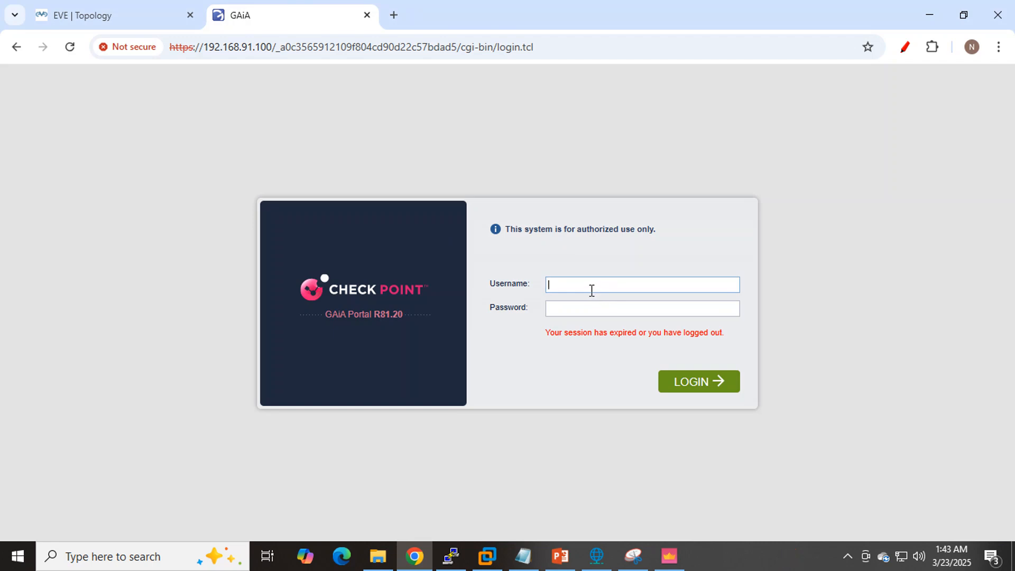
key("Tab")
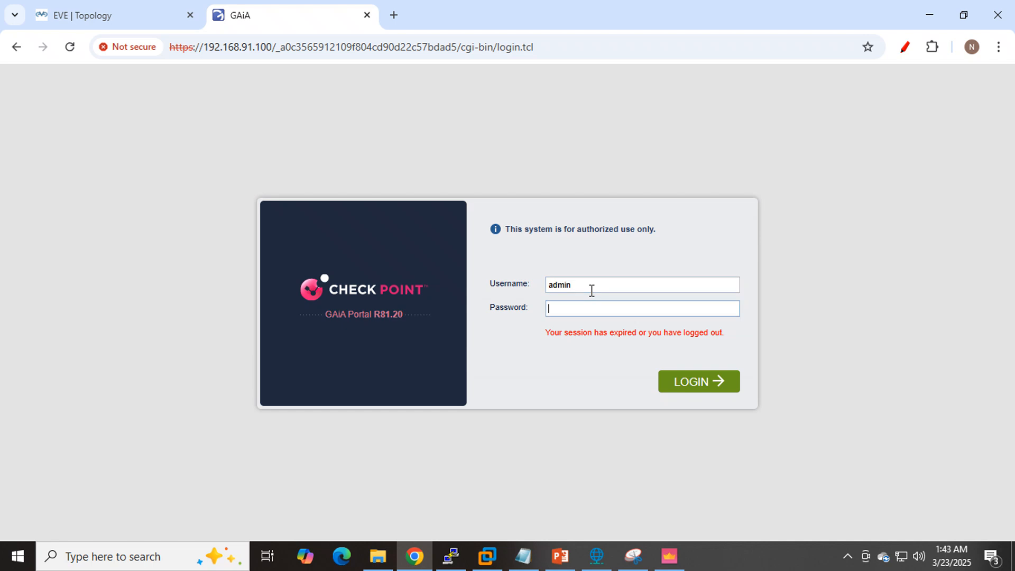
type("•••••••••")
key("Return")
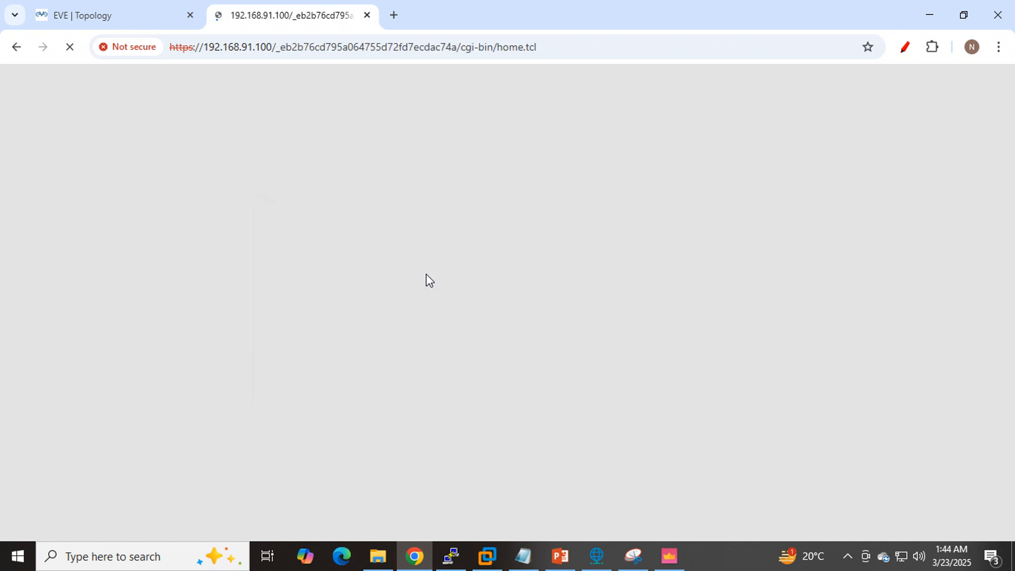
- Check the Notepad task list, open LAN_PC's console from the EVE-NG topology with ultravnc_wrapper and sign in with the Windows user password
left_click(518, 563)
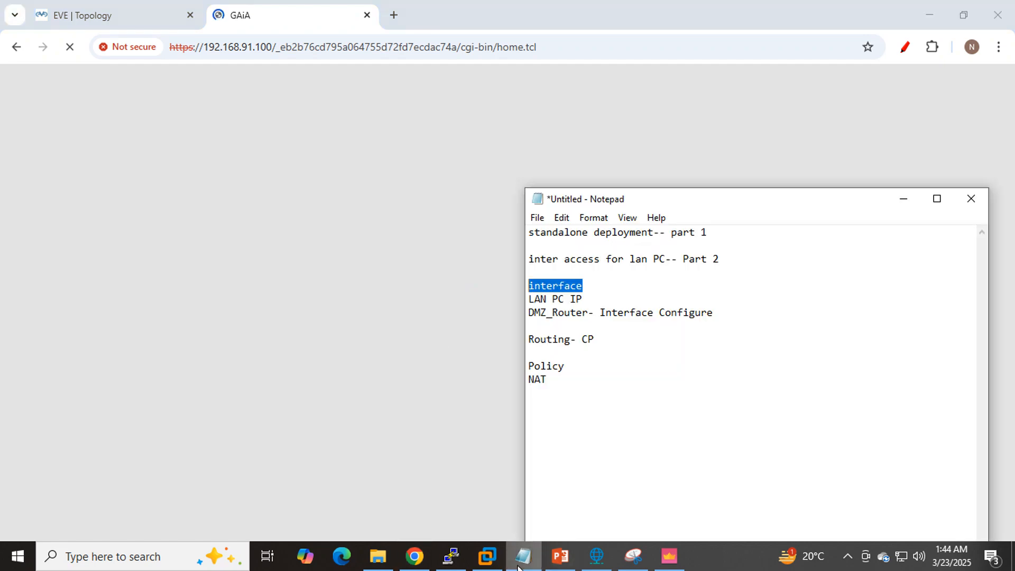
left_click(123, 9)
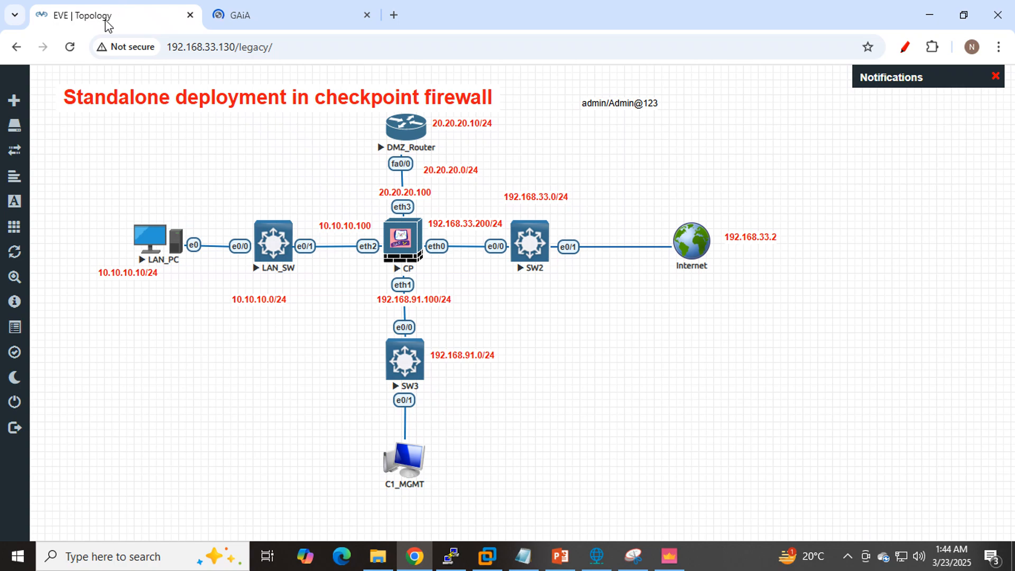
left_click(152, 239)
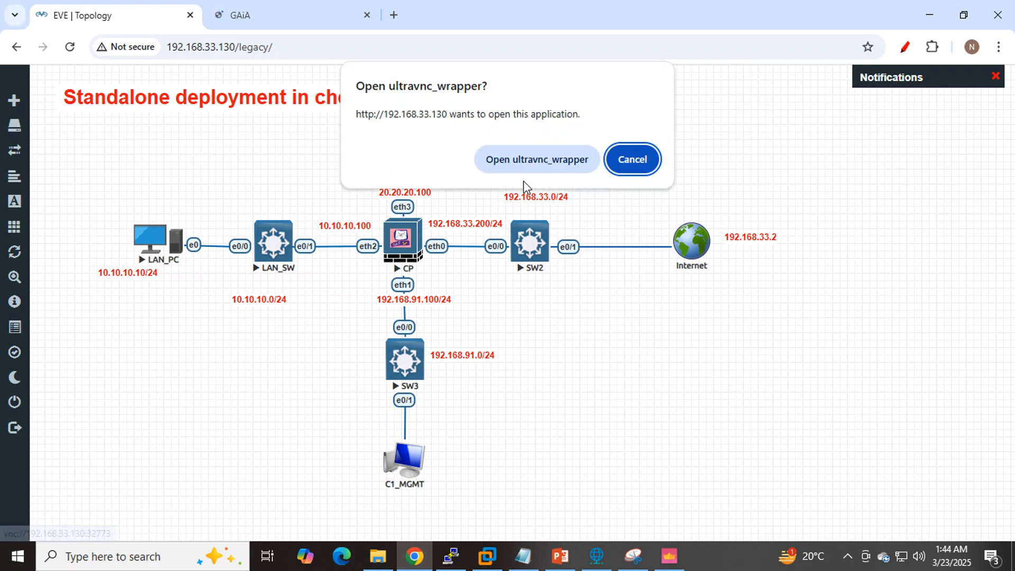
left_click(535, 160)
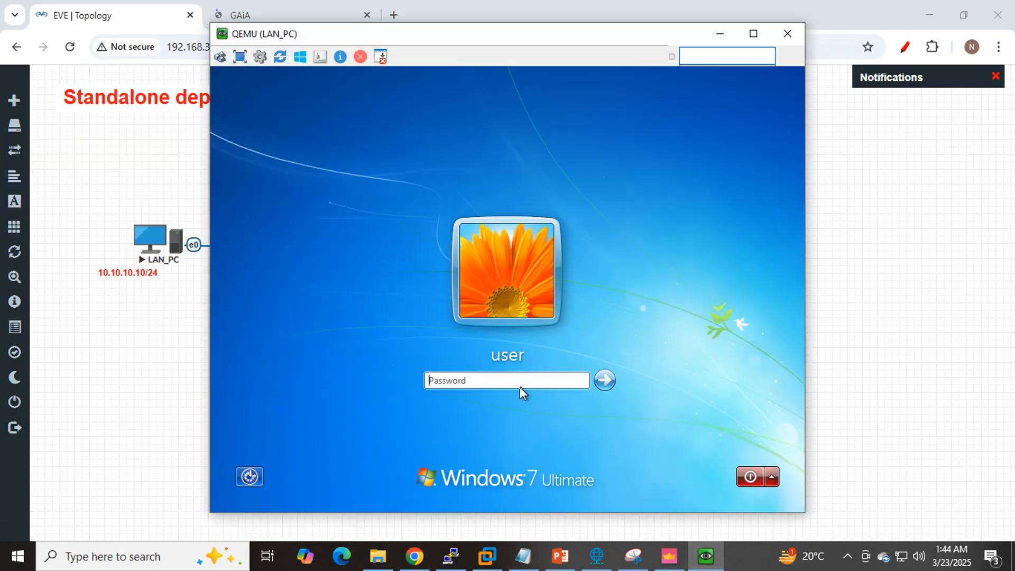
left_click(521, 381)
type("1234")
key("BackSpace")
key("BackSpace")
type("12")
key("Return")
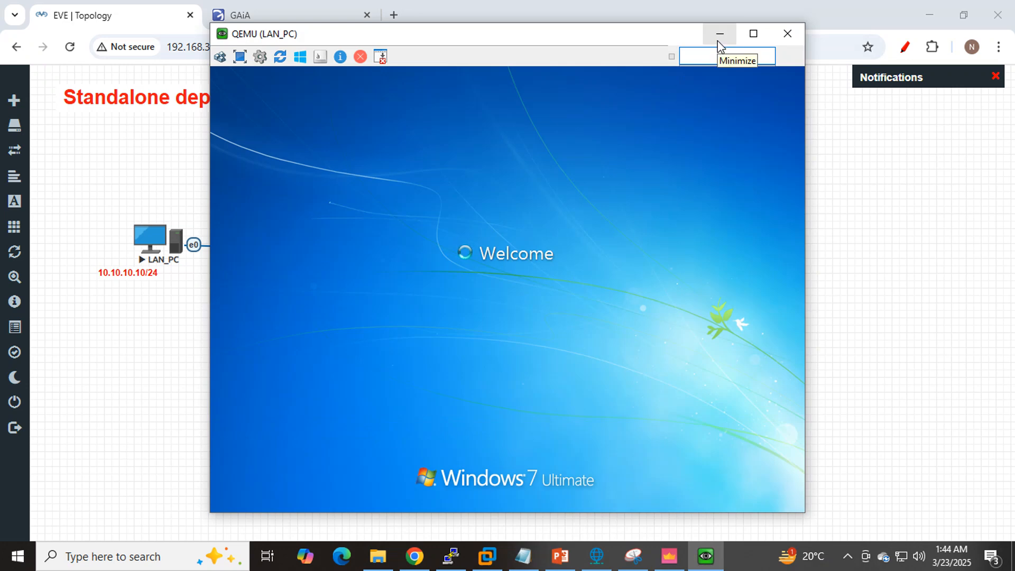
- Review the EVE-NG topology, the GAiA overview page and the interface line in the Notepad task list
left_click(717, 42)
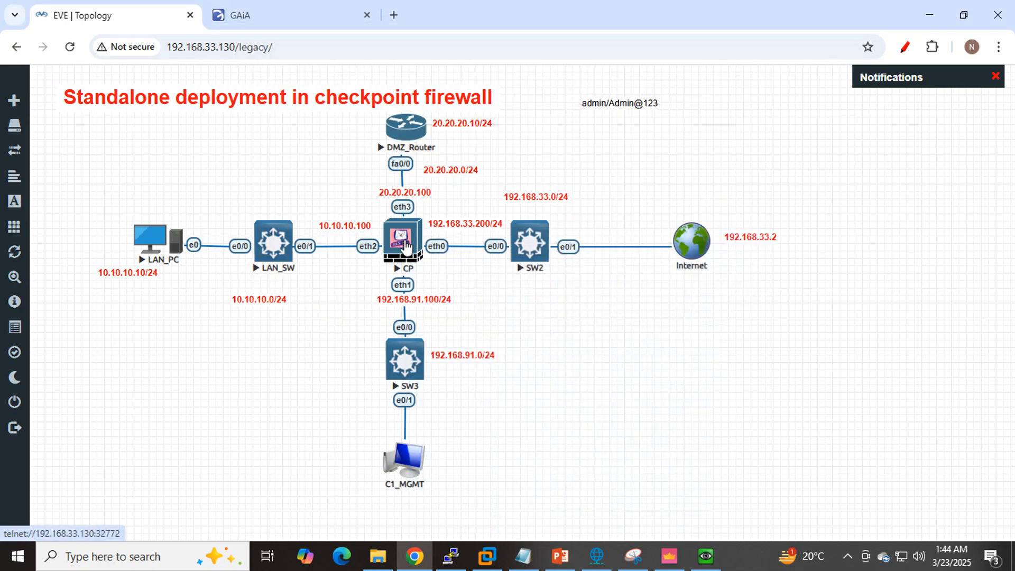
left_click(253, 15)
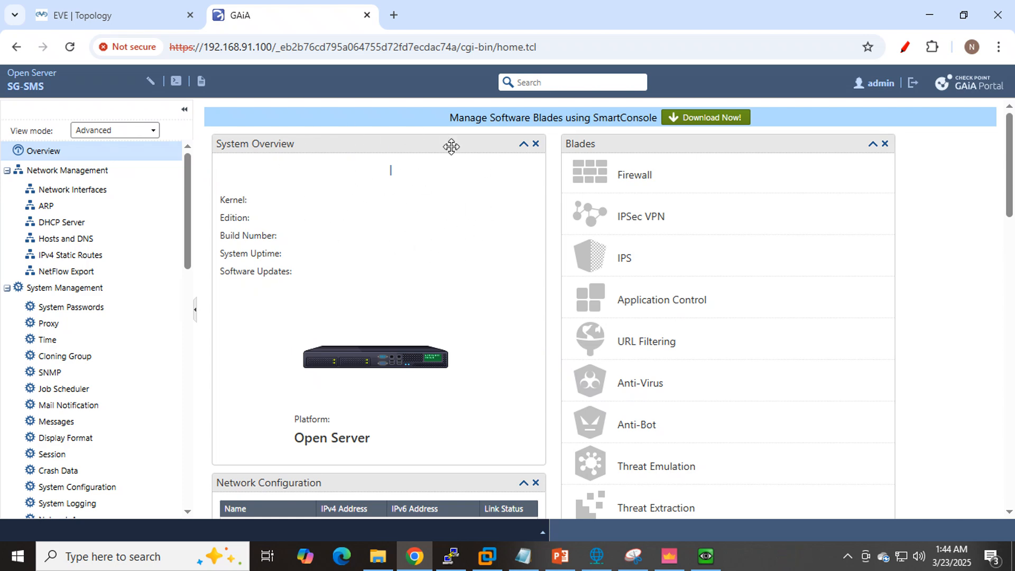
left_click(523, 556)
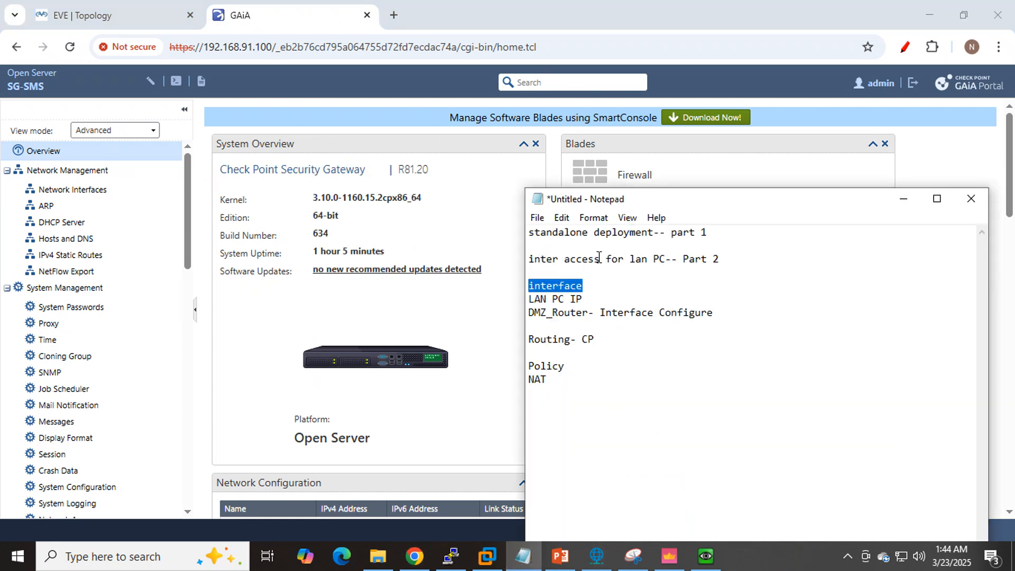
left_click_drag(596, 289, 527, 285)
left_click(36, 25)
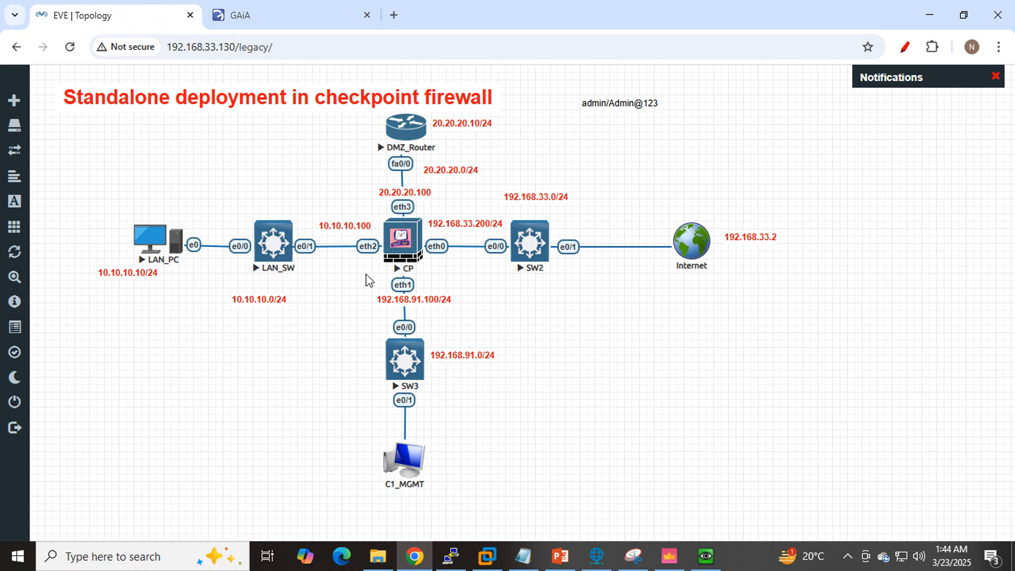
left_click(250, 16)
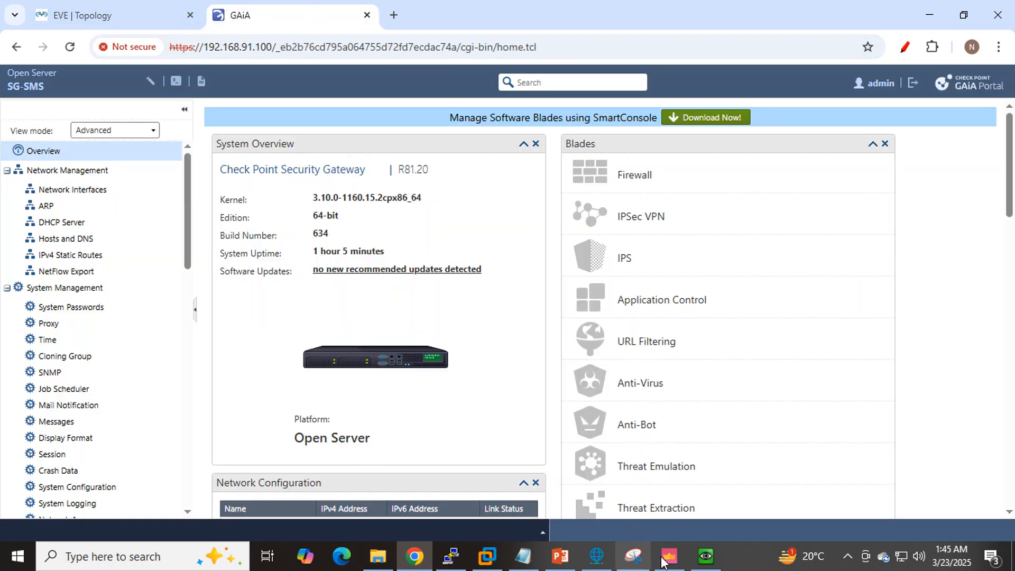
- Capture the GAiA overview page with Snipping Tool and underline Network Management and Network Interfaces in pen
left_click(633, 556)
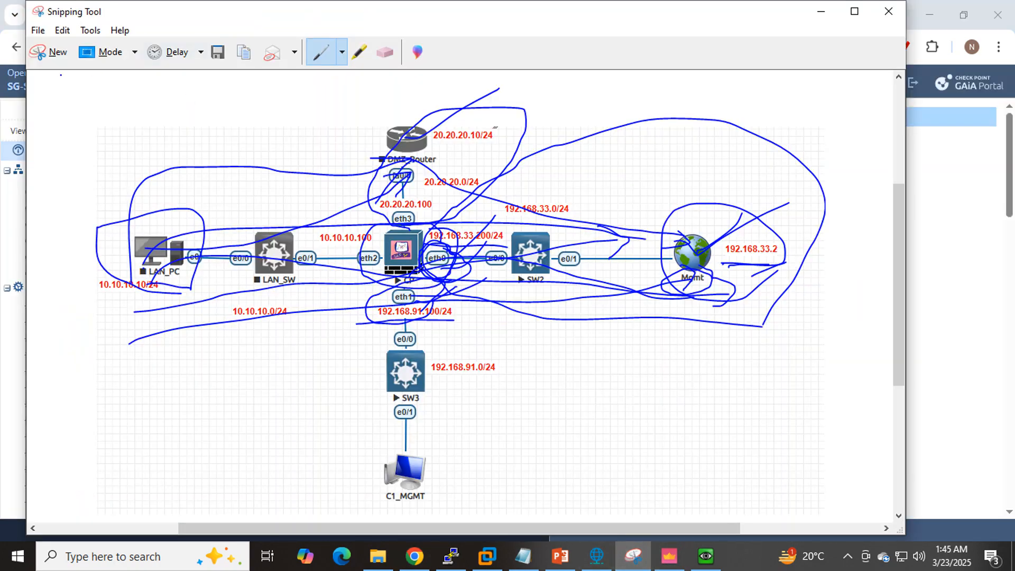
left_click(51, 58)
mouse_move(1, 76)
left_mouse_down()
mouse_move(522, 384)
mouse_move(780, 453)
left_mouse_up()
left_click_drag(108, 246, 308, 245)
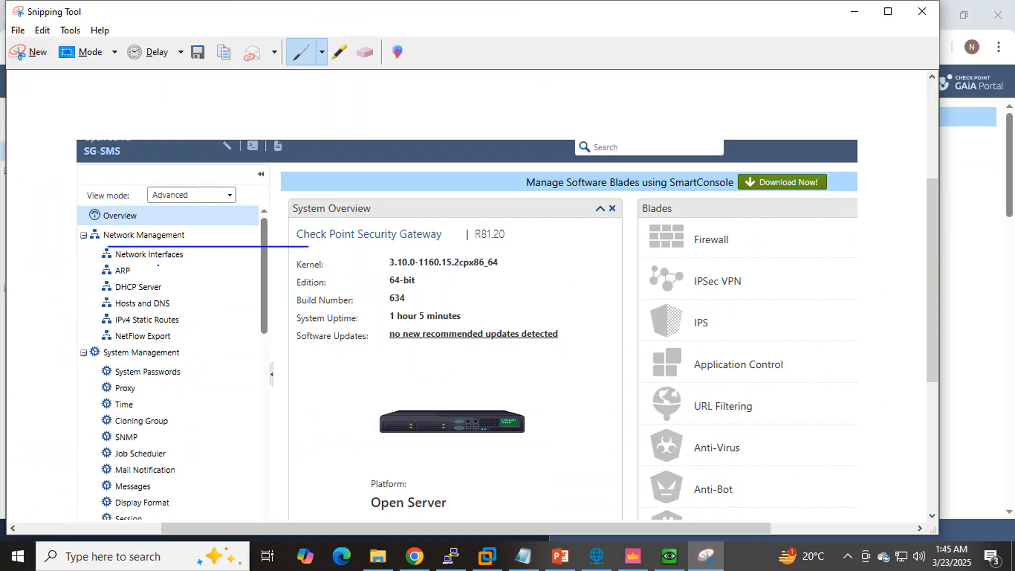
left_click_drag(129, 266, 220, 266)
left_click(860, 14)
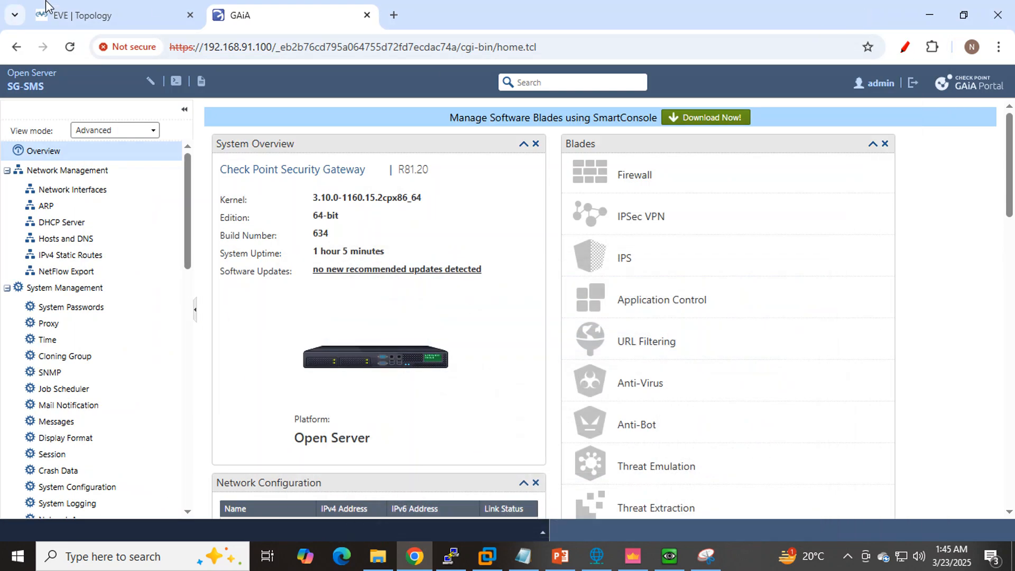
- Show GAiA's network interfaces, check CP's eth2 link on the EVE-NG topology and open eth2 for editing
left_click(82, 196)
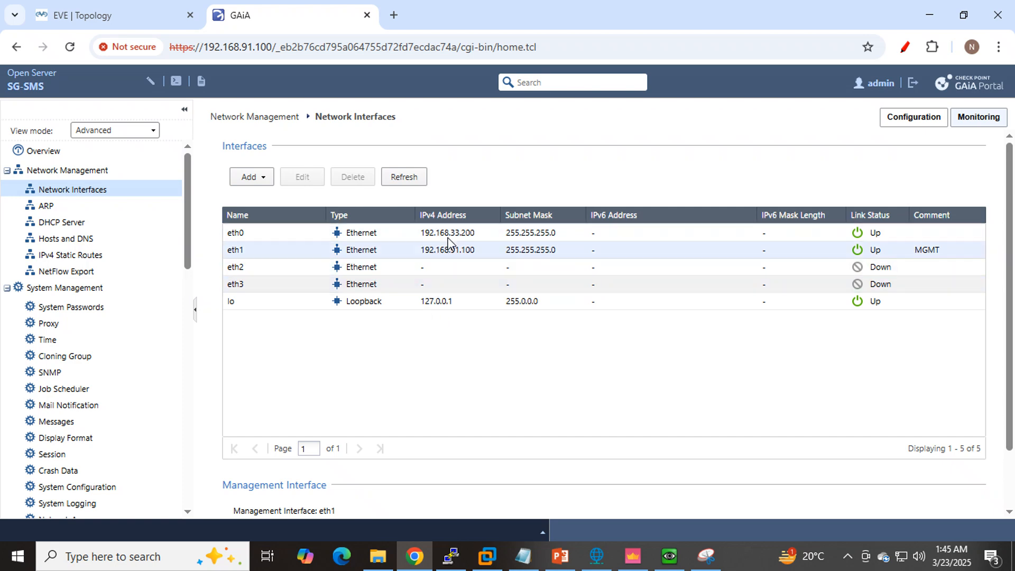
left_click(87, 17)
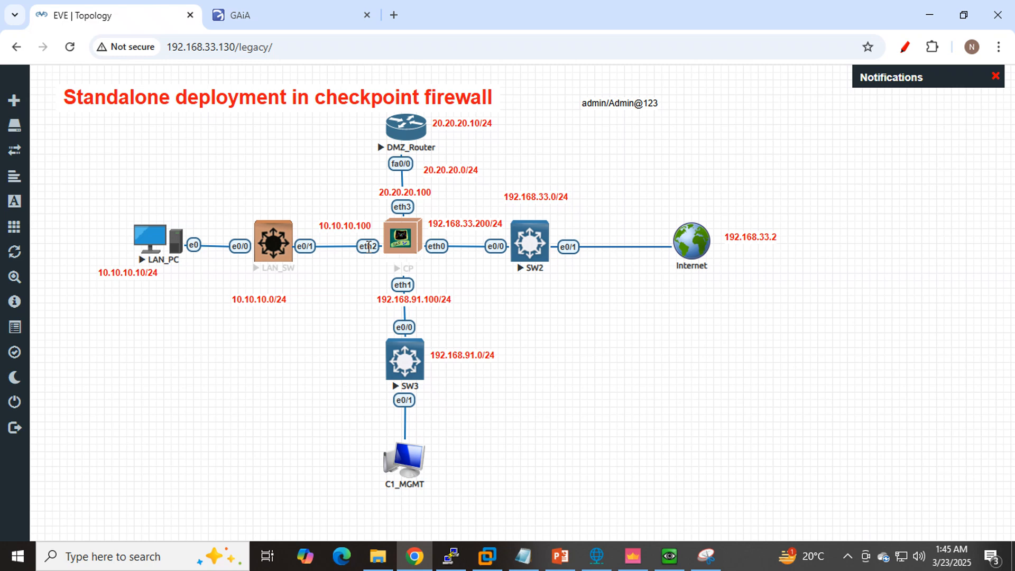
left_click(277, 18)
left_click(301, 273)
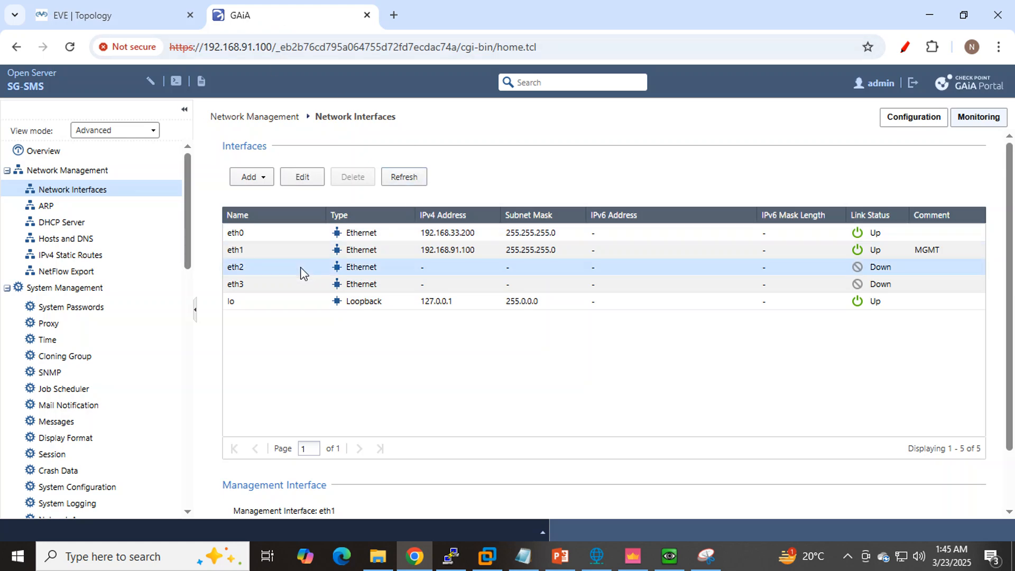
left_click(298, 183)
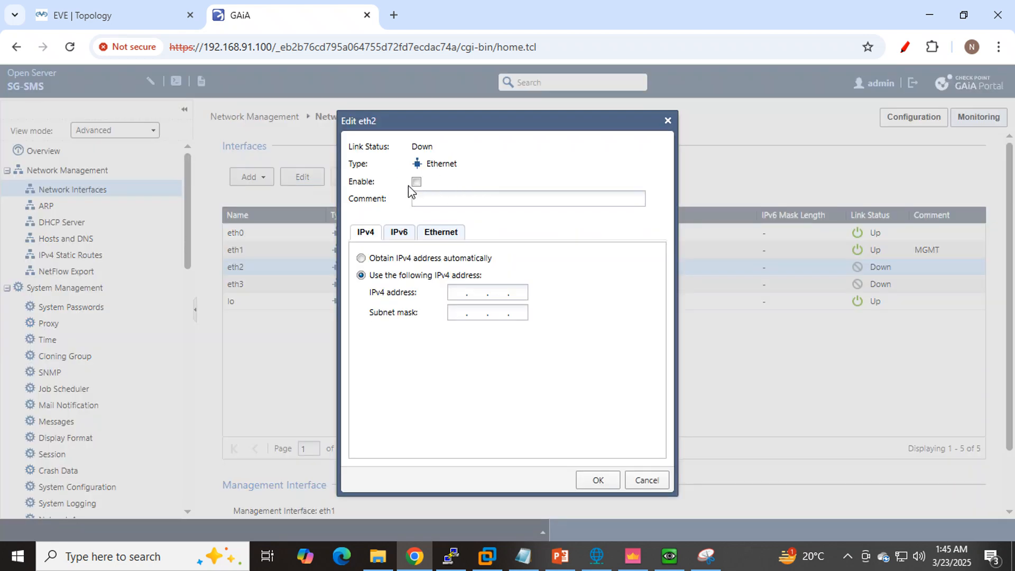
- Capture the Edit eth2 dialog with Snipping Tool and mark its status, type, enable, comment and IPv4 addressing options in pen
left_click(710, 555)
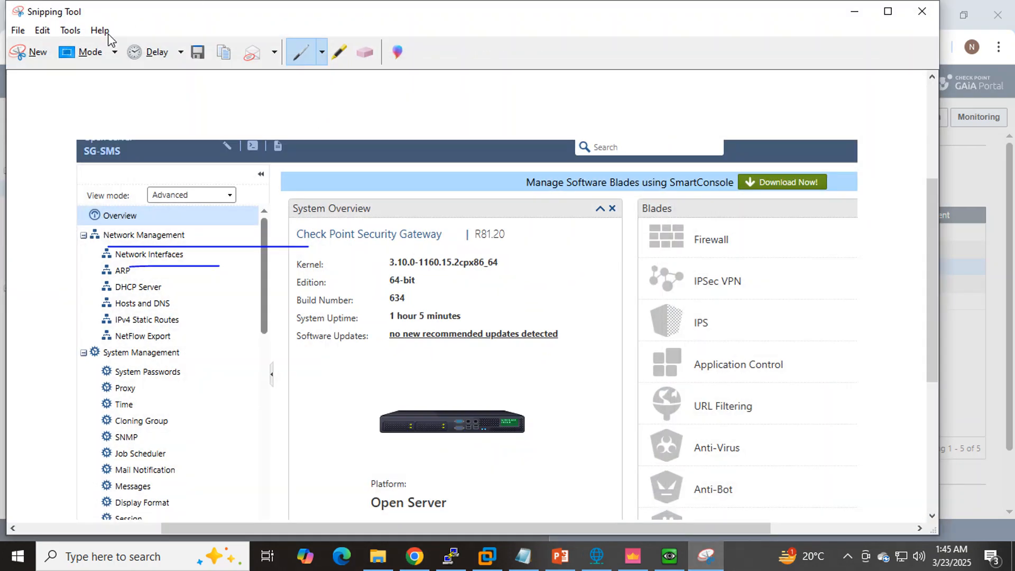
left_click(32, 50)
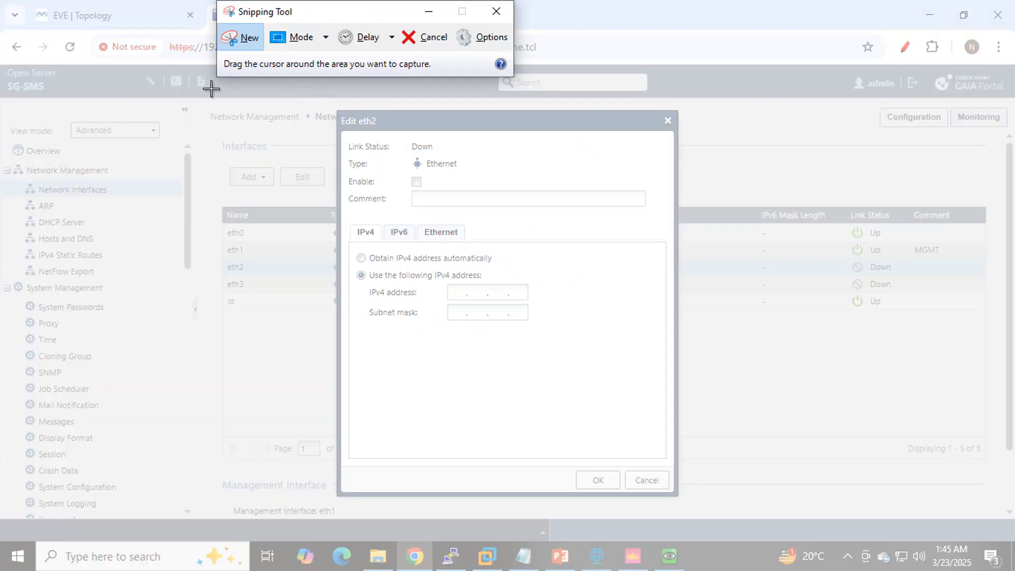
left_click_drag(211, 88, 798, 531)
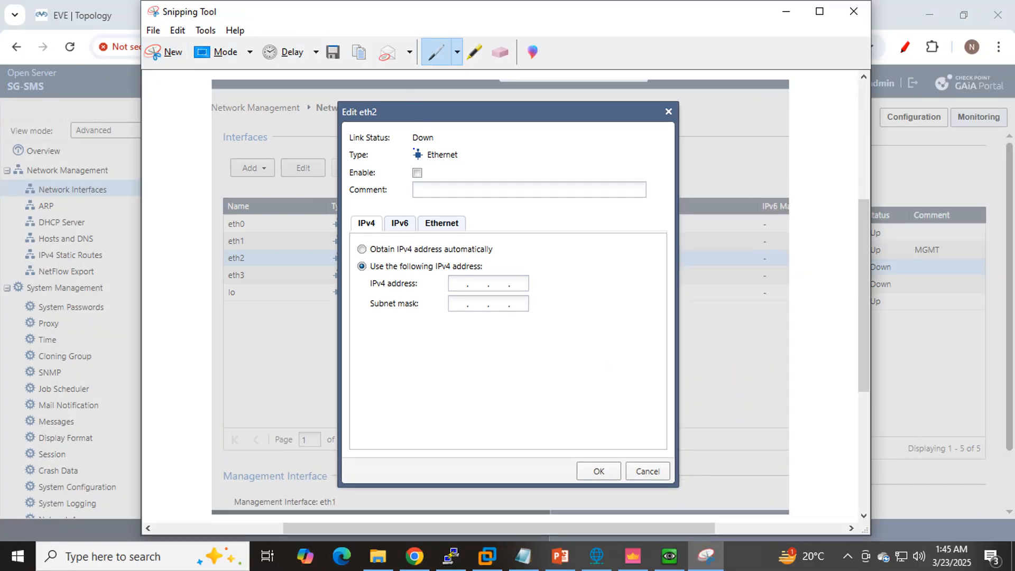
mouse_move(415, 142)
left_mouse_down()
mouse_move(461, 142)
mouse_move(459, 159)
left_mouse_up()
mouse_move(420, 175)
left_mouse_down()
mouse_move(445, 155)
mouse_move(455, 176)
mouse_move(492, 151)
left_mouse_up()
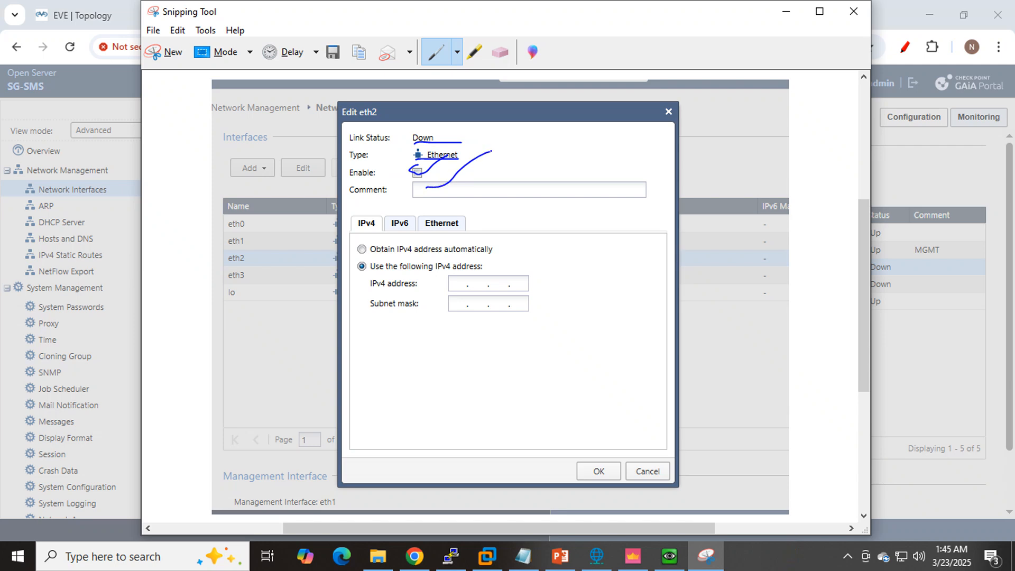
left_click_drag(371, 257, 579, 257)
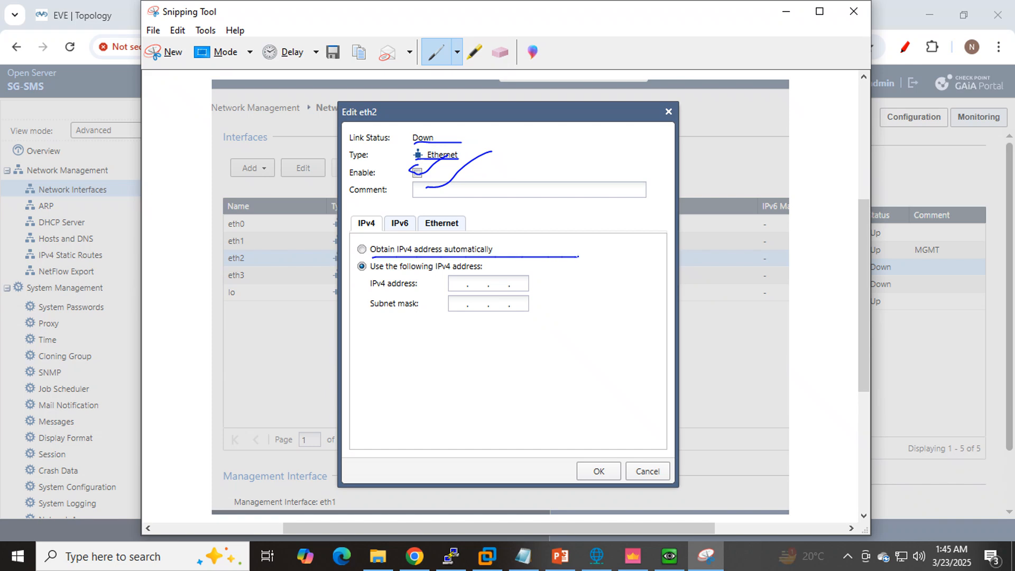
left_click_drag(372, 272, 488, 272)
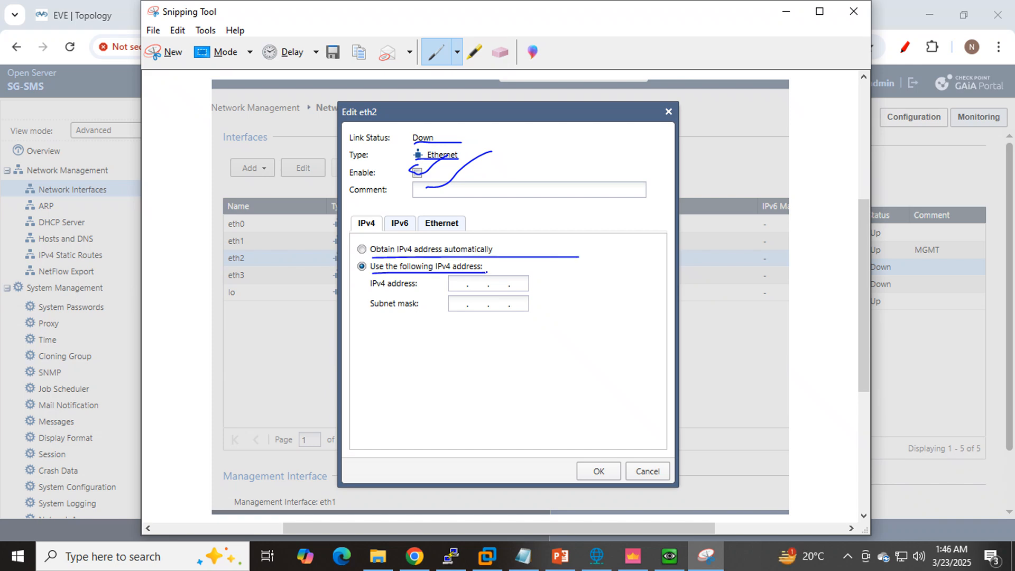
left_click(786, 11)
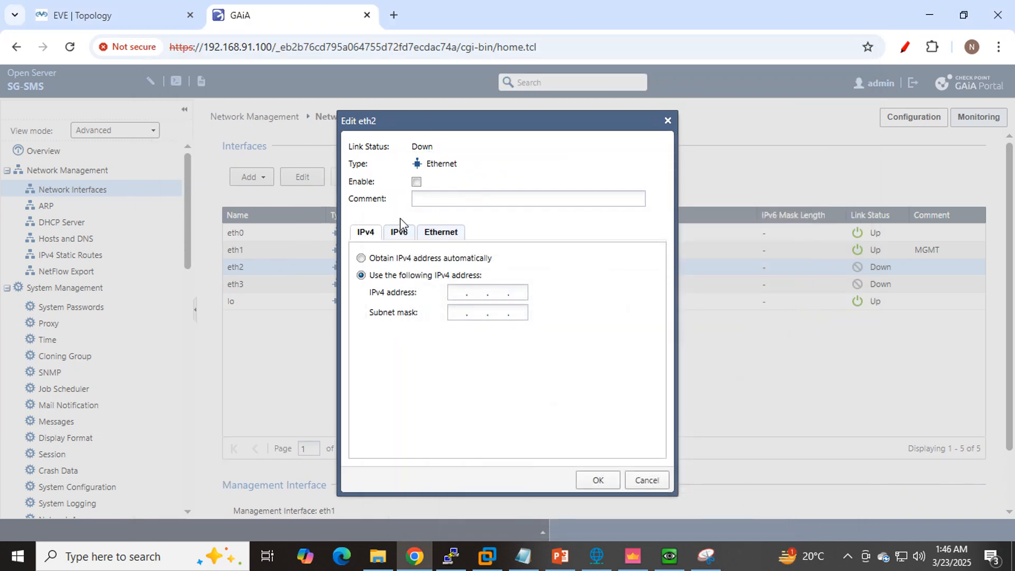
- Enable eth2 with the comment LAN and set its IPv4 address to 10.10.10.100 as given on the topology
left_click(416, 181)
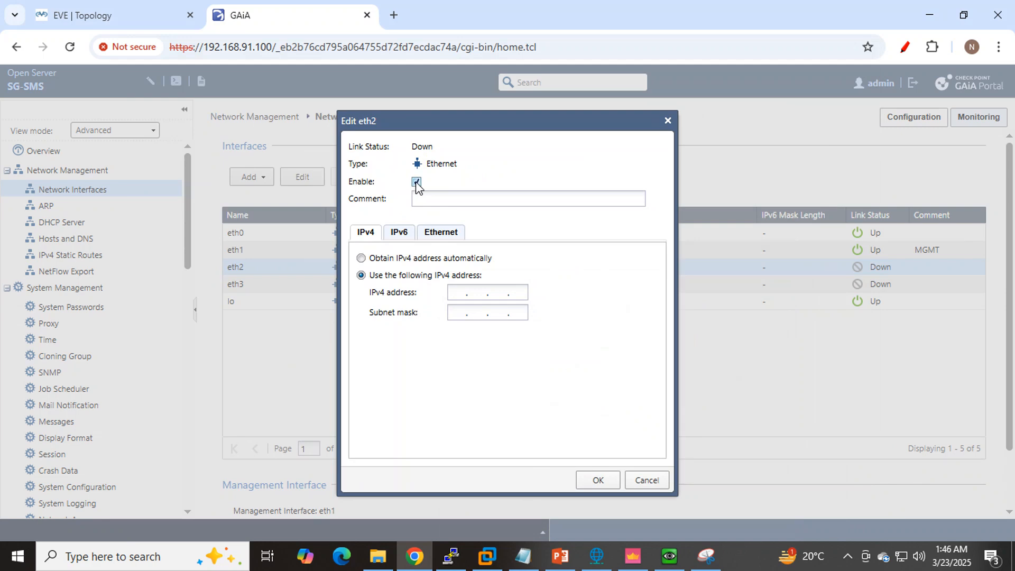
left_click(433, 204)
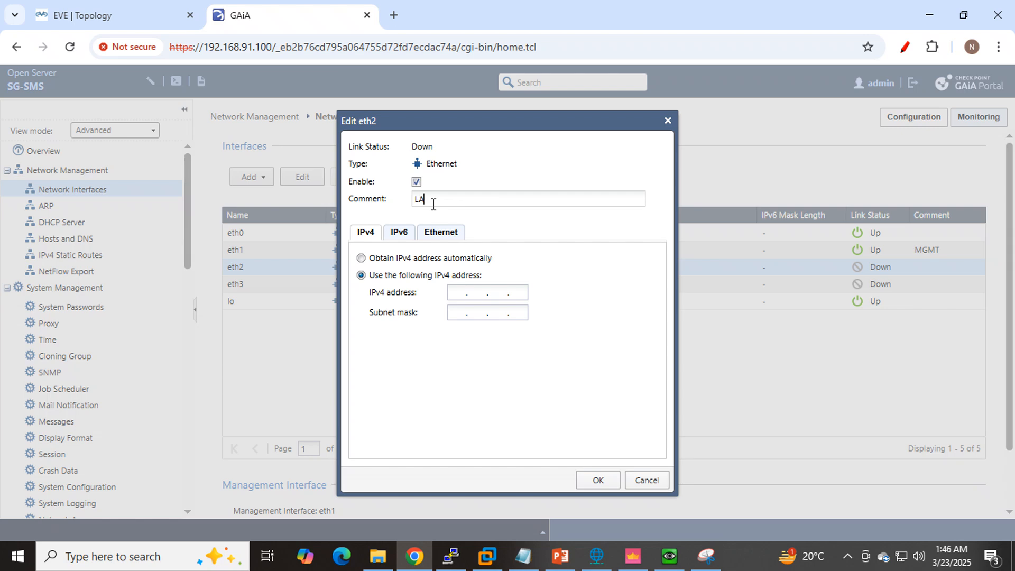
left_click(459, 293)
left_click(83, 15)
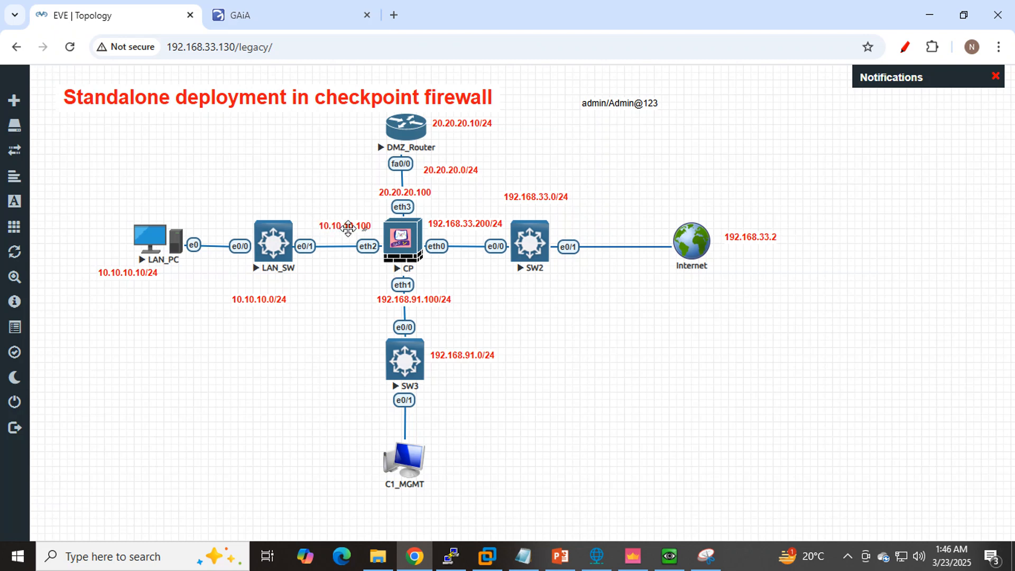
left_click(261, 4)
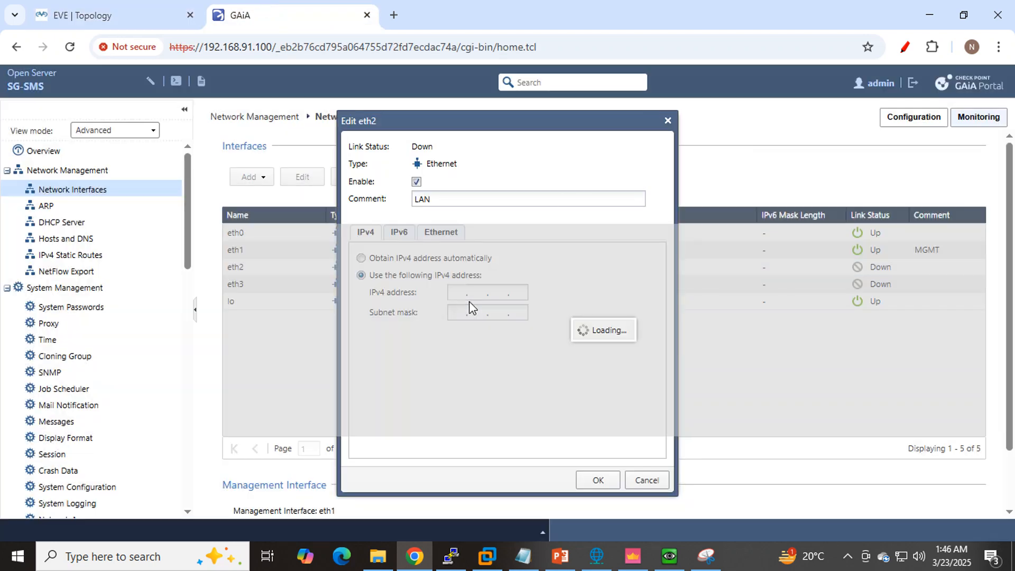
type("10.10.10.100")
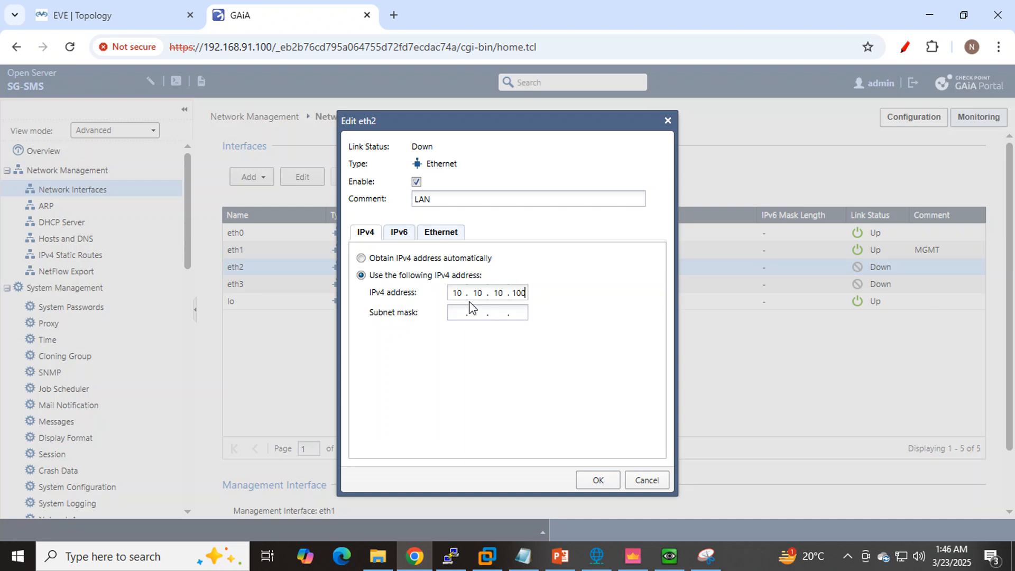
type("255.255.")
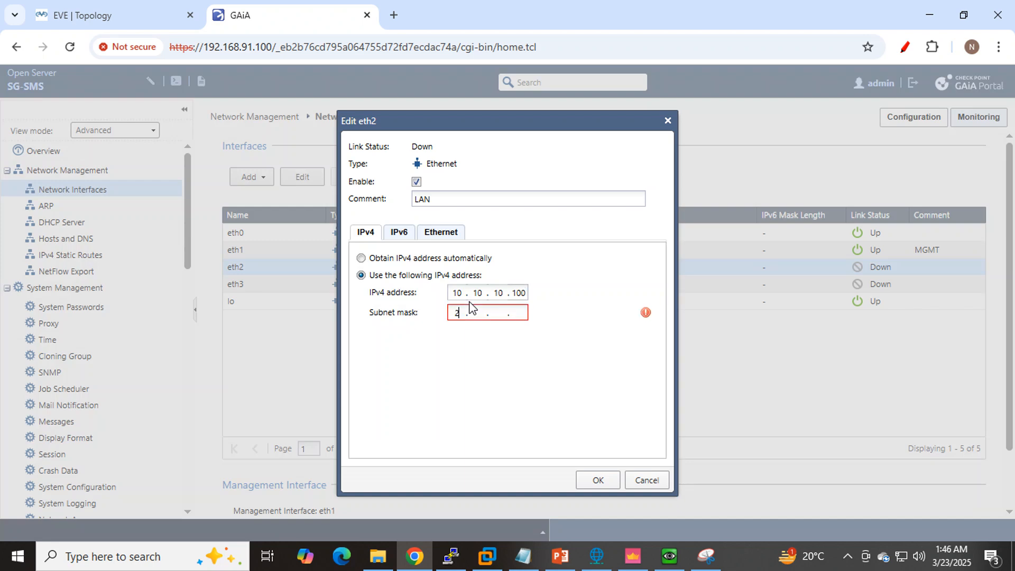
type("255.0")
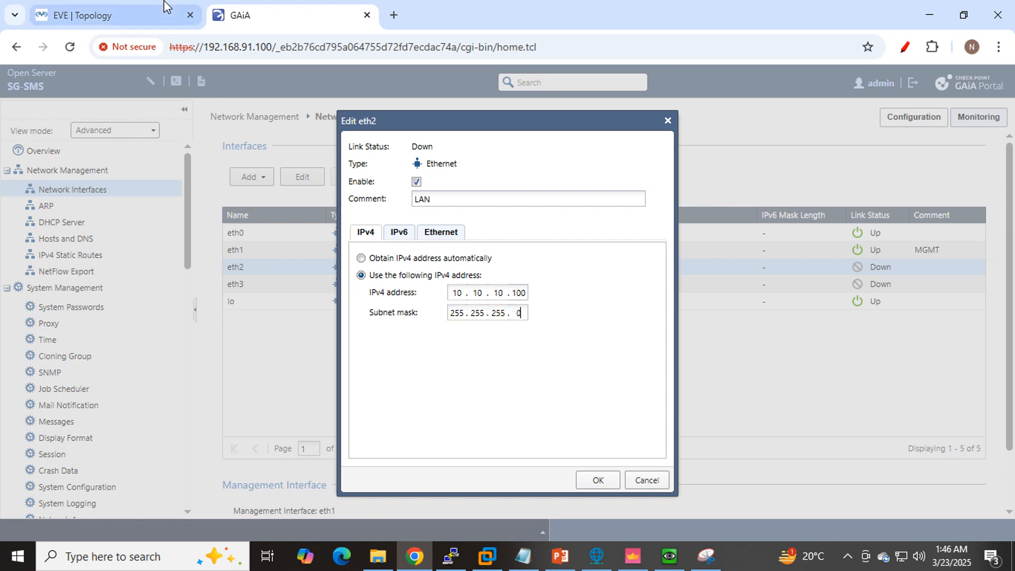
- Set eth2's subnet mask to 255.255.255.0, check it against the LAN network on the topology and save the interface
left_click(156, 13)
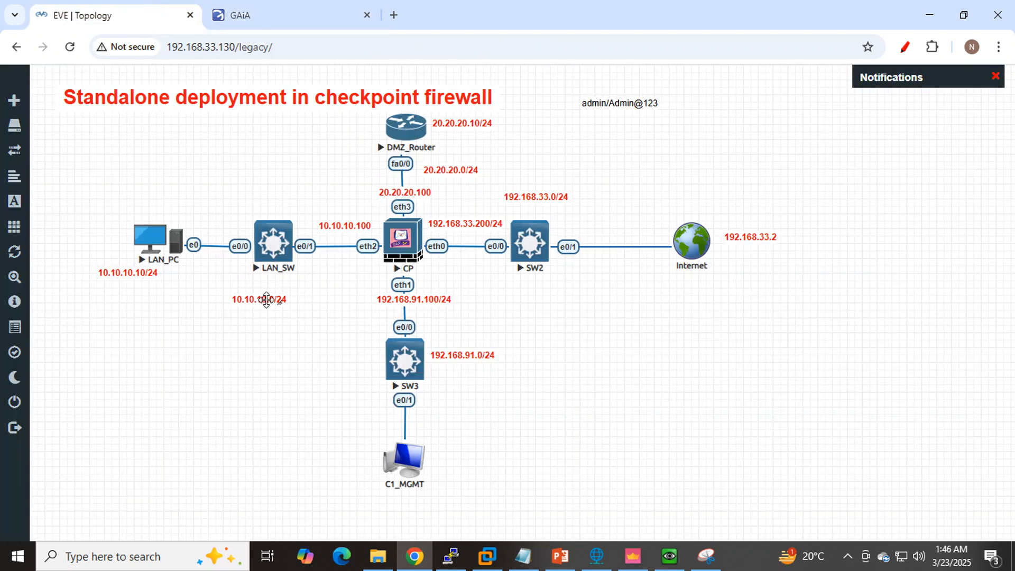
left_click(242, 7)
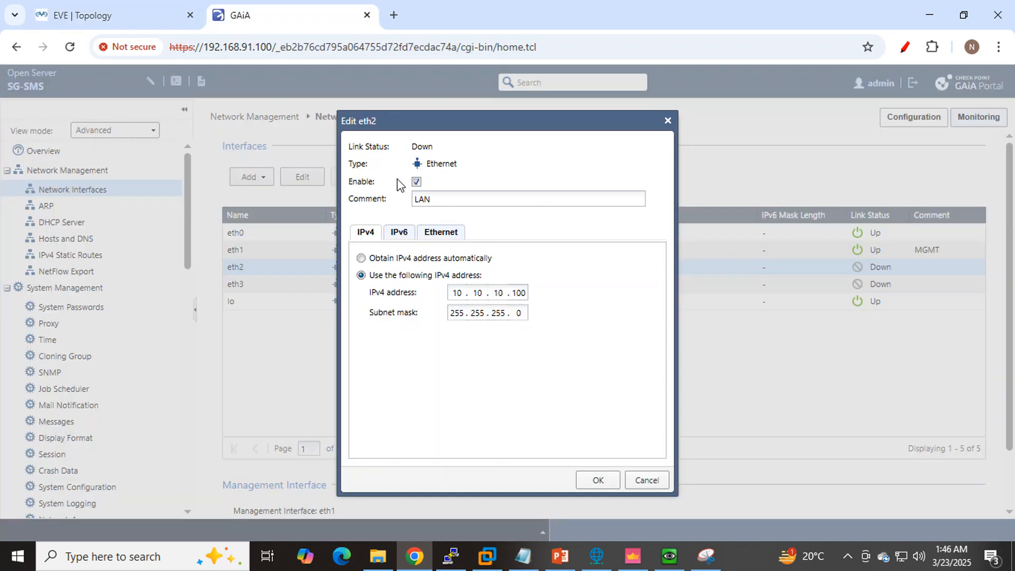
double_click(450, 196)
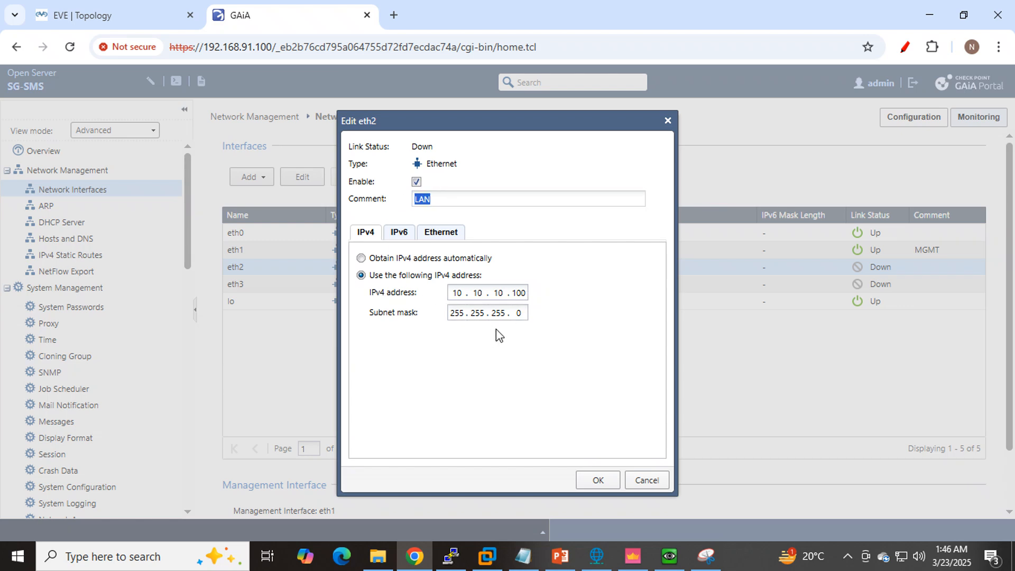
left_click(589, 479)
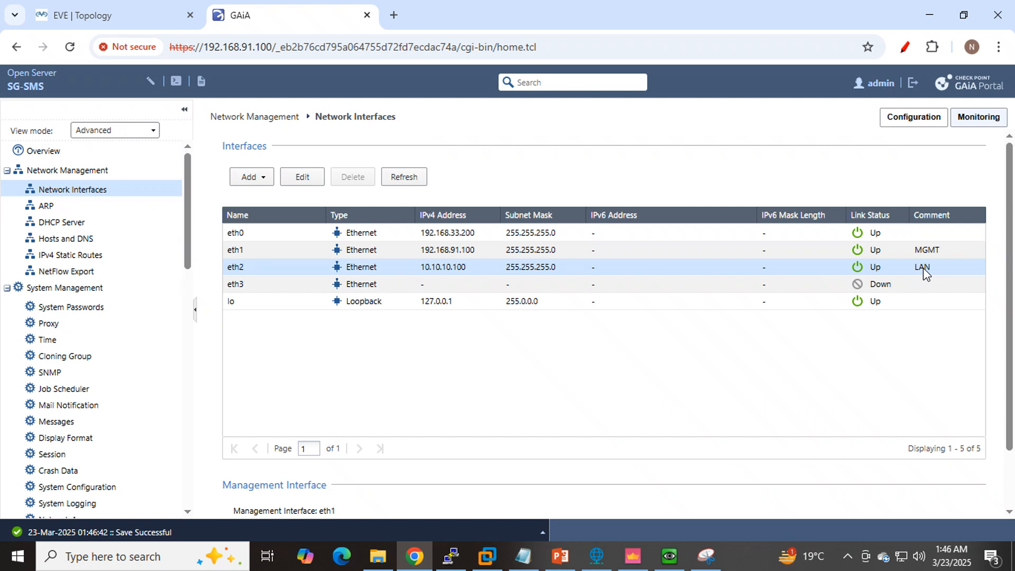
- Check eth0's role on the EVE-NG topology, set its comment to WAN and save the interface
left_click(547, 236)
left_click(68, 13)
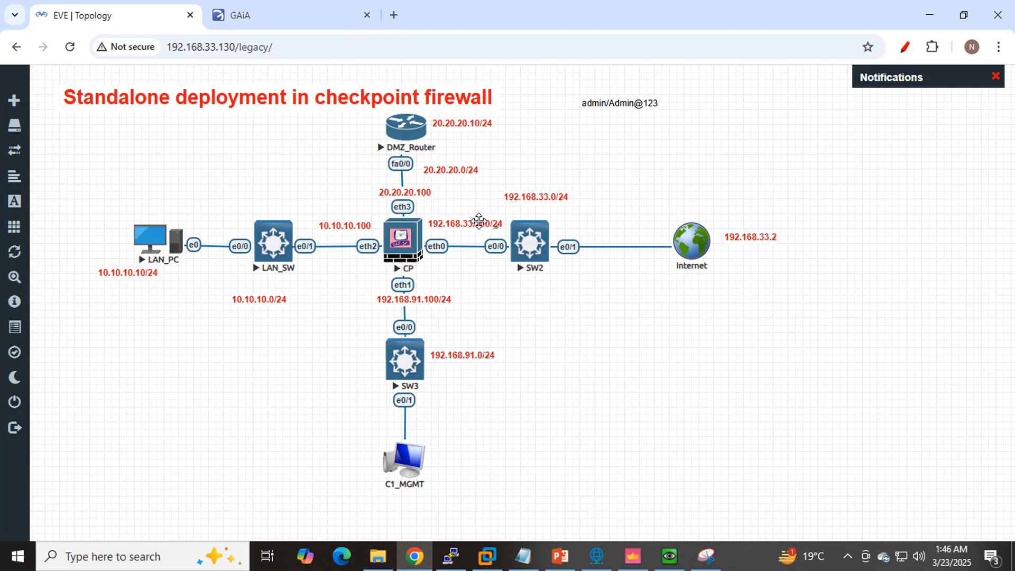
left_click(252, 20)
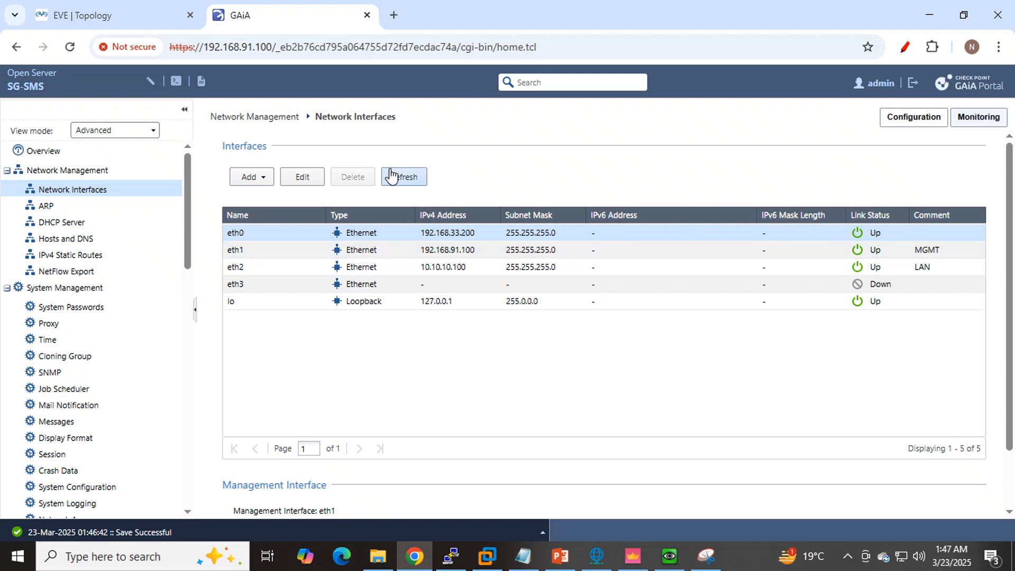
left_click(302, 179)
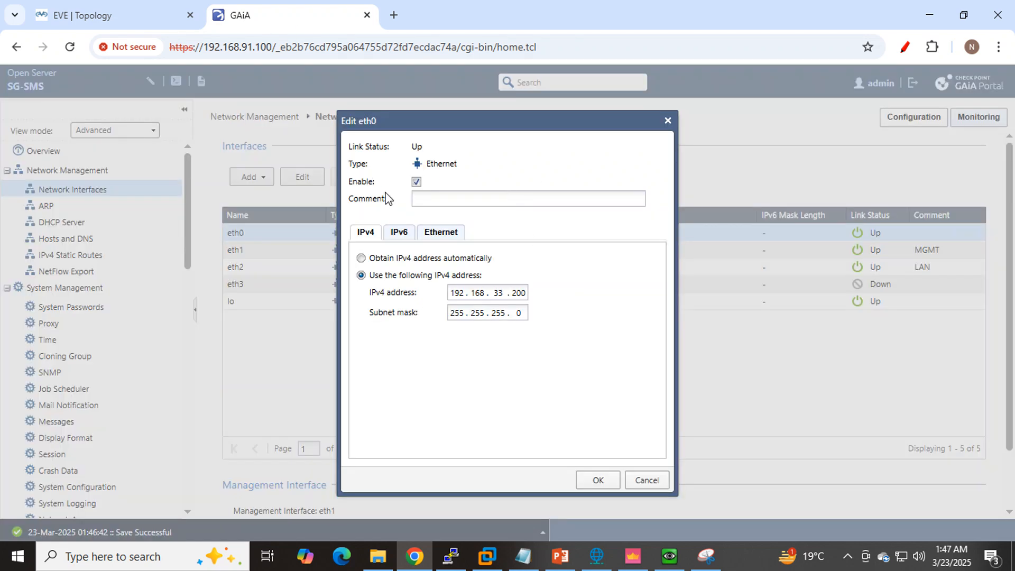
left_click(459, 197)
type("WAN")
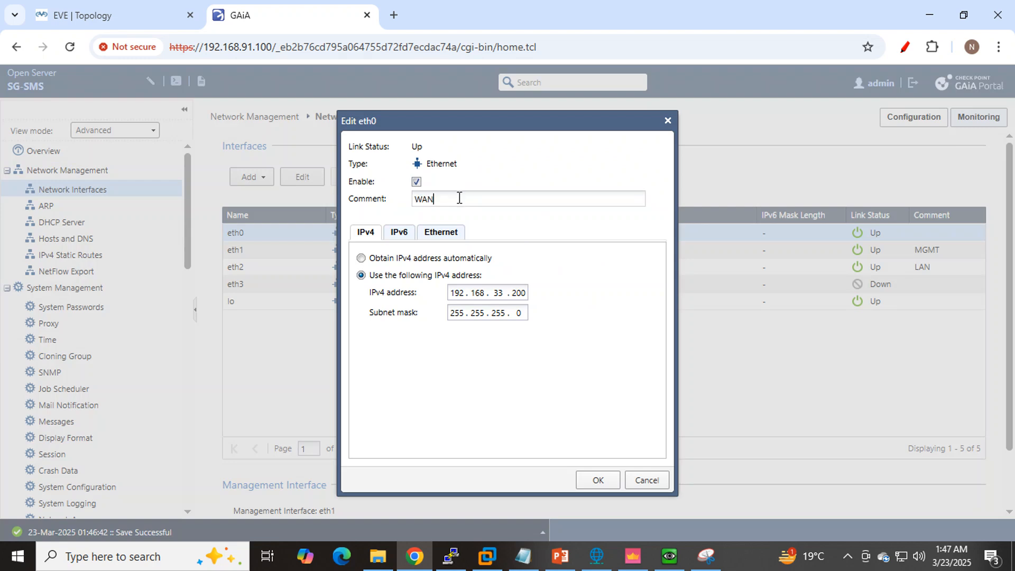
left_click(596, 481)
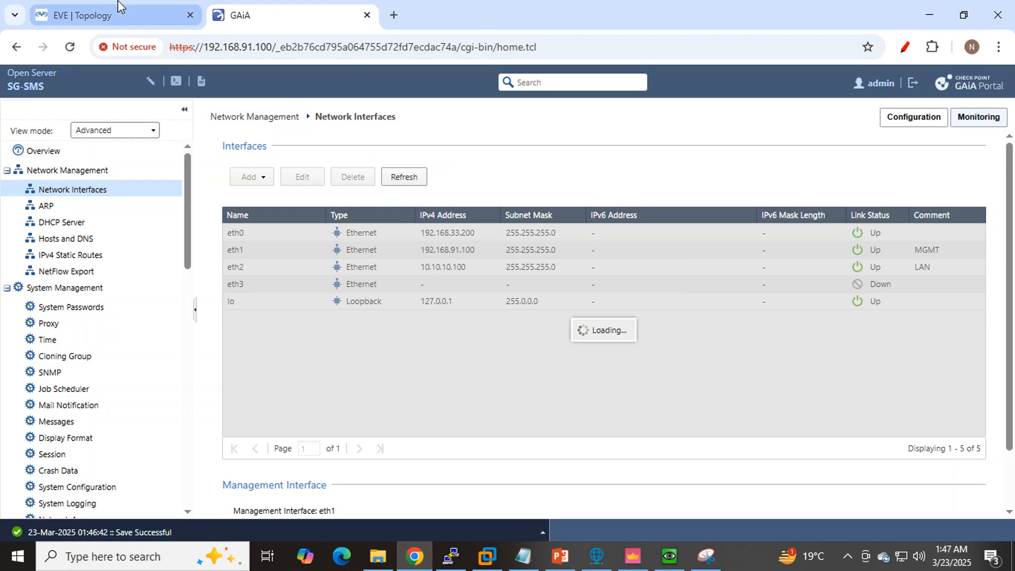
- Check eth3 on the EVE-NG topology, enable it in GAiA with the comment DMZ and set its IPv4 address to 20.20.20.100
left_click(118, 12)
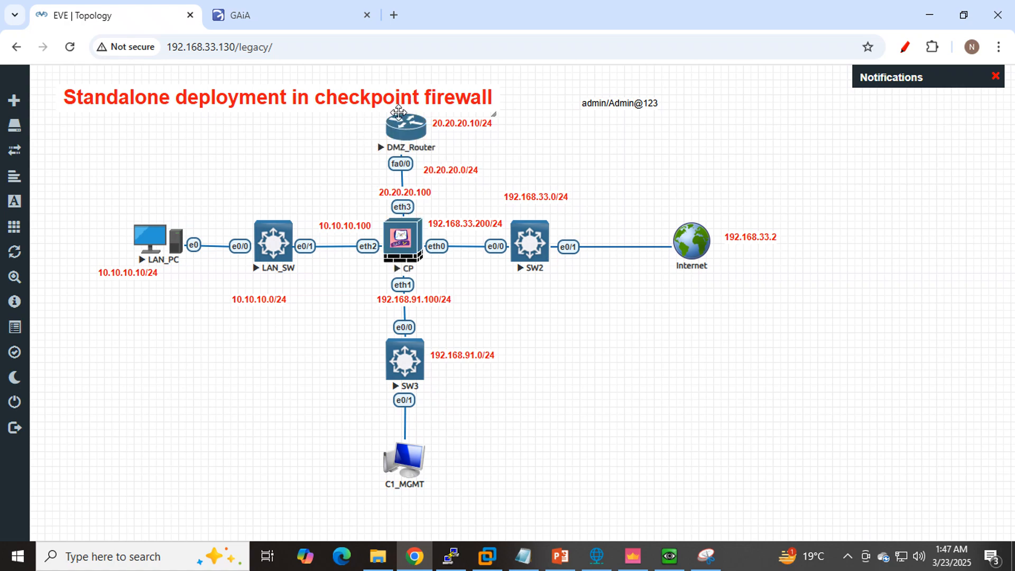
left_click(275, 11)
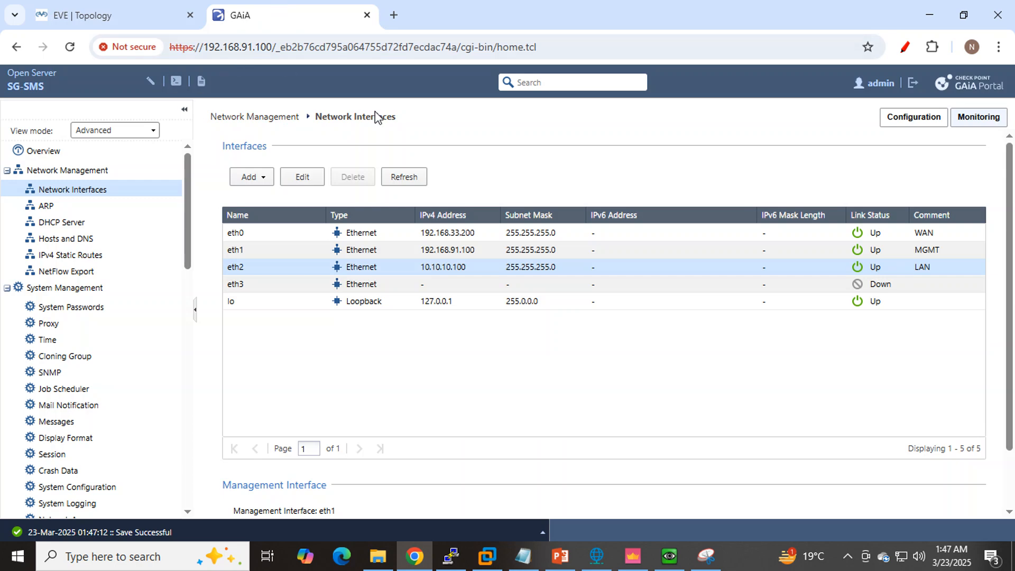
left_click(277, 289)
left_click(299, 178)
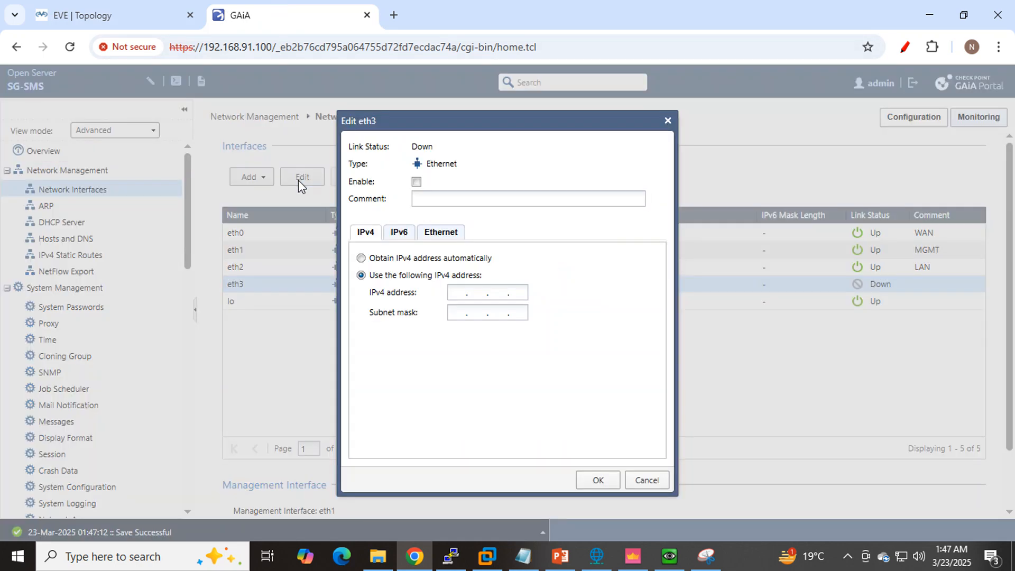
left_click(417, 182)
left_click(431, 197)
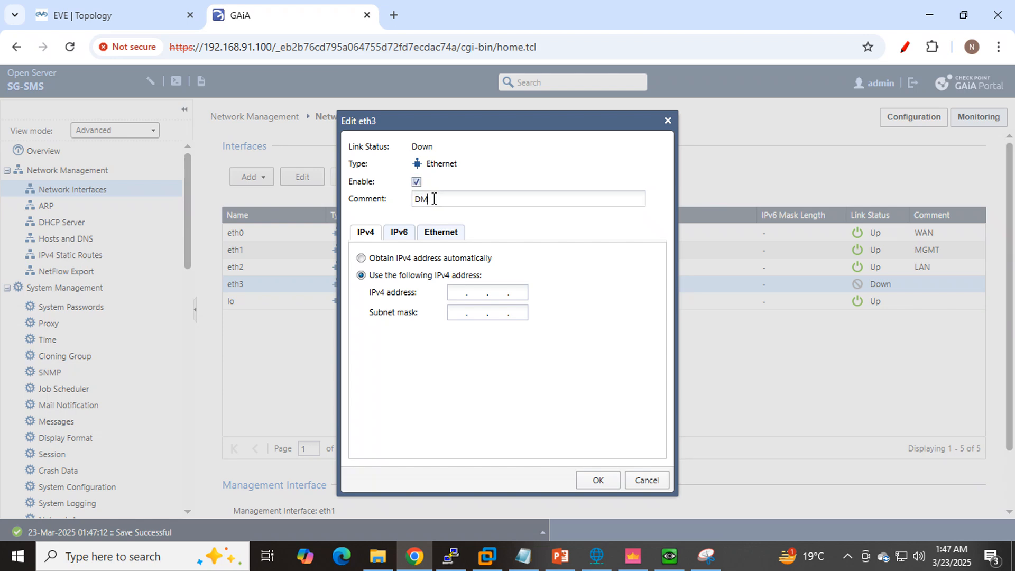
left_click(461, 293)
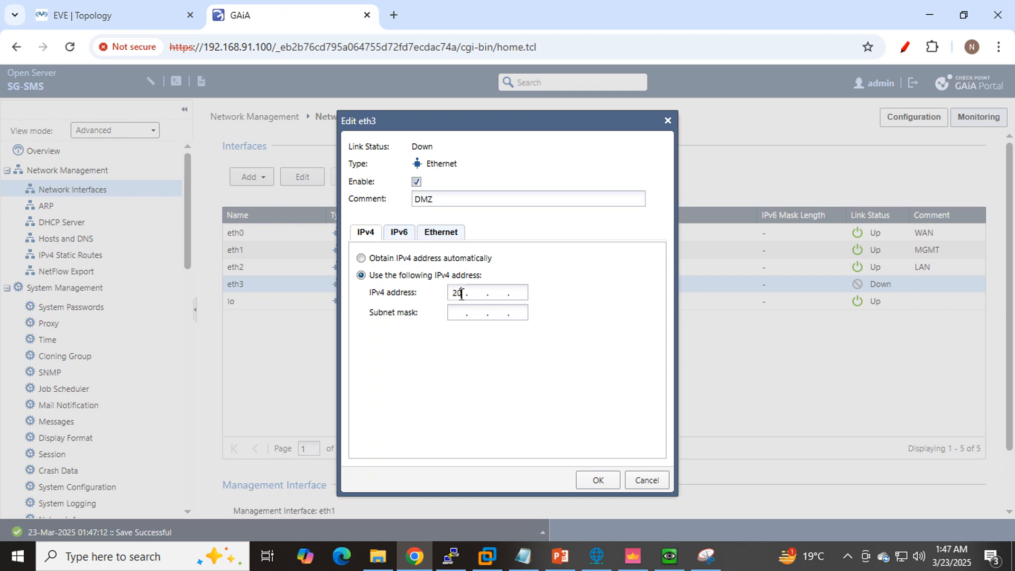
type("20 . 20 . 20 . 100")
- Check the DMZ network on the topology, set eth3's subnet mask to 255.255.255.0 and save the interface
left_click(138, 15)
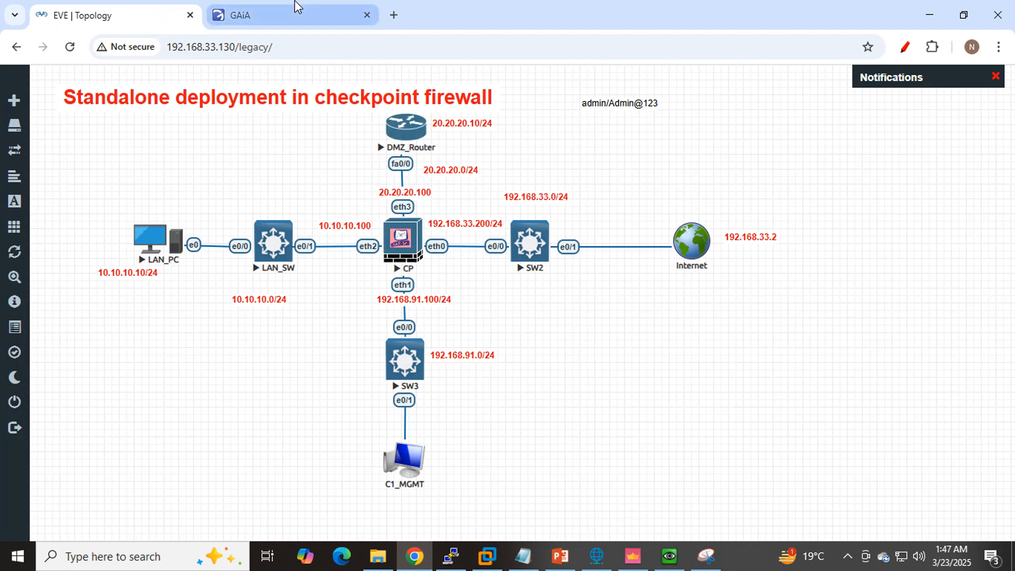
left_click(301, 14)
left_click(454, 313)
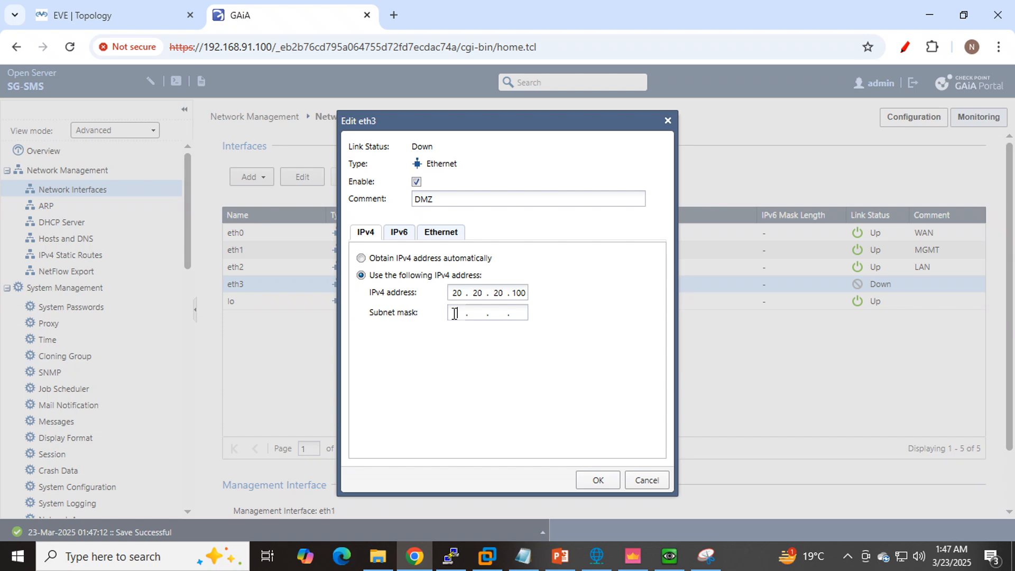
type("255 . 255 . 255 . 0")
left_click(596, 479)
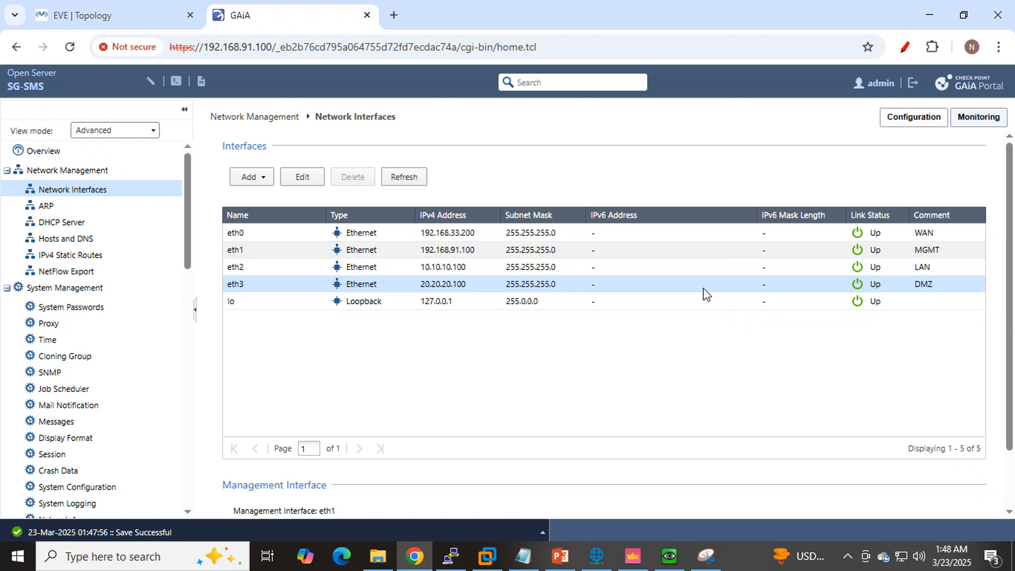
- Review the eth0 to eth3 entries and comments in the interface list and mark the LAN PC IP task in the Notepad plan
left_click(568, 253)
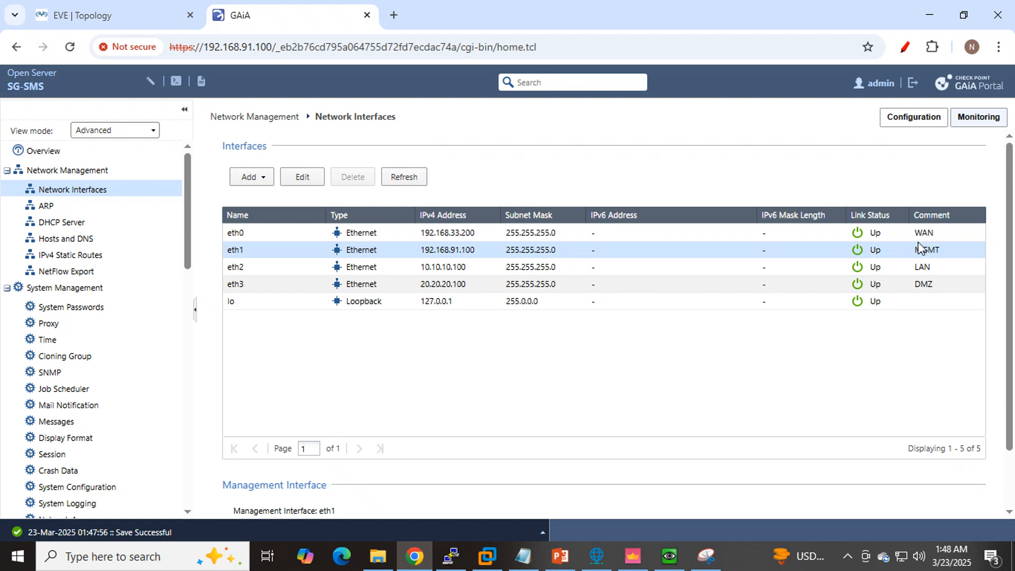
left_click(902, 233)
left_click(931, 268)
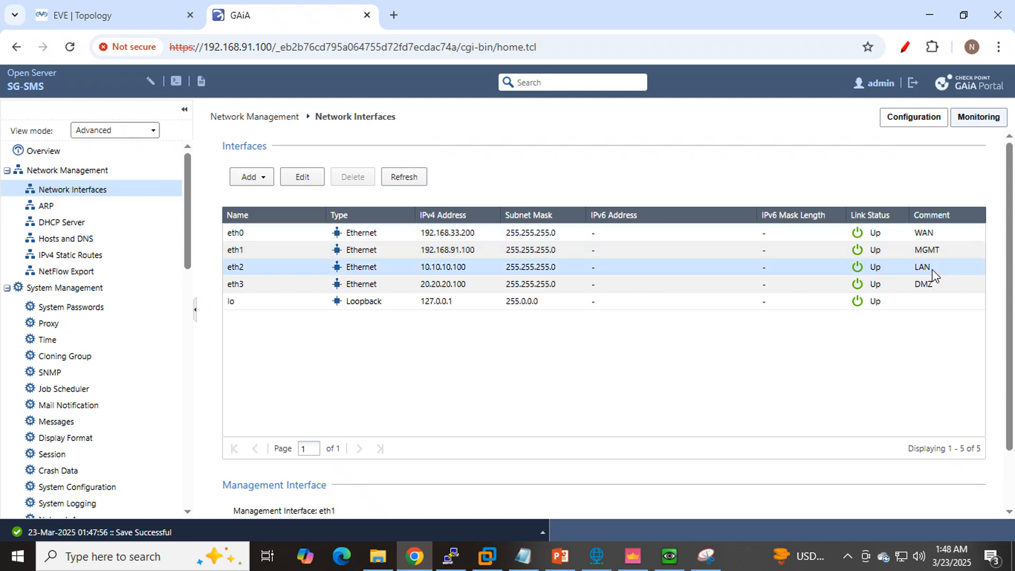
left_click(941, 288)
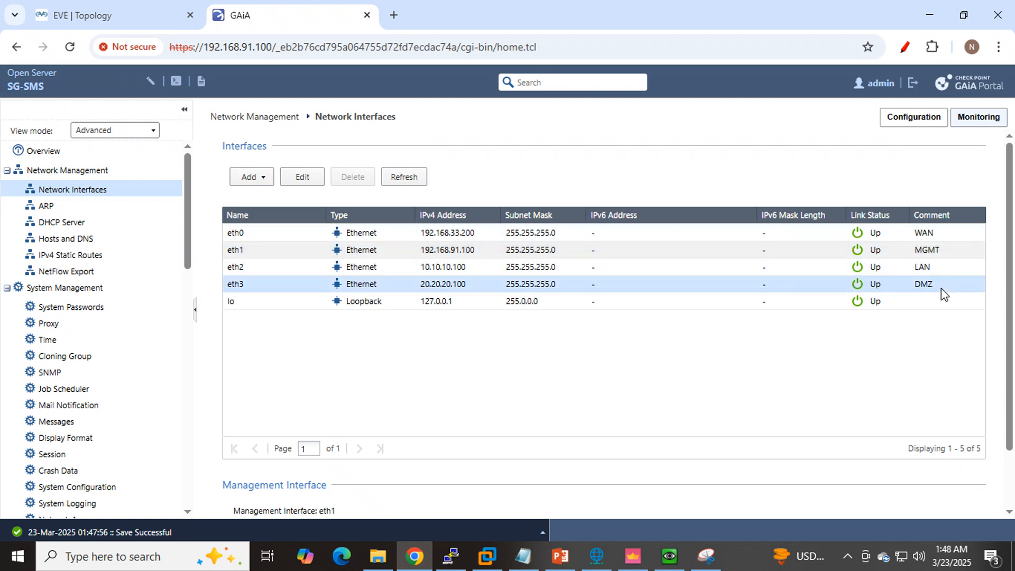
left_click(544, 560)
left_click(554, 563)
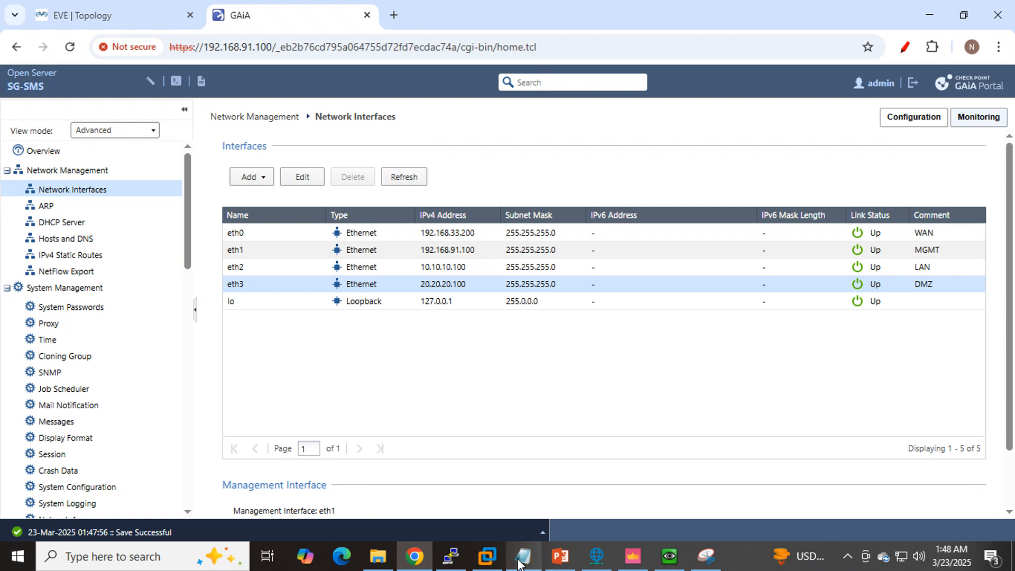
left_click(520, 563)
left_click_drag(597, 286, 528, 299)
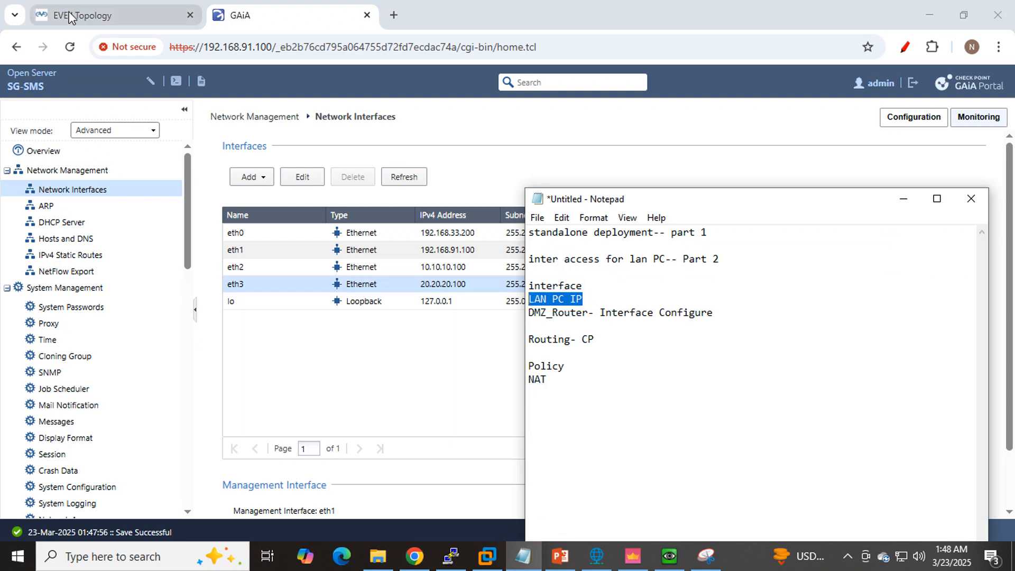
- Switch to the LAN_PC console in QEMU, postpone the Windows restart and open the Network and Sharing Center
left_click(70, 17)
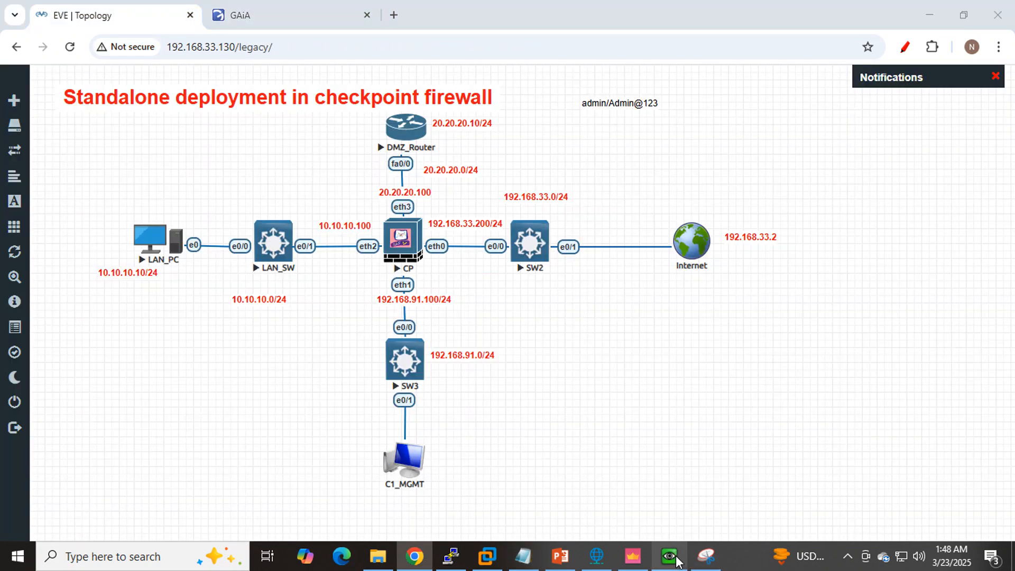
left_click(670, 557)
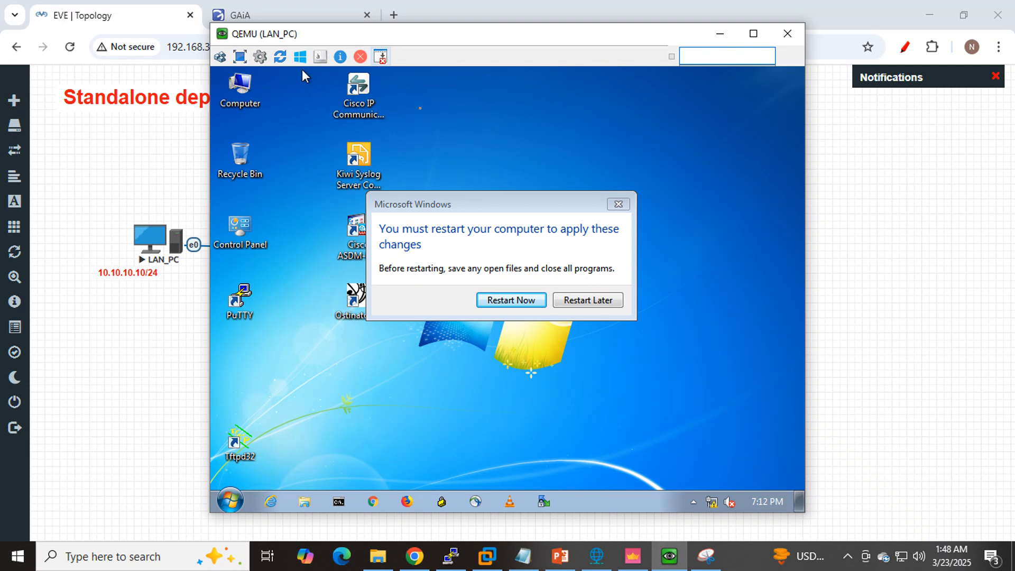
left_click(600, 300)
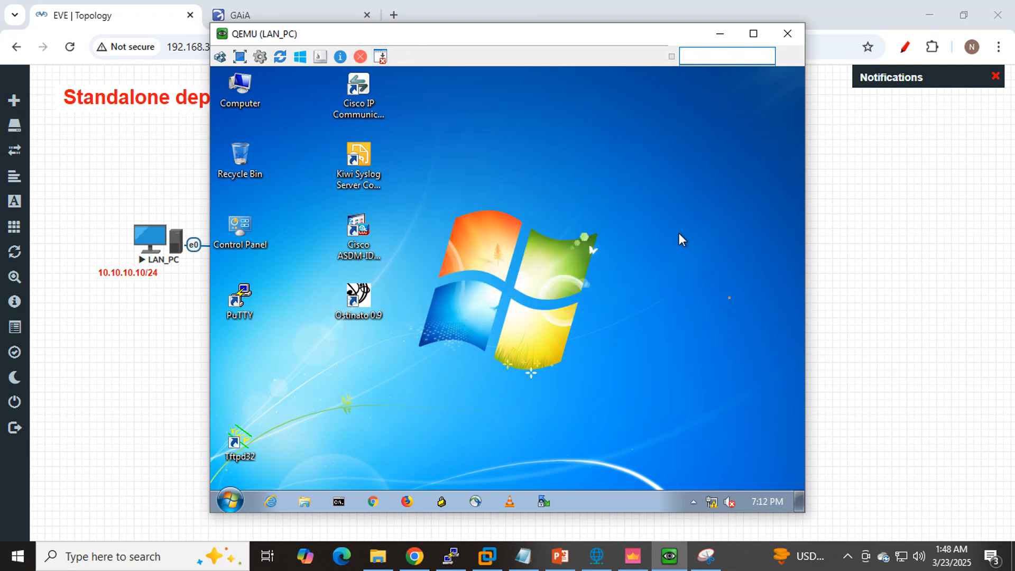
right_click(711, 504)
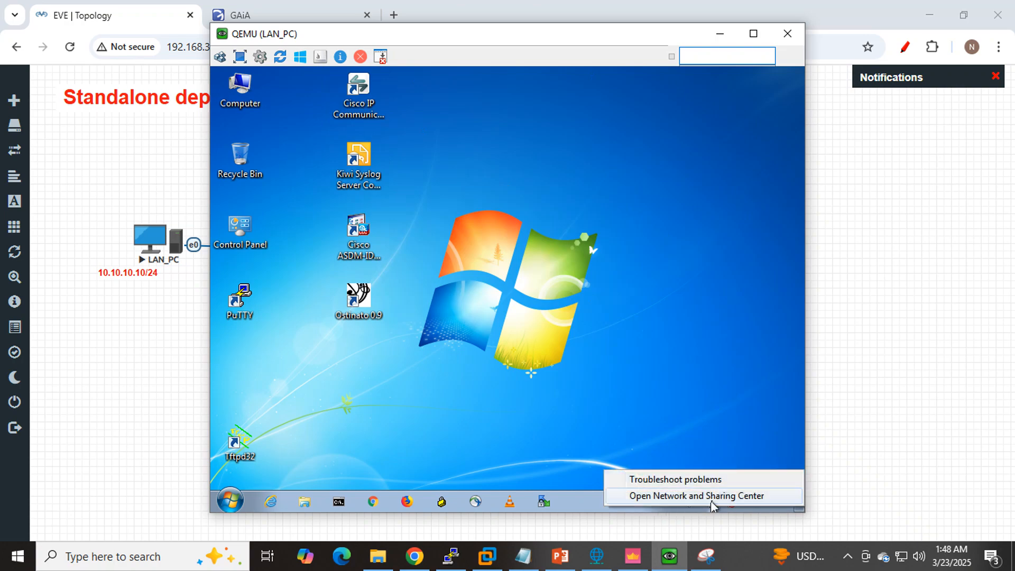
left_click(711, 500)
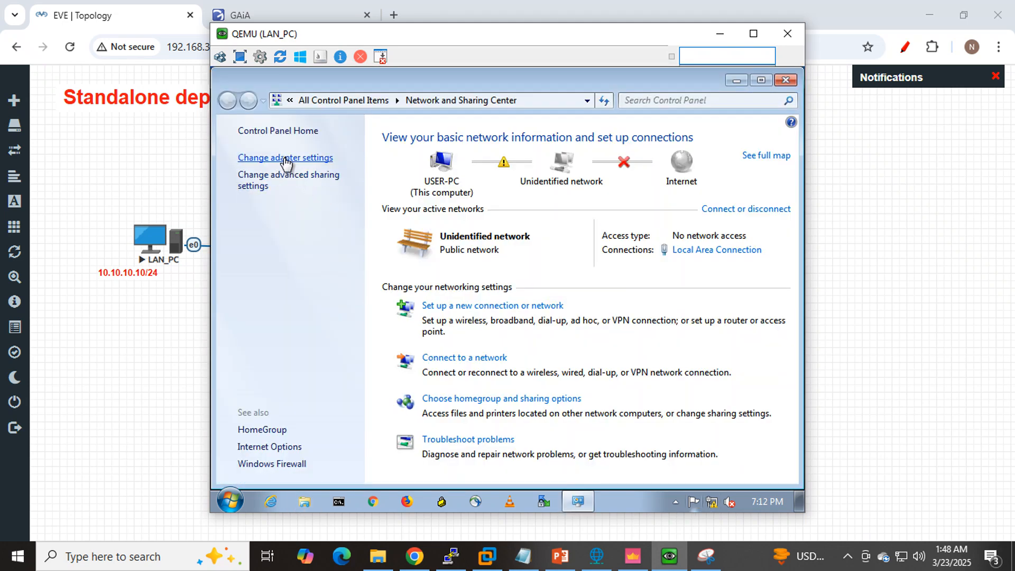
- Open the Internet Protocol Version 4 properties of LAN_PC's Local Area Connection
left_click(285, 158)
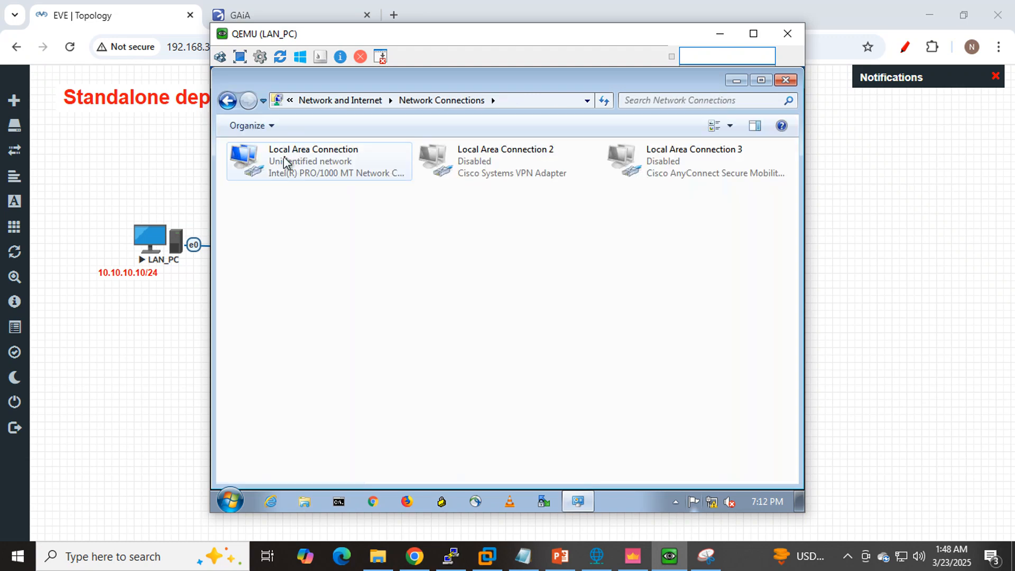
right_click(299, 166)
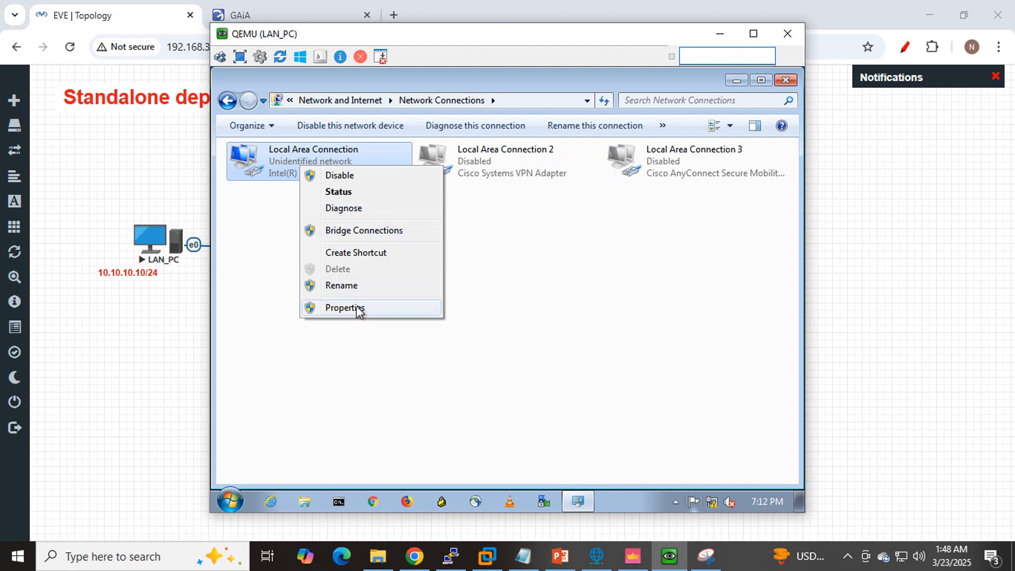
left_click(357, 309)
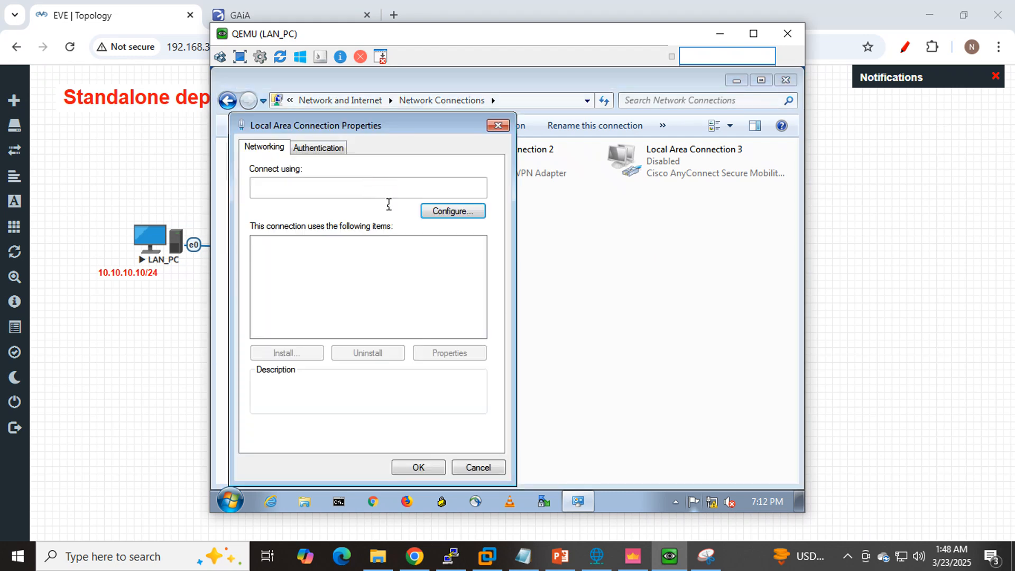
double_click(327, 319)
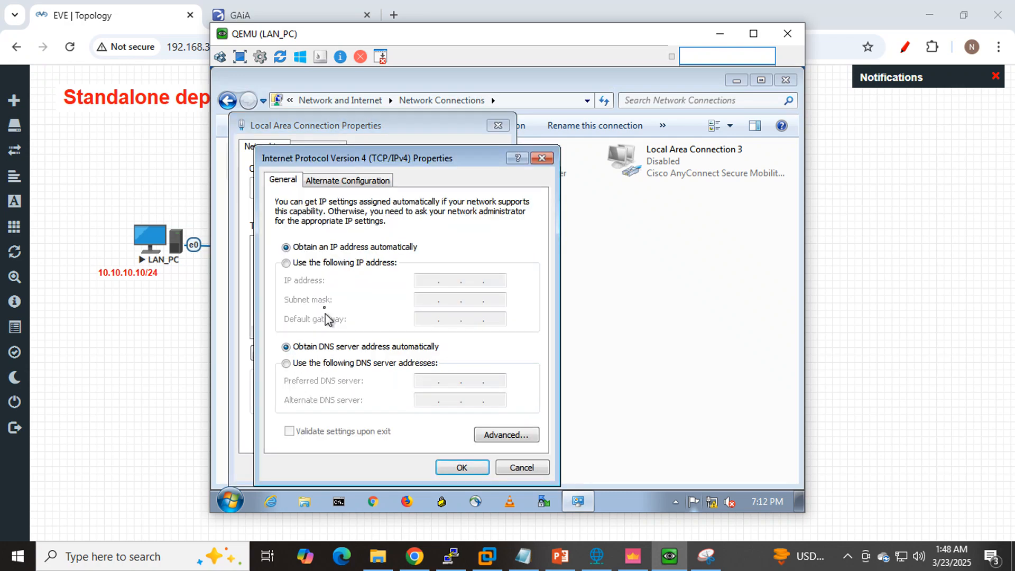
- Switch LAN_PC to static IPv4 addressing, check the topology and set the IP address to 10.10.10.10
left_click(309, 264)
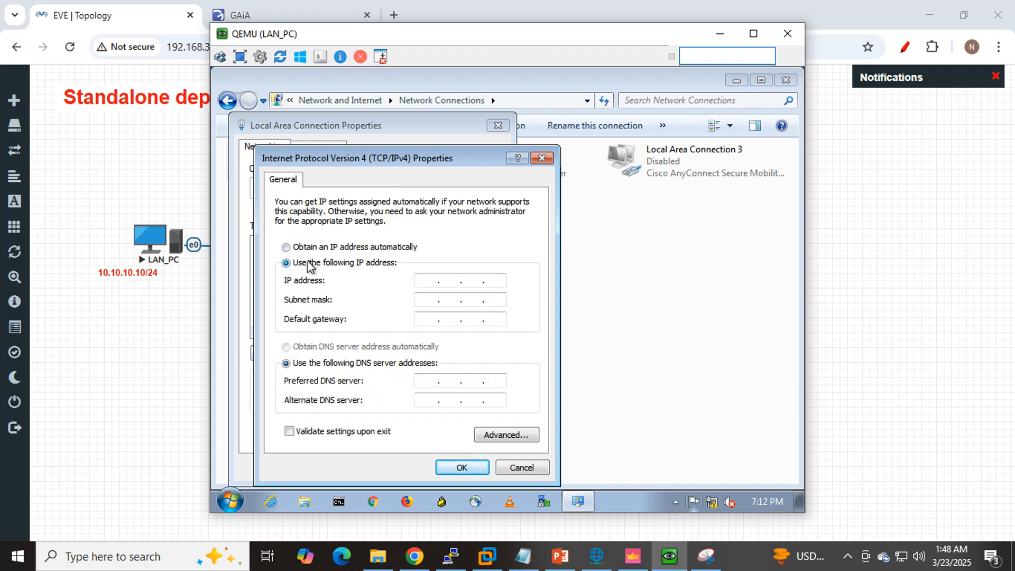
left_click(132, 17)
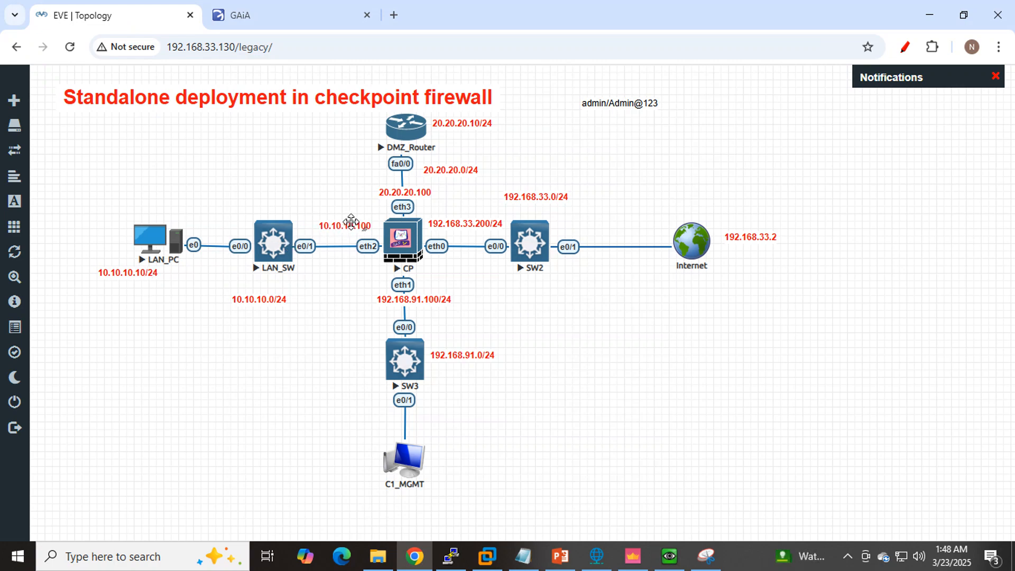
left_click(254, 9)
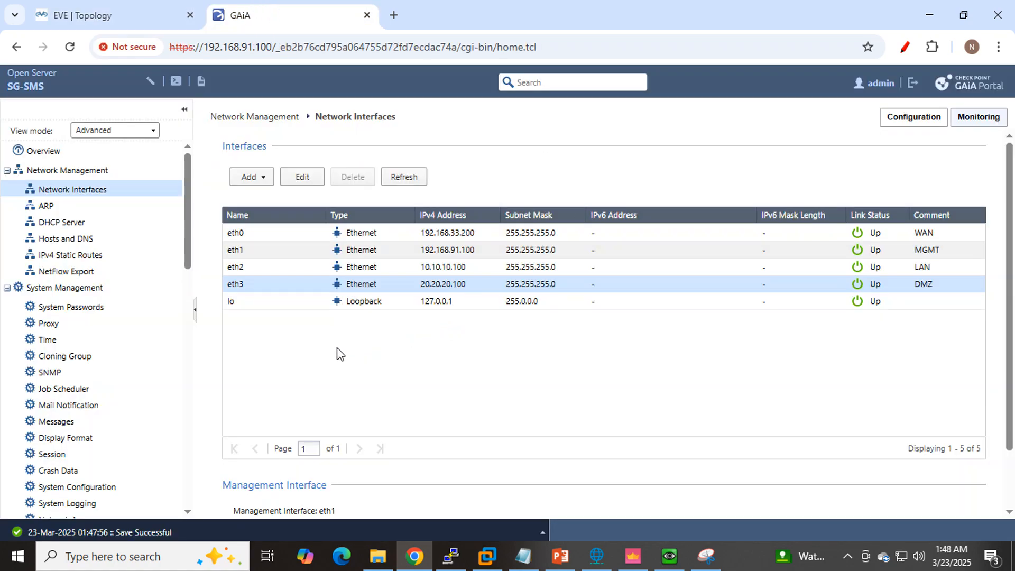
left_click(663, 555)
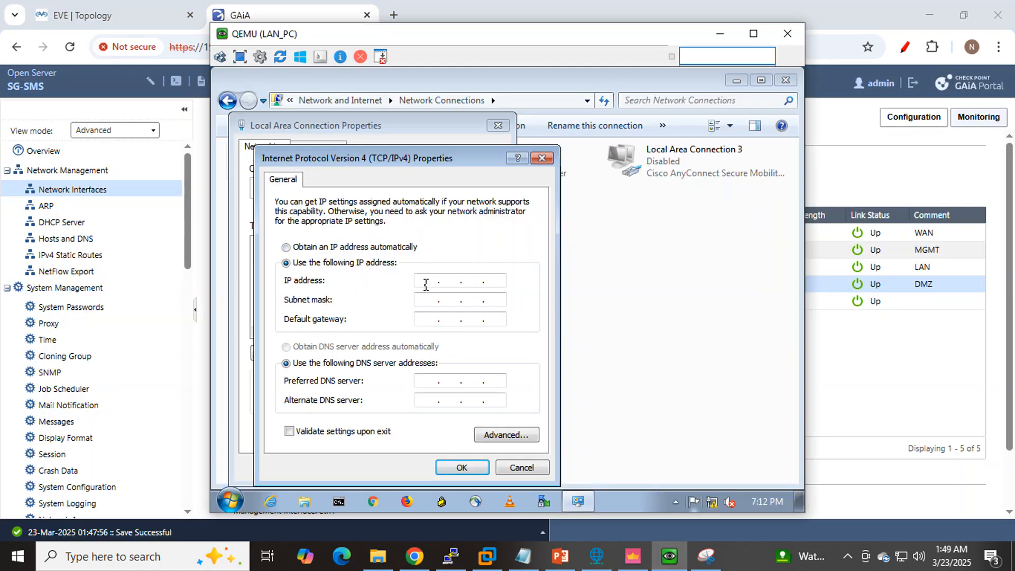
left_click(425, 284)
type("10.10.10.10")
- Set LAN_PC's subnet mask to 255.255.255.0, default gateway to 10.10.10.100 and preferred DNS server to 8.8.8.8, and confirm the IPv4 settings
key("Tab")
type("255 . 255 . 255 .")
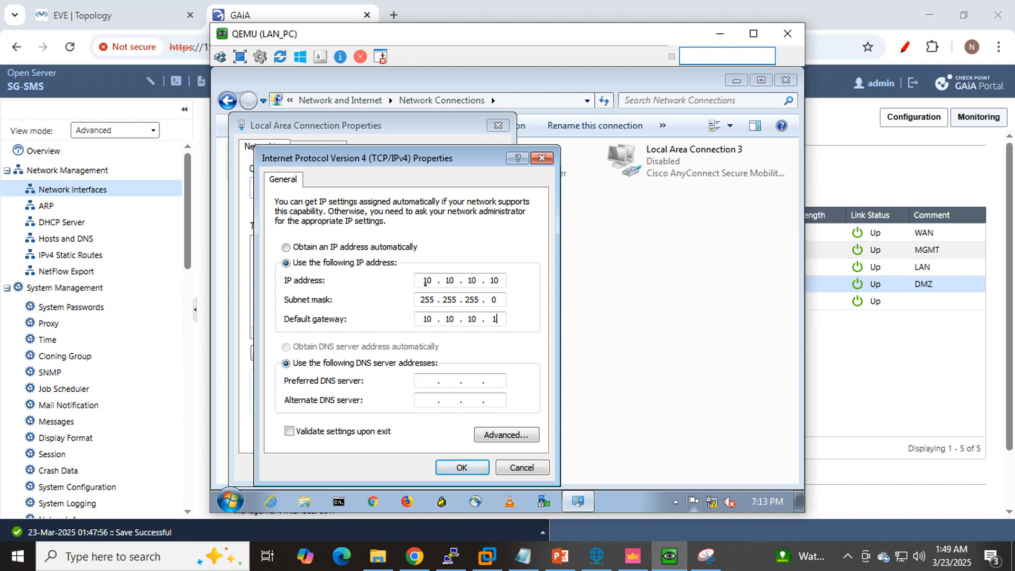
type("00")
key("Tab")
key("Tab")
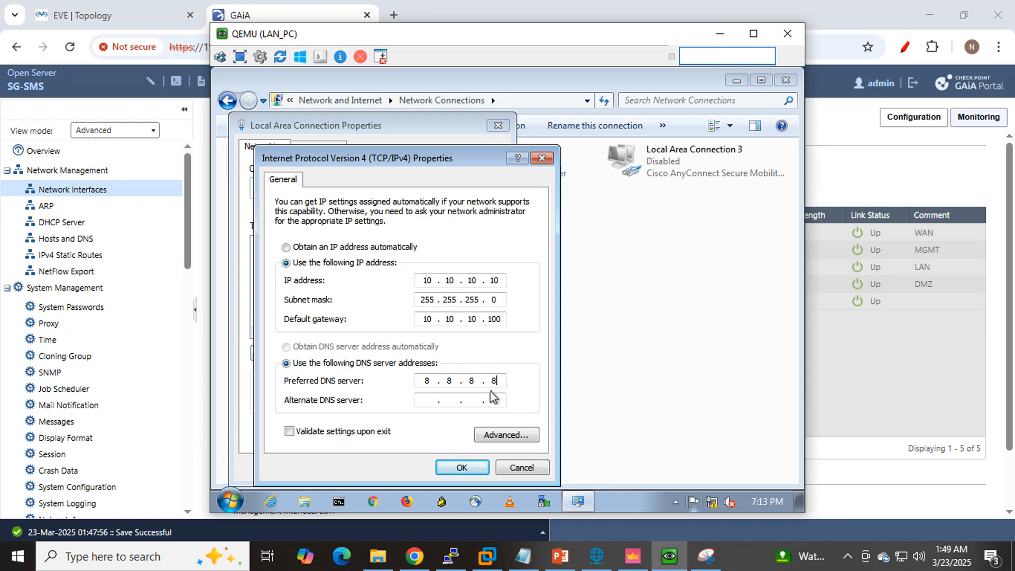
left_click(464, 468)
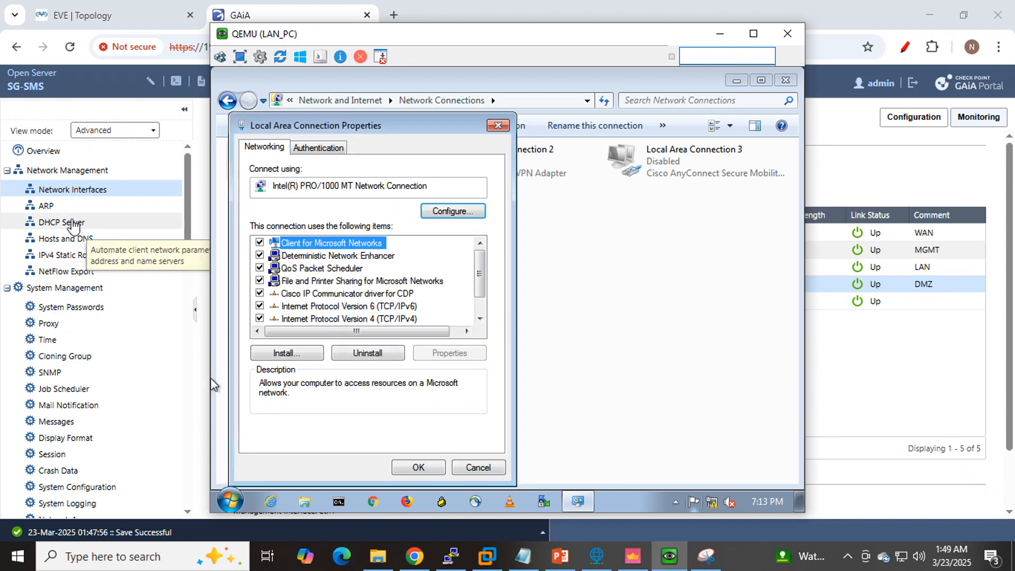
- Examine the firewall's DNS servers on GAiA's Hosts and DNS page and return to the Network Interfaces page
left_click(75, 240)
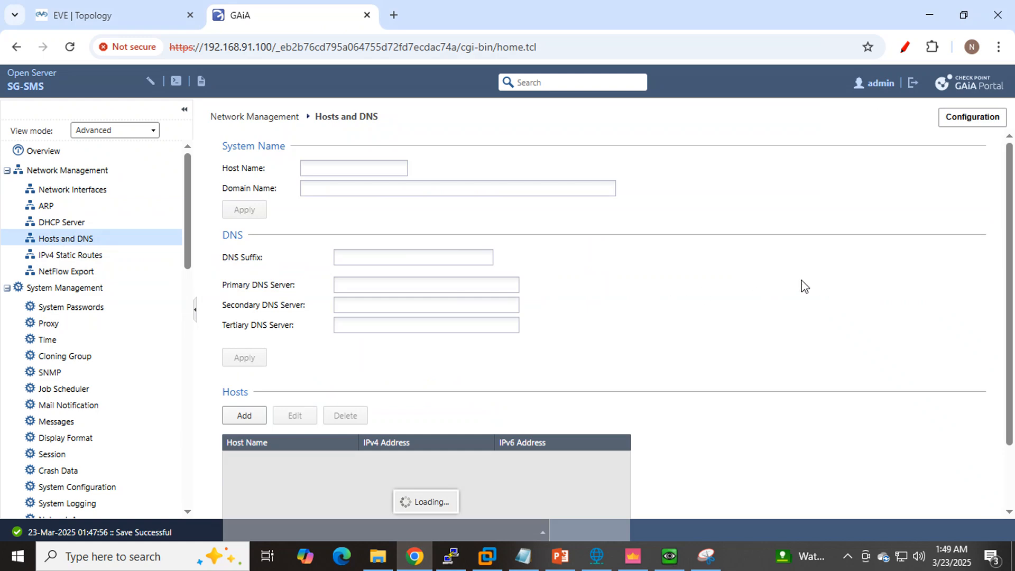
scroll(795, 274, "down", 2)
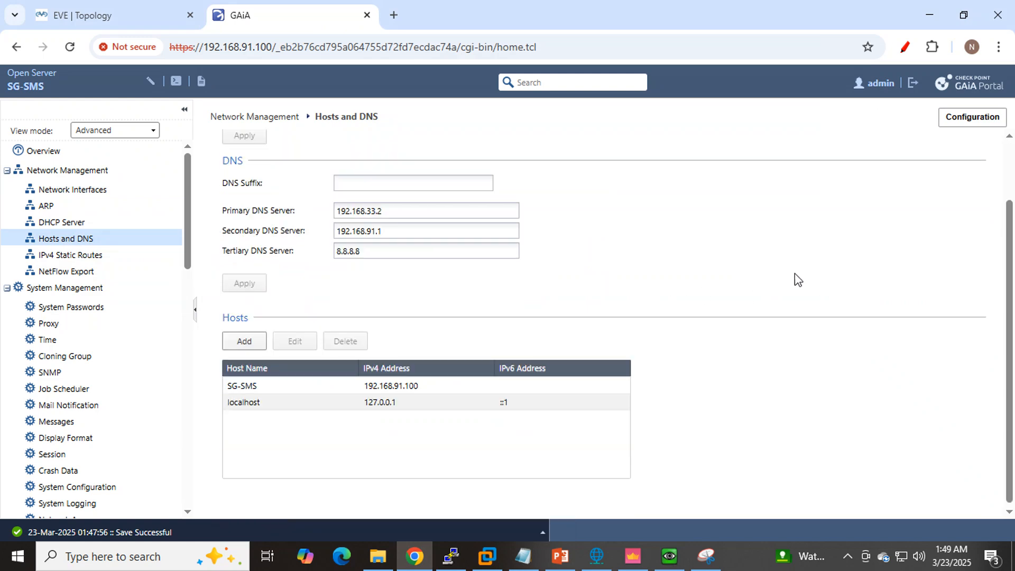
left_click_drag(437, 249, 325, 252)
left_click(72, 191)
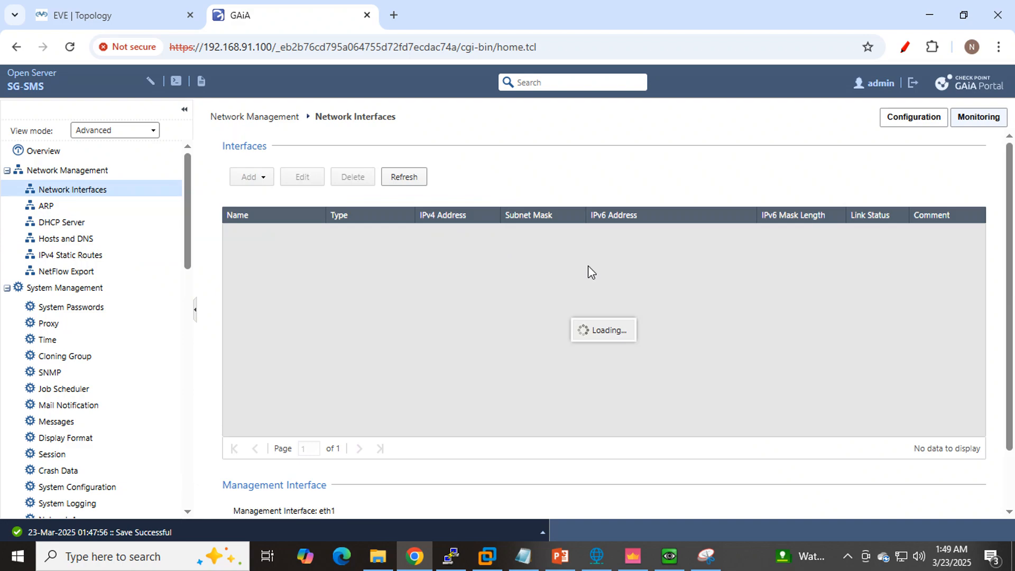
- Return to the LAN_PC console by way of the topology and confirm the Local Area Connection properties
left_click(131, 15)
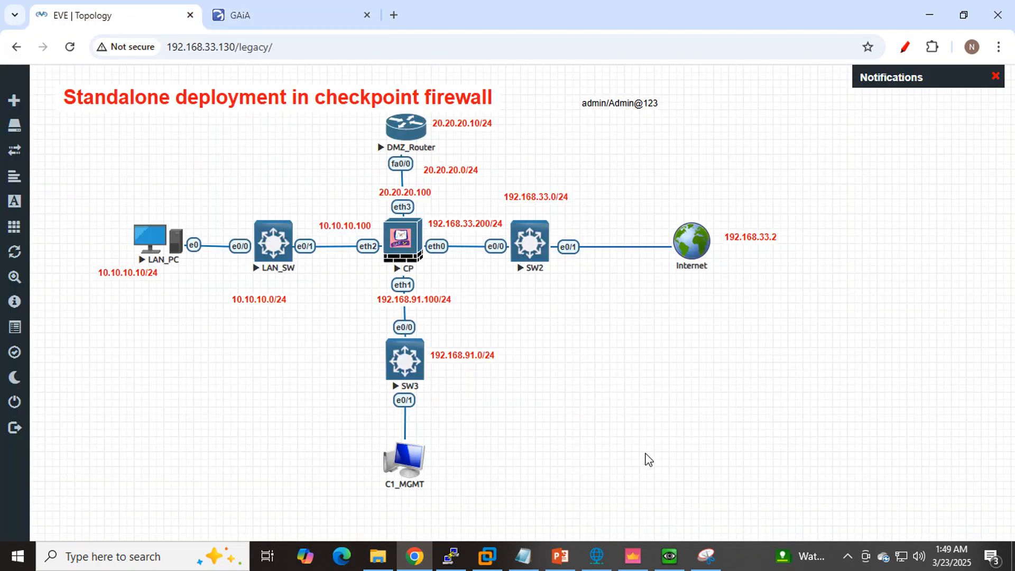
left_click(672, 561)
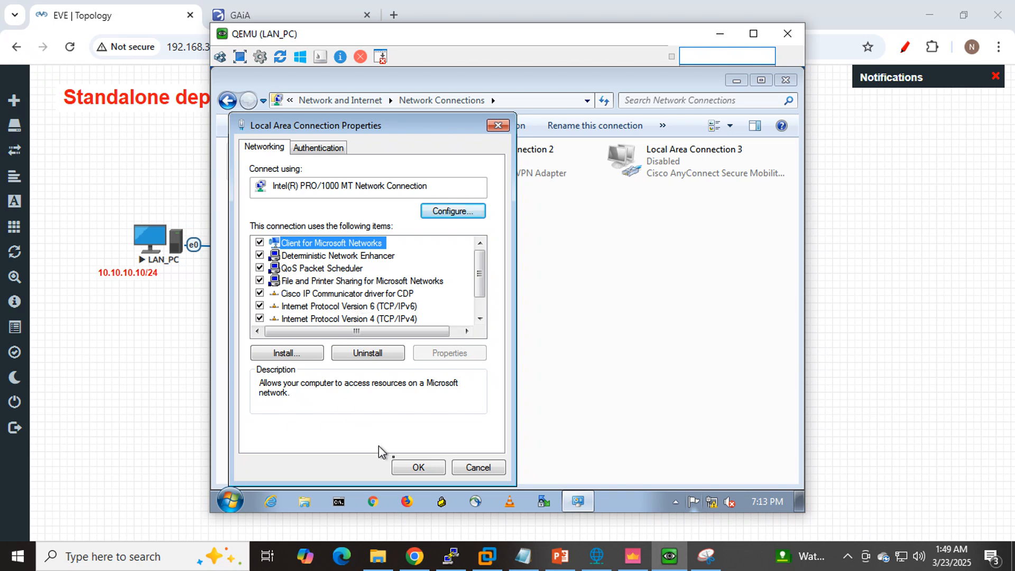
left_click(413, 468)
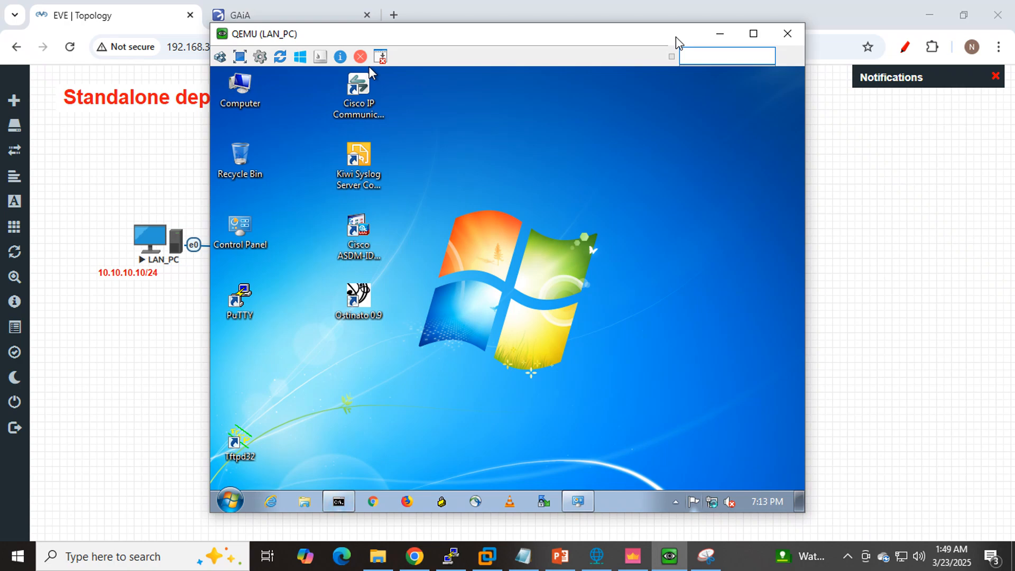
- Check the firewall's eth2 LAN interface in GAiA and return to the LAN_PC console by way of the topology
left_click(272, 11)
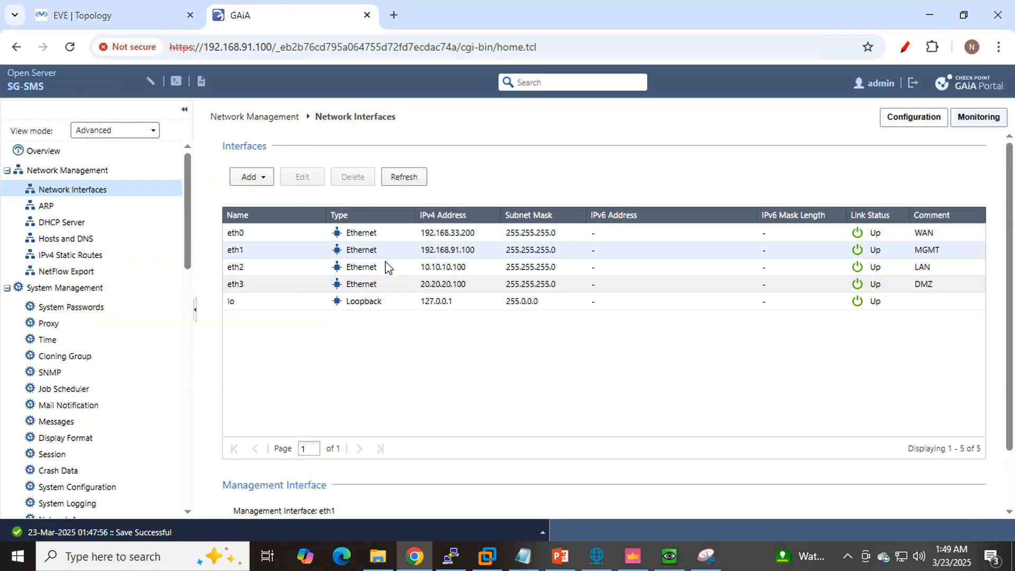
left_click(268, 275)
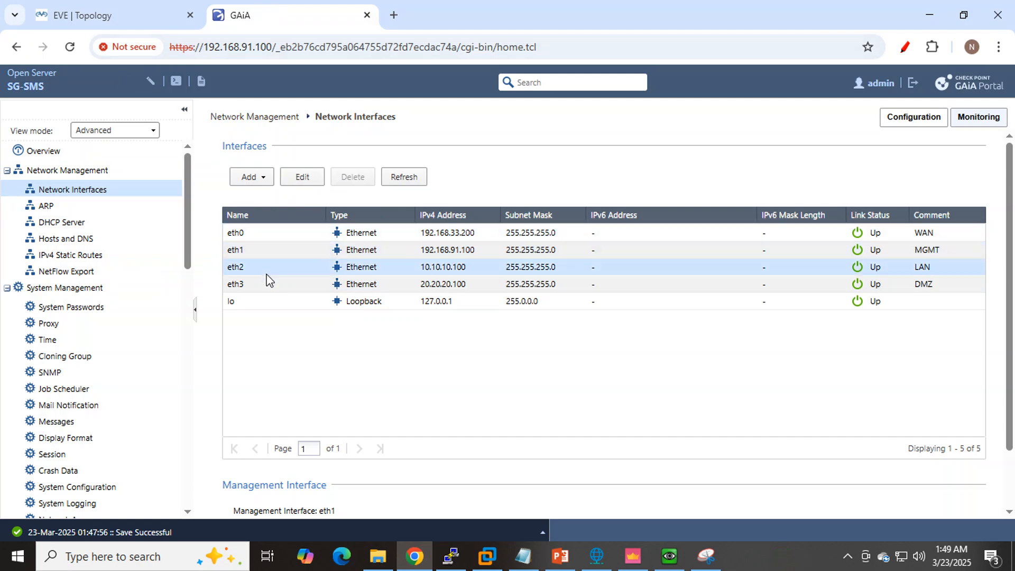
left_click(74, 17)
left_click(151, 237)
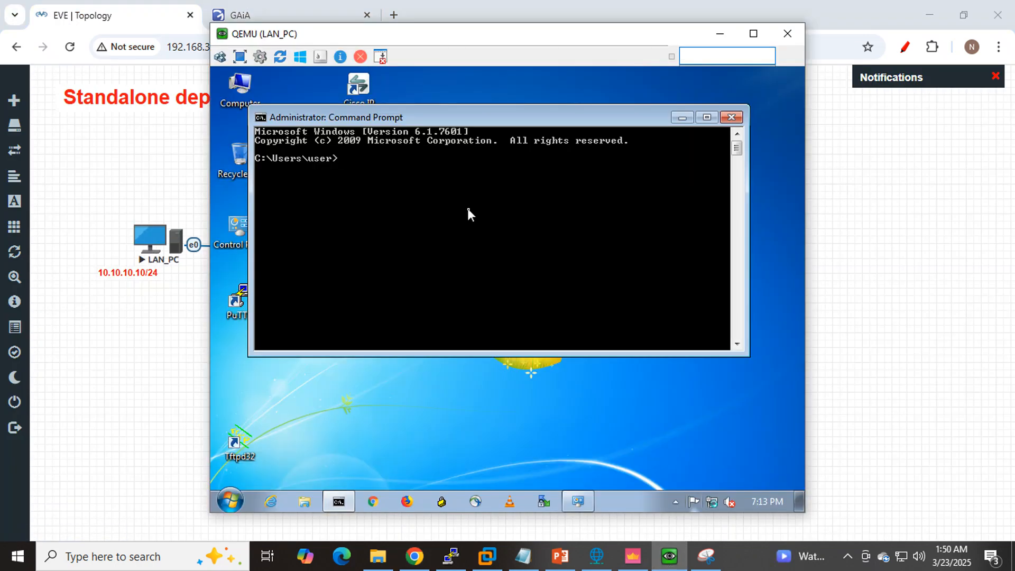
- Start a continuous ping from LAN_PC to 10.10.10.100 and dismiss the network location dialog
type("ping")
type(" 10.10.1")
type("0.10.100")
type(" -t")
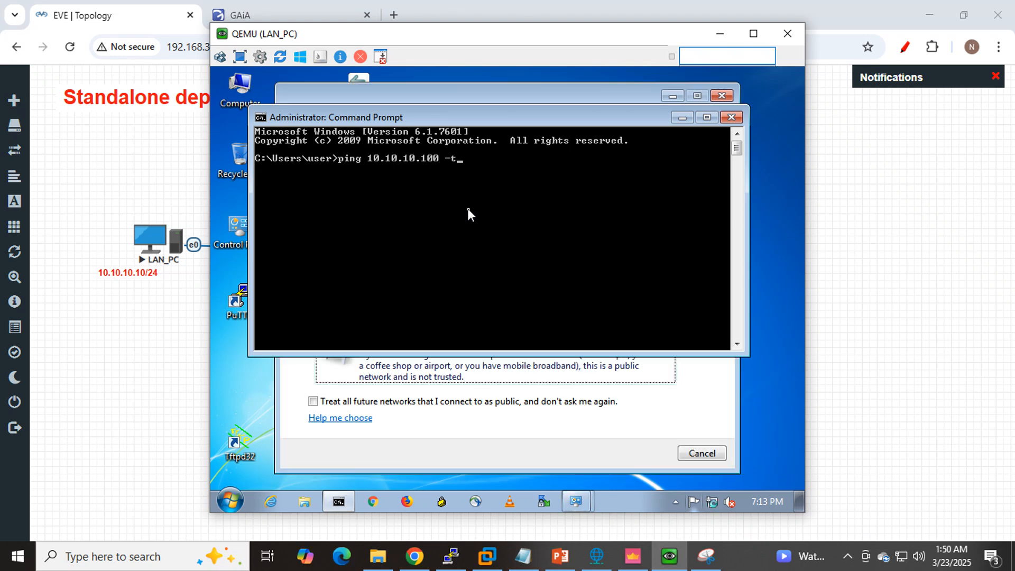
key("Return")
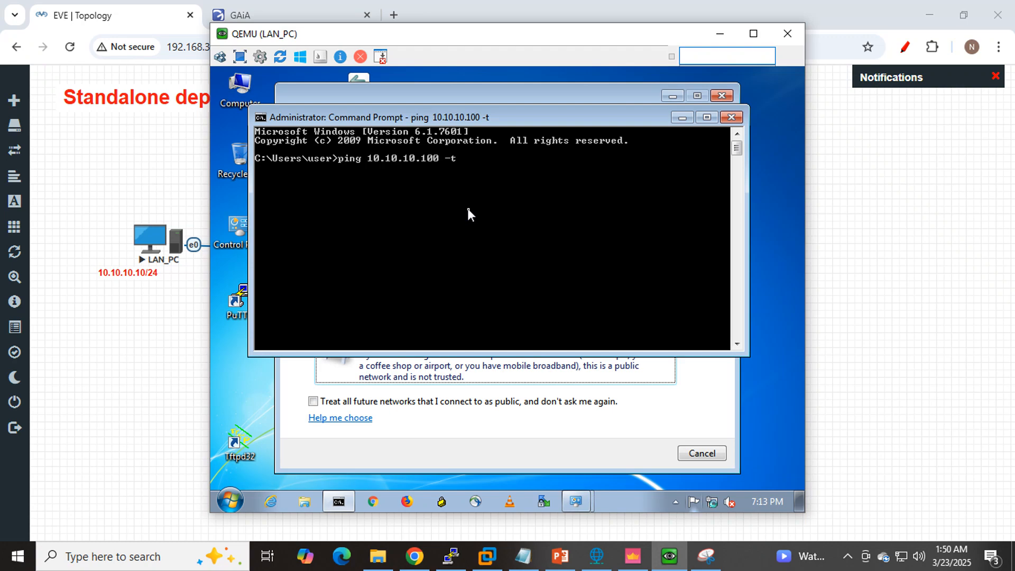
left_click(722, 94)
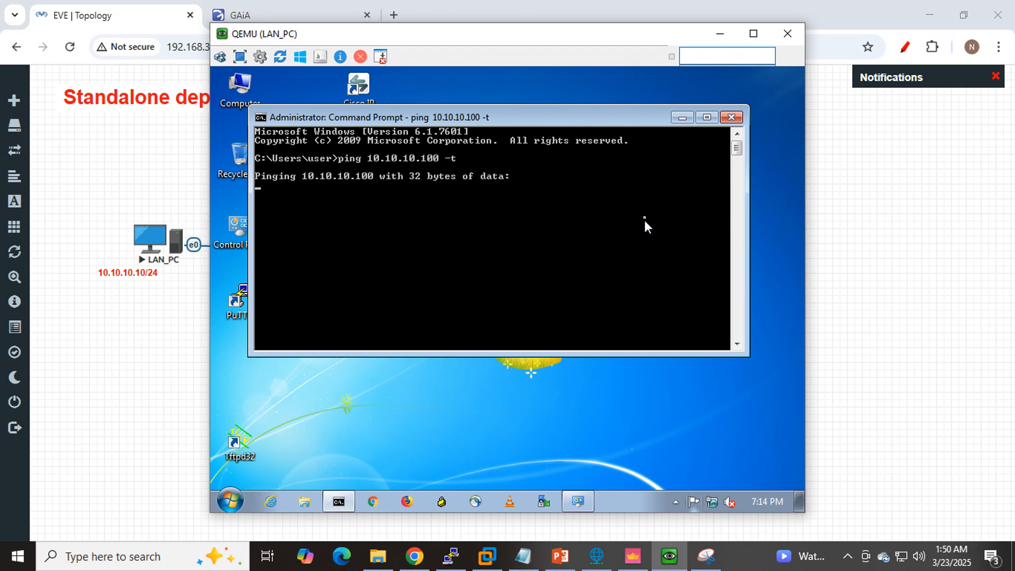
- Check the Security Policies view in SmartConsole, return to LAN_PC and minimize its Command Prompt
left_click(632, 558)
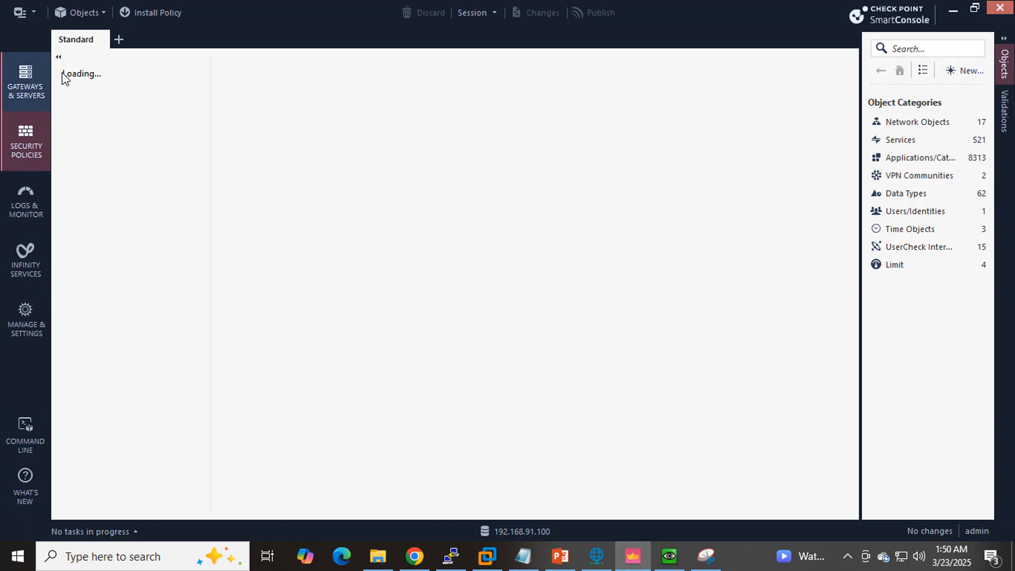
left_click(953, 10)
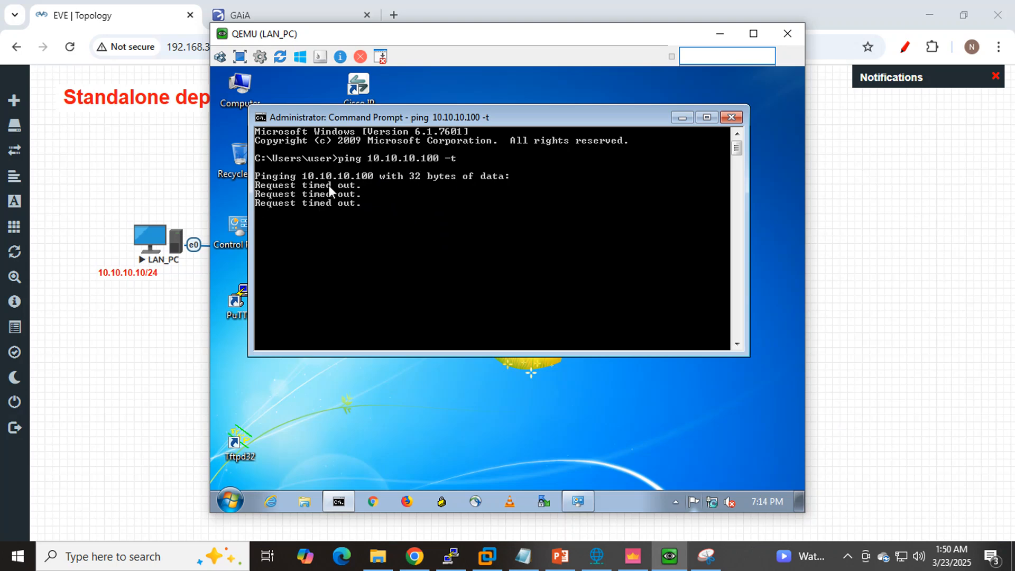
left_click(682, 117)
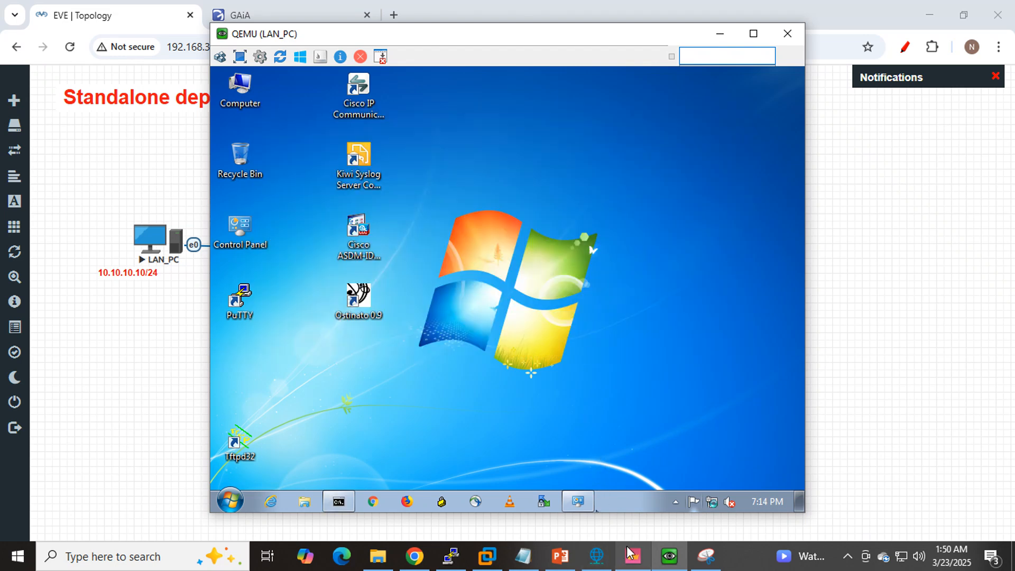
- Review the Policy and NAT tasks in the Notepad plan and check SmartConsole again
left_click(522, 555)
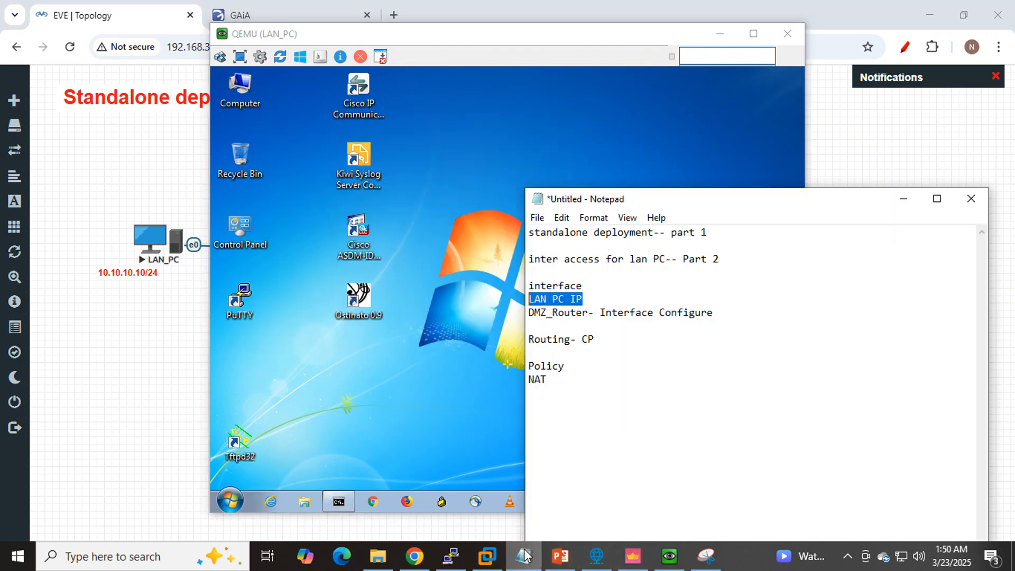
left_click(613, 355)
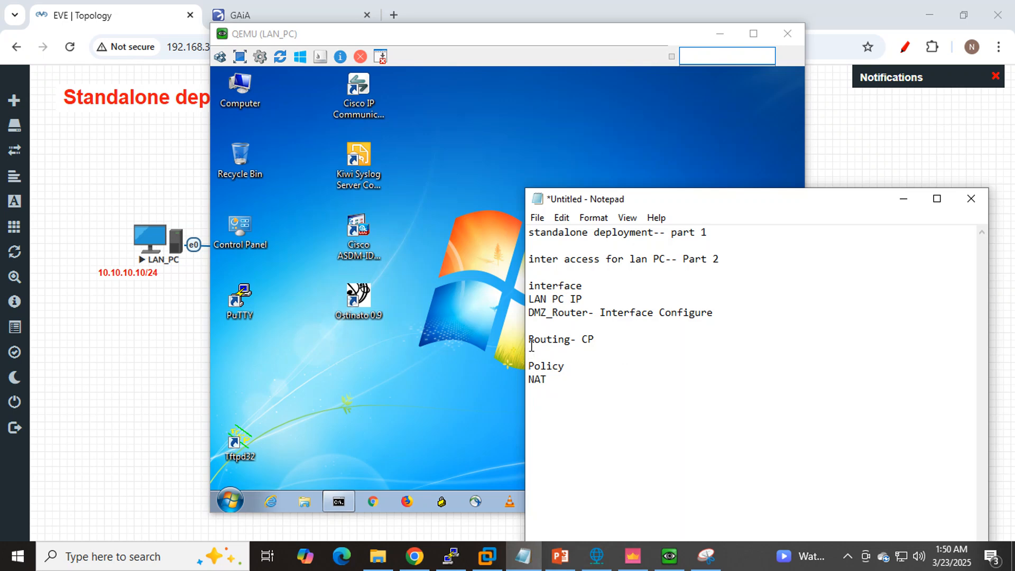
left_click_drag(529, 364, 548, 377)
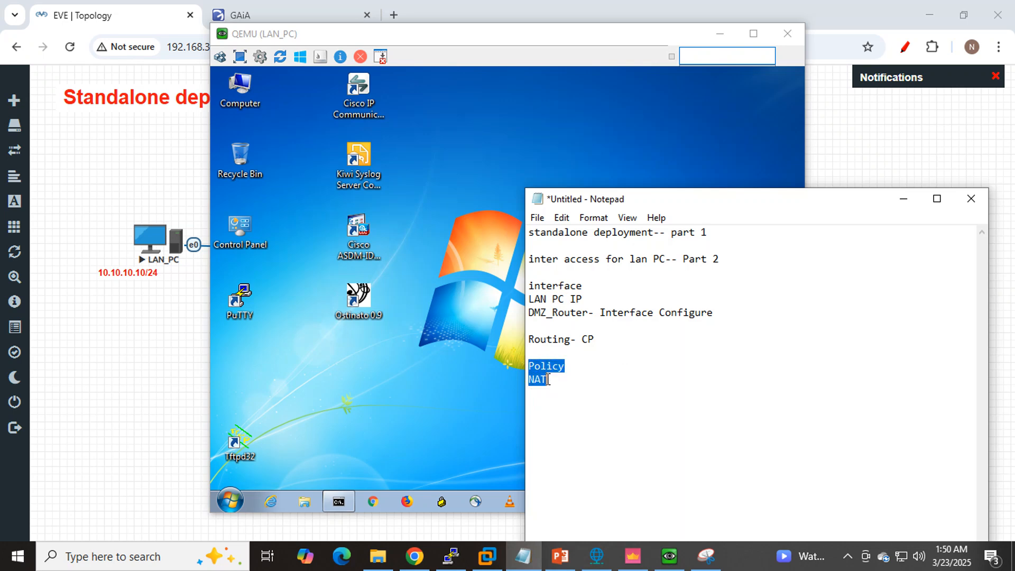
left_click(562, 382)
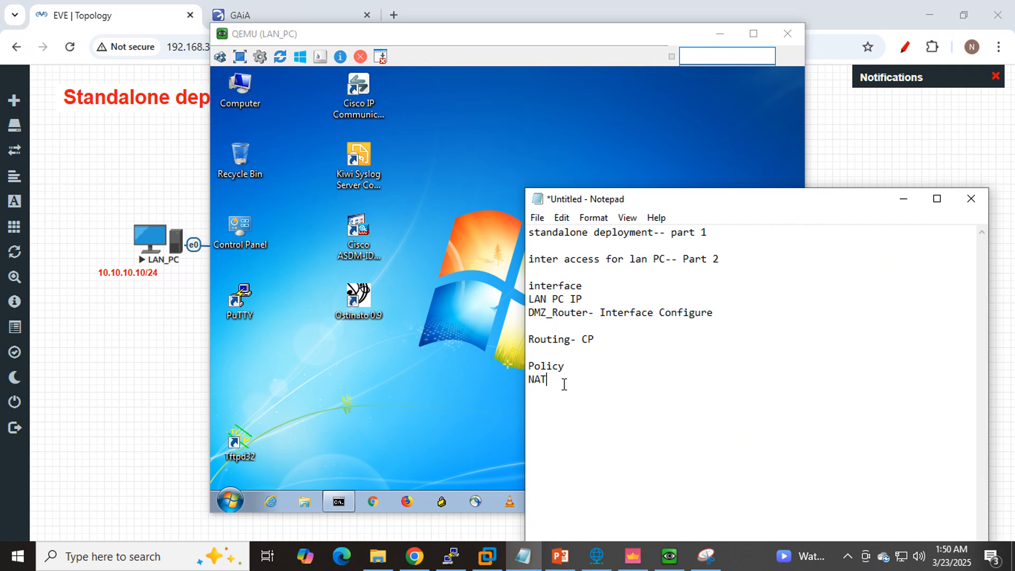
left_click(632, 564)
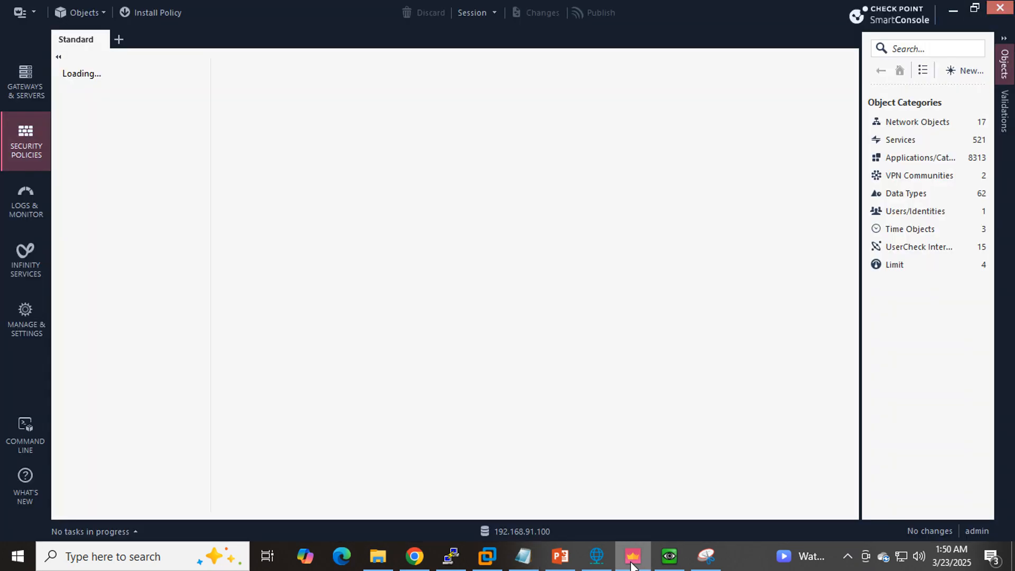
left_click(633, 565)
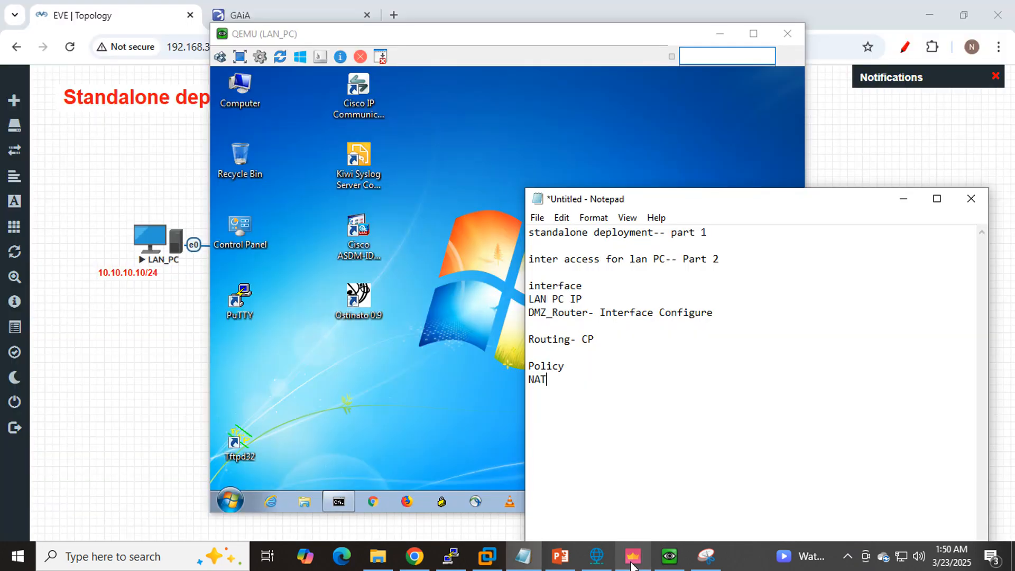
- Clear the LAN_PC console from view, review the interface, LAN PC IP and DMZ_Router tasks in the notes, and minimize Notepad
left_click(719, 33)
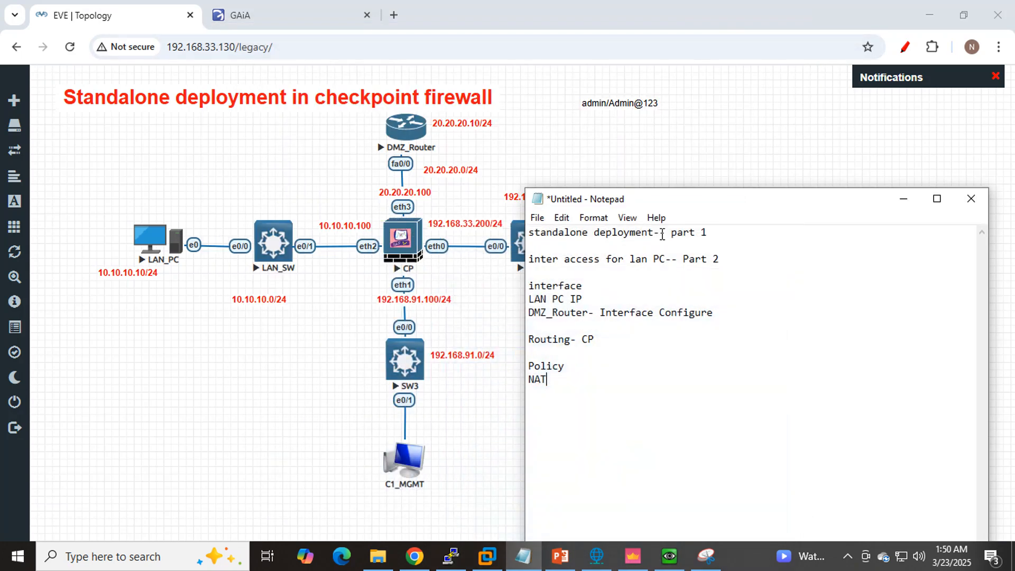
left_click(623, 296)
left_click_drag(590, 287, 523, 286)
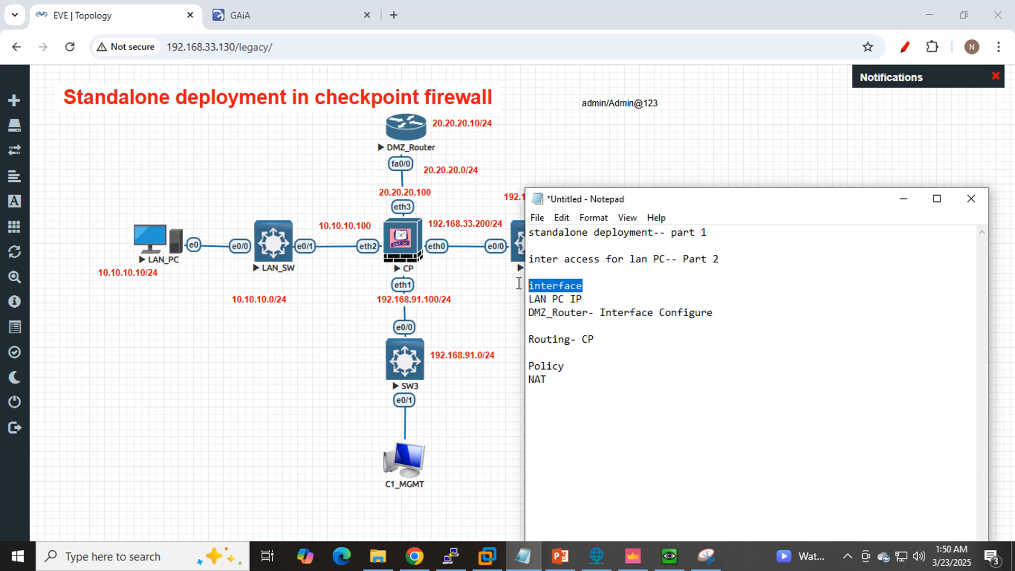
left_click_drag(586, 299, 529, 299)
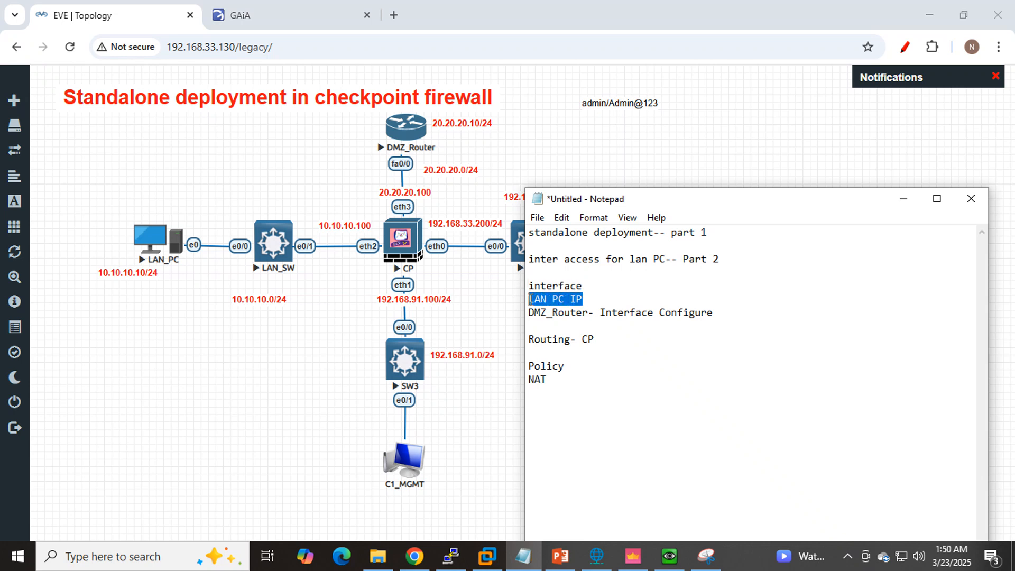
left_click_drag(589, 312, 528, 317)
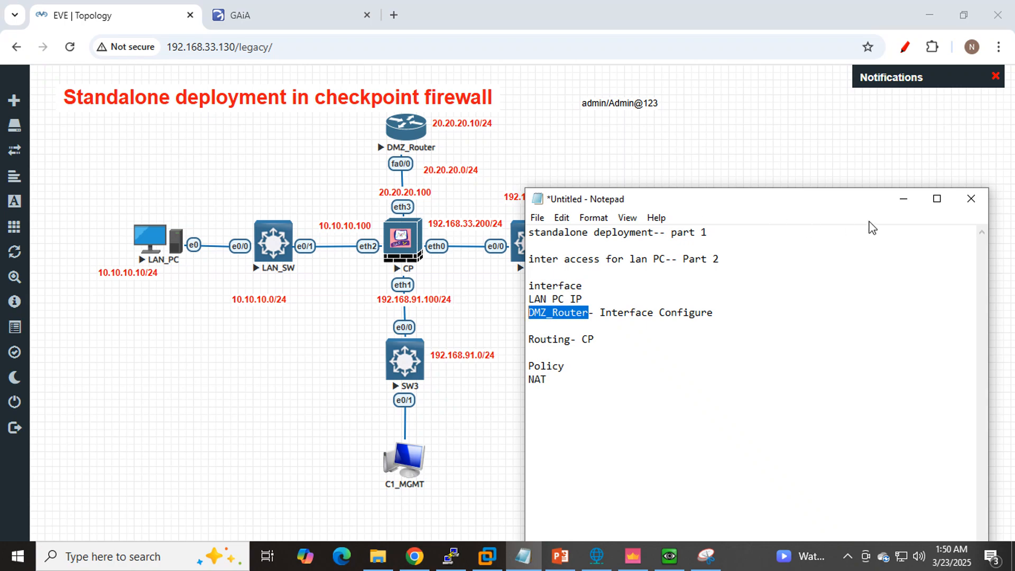
left_click(903, 199)
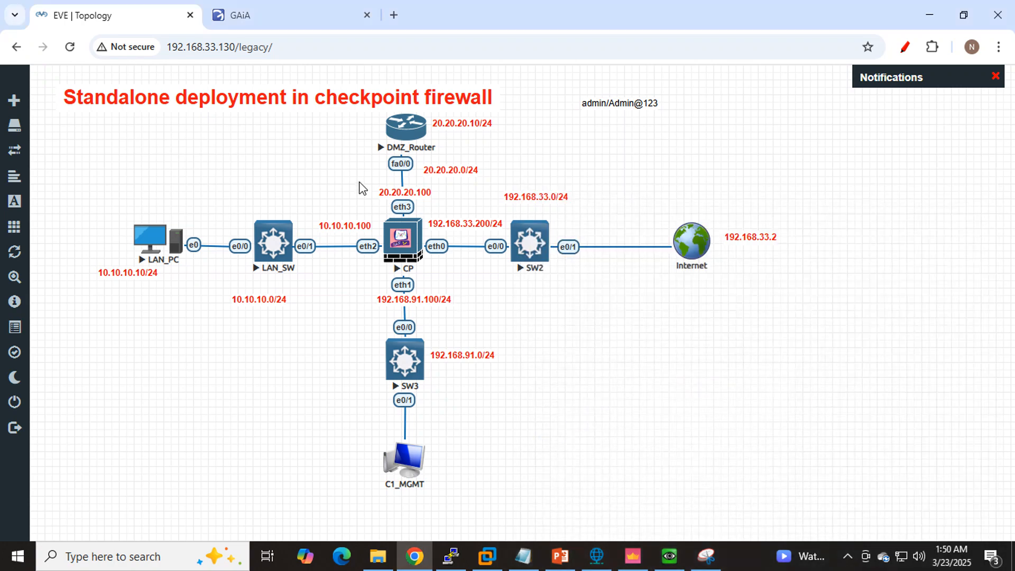
- Open the DMZ_Router console from the topology, decline the initial configuration dialog and get to the router prompt
left_click(406, 136)
left_click(529, 160)
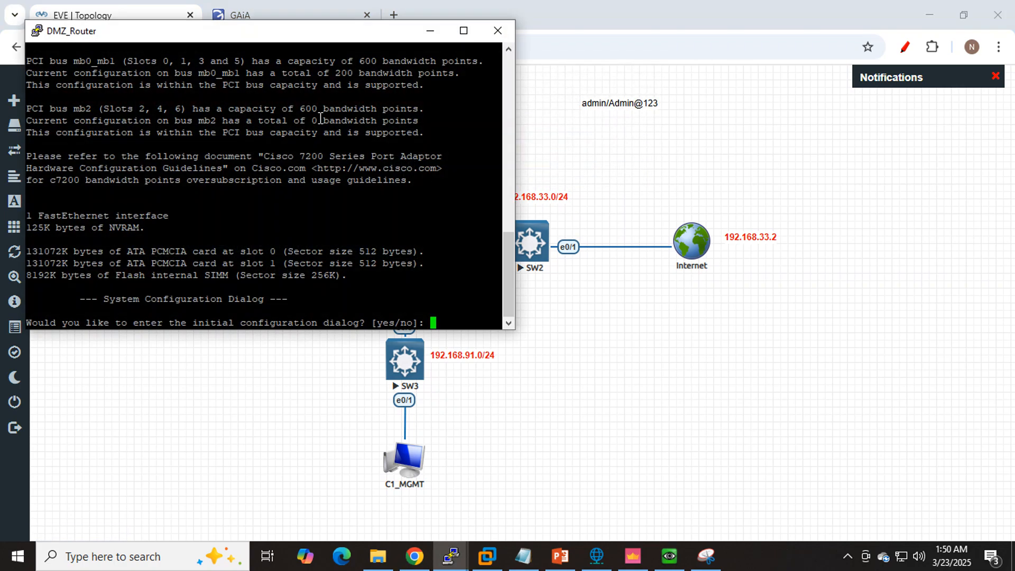
type("no")
key("Return")
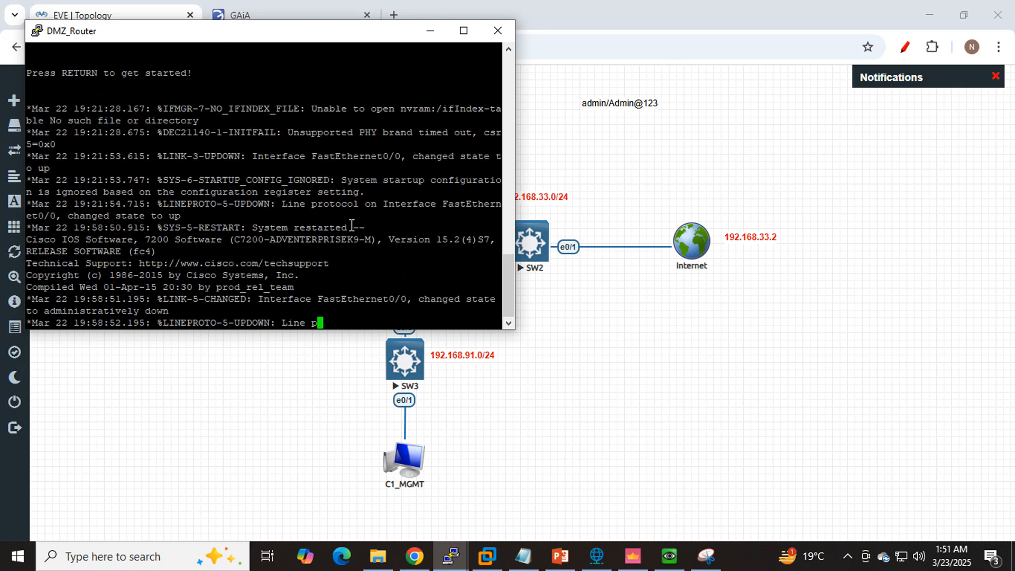
key("Return")
key("Return")
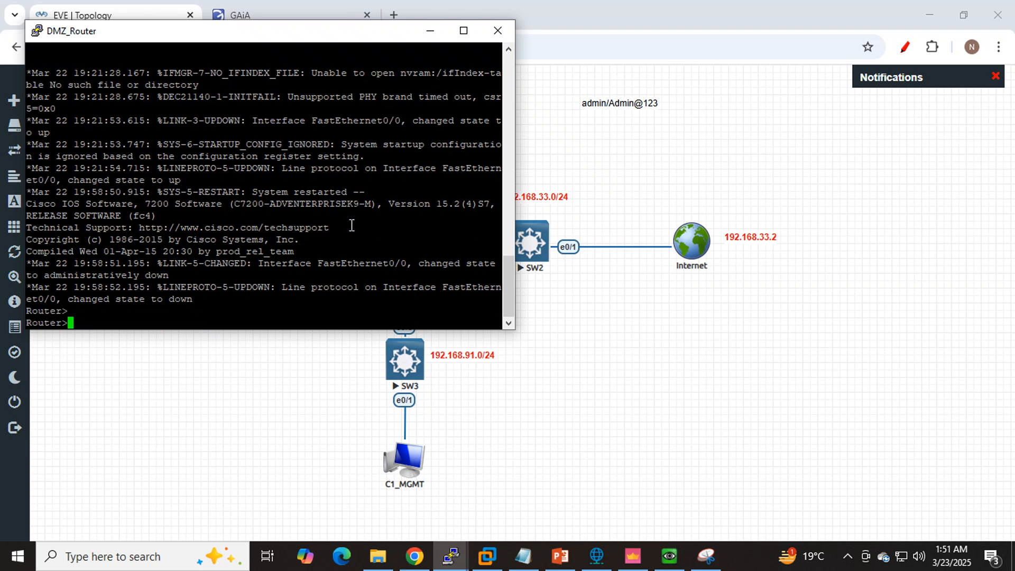
key("Return")
key("Return")
key("Return")
key("Return")
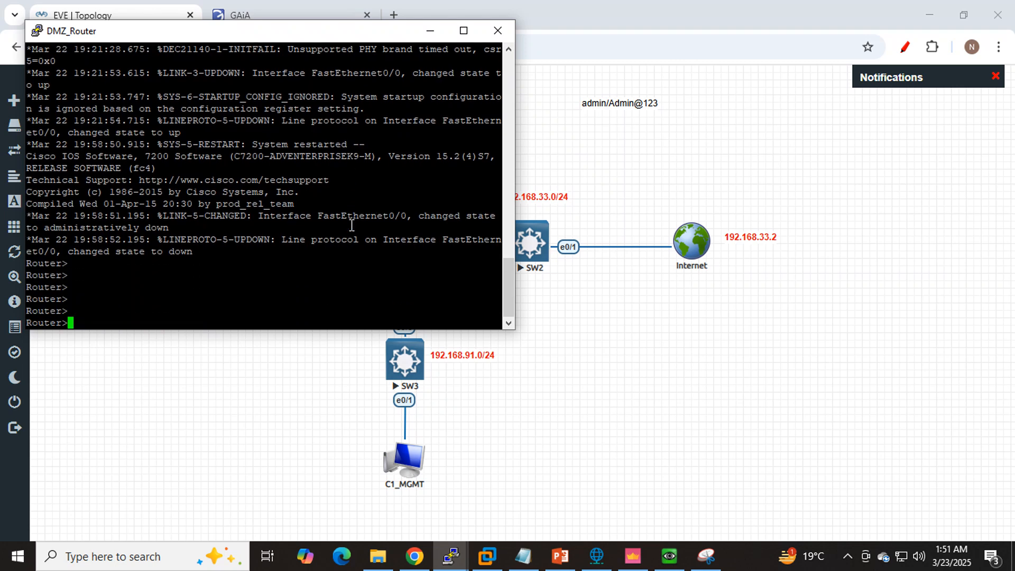
- Enter privileged and global configuration mode on DMZ_Router, and move its console window clear of the router in the topology
type("en")
key("Return")
type("con")
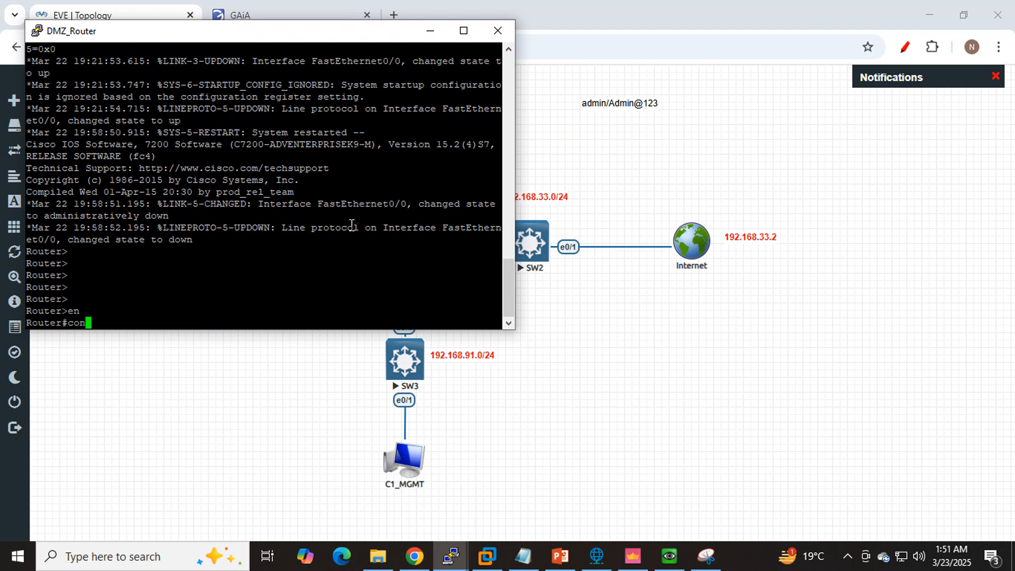
type("fig t")
key("Return")
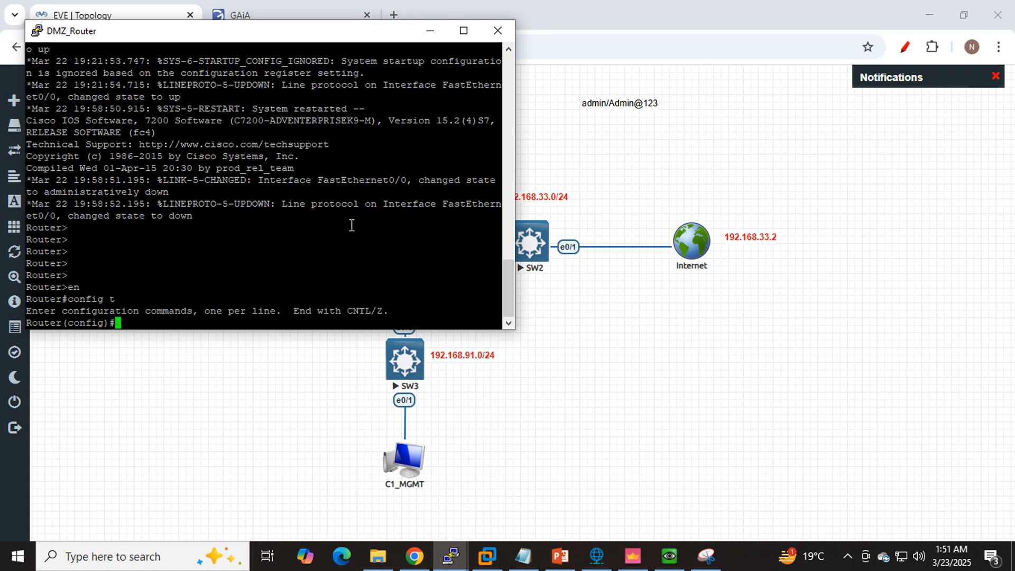
left_click_drag(338, 33, 640, 196)
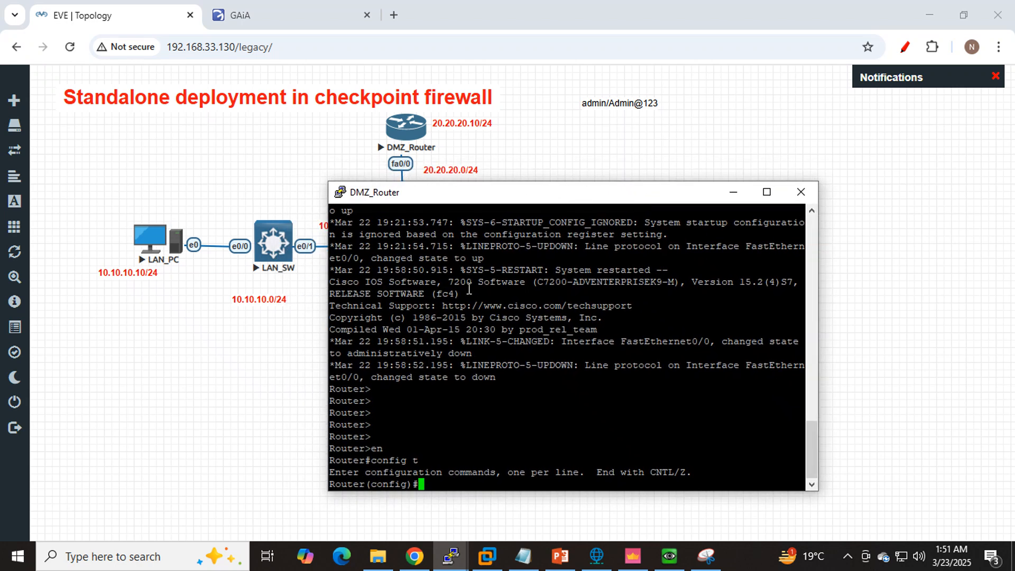
- Assign IP address 20.20.20.10 with subnet mask 255.255.255.0 to DMZ_Router's interface fa0/0
type("int")
key("Tab")
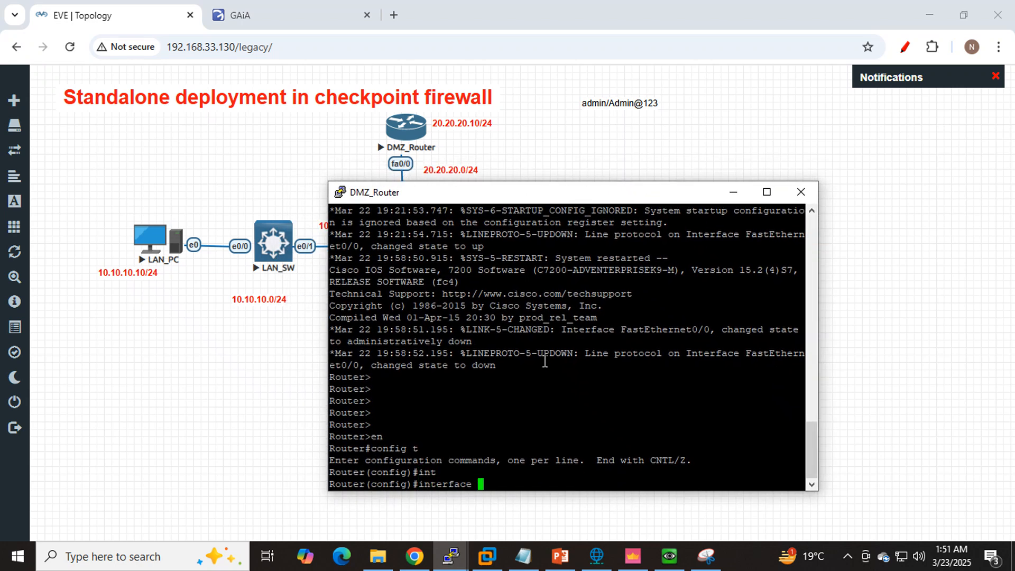
type("fa0/0")
key("Return")
type("ip ad")
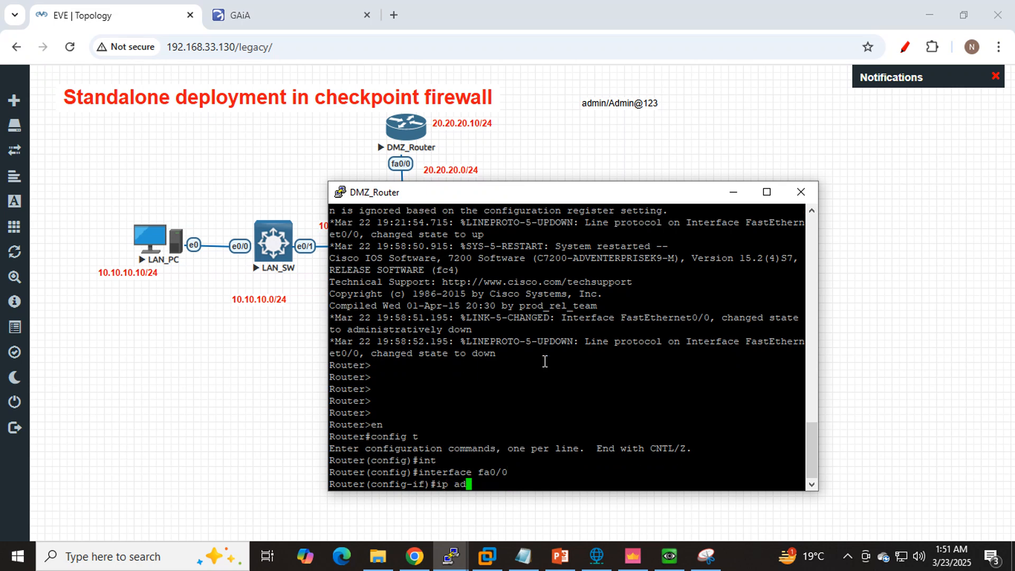
key("Tab")
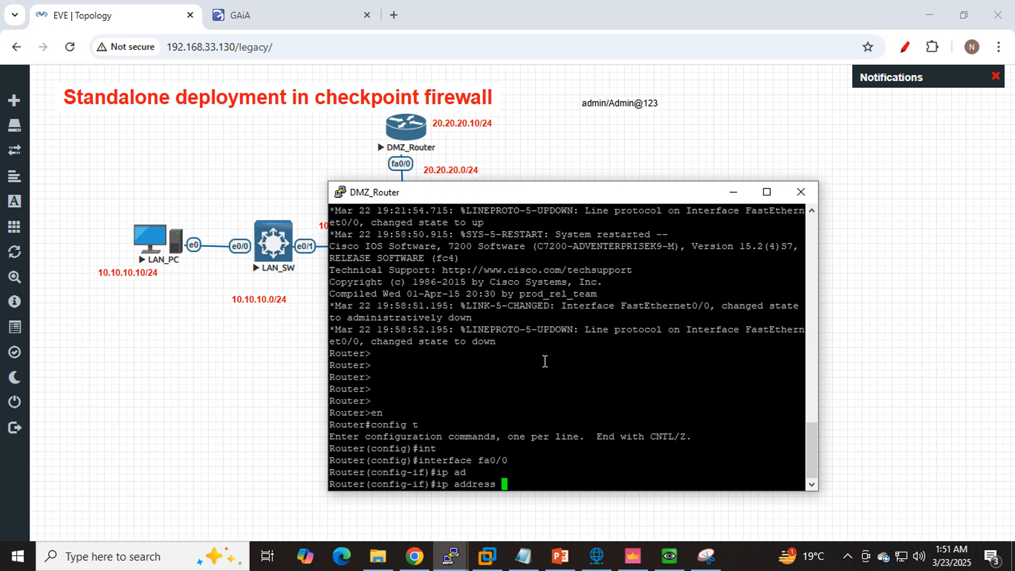
type("20.20.20.10 255.255.255.")
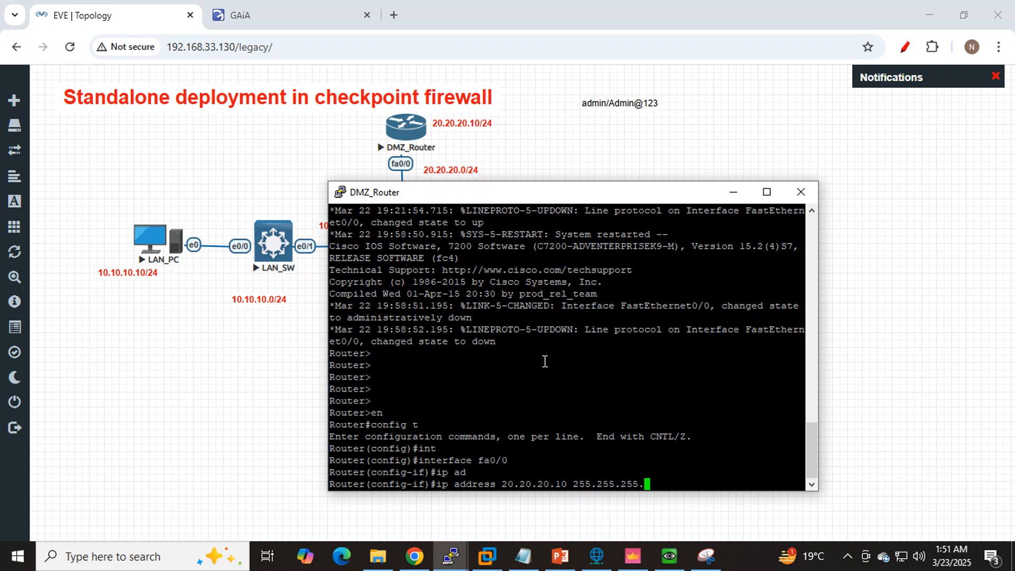
type("0")
key("Return")
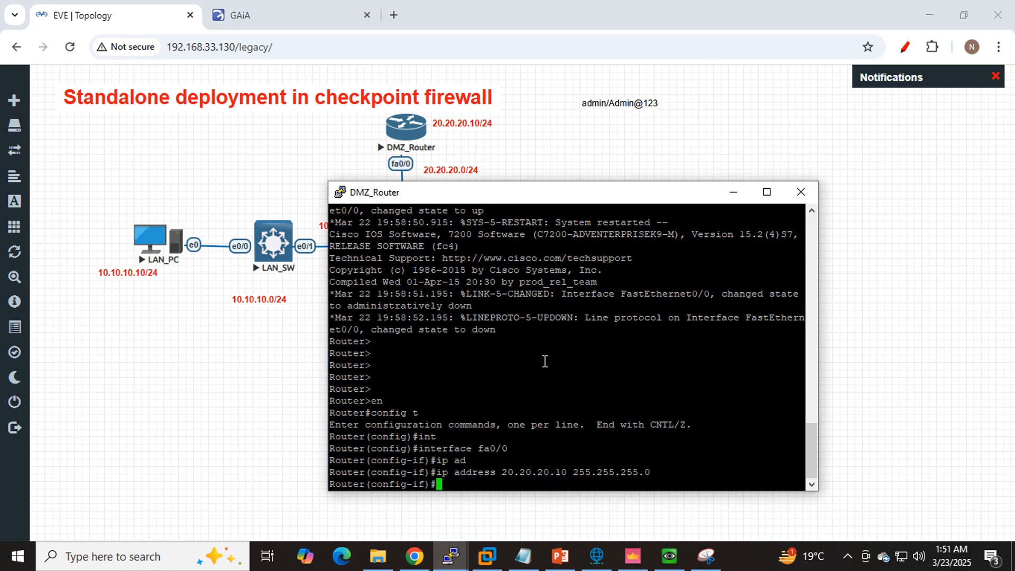
- Enable interface fa0/0 with no shutdown and leave configuration mode on DMZ_Router
type("no sh")
key("Tab")
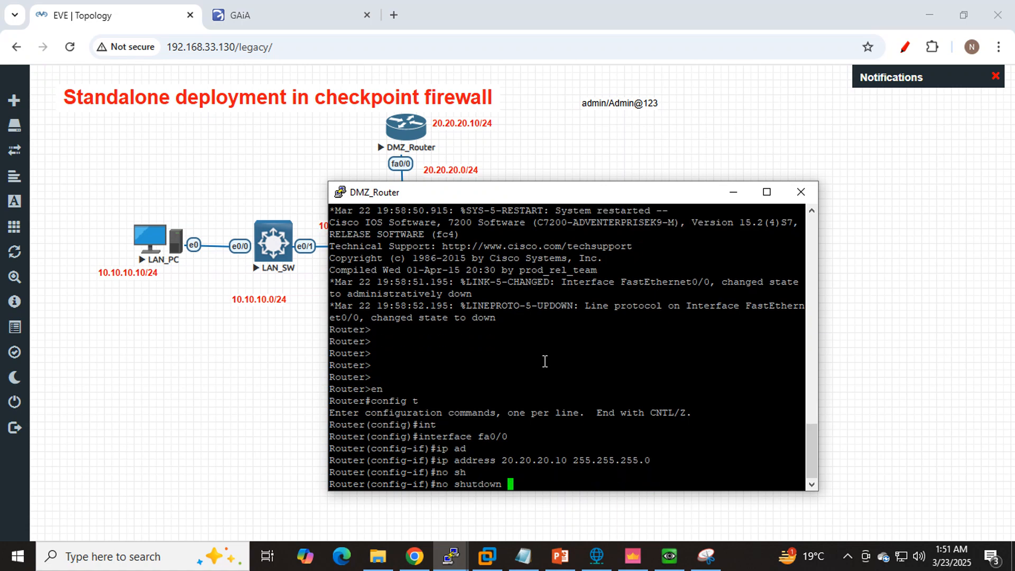
key("Return")
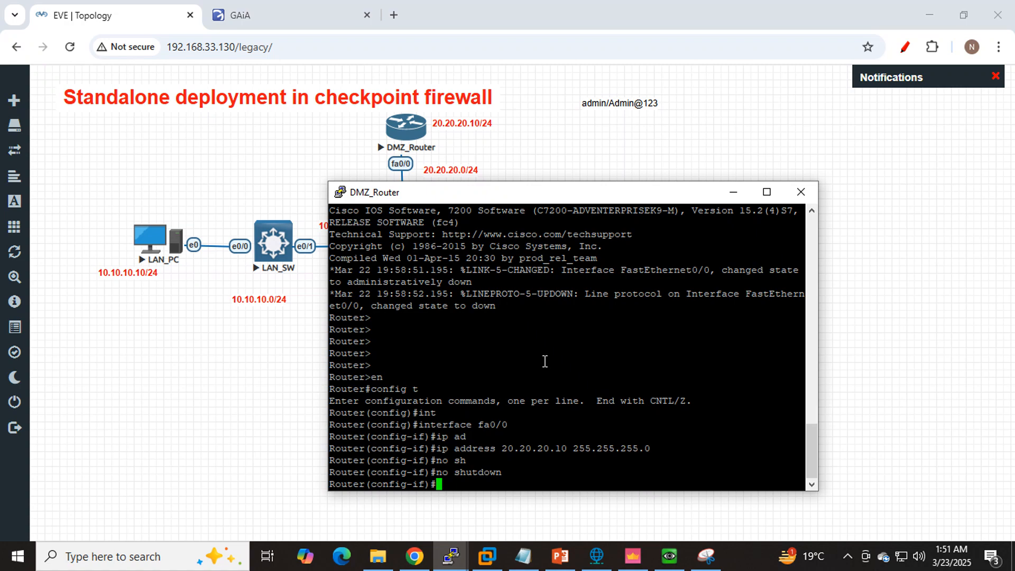
key("ctrl+z")
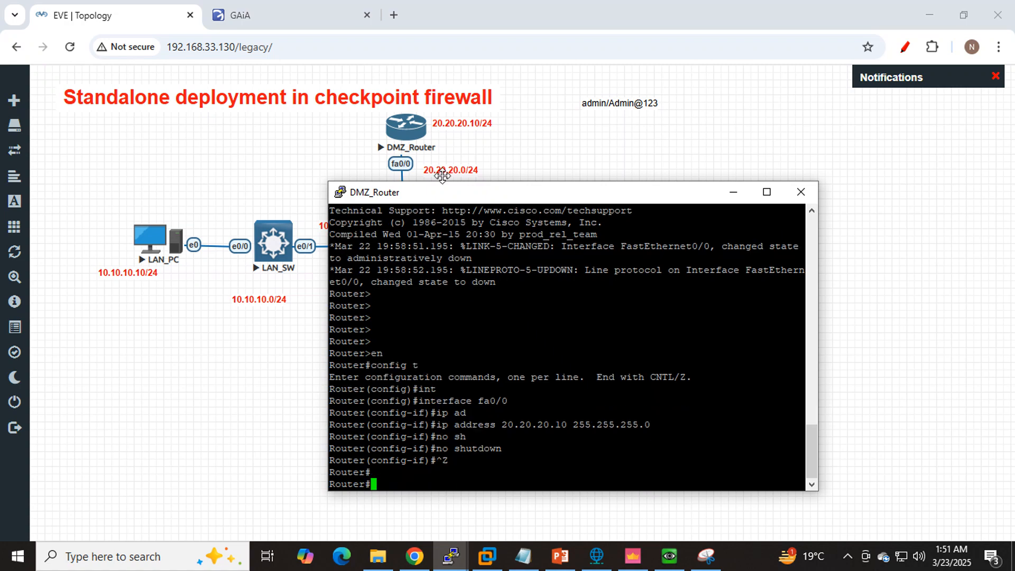
- Bring the DMZ_Router console back to the front and save the router's configuration with wr
left_click(439, 174)
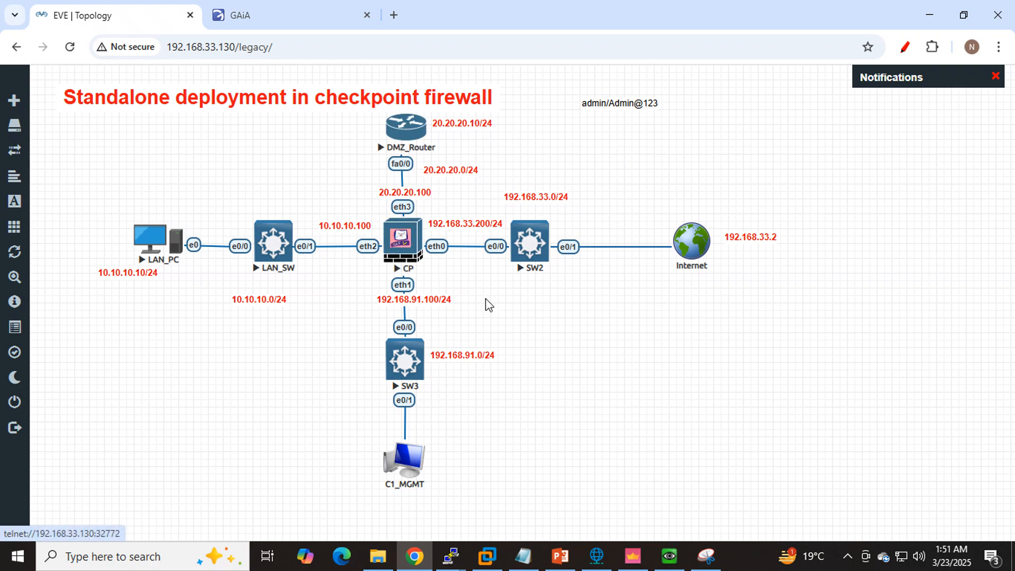
mouse_move(452, 560)
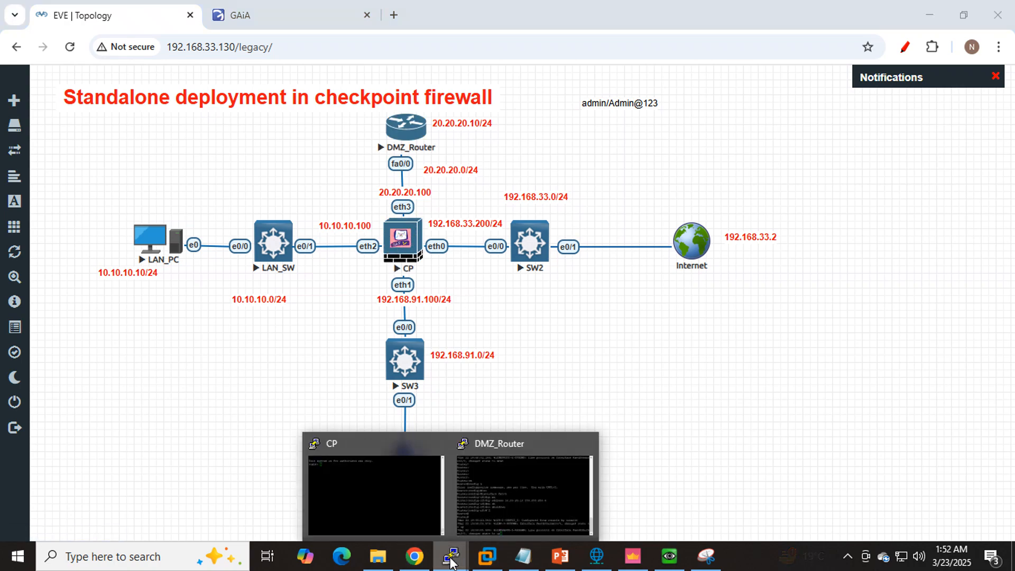
left_click(511, 490)
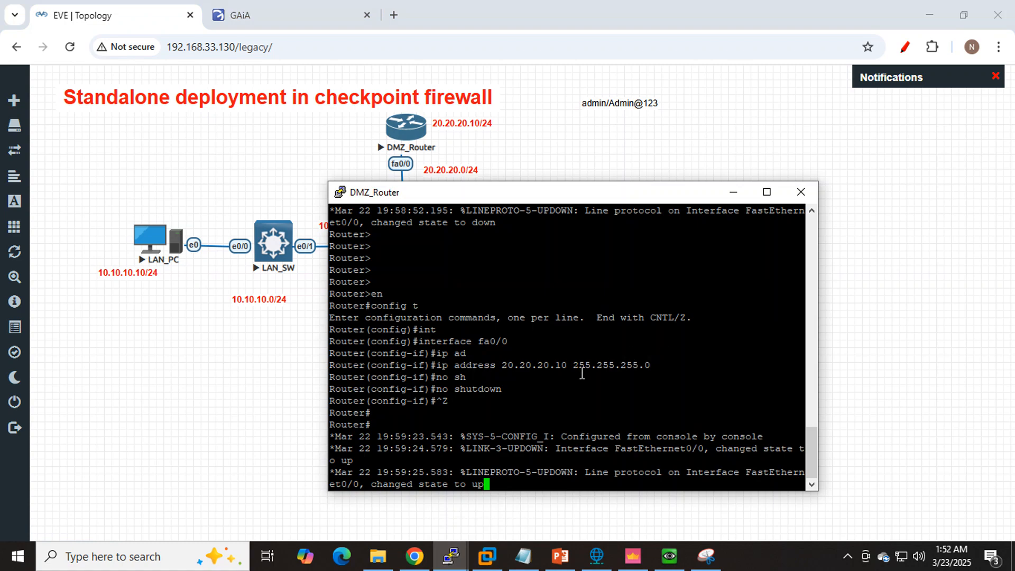
key("Return")
key("Return")
key("Return")
key("Return")
type("wr")
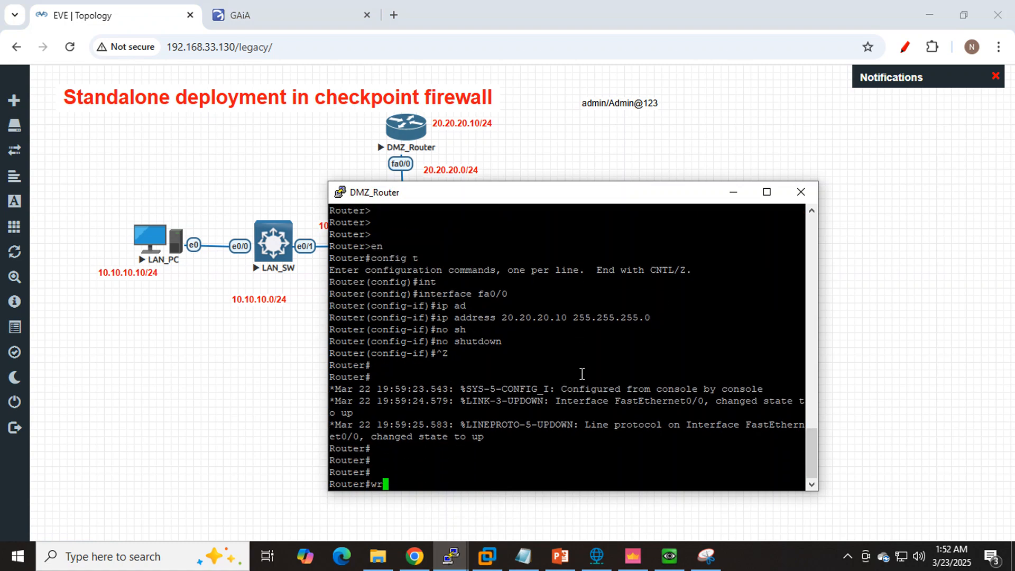
key("Return")
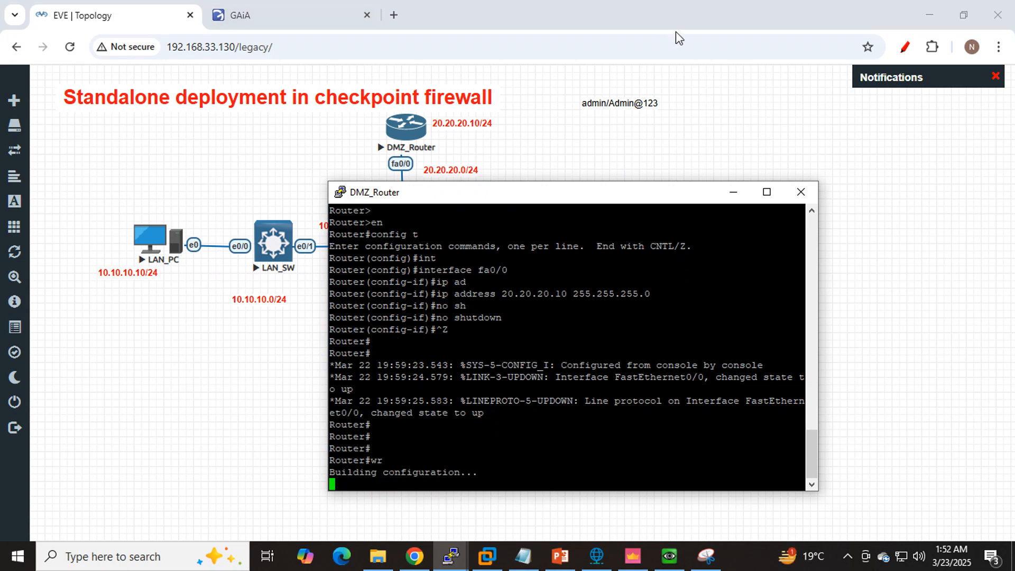
- Switch to SmartConsole, check the Logs & Monitor view and return to Security Policies
left_click(636, 567)
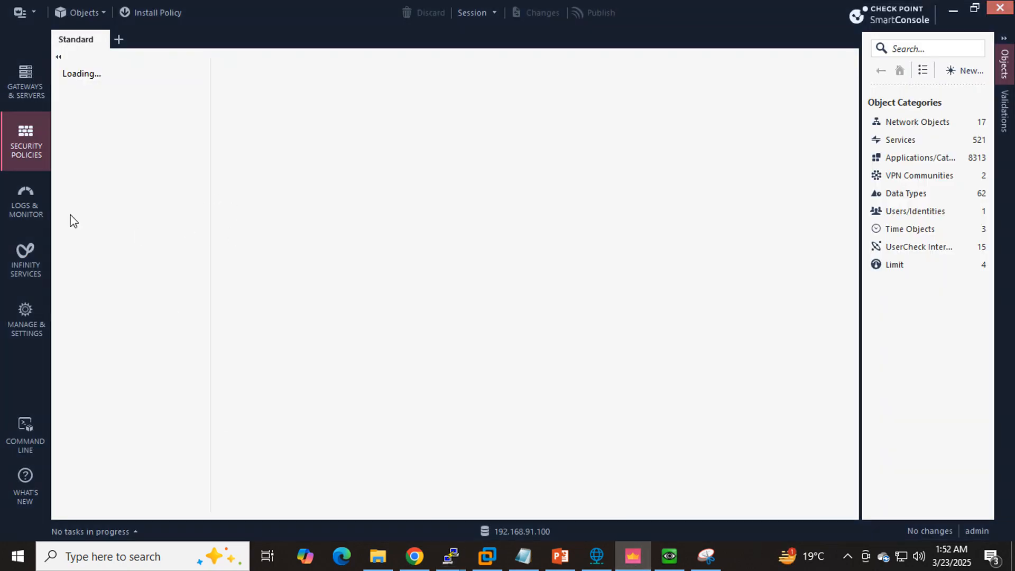
left_click(27, 203)
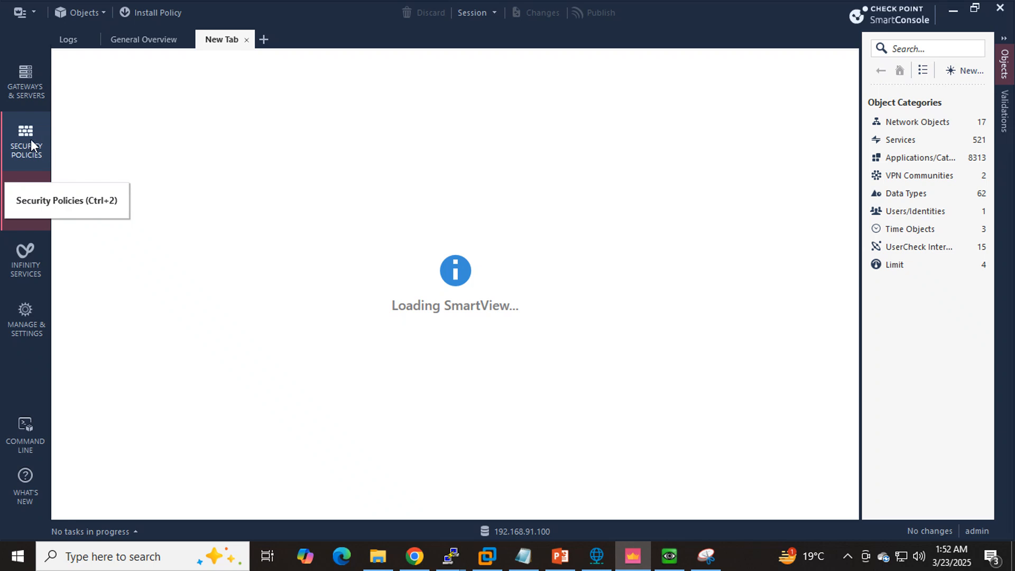
left_click(30, 141)
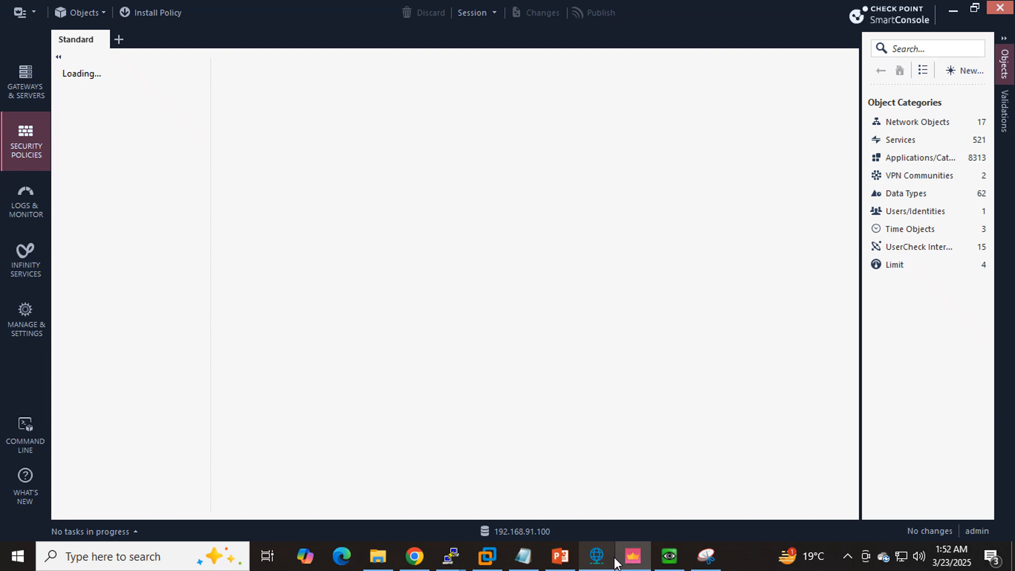
- Review the Part 2 task list in Notepad, from interface setup to Routing- CP, alongside the EVE topology
left_click(523, 563)
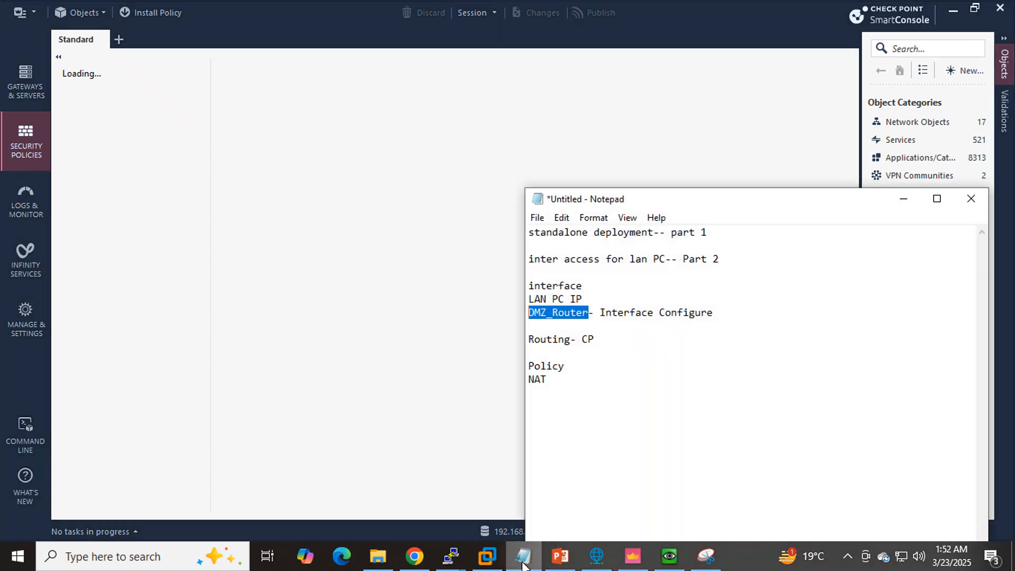
left_click(703, 313)
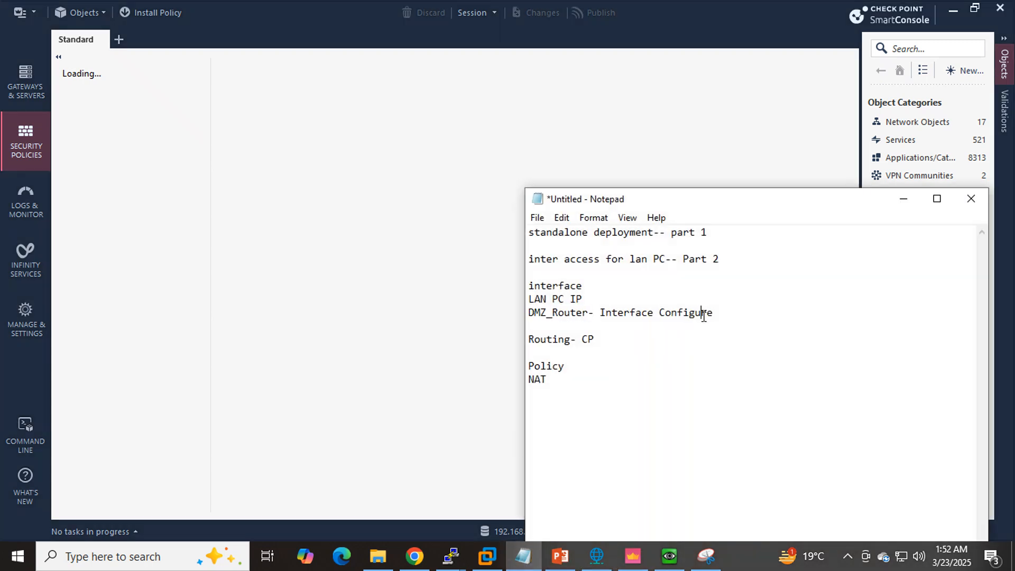
left_click_drag(727, 257, 529, 254)
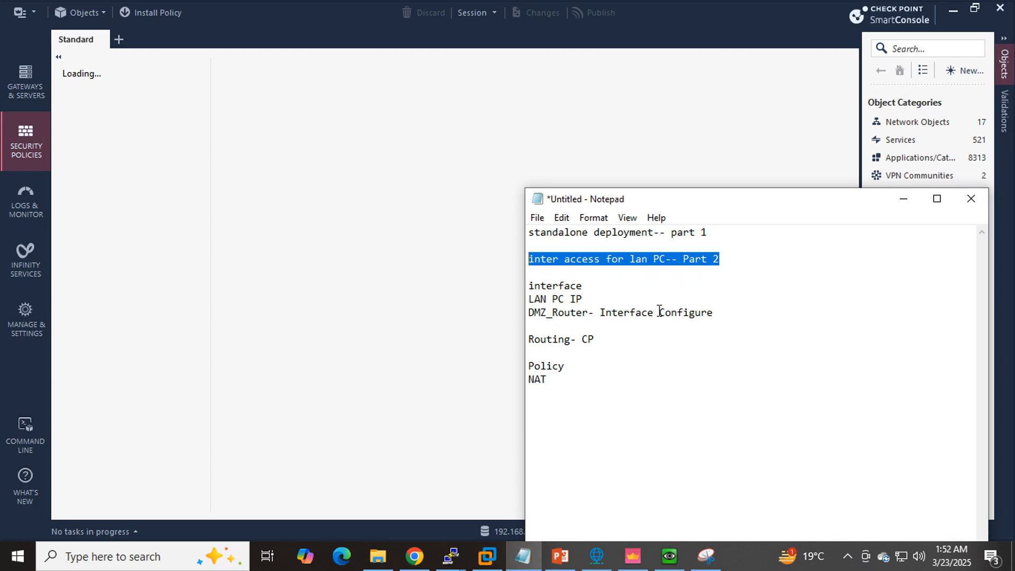
left_click(414, 556)
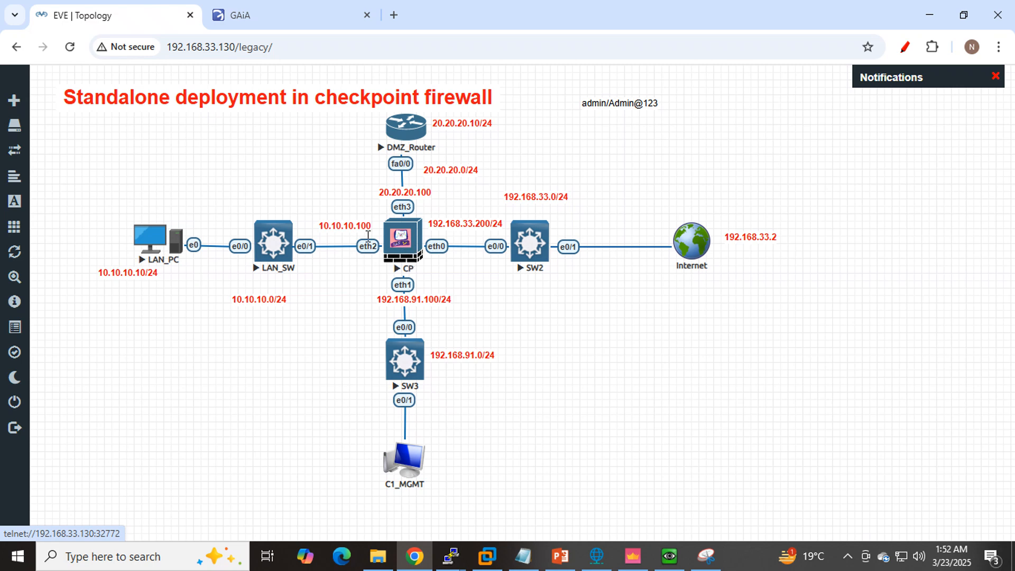
left_click(533, 563)
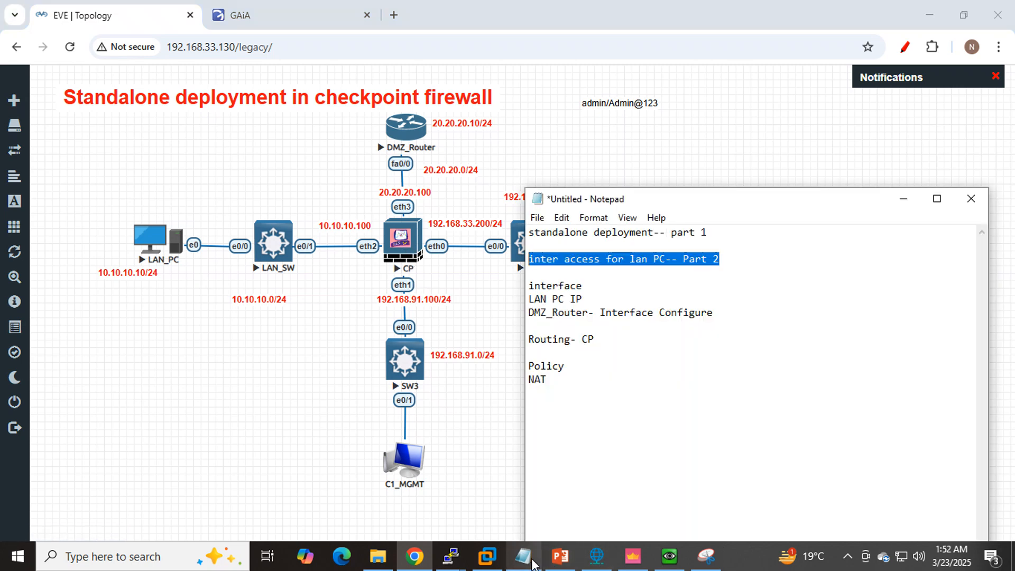
left_click_drag(588, 285, 522, 285)
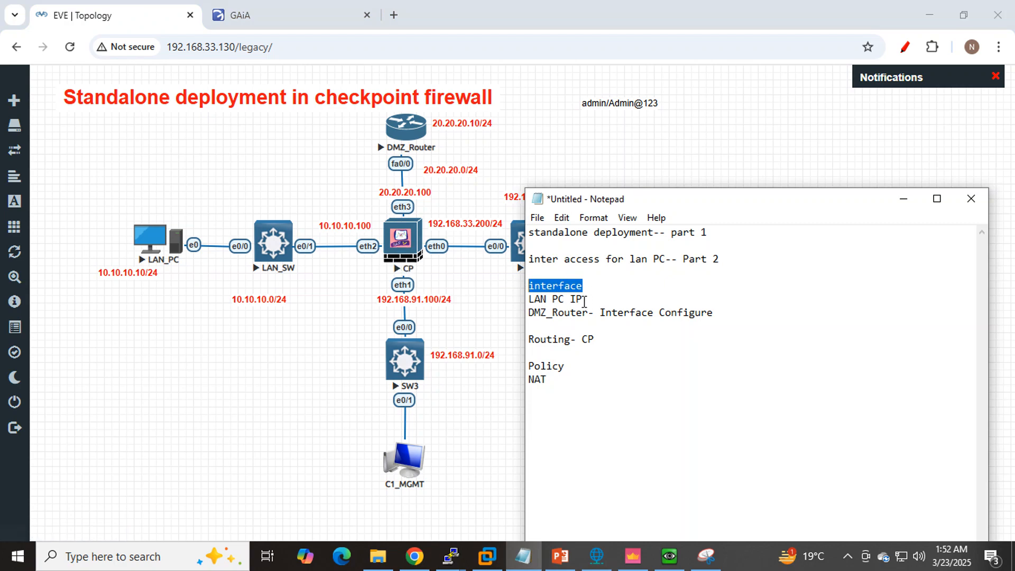
left_click_drag(583, 299, 523, 300)
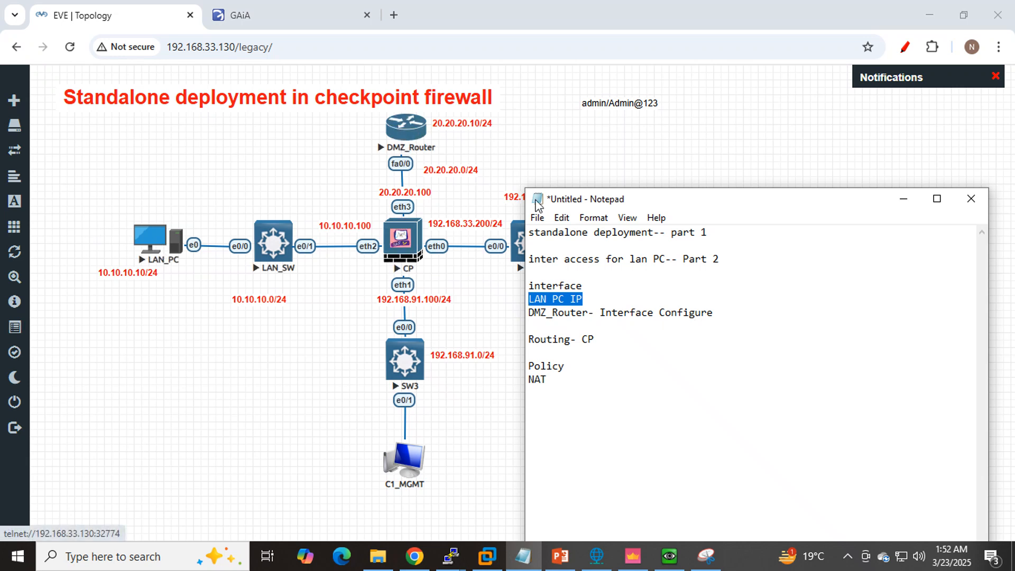
left_click_drag(607, 342, 527, 339)
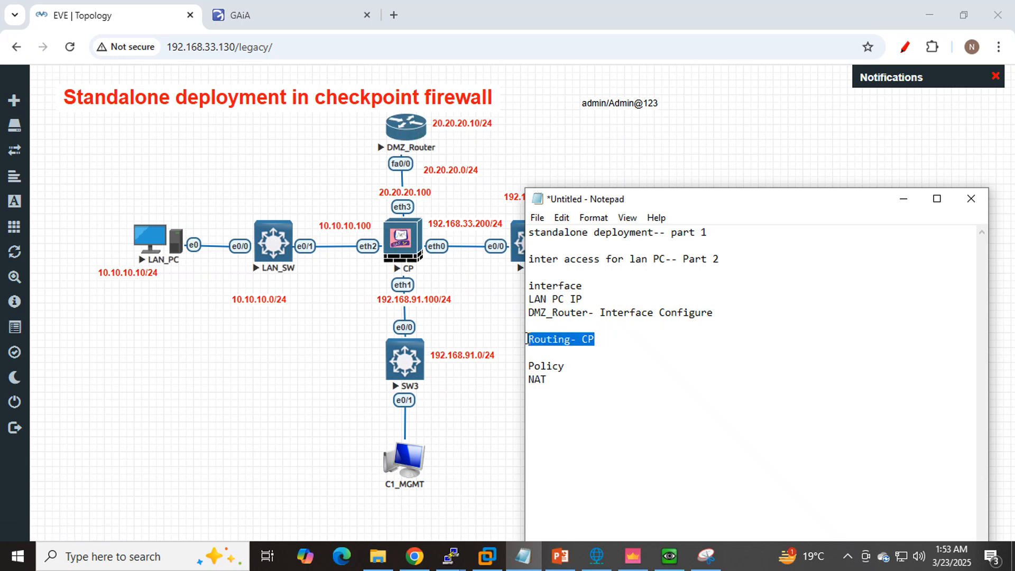
left_click_drag(602, 338, 527, 338)
left_click(608, 341)
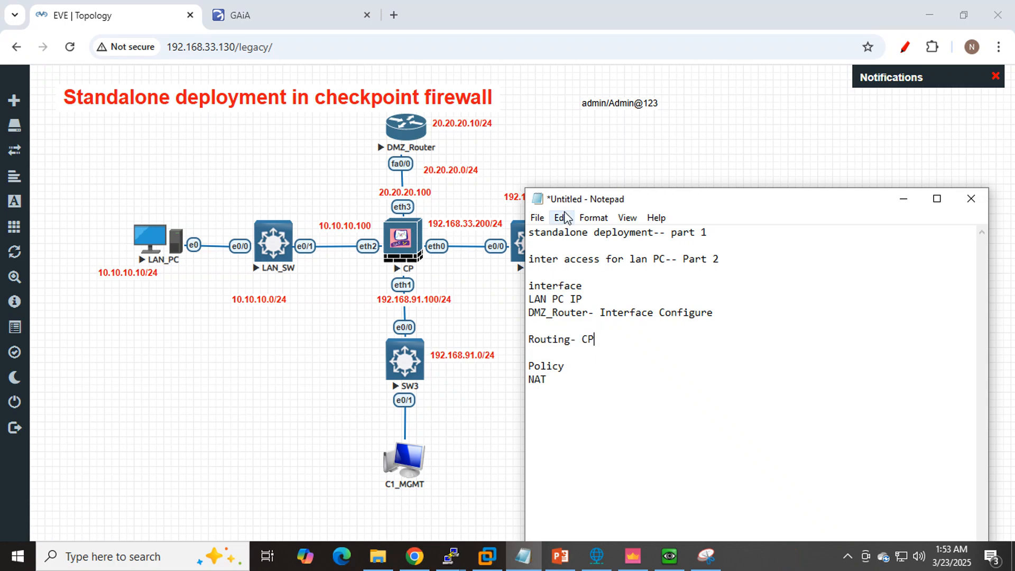
left_click(730, 114)
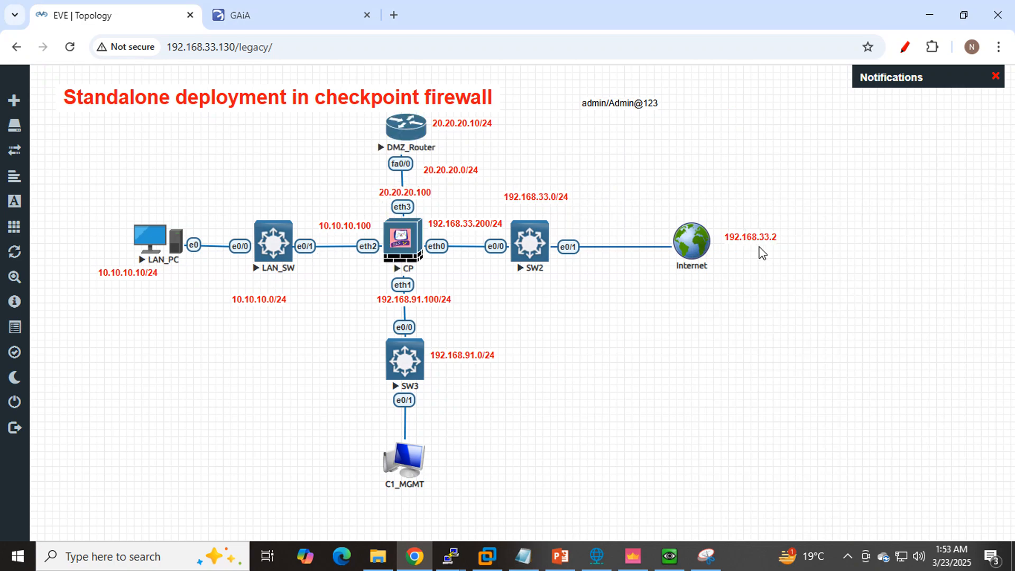
- Open IPv4 Static Routes in the Gaia portal and compare the default route's gateway with the Internet address in the topology
left_click(266, 17)
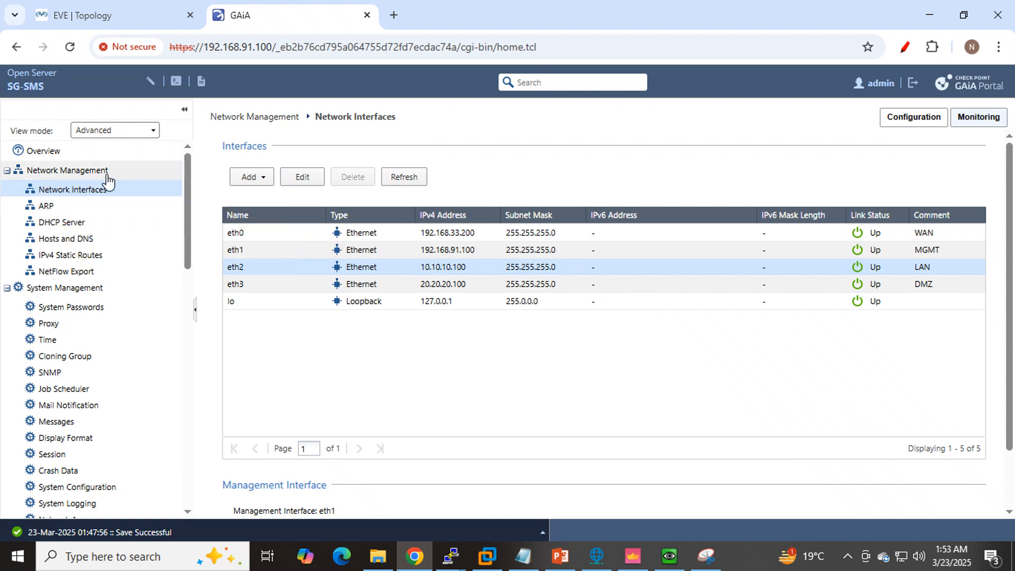
left_click(64, 259)
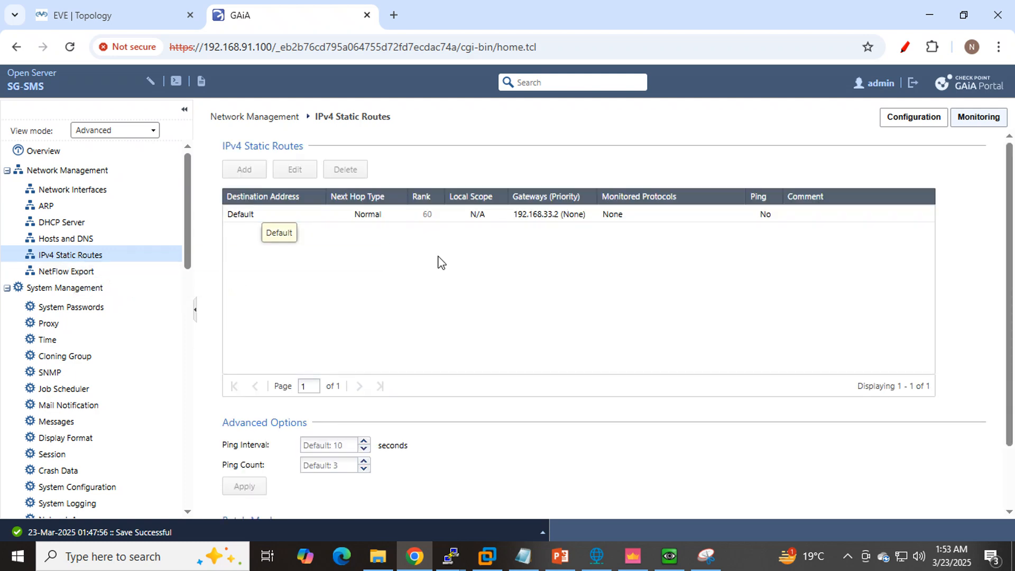
left_click(612, 214)
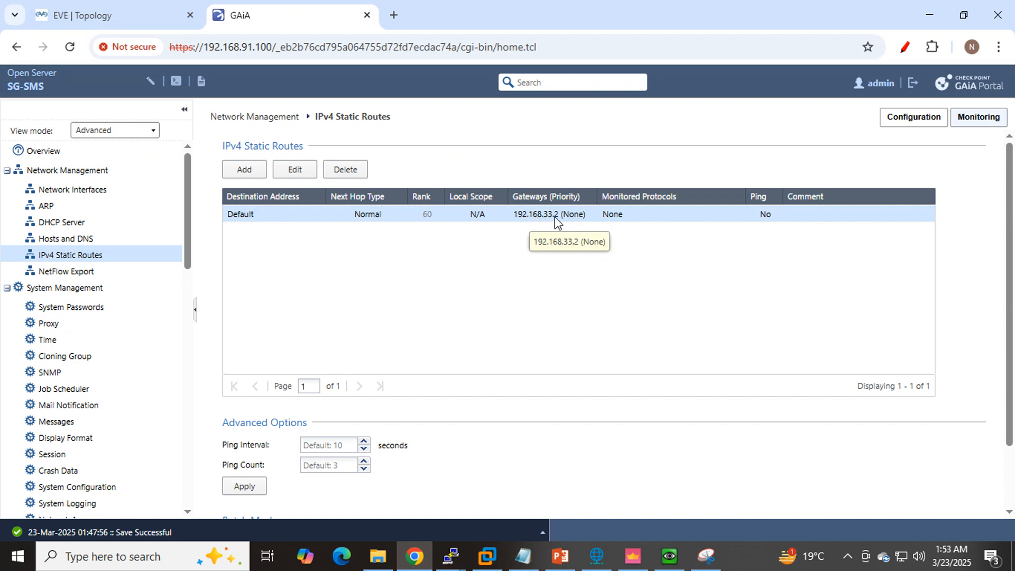
left_click(125, 15)
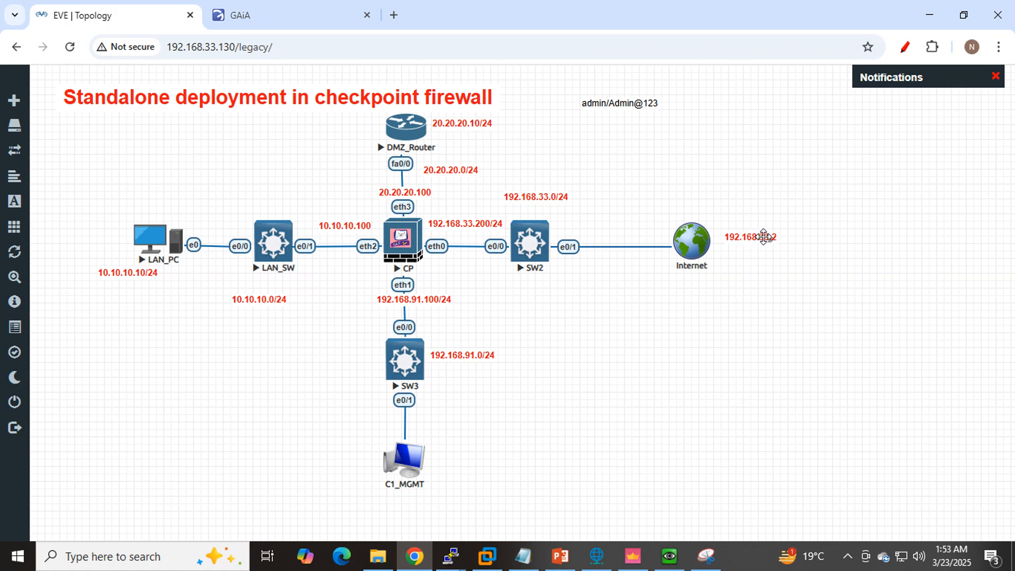
left_click(272, 17)
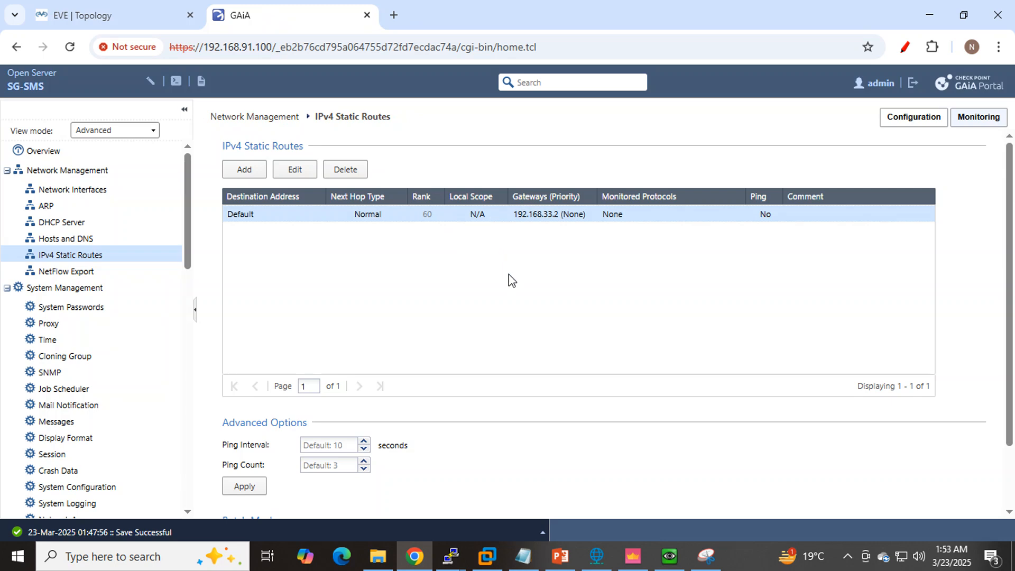
- Inspect the default static route's destination and gateway in its edit dialog, then cancel without saving
left_click(245, 173)
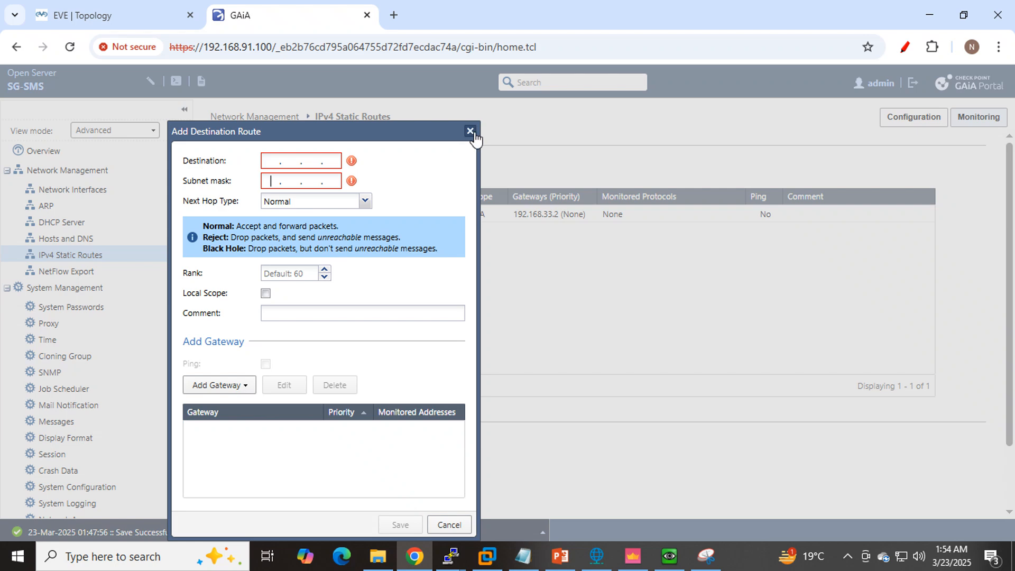
left_click(471, 131)
left_click(284, 214)
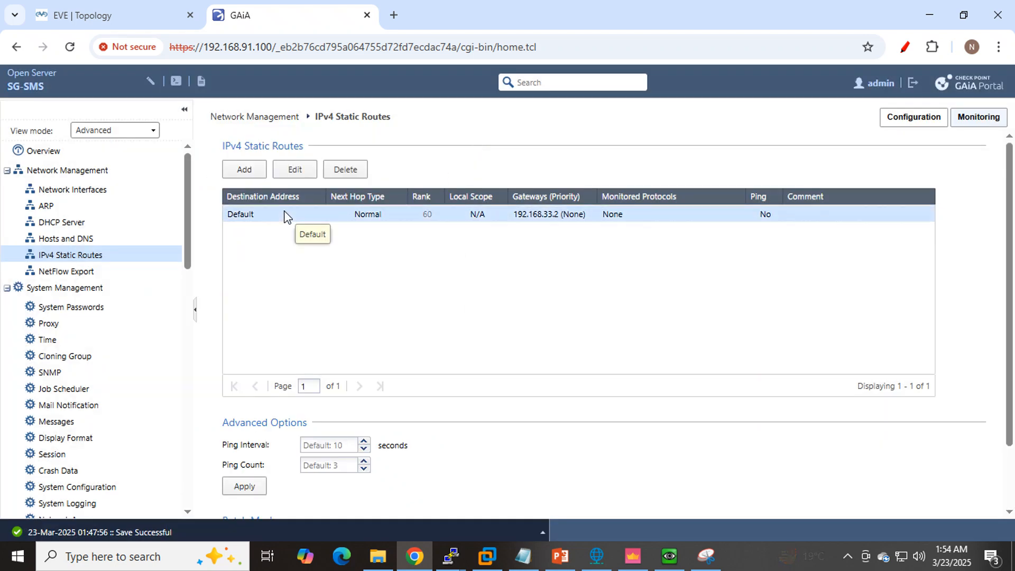
left_click(307, 170)
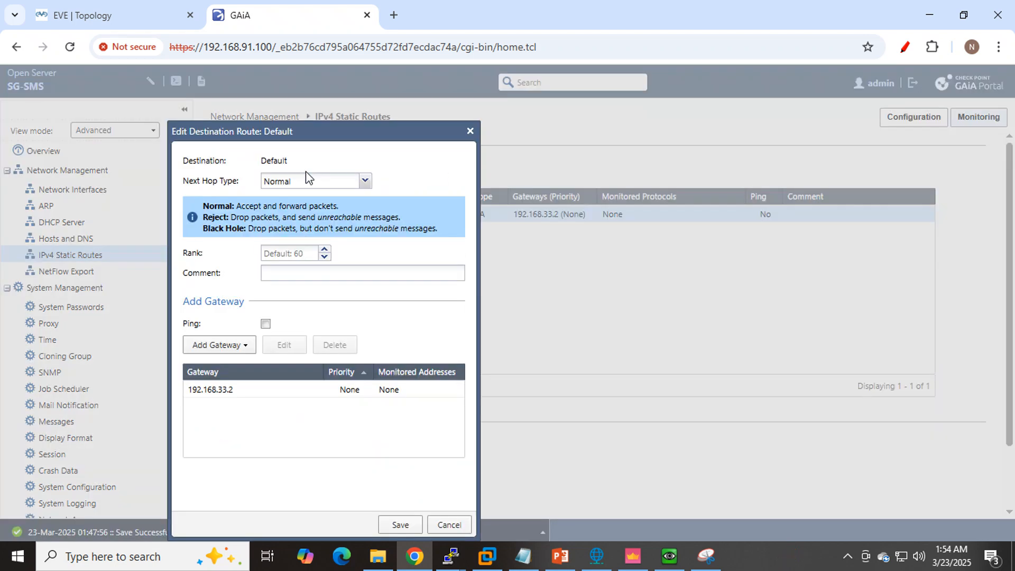
double_click(286, 161)
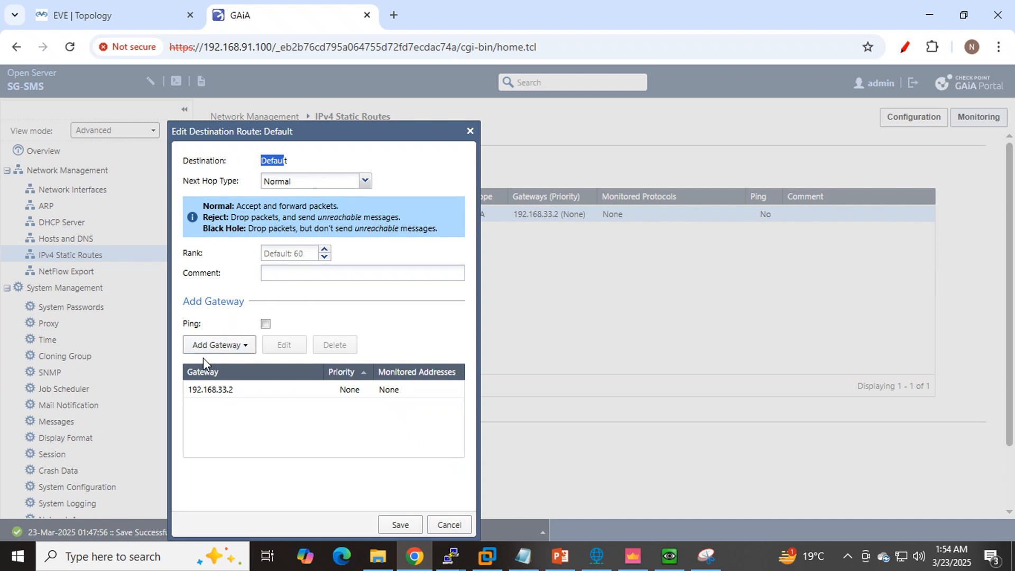
left_click(271, 401)
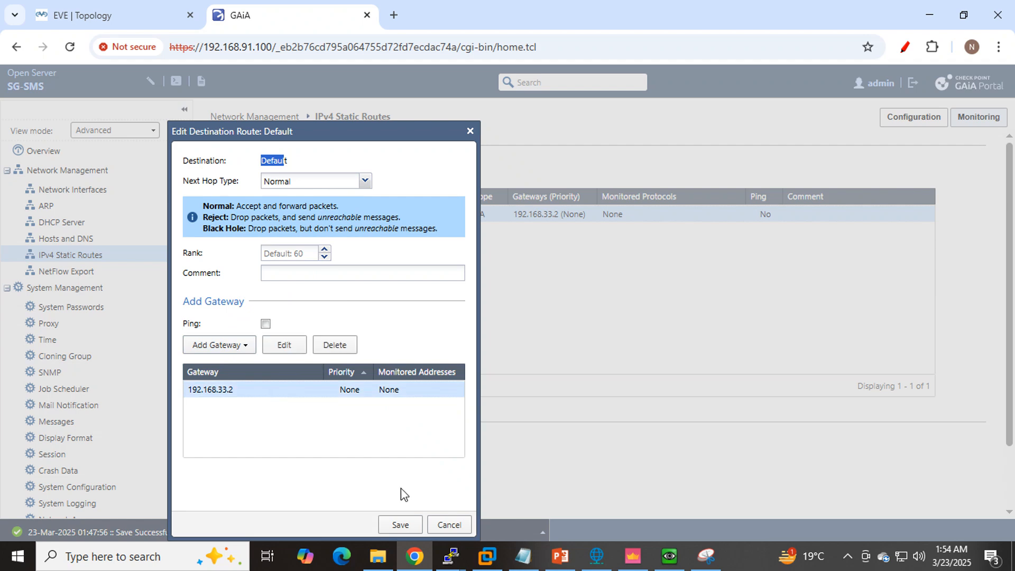
left_click(448, 524)
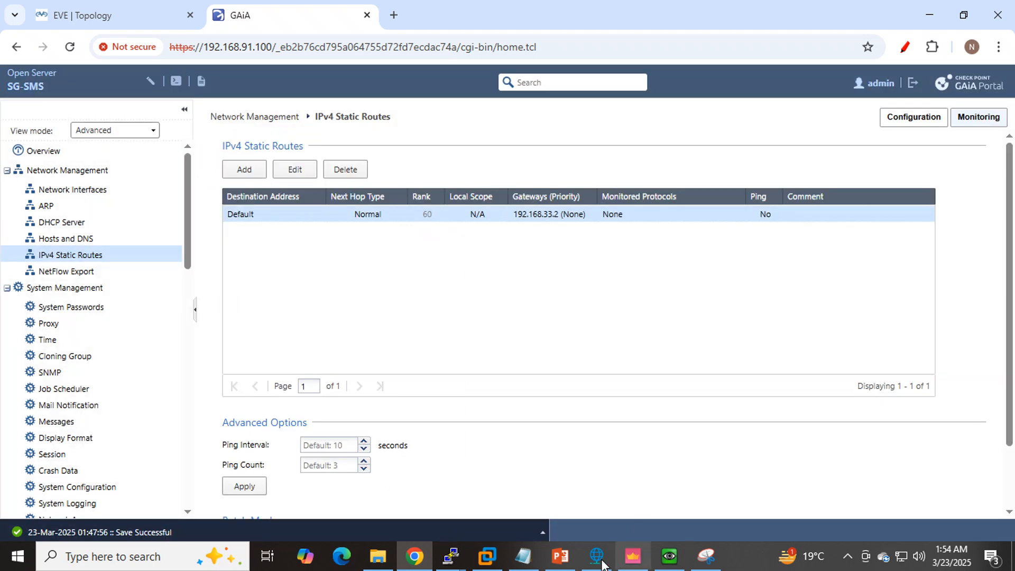
- Check the Routing- CP item in the Notepad task list and compare the topology with the static routes again
left_click(523, 555)
left_click_drag(602, 334, 528, 338)
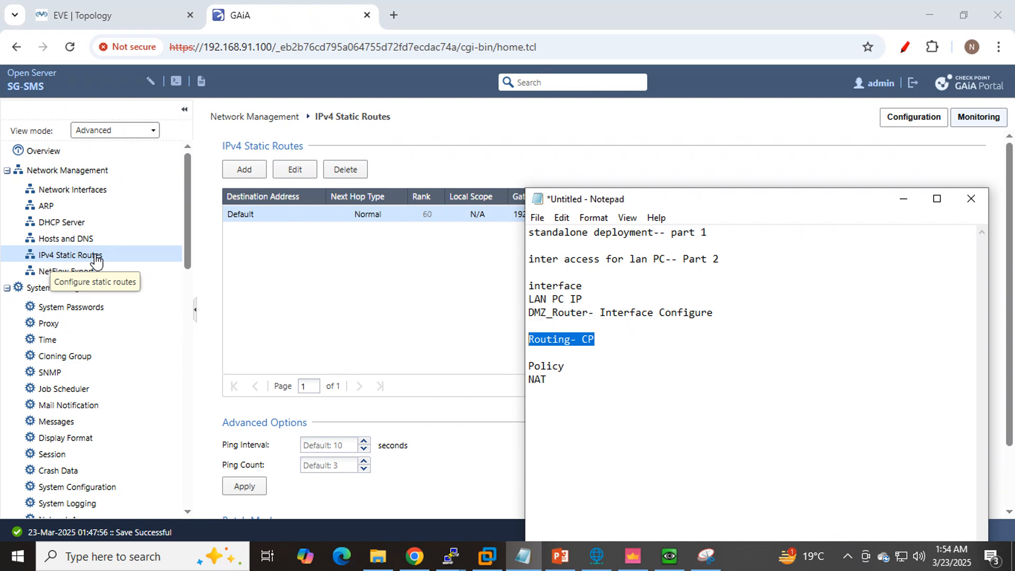
left_click(461, 262)
left_click(141, 15)
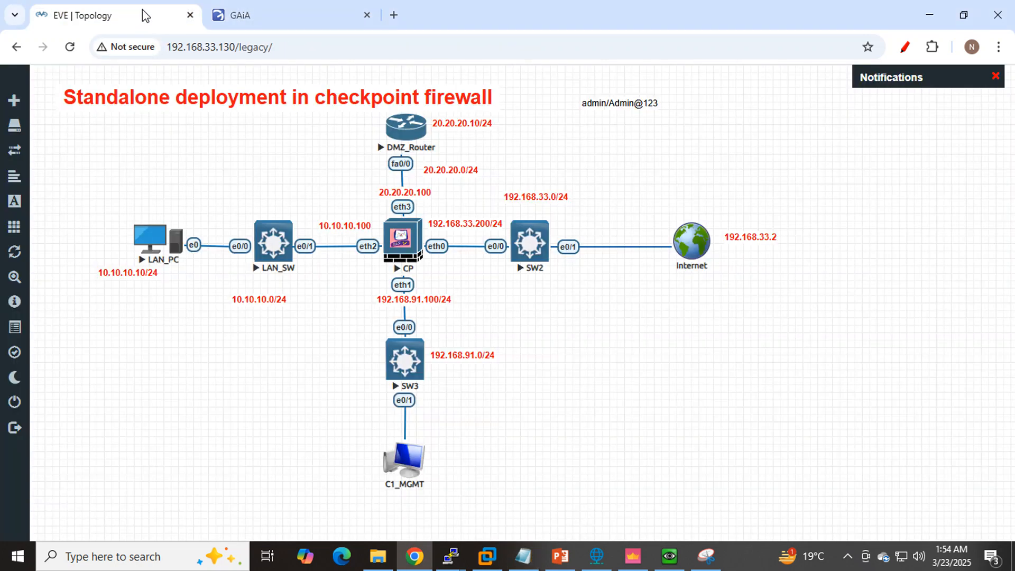
left_click(249, 15)
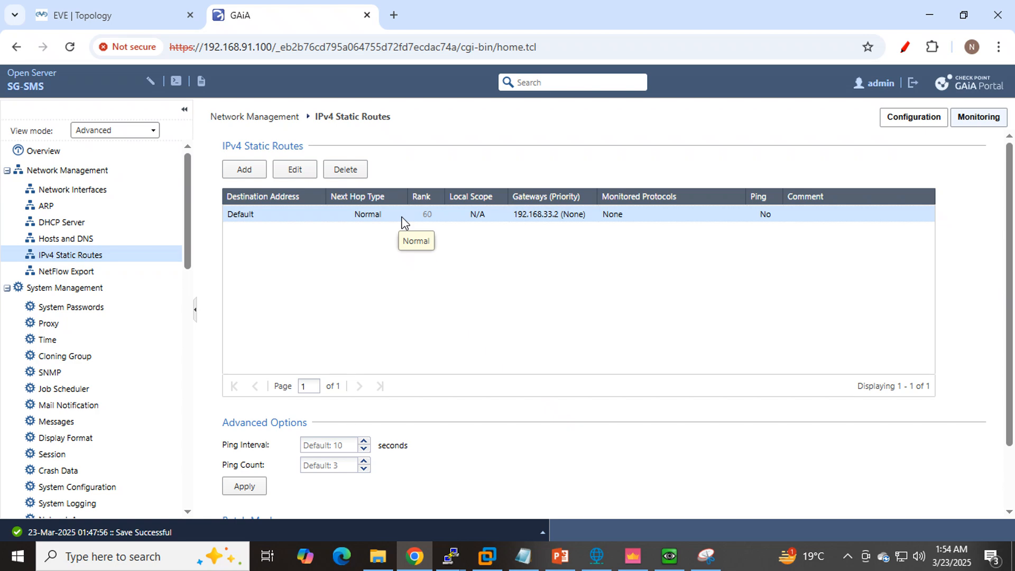
- Switch to SmartConsole and reload the Security Policies view by way of Logs & Monitor
left_click(636, 561)
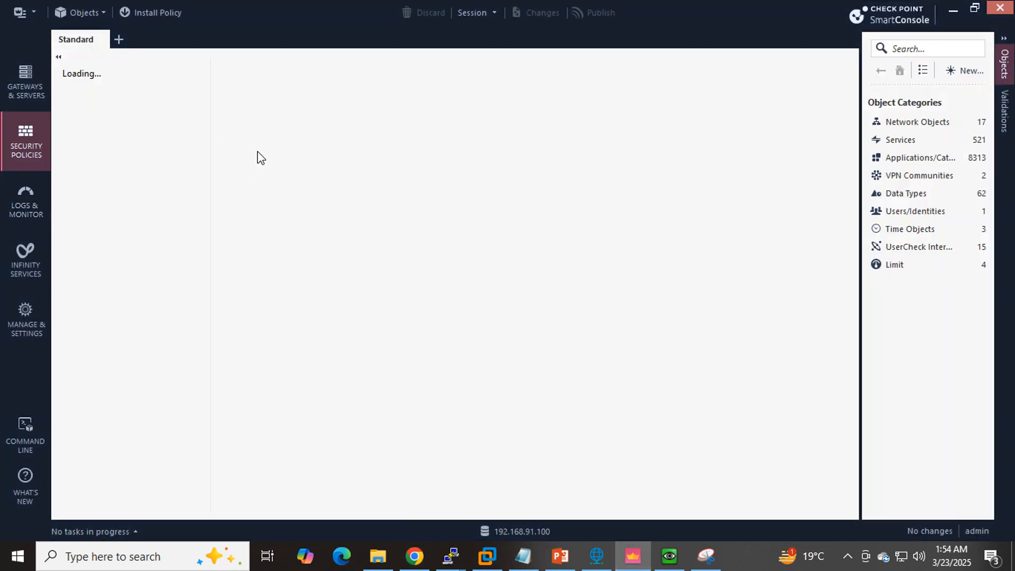
left_click(27, 206)
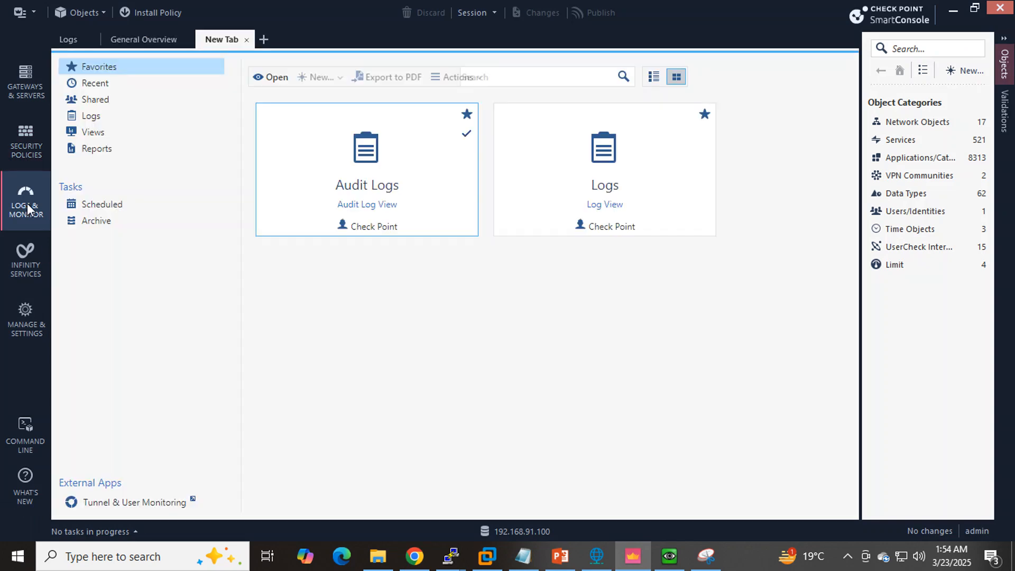
left_click(22, 140)
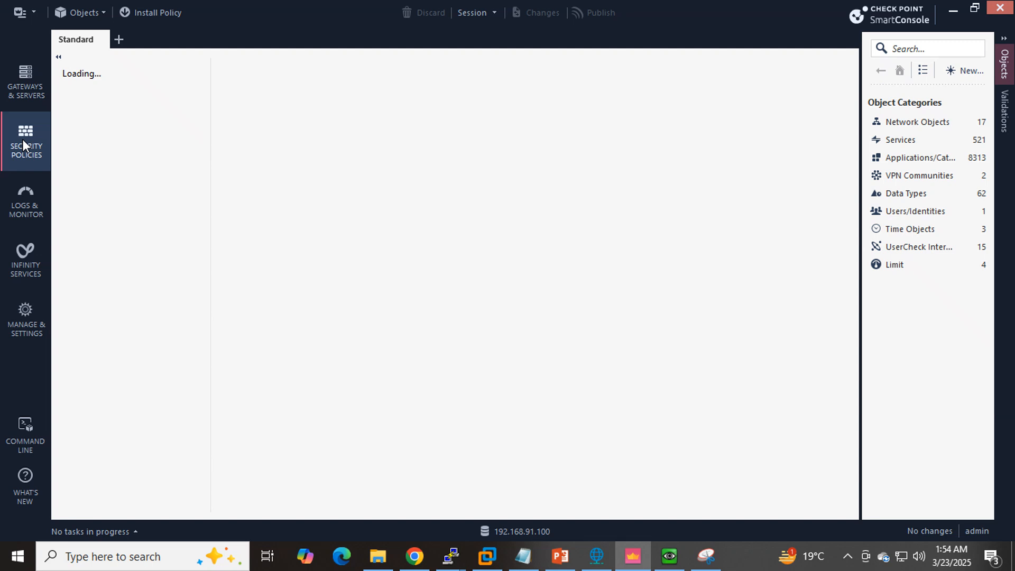
- Switch through the Logs & Monitor and Infinity Services views and return to Security Policies to load the Standard policy
left_click(26, 210)
left_click(33, 258)
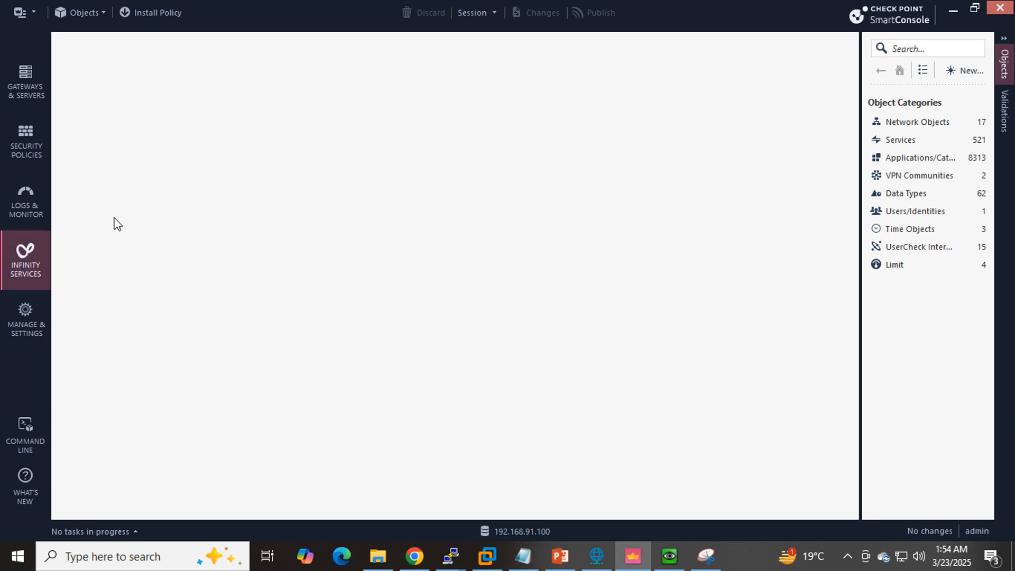
left_click(31, 218)
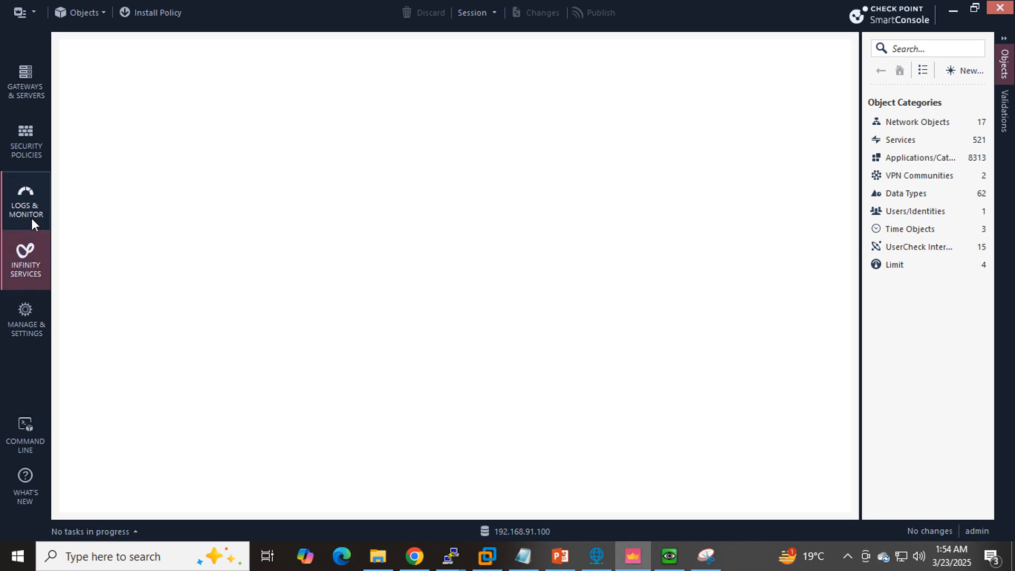
left_click(24, 138)
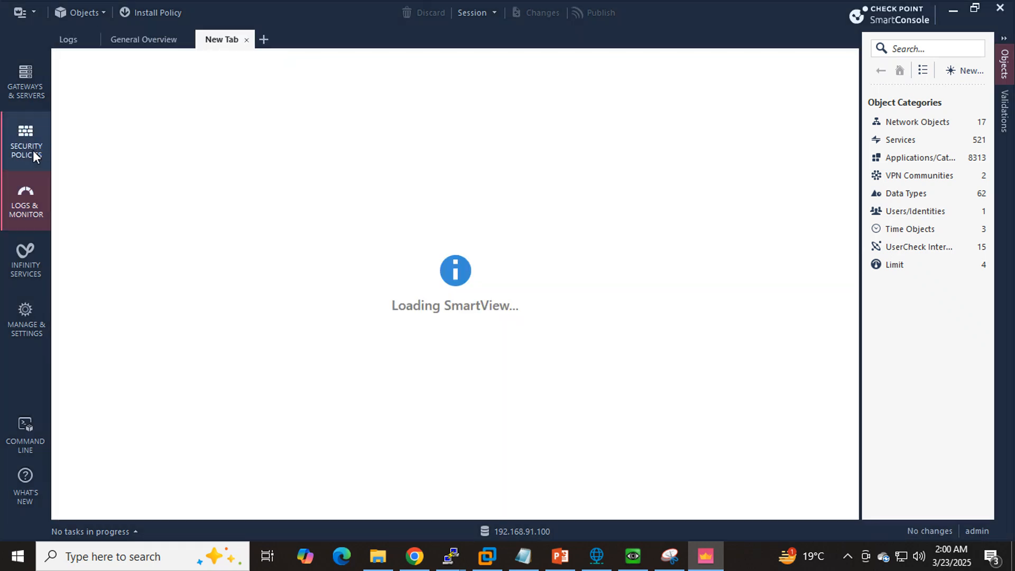
left_click(33, 150)
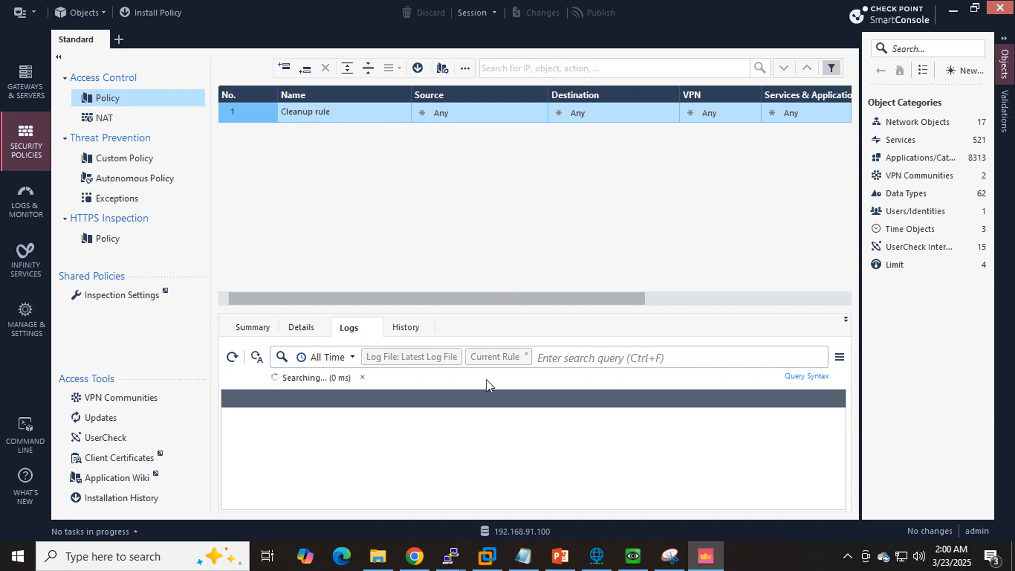
- Review the EVE topology in Chrome and check the continuous ping to 10.10.10.100 in the LAN_PC command prompt
left_click(414, 556)
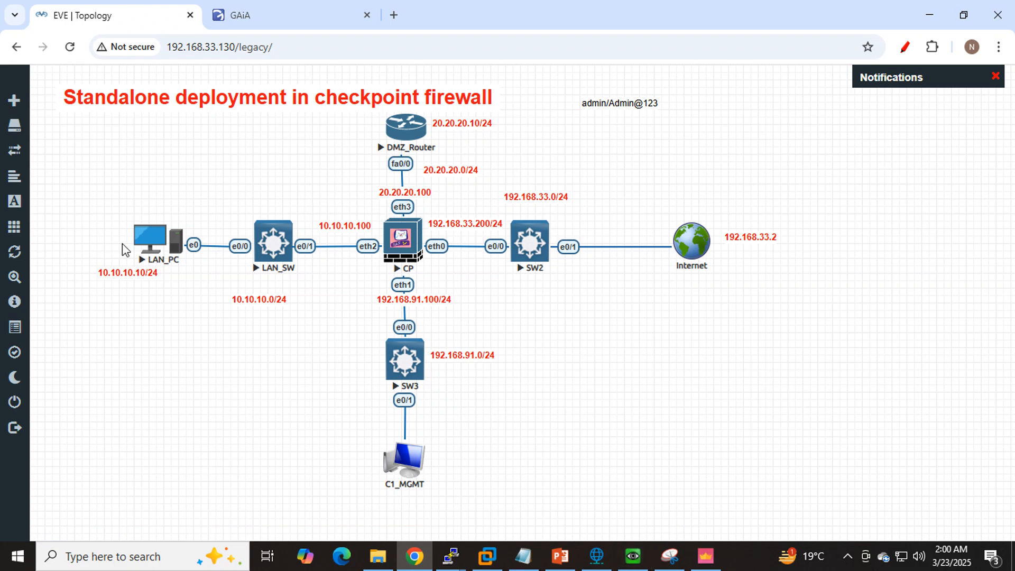
left_click(637, 553)
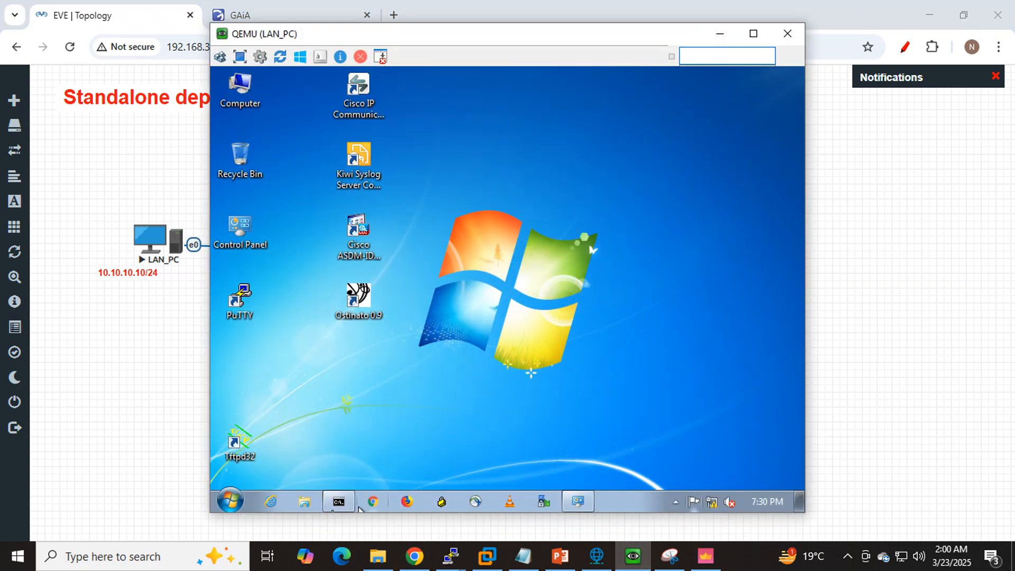
left_click(338, 504)
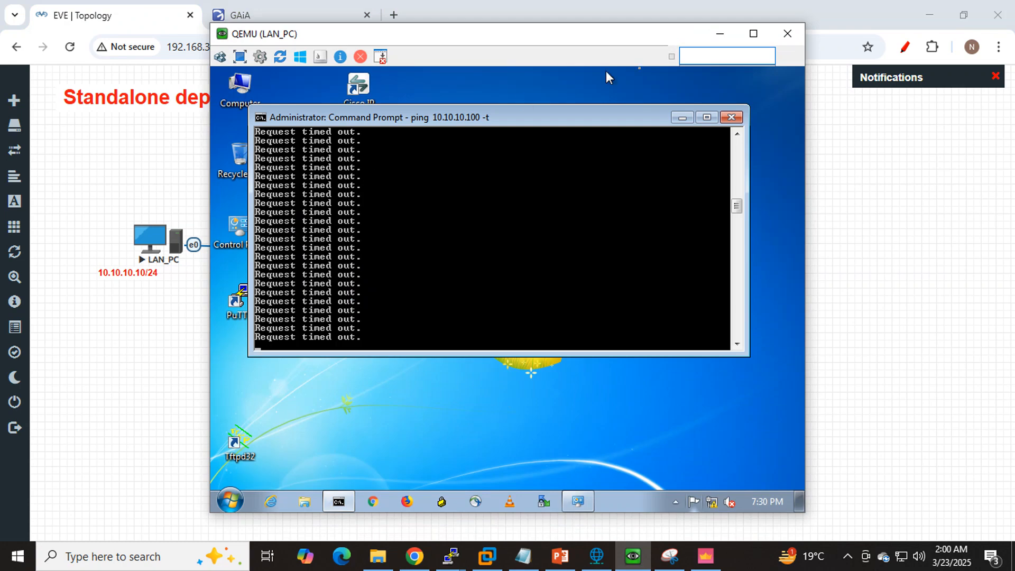
left_click(718, 34)
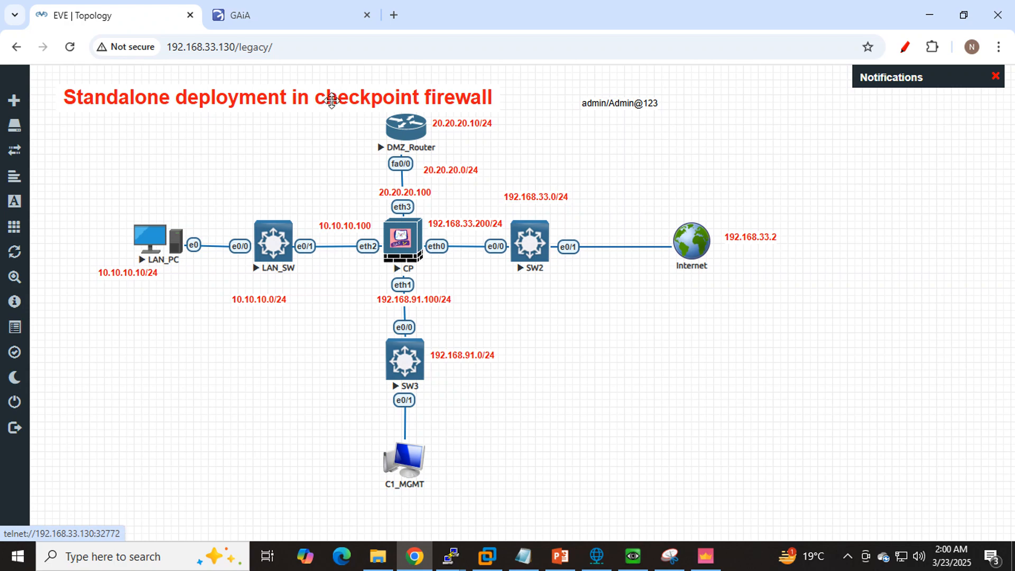
- Return to SmartConsole, examine the Cleanup rule's columns from source to action, and check them against the lab topology
left_click(706, 556)
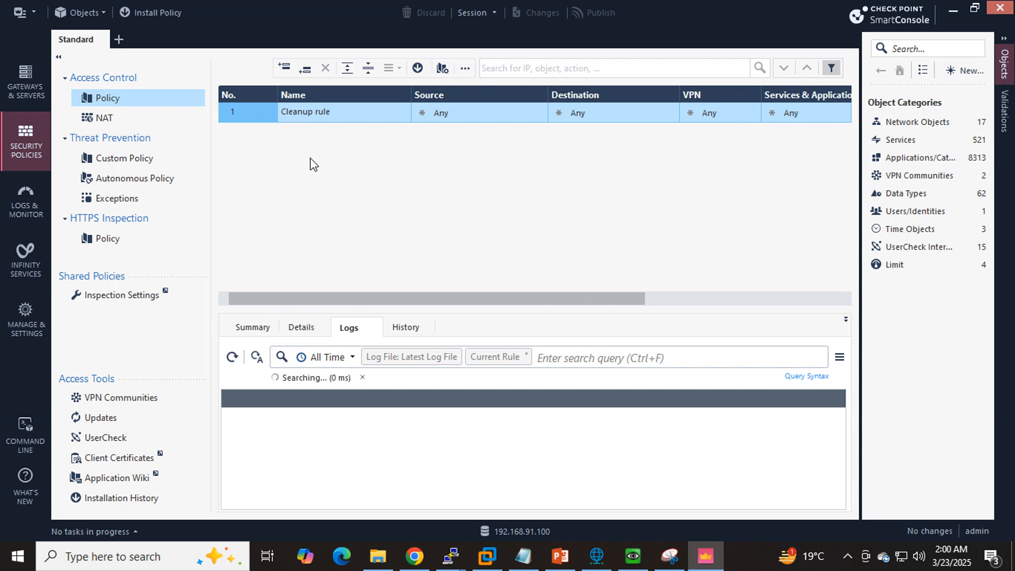
left_click(361, 110)
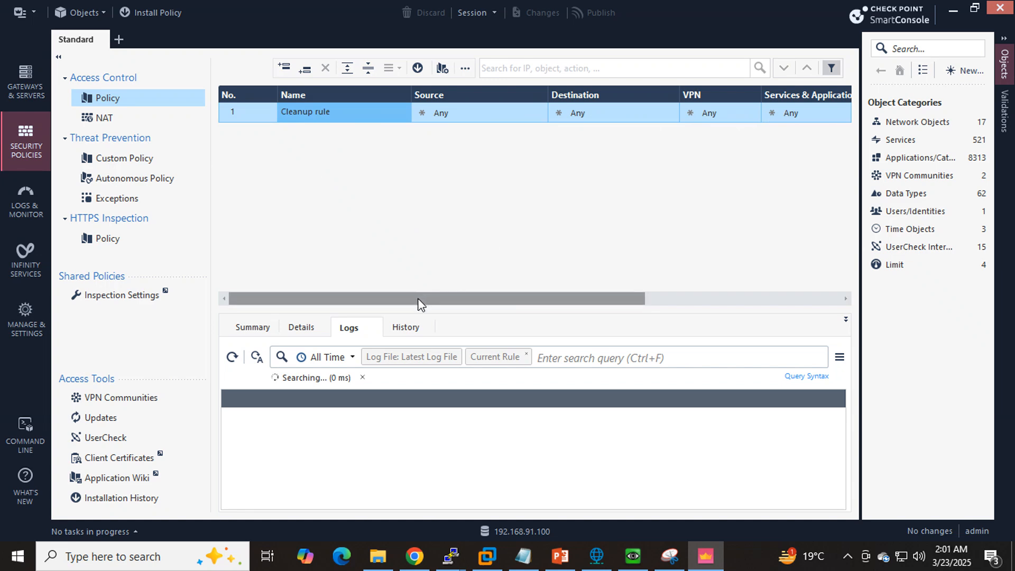
left_click_drag(418, 299, 530, 301)
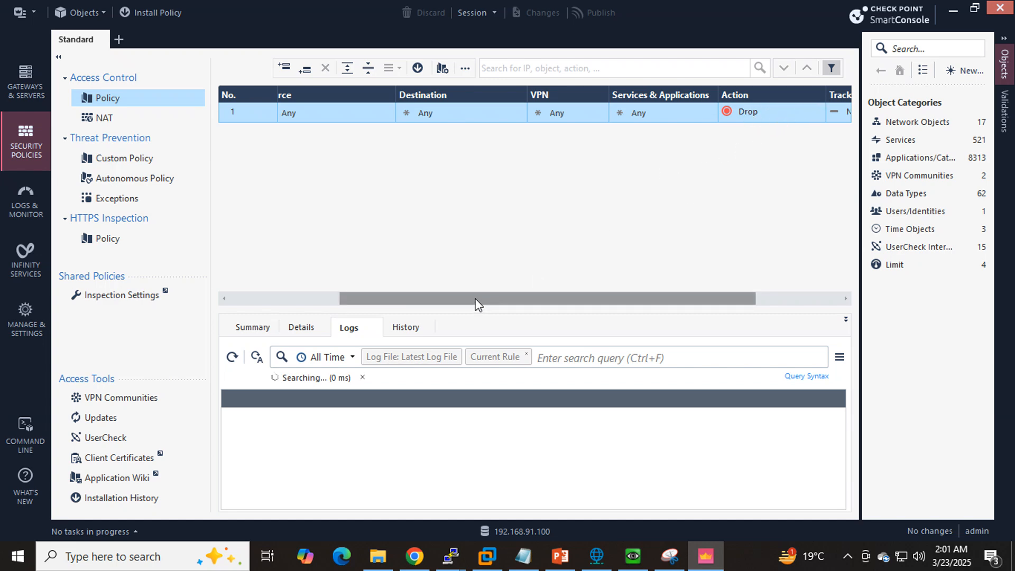
left_click_drag(478, 303, 271, 299)
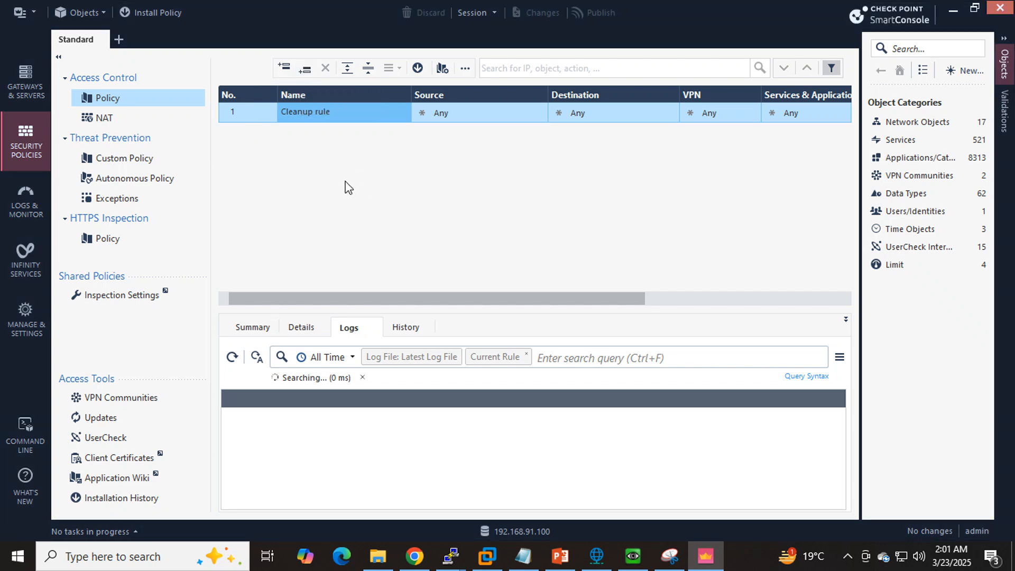
left_click_drag(313, 299, 281, 313)
left_click(414, 555)
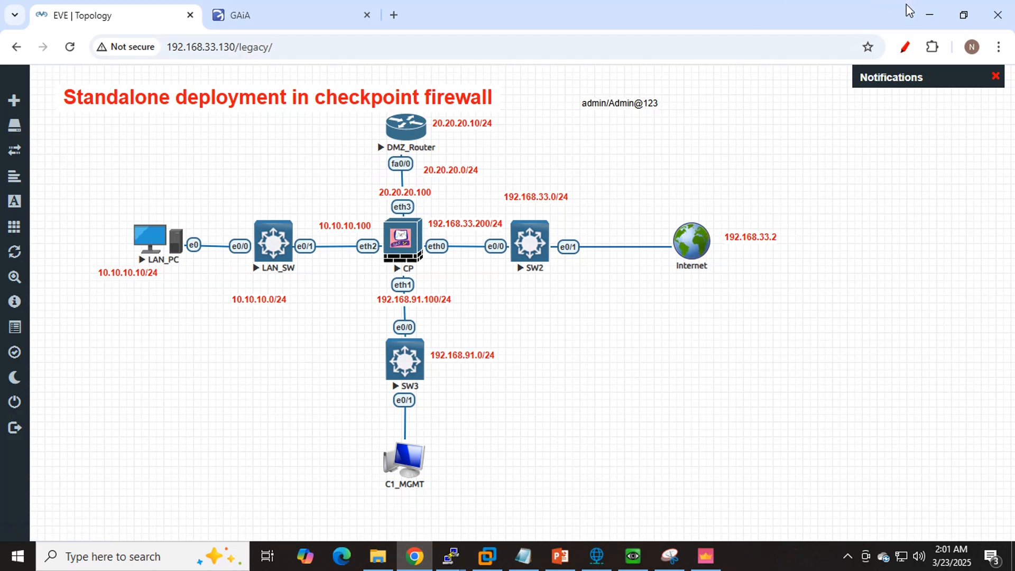
left_click(919, 14)
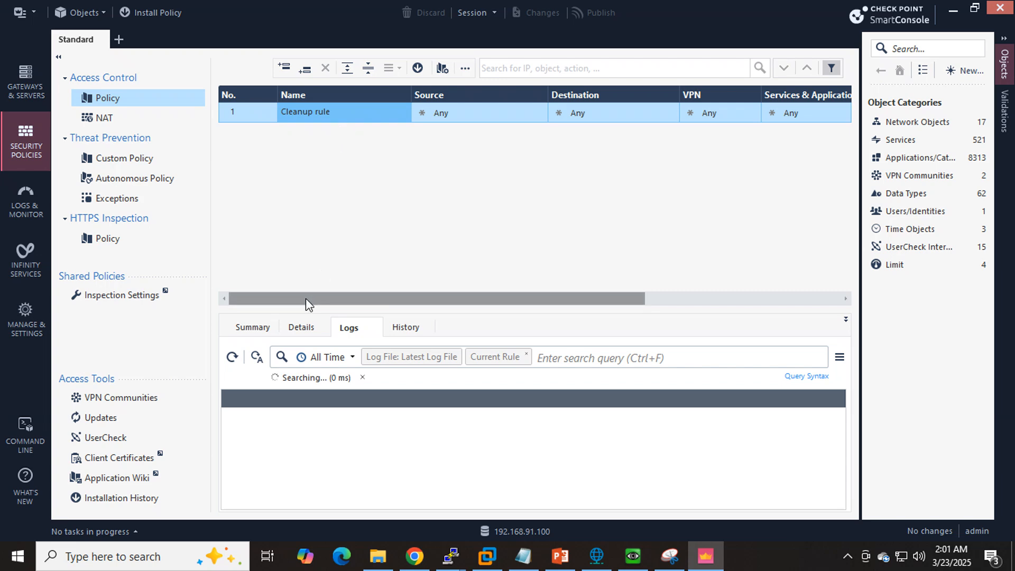
- Set the Cleanup rule's action to Accept and its tracking to Log
left_click_drag(306, 298, 544, 303)
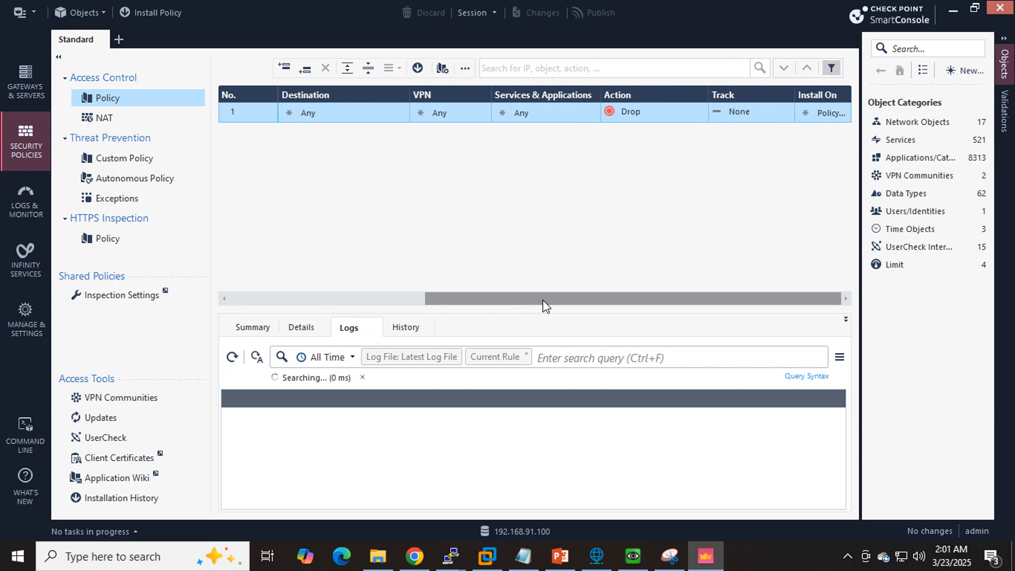
left_click(674, 112)
left_click(706, 123)
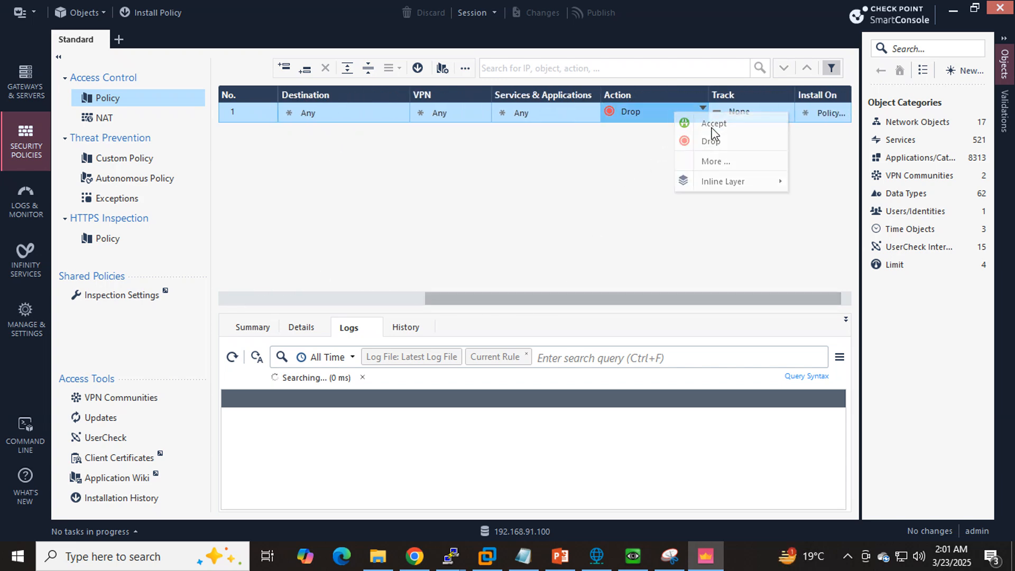
left_click(783, 109)
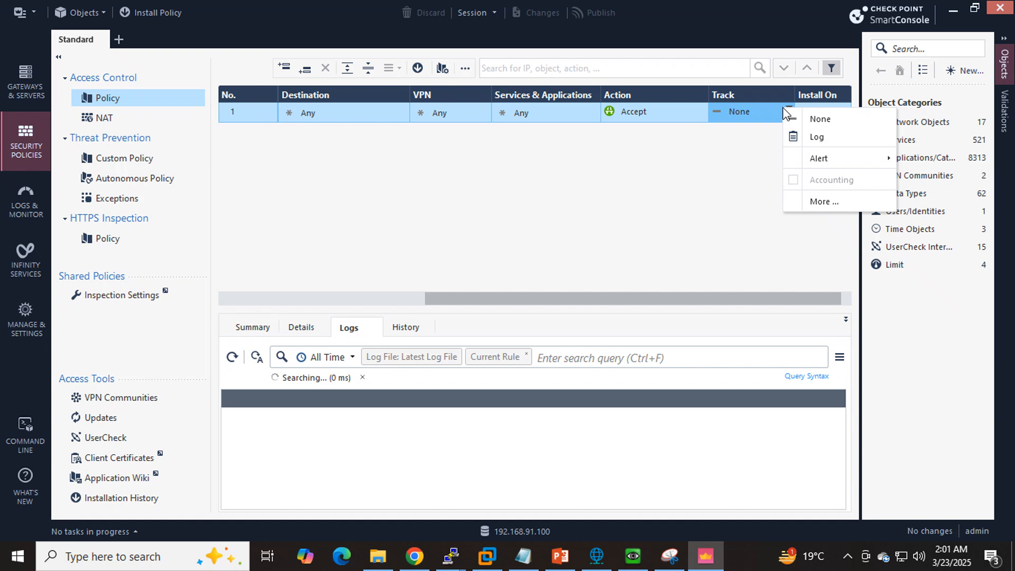
left_click(816, 139)
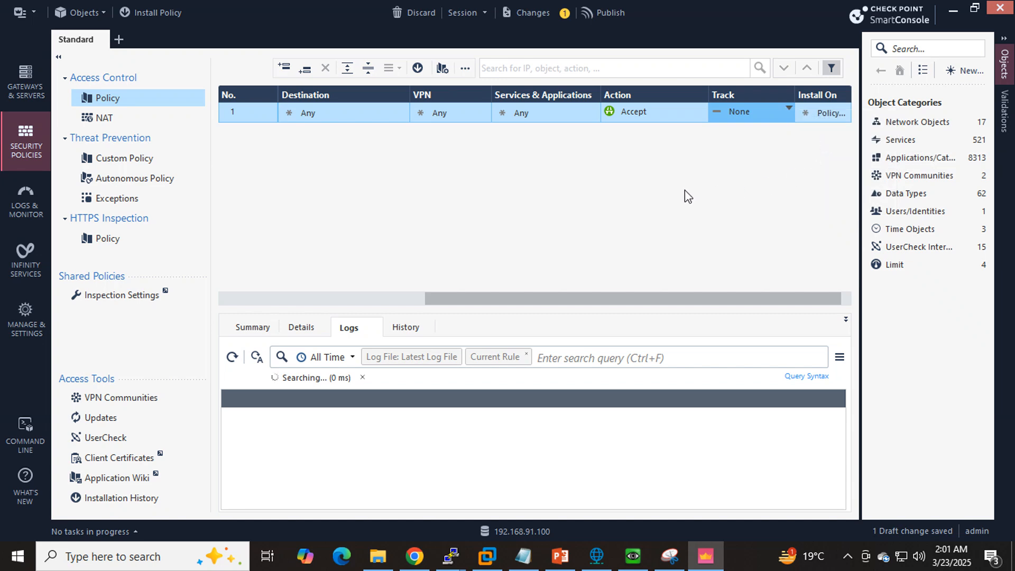
left_click_drag(547, 296, 283, 249)
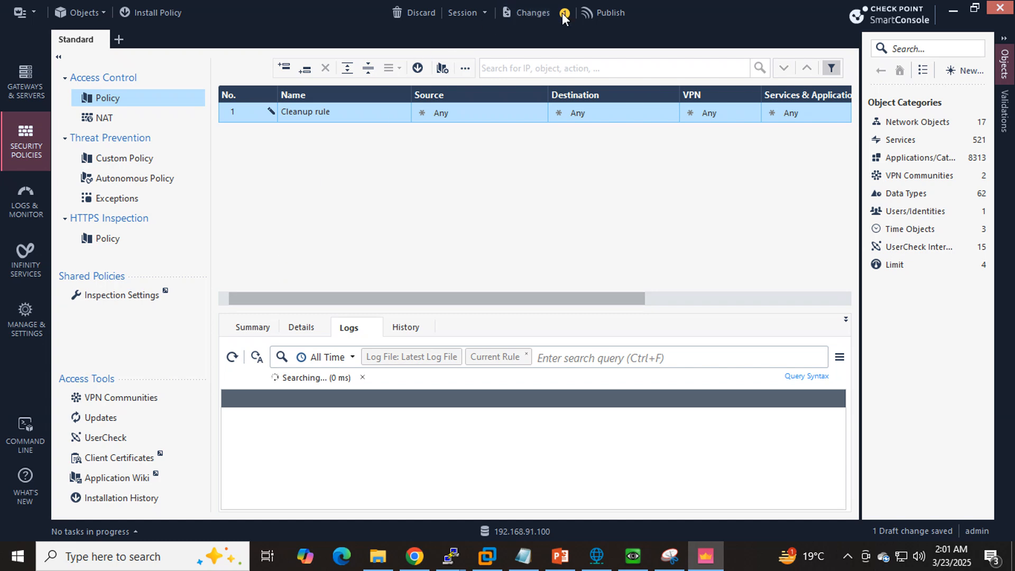
- Publish the rule change under the default session name and check the LAN PC's ping to 10.10.10.100
left_click(600, 13)
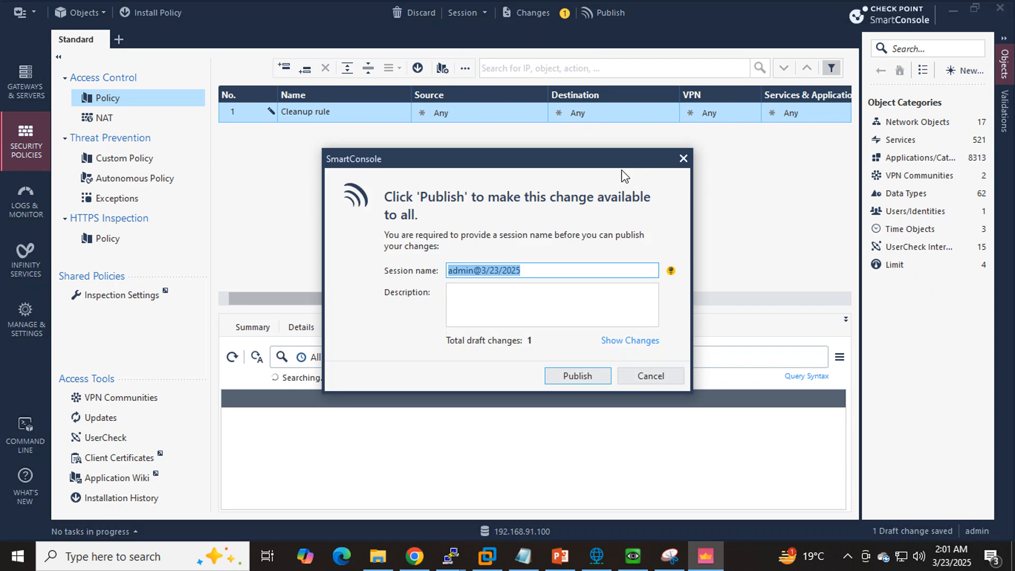
left_click(570, 376)
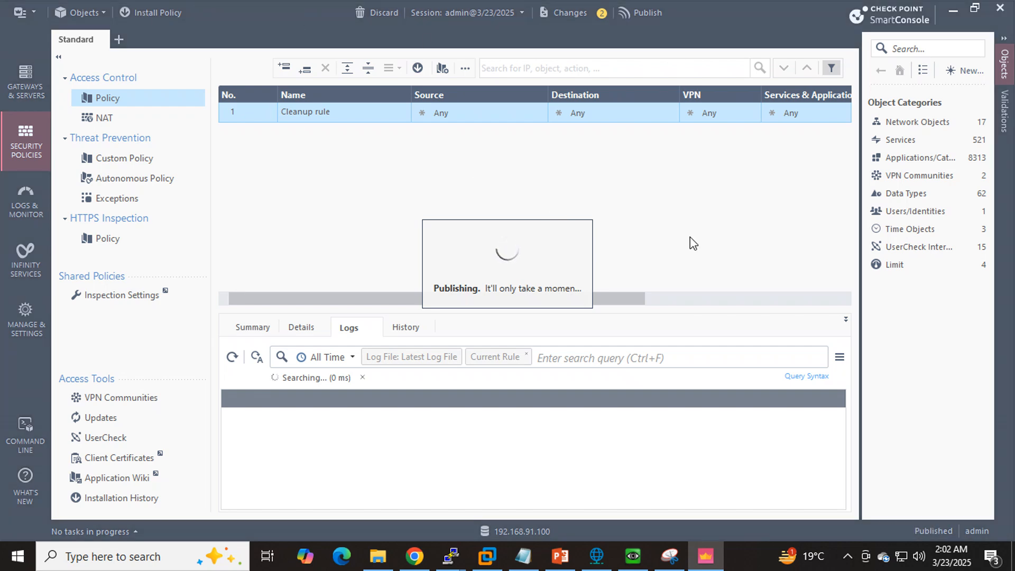
left_click(636, 558)
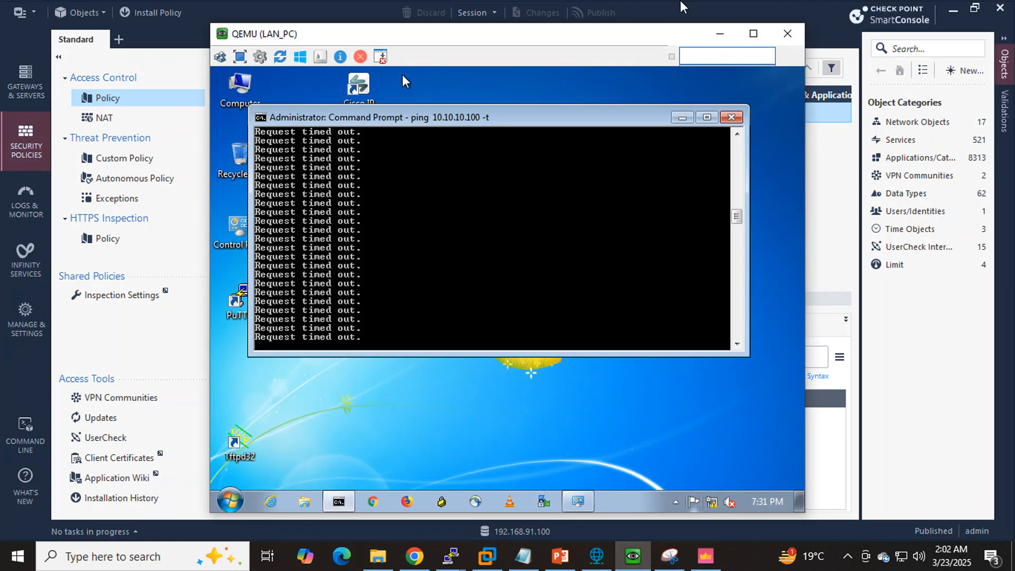
left_click(719, 33)
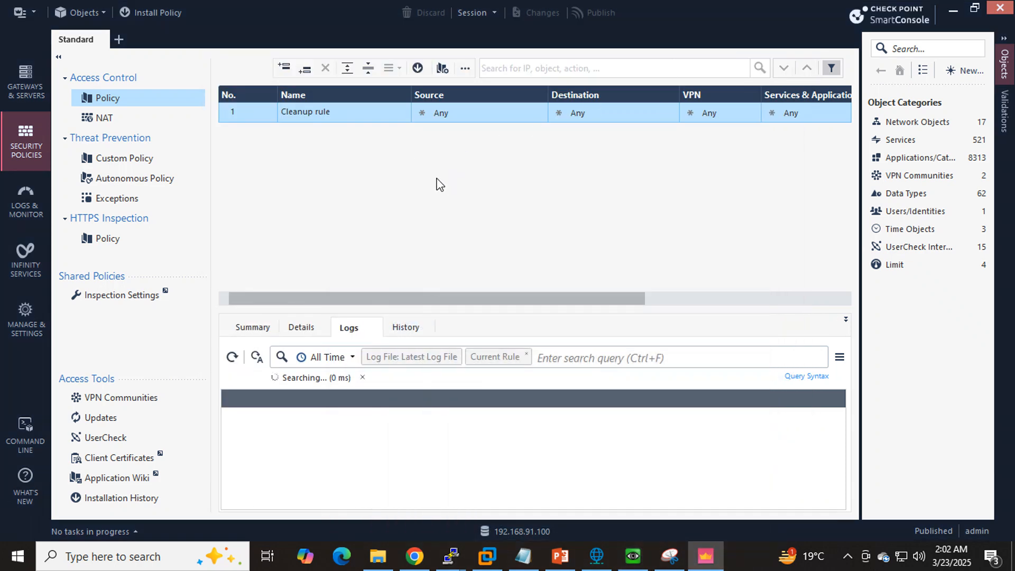
- Start a policy installation for the Standard policy with Access Control and Threat Prevention included
left_click(140, 14)
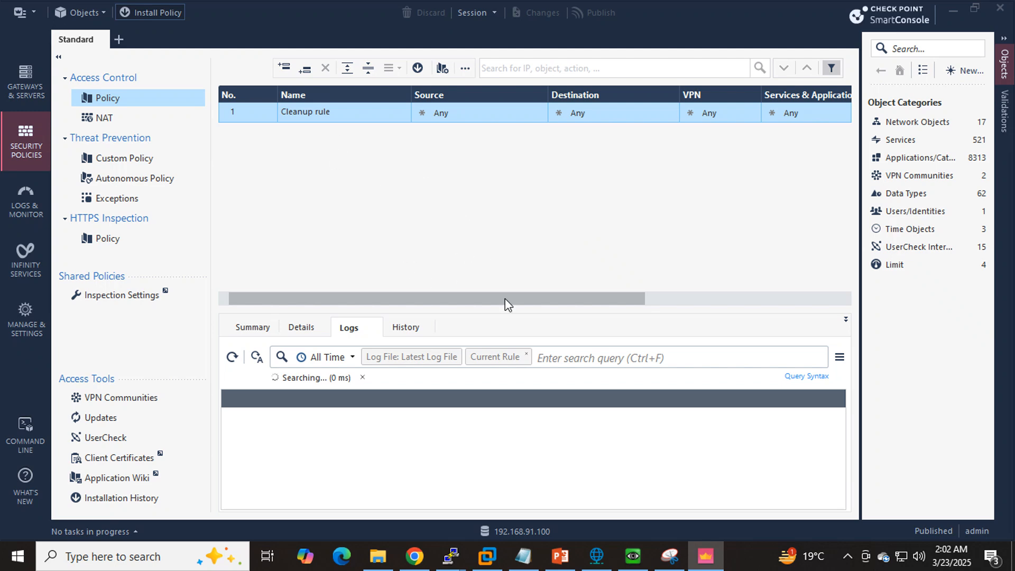
left_click(151, 13)
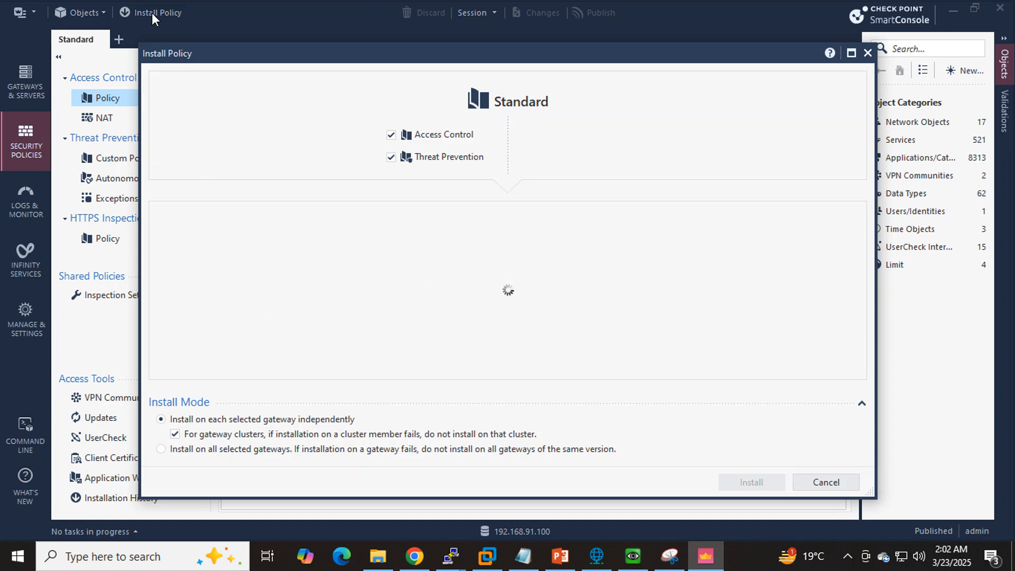
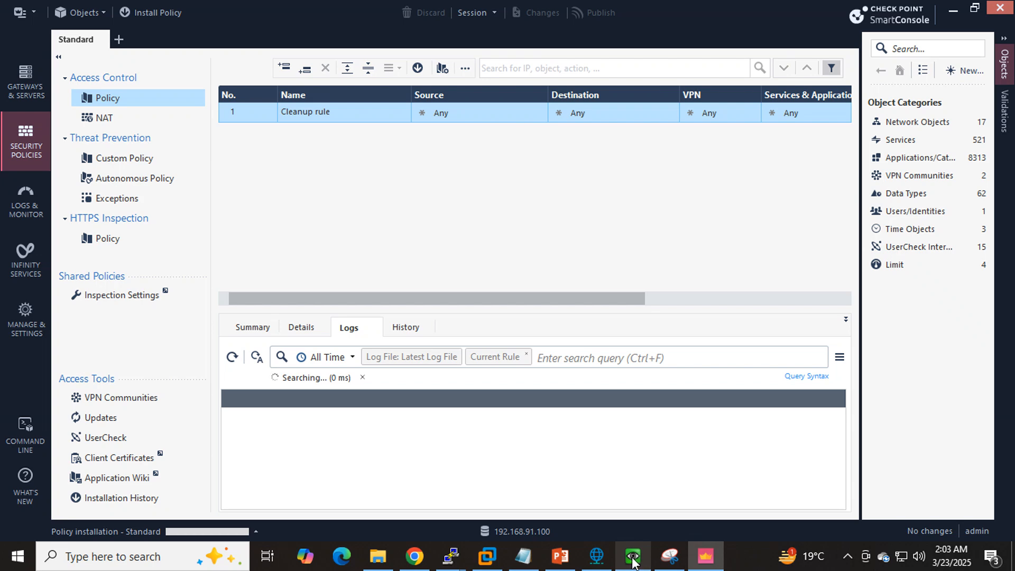
- Check the LAN PC's ping to 10.10.10.100 and the Standard policy installation's progress in the recent tasks
left_click(633, 560)
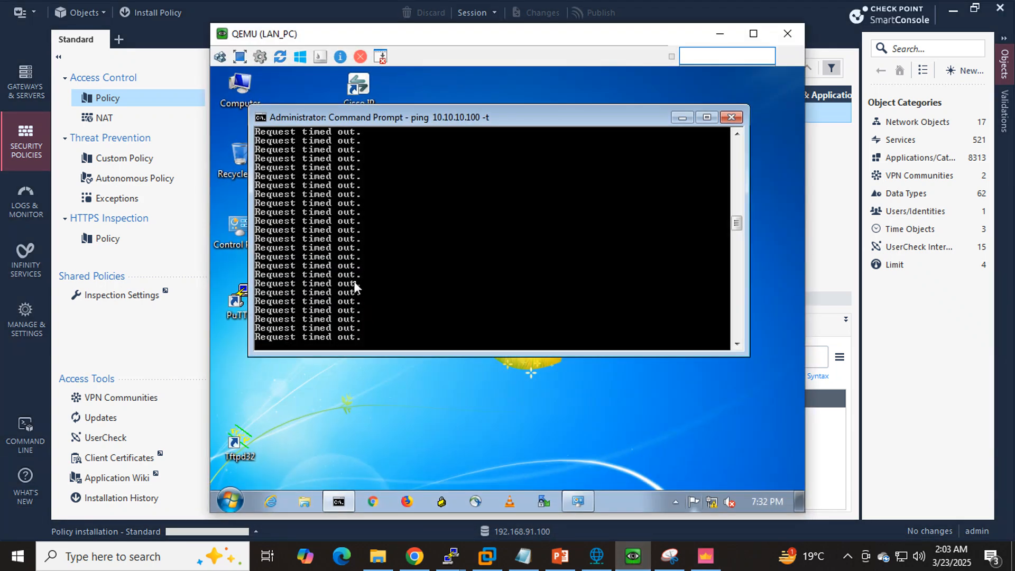
left_click(720, 34)
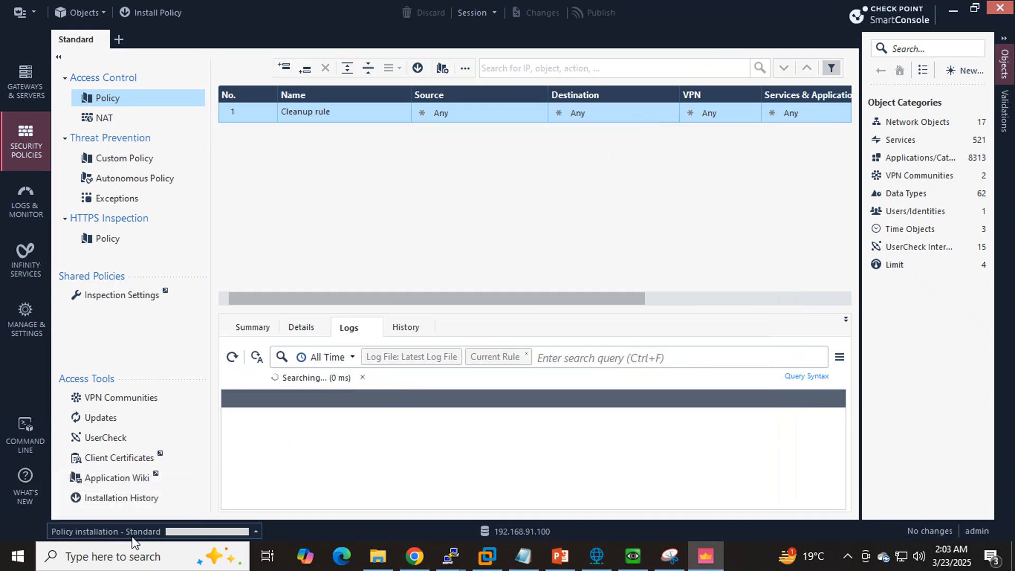
left_click(146, 533)
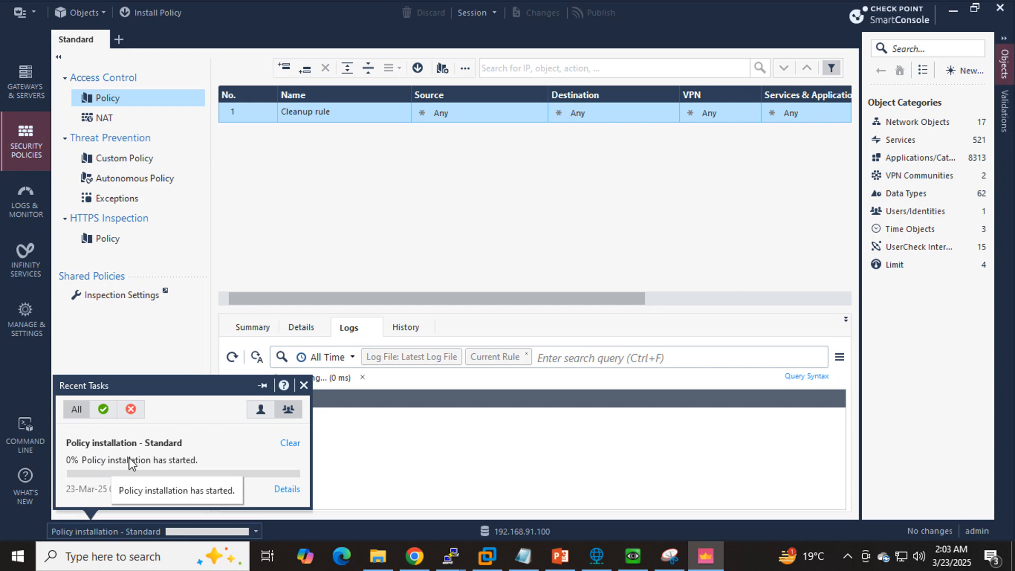
left_click(633, 555)
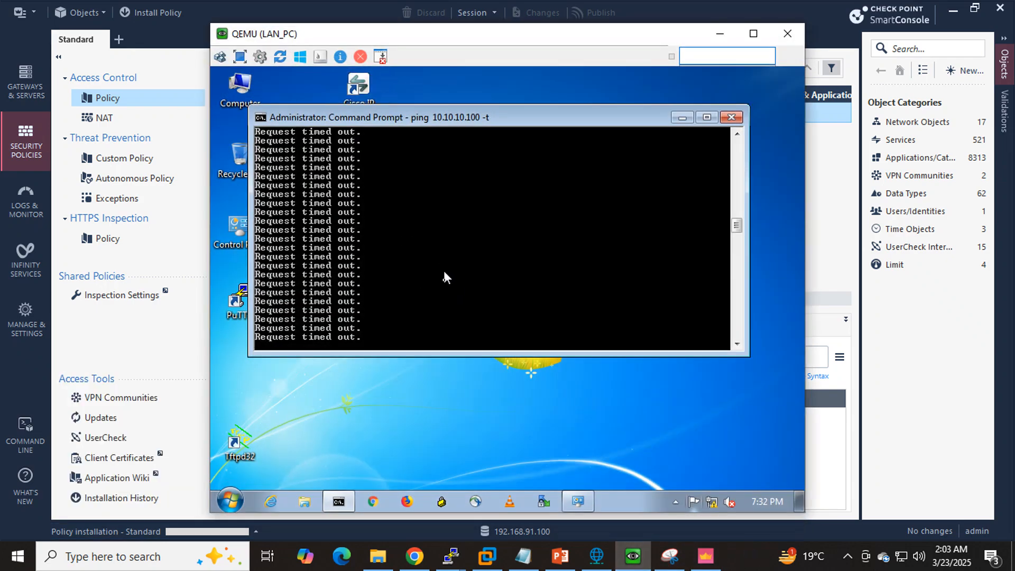
left_click(170, 520)
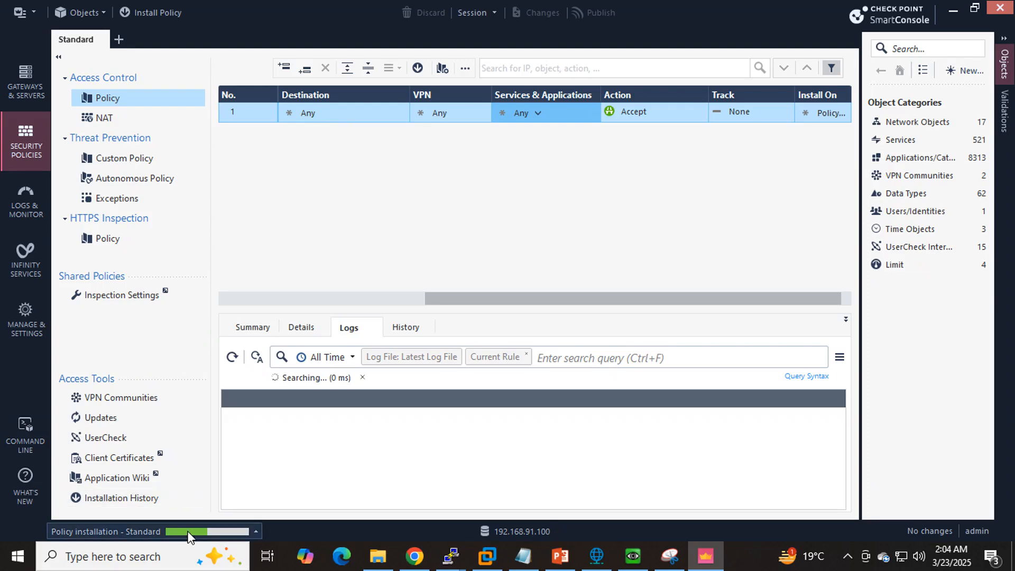
left_click(188, 535)
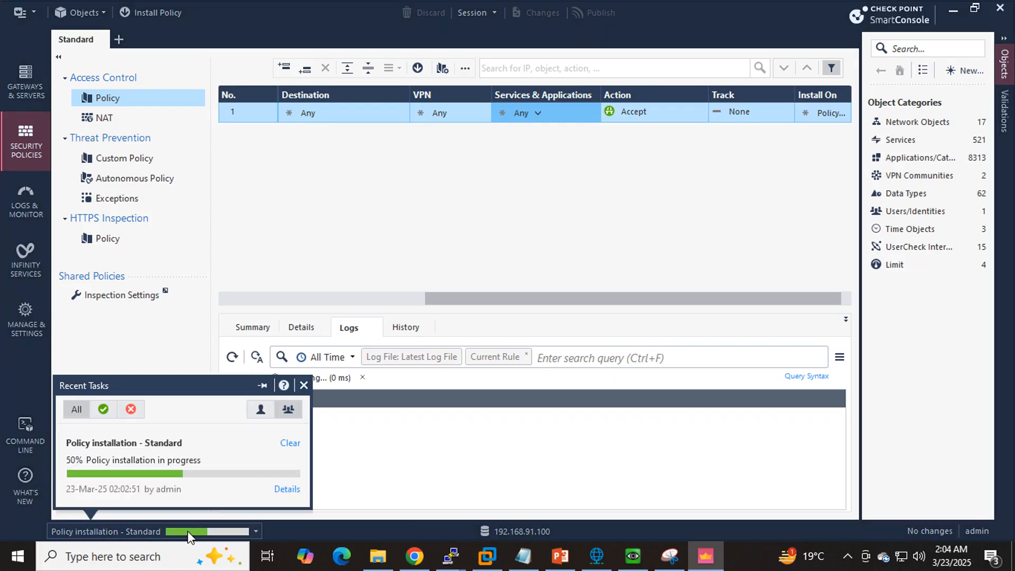
left_click(304, 385)
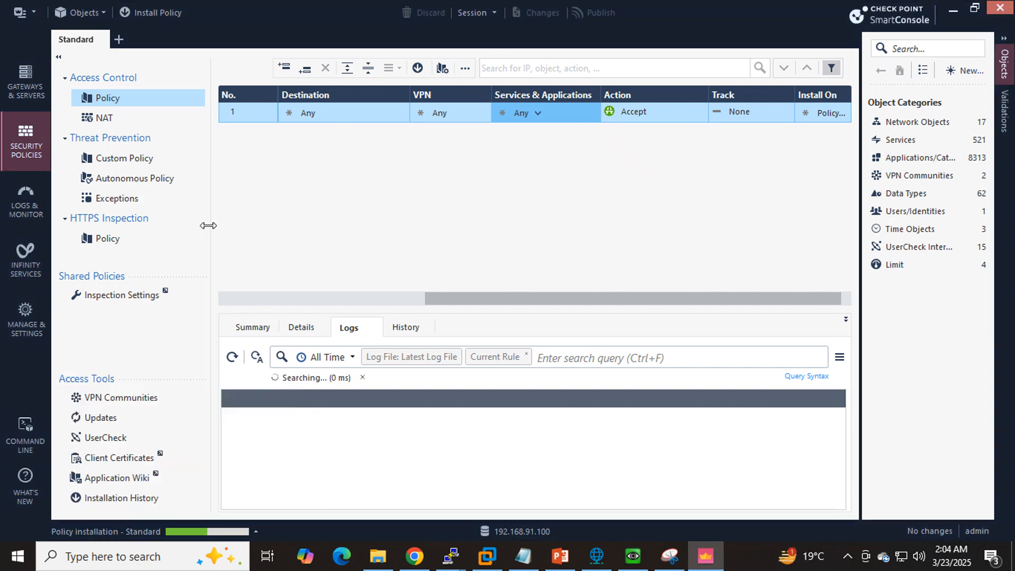
- Review the Cleanup rule's first columns, and recheck the LAN PC's ping and the policy installation task
left_click_drag(436, 303, 183, 299)
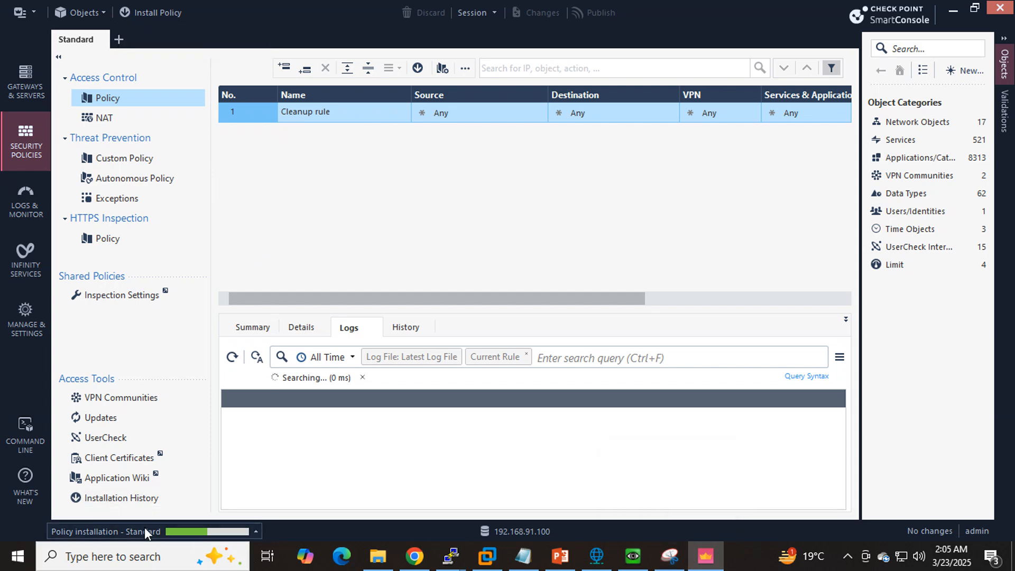
left_click(633, 561)
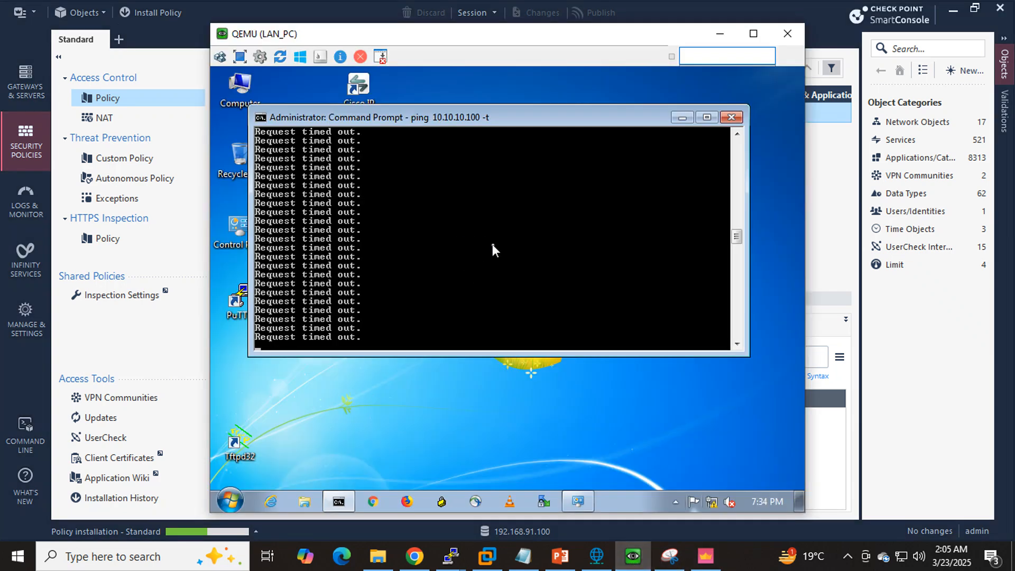
left_click(723, 35)
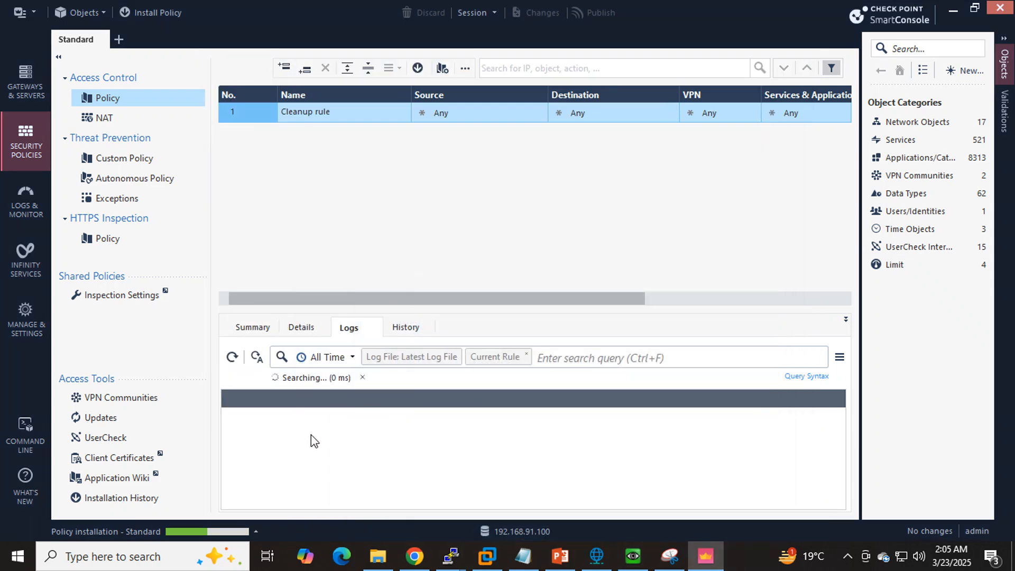
left_click(202, 528)
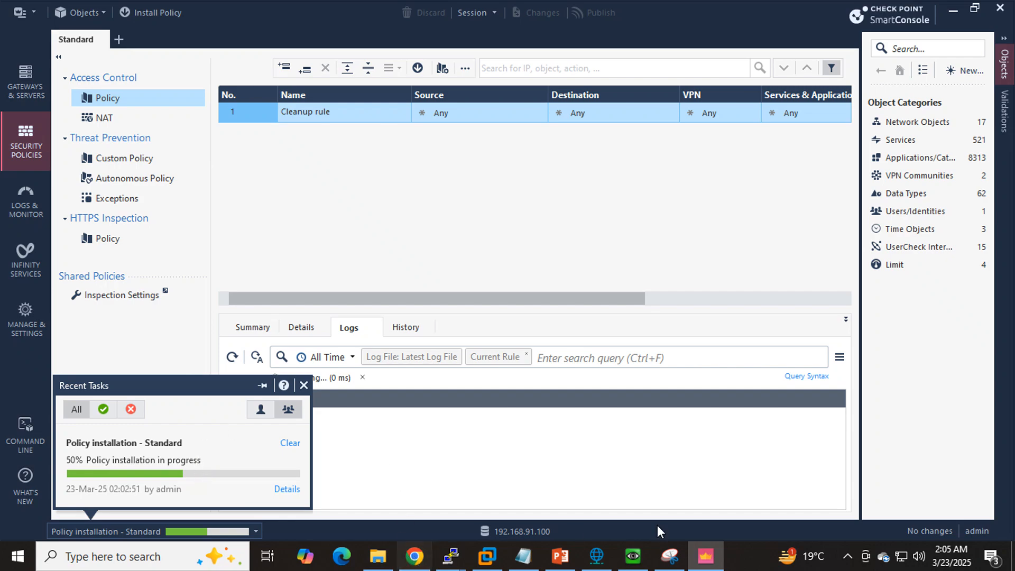
left_click(631, 560)
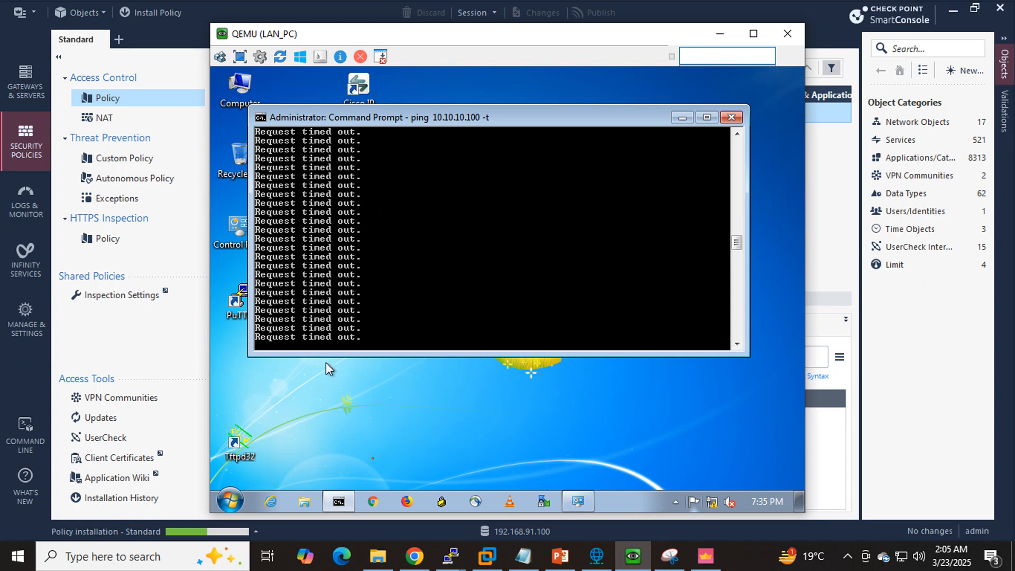
- Look over the lab topology and the LAN PC's ping, and return to SmartConsole to recheck the installation task
left_click(423, 565)
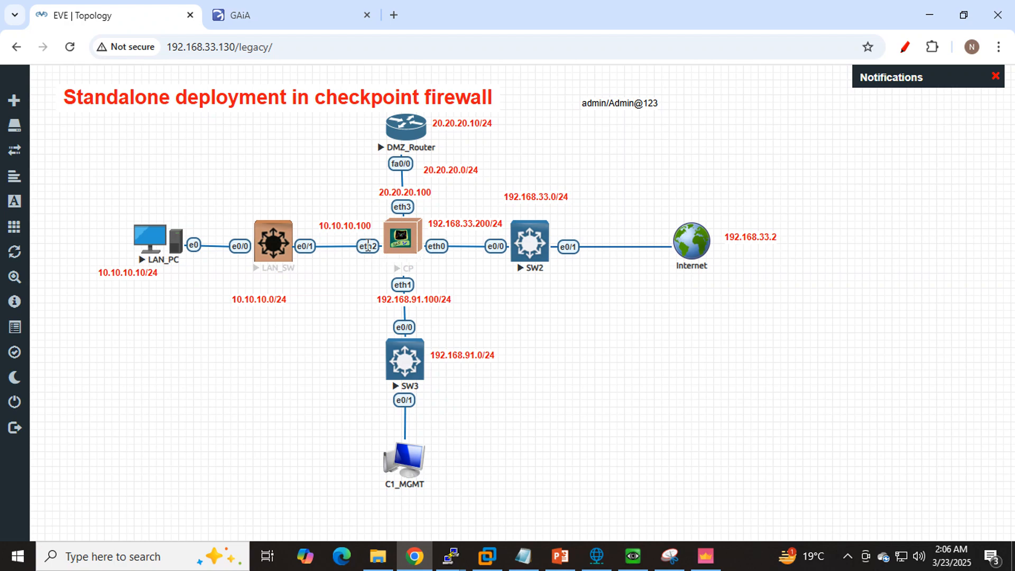
left_click(632, 555)
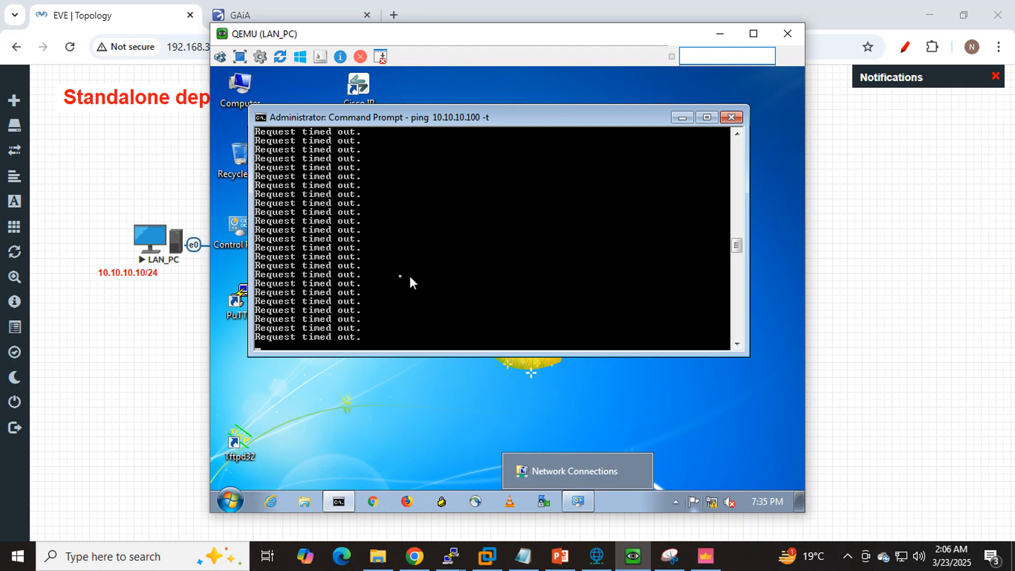
left_click(711, 552)
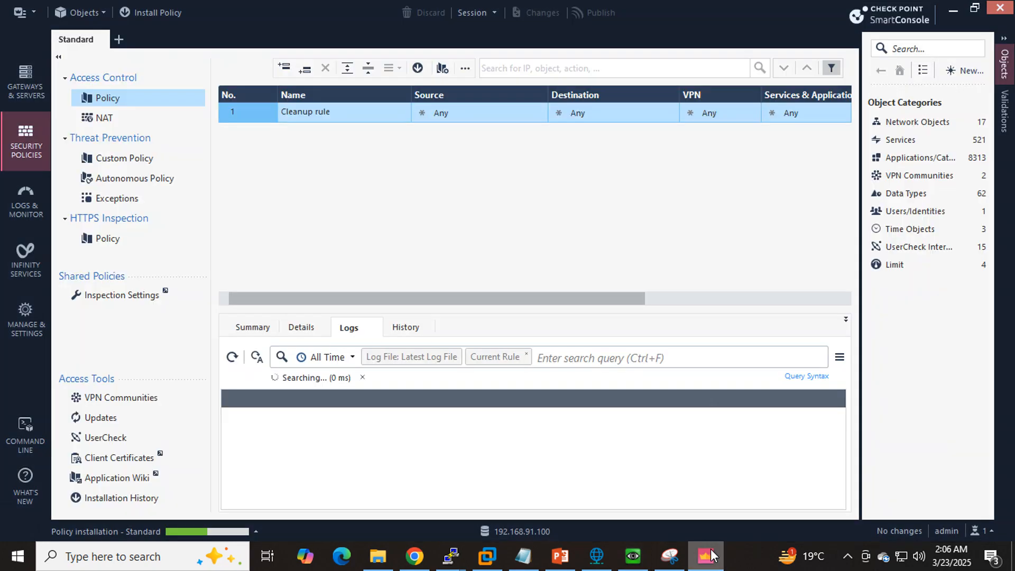
left_click(217, 530)
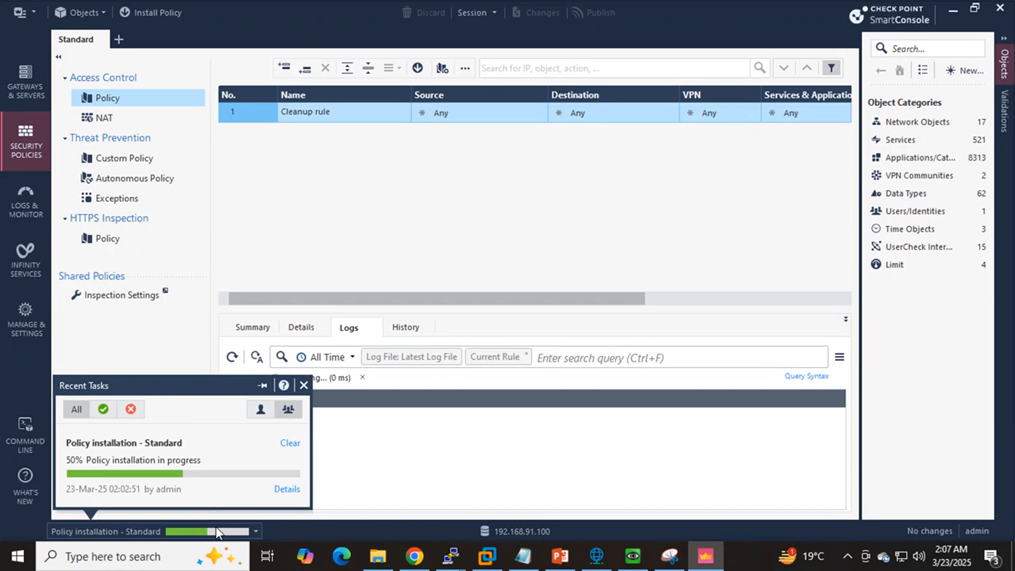
- View the installation task's details and the NAT rules, and return to the Access Control policy to check the installation's status
left_click(287, 489)
left_click(112, 119)
left_click(879, 80)
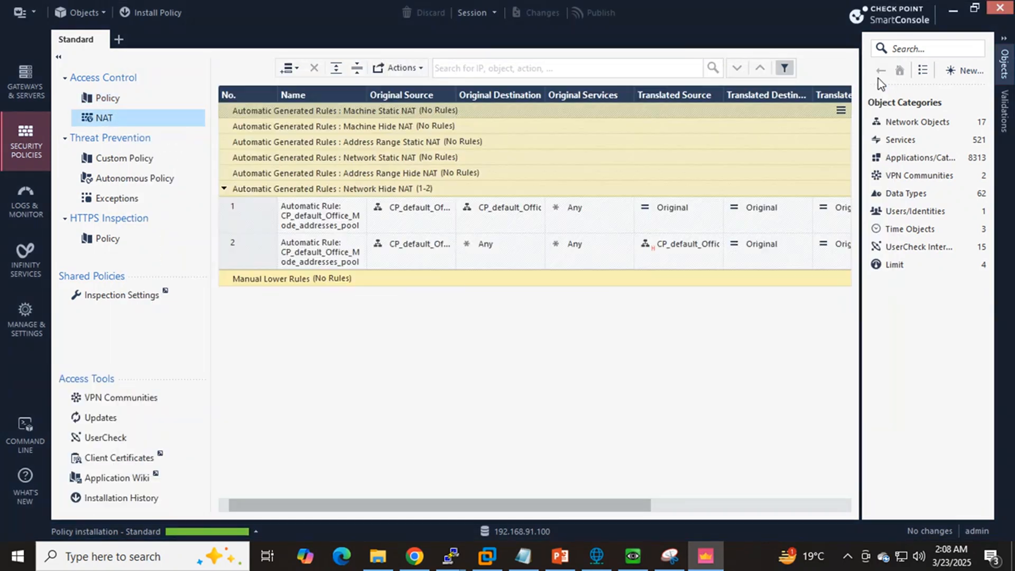
left_click(107, 97)
left_click(243, 530)
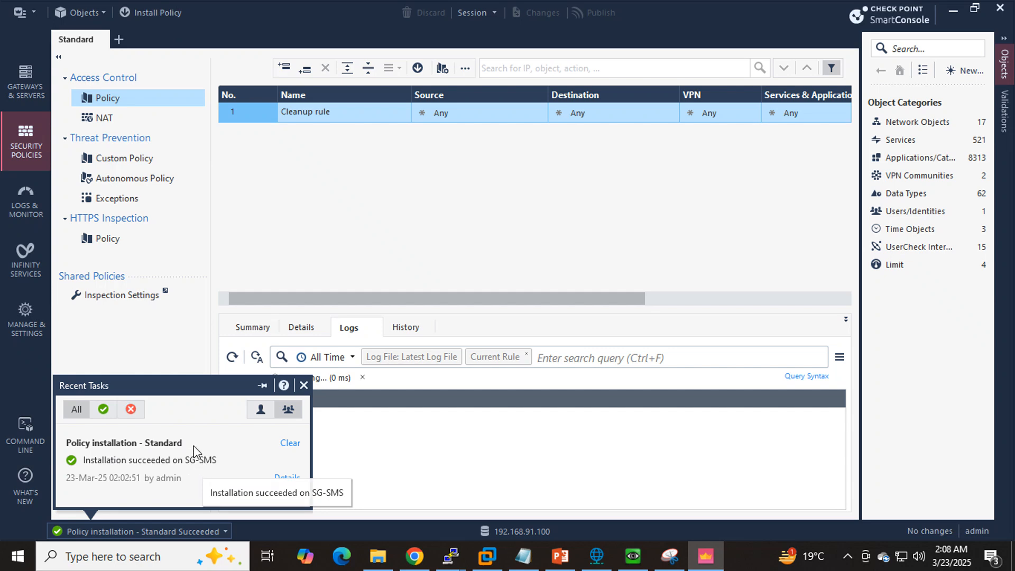
left_click(303, 386)
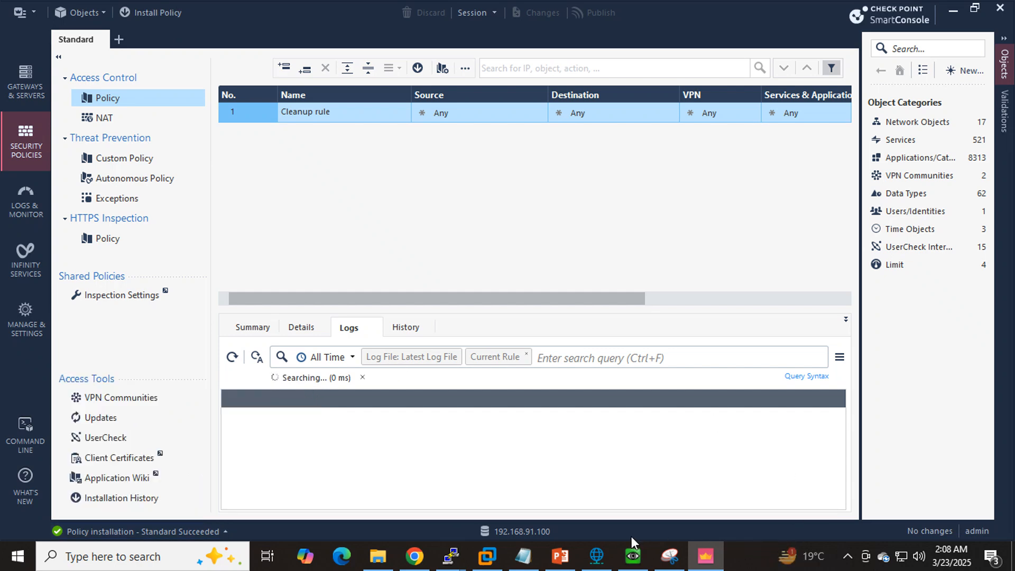
- Switch to the LAN PC and examine the history of its ping output for 10.10.10.100
left_click(632, 557)
scroll(605, 224, "up", 7)
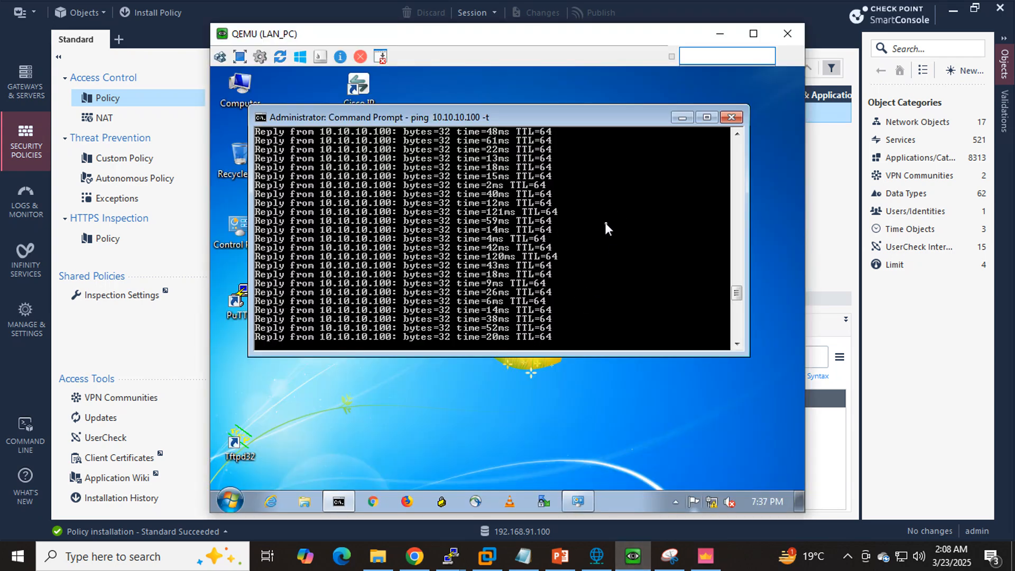
scroll(605, 225, "down", 5)
scroll(605, 225, "up", 11)
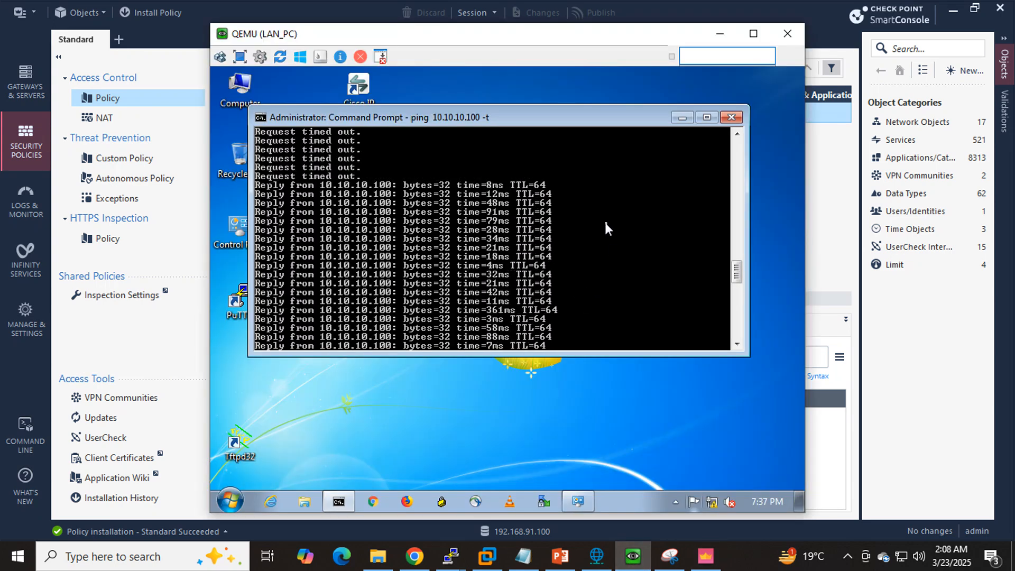
scroll(605, 224, "down", 10)
scroll(605, 225, "up", 3)
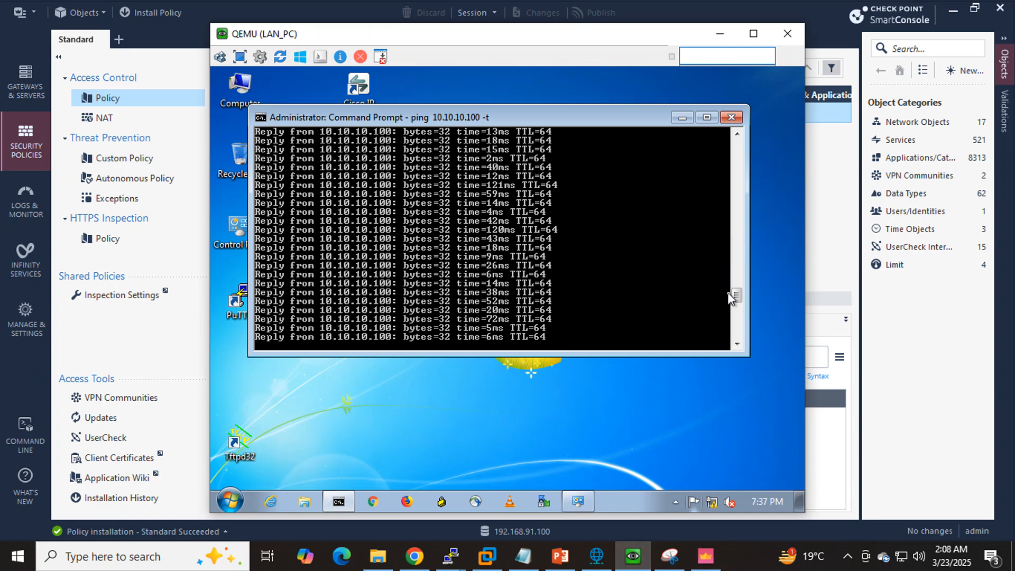
mouse_move(736, 283)
left_mouse_down()
mouse_move(736, 296)
mouse_move(737, 247)
mouse_move(737, 338)
mouse_move(740, 301)
left_mouse_up()
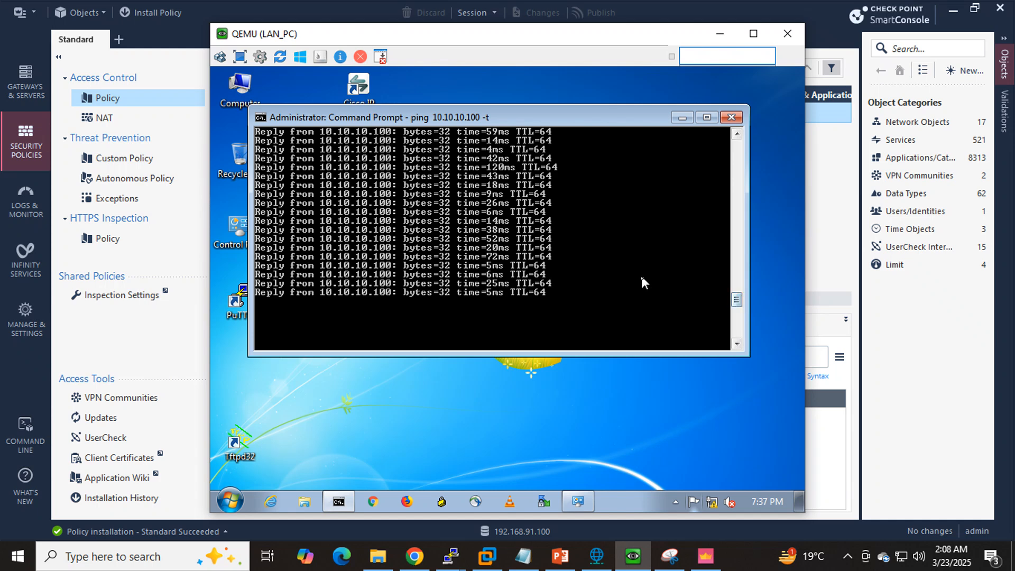
- Stop the running ping on the LAN PC and start a continuous ping to 8.8.8.8
key("ctrl+c")
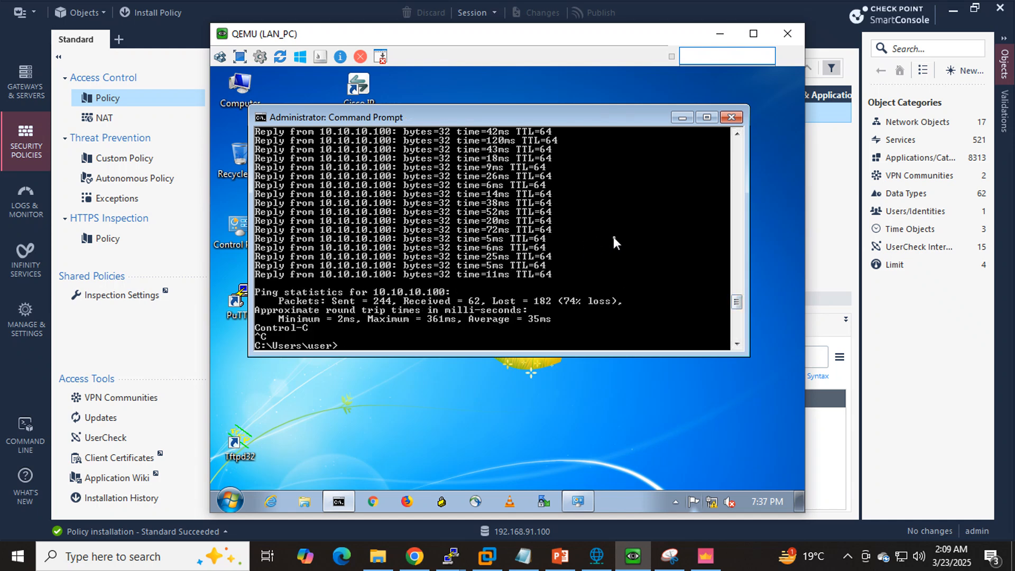
type("ping 8.8.8.8 -t")
key("Return")
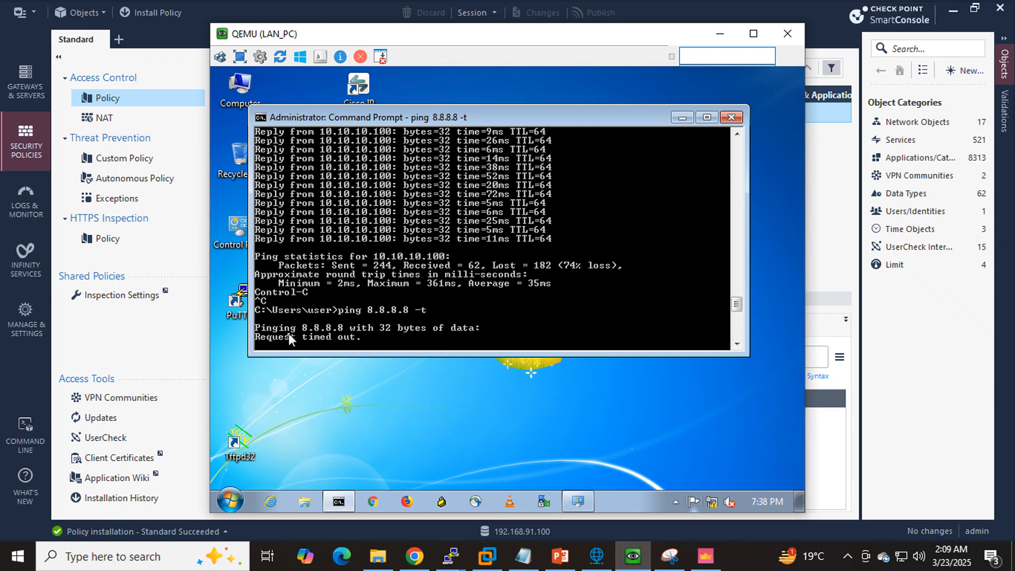
left_click(388, 376)
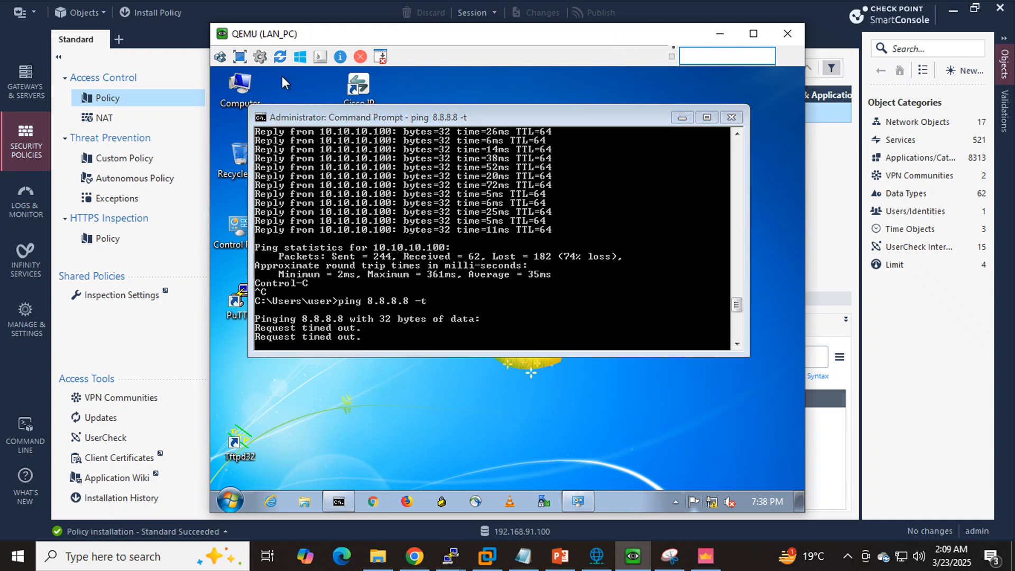
- Return to SmartConsole, review the Cleanup rule, and check it against the lab topology in the browser
left_click(719, 33)
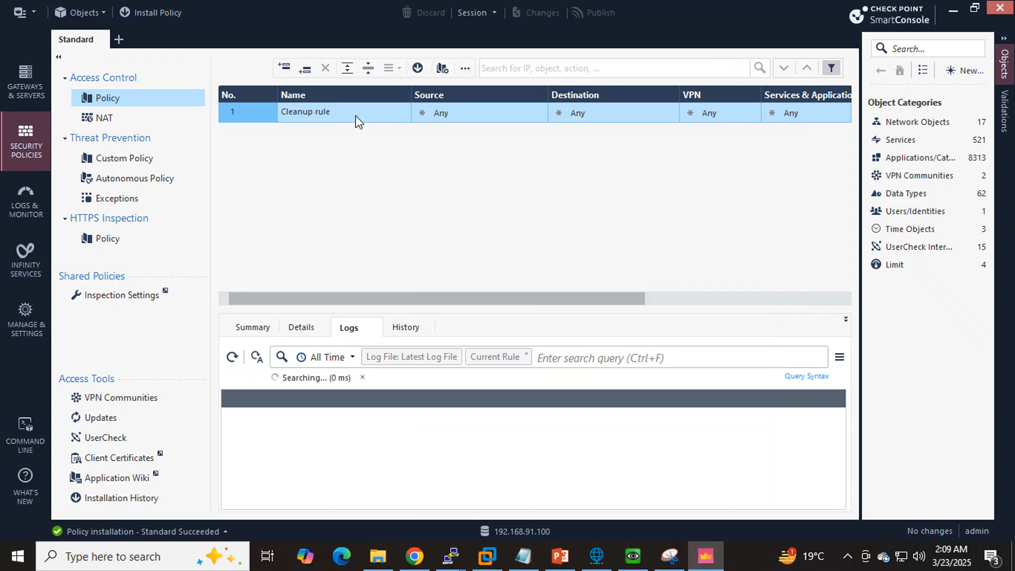
left_click(355, 116)
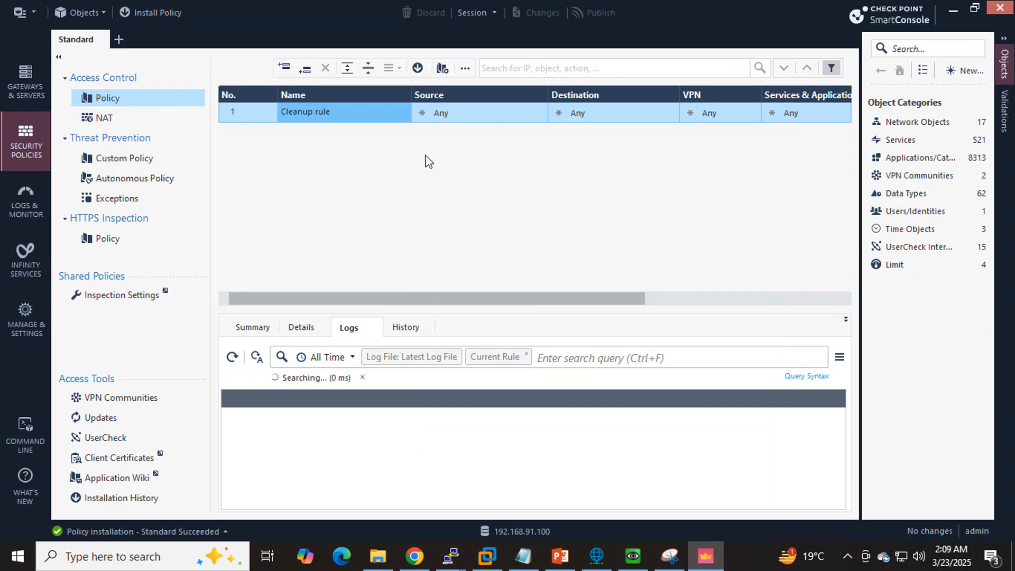
left_click(421, 559)
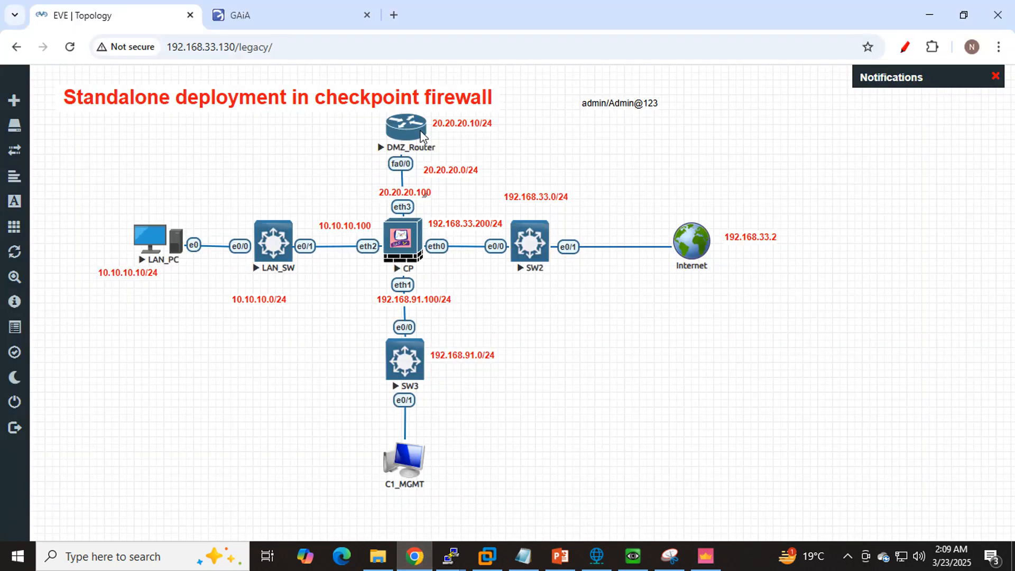
left_click(926, 16)
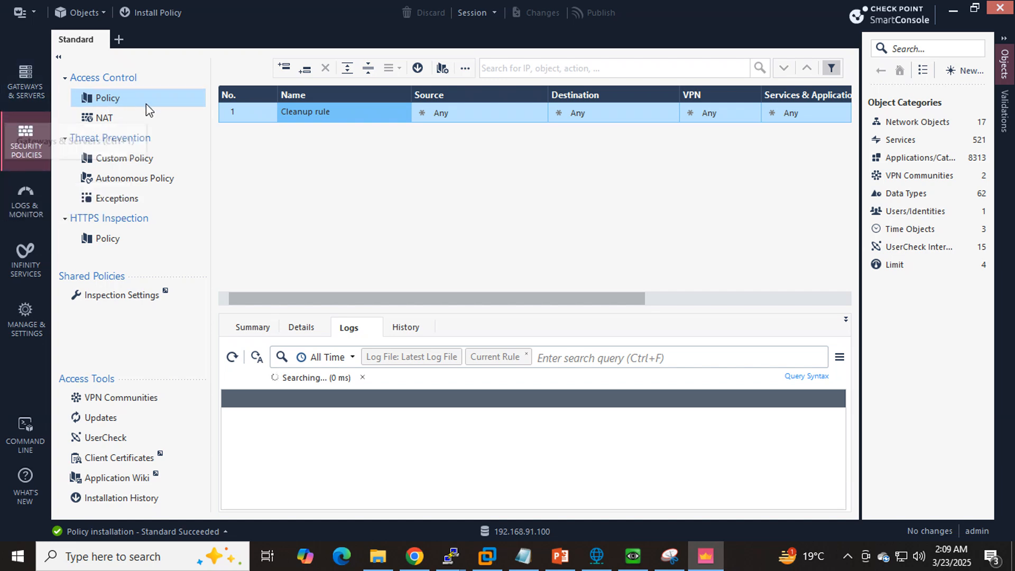
- Open the Access Control NAT rulebase and examine its automatically generated rules
left_click(104, 117)
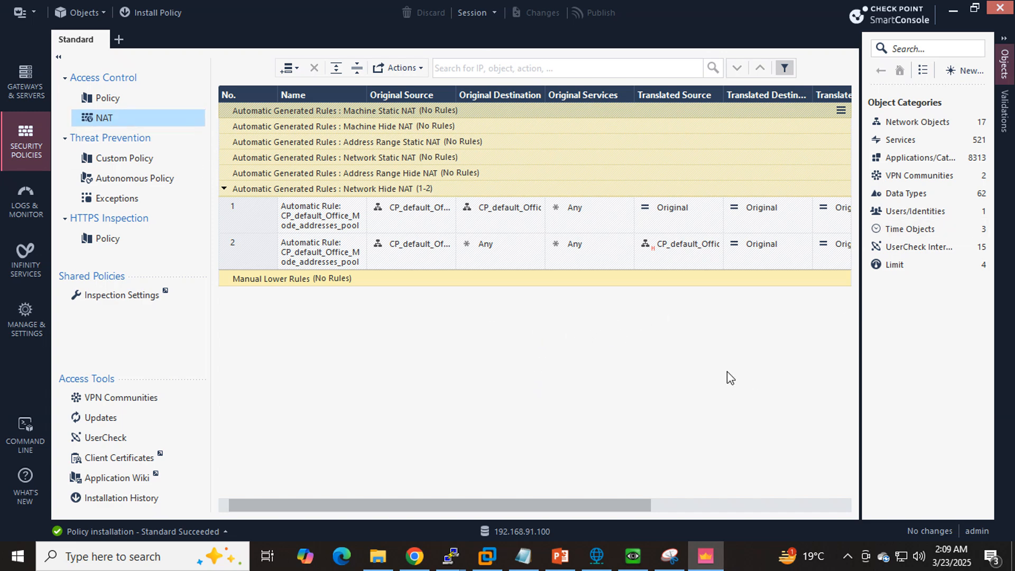
left_click(965, 72)
left_click(942, 88)
- Check the LAN PC's running ping to 8.8.8.8, glance at the lab topology in the browser, and return to SmartConsole
left_click(631, 558)
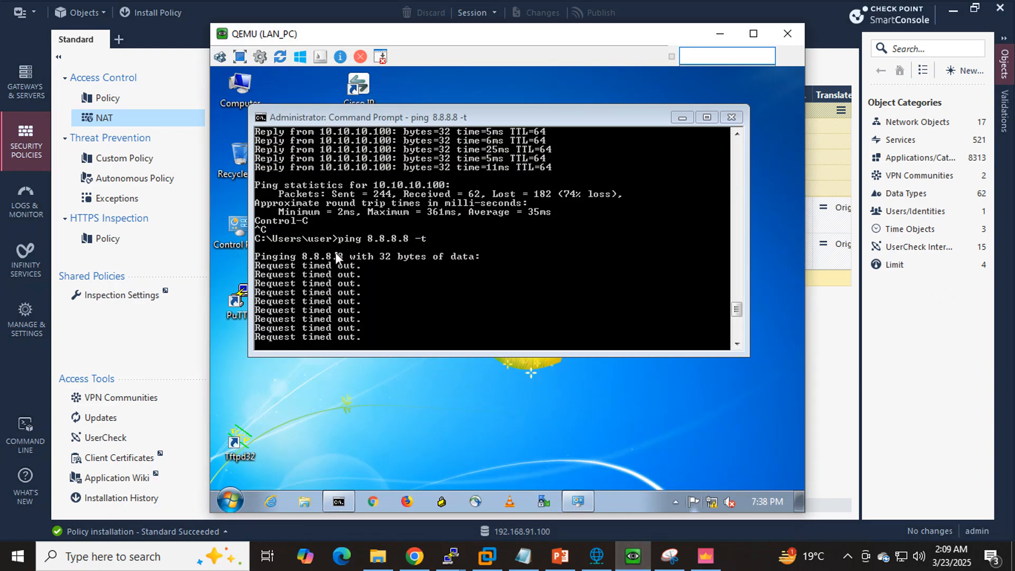
left_click(719, 33)
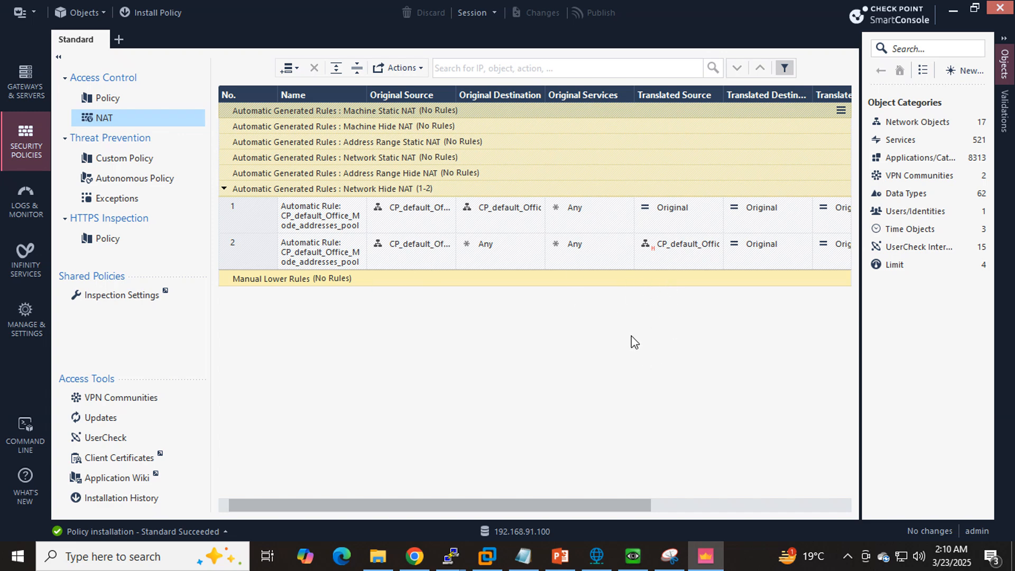
left_click(414, 546)
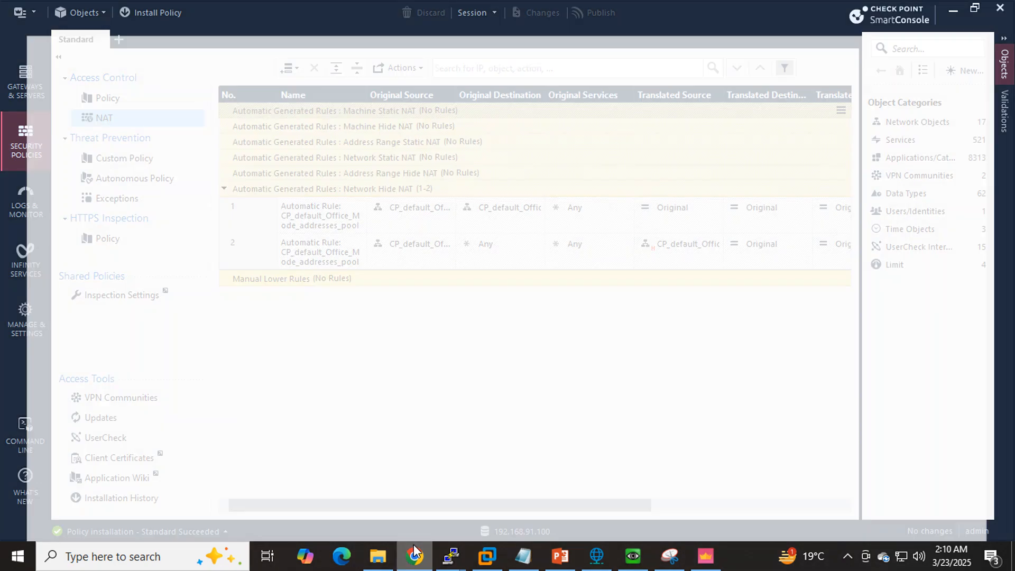
left_click(415, 549)
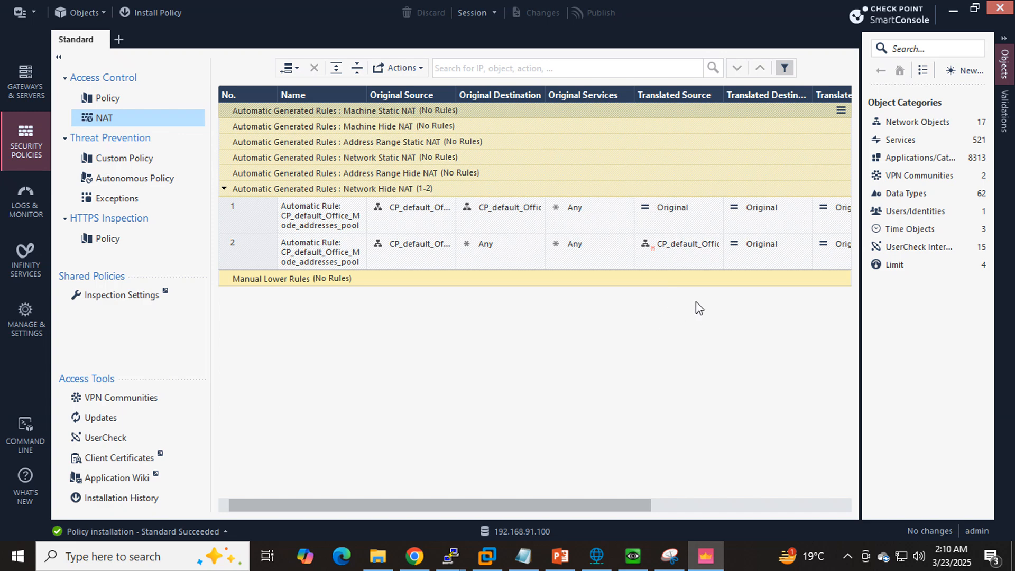
- Start a new network object, check the LAN subnet in the browser's lab topology, and name the object LAN_10.10.10.0
left_click(969, 78)
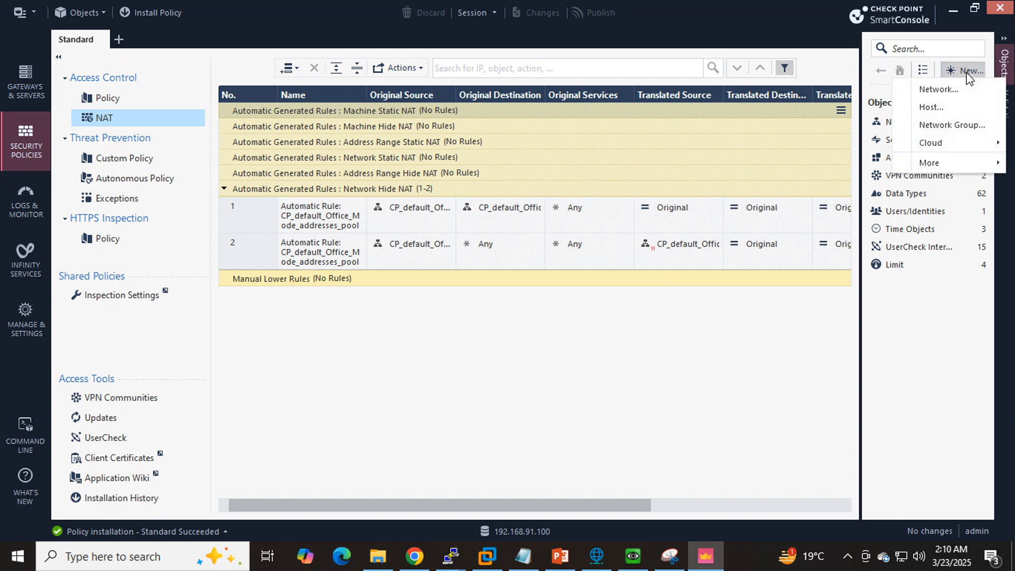
left_click(945, 91)
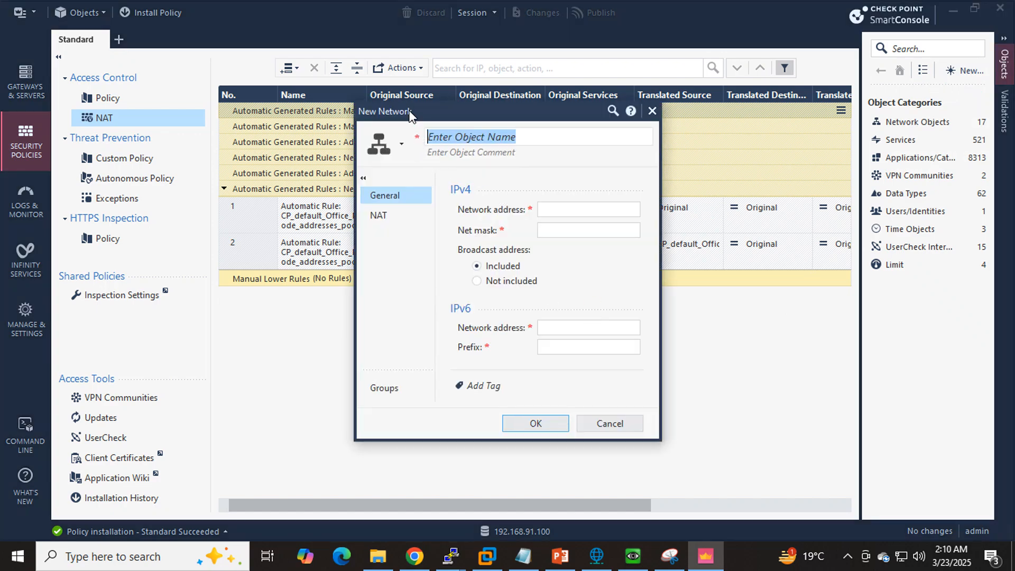
left_click_drag(409, 115, 404, 210)
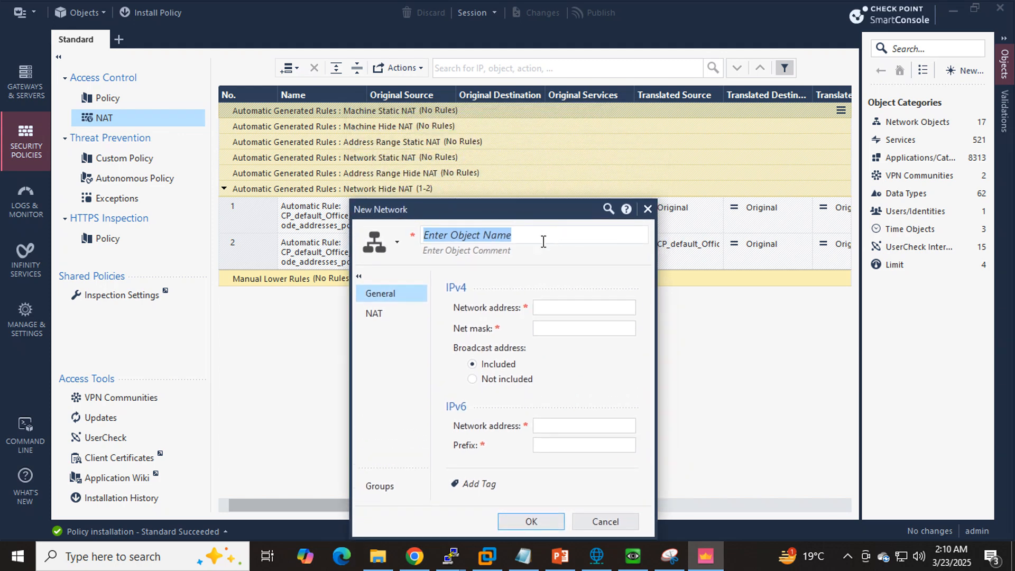
left_click(426, 557)
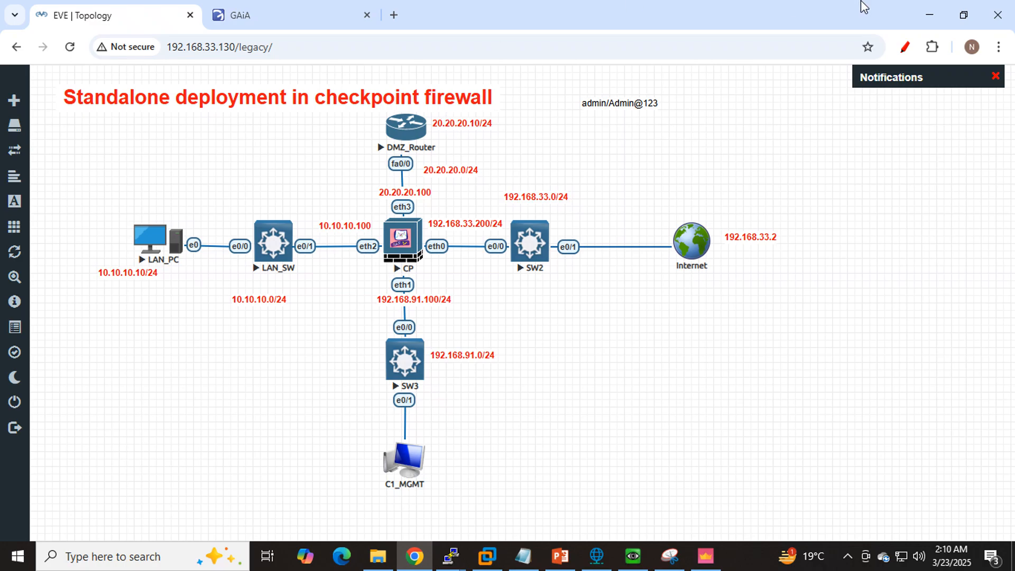
left_click(928, 11)
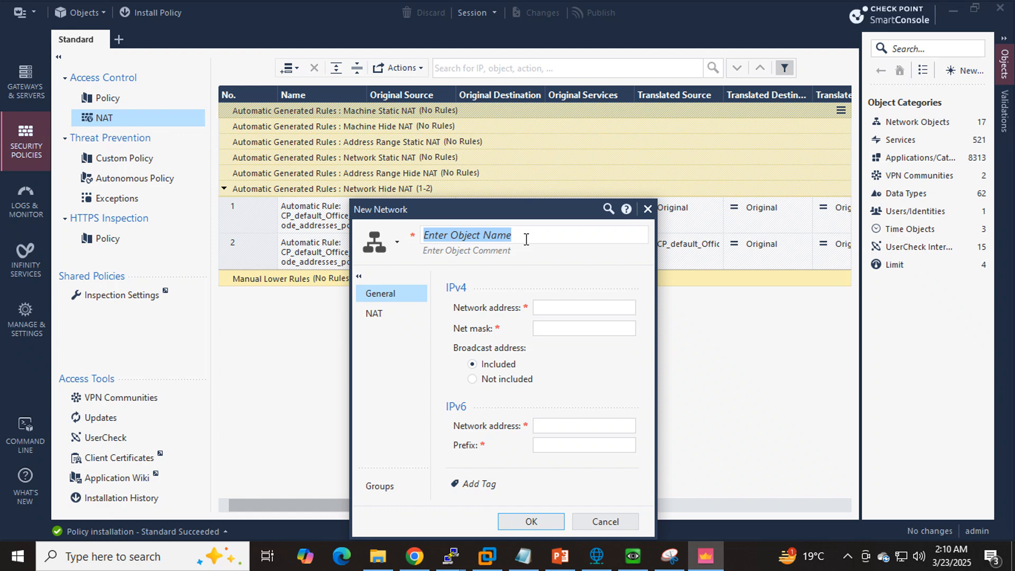
type("LAN")
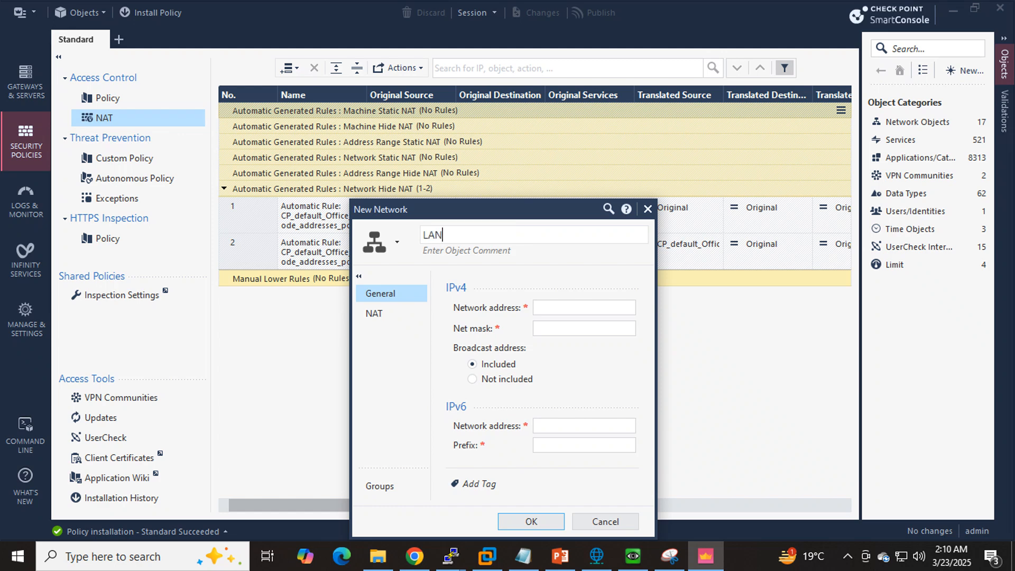
type("_10.10.10.")
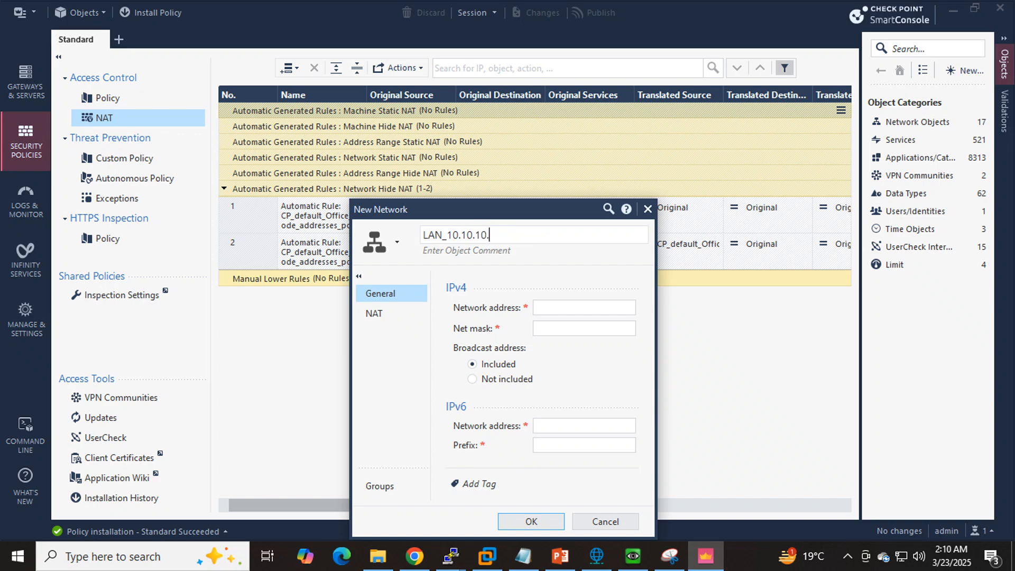
type("0")
- Set the new network object's IPv4 network address to 10.10.10.0 and its net mask to 255.255.255.0
left_click(559, 307)
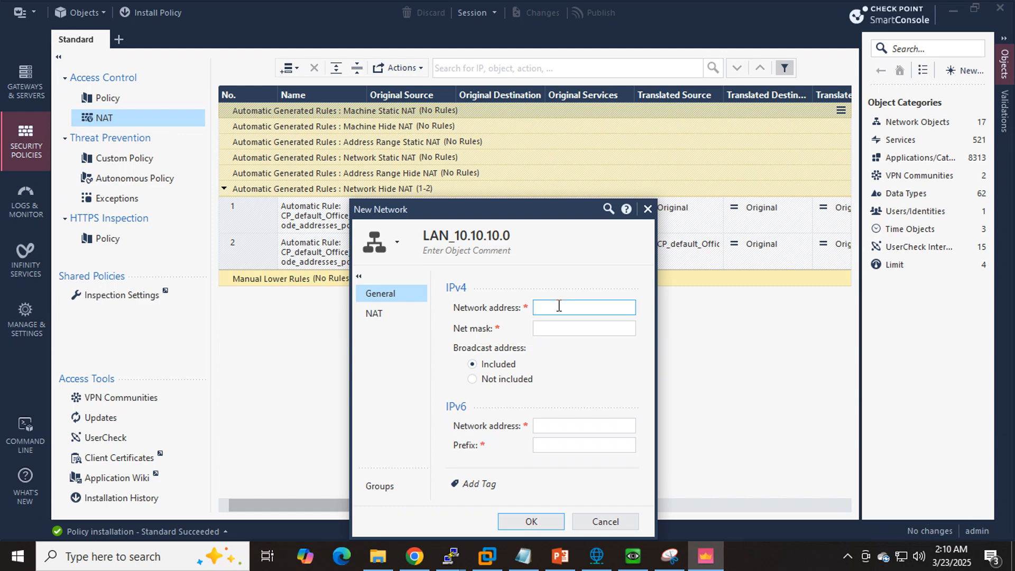
type("10.10.10.1")
key("BackSpace")
type("0")
key("Tab")
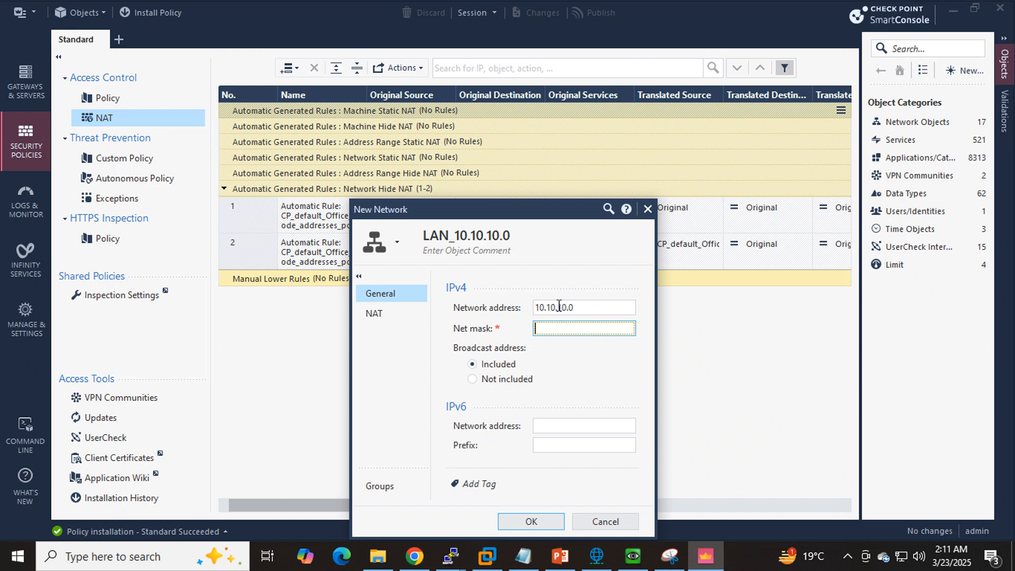
type("255.255.255.0")
- Capture the New Network dialog with Snipping Tool and mark the object name, network address, net mask and NAT page on the snip
left_click_drag(592, 304, 534, 308)
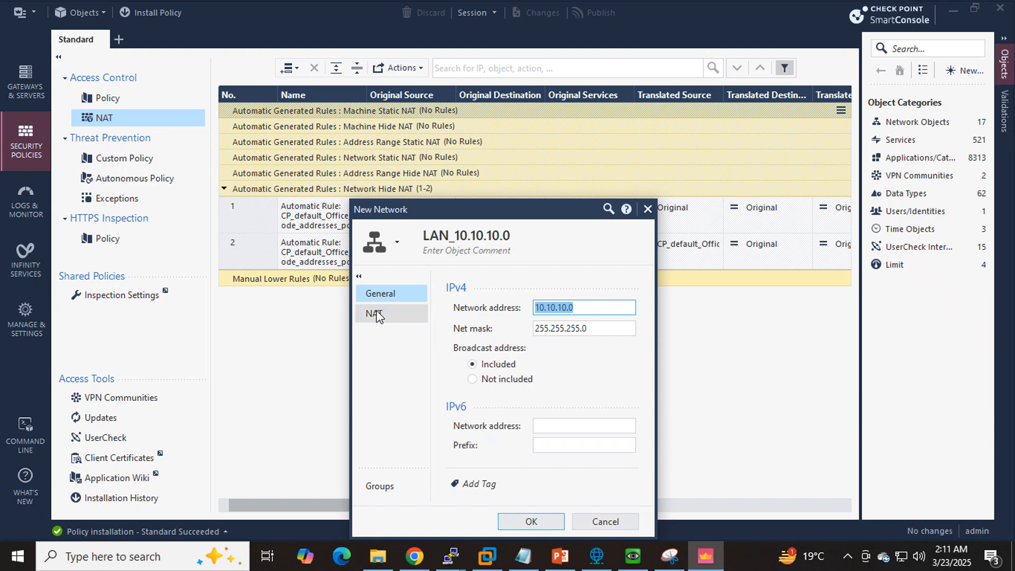
left_click(669, 556)
left_click(159, 52)
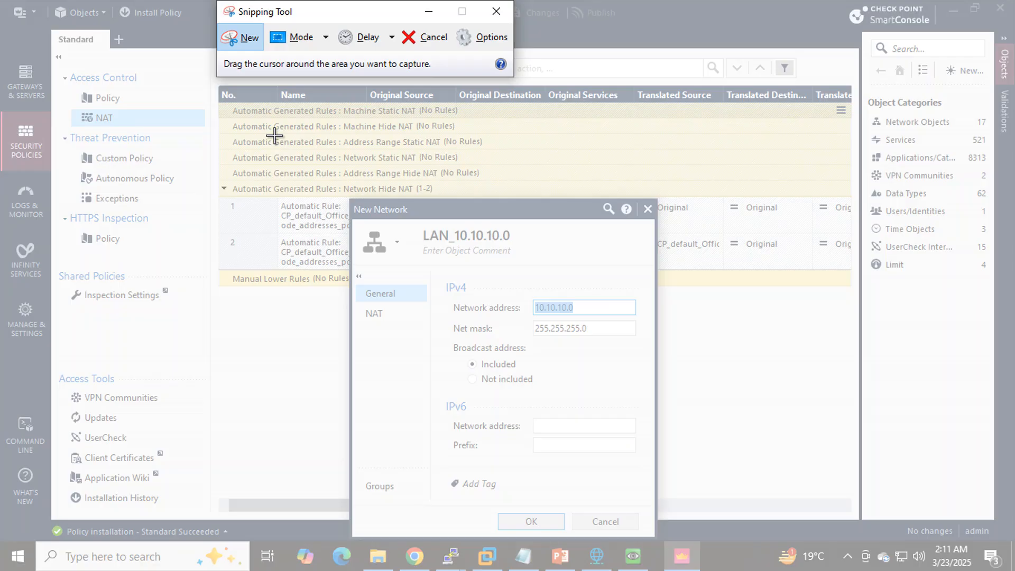
left_click_drag(270, 137, 707, 541)
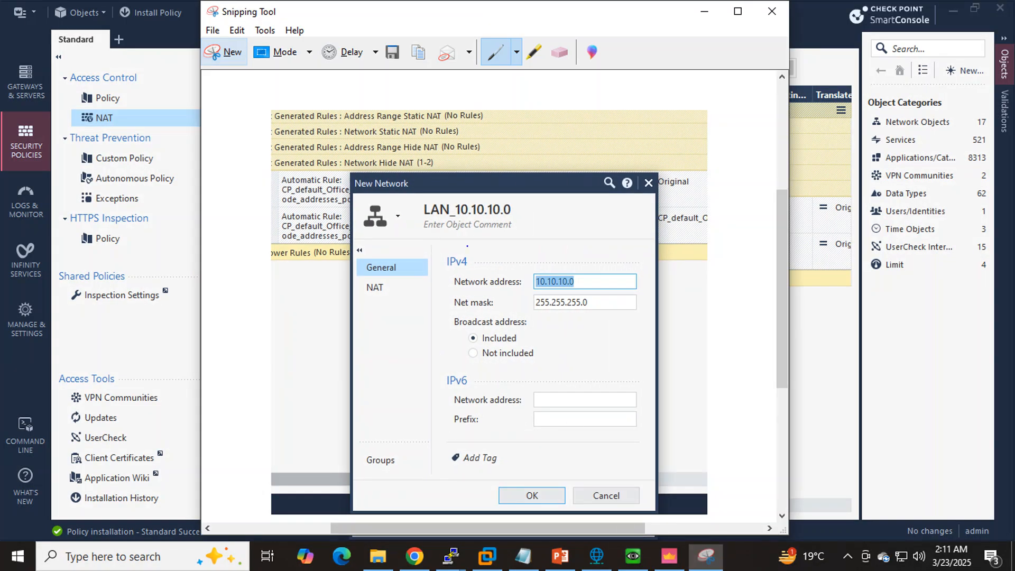
left_click_drag(425, 223, 527, 215)
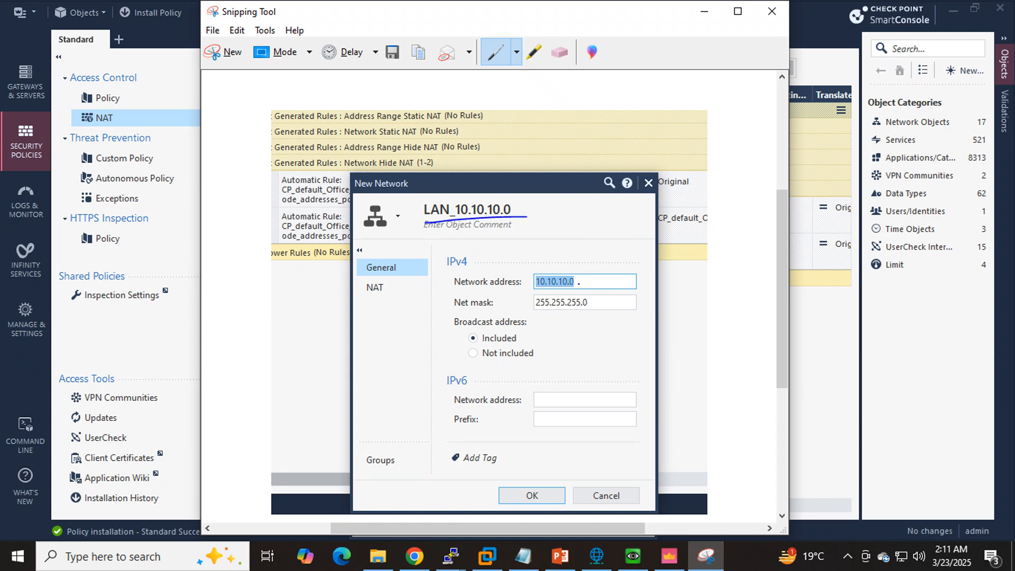
left_click_drag(579, 283, 640, 230)
left_click_drag(596, 305, 632, 288)
left_click_drag(579, 286, 651, 221)
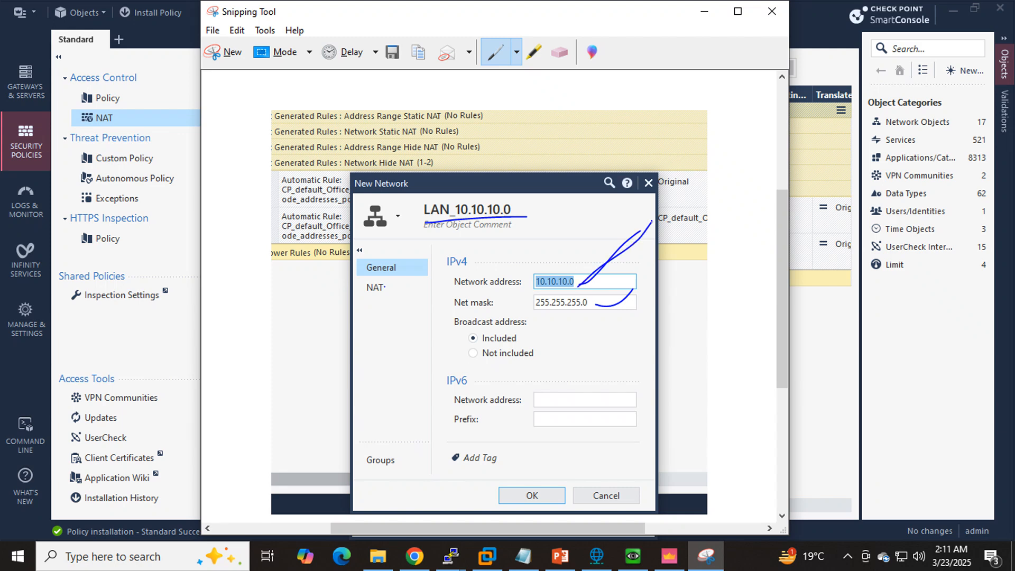
mouse_move(589, 283)
left_mouse_down()
mouse_move(696, 257)
mouse_move(673, 270)
left_mouse_up()
left_click_drag(364, 295, 388, 294)
left_click(703, 11)
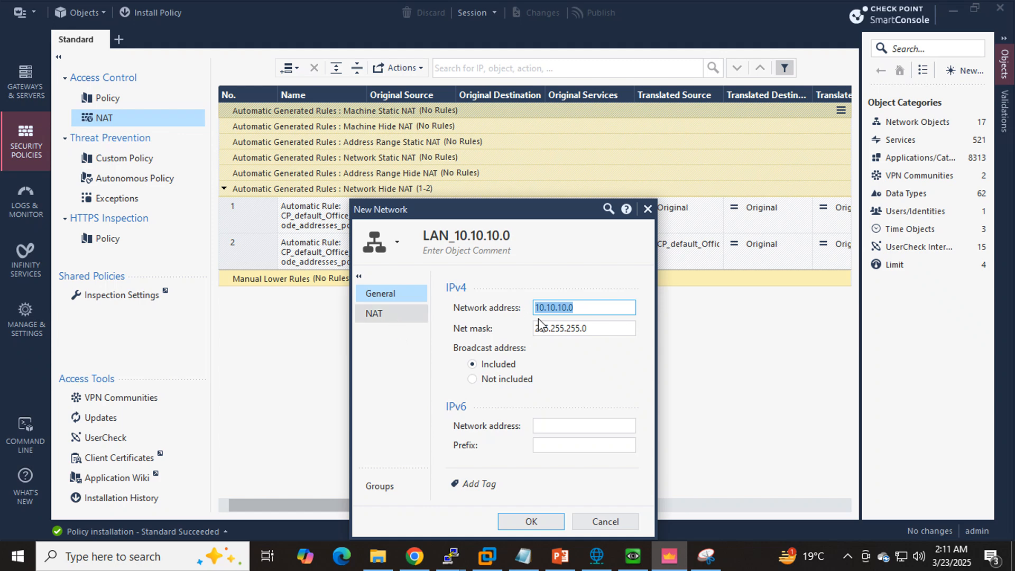
- Show the network object's NAT settings, capture them in Snipping Tool, and underline the address translation heading and automatic rules option
left_click(388, 314)
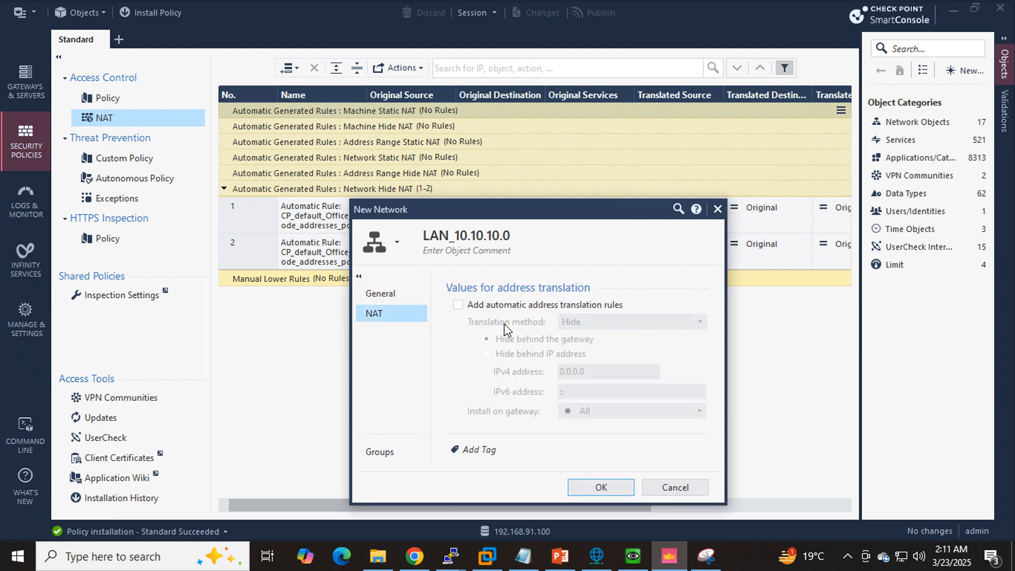
left_click(706, 560)
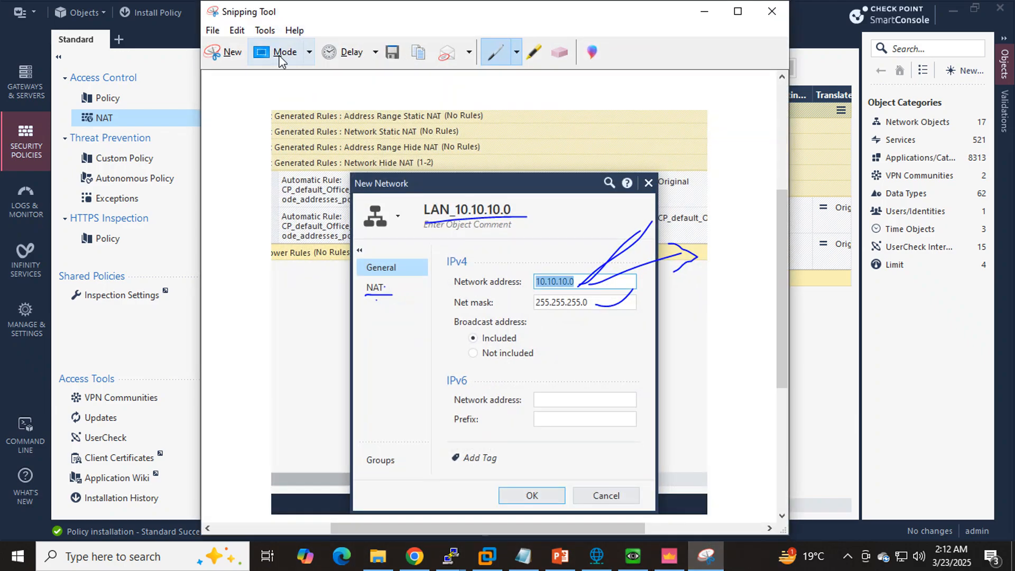
left_click(222, 55)
left_click_drag(331, 174, 743, 508)
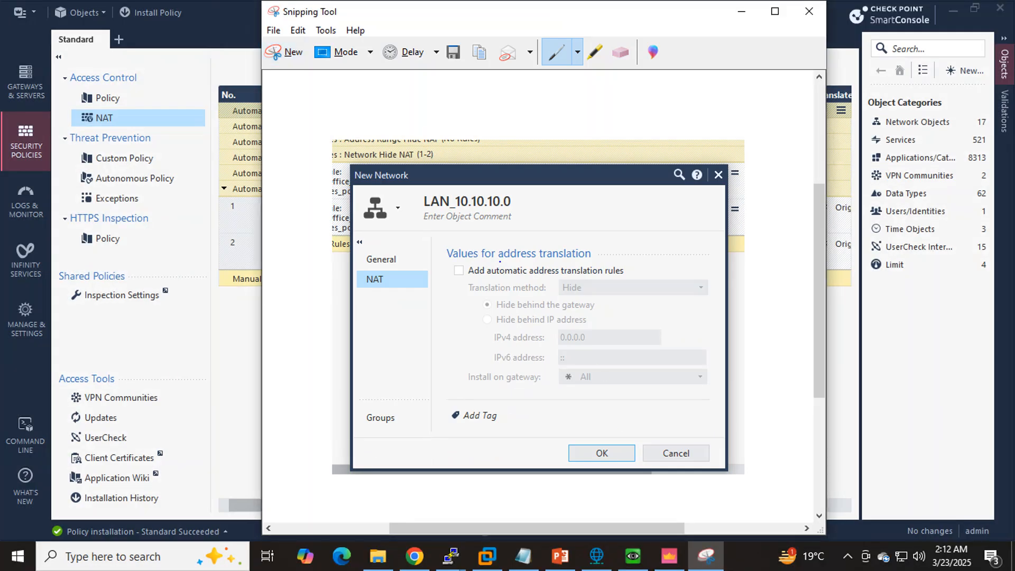
left_click_drag(446, 260, 617, 261)
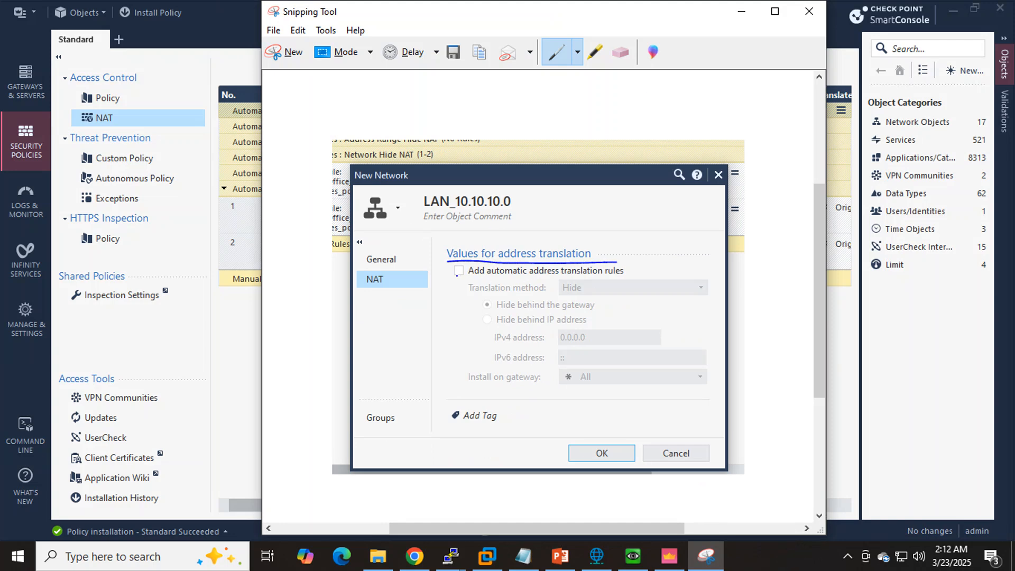
left_click_drag(455, 280, 634, 281)
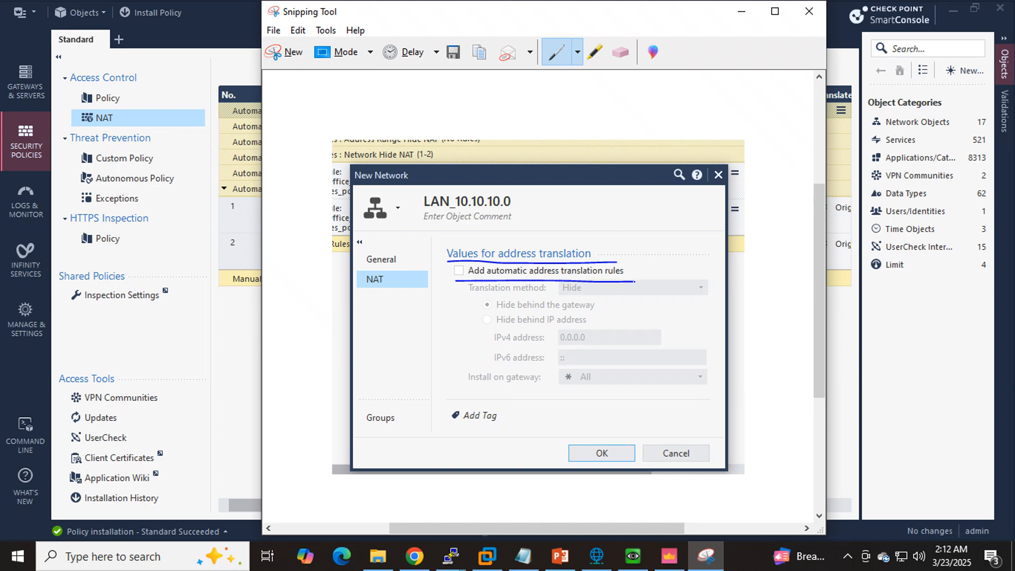
- Back in SmartConsole, enable automatic address translation rules for LAN_10.10.10.0, hiding behind the gateway on all gateways, and save the object
left_click(741, 11)
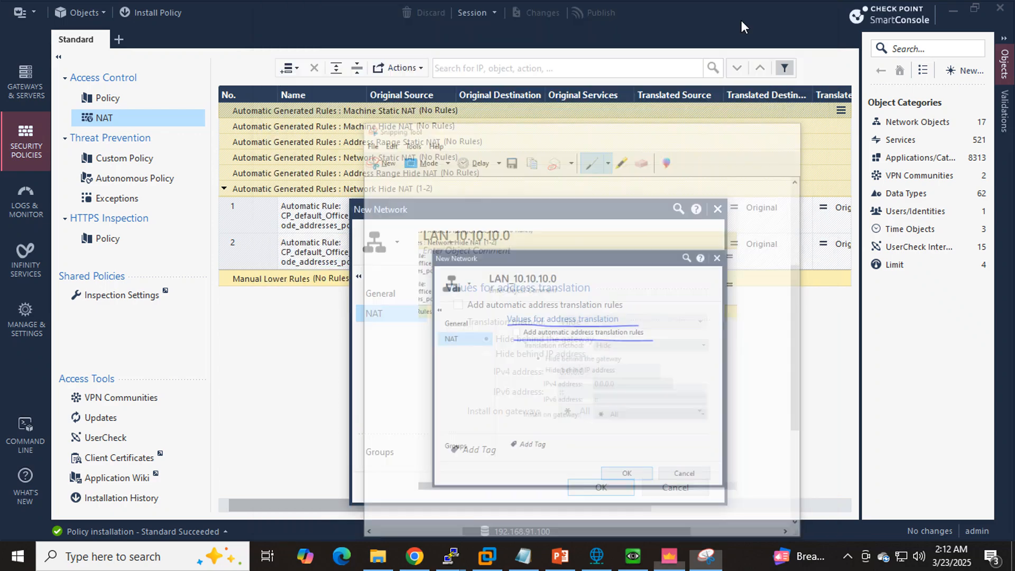
left_click(458, 305)
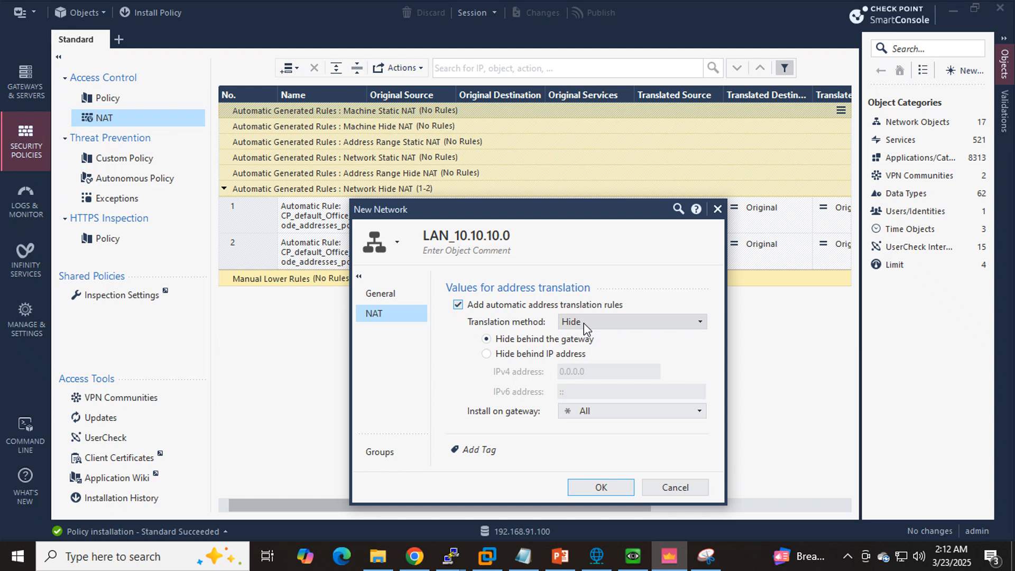
left_click(591, 488)
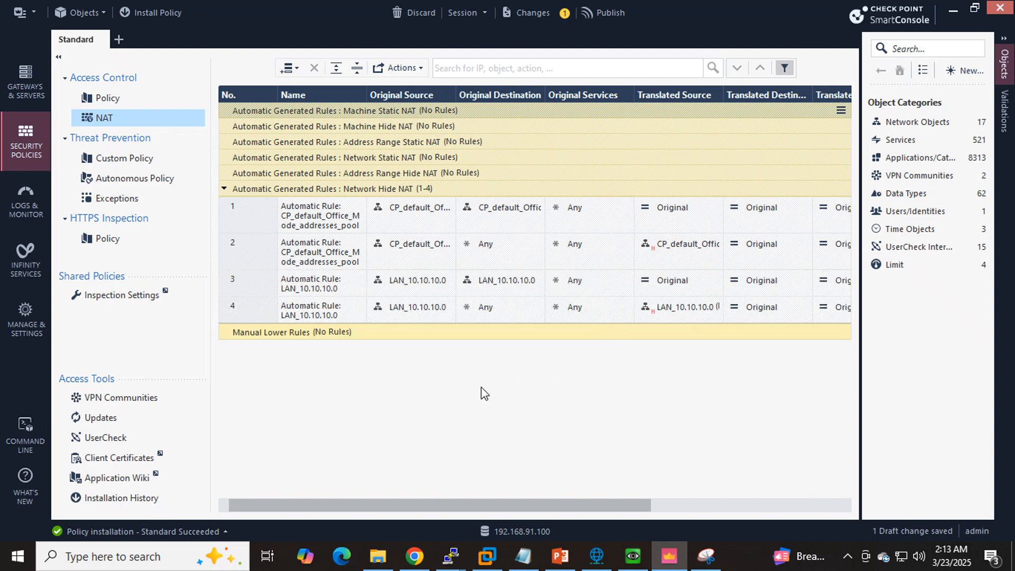
- Capture the LAN_10.10.10.0 automatic NAT rules 3 and 4 with Snipping Tool and circle them on the snip
left_click(706, 555)
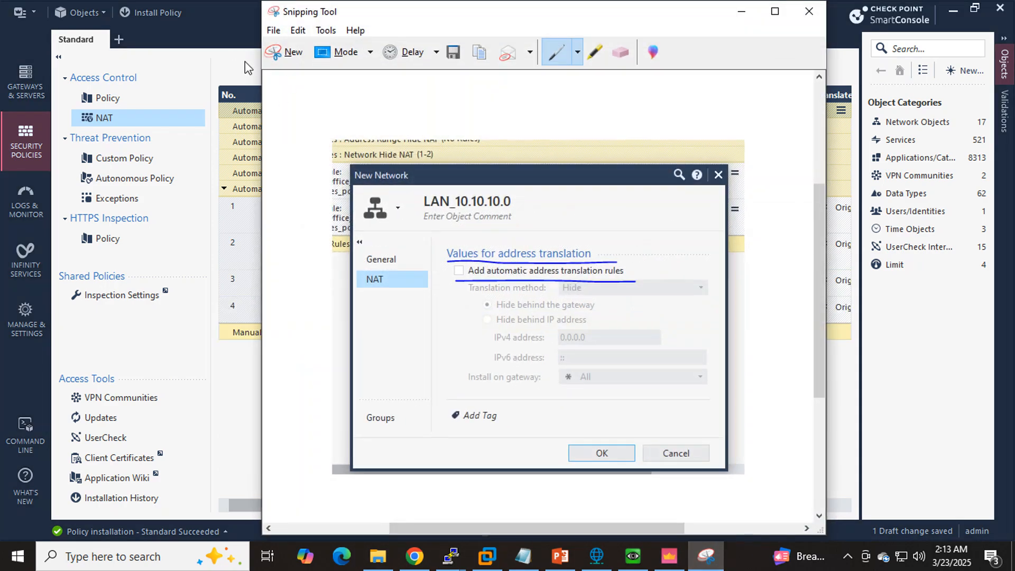
left_click(290, 64)
left_click_drag(203, 263, 870, 365)
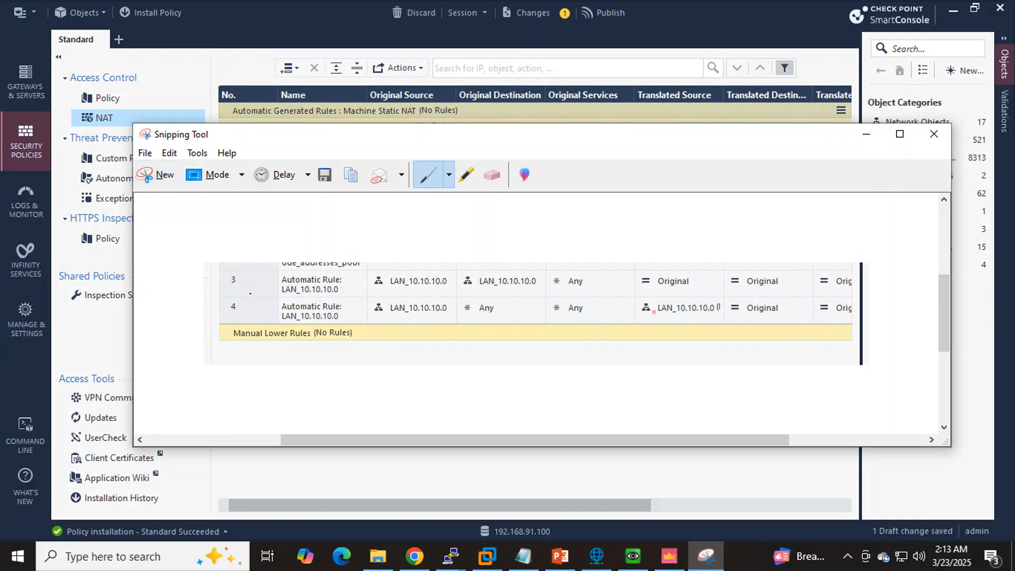
mouse_move(247, 274)
left_mouse_down()
mouse_move(248, 316)
mouse_move(862, 364)
mouse_move(251, 328)
left_mouse_up()
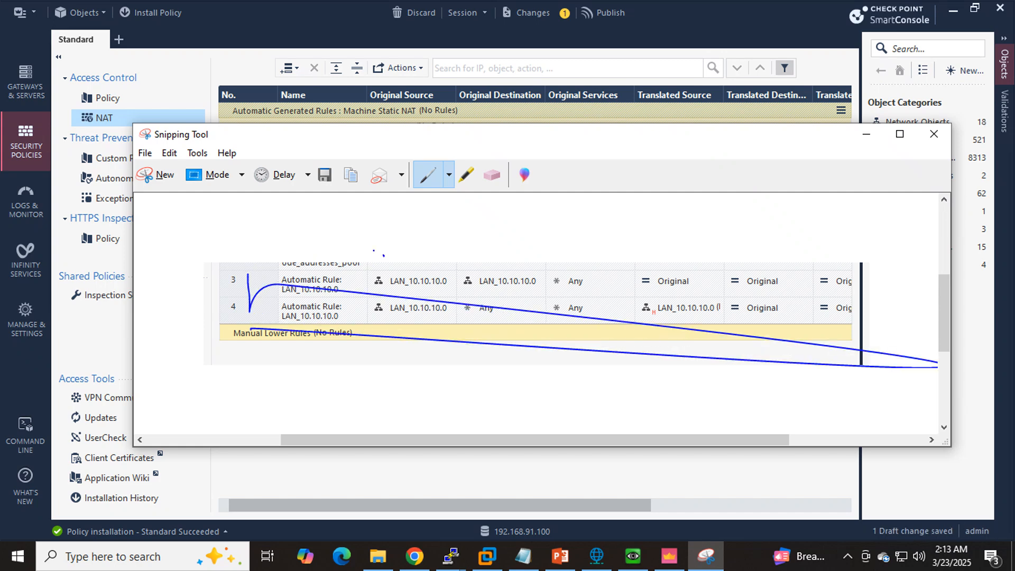
mouse_move(384, 255)
left_mouse_down()
mouse_move(328, 361)
mouse_move(817, 282)
mouse_move(217, 269)
left_mouse_up()
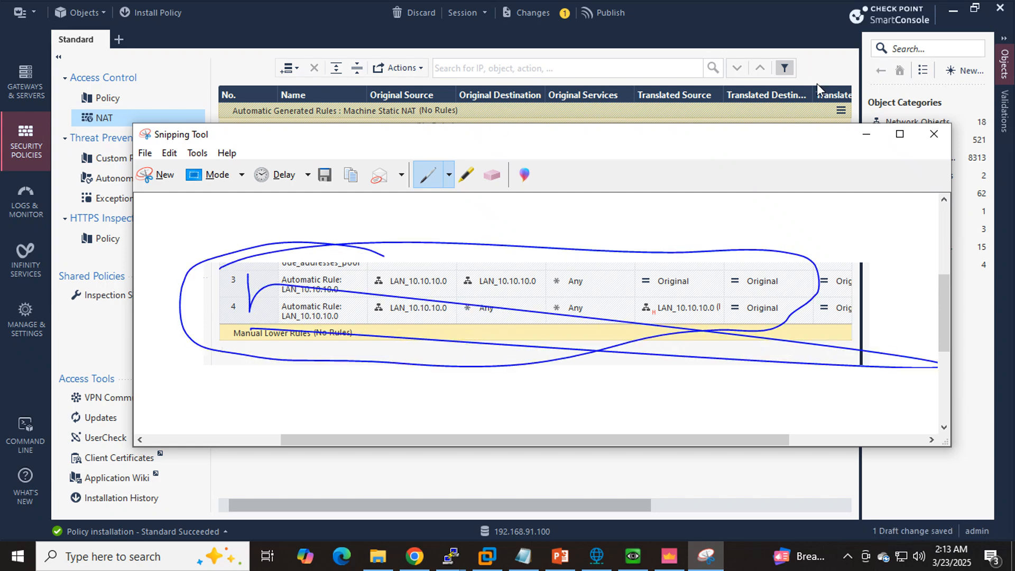
left_click(866, 136)
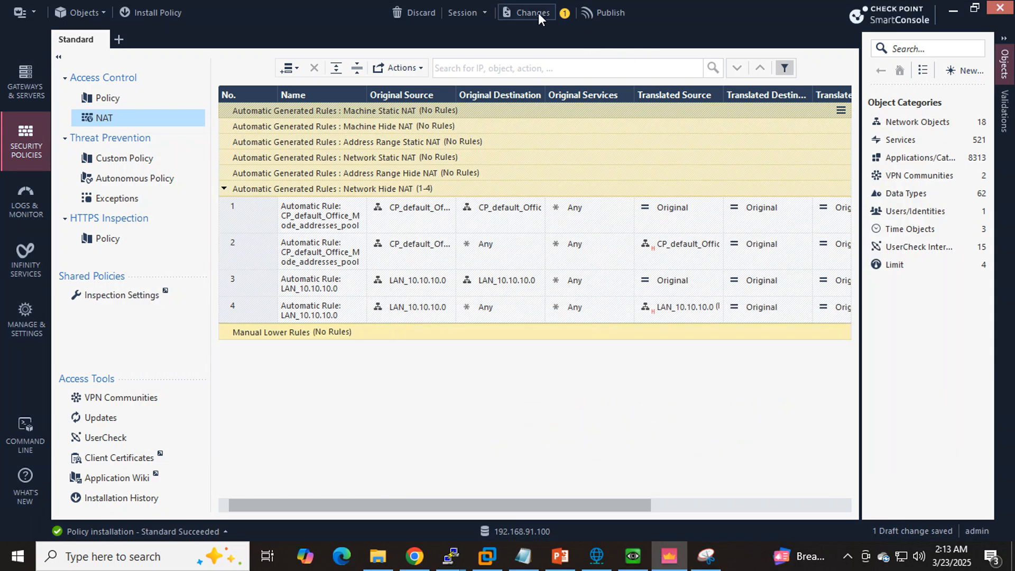
- Start a new network object and name it DMZ_20.20.20.0
left_click(607, 11)
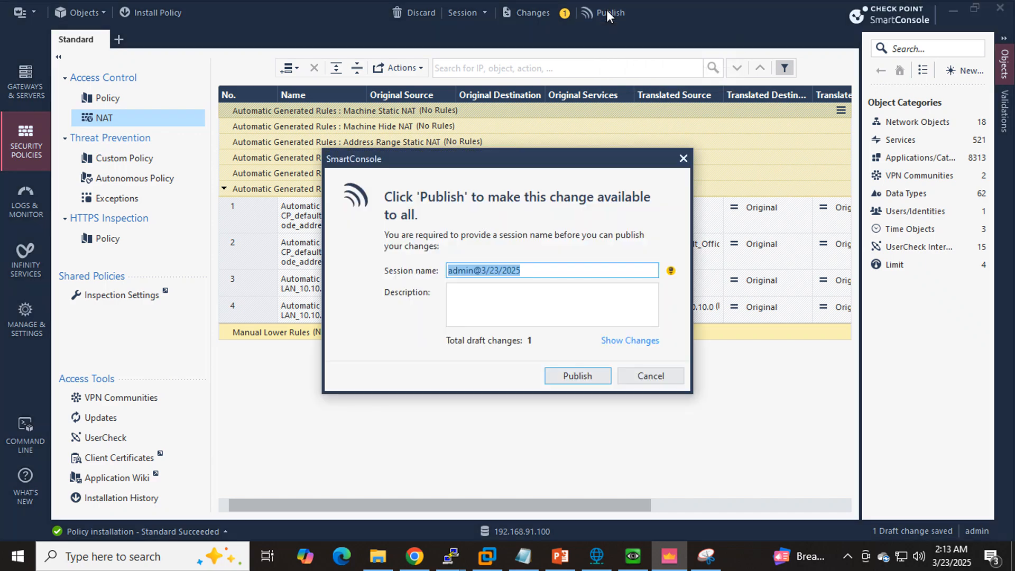
left_click(684, 160)
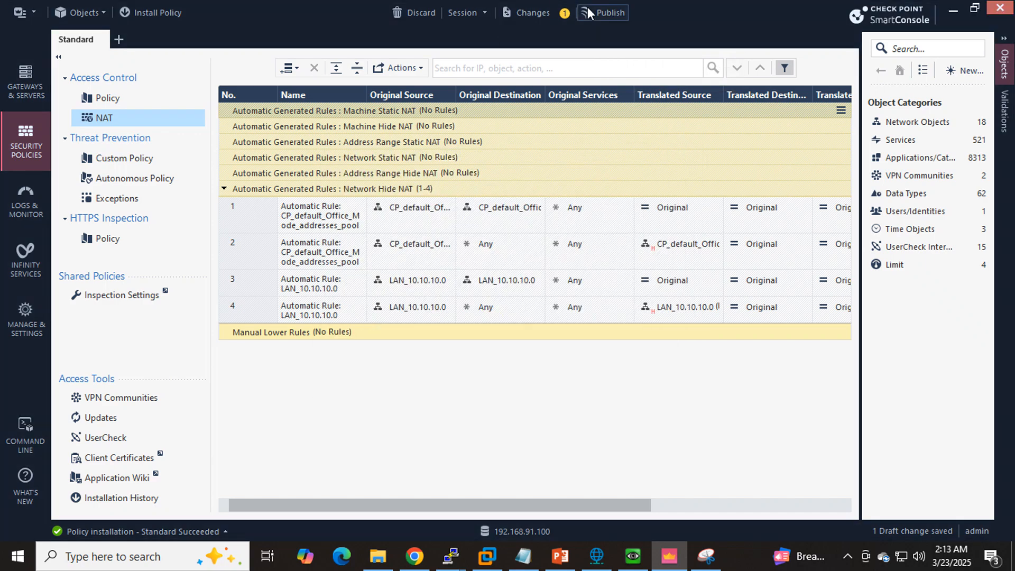
left_click(934, 123)
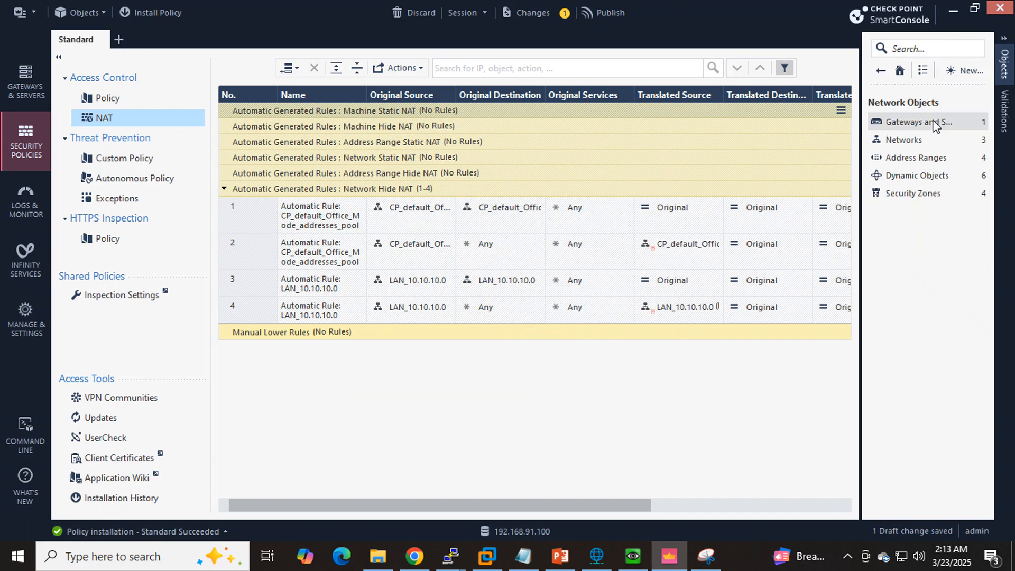
left_click(965, 70)
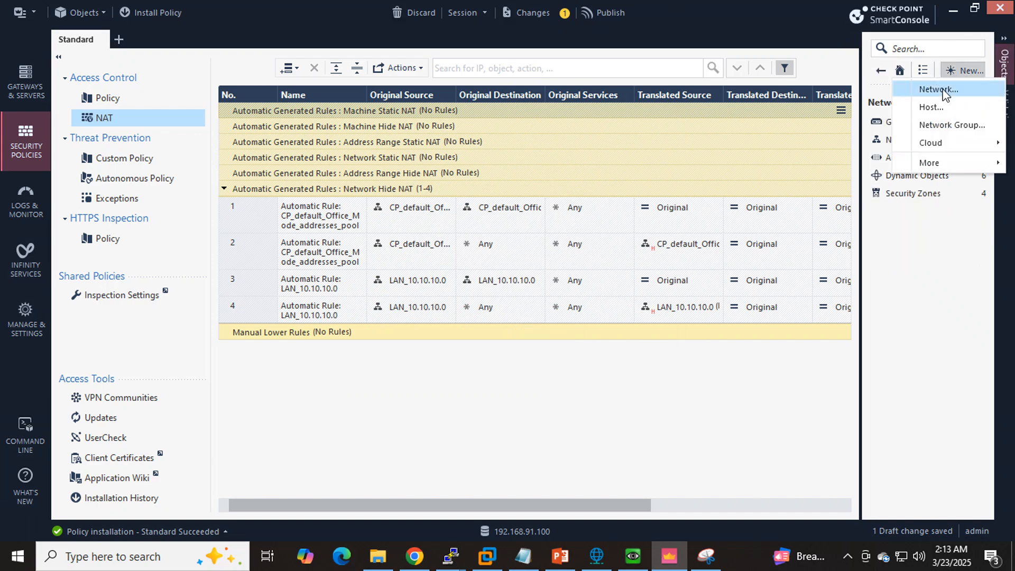
left_click(927, 87)
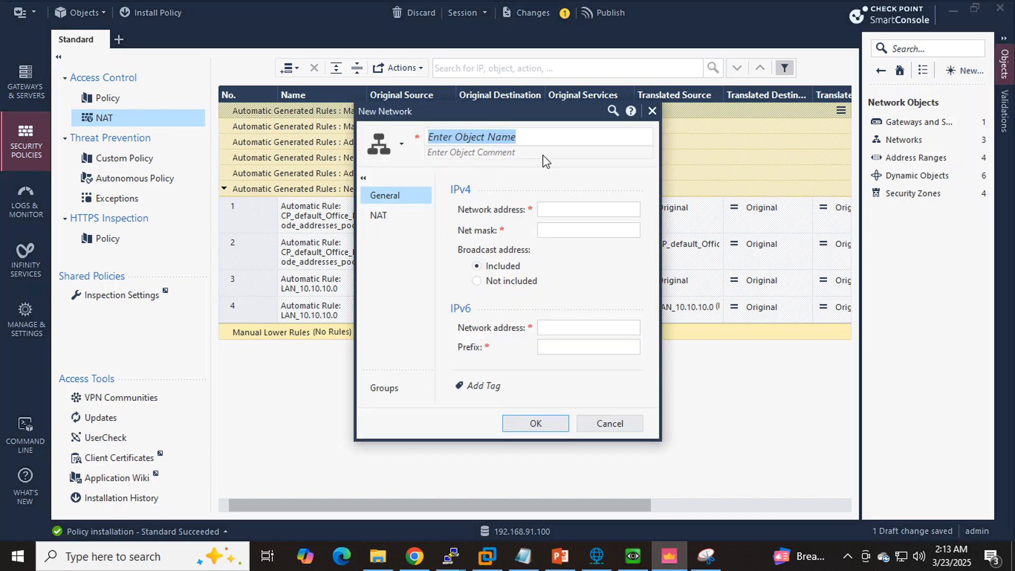
type("DMZ")
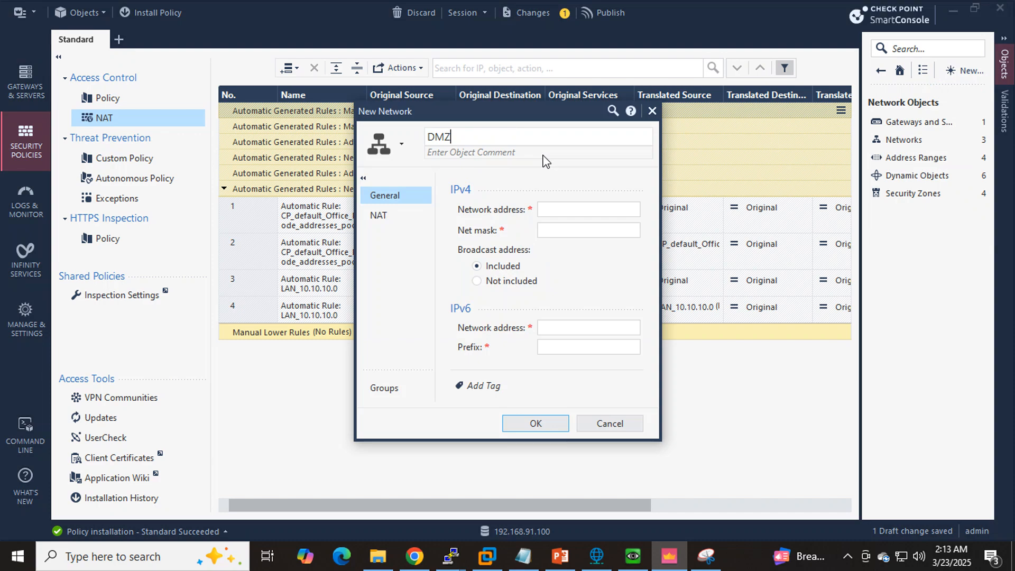
type("_20.20.20.0")
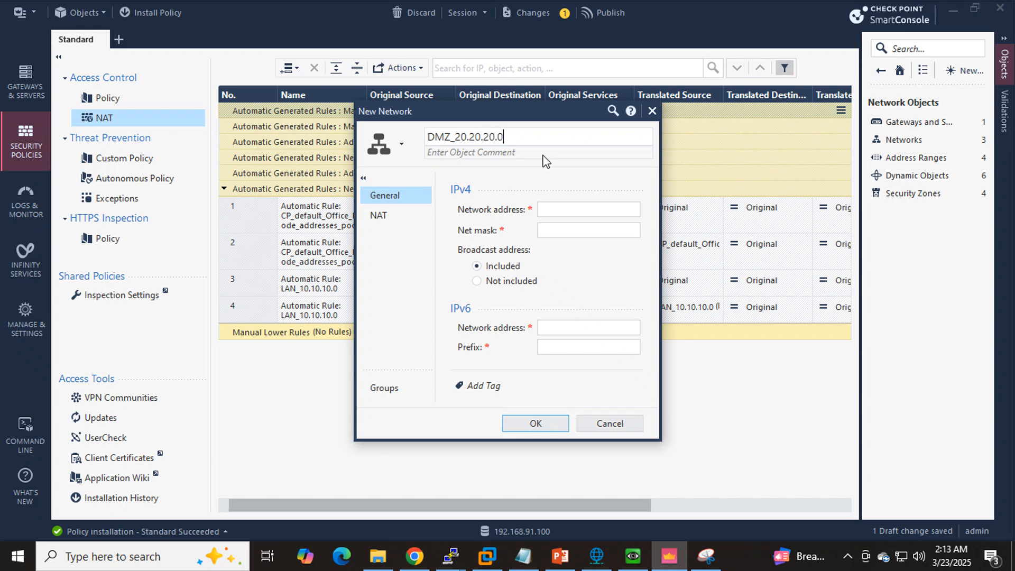
left_click(544, 154)
key("Tab")
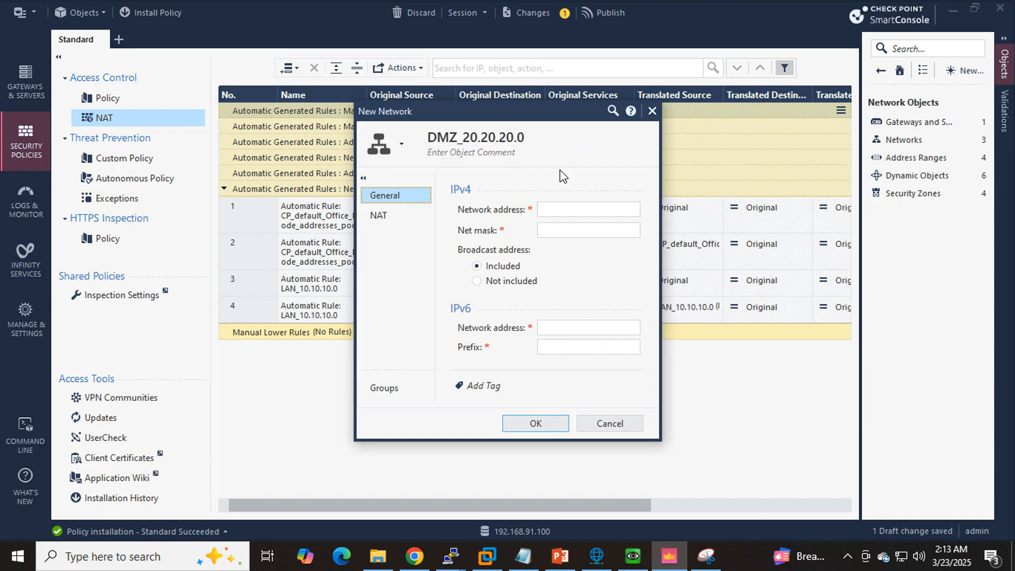
- Set the DMZ network's IPv4 address to 20.20.20.0 with net mask 255.255.255.0 and save the object
left_click(564, 211)
type("2")
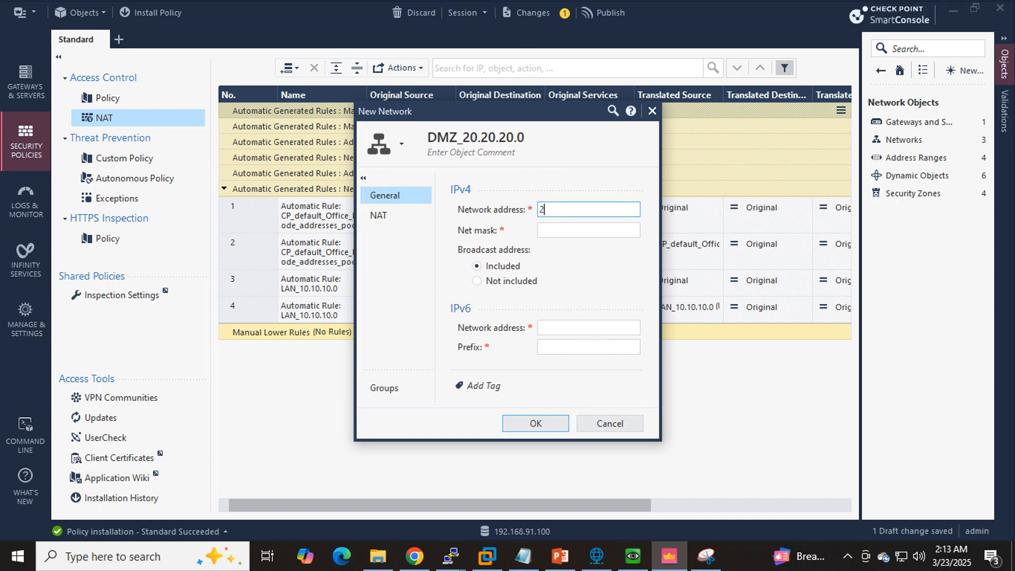
type("0.20.20.0")
key("Tab")
type("255.")
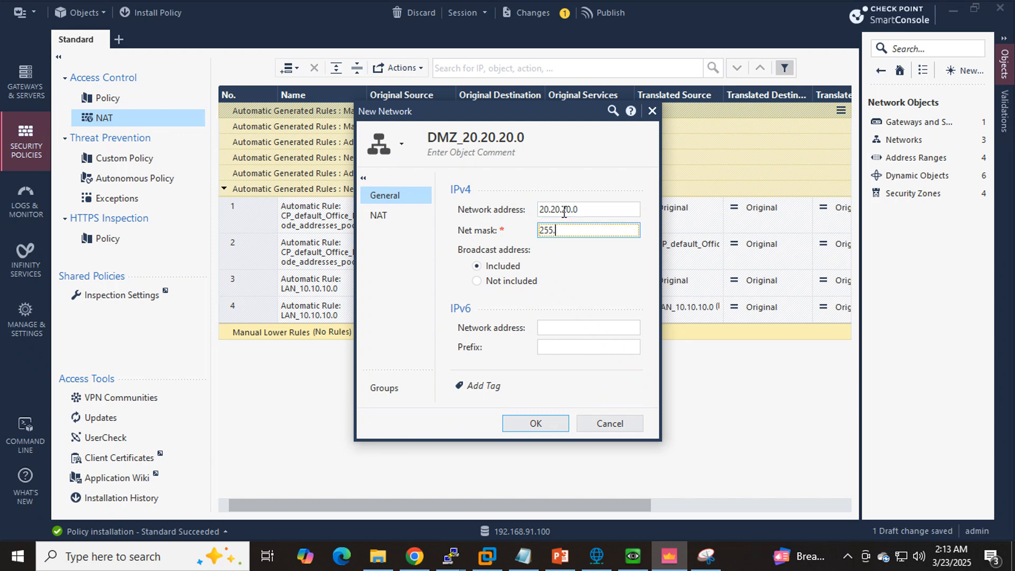
type("255.255.0")
left_click(387, 221)
left_click(377, 195)
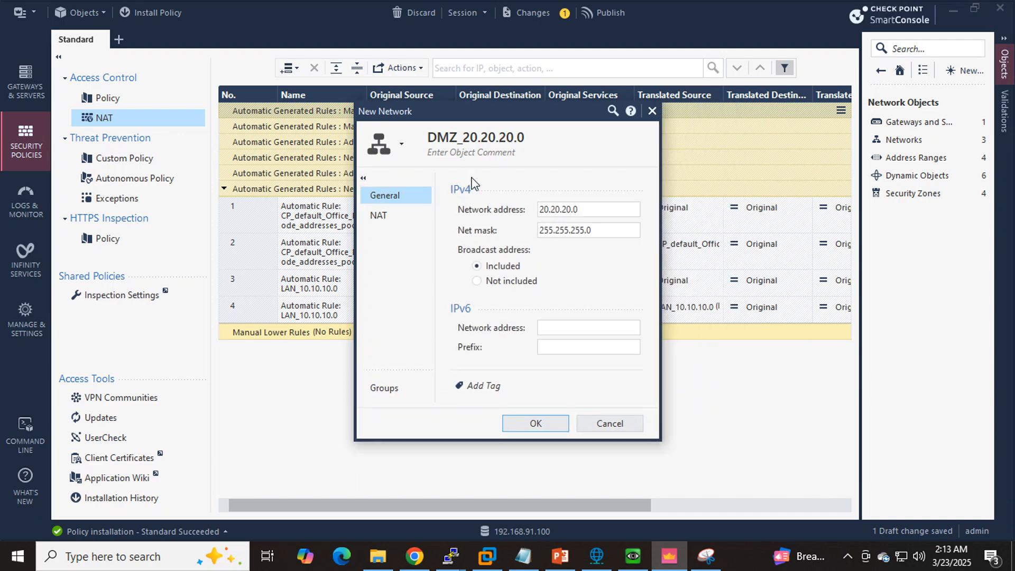
left_click(535, 423)
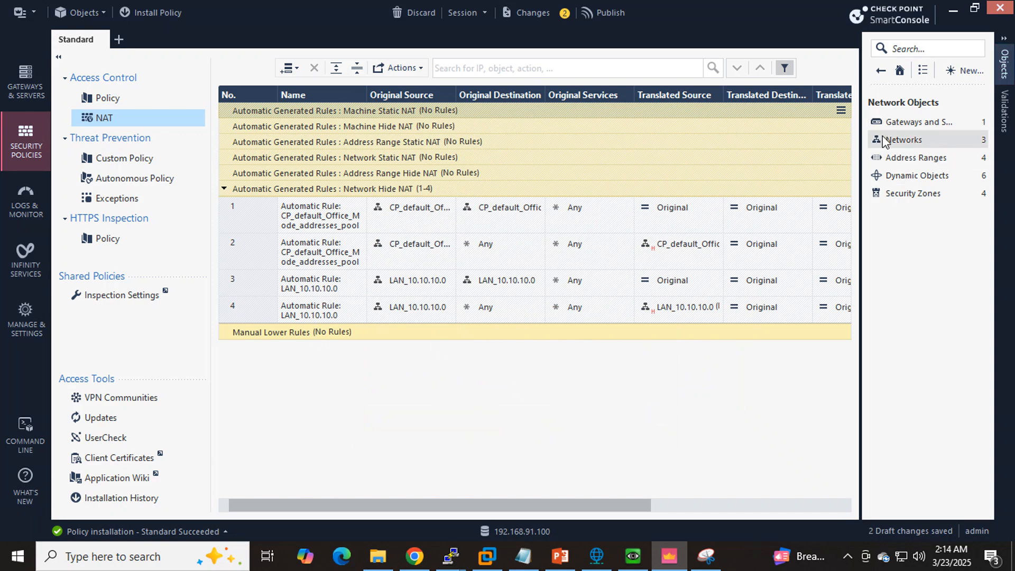
- List the network objects and review the details of DMZ_20.20.20.0 and LAN_10.10.10.0
left_click(904, 140)
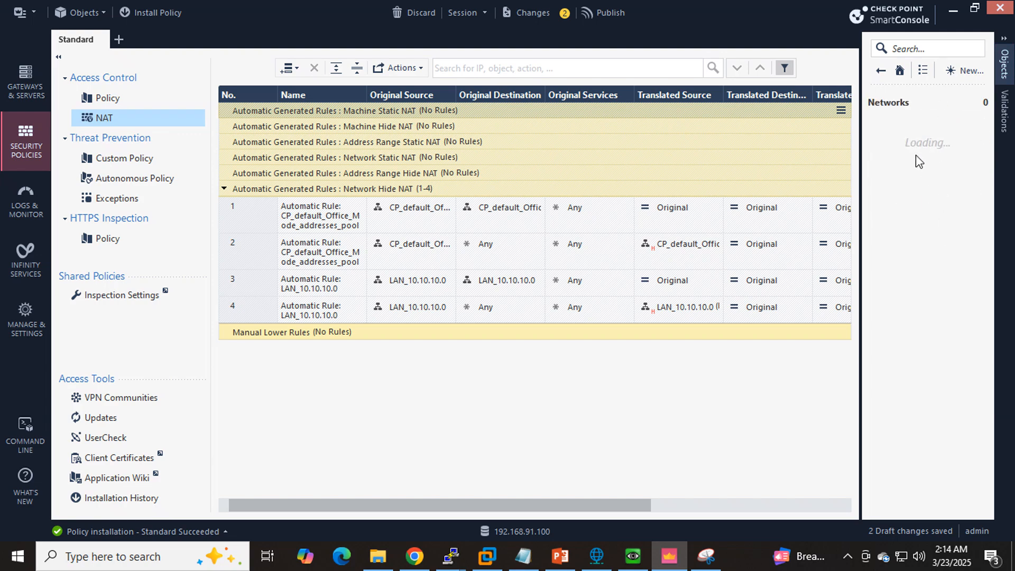
left_click(938, 142)
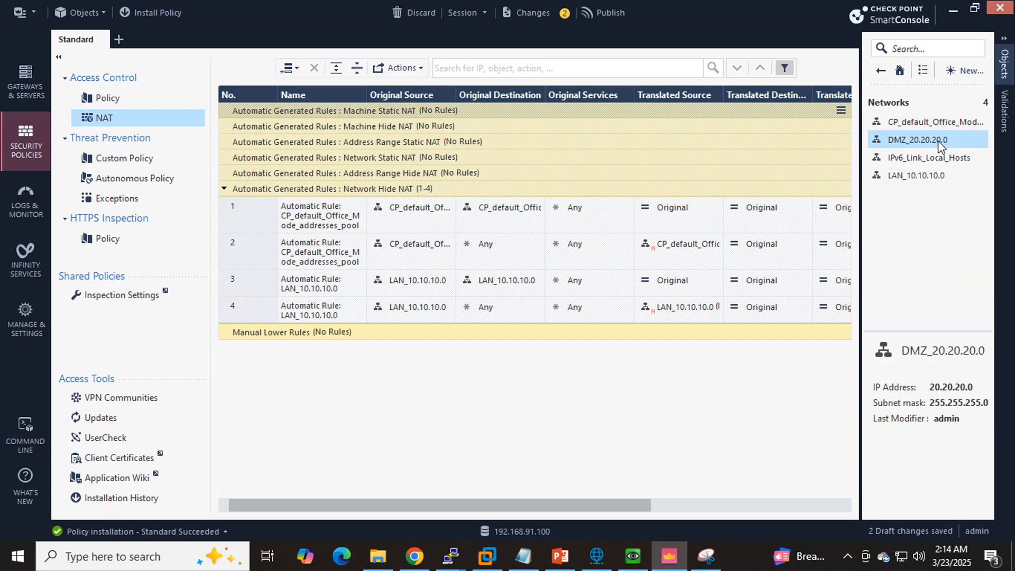
left_click(939, 173)
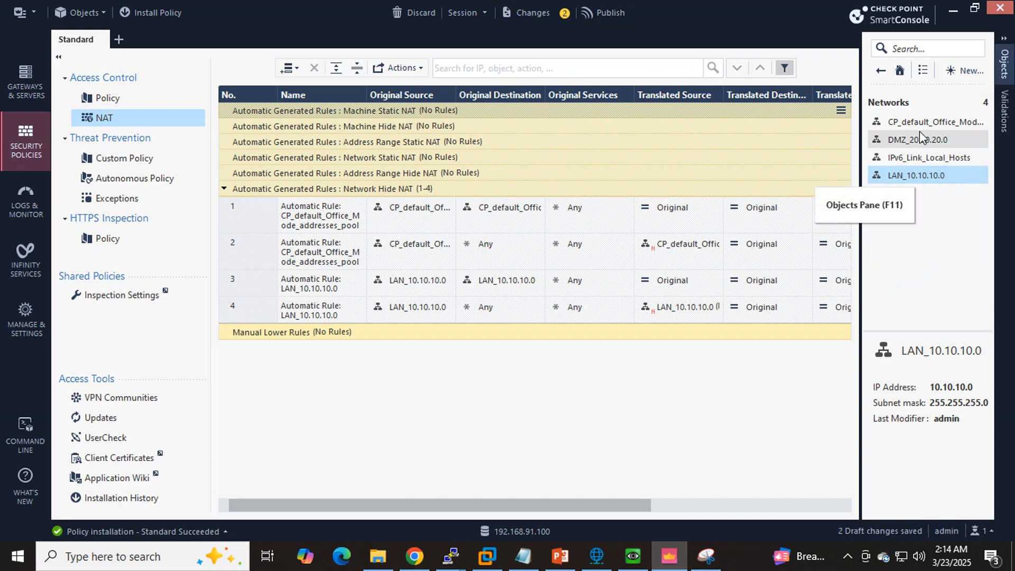
mouse_move(936, 177)
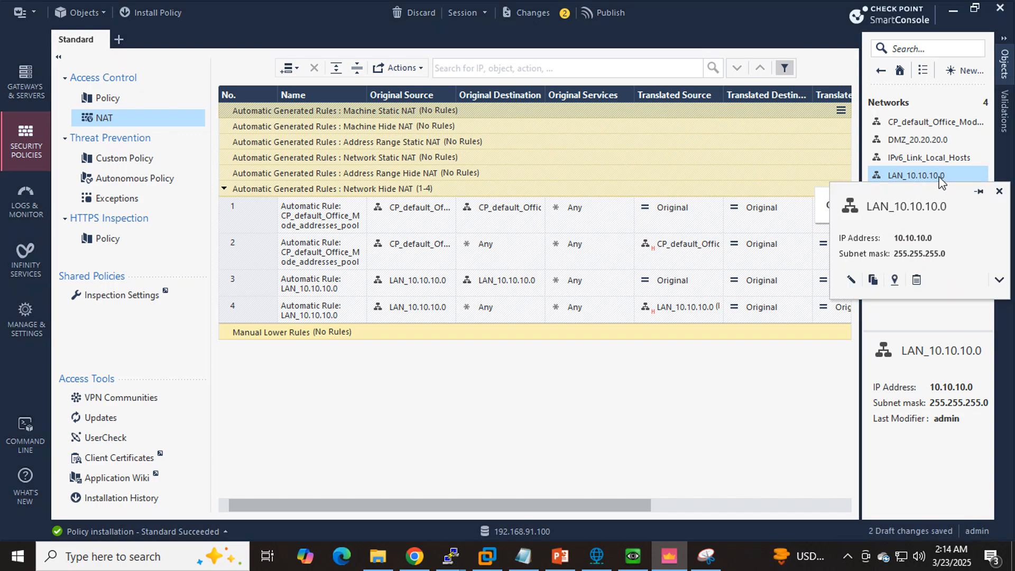
- Publish the draft changes and install the Standard policy, with Access Control and Threat Prevention, on gateway SG-SMS
left_click(587, 14)
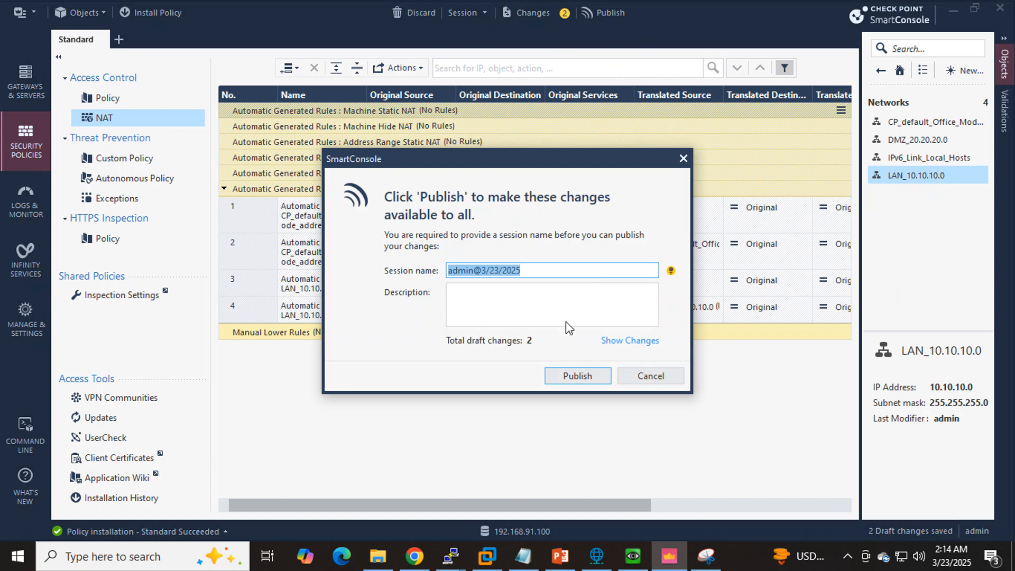
left_click(588, 376)
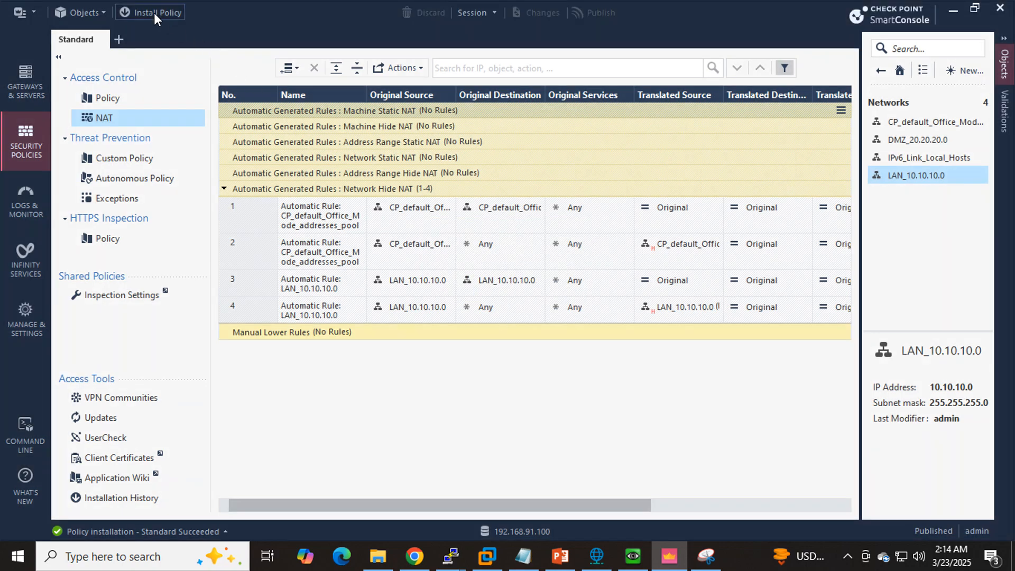
left_click(155, 12)
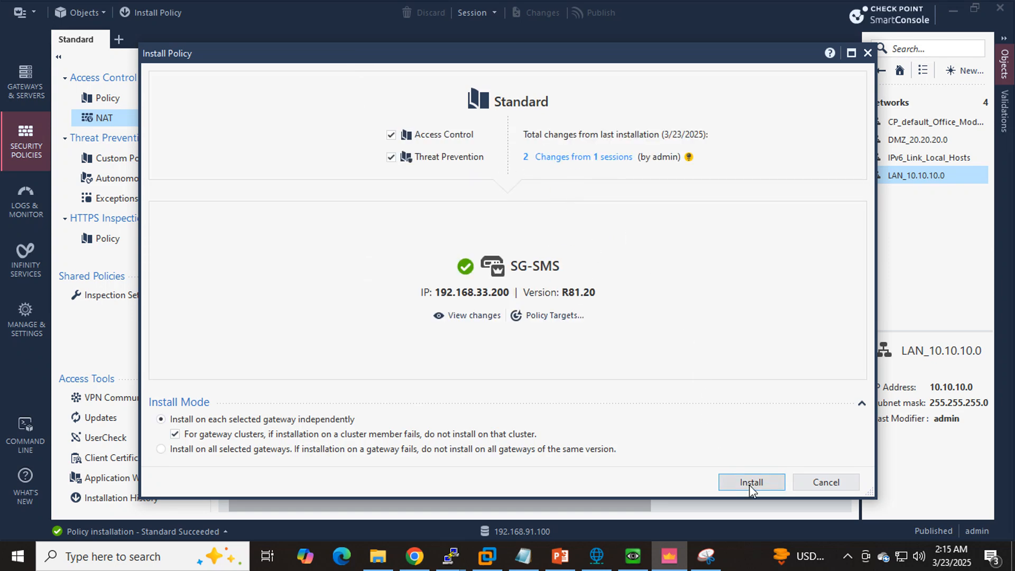
left_click(758, 487)
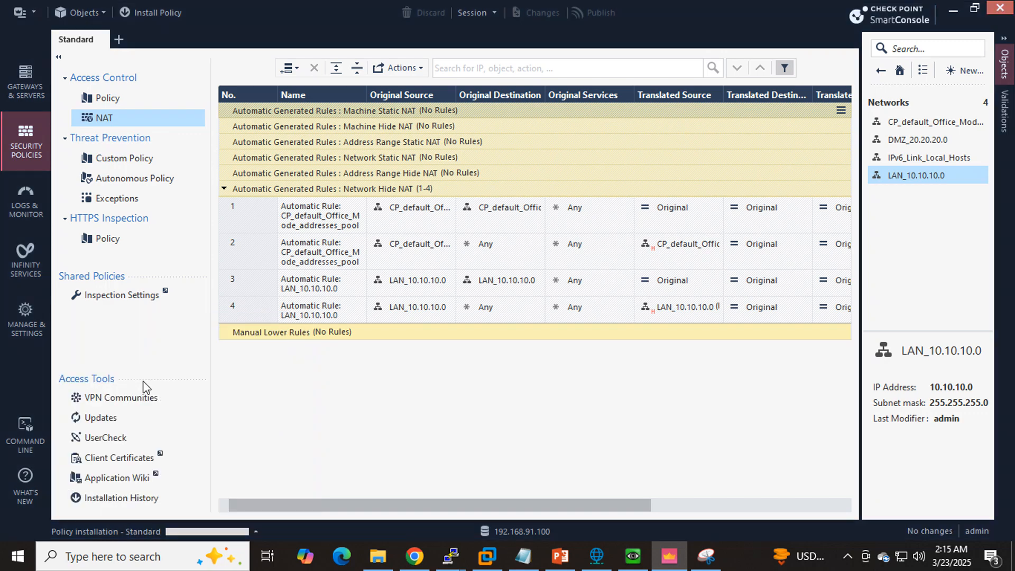
left_click(632, 555)
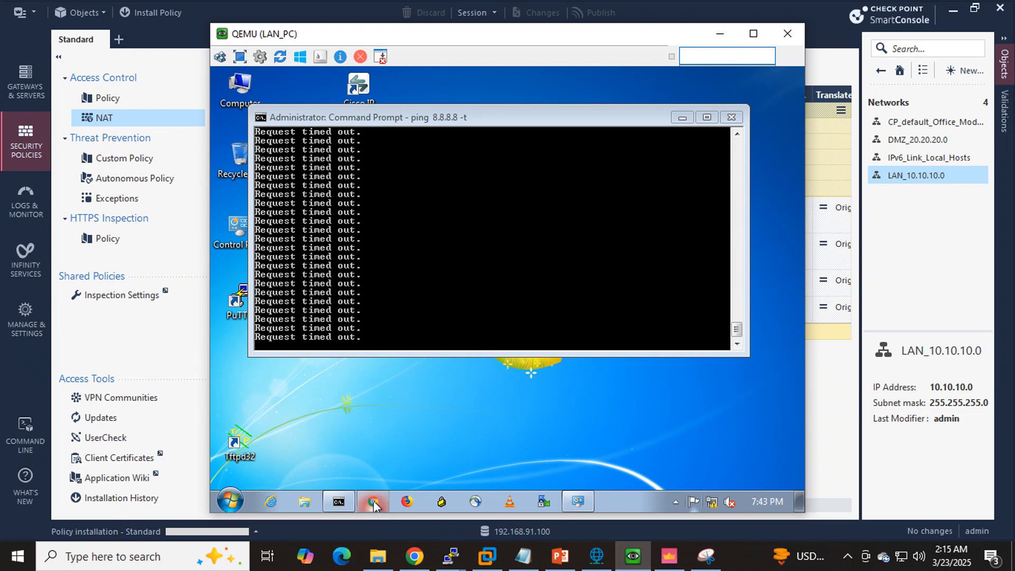
left_click(679, 117)
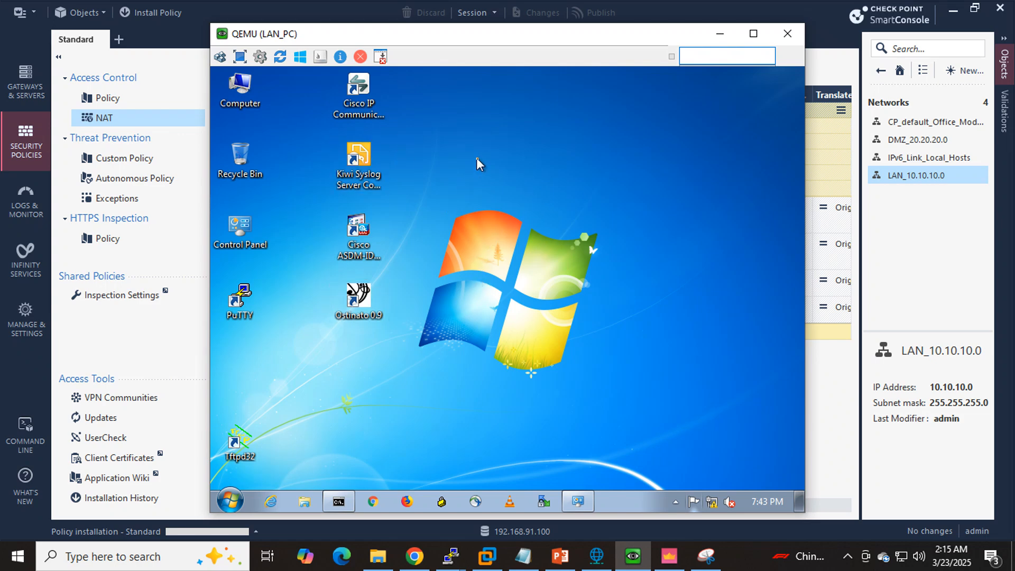
left_click(349, 505)
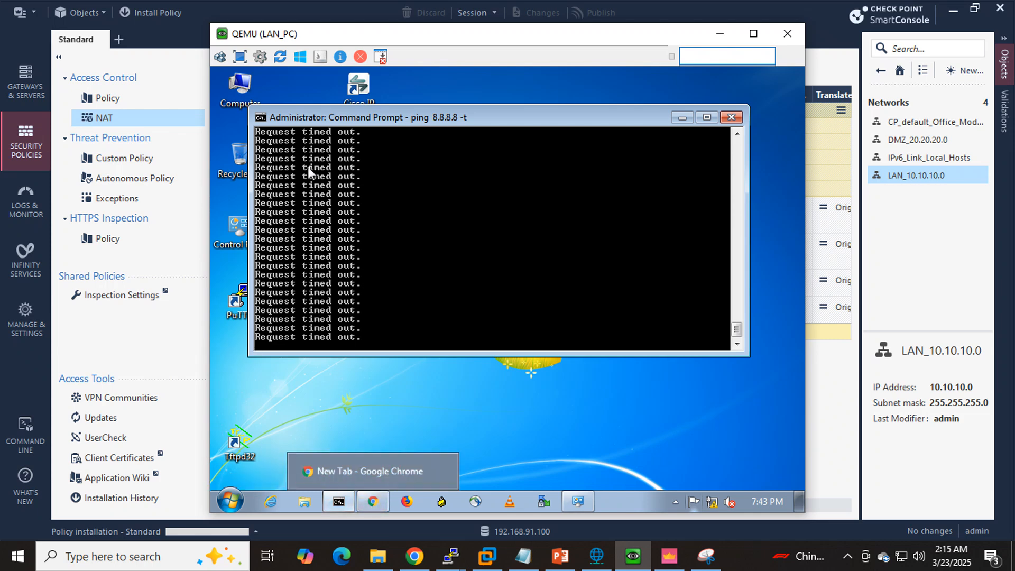
left_click(371, 503)
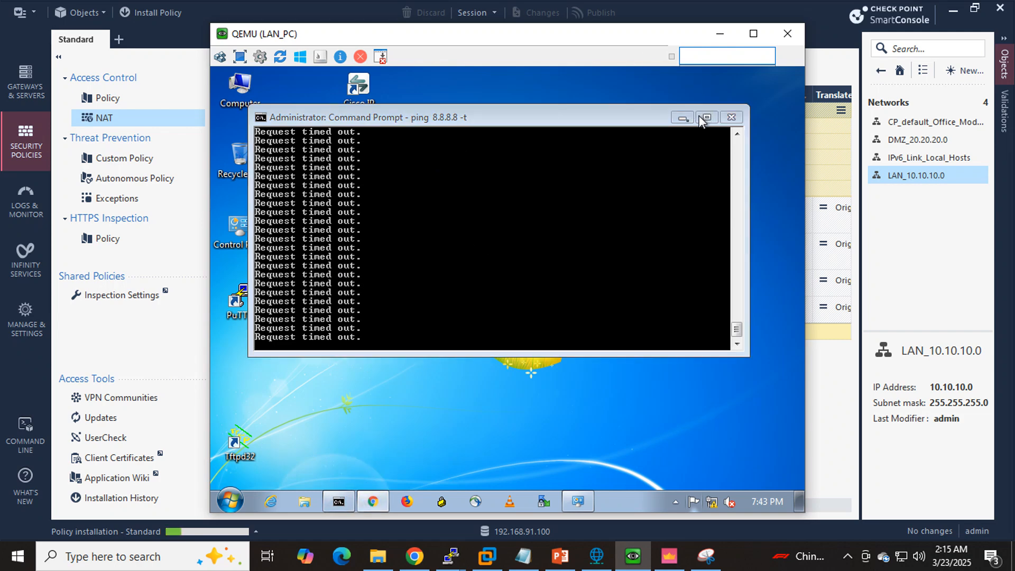
left_click(680, 118)
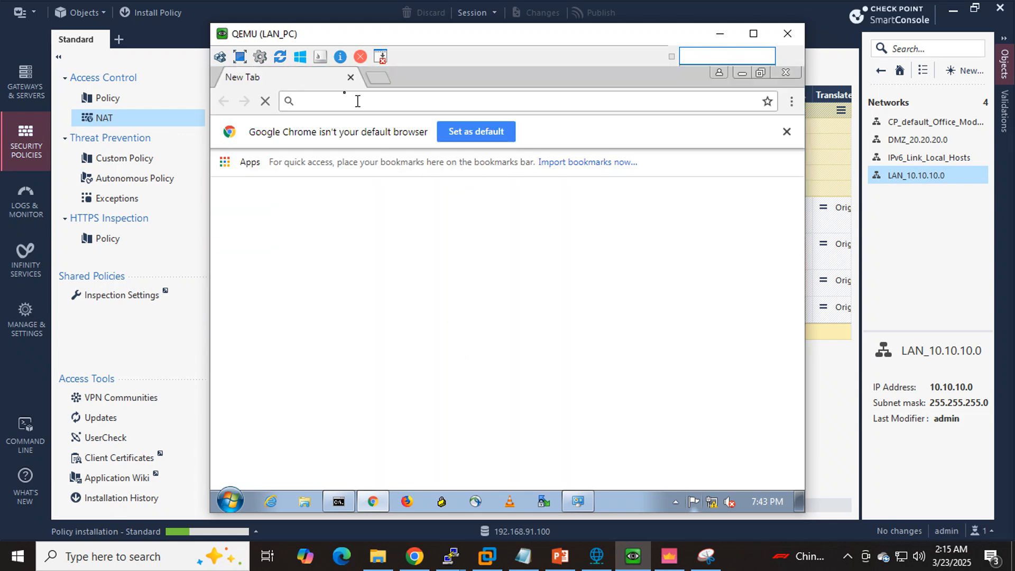
left_click(336, 105)
type("google")
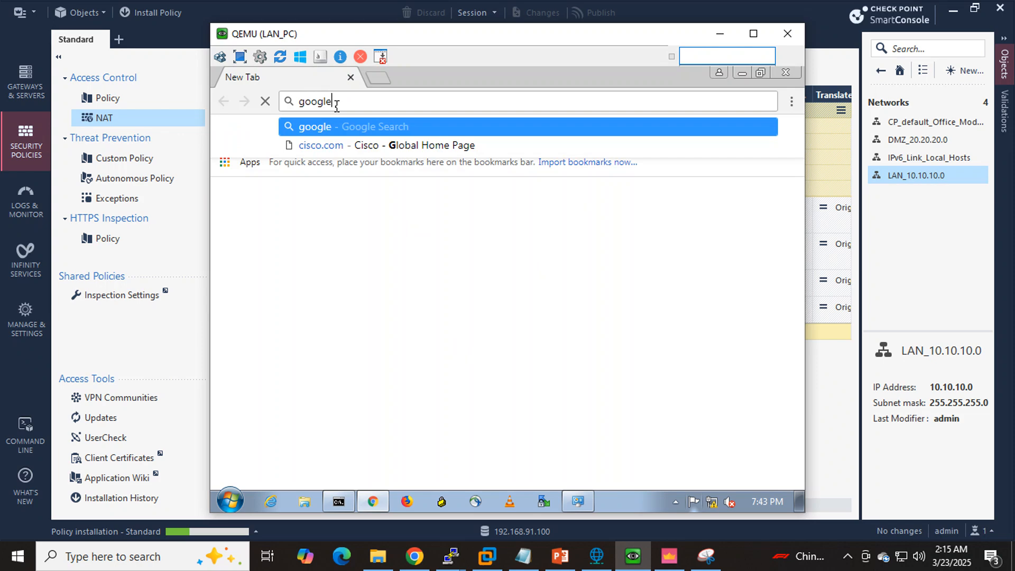
key("ctrl+Return")
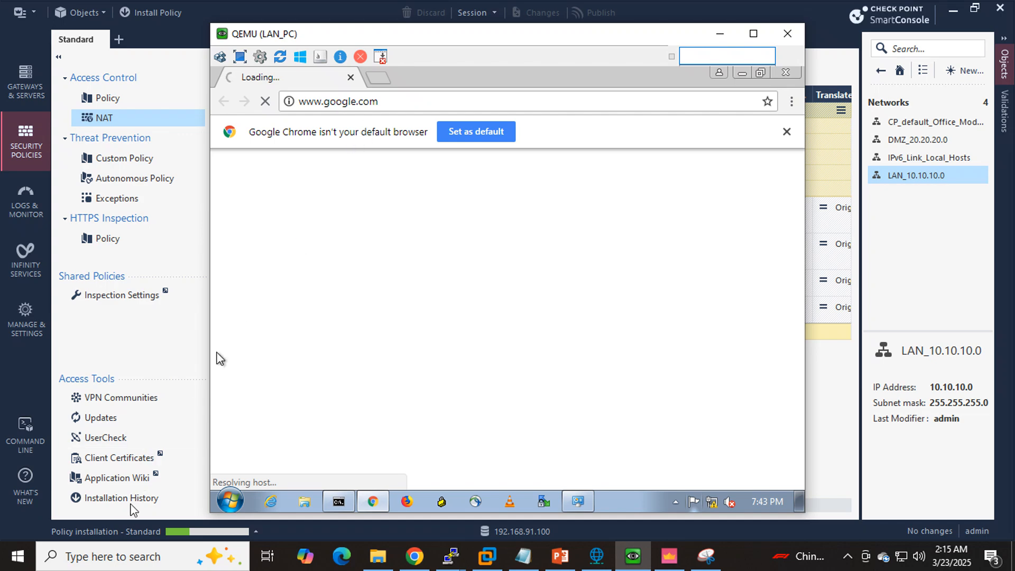
- Check the Standard policy installation's progress in SmartConsole's recent tasks
mouse_move(185, 531)
left_click(198, 533)
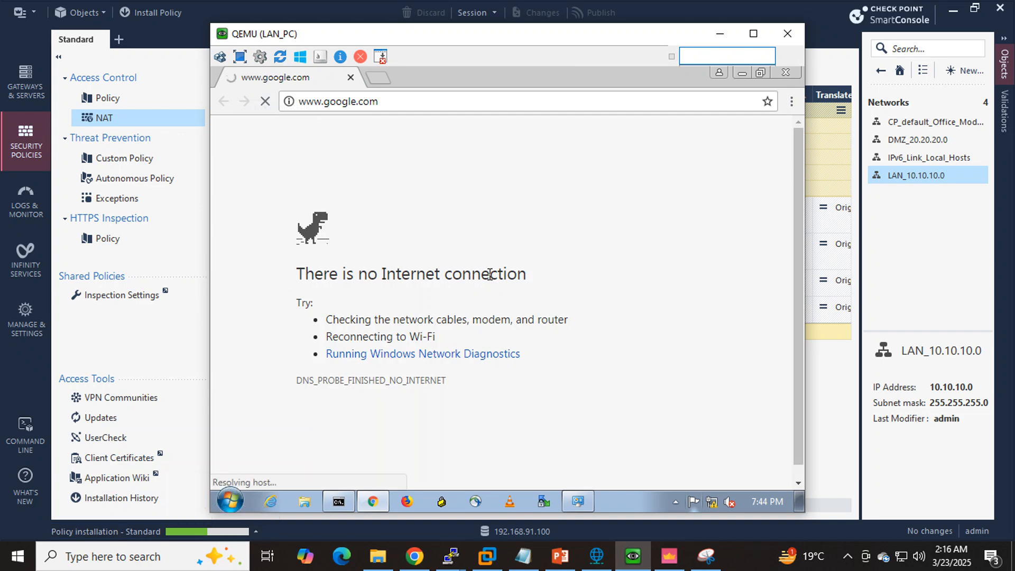
left_click(203, 531)
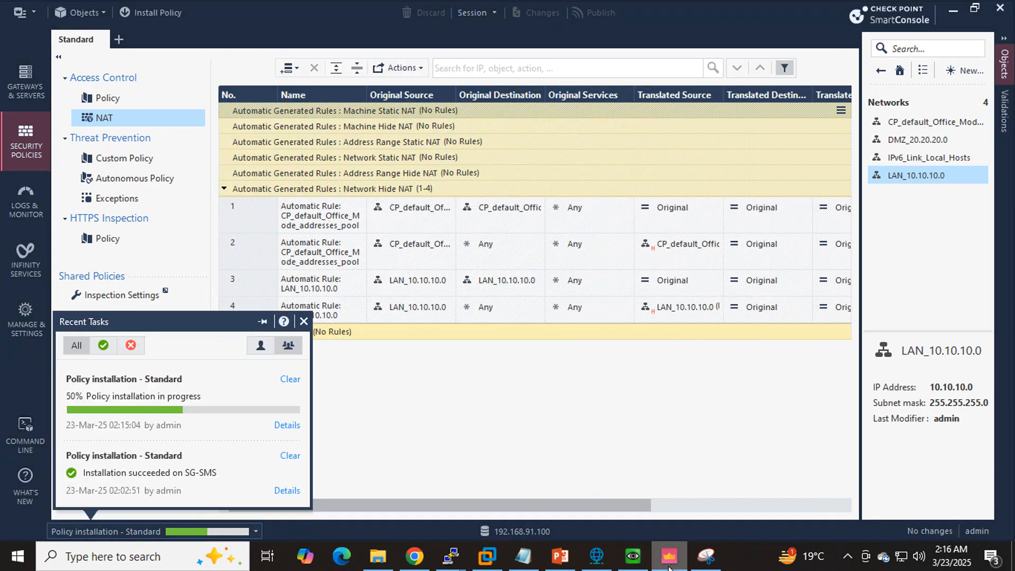
left_click(633, 555)
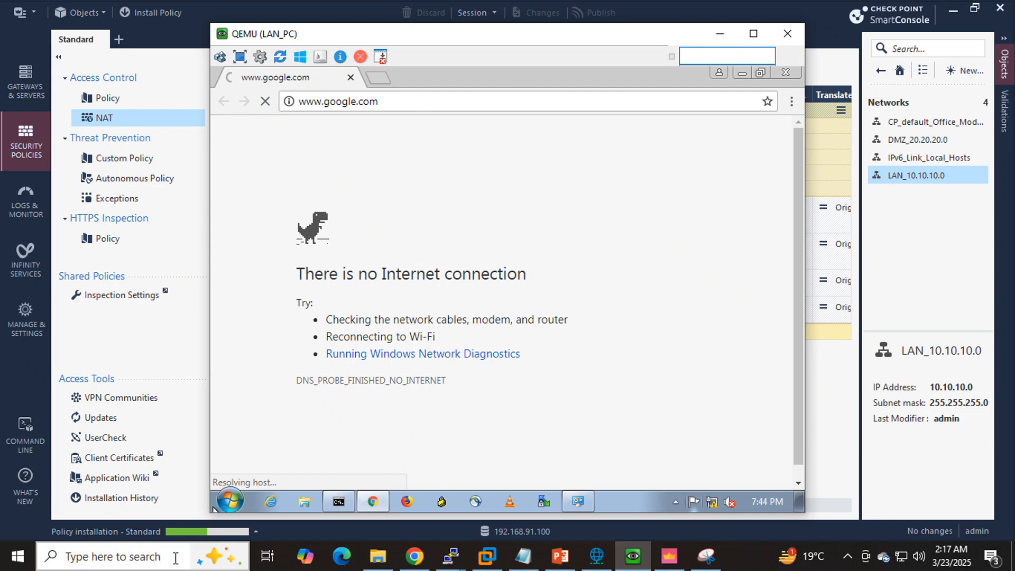
left_click(202, 533)
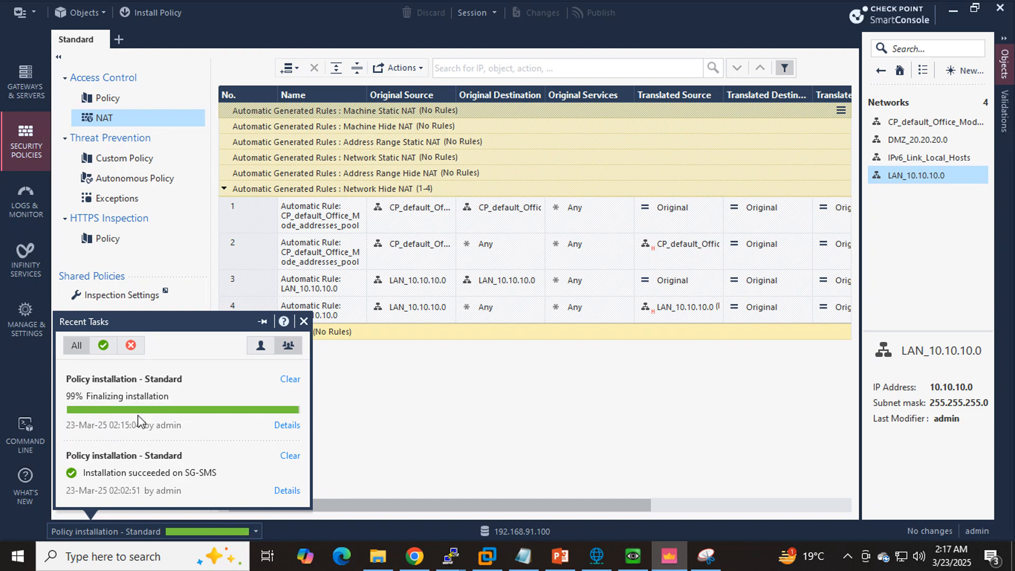
left_click(633, 556)
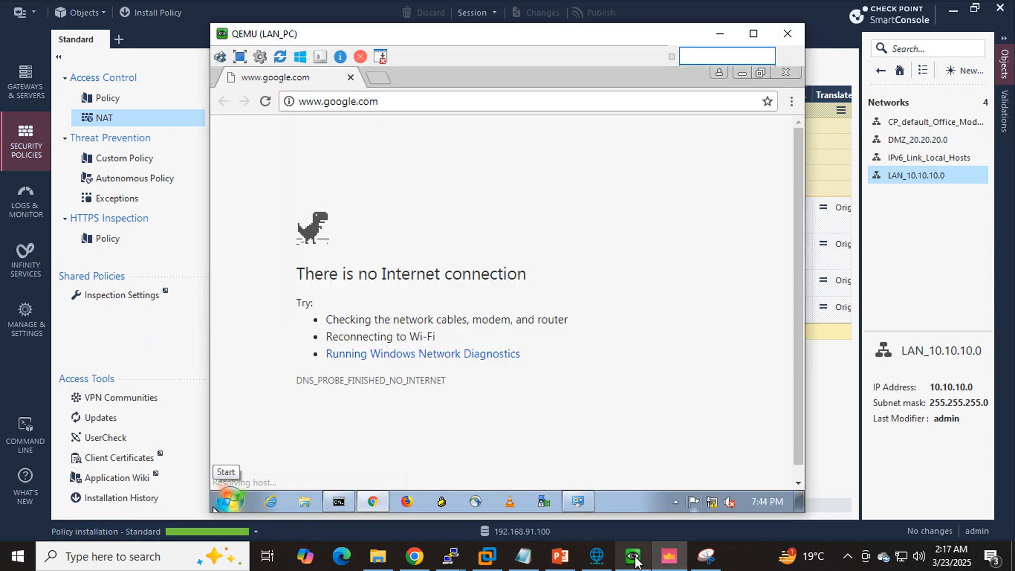
left_click(266, 104)
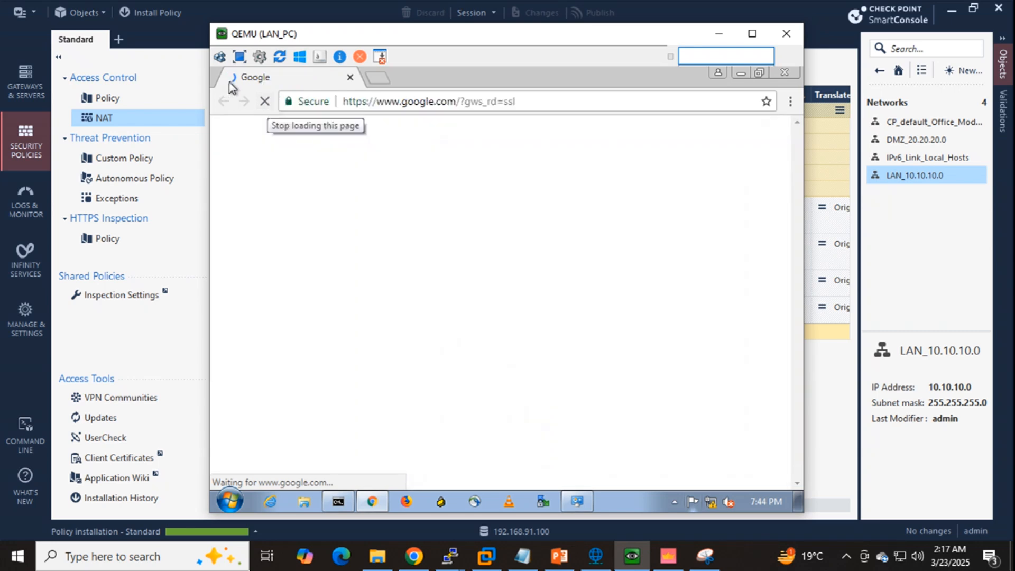
left_click(312, 106)
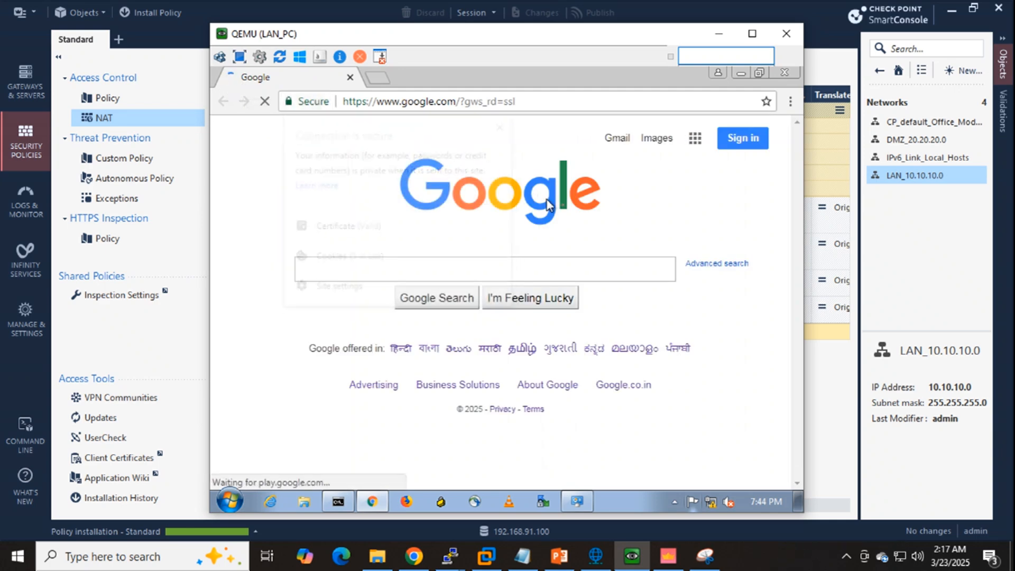